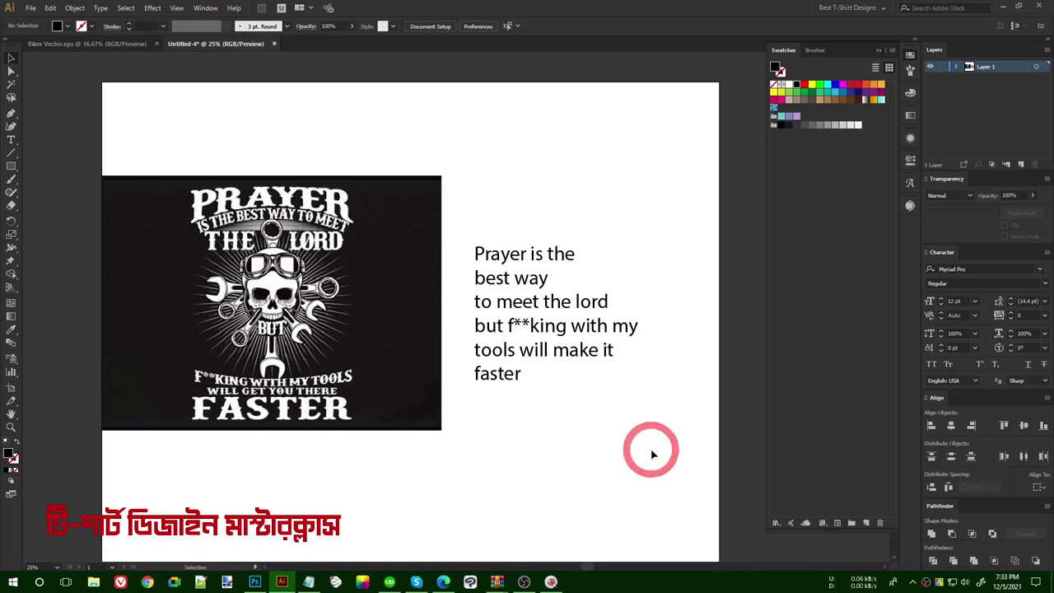
Examine the reference T-shirt design and the slogan text placed beside it.
key(alt)
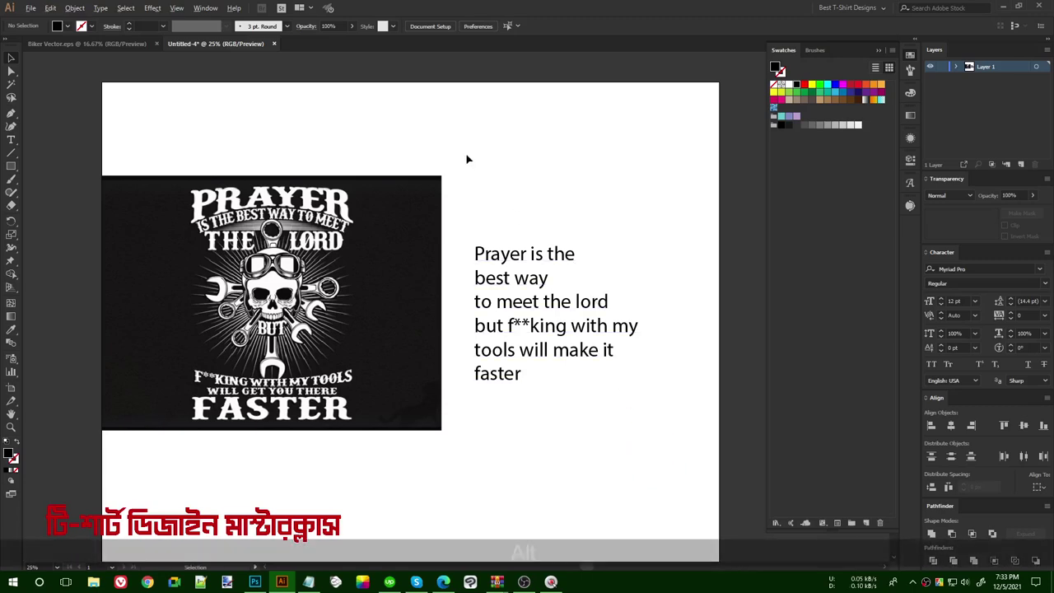
scroll(513, 212, up, 1)
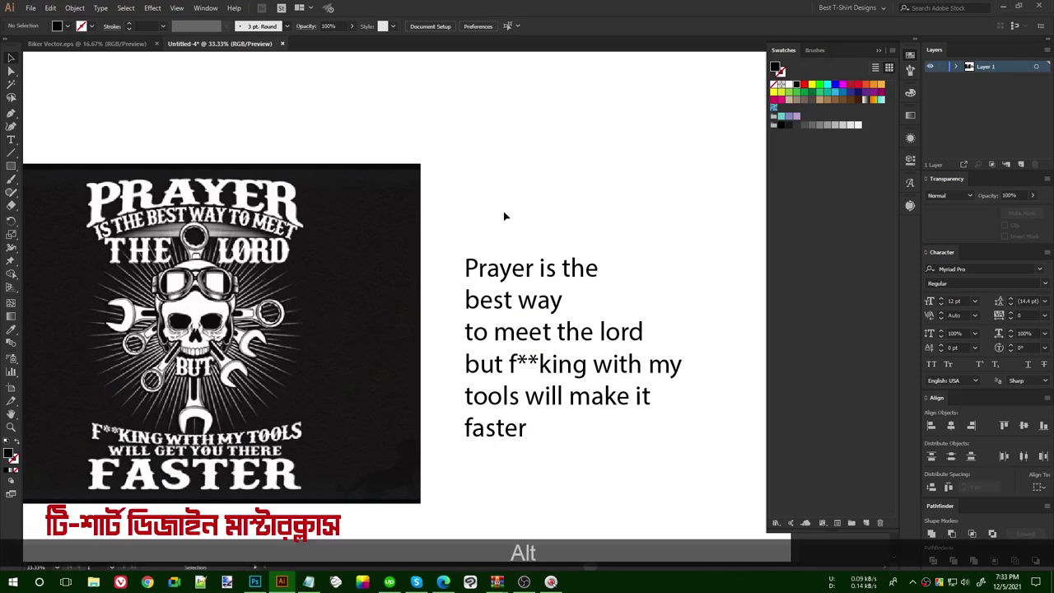
scroll(535, 165, down, 1)
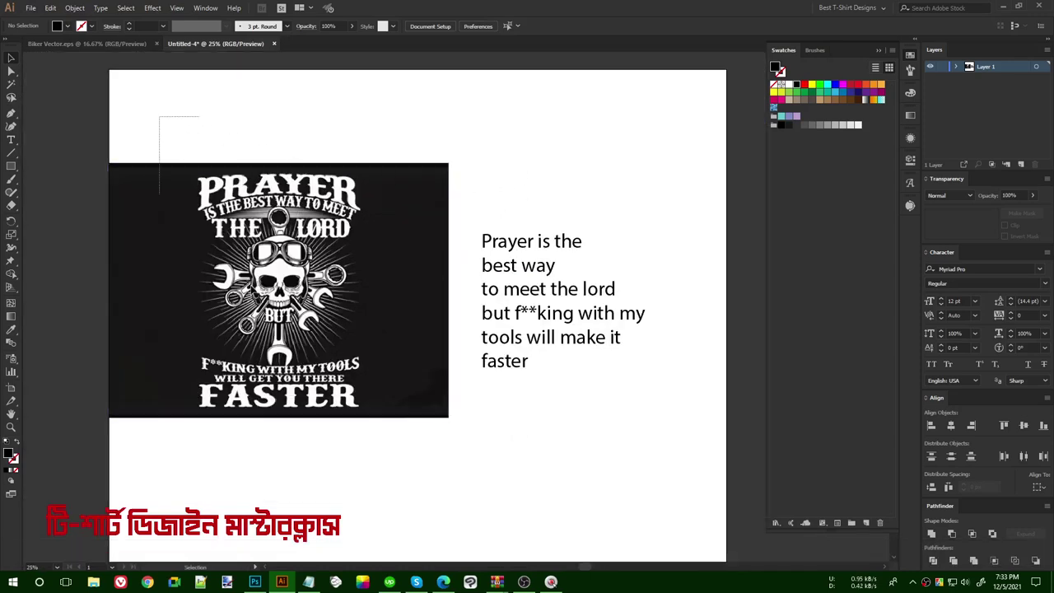
drag(417, 498, 417, 499)
click(513, 423)
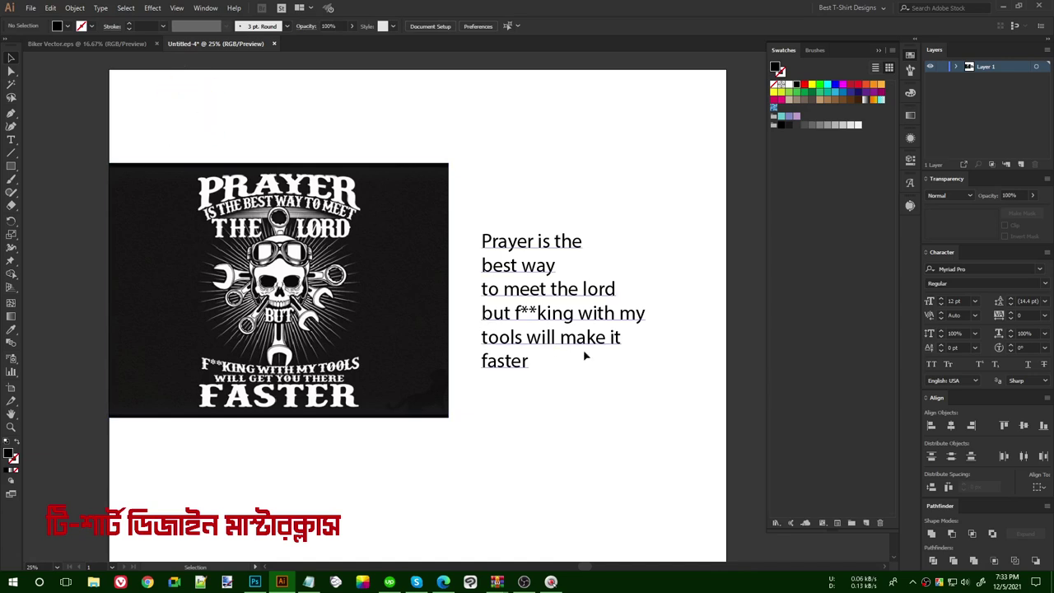
click(473, 187)
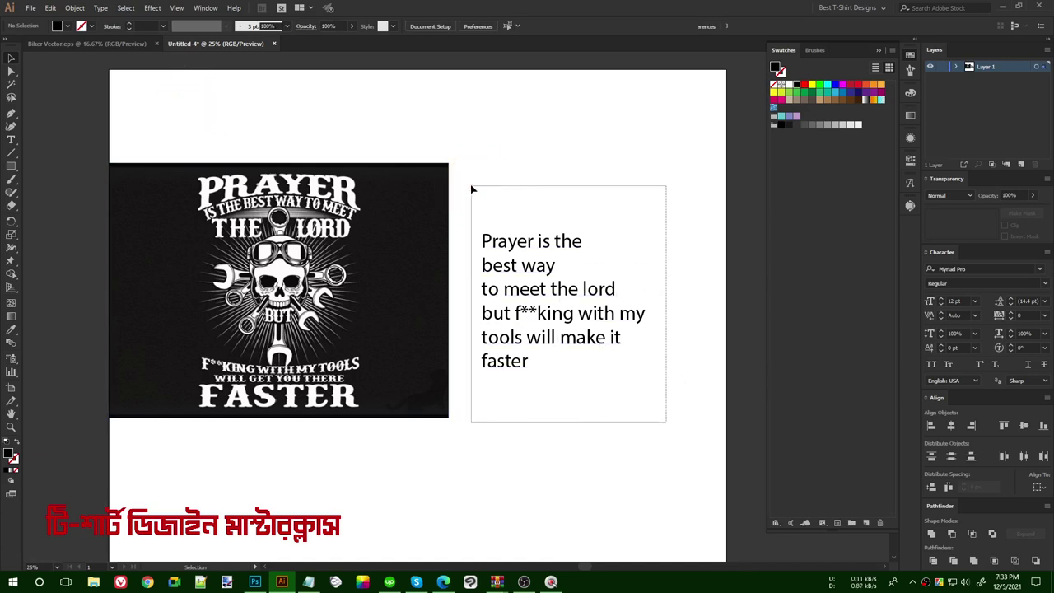
Look over the biker graphics in Biker Vector.eps and return to the Untitled-4 document.
click(87, 42)
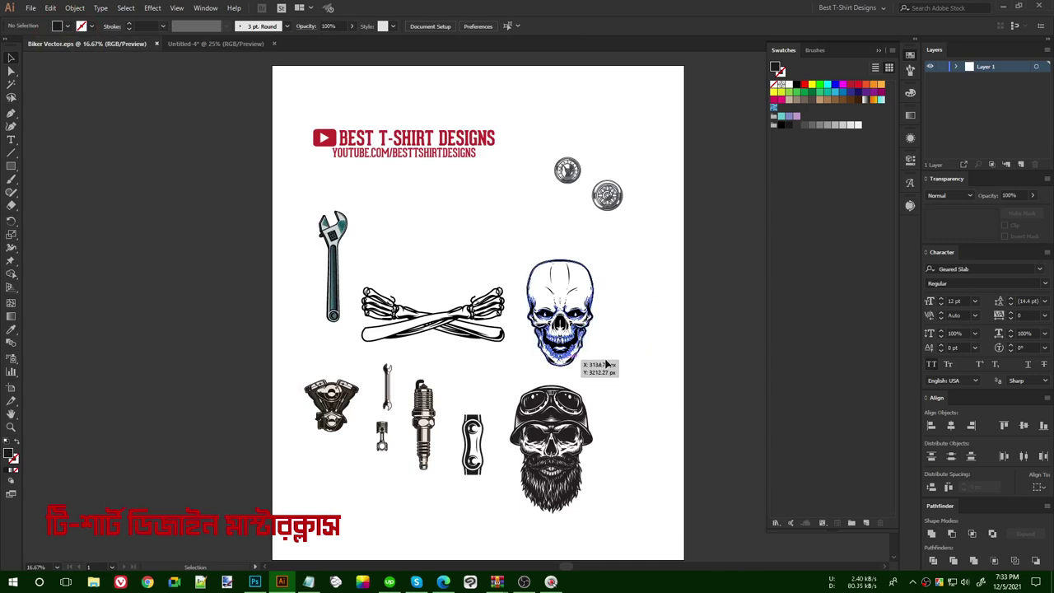
scroll(643, 368, down, 1)
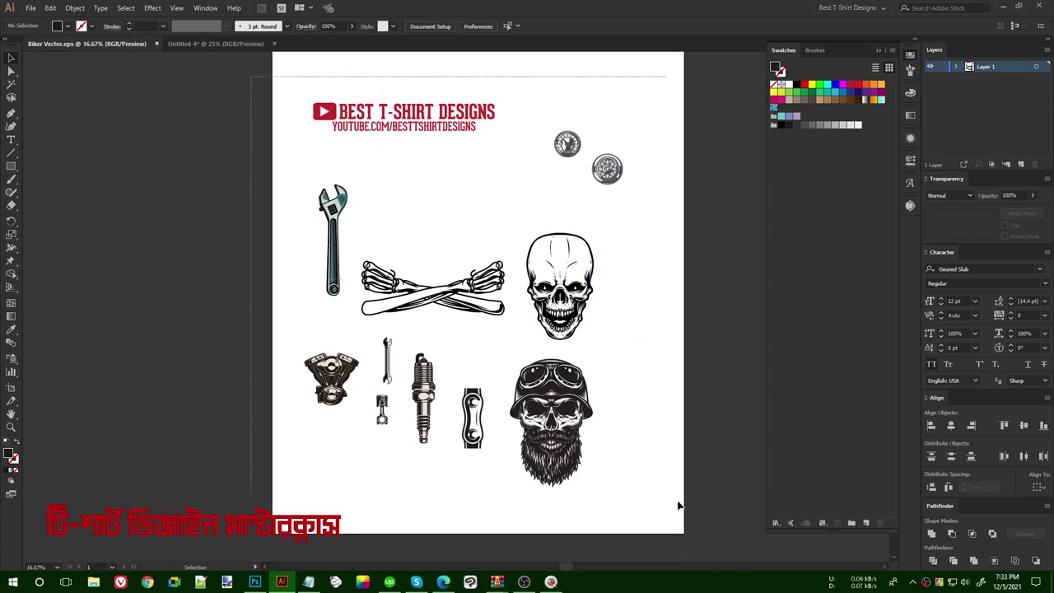
drag(699, 513, 196, 140)
click(196, 141)
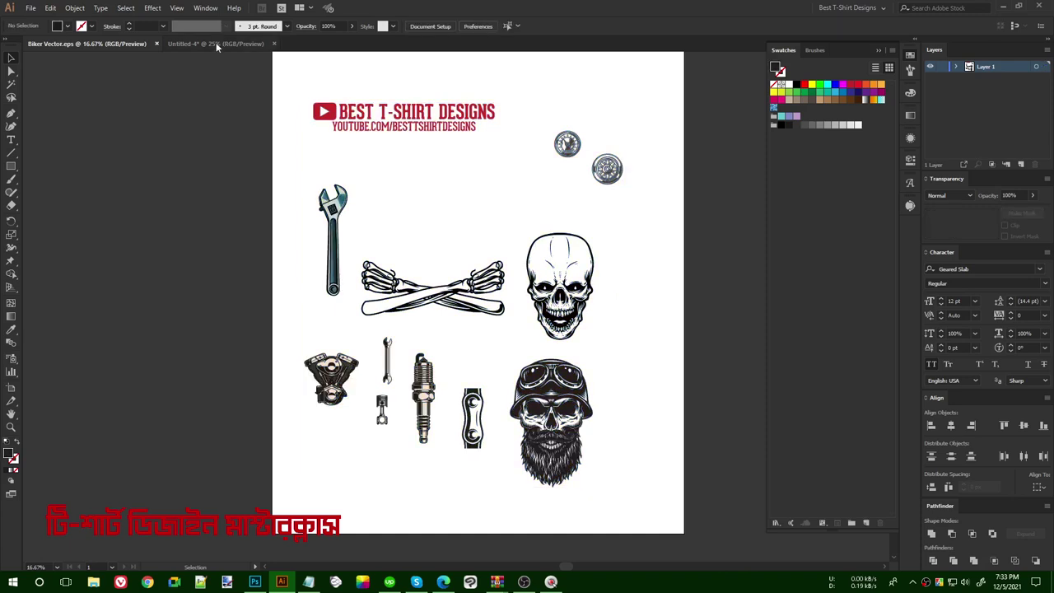
click(215, 43)
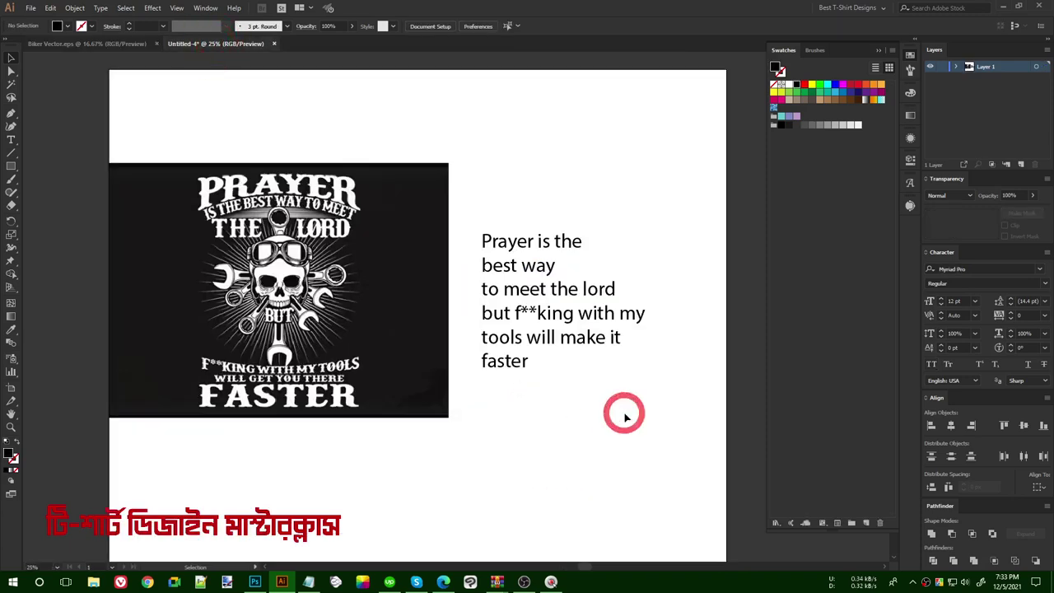
Switch to Notepad to check the slogan and the note beneath it, and return to Illustrator.
click(305, 583)
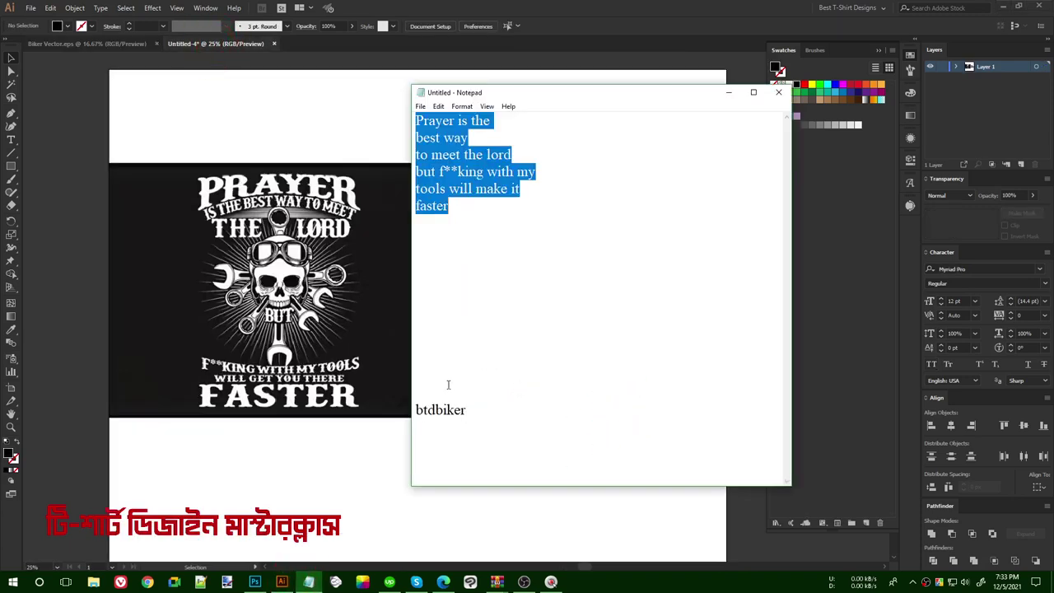
double_click(479, 414)
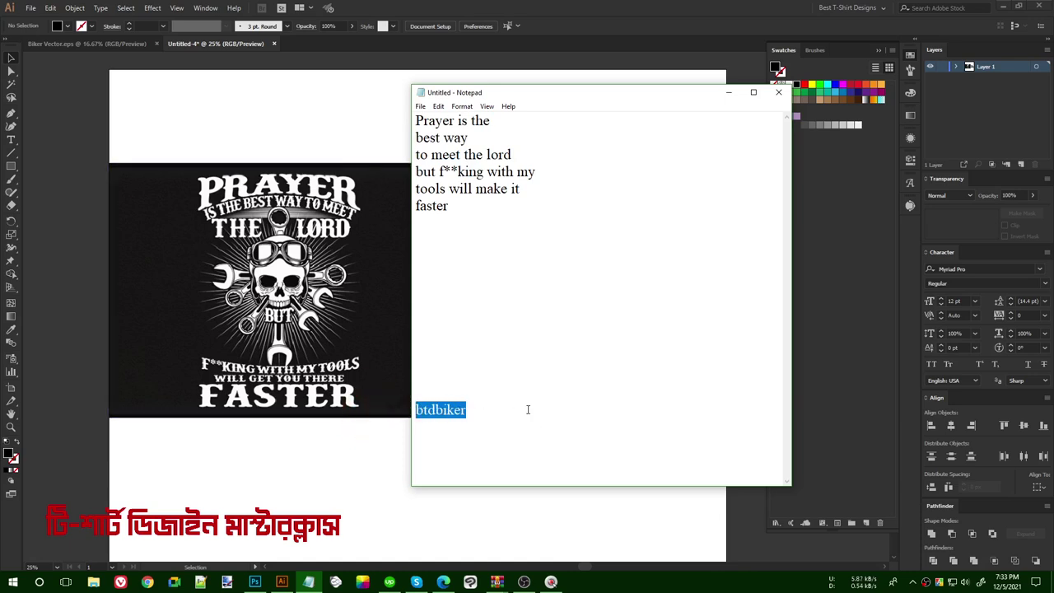
click(335, 463)
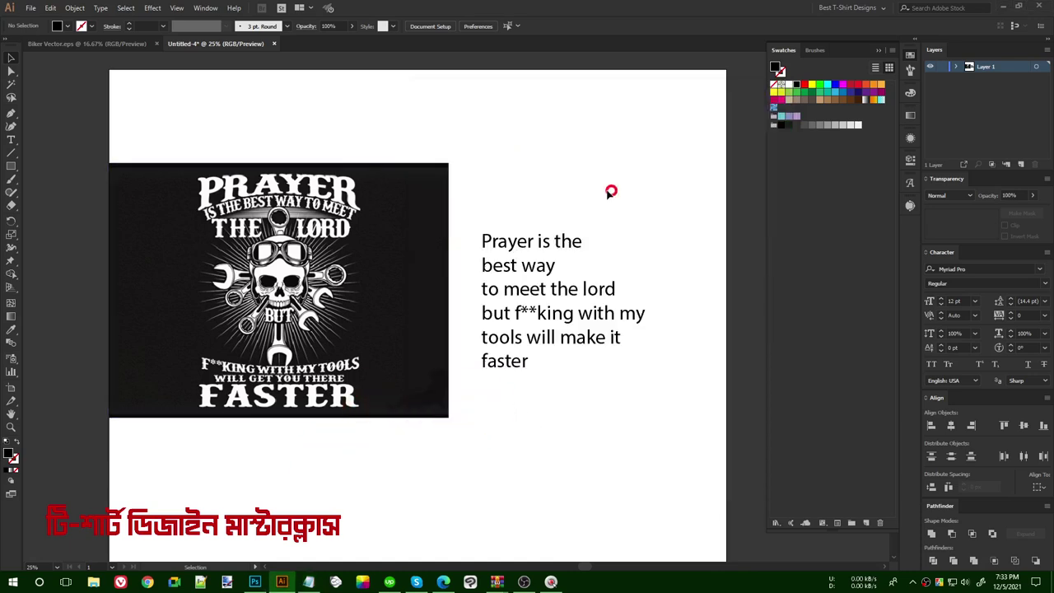
click(640, 430)
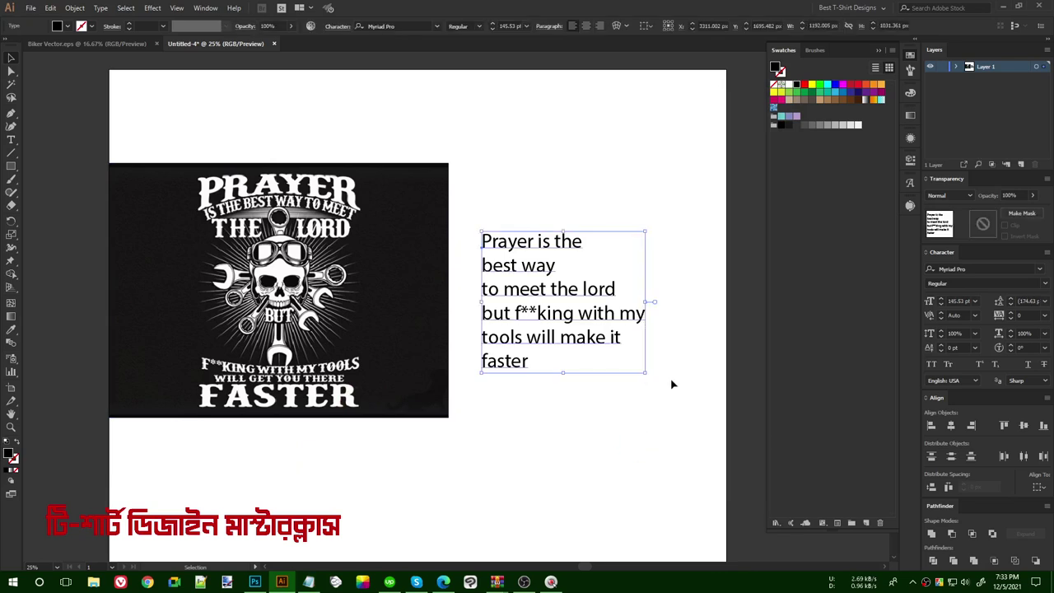
Move the reference image over the artboard's left edge, and enlarge the slogan text to about 218 pt off the artboard's right side.
scroll(444, 355, down, 1)
drag(578, 318, 634, 321)
scroll(503, 311, down, 1)
drag(412, 318, 303, 294)
drag(474, 227, 569, 426)
drag(528, 315, 694, 293)
click(474, 361)
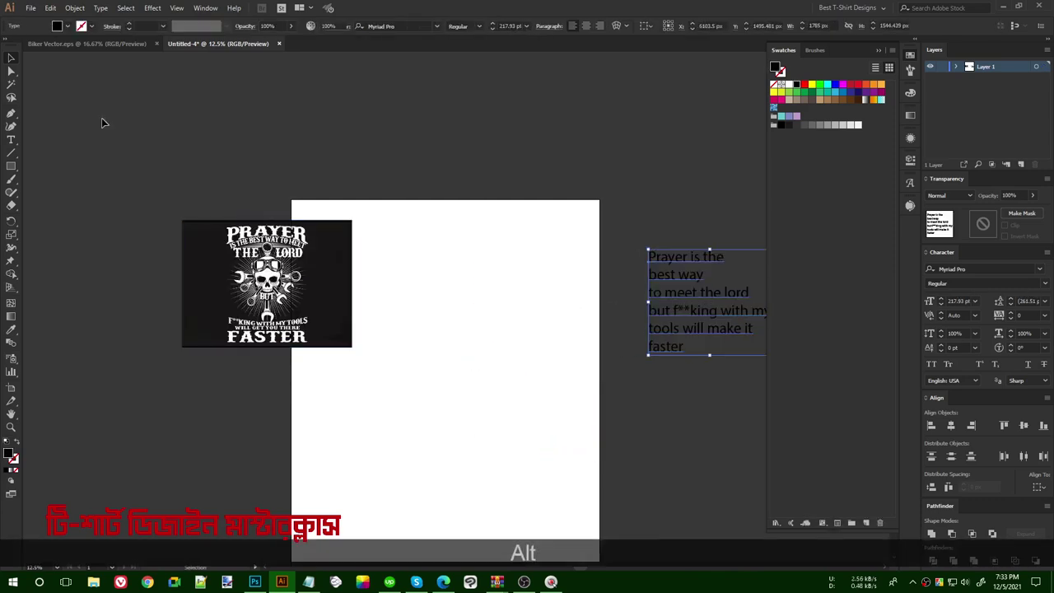
Move the slogan text onto the artboard, below the reference image.
alt+scroll(210, 180, up, 1)
click(76, 45)
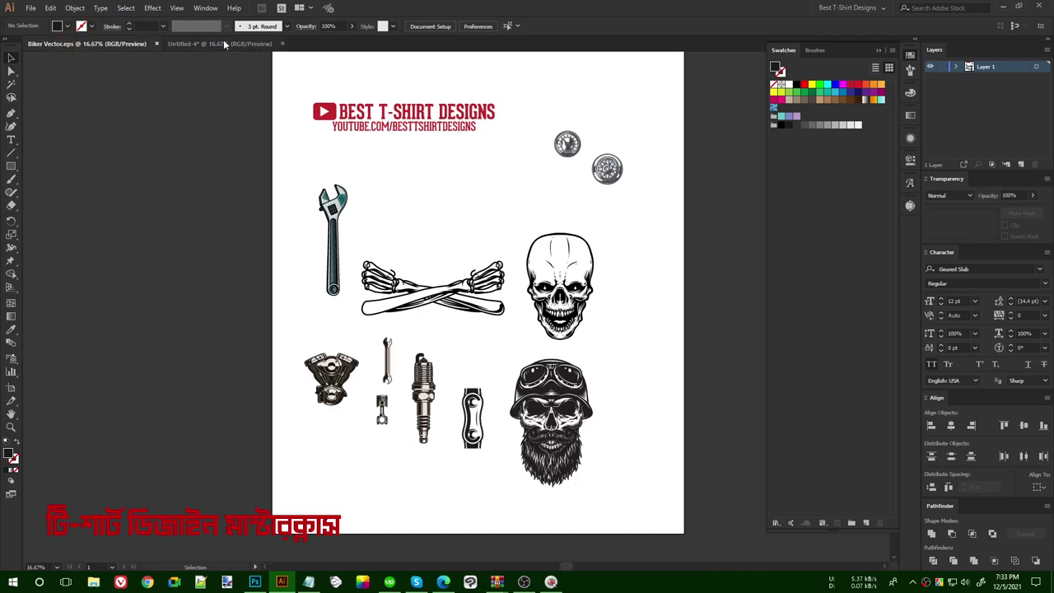
click(224, 44)
key(space)
drag(657, 185, 725, 399)
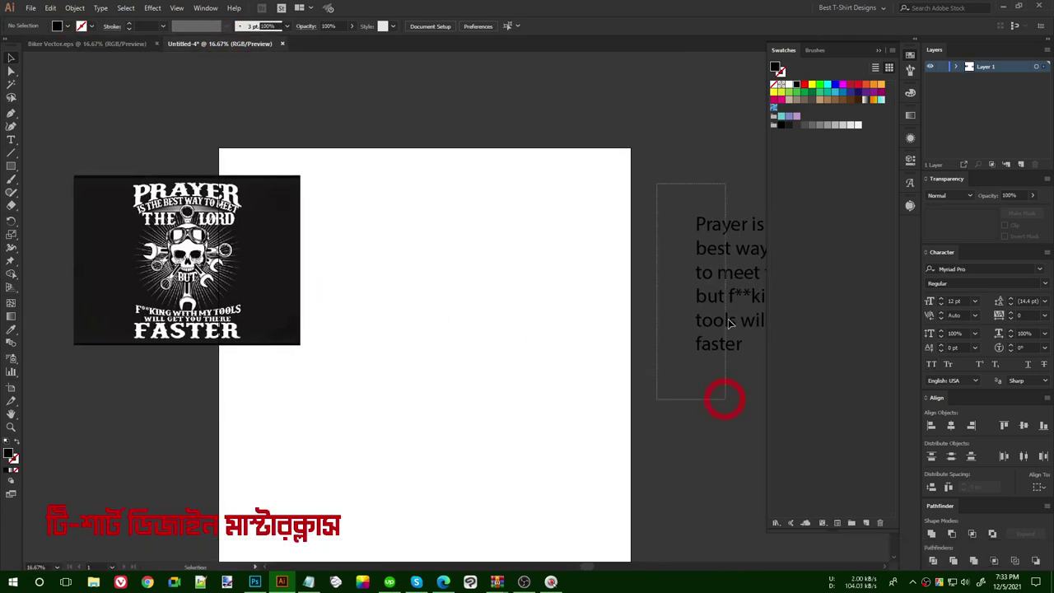
drag(727, 354, 728, 354)
drag(749, 272, 329, 418)
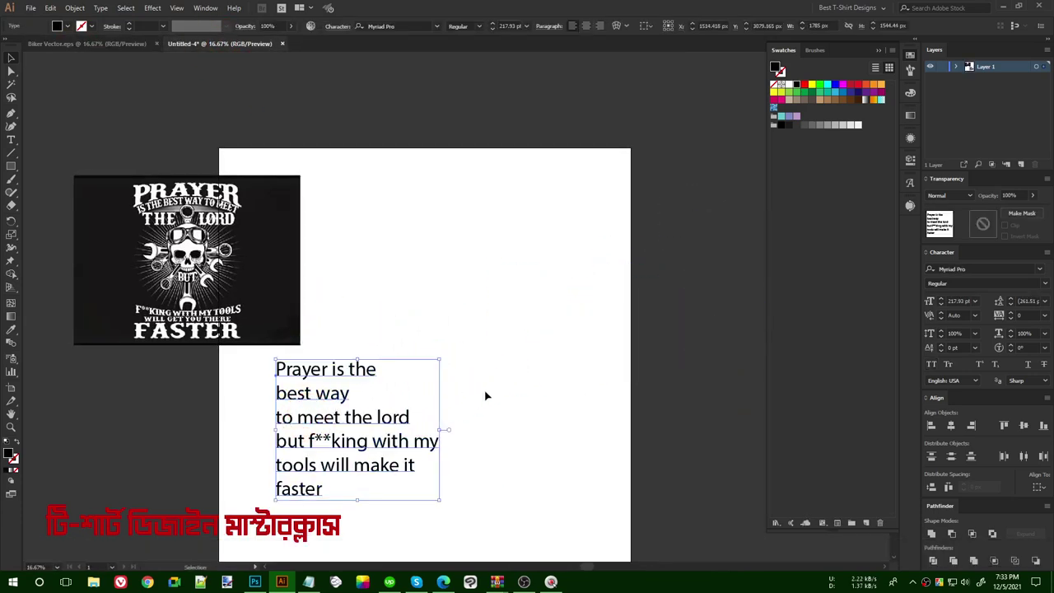
click(266, 490)
alt+scroll(266, 490, up, 1)
scroll(539, 311, down, 1)
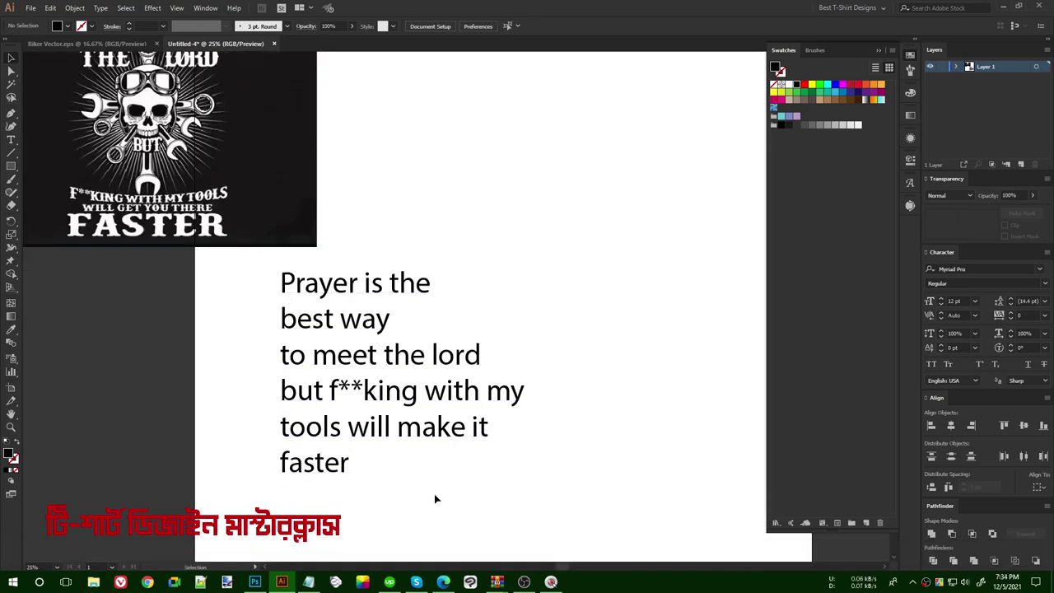
drag(277, 297, 258, 262)
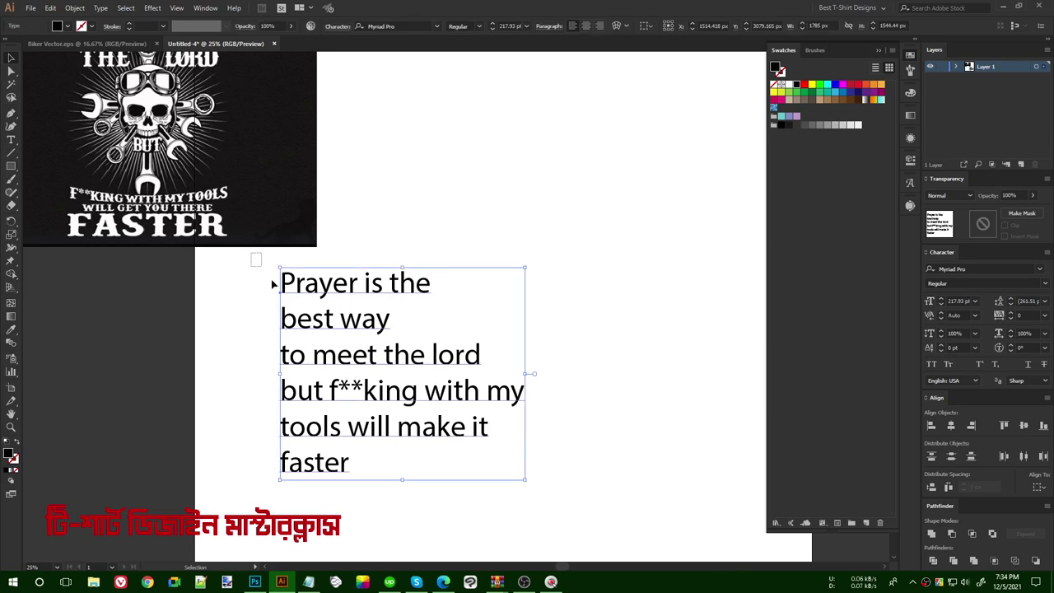
drag(553, 533, 556, 531)
scroll(235, 399, down, 2)
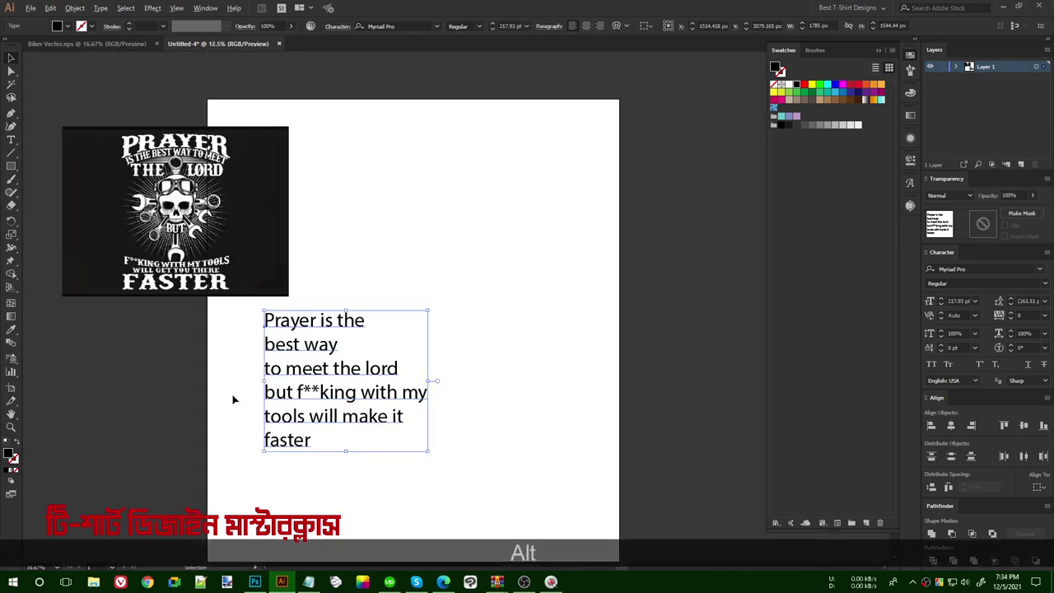
click(210, 121)
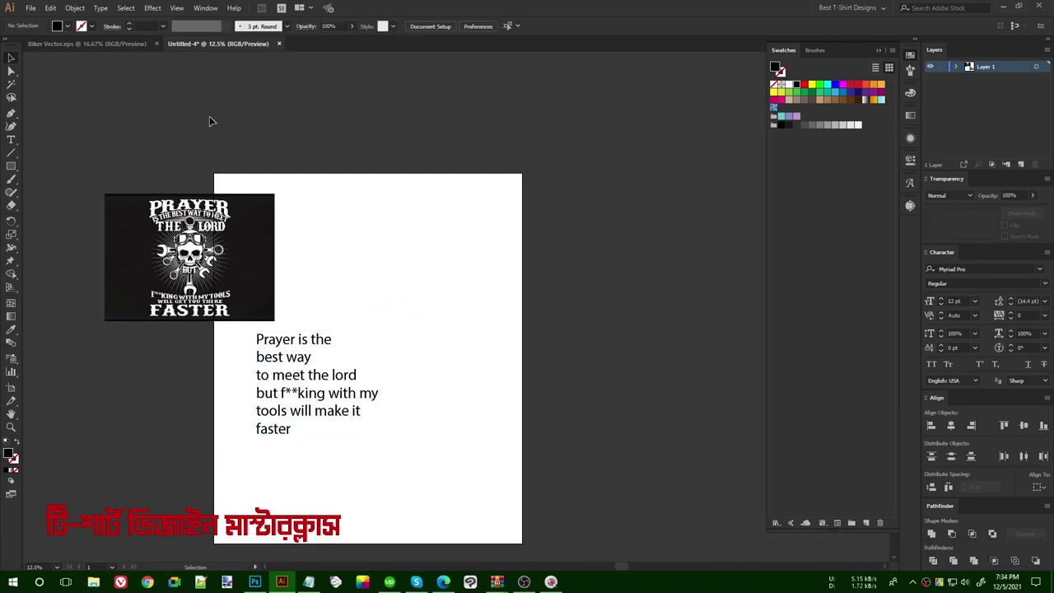
Examine the skulls, crossed bones, tools and engine parts in Biker Vector.eps up close.
click(105, 44)
scroll(527, 350, up, 1)
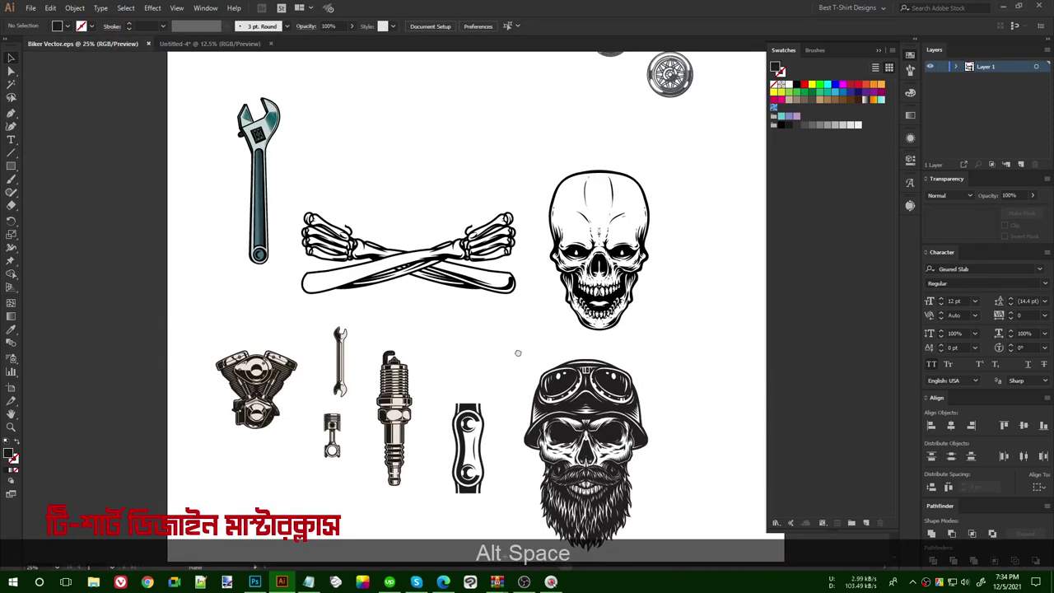
drag(518, 353, 512, 345)
scroll(490, 341, up, 2)
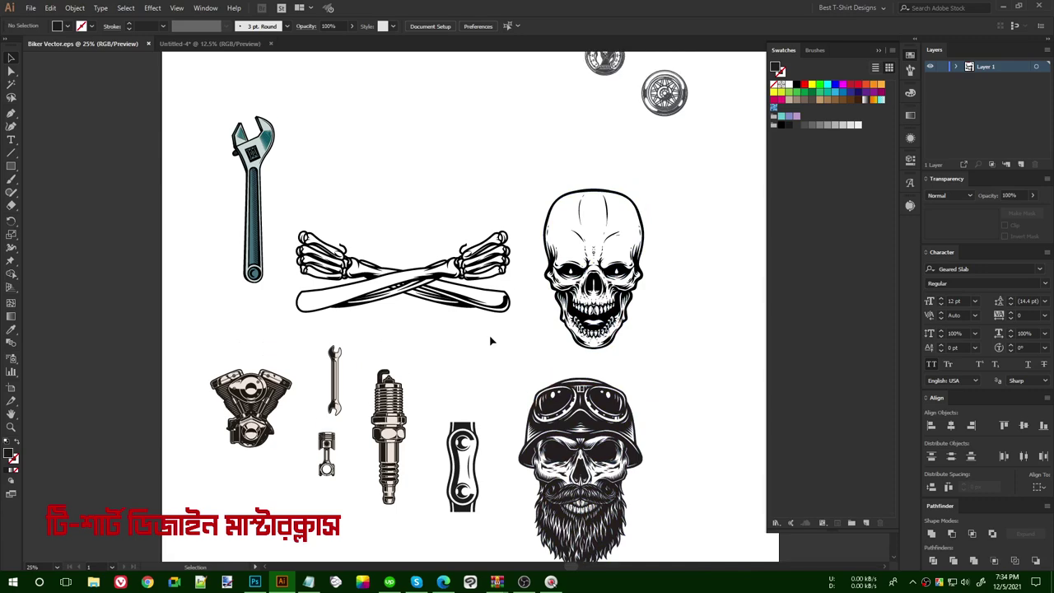
scroll(420, 325, down, 2)
click(447, 338)
scroll(454, 346, up, 2)
drag(469, 319, 493, 354)
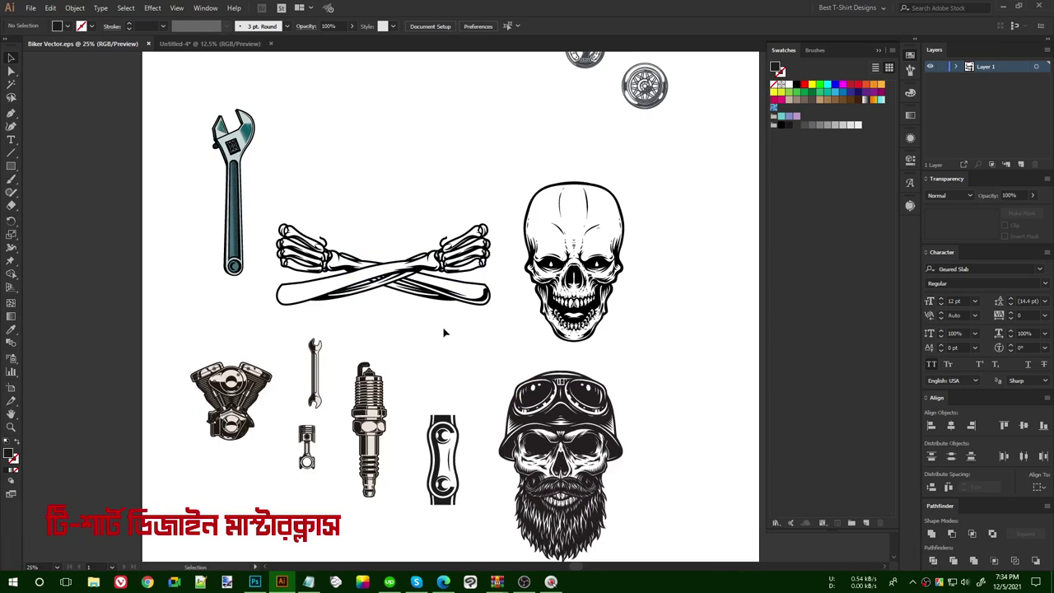
Select and copy the crossed bones, both skulls, wrenches, engine, piston, spark plug and chain link, leaving out the two gauges.
click(416, 268)
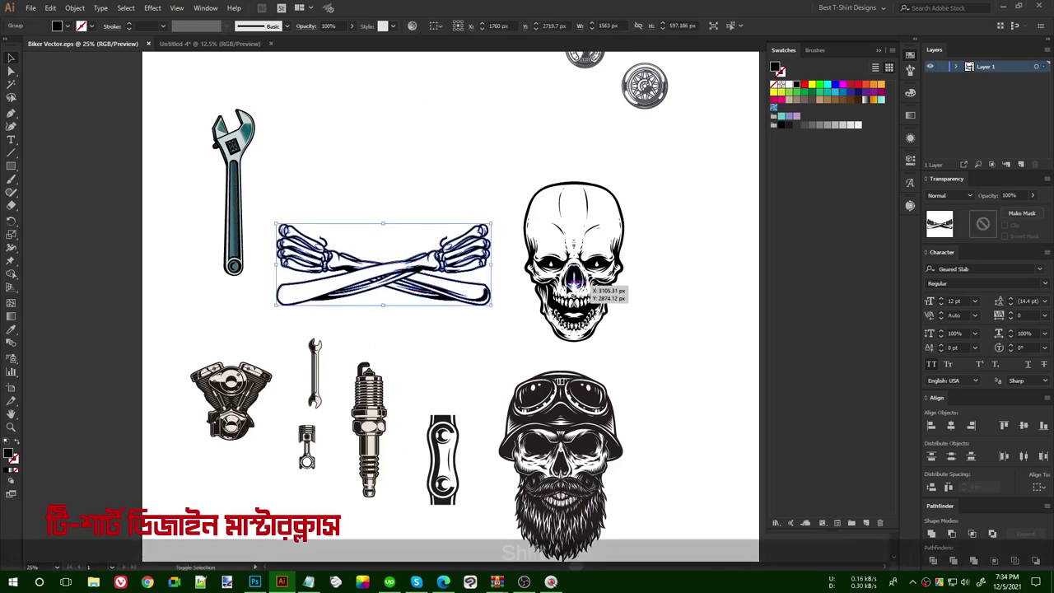
shift+click(599, 292)
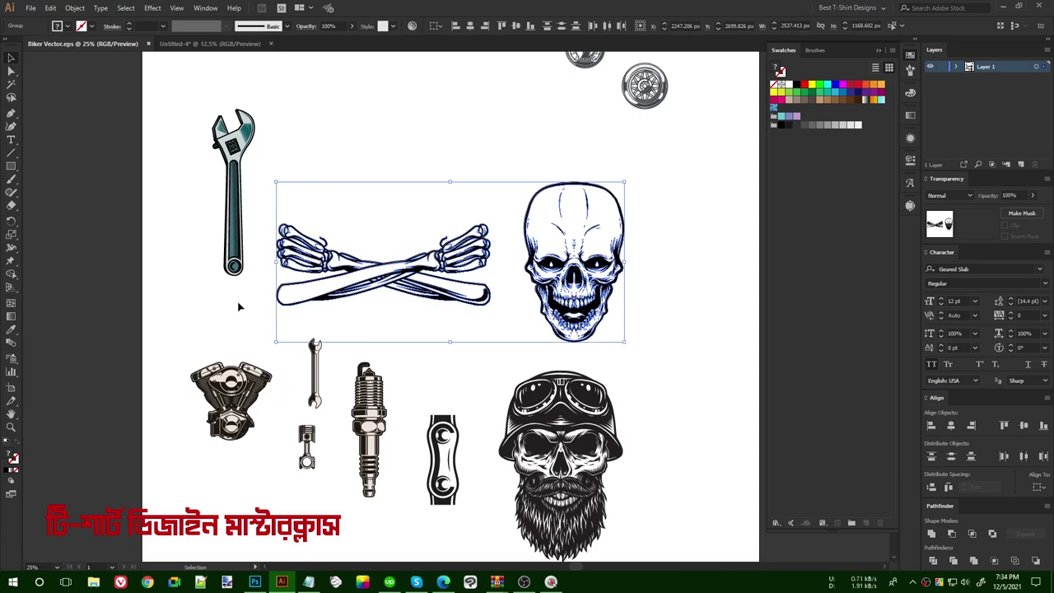
scroll(234, 280, down, 1)
drag(629, 539, 535, 540)
shift+click(528, 155)
key(ctrl+shift+c)
Paste the copied graphics into Untitled-4 and scale them down in the upper right of the artboard.
click(219, 43)
key(ctrl+v)
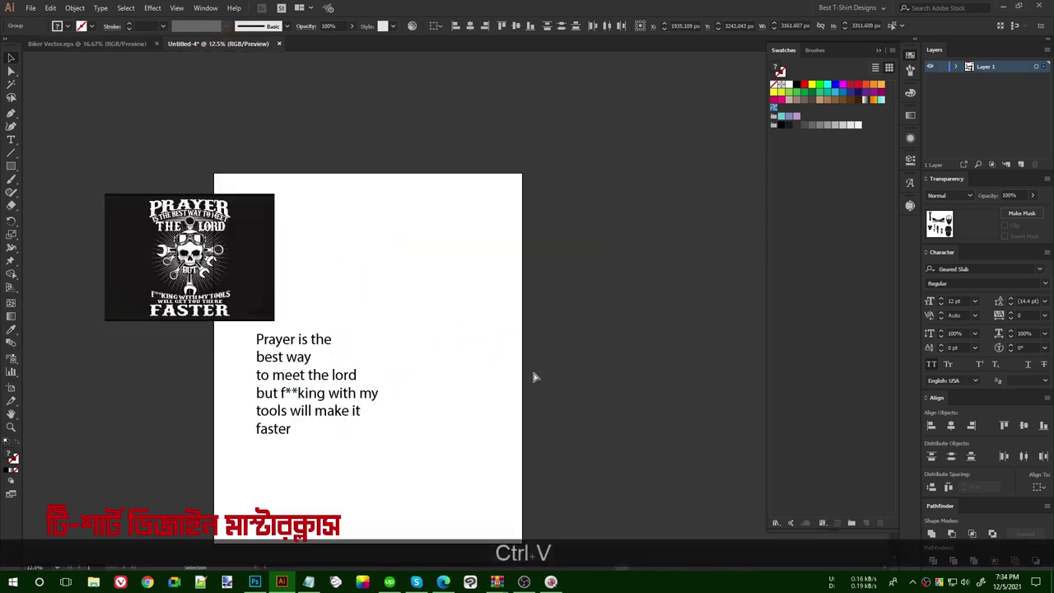
drag(565, 307, 503, 309)
drag(485, 346, 487, 296)
click(482, 391)
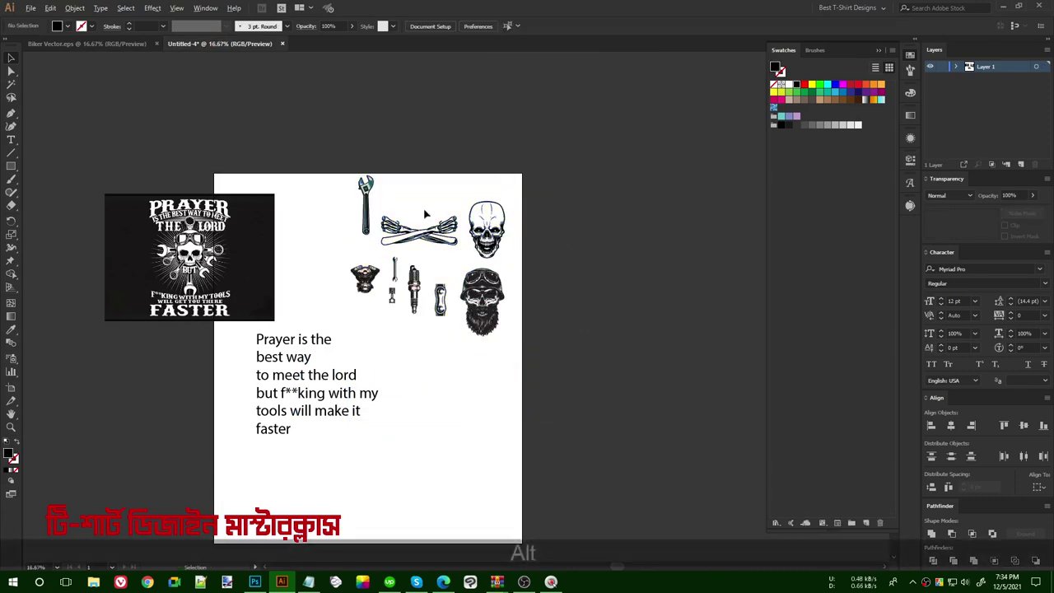
Move the piston above the crossed bones and enlarge it to about 147 by 396 px.
scroll(424, 212, up, 4)
scroll(475, 272, up, 1)
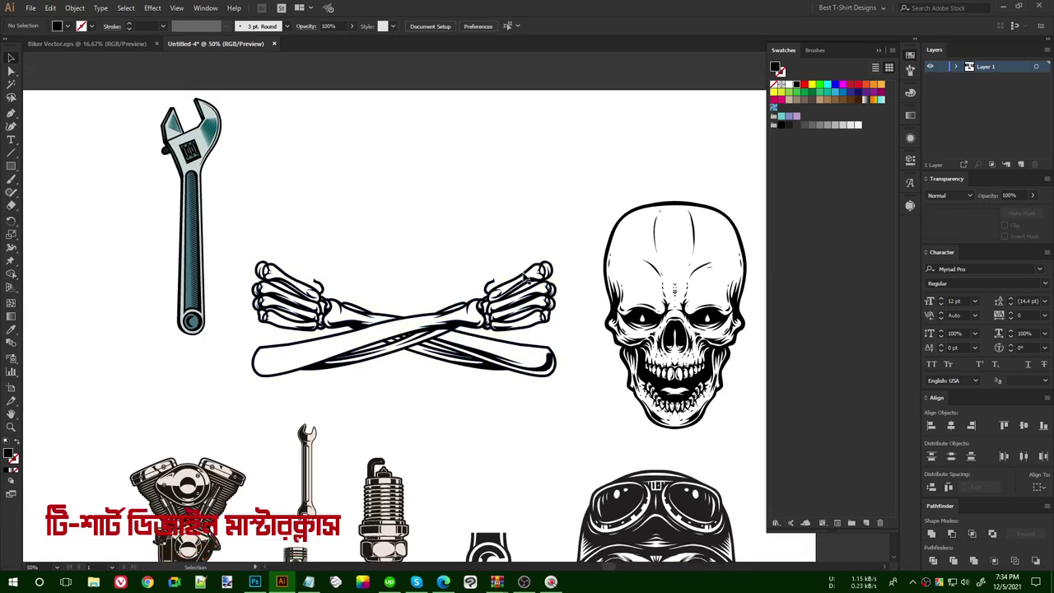
scroll(358, 420, down, 3)
drag(296, 474, 495, 172)
scroll(416, 161, up, 2)
click(513, 186)
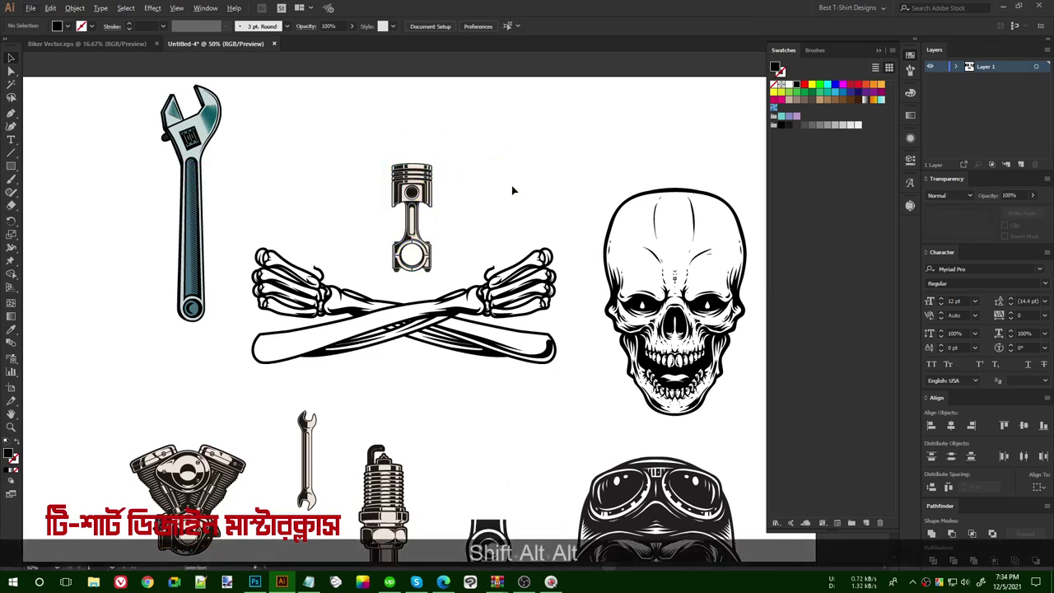
drag(422, 218, 397, 197)
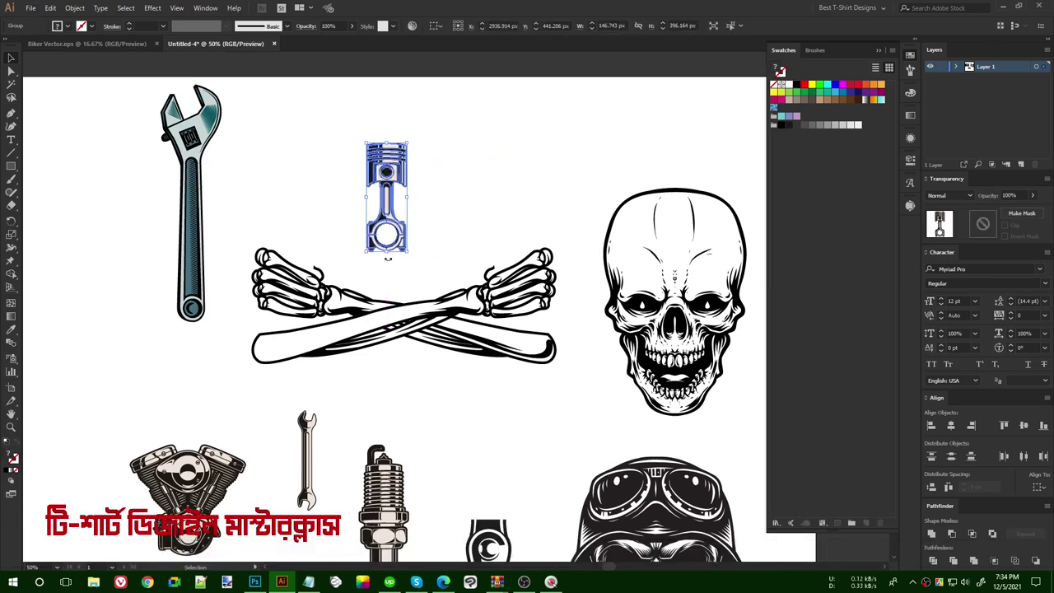
Try a tilted duplicate of the piston over the right skeleton hand and delete it.
drag(388, 258, 537, 278)
drag(504, 241, 540, 304)
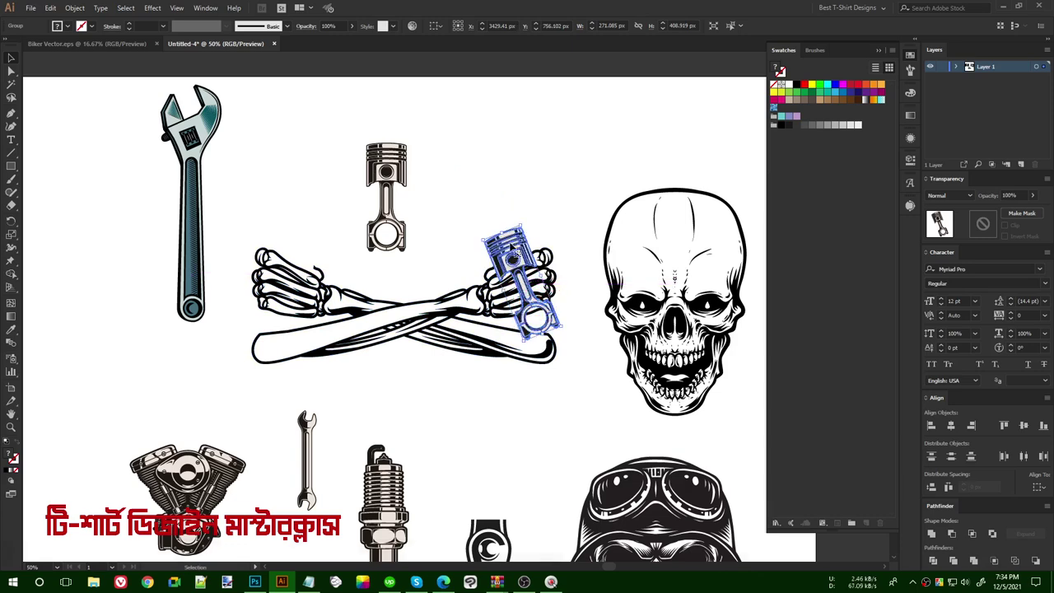
key(Delete)
Move the piston to the empty area beside the adjustable wrench and apply Pathfinder Trim to it.
scroll(403, 237, up, 3)
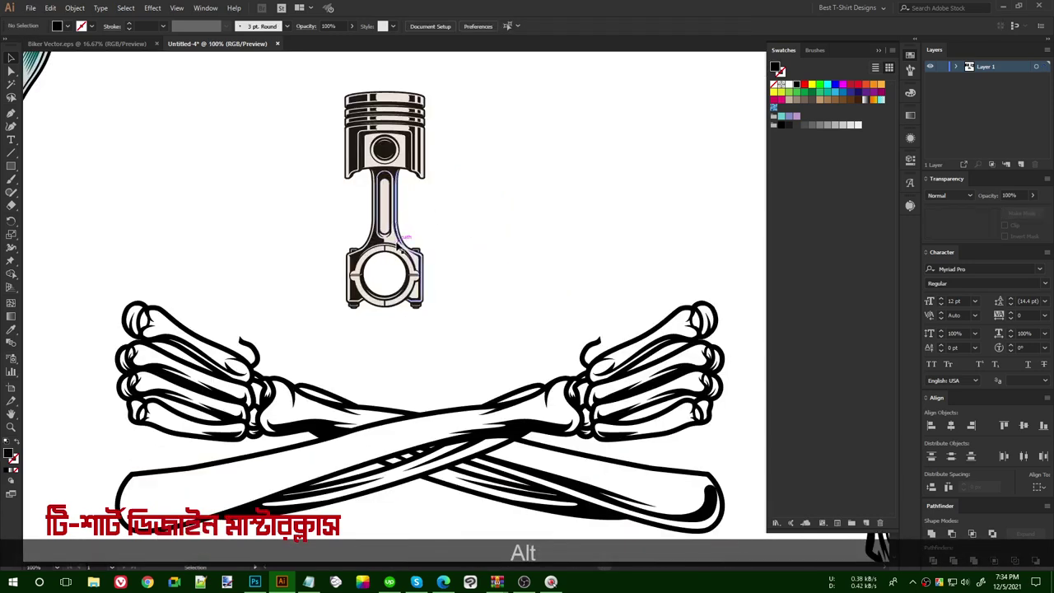
scroll(454, 219, down, 3)
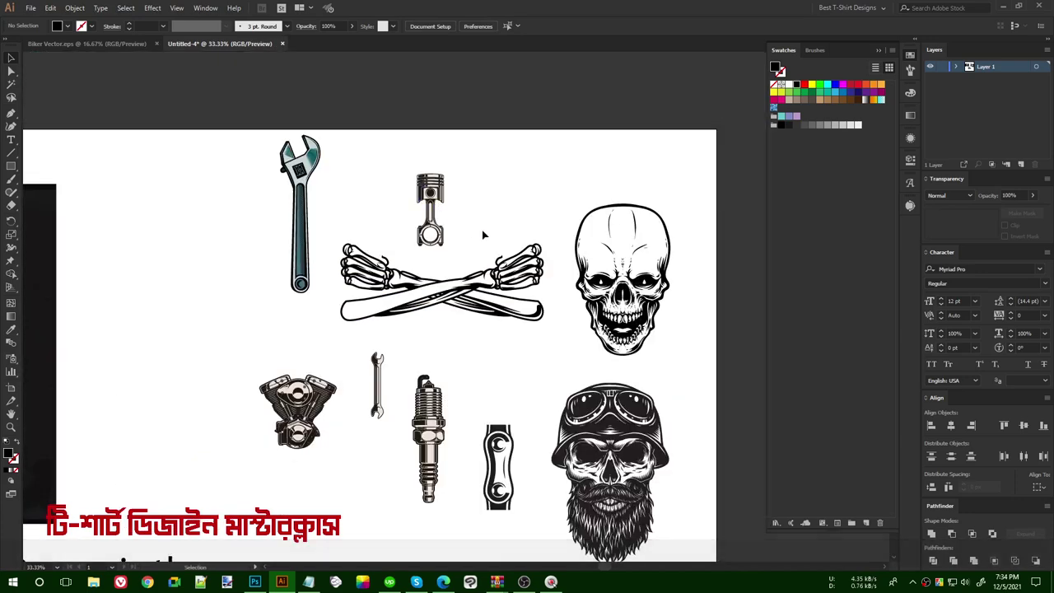
drag(420, 235, 127, 264)
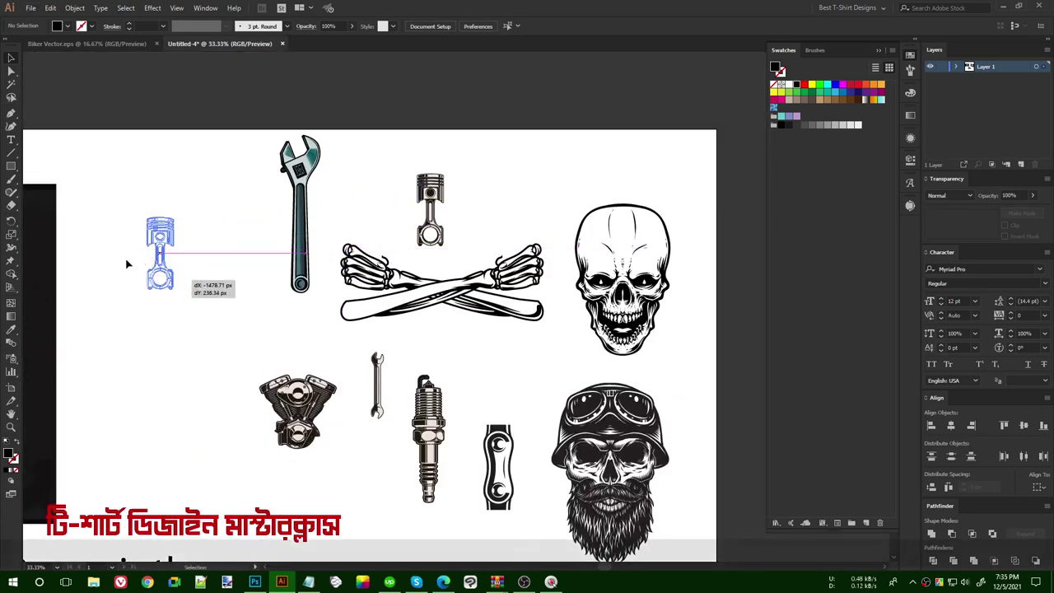
scroll(128, 264, up, 3)
scroll(92, 317, up, 1)
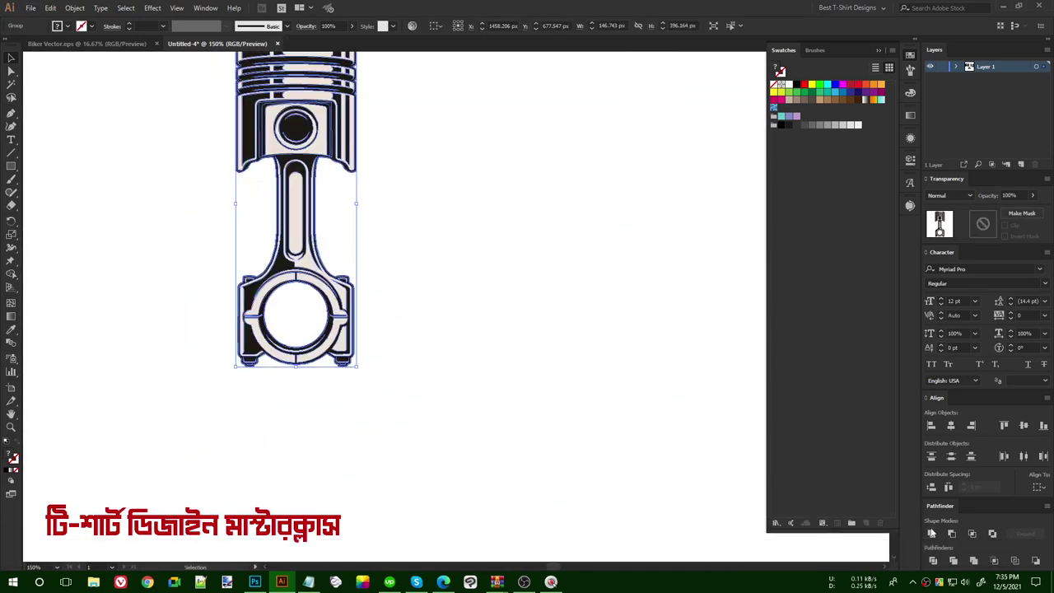
click(953, 559)
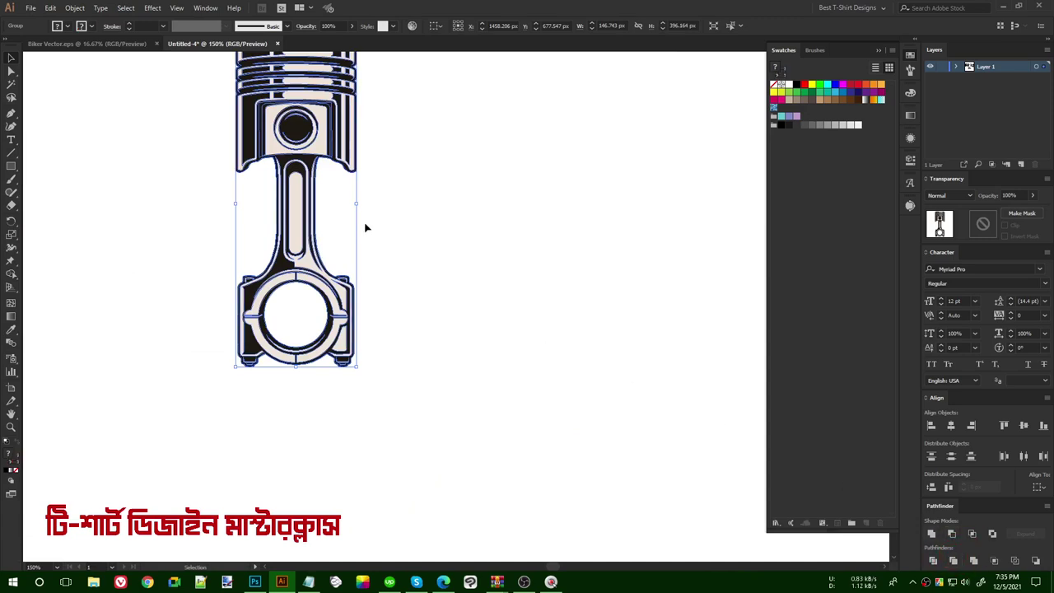
Isolate the trimmed piston group and delete all its beige areas.
scroll(346, 198, up, 2)
double_click(328, 165)
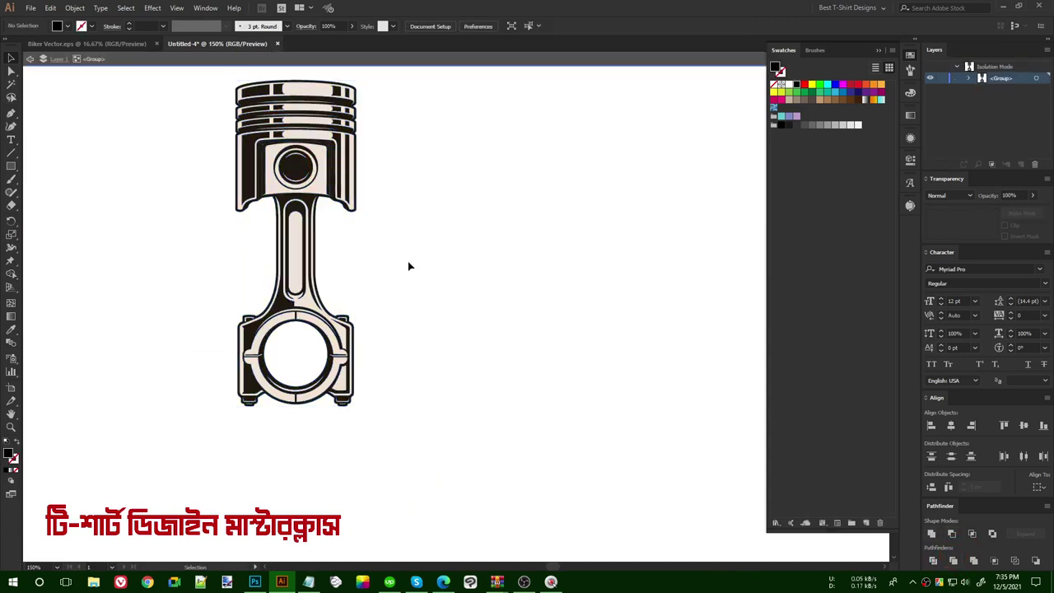
key(y)
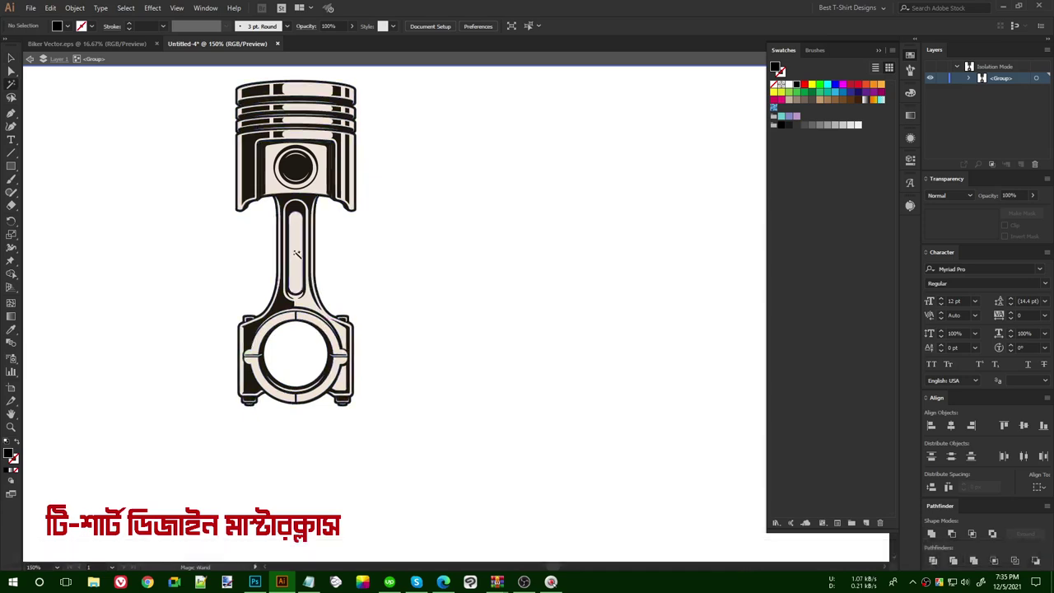
click(295, 249)
key(ctrl+shift+a)
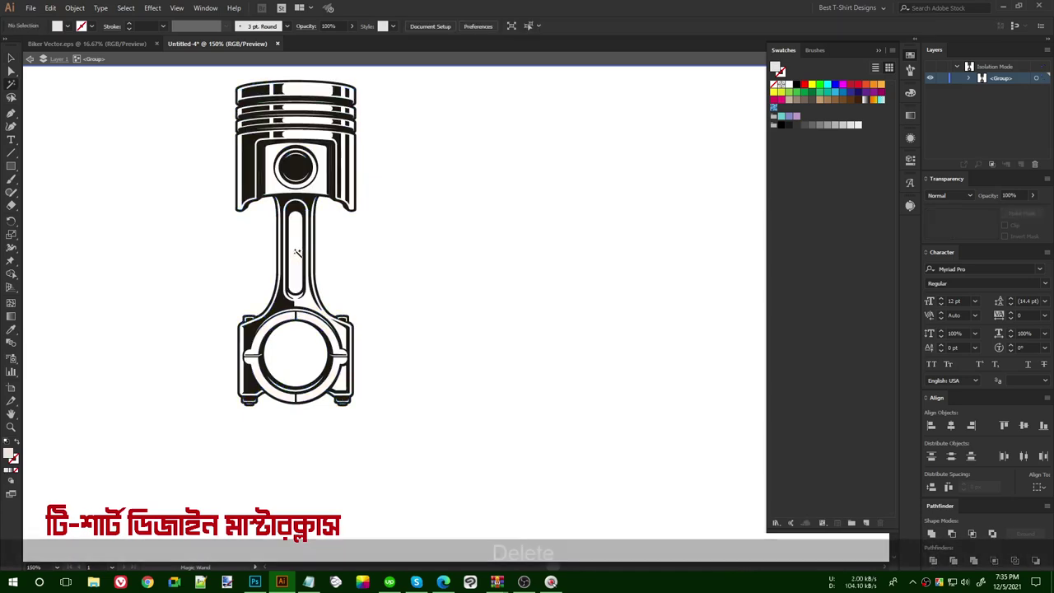
Try filling all the piston's paths with black and undo the fill.
key(v)
drag(171, 82, 564, 485)
click(796, 85)
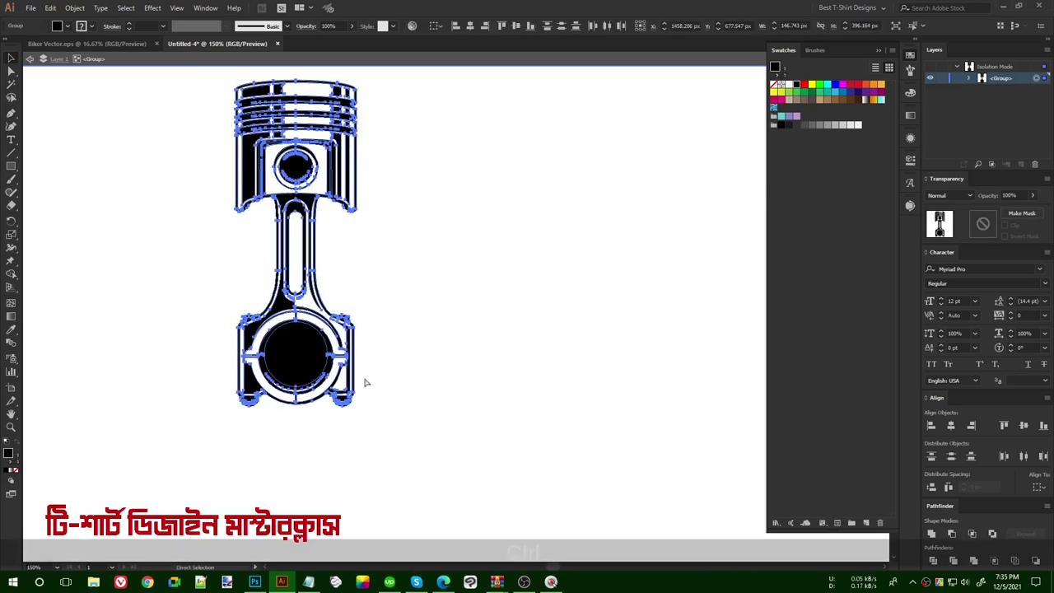
key(ctrl+z)
click(446, 371)
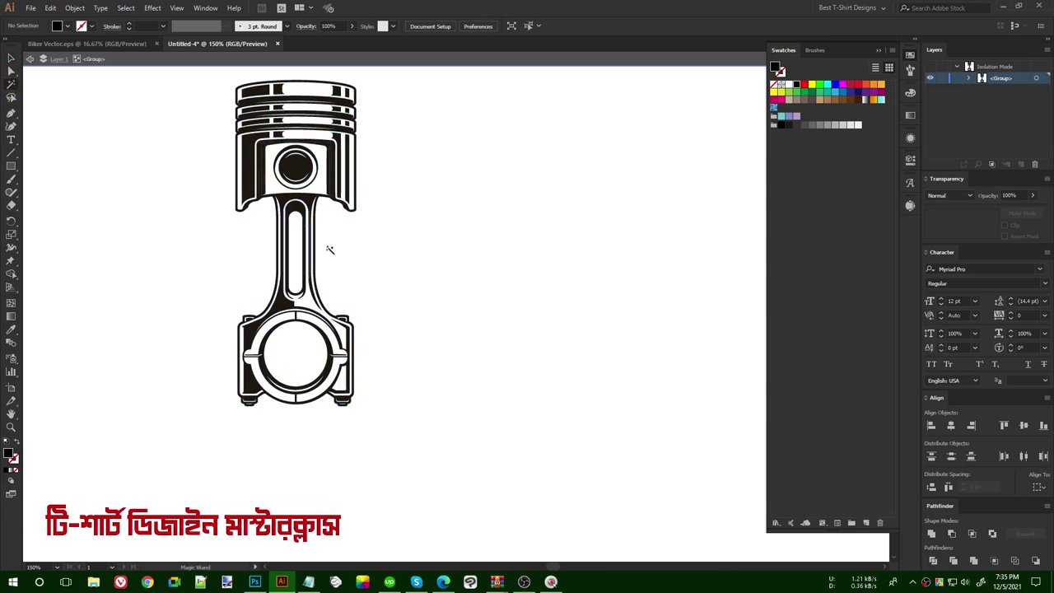
Cut the piston's dark shapes, delete the leftover unfilled paths and paste the dark shapes back in place.
scroll(383, 284, up, 1)
click(296, 194)
key(ctrl+x)
key(ctrl+a)
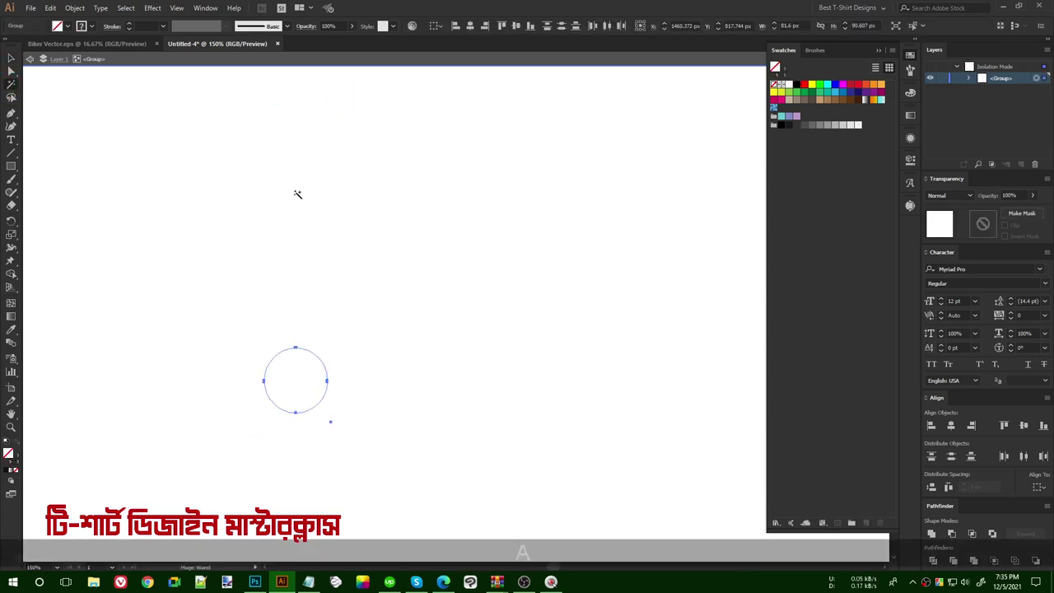
key(Delete)
key(ctrl+f)
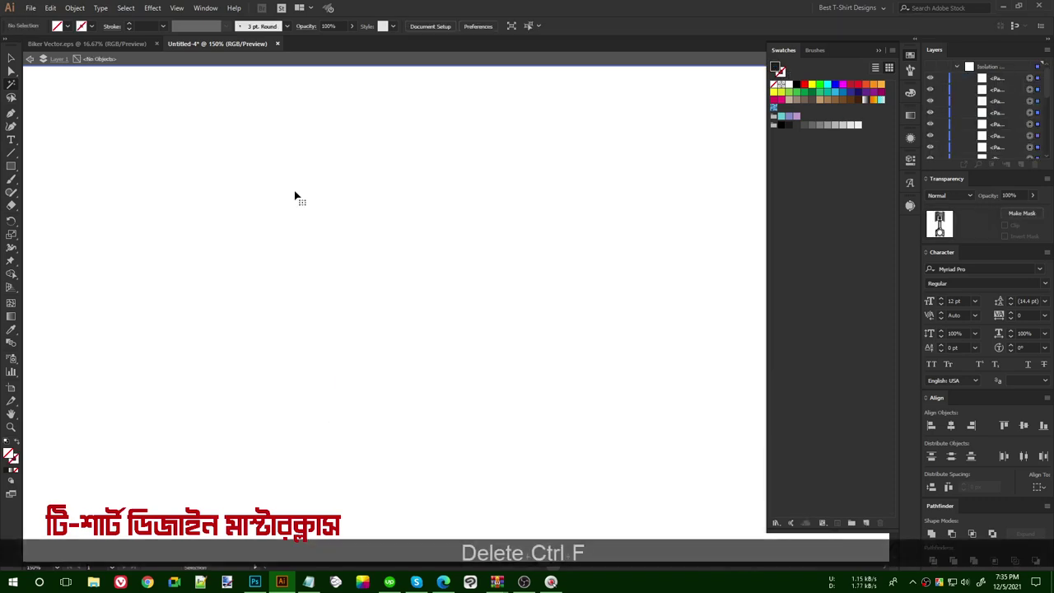
key(v)
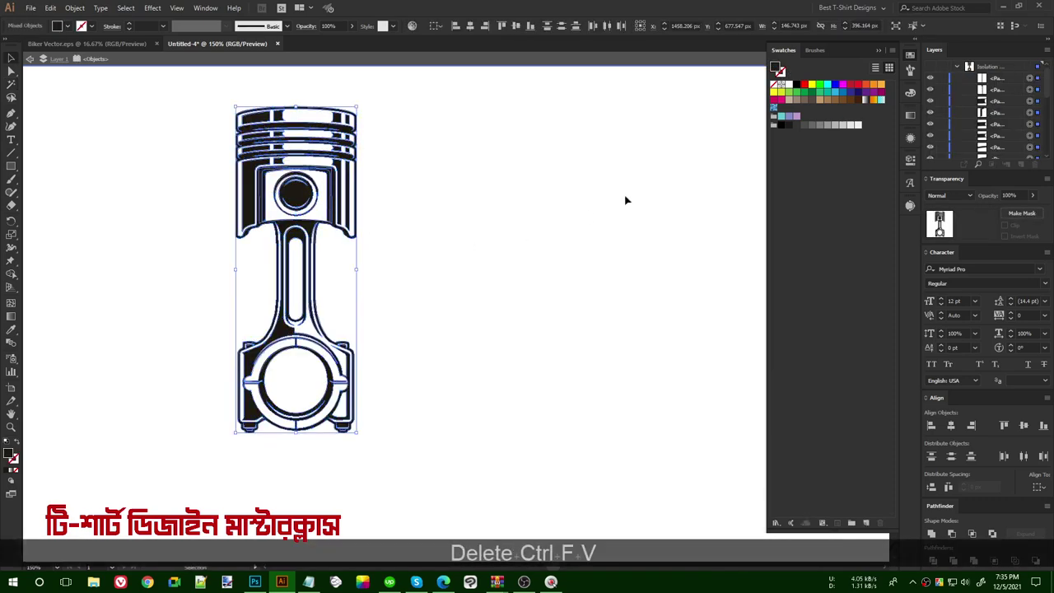
Fill the piston's shapes with black and group them outside isolation mode.
click(796, 84)
scroll(407, 329, down, 2)
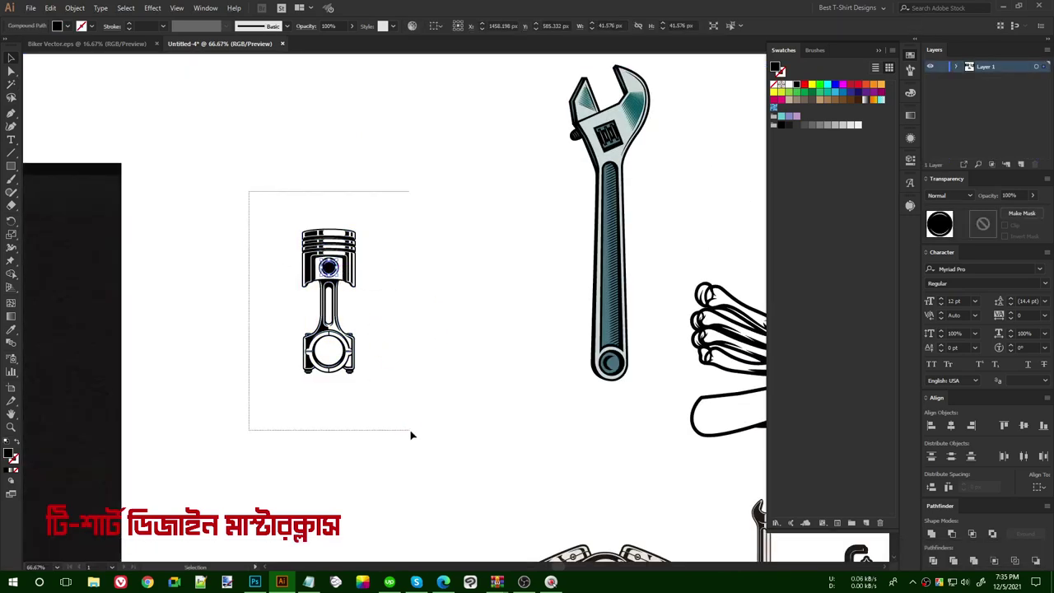
key(ctrl+g)
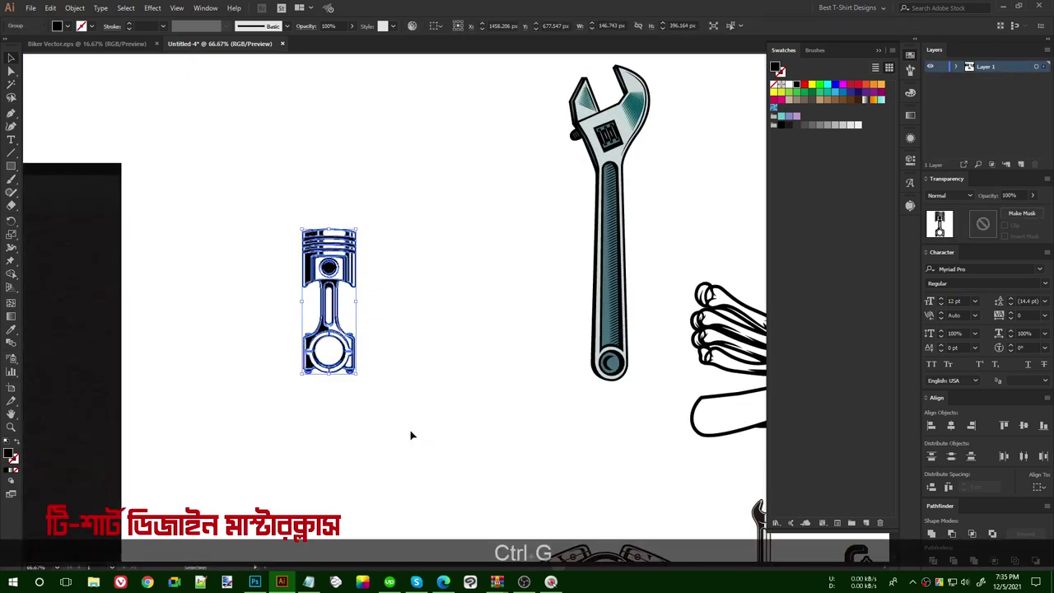
click(283, 394)
scroll(282, 394, up, 2)
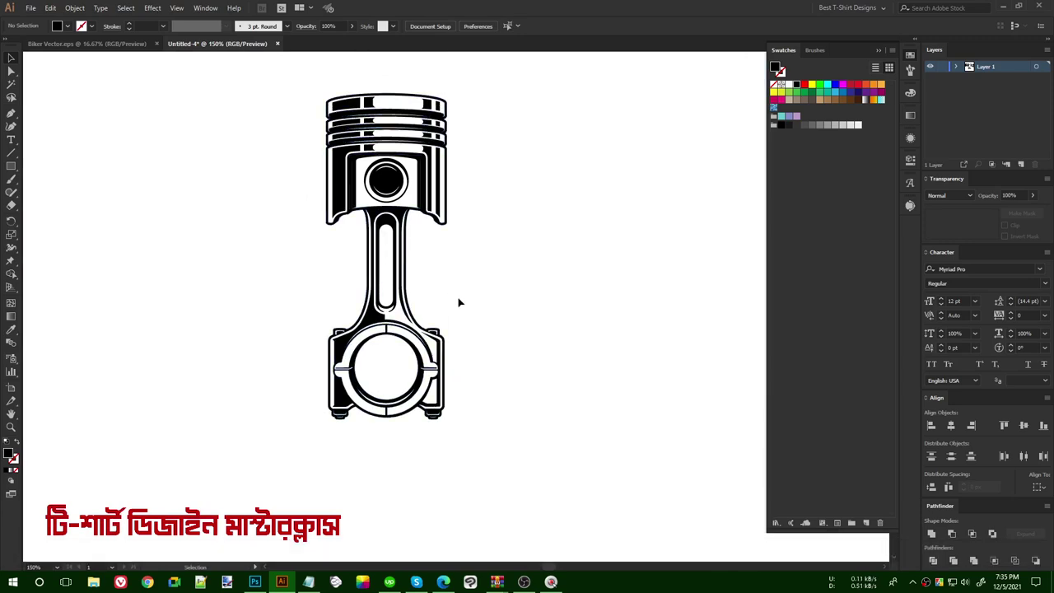
Stretch the connecting rod by shifting only its lower end down until the piston is about 556 px tall.
key(a)
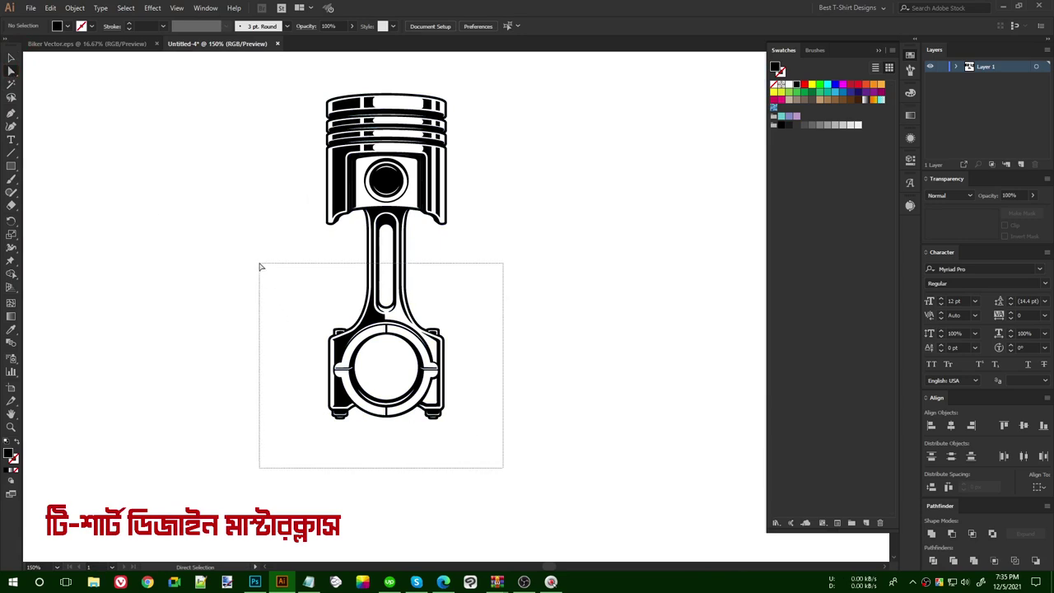
drag(260, 267, 261, 267)
key(shift+Down)
key(shift+Down)
key(shift+Down)
key(shift+Down)
key(shift+Down)
key(shift+Down)
key(shift+Down)
key(shift+Down)
key(shift+Down)
key(shift+Down)
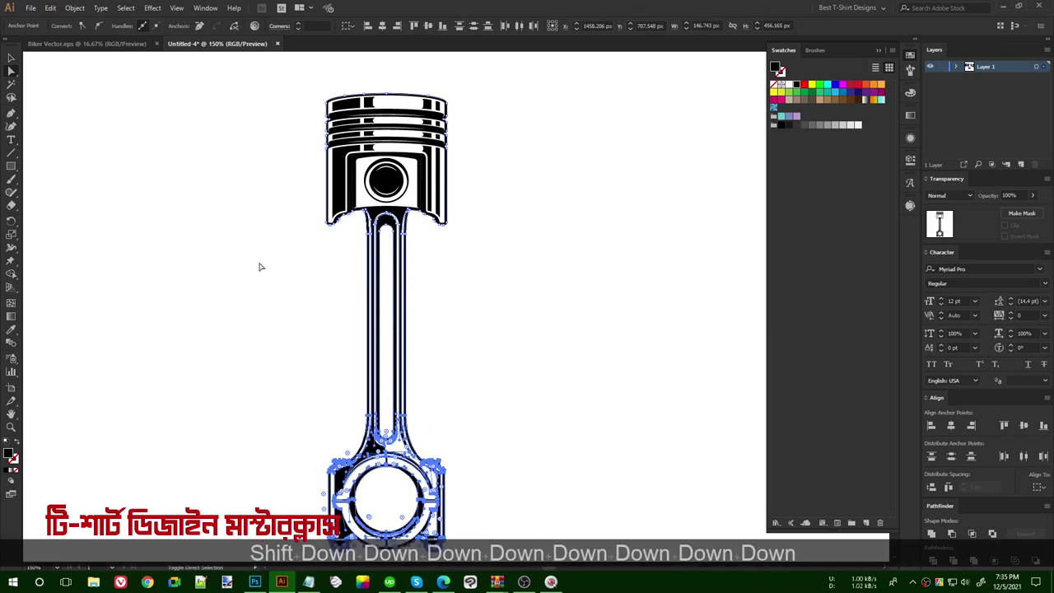
key(v)
click(412, 296)
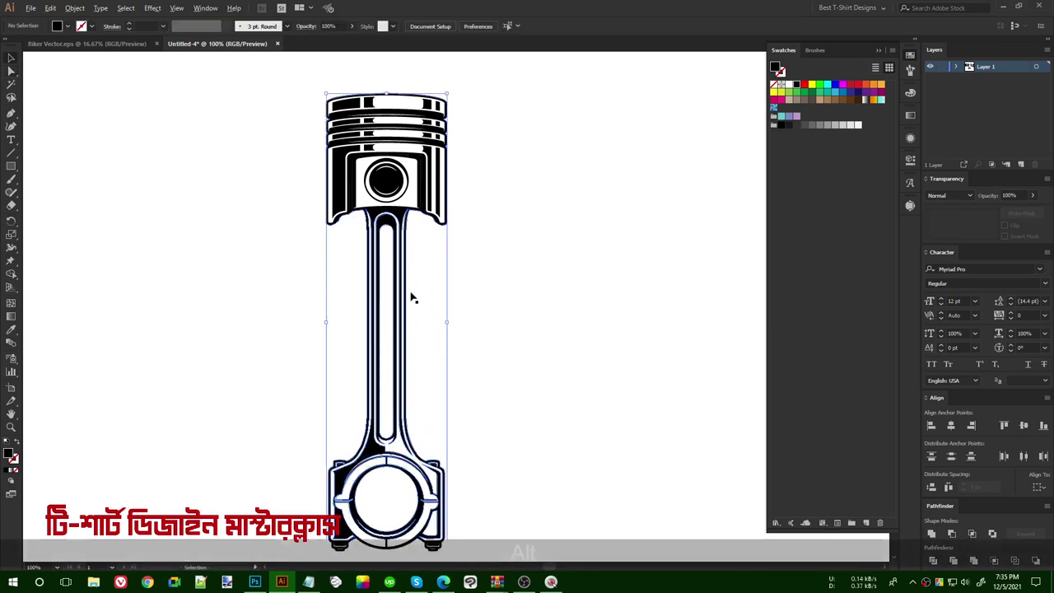
Move the lengthened piston about 280 px towards the adjustable wrench.
scroll(412, 294, down, 2)
drag(405, 298, 509, 282)
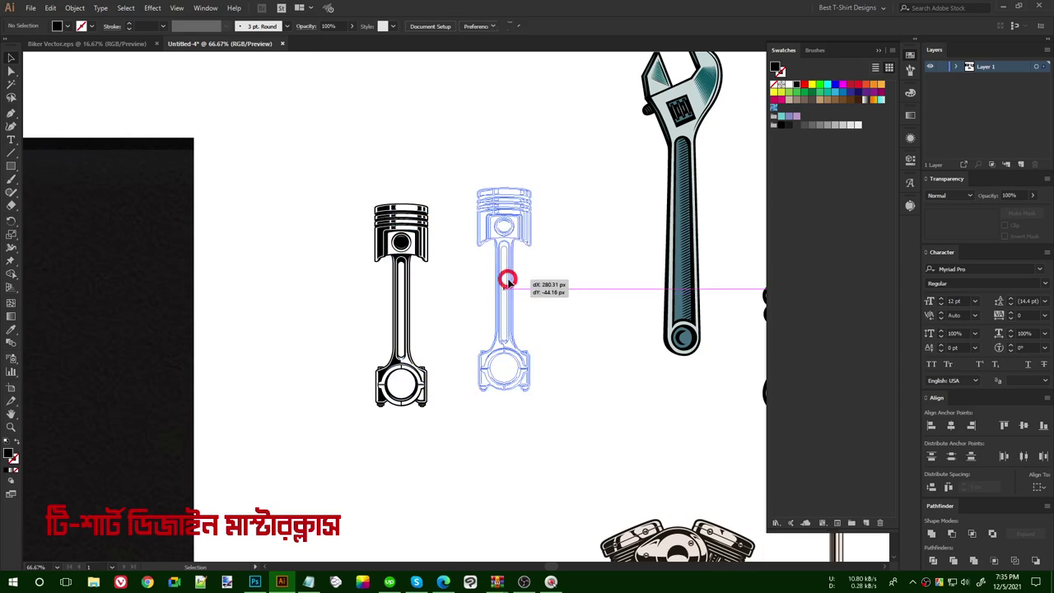
drag(582, 300, 305, 275)
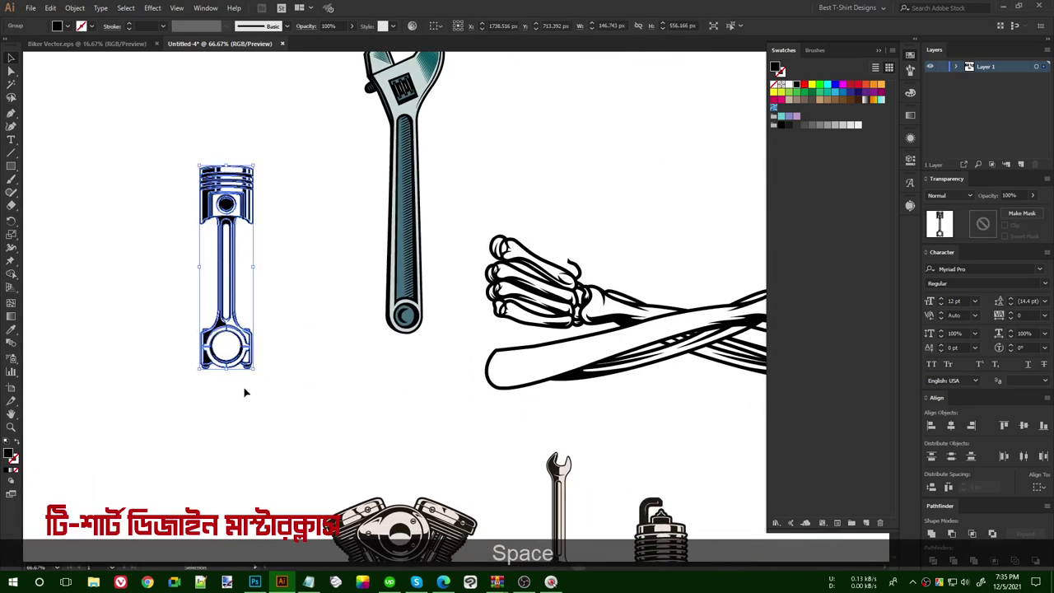
Try a duplicate of the lengthened piston over the right skeleton hand and delete it.
scroll(184, 300, down, 2)
drag(207, 314, 534, 323)
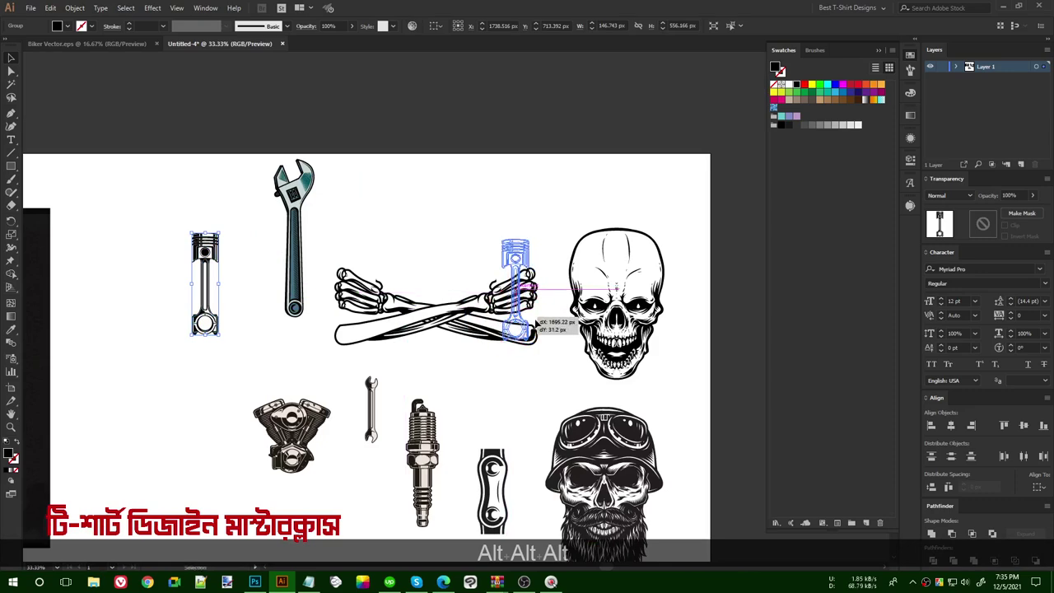
scroll(536, 324, up, 2)
scroll(537, 324, down, 1)
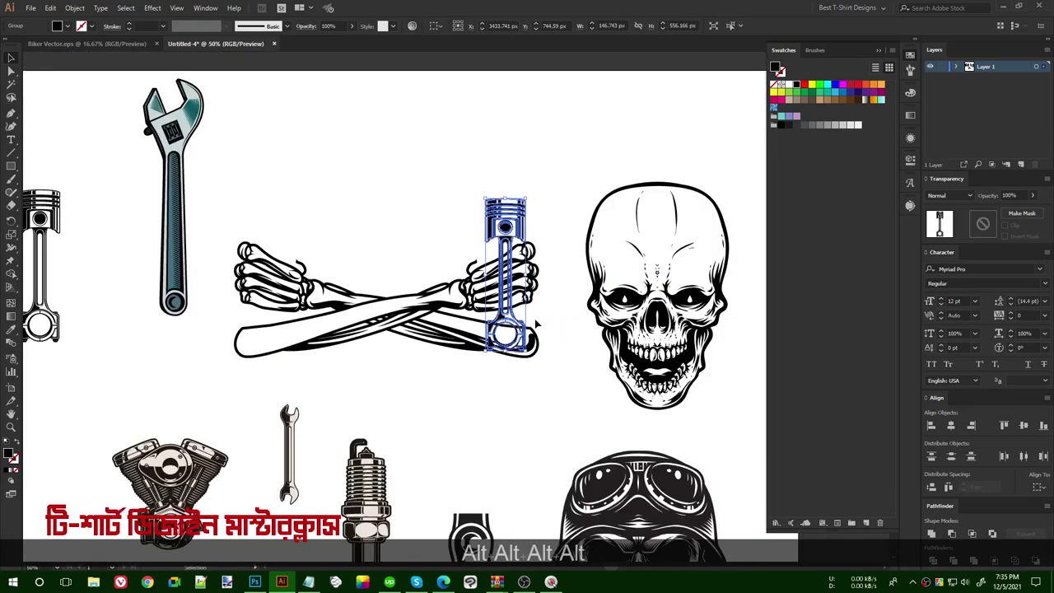
key(Delete)
Shorten the connecting rod by shifting its lower end up until the piston is about 476 px tall.
scroll(536, 325, down, 1)
click(198, 326)
scroll(195, 321, up, 1)
scroll(198, 325, up, 2)
key(a)
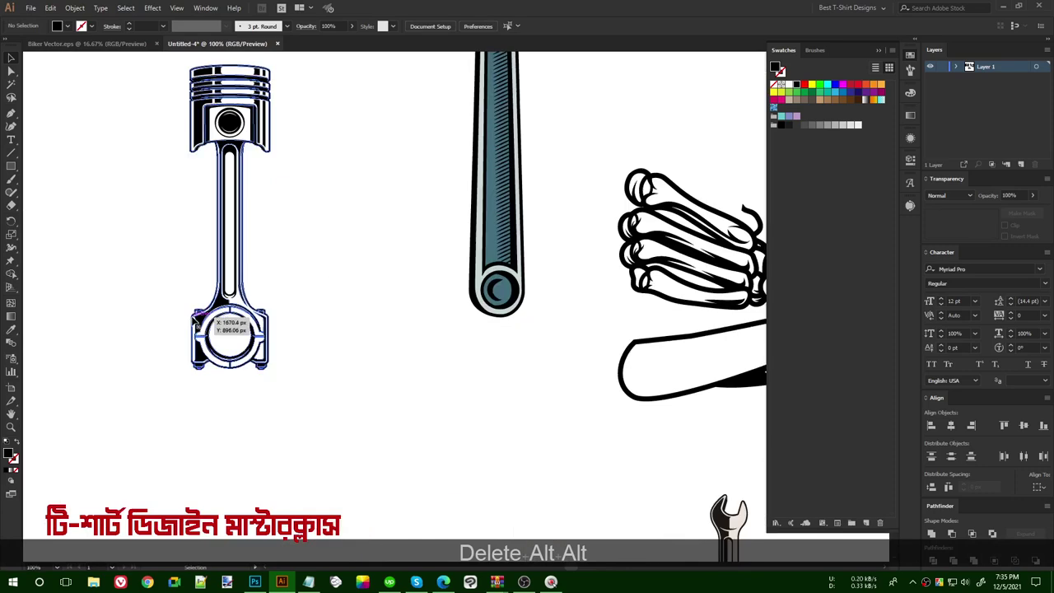
drag(321, 410, 143, 238)
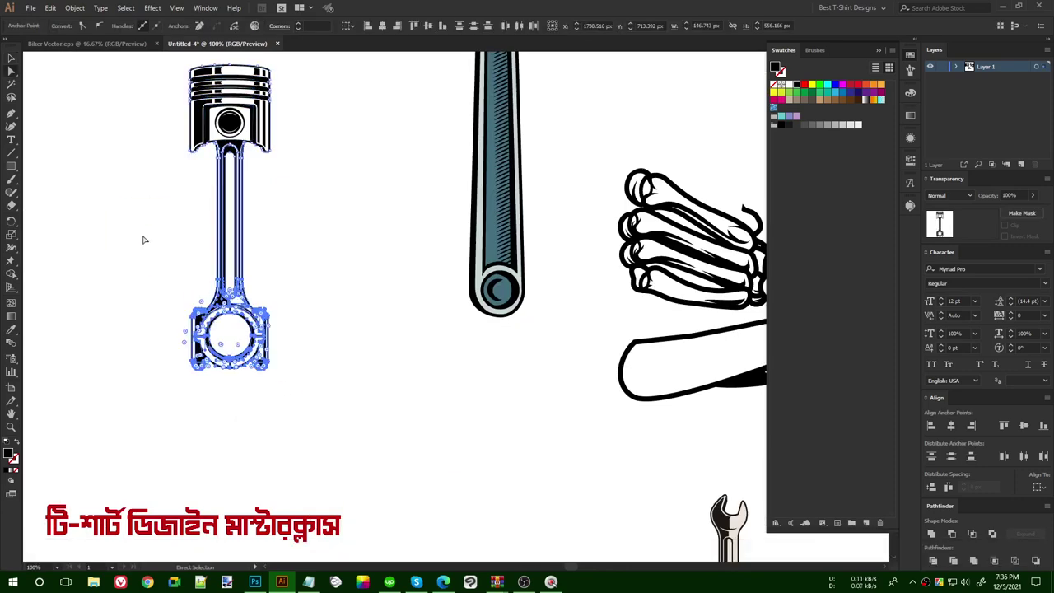
key(shift+Up)
key(shift+Up)
key(shift+Up)
key(shift+Up)
key(v)
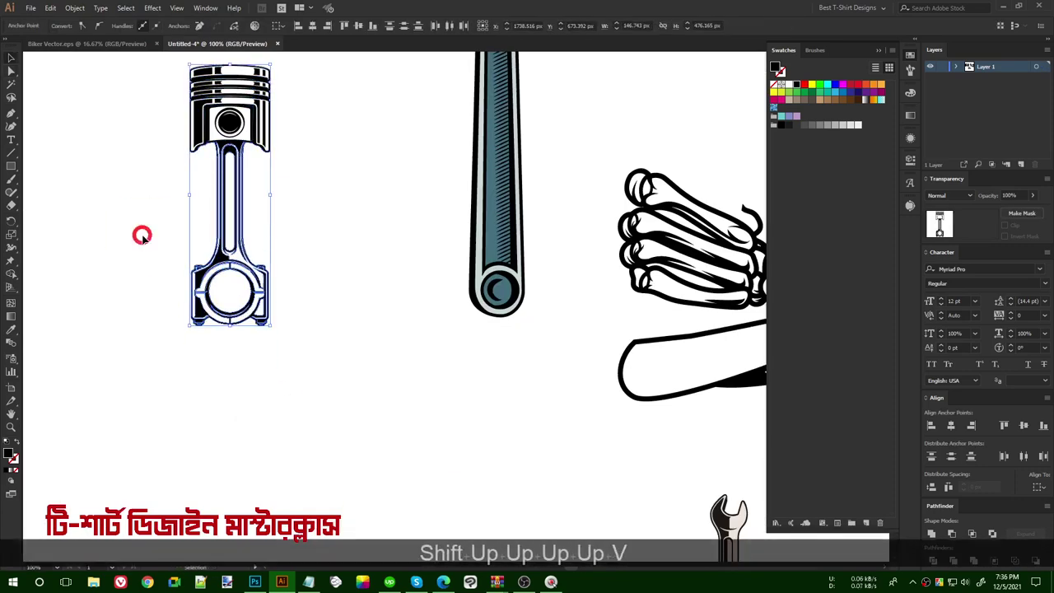
click(126, 301)
Place the shortened piston over the right skeleton hand, tilt its head towards the crossed bones' centre and enlarge it.
scroll(126, 303, down, 3)
drag(194, 327, 447, 346)
scroll(447, 347, up, 2)
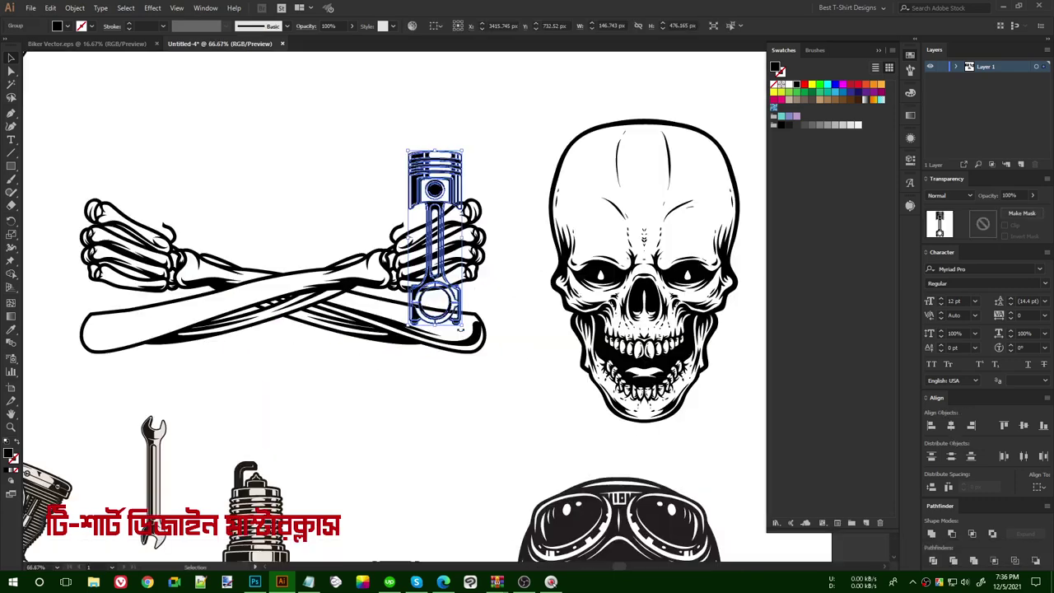
drag(439, 397, 502, 313)
click(507, 262)
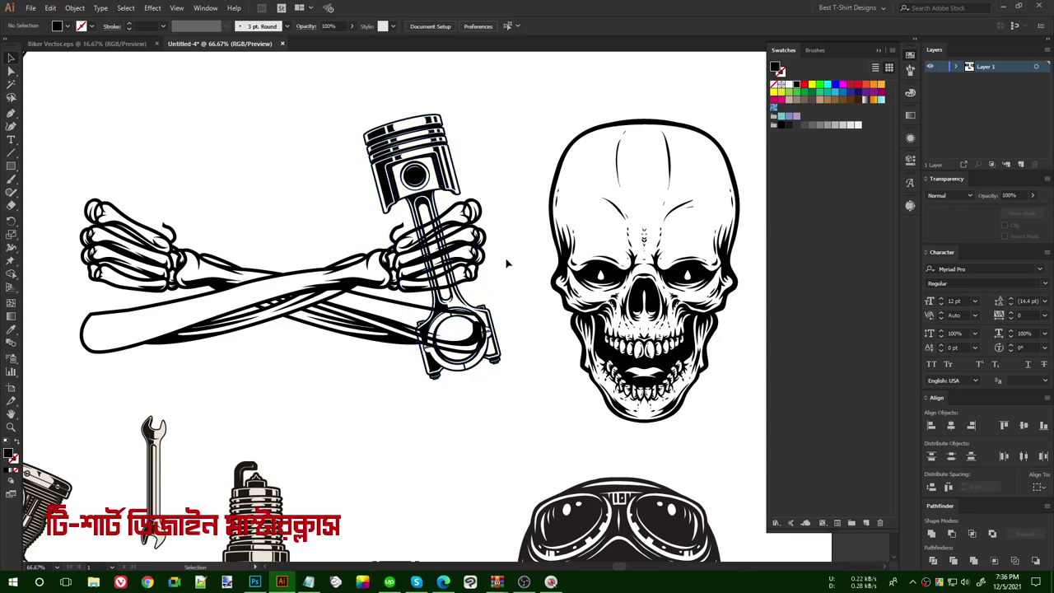
Scale the tilted piston down to about 323 by 623 px and nudge it down and right within the skeleton hand's grip.
scroll(506, 262, down, 2)
scroll(320, 160, up, 3)
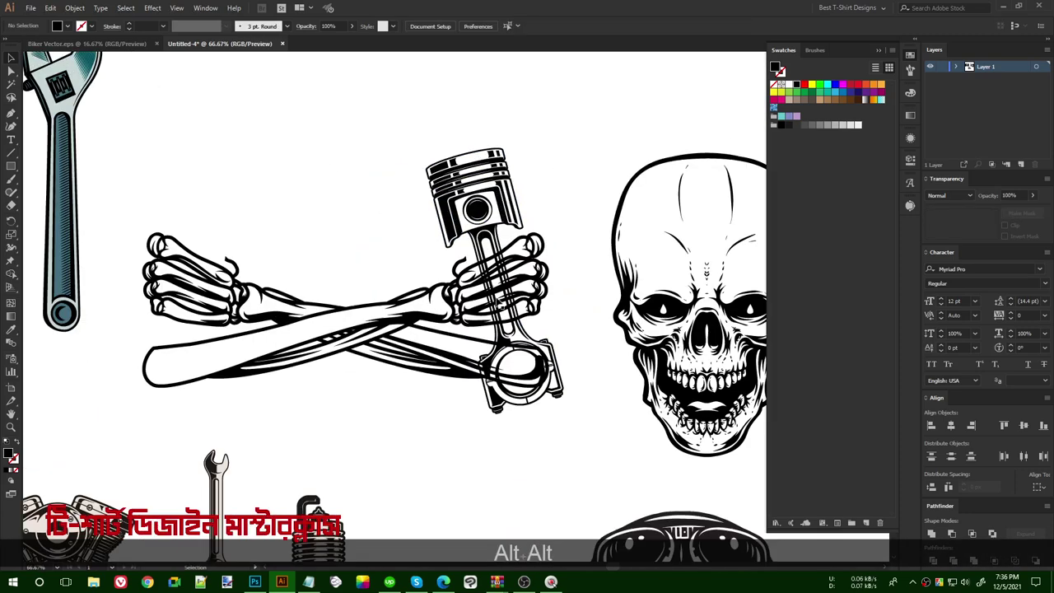
click(524, 319)
drag(531, 408, 524, 397)
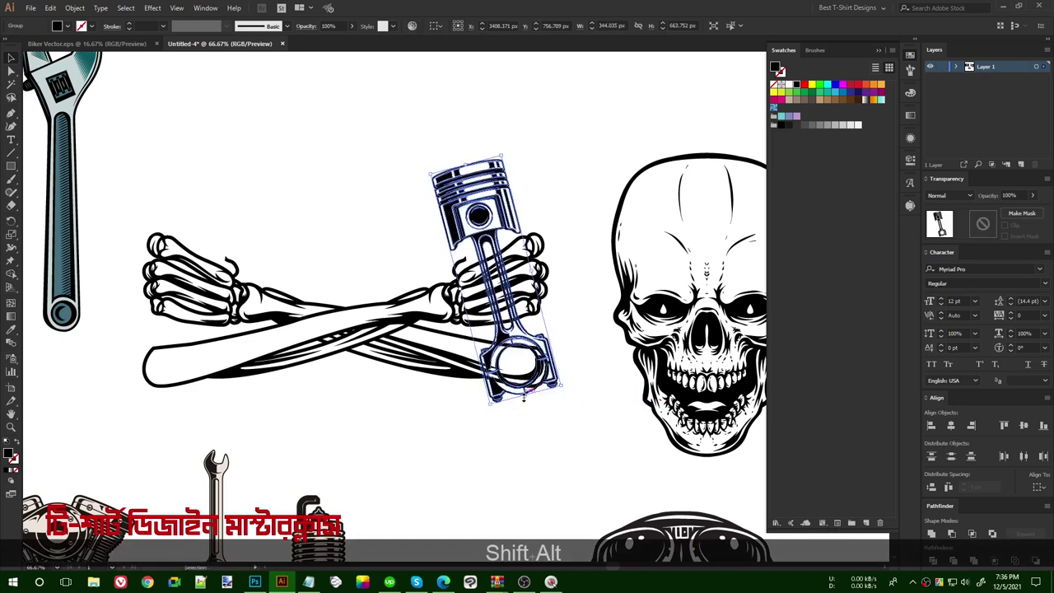
key(Down)
key(Down)
key(Down)
key(Down)
key(Right)
scroll(524, 398, up, 1)
mouse_move(525, 394)
mouse_down()
mouse_move(522, 406)
mouse_move(524, 392)
mouse_up()
scroll(523, 393, down, 1)
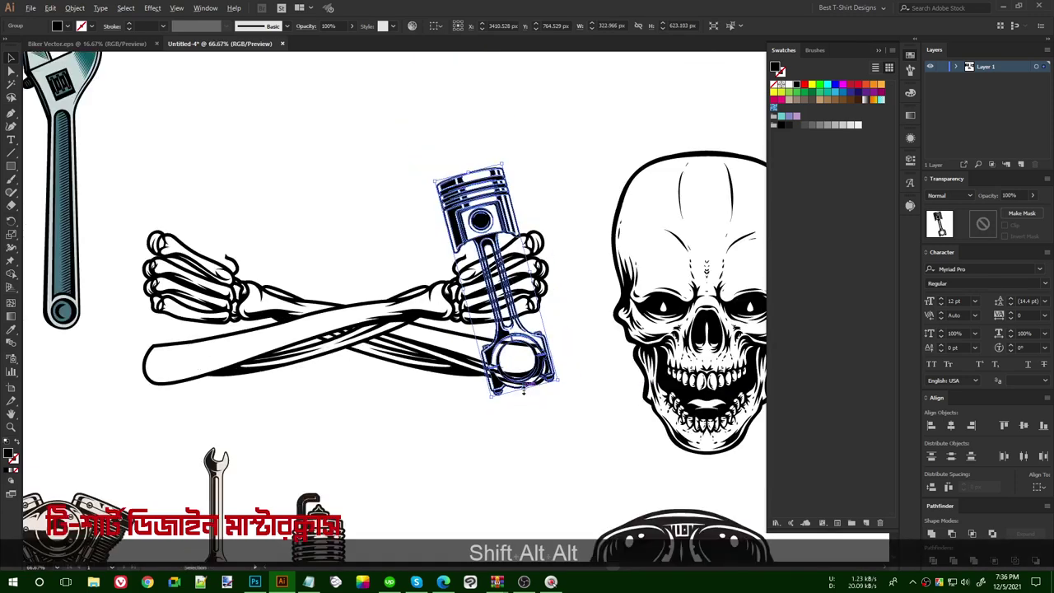
click(165, 166)
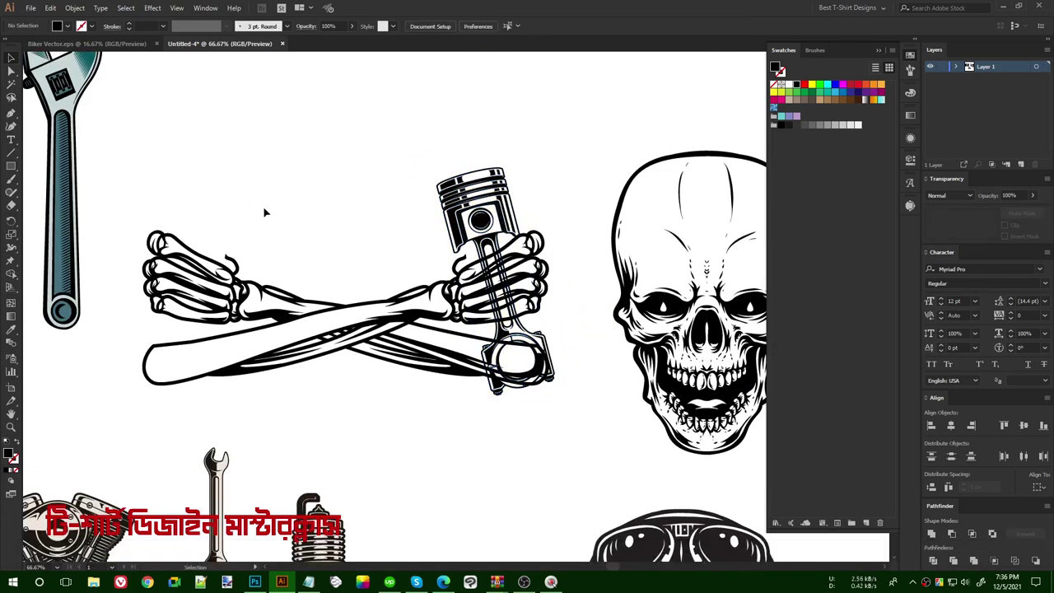
Copy the tilted piston onto the left skeleton hand, reflect the copy about the vertical axis and select both pistons.
drag(263, 213, 337, 231)
click(606, 363)
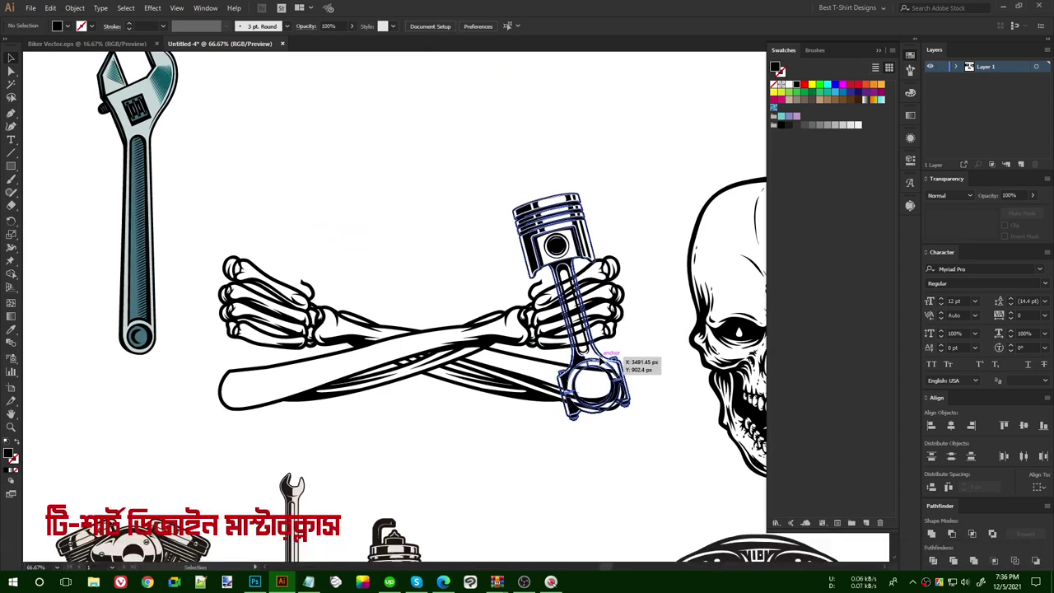
key(alt)
drag(418, 362, 302, 361)
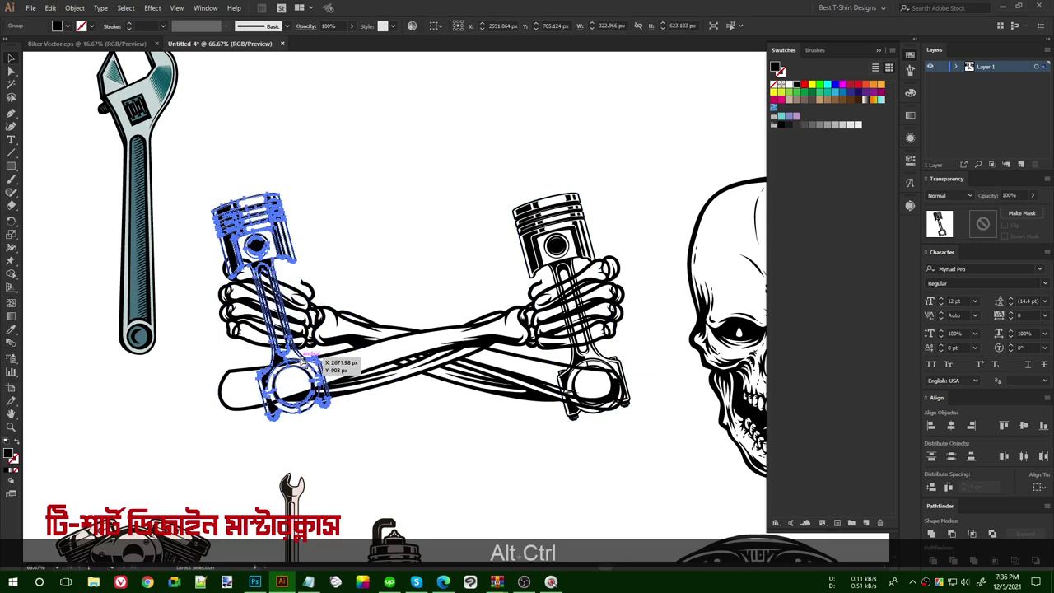
key(ctrl+alt+r)
click(466, 335)
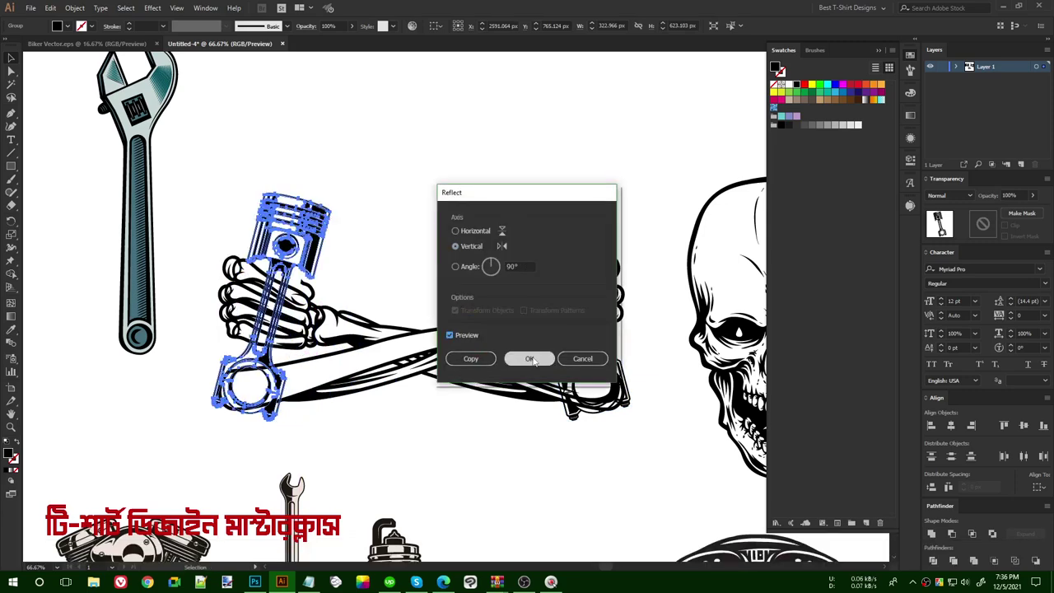
key(Return)
shift+click(568, 233)
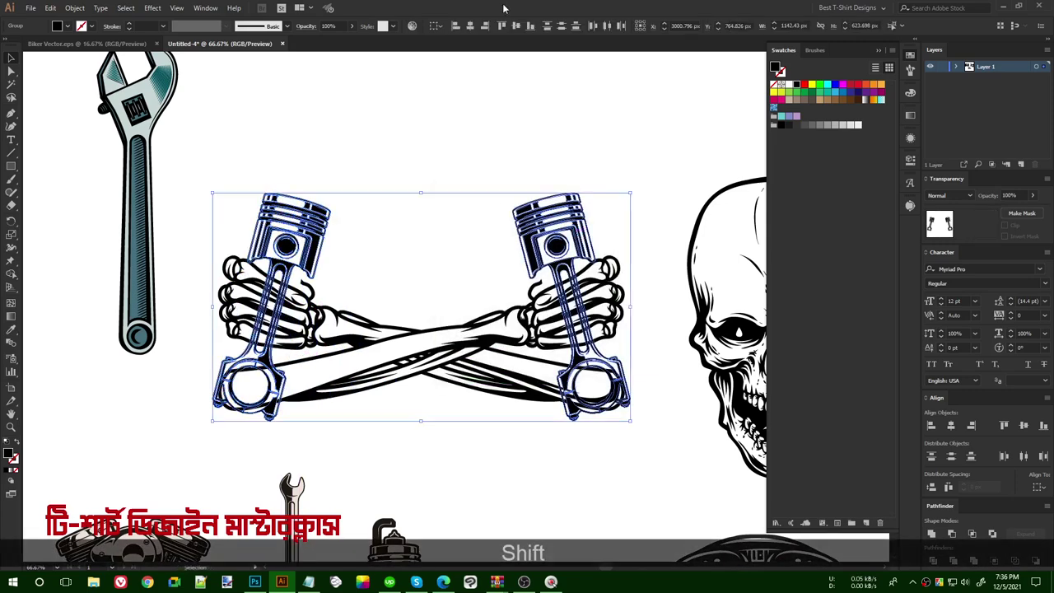
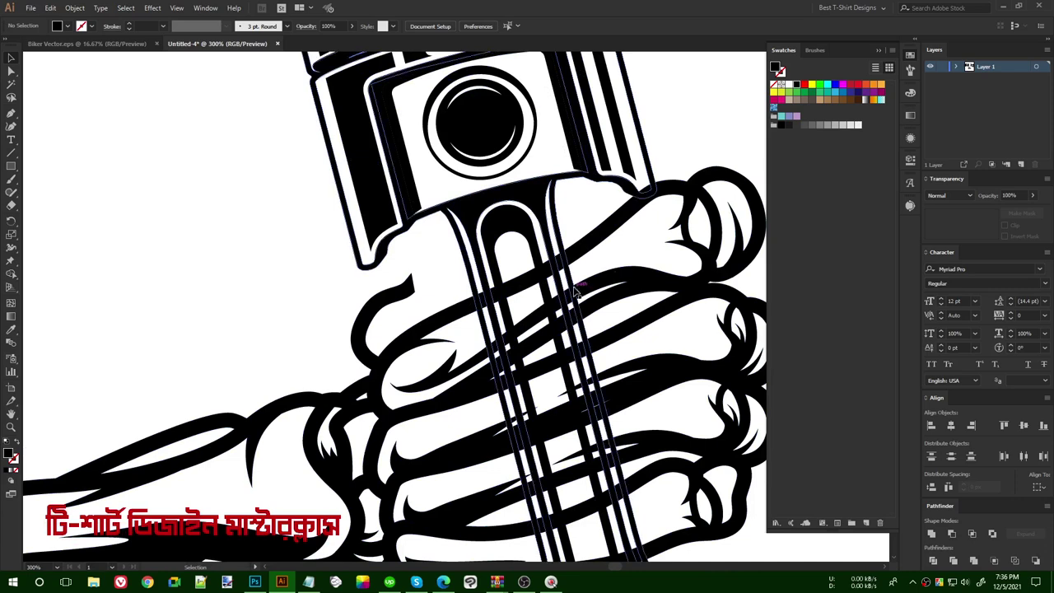
Erase the pointed tip at the open end of the right skeleton hand's thumb outline.
scroll(420, 284, up, 1)
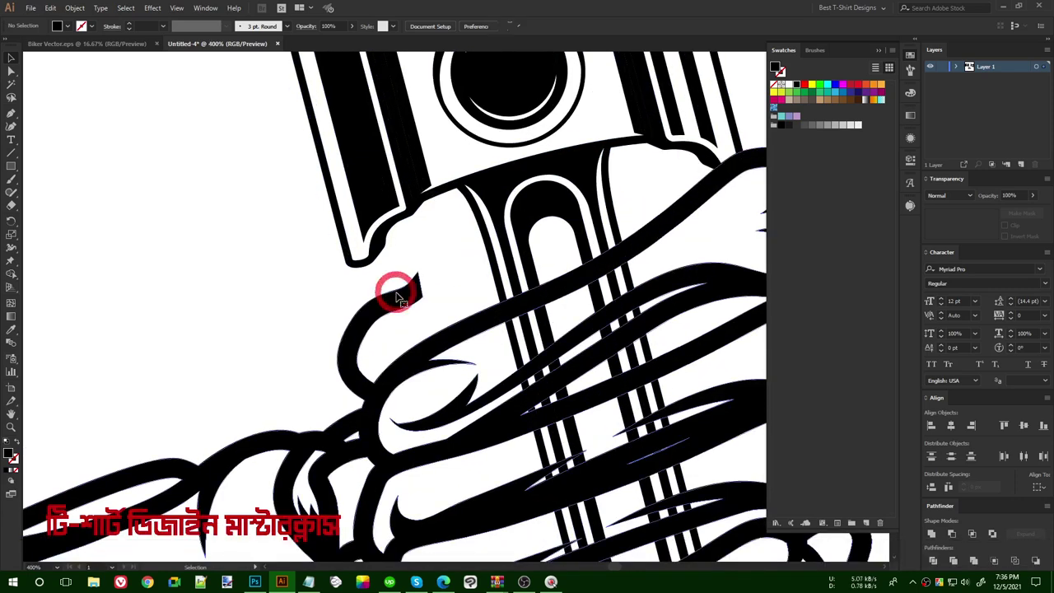
click(402, 295)
scroll(403, 295, up, 2)
key(alt+shift+q)
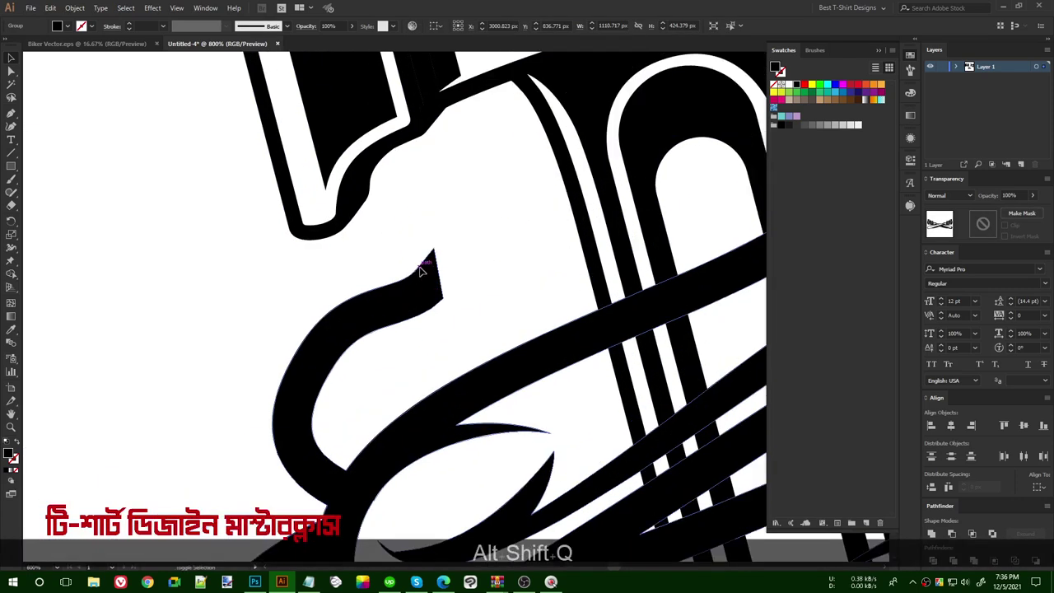
key(shift+e)
drag(397, 256, 489, 229)
key(v)
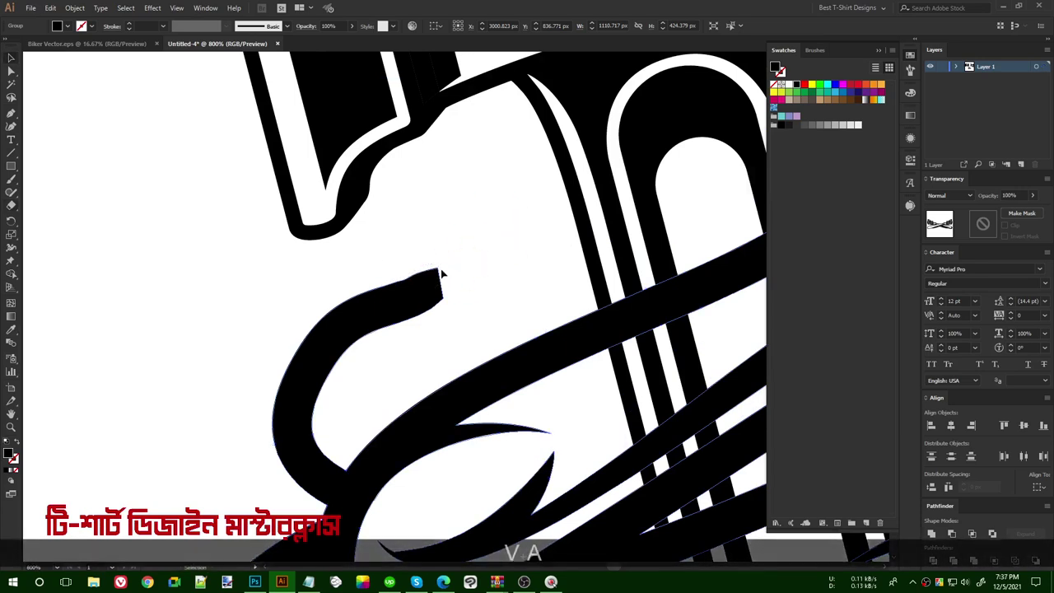
Extend the two end anchor points of the right hand's thumb outline until they meet the connecting rod.
key(a)
click(439, 272)
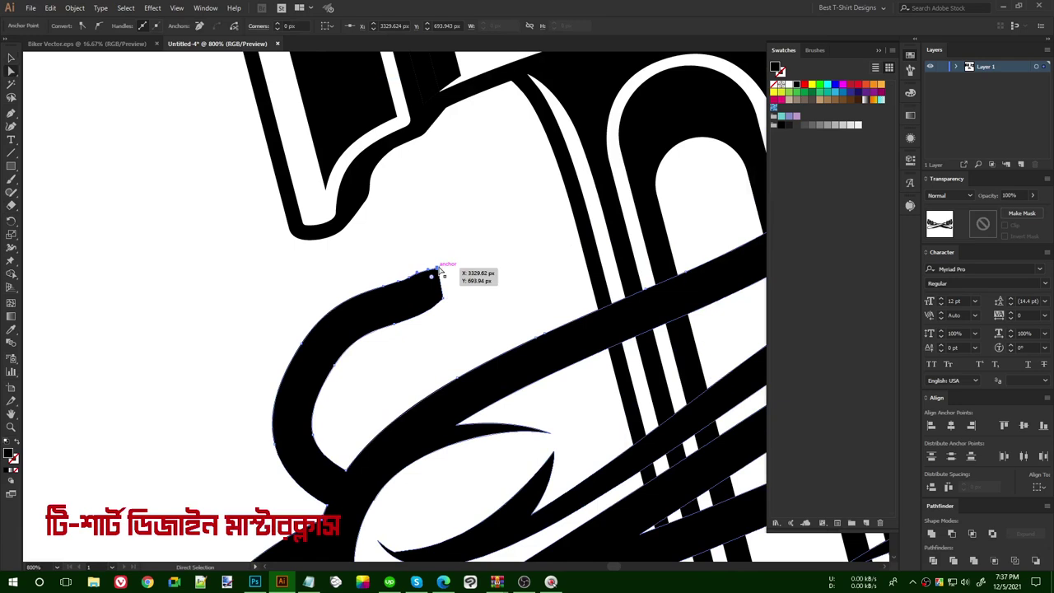
mouse_move(439, 272)
mouse_down()
mouse_move(577, 229)
mouse_move(575, 212)
mouse_up()
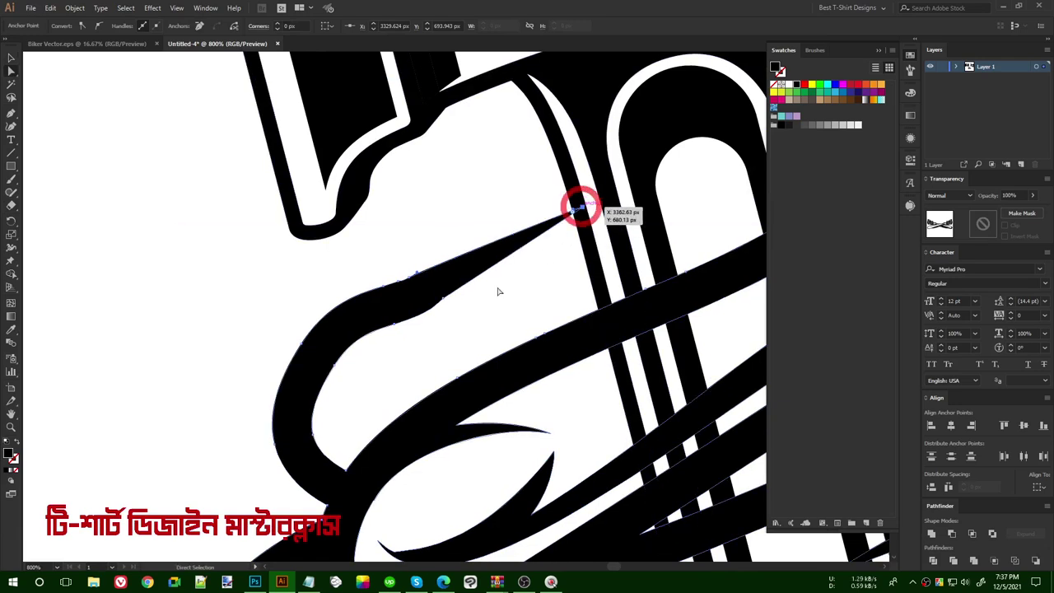
mouse_move(448, 300)
mouse_down()
mouse_move(582, 265)
mouse_move(590, 236)
mouse_up()
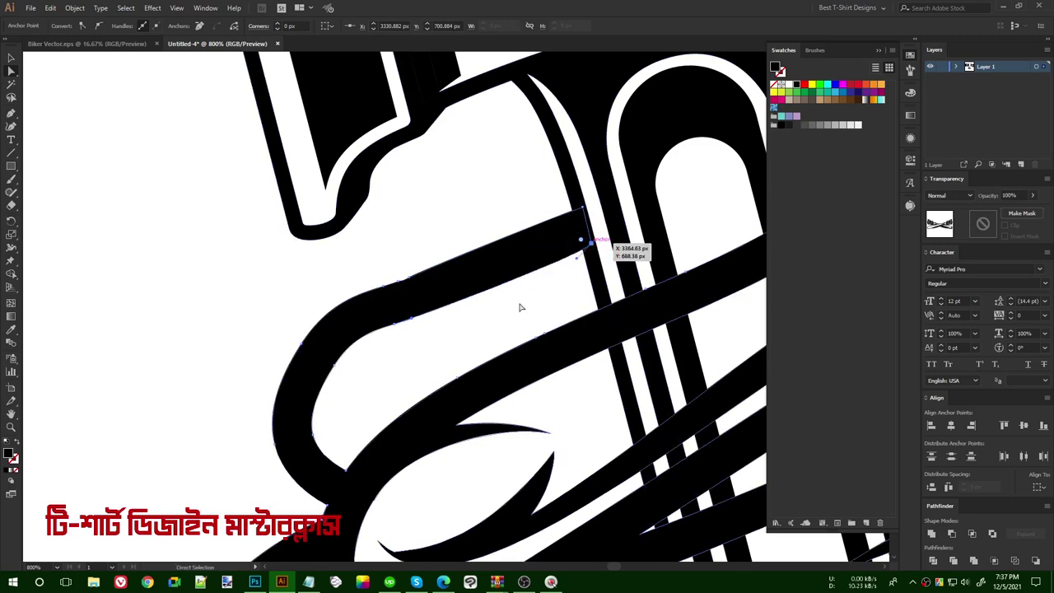
click(519, 303)
Extend the two end anchor points of the left hand's thumb outline until they meet its connecting rod.
scroll(484, 306, down, 5)
key(v)
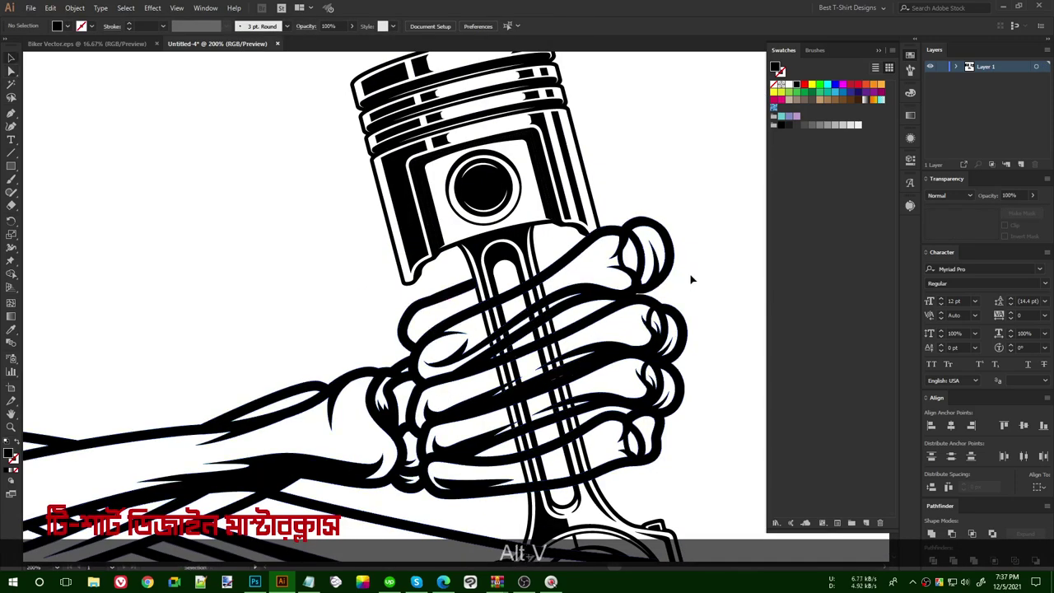
click(448, 301)
scroll(447, 302, down, 1)
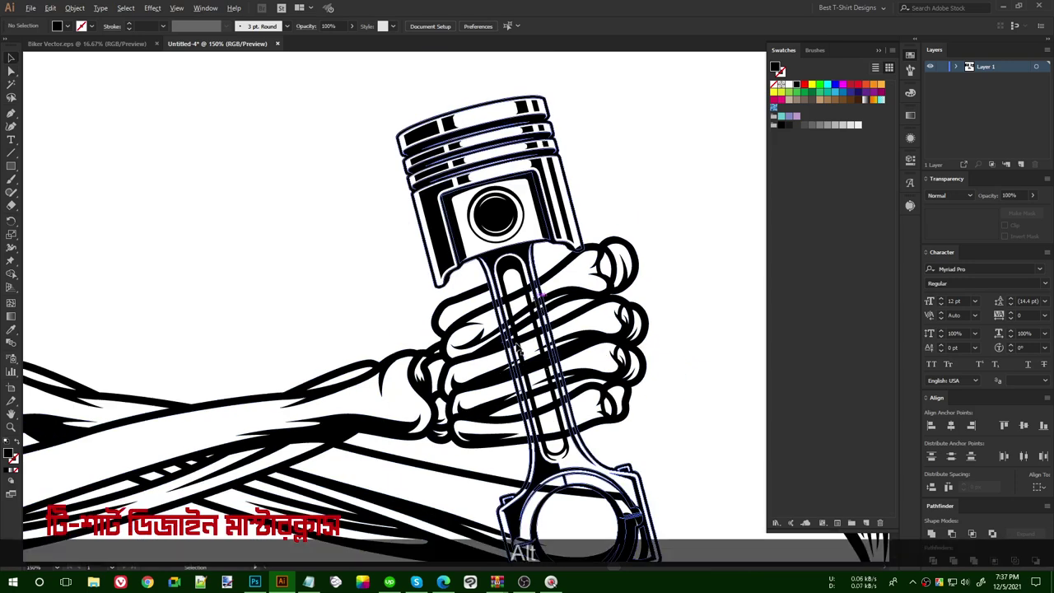
scroll(666, 306, down, 3)
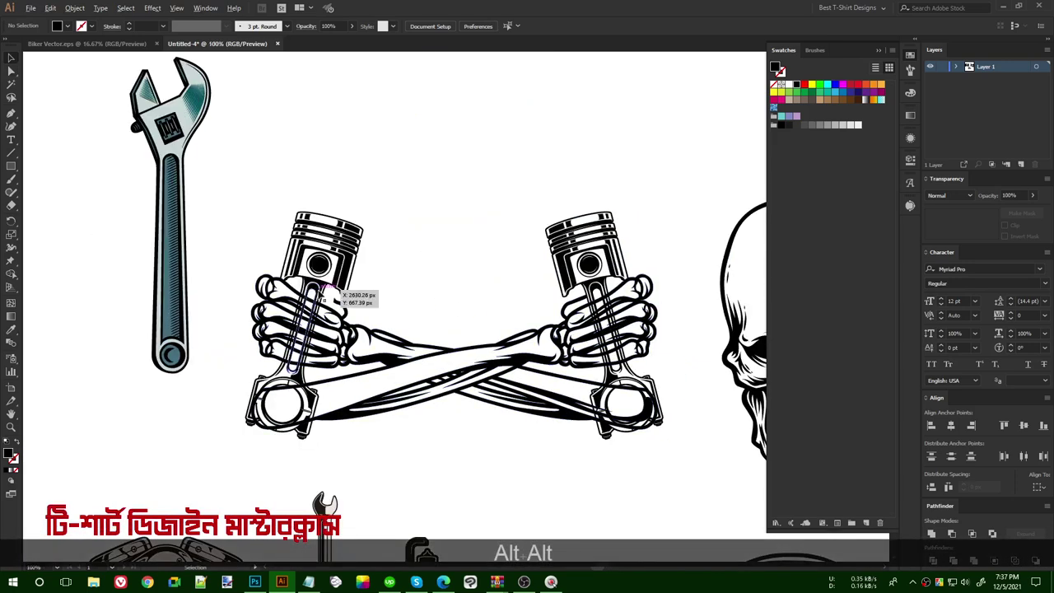
scroll(320, 294, up, 7)
scroll(329, 346, up, 1)
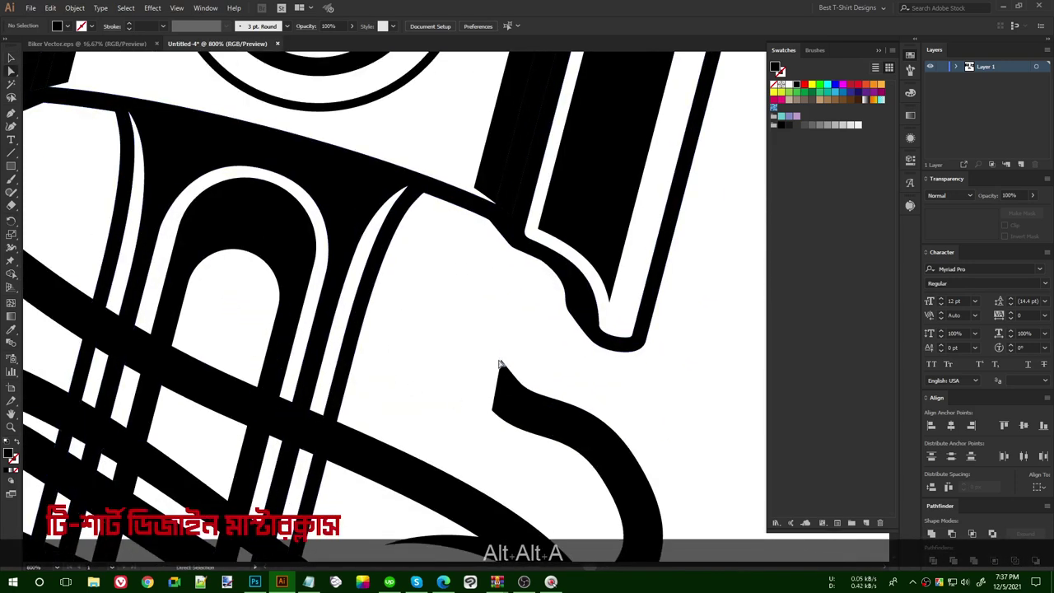
drag(500, 363, 358, 322)
drag(500, 412, 329, 356)
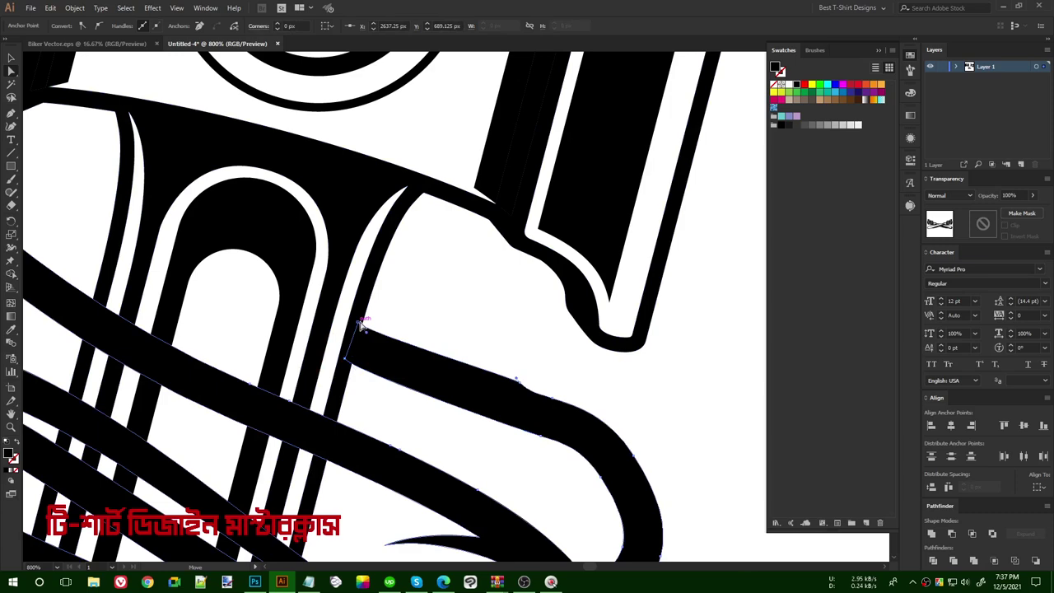
click(443, 294)
Create an opacity mask on the pistons with clipping turned off.
key(alt)
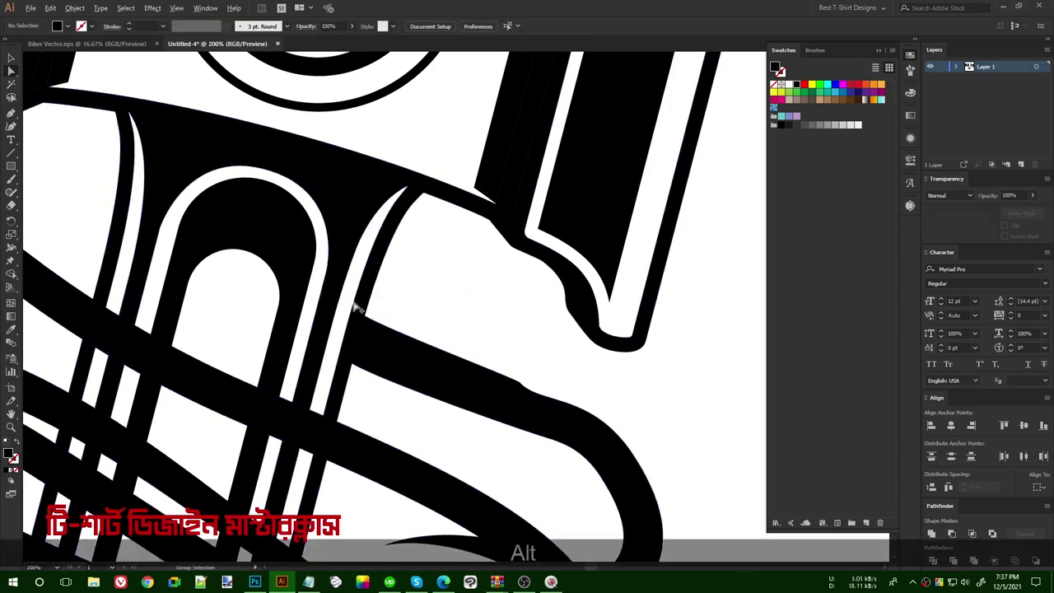
scroll(356, 306, down, 2)
key(v)
drag(519, 304, 272, 236)
scroll(619, 302, up, 2)
scroll(463, 274, up, 1)
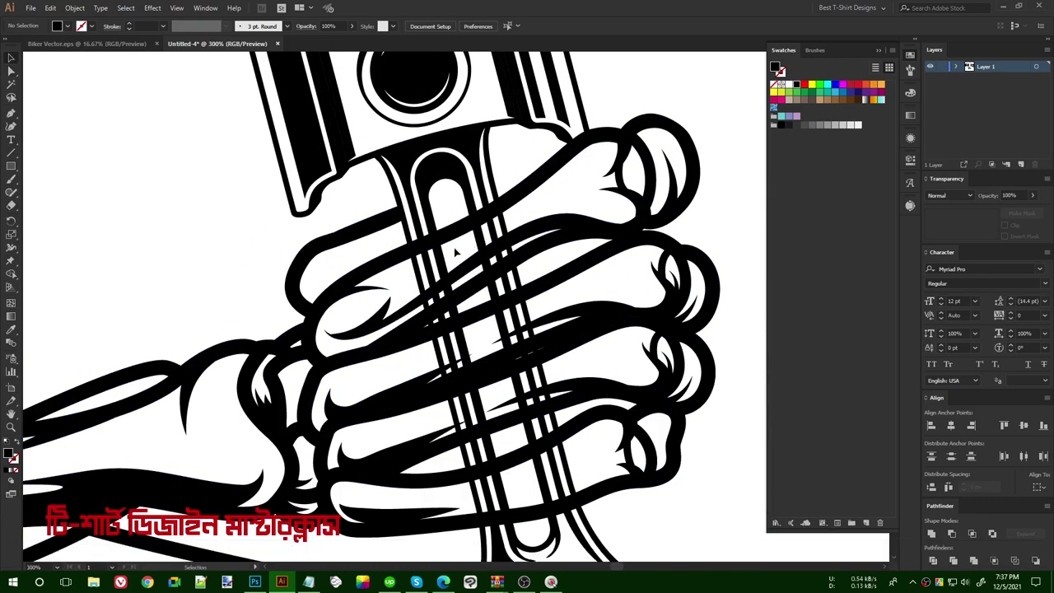
scroll(458, 253, up, 2)
click(484, 165)
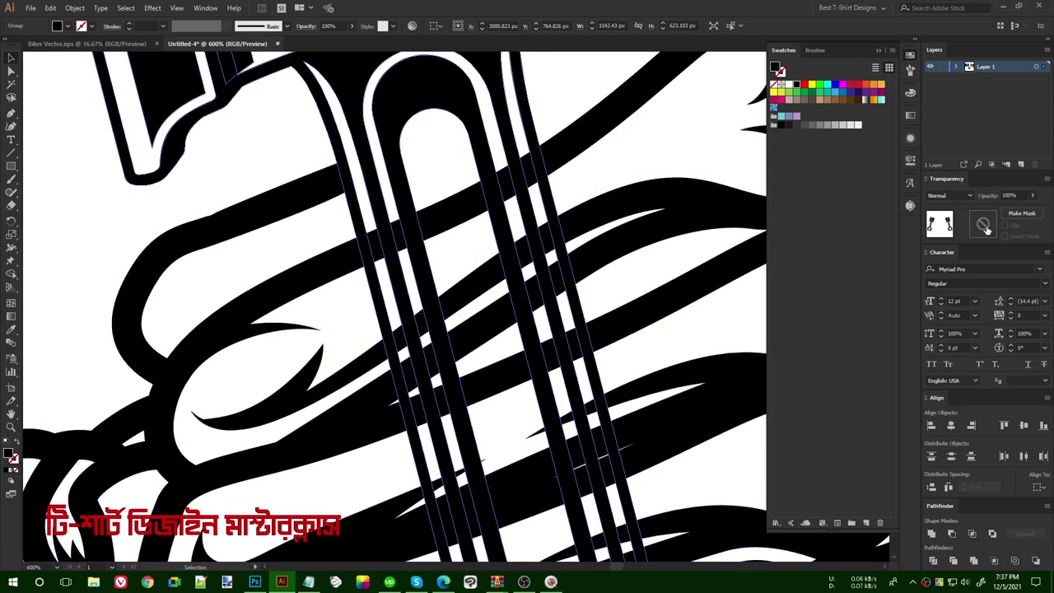
click(985, 225)
click(1014, 226)
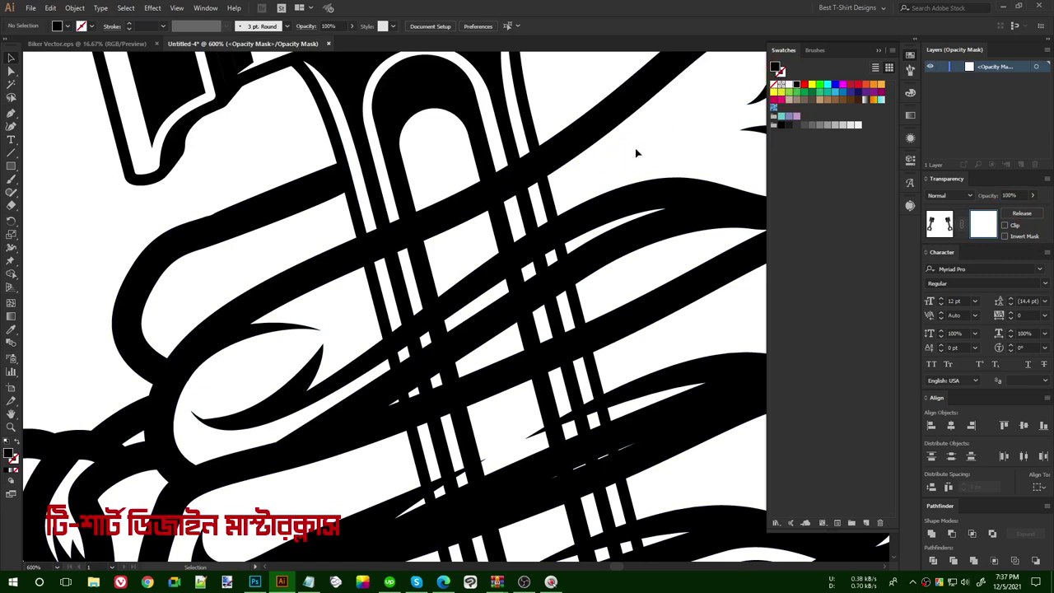
Draw a black Pencil shape in the mask that hides the rod across the right hand's top finger and the gap beneath it.
key(n)
scroll(418, 212, up, 1)
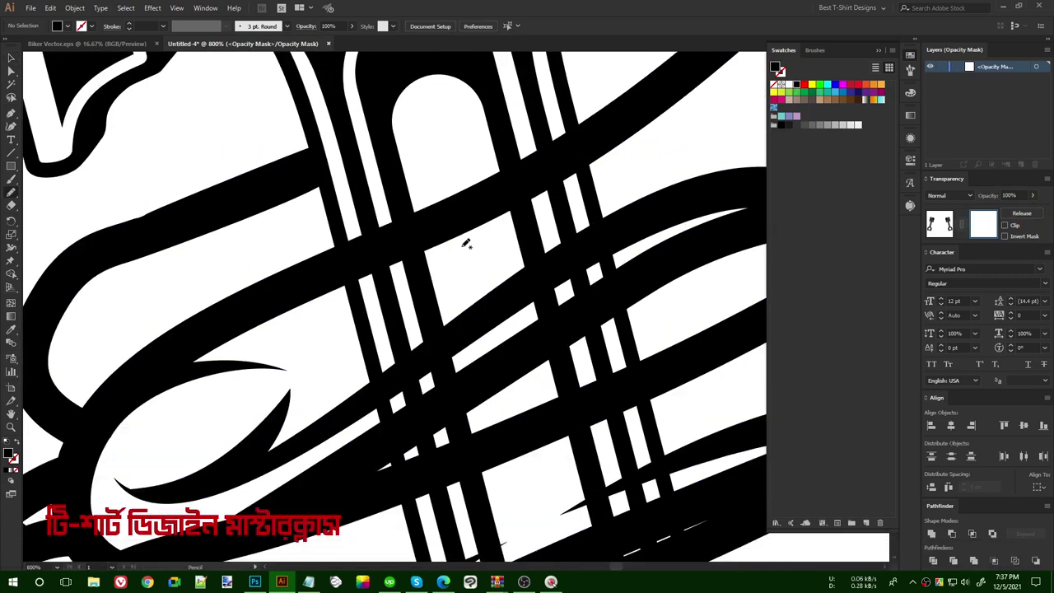
scroll(398, 263, down, 5)
scroll(369, 375, up, 4)
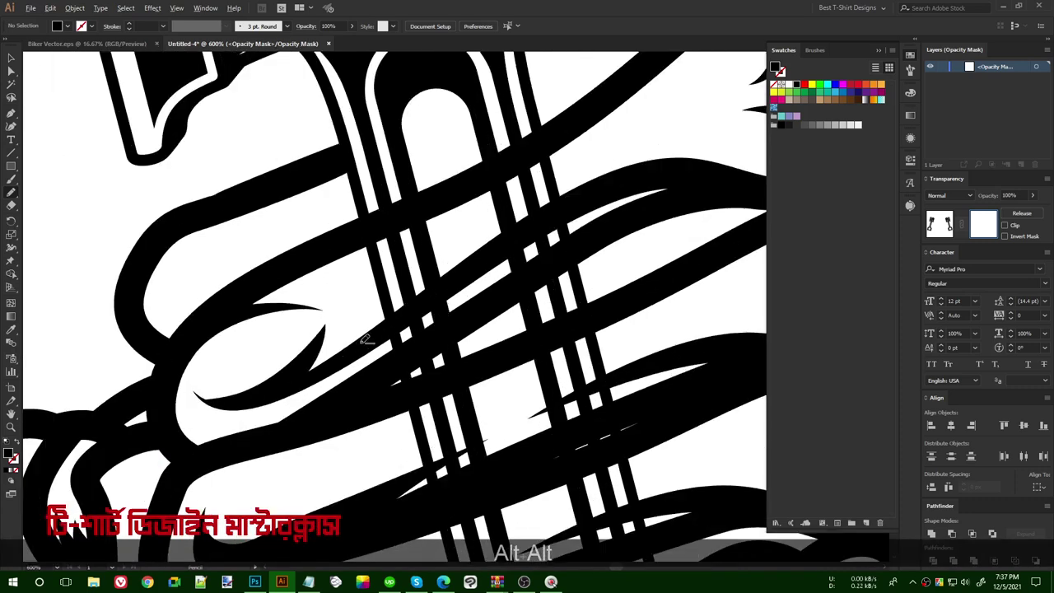
drag(366, 379, 395, 358)
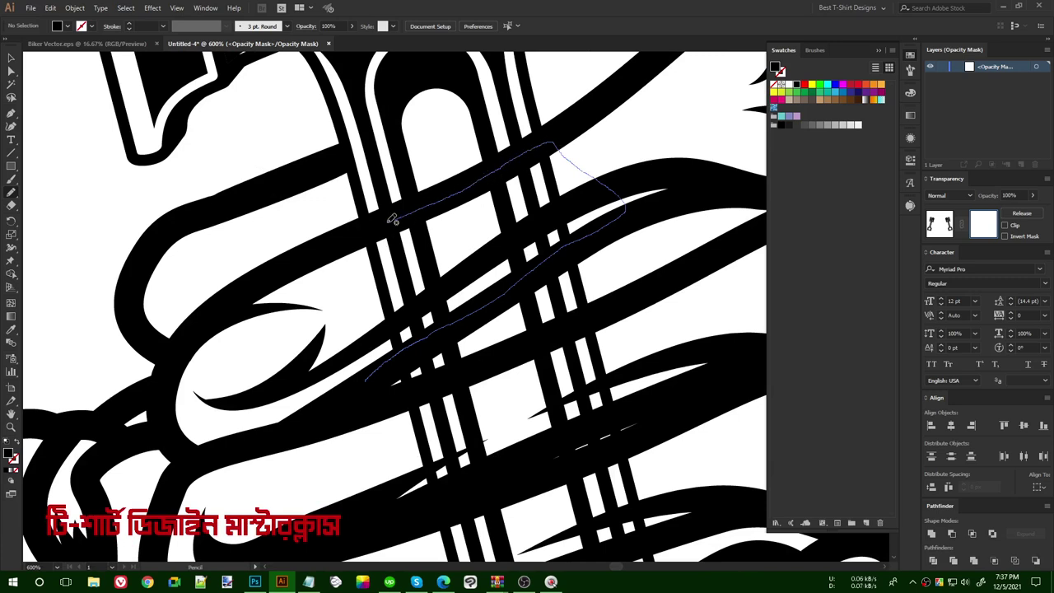
drag(320, 283, 326, 388)
Draw a Pencil mask shape that hides the connecting rod across the right hand's second finger.
scroll(453, 222, down, 3)
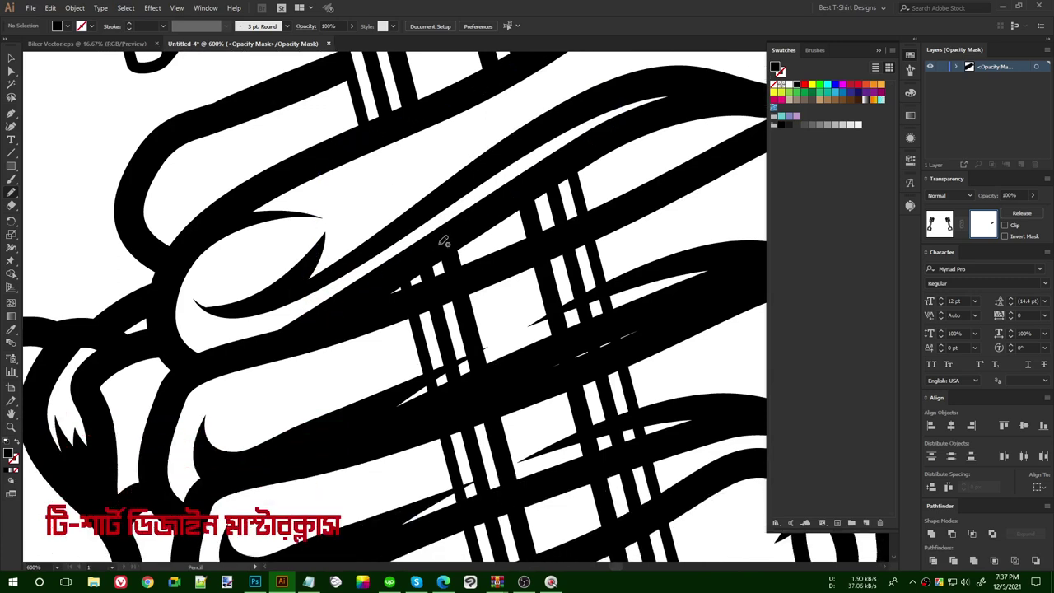
drag(507, 242, 444, 245)
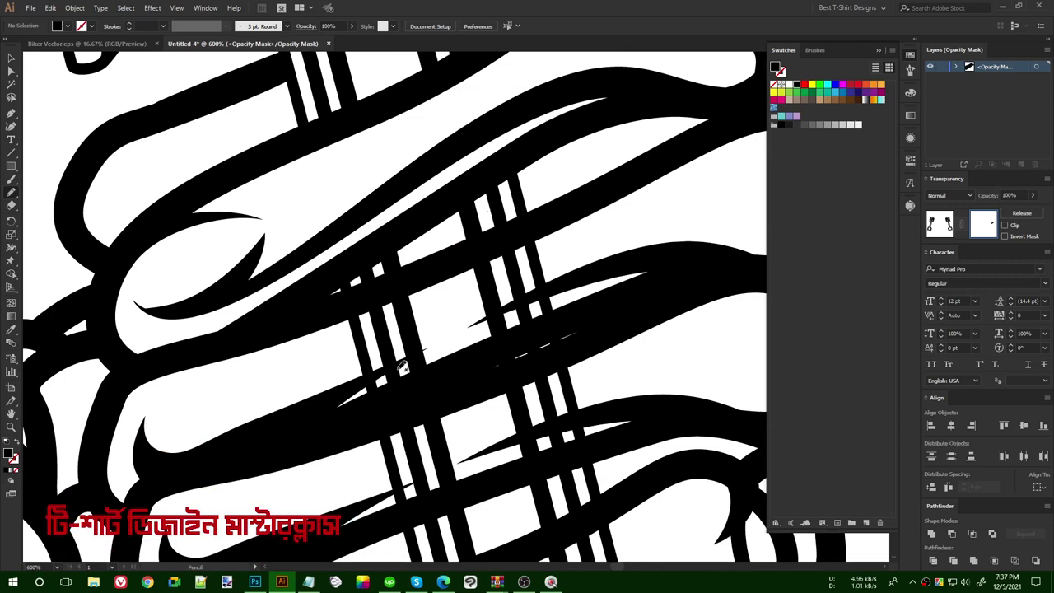
alt+scroll(343, 323, down, 2)
alt+scroll(344, 323, up, 1)
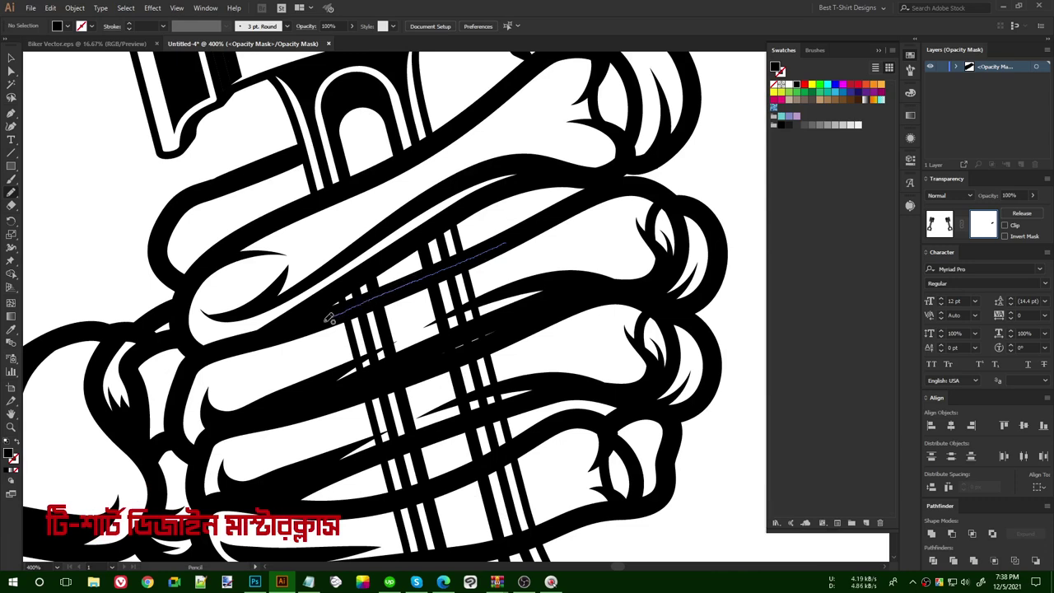
drag(524, 246, 524, 247)
Draw Pencil mask shapes that hide the connecting rod across the right hand's third and lowest fingers.
scroll(519, 300, down, 2)
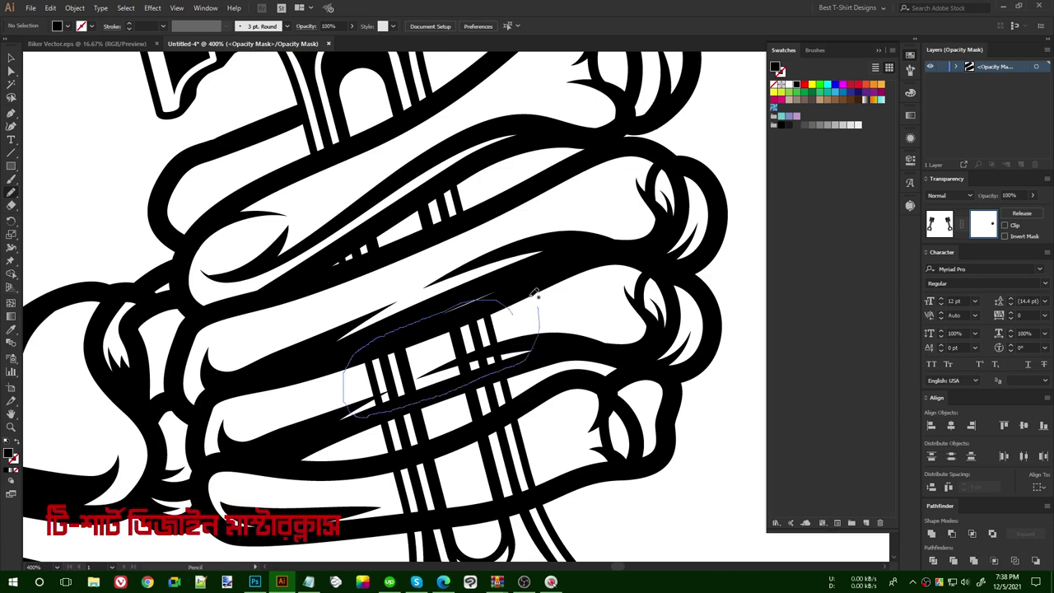
drag(537, 297, 525, 298)
scroll(521, 297, down, 3)
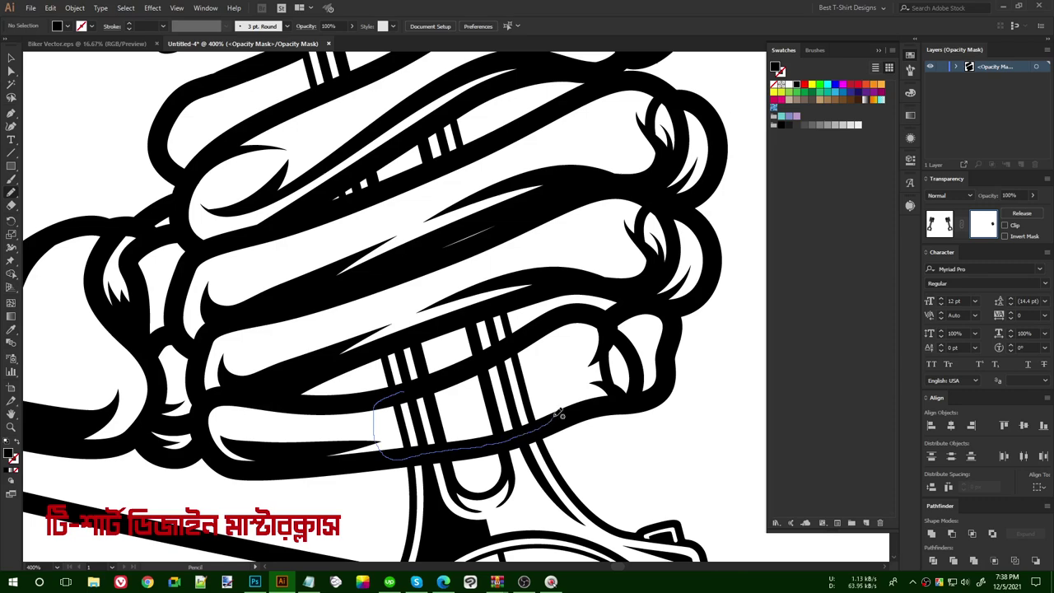
drag(445, 376, 445, 375)
Mask out the rod across the left hand's top finger and the narrow gap below it with Pencil shapes.
scroll(444, 376, down, 5)
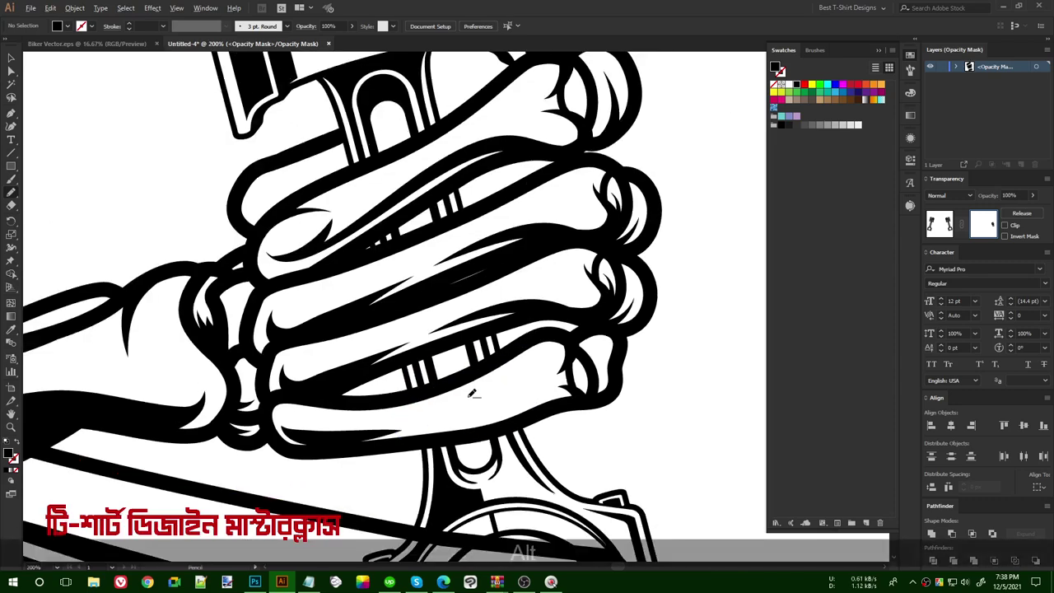
scroll(667, 347, down, 1)
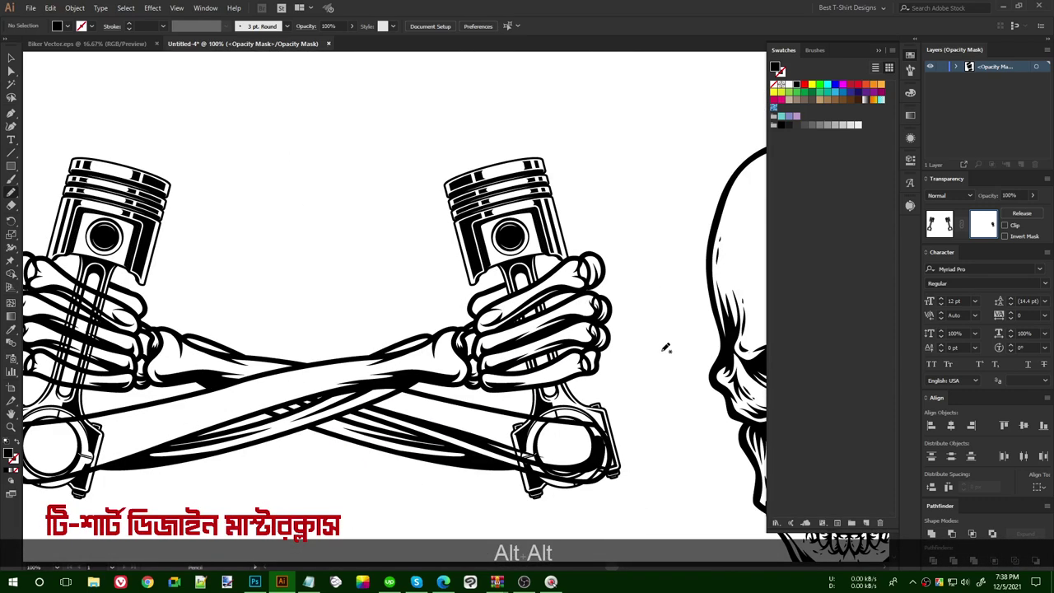
drag(434, 410, 548, 391)
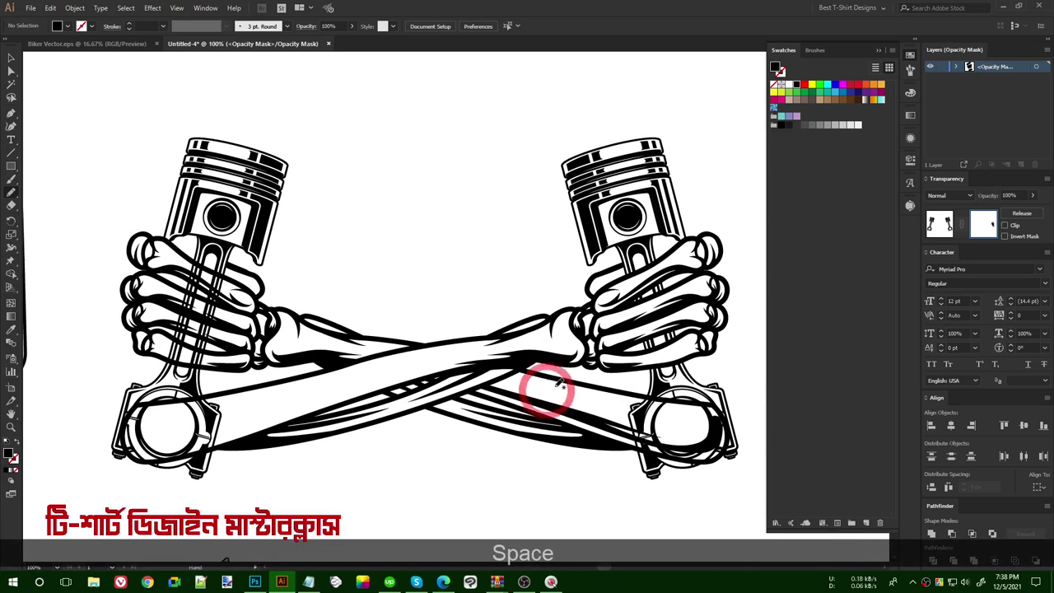
drag(671, 433, 638, 416)
drag(394, 402, 337, 230)
scroll(224, 241, up, 4)
scroll(445, 401, up, 1)
drag(444, 272, 421, 251)
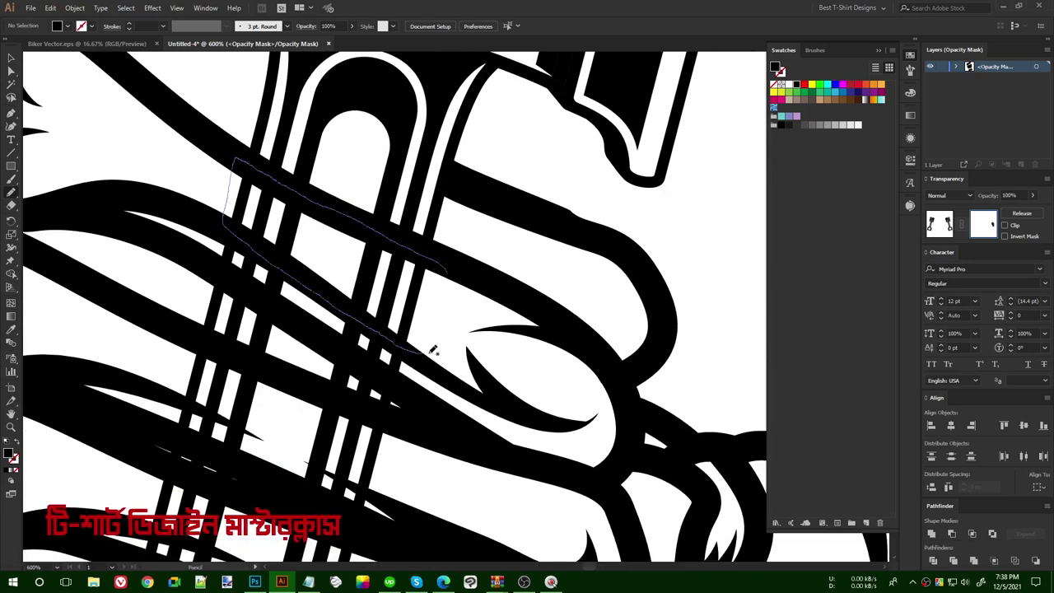
drag(451, 336, 430, 391)
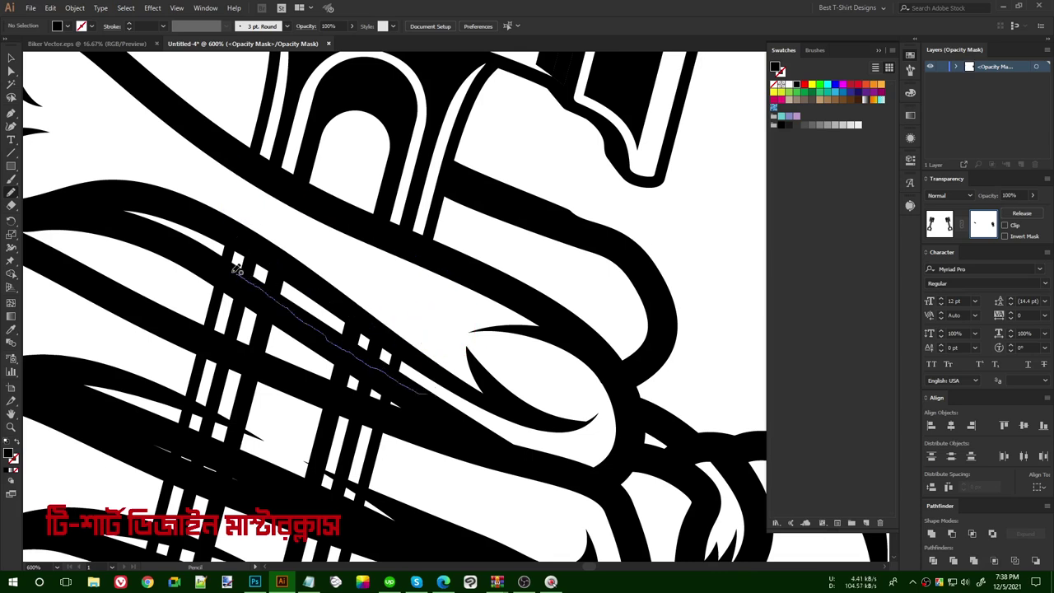
drag(247, 220, 426, 332)
Draw a Pencil mask shape that hides the connecting rod across the left hand's second finger.
scroll(430, 330, down, 3)
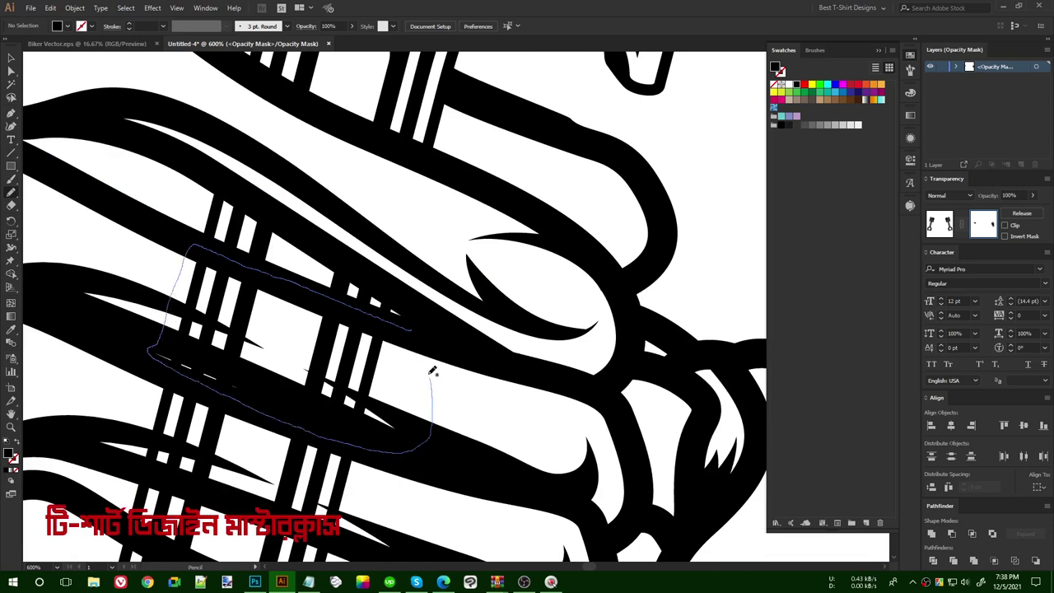
drag(431, 378, 412, 331)
mouse_move(370, 418)
mouse_down()
mouse_move(480, 184)
mouse_move(496, 220)
mouse_up()
scroll(417, 354, down, 2)
scroll(420, 313, up, 1)
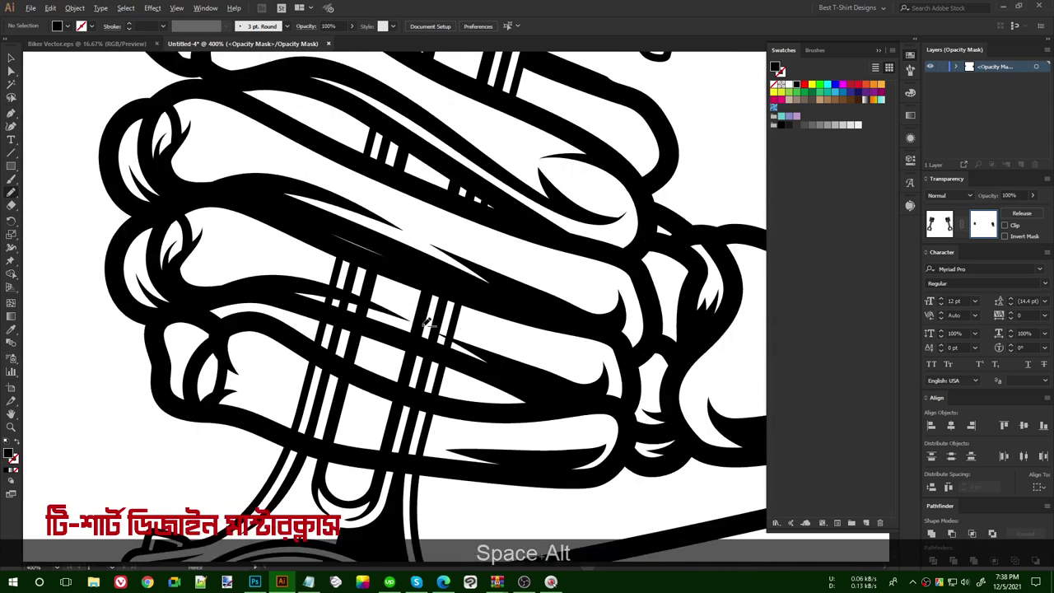
Draw Pencil mask shapes hiding the connecting rod across the left hand's third and lowest fingers, and leave the pistons' opacity mask.
drag(497, 370, 394, 337)
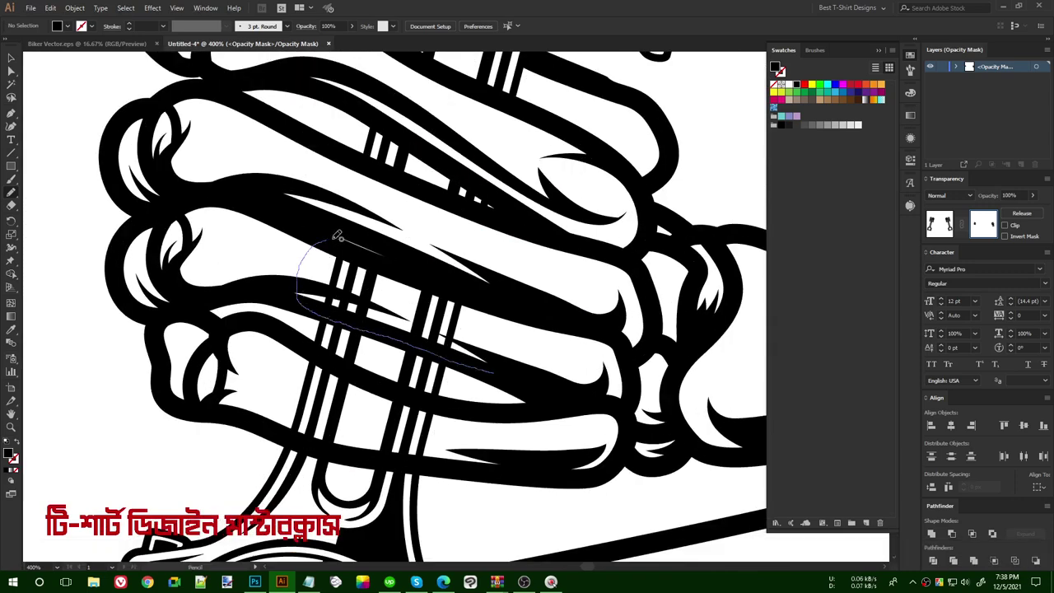
drag(498, 346, 490, 346)
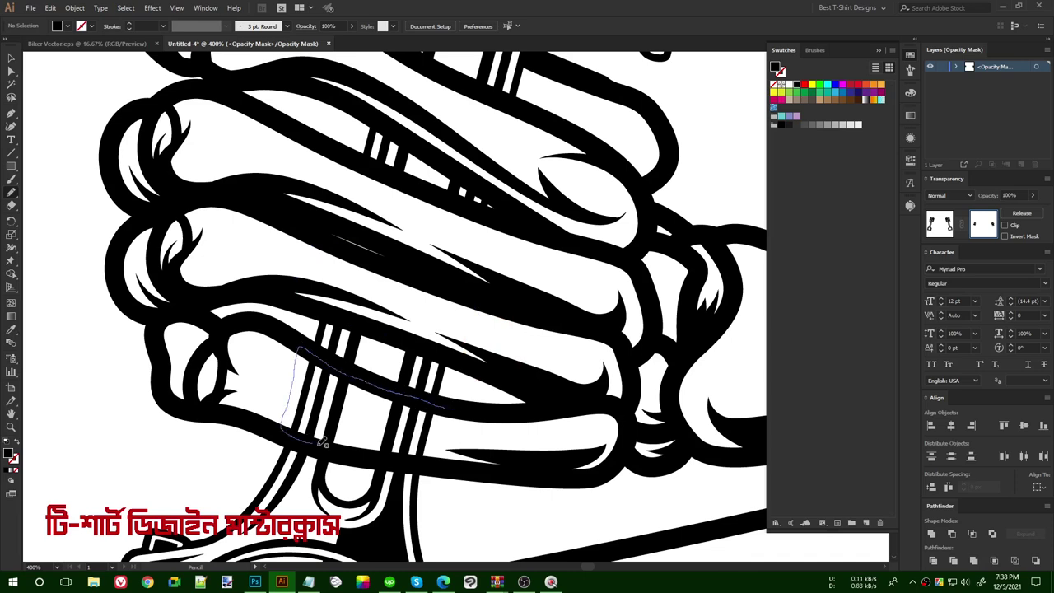
drag(458, 431, 450, 407)
scroll(370, 382, down, 3)
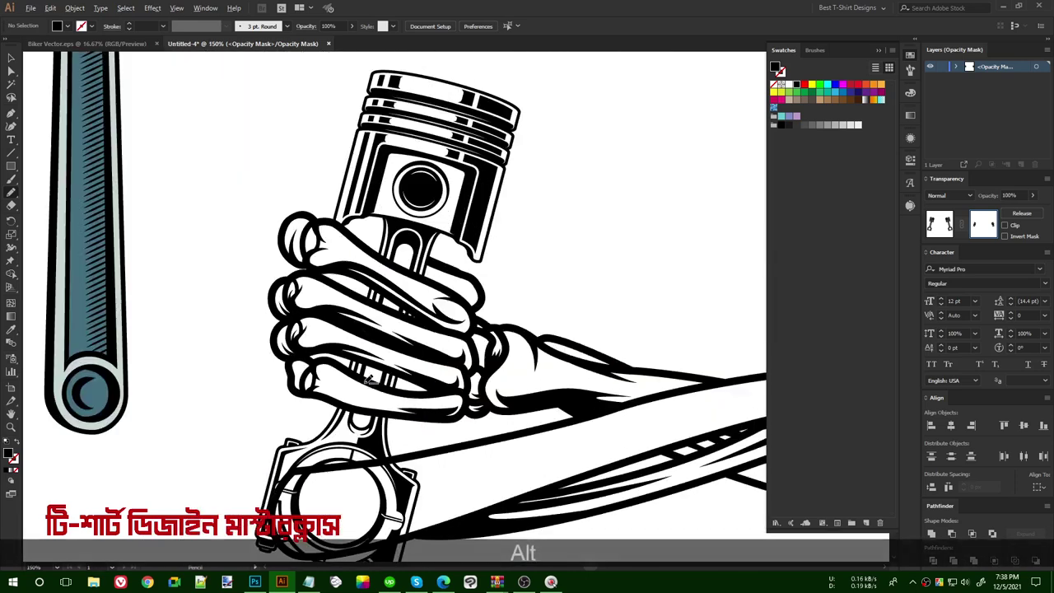
scroll(353, 375, down, 1)
scroll(419, 308, down, 1)
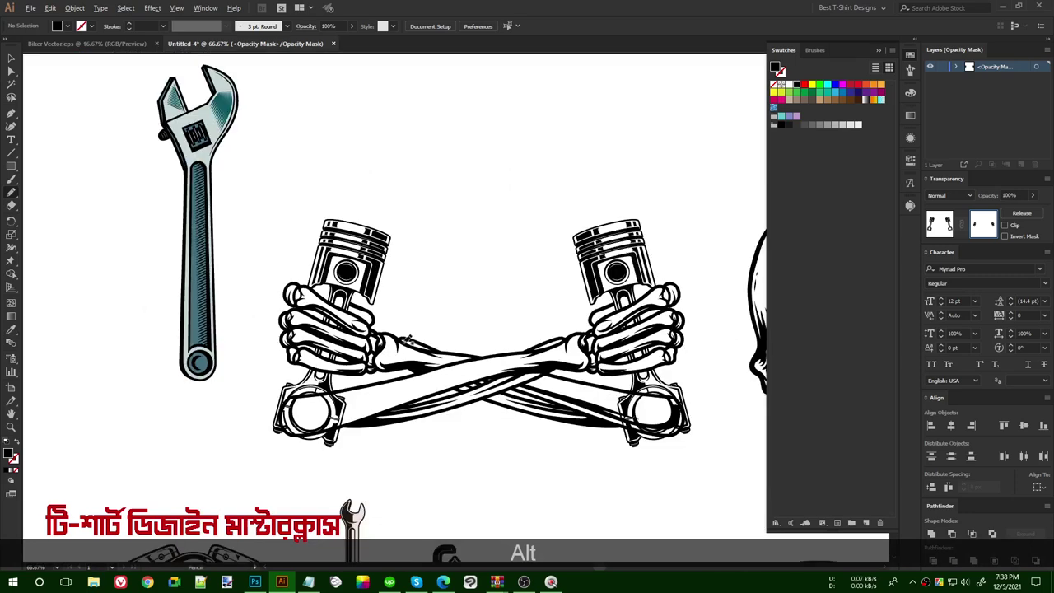
key(v)
click(483, 326)
drag(486, 327, 454, 296)
click(939, 225)
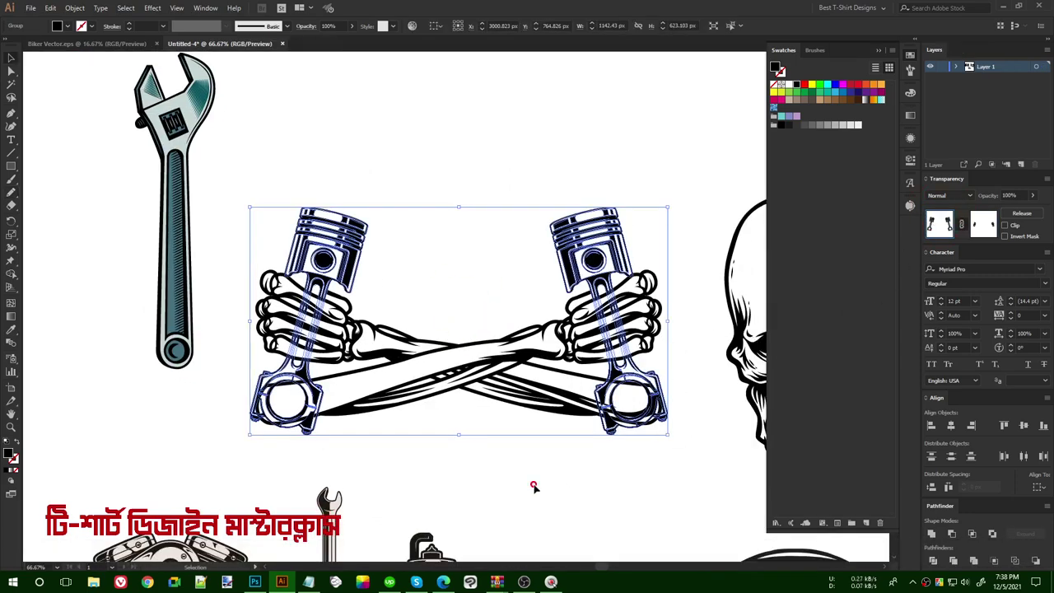
click(663, 439)
Copy the pistons and paste them in place into a new, unclipped opacity mask on the crossed arms.
scroll(663, 438, up, 2)
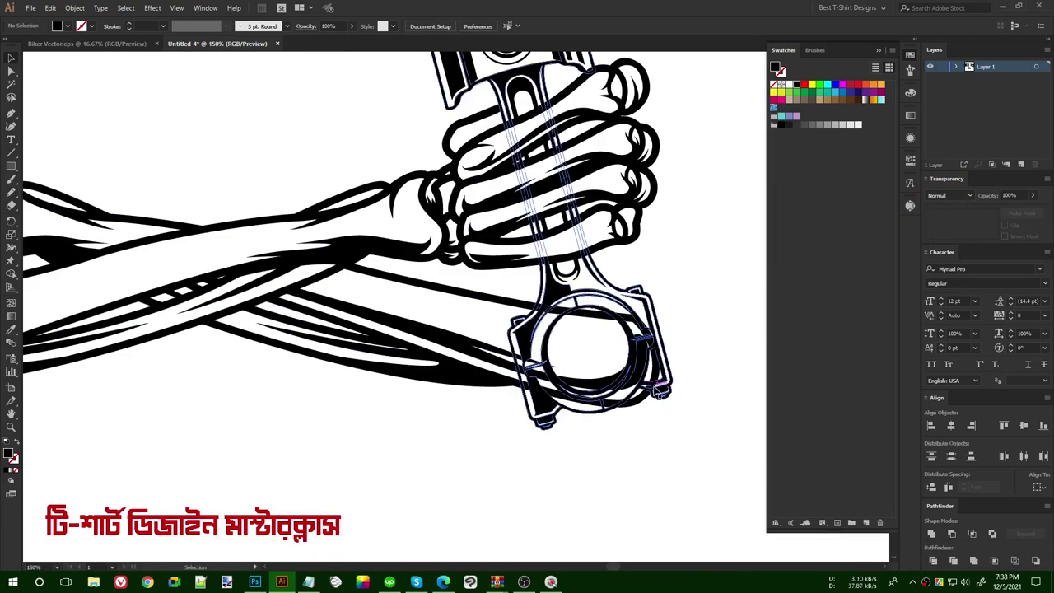
click(663, 389)
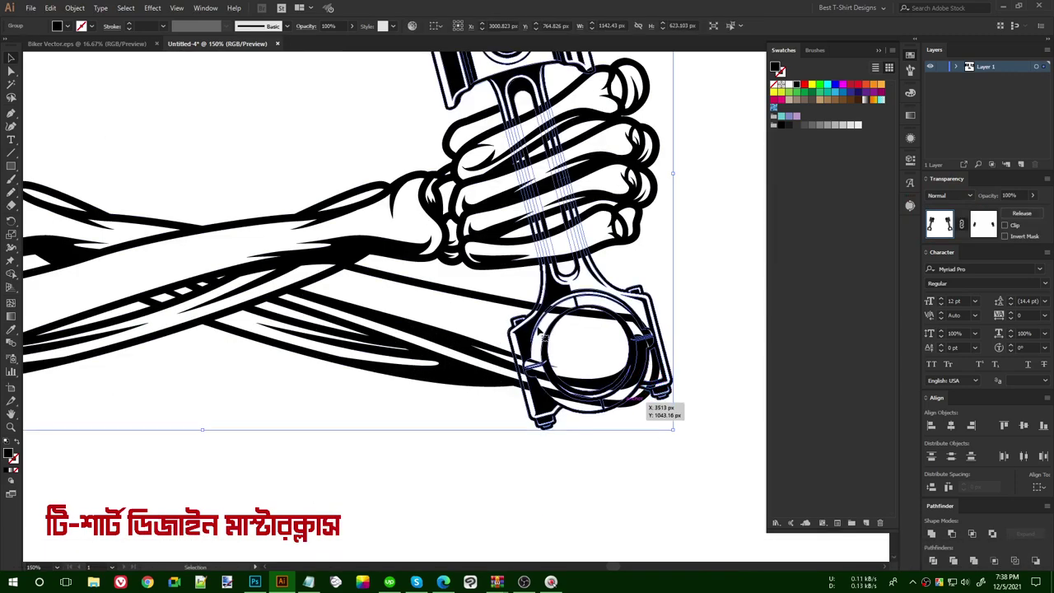
scroll(616, 385, down, 4)
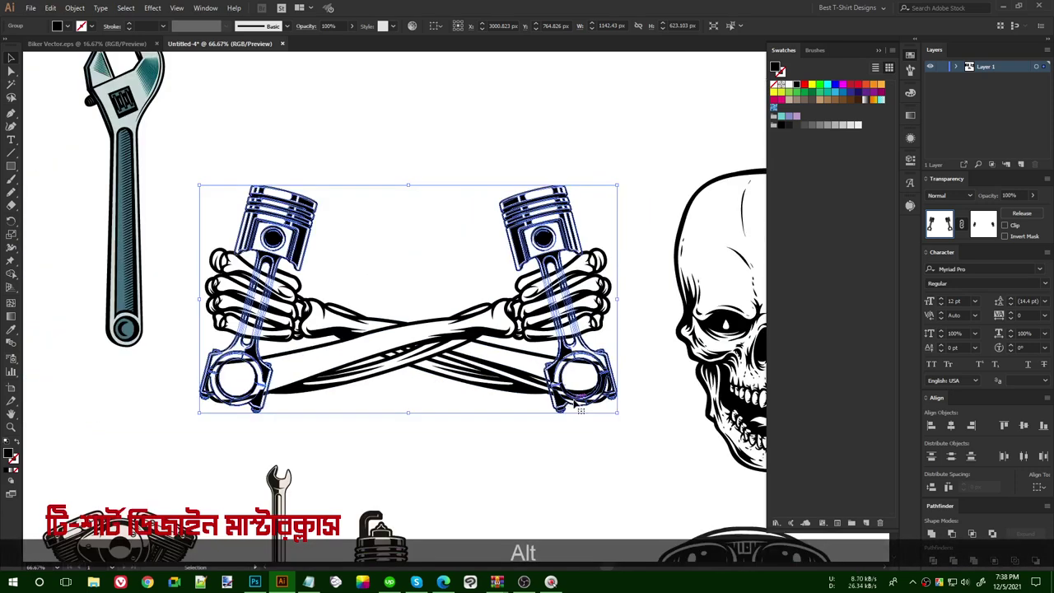
key(ctrl+alt+c)
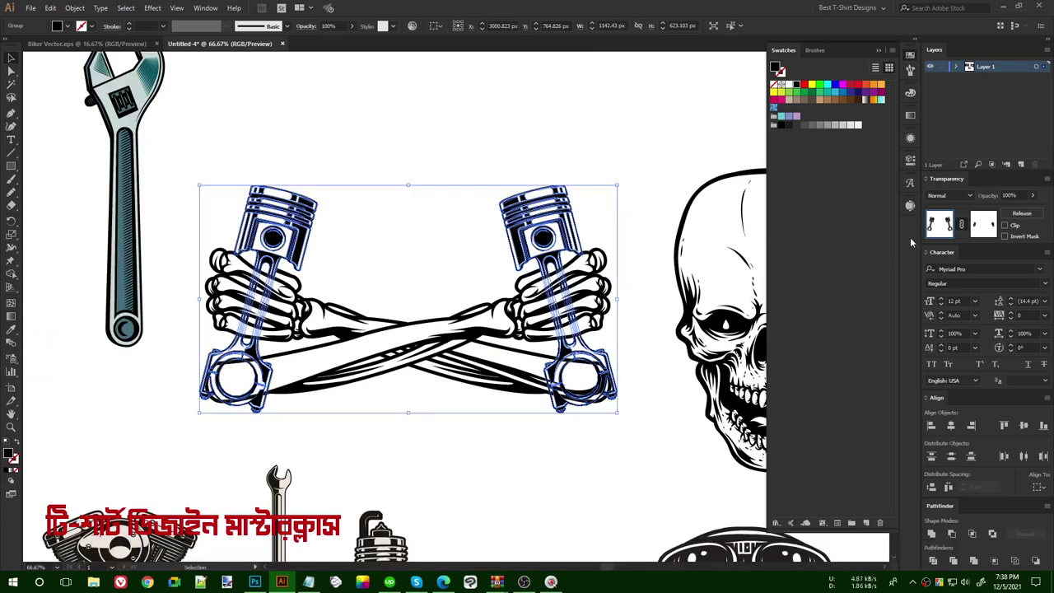
click(405, 323)
click(984, 227)
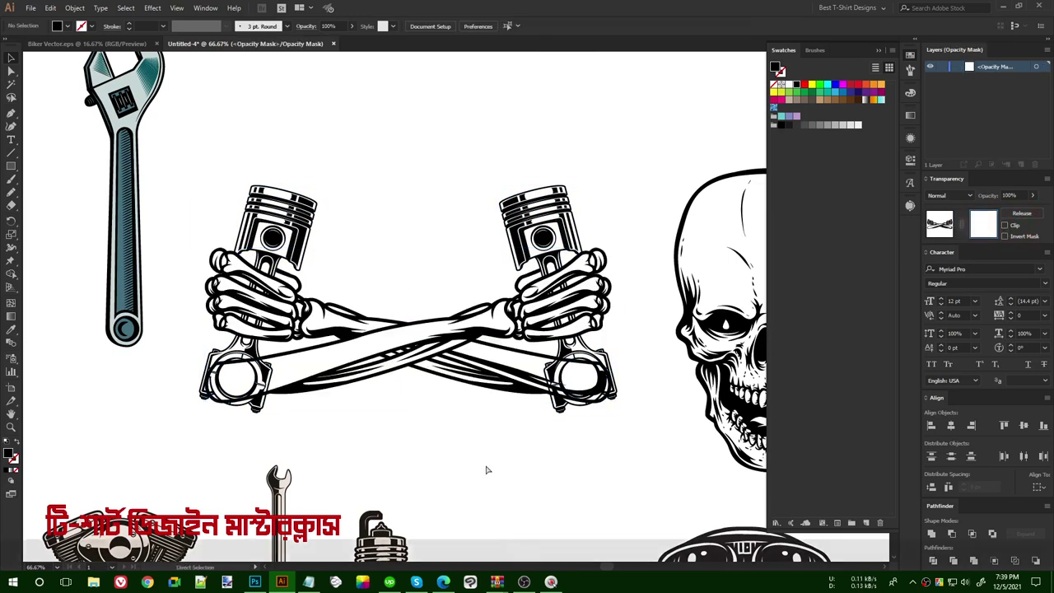
key(ctrl)
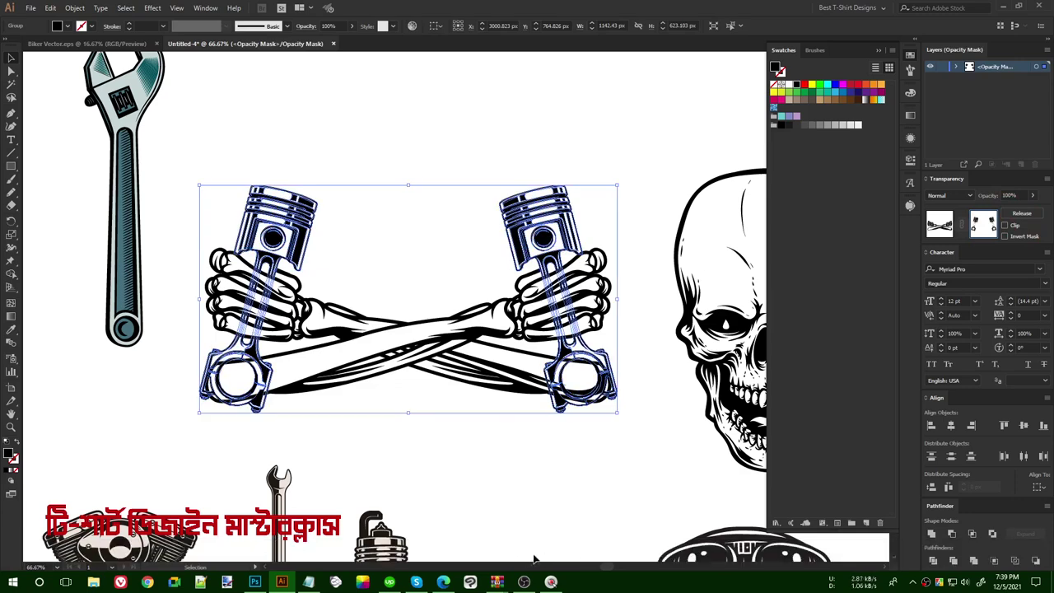
Unite the pasted pistons into solid silhouettes inside the arms' opacity mask.
alt+scroll(581, 376, up, 1)
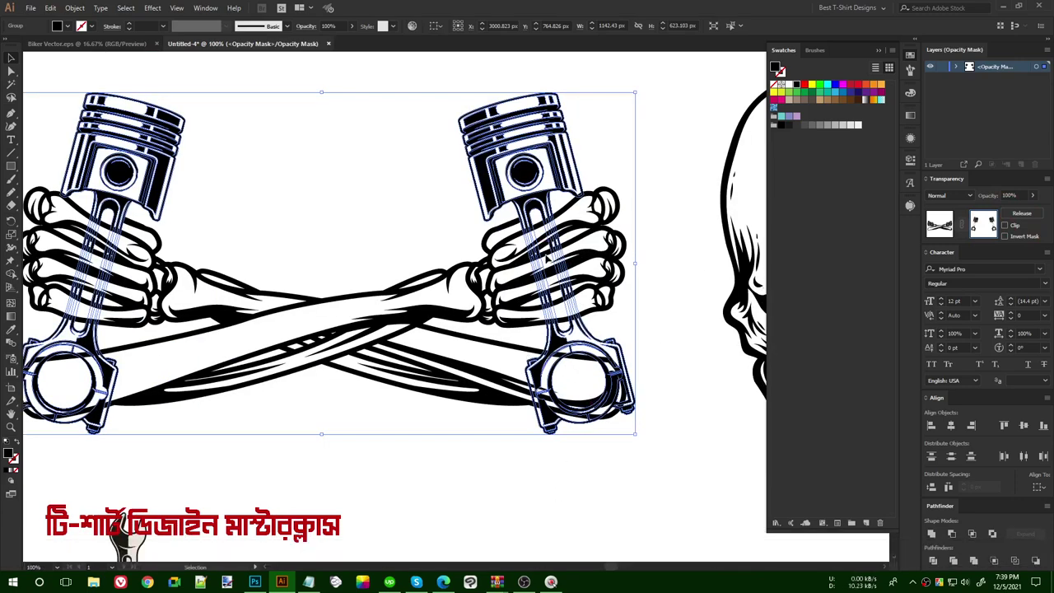
click(975, 562)
click(933, 535)
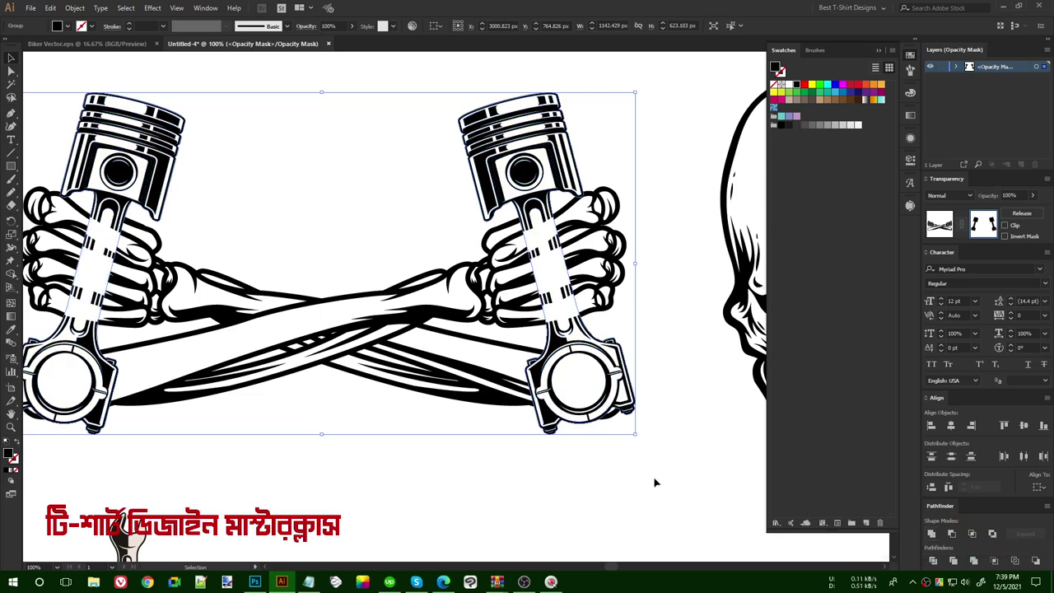
Examine how the silhouette mask cuts into the arms around the fingers and the connecting rods' lower ends.
scroll(655, 483, down, 1)
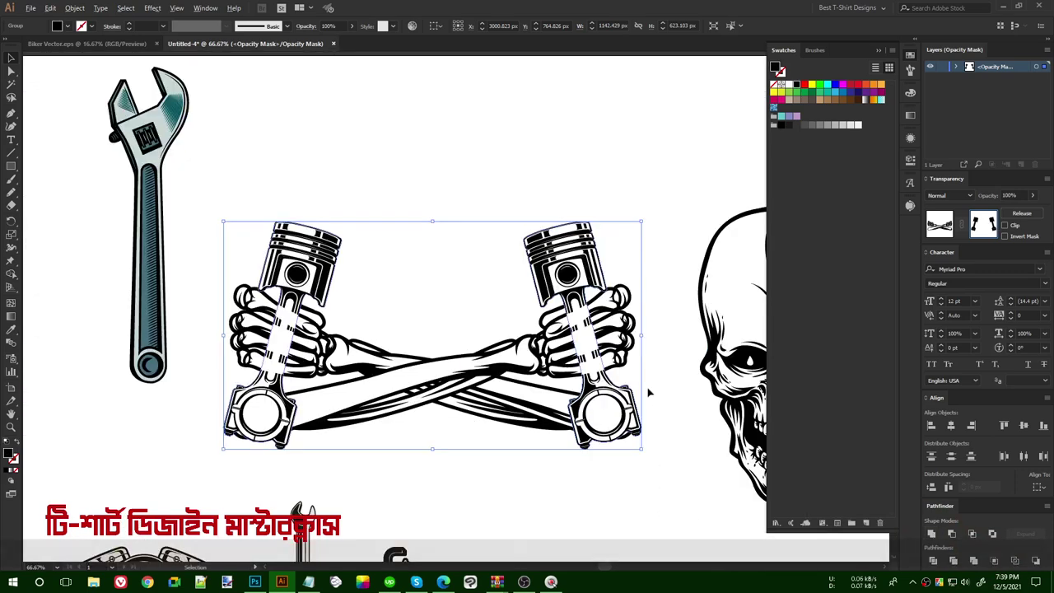
scroll(647, 393, up, 2)
click(653, 344)
scroll(576, 341, up, 2)
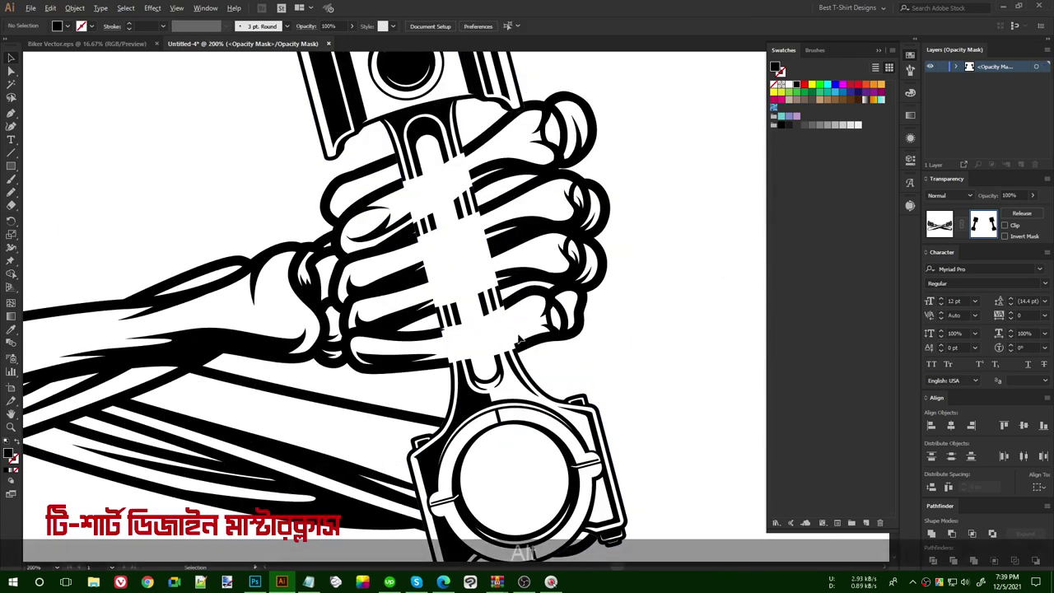
scroll(470, 329, down, 1)
scroll(425, 286, up, 2)
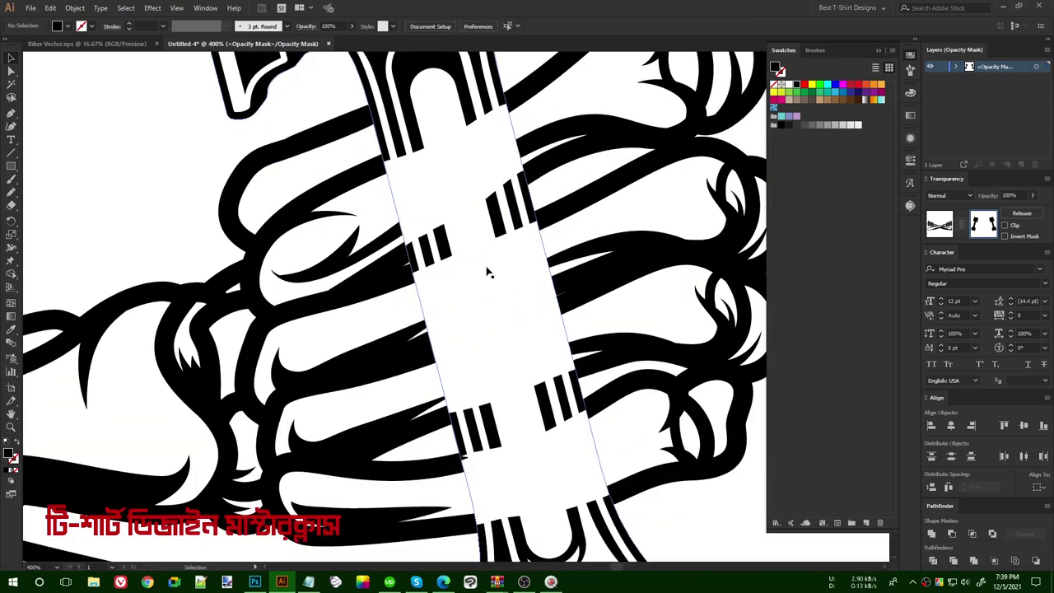
scroll(507, 361, down, 2)
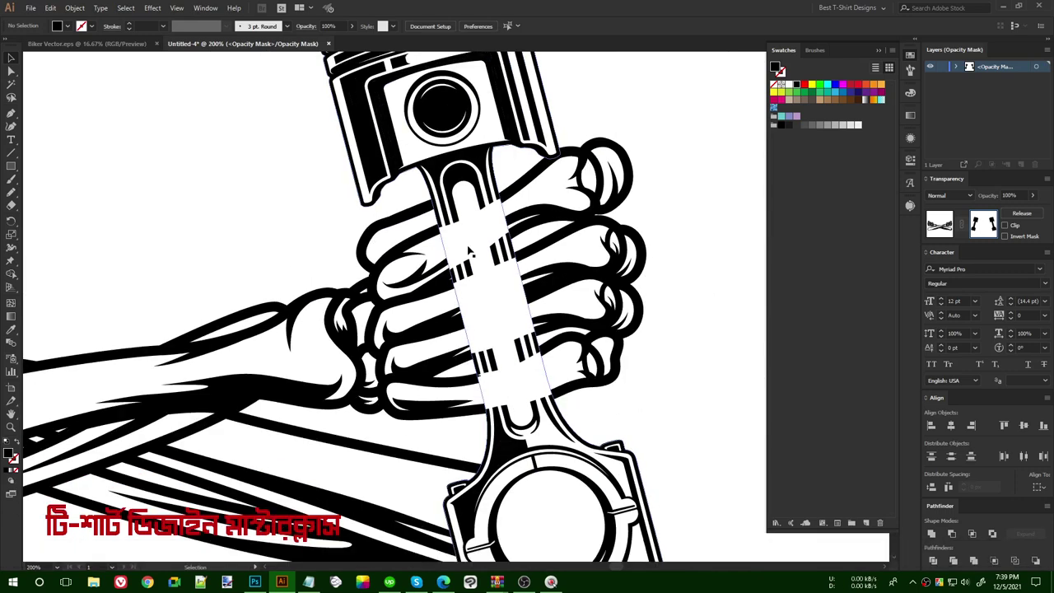
scroll(520, 333, down, 3)
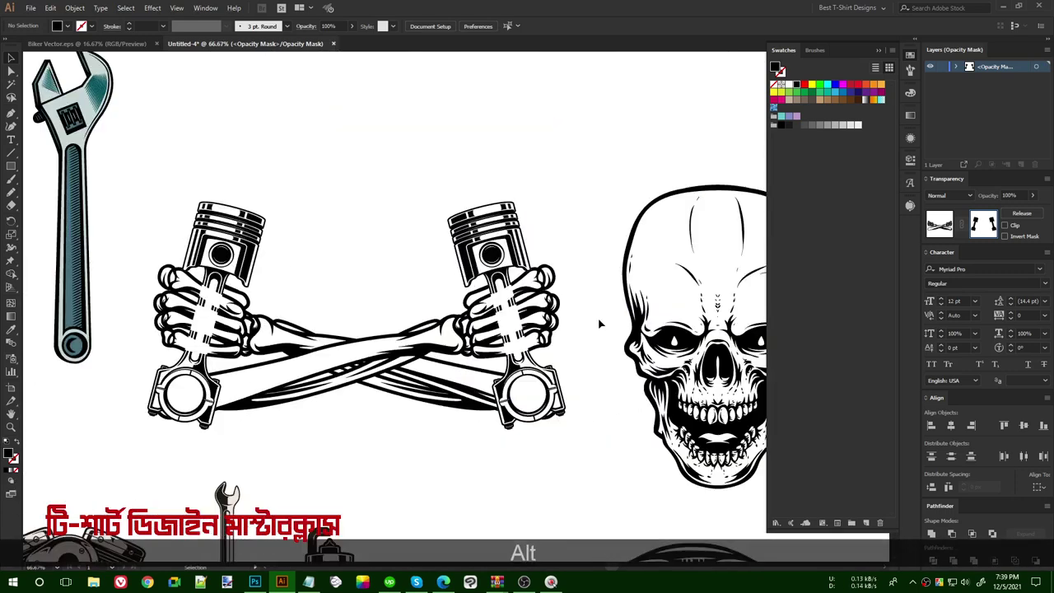
Erase the right piston silhouette over the hand and above with an enlarged Eraser, keeping only the rod's ring-shaped lower end.
click(508, 332)
scroll(509, 330, up, 3)
key(alt+shift+e)
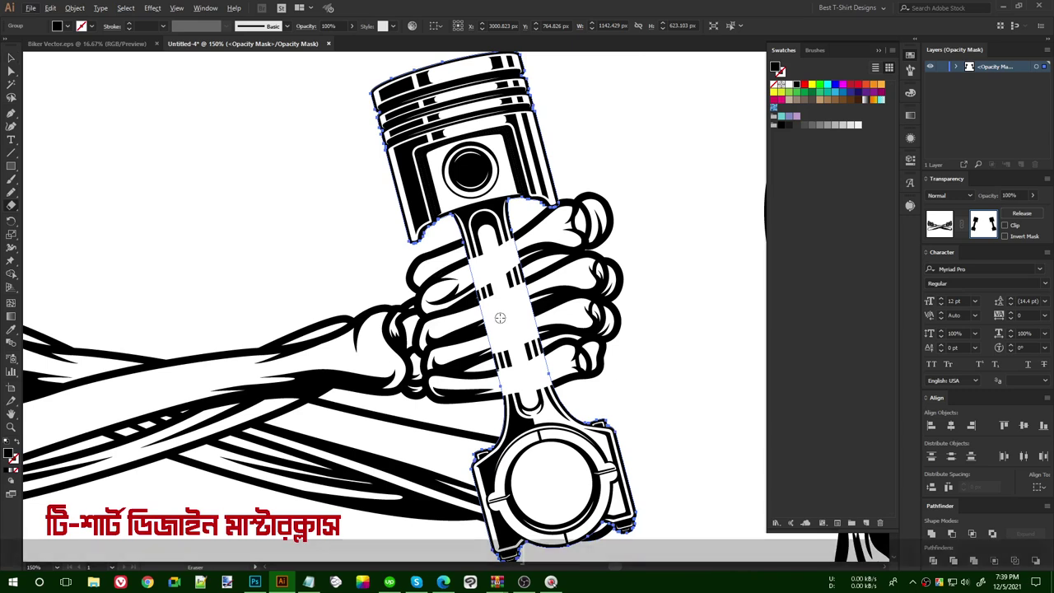
key(bracketright)
key(bracketright)
key(bracketright)
key(bracketright)
key(bracketright)
key(bracketright)
key(bracketright)
key(bracketright)
mouse_move(505, 352)
mouse_down()
mouse_move(531, 350)
mouse_move(498, 270)
mouse_move(538, 280)
mouse_move(549, 247)
mouse_move(466, 256)
mouse_move(451, 173)
mouse_move(487, 216)
mouse_up()
key(ctrl+z)
alt+scroll(540, 334, down, 2)
key(ctrl+z)
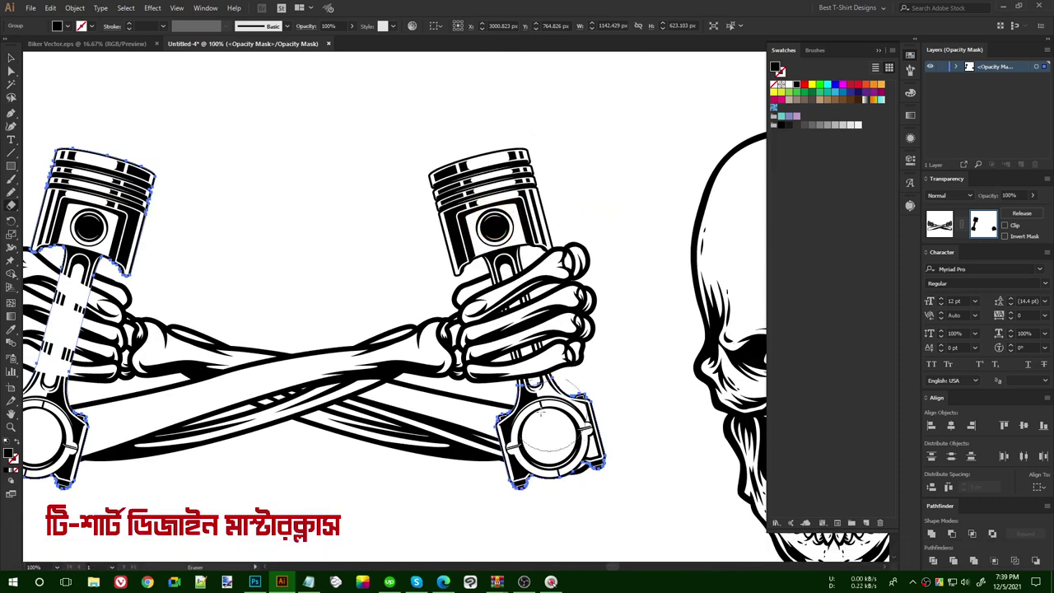
Erase the left piston silhouette down to the rod's ring-shaped lower end, and leave the arms' opacity mask.
drag(277, 409, 483, 405)
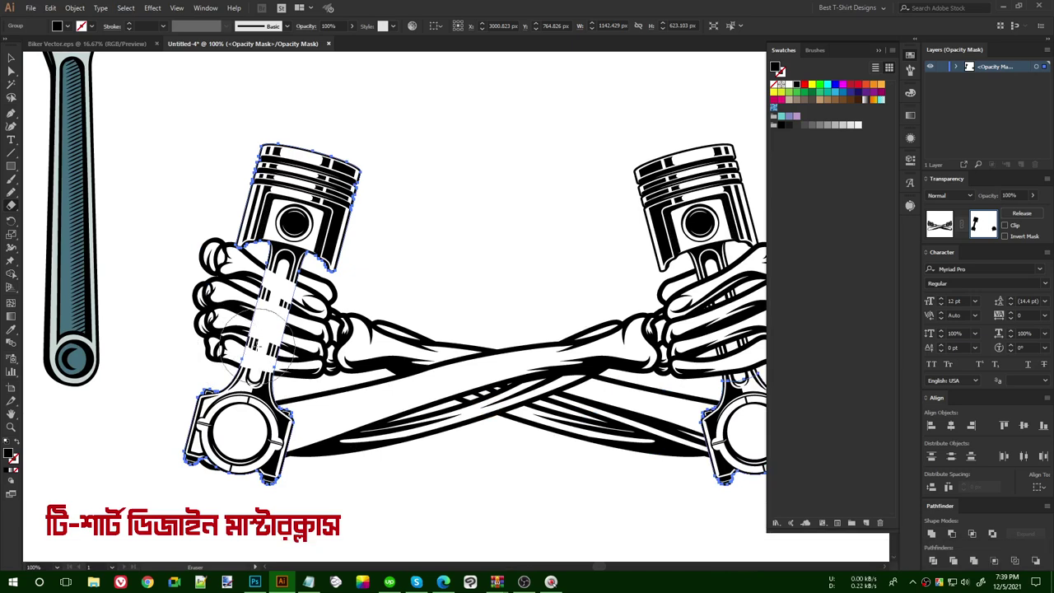
mouse_move(281, 343)
mouse_down()
mouse_move(255, 340)
mouse_move(214, 318)
mouse_move(272, 290)
mouse_move(347, 188)
mouse_move(293, 154)
mouse_move(252, 220)
mouse_move(248, 258)
mouse_move(318, 176)
mouse_up()
key(ctrl+z)
key(v)
click(407, 250)
scroll(240, 309, down, 1)
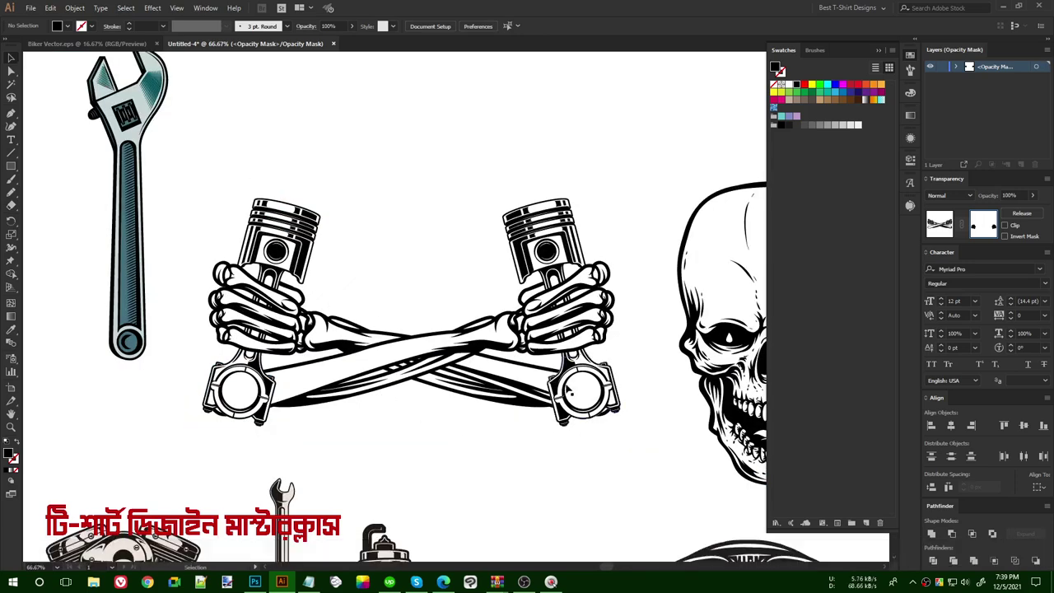
click(569, 407)
key(shift)
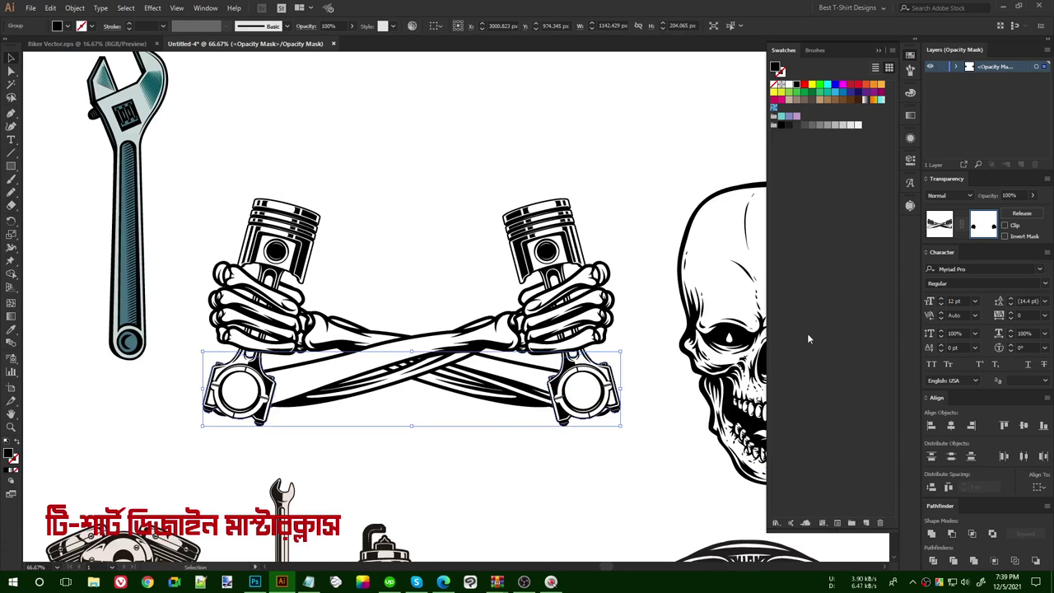
click(938, 225)
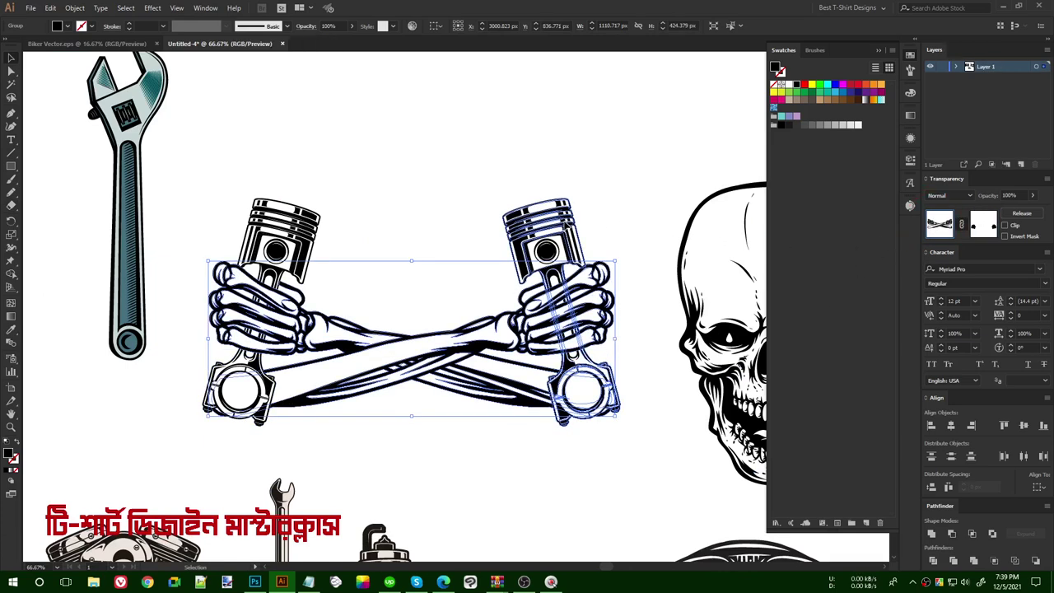
Inspect the finger shapes in the pistons' opacity mask on the right hand, and return to the normal artwork.
click(989, 225)
alt+scroll(574, 332, up, 3)
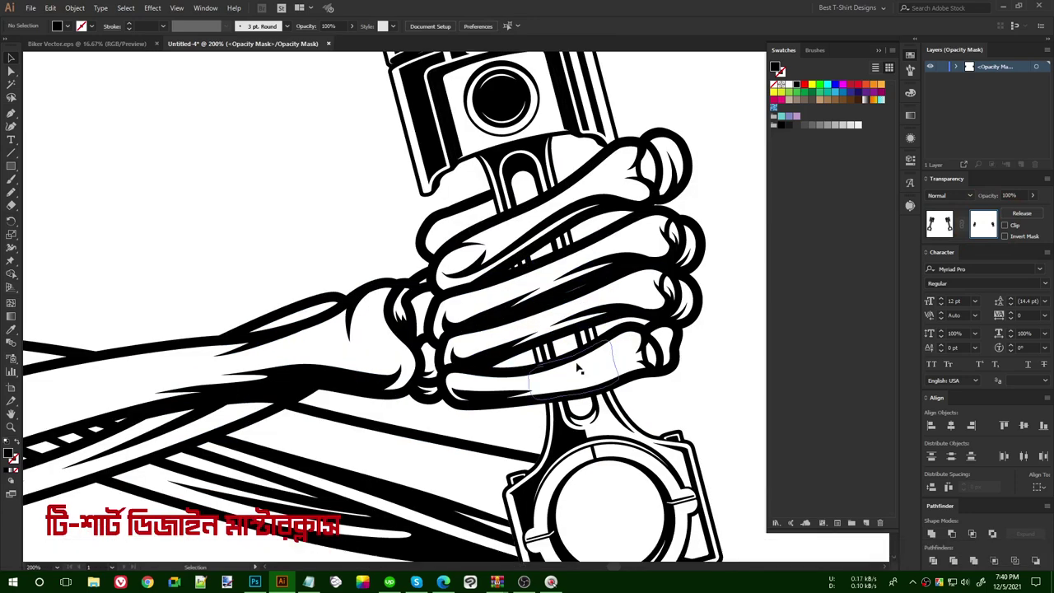
click(563, 317)
click(533, 240)
alt+scroll(561, 346, down, 1)
alt+scroll(560, 347, down, 3)
click(940, 224)
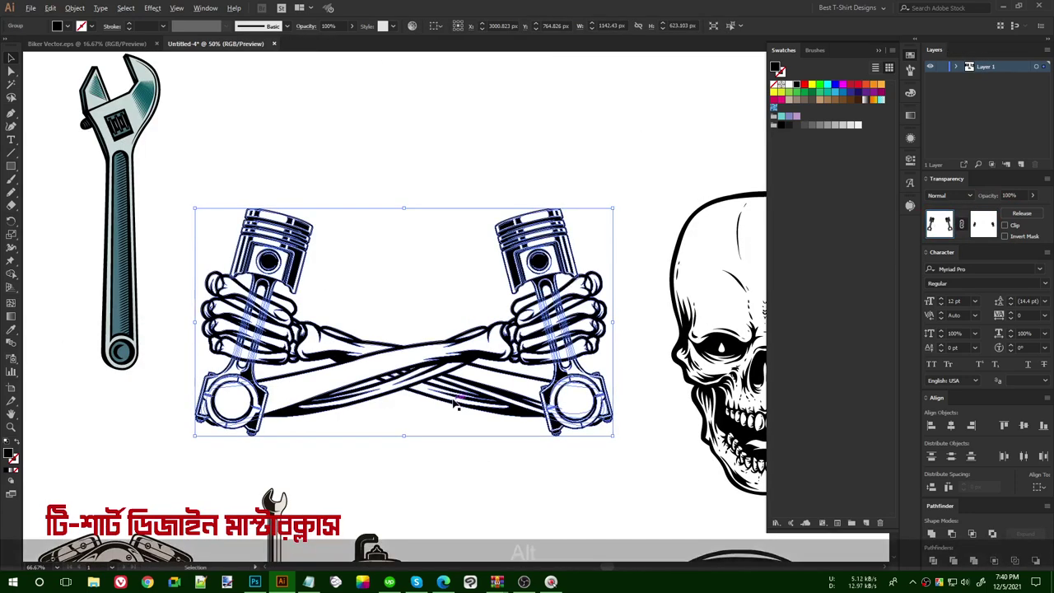
click(434, 421)
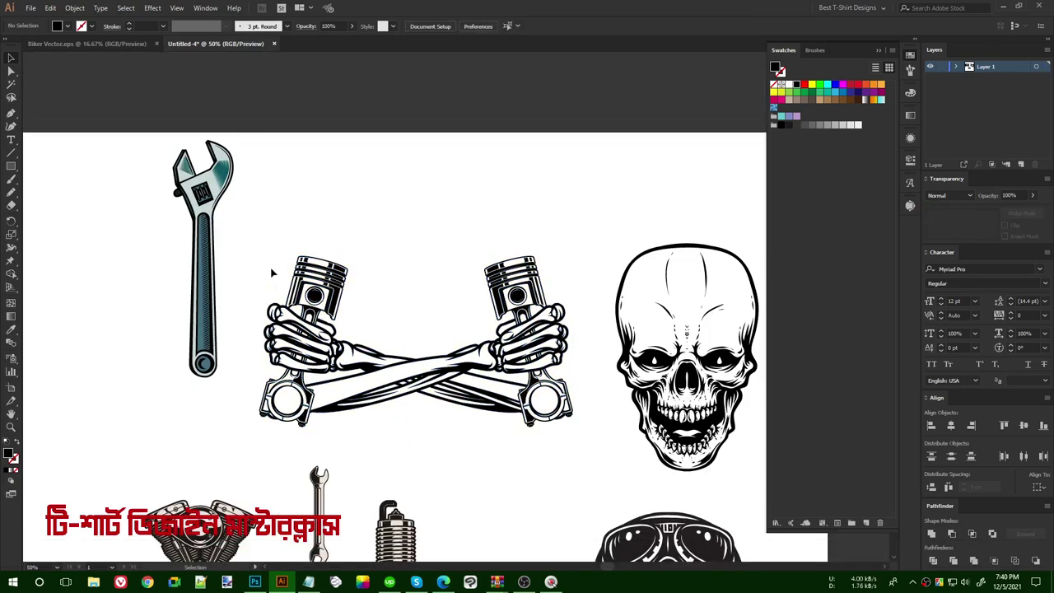
Group the crossed arms with both pistons and move the group lower in the document, away from the skulls.
drag(245, 232, 587, 454)
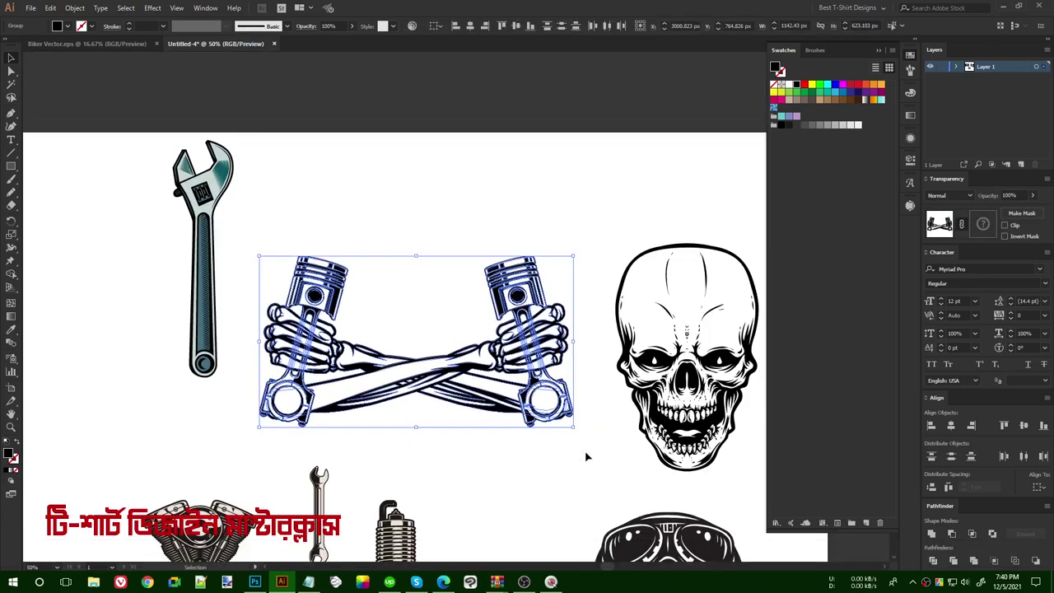
key(ctrl+g)
alt+scroll(505, 329, down, 3)
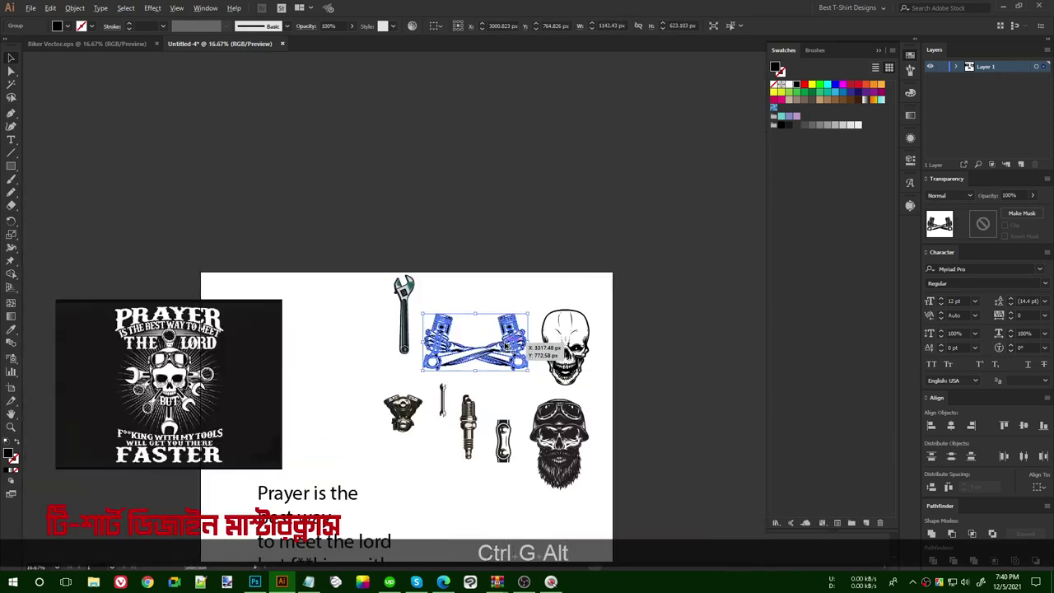
scroll(507, 346, down, 2)
drag(518, 277, 544, 577)
Move the bearded helmet skull up into the freed space and place the plain skull close beside it.
click(582, 438)
alt+scroll(582, 433, up, 1)
scroll(583, 418, up, 6)
drag(547, 413, 458, 240)
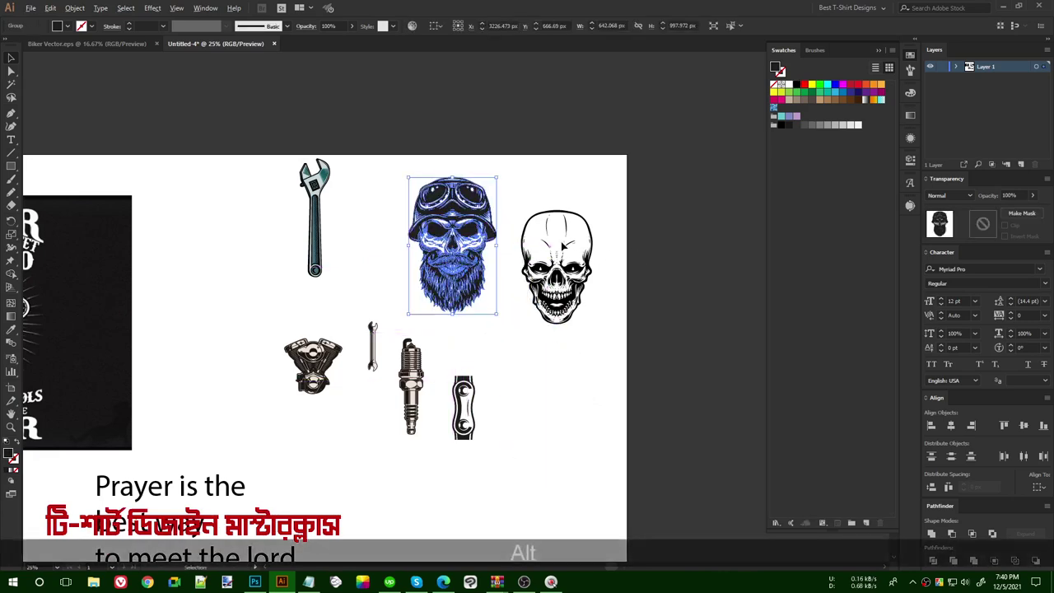
alt+scroll(495, 247, up, 1)
drag(581, 290, 562, 248)
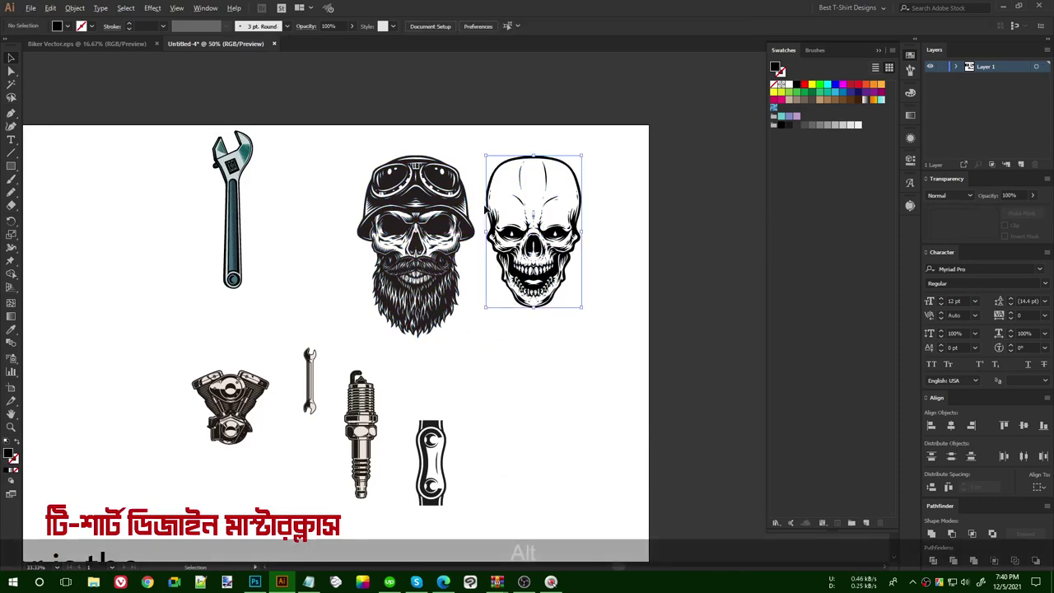
click(487, 316)
Compare the bearded helmet skull with the plain skull up close, checking the goggles, helmet and beard.
alt+scroll(485, 206, up, 2)
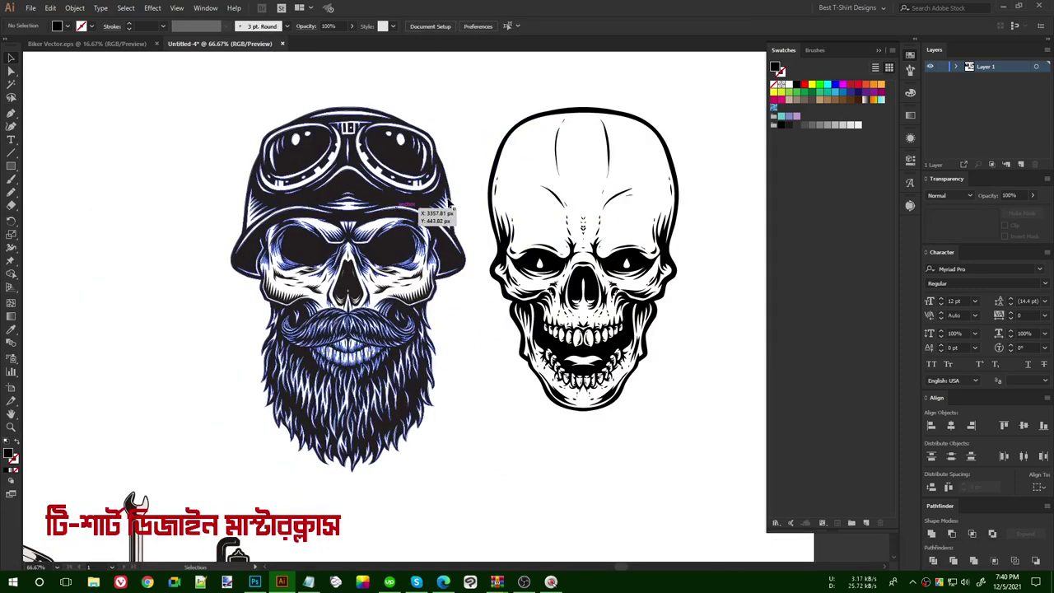
alt+scroll(450, 356, up, 3)
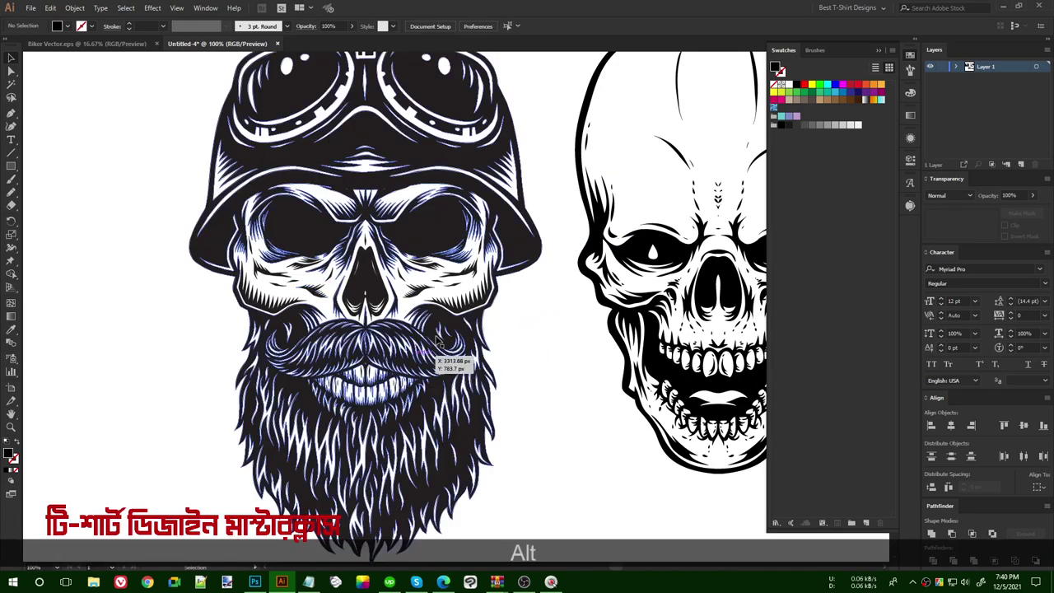
alt+scroll(246, 142, down, 2)
drag(232, 99, 336, 270)
drag(521, 474, 522, 494)
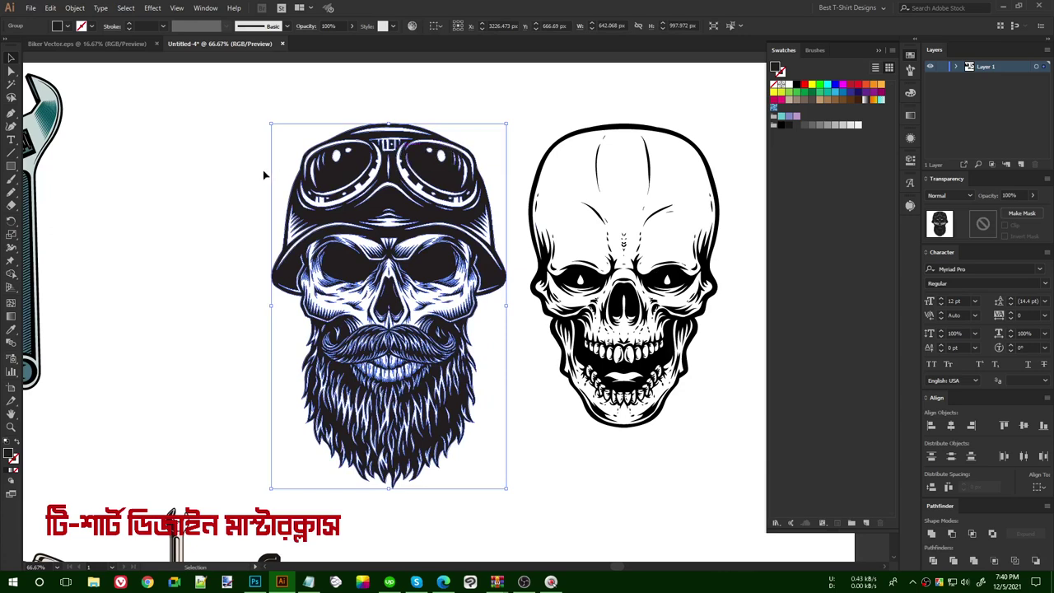
click(230, 155)
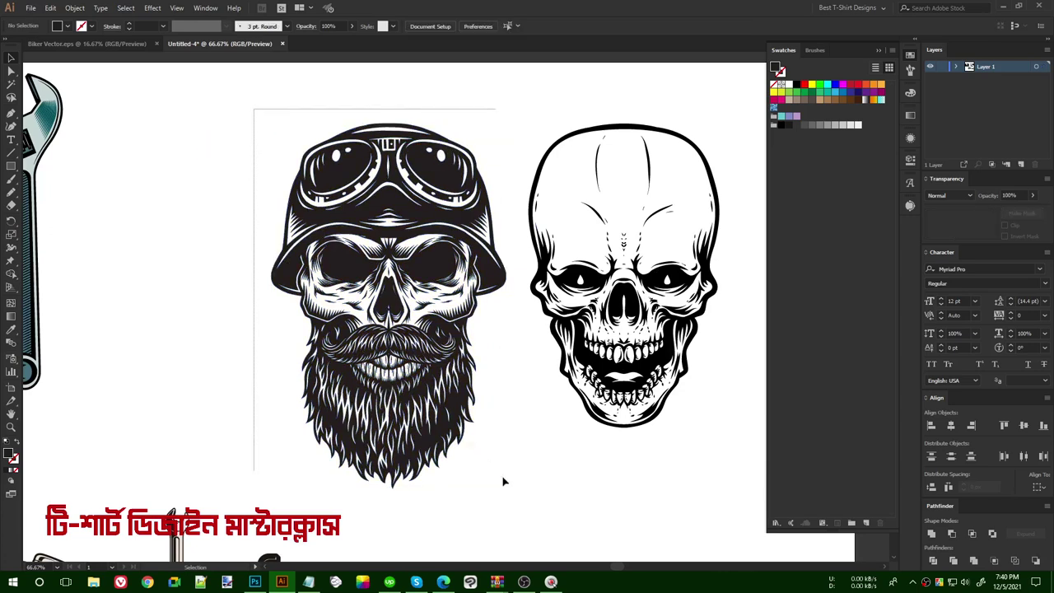
drag(517, 499, 516, 499)
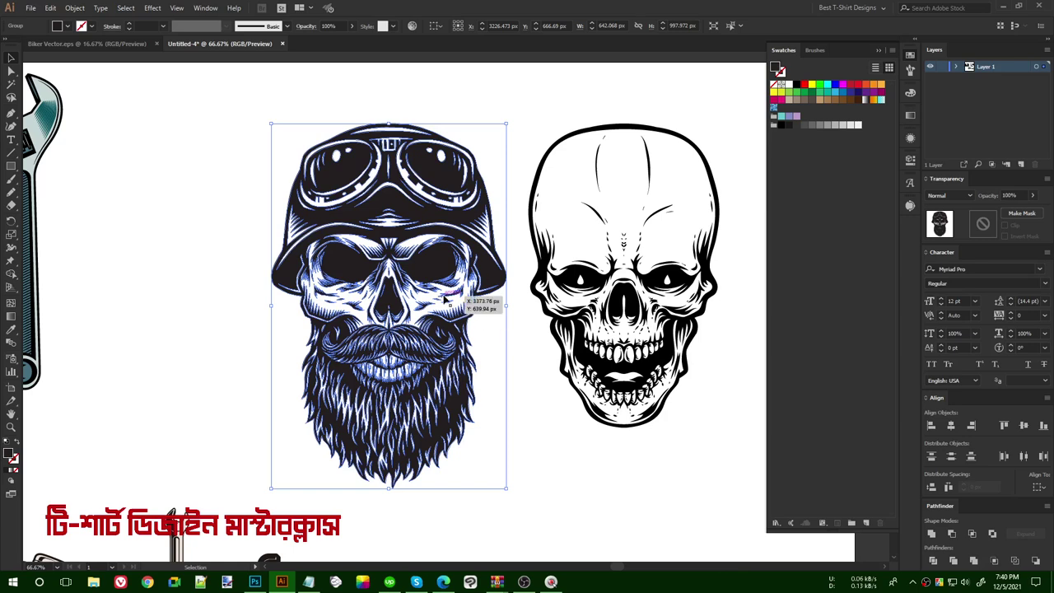
click(504, 353)
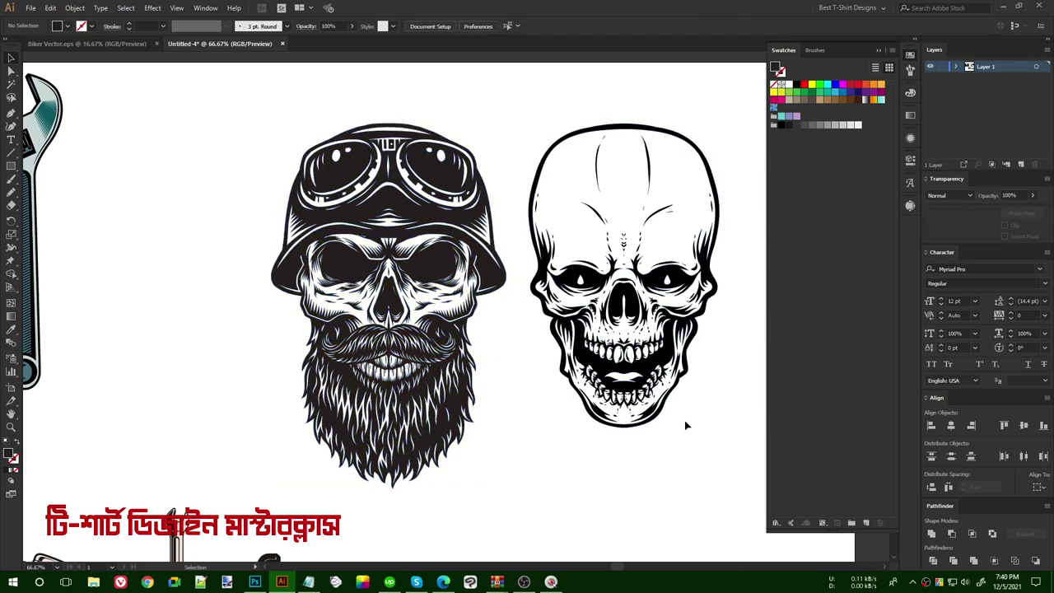
click(524, 355)
Erase the lower half of the bearded helmet skull, removing the beard, moustache and jaw up to the cheekbones.
scroll(383, 357, up, 1)
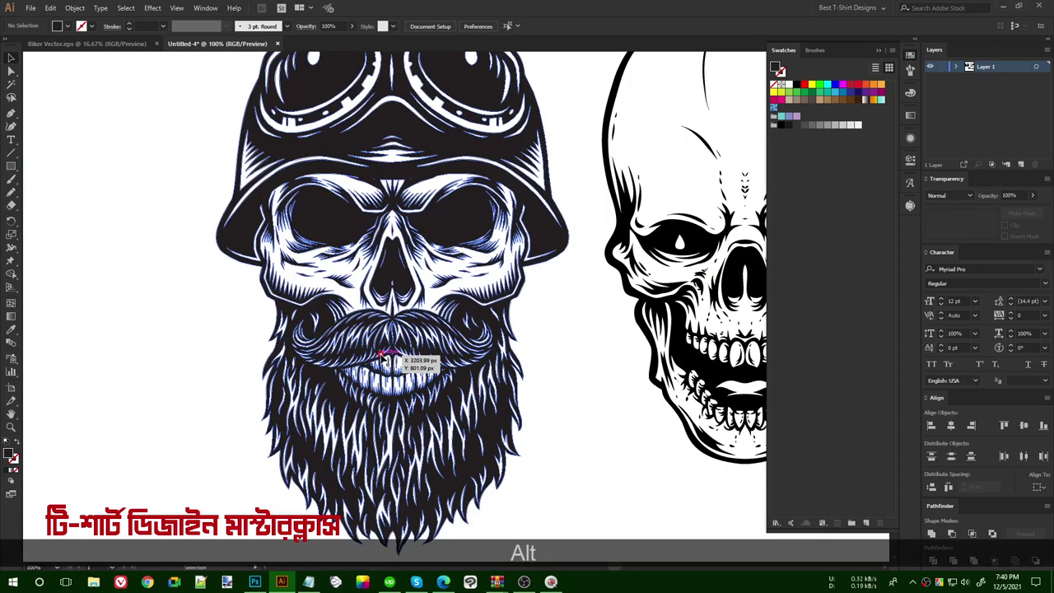
click(396, 363)
scroll(395, 363, down, 2)
key(shift+e)
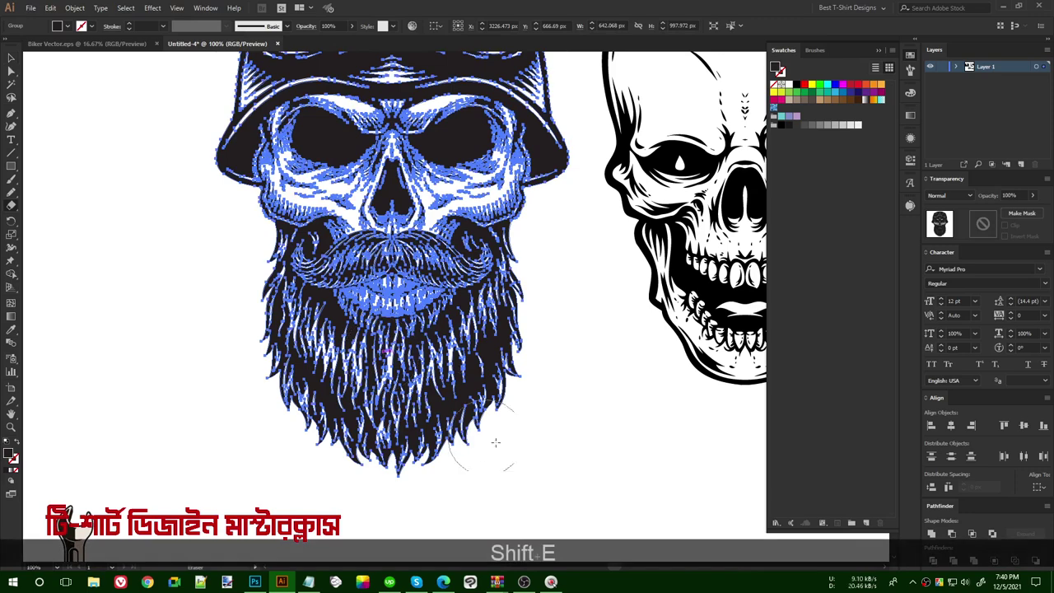
mouse_move(581, 504)
mouse_down()
mouse_move(268, 282)
mouse_move(199, 191)
mouse_up()
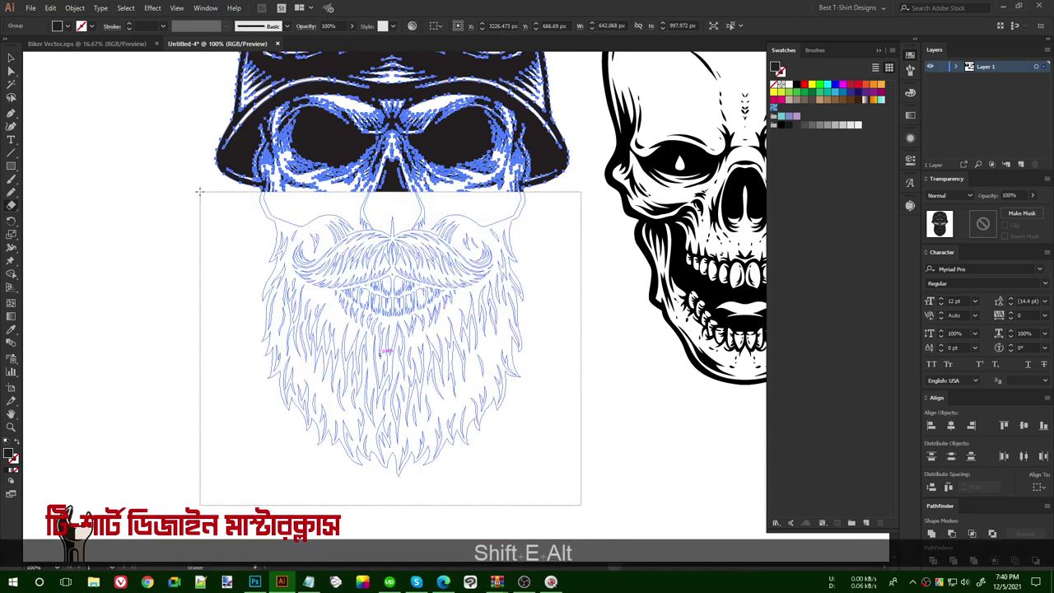
drag(254, 233, 254, 234)
scroll(424, 252, up, 1)
key(v)
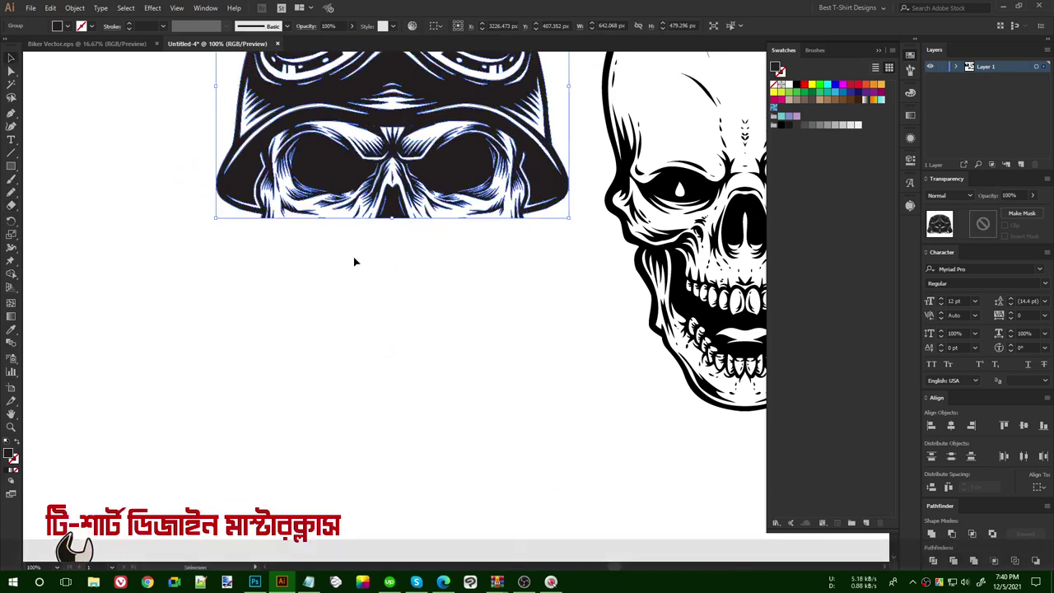
With a smaller Eraser, remove the skull's cheek strips attached to the helmet's left side flap.
click(353, 258)
alt+scroll(296, 321, up, 5)
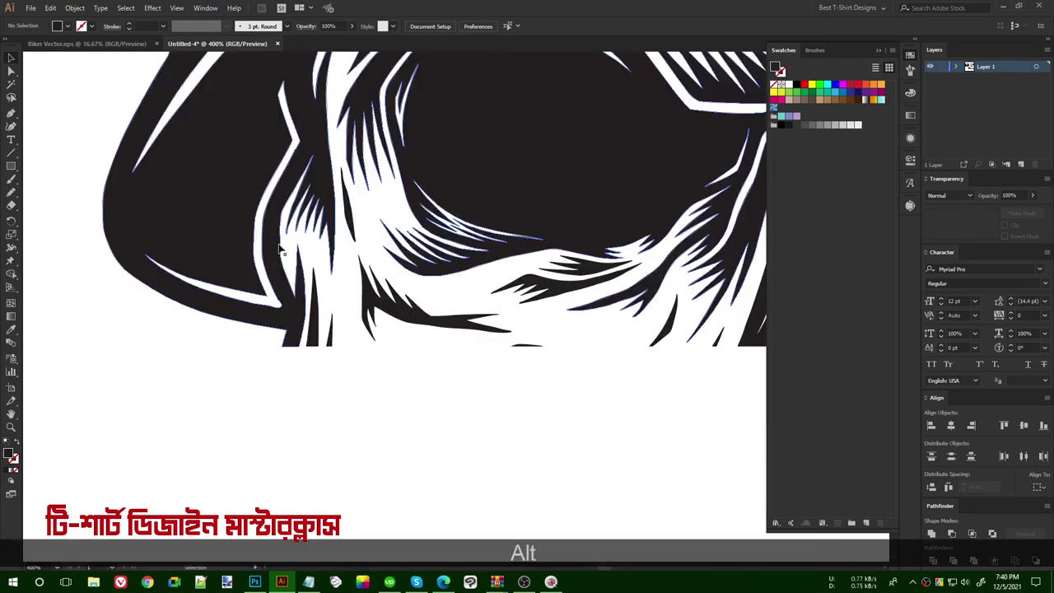
alt+scroll(297, 321, up, 1)
click(292, 304)
key(shift+e)
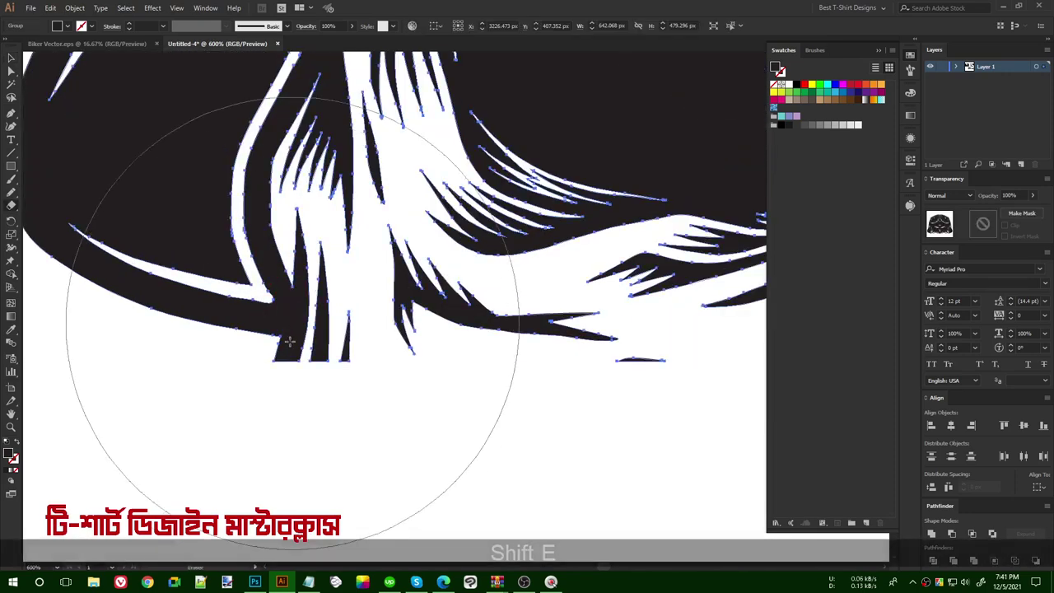
key(bracketleft)
key(bracketleft)
key(bracketleft)
key(bracketleft)
key(bracketleft)
key(bracketleft)
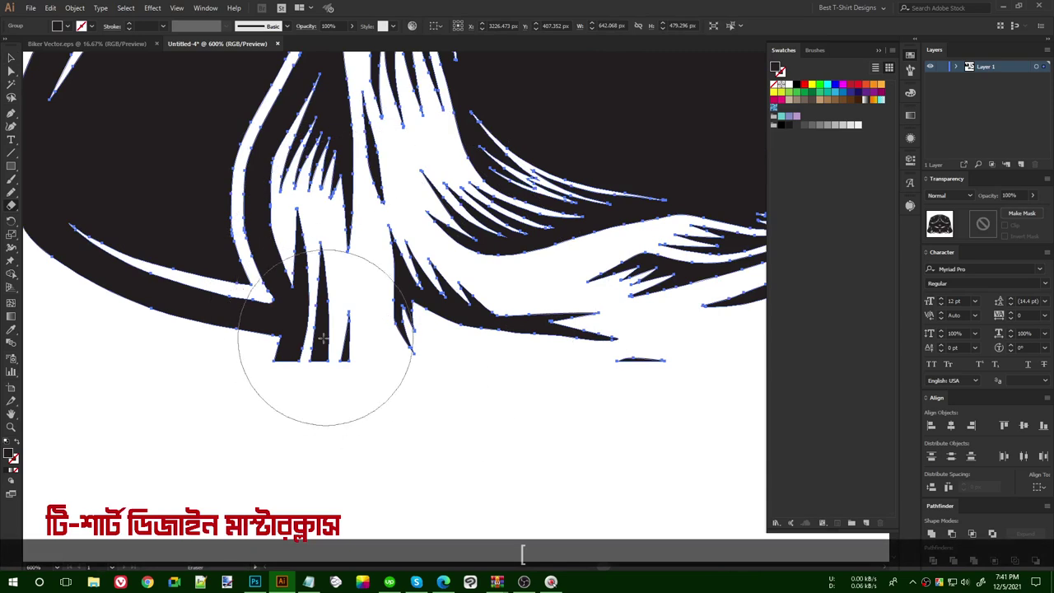
mouse_move(314, 351)
mouse_down()
mouse_move(302, 207)
mouse_move(325, 165)
mouse_up()
Erase the skull's connections along the inner edge of the helmet brim, from the left flap across the forehead to the right flap.
scroll(347, 246, up, 3)
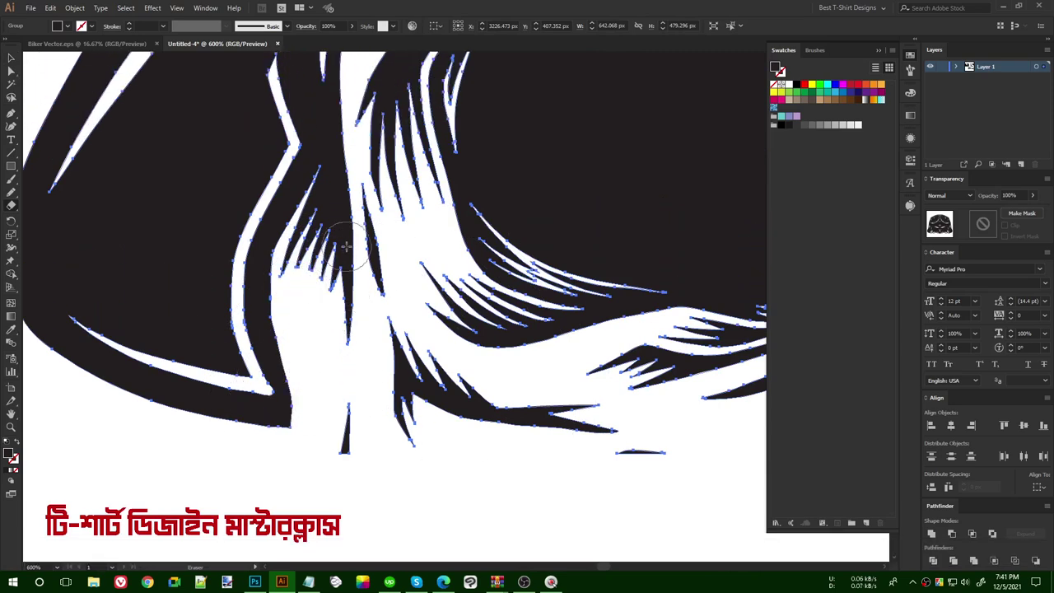
scroll(347, 302, up, 2)
mouse_move(301, 328)
mouse_down()
mouse_move(350, 199)
mouse_move(348, 98)
mouse_move(280, 334)
mouse_up()
key(space)
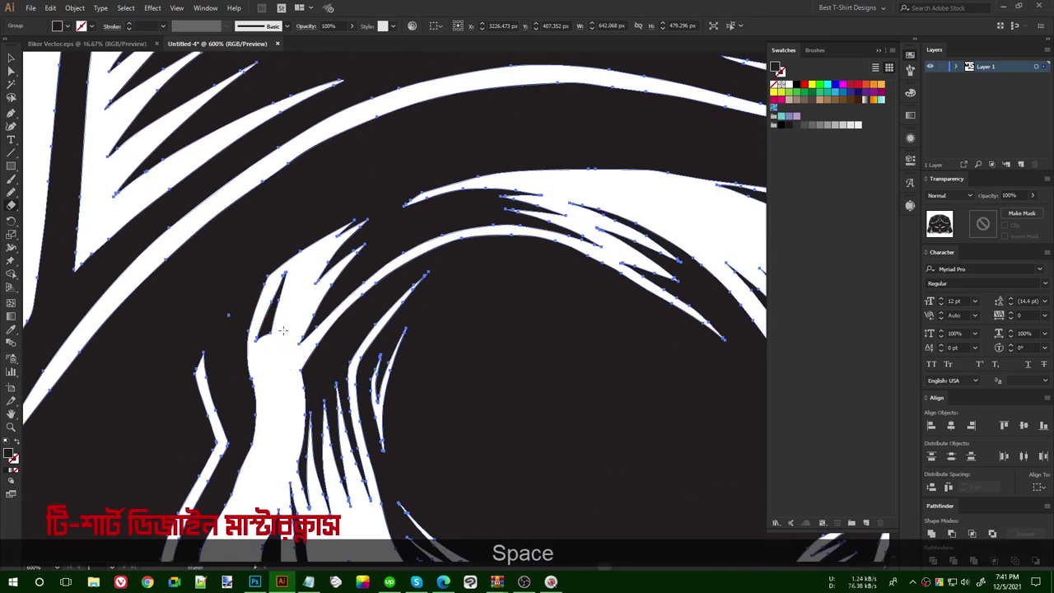
mouse_move(331, 261)
mouse_down()
mouse_move(365, 231)
mouse_move(443, 207)
mouse_move(490, 207)
mouse_move(222, 237)
mouse_up()
key(space)
mouse_move(370, 211)
mouse_down()
mouse_move(689, 246)
mouse_move(384, 272)
mouse_move(315, 263)
mouse_move(663, 242)
mouse_move(560, 262)
mouse_move(297, 266)
mouse_up()
key(space)
key(space)
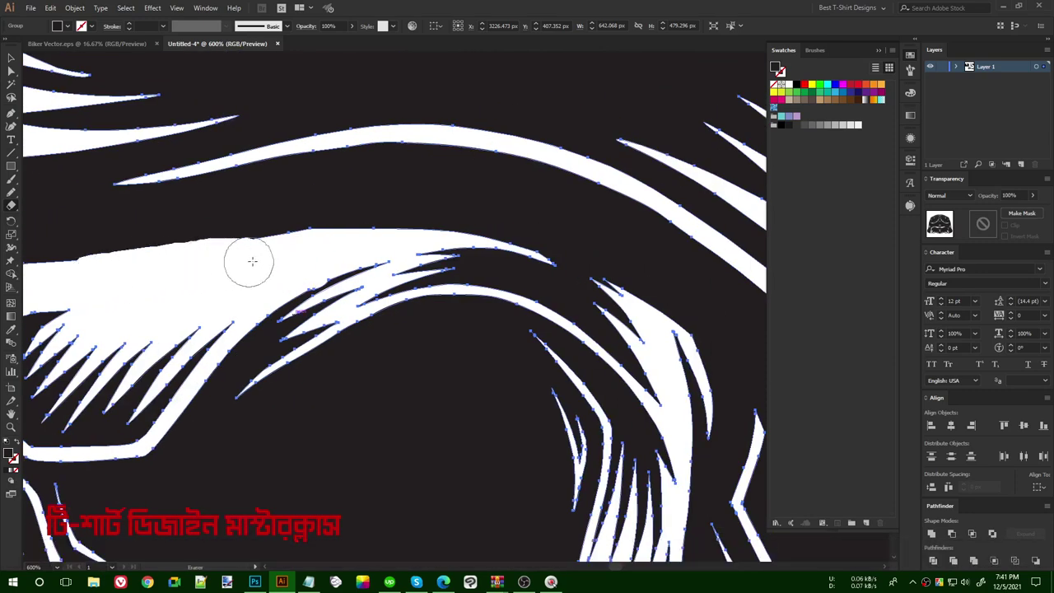
mouse_move(398, 261)
mouse_down()
mouse_move(536, 271)
mouse_move(652, 321)
mouse_move(691, 366)
mouse_move(677, 436)
mouse_move(606, 405)
mouse_move(505, 200)
mouse_move(574, 191)
mouse_move(598, 165)
mouse_move(589, 156)
mouse_move(597, 210)
mouse_move(581, 314)
mouse_move(608, 368)
mouse_move(604, 484)
mouse_move(622, 514)
mouse_up()
key(space)
scroll(616, 404, down, 3)
scroll(556, 460, down, 5)
Isolate the helmet group and delete the detached eye sockets, nose and the fragments beside the right flap.
key(v)
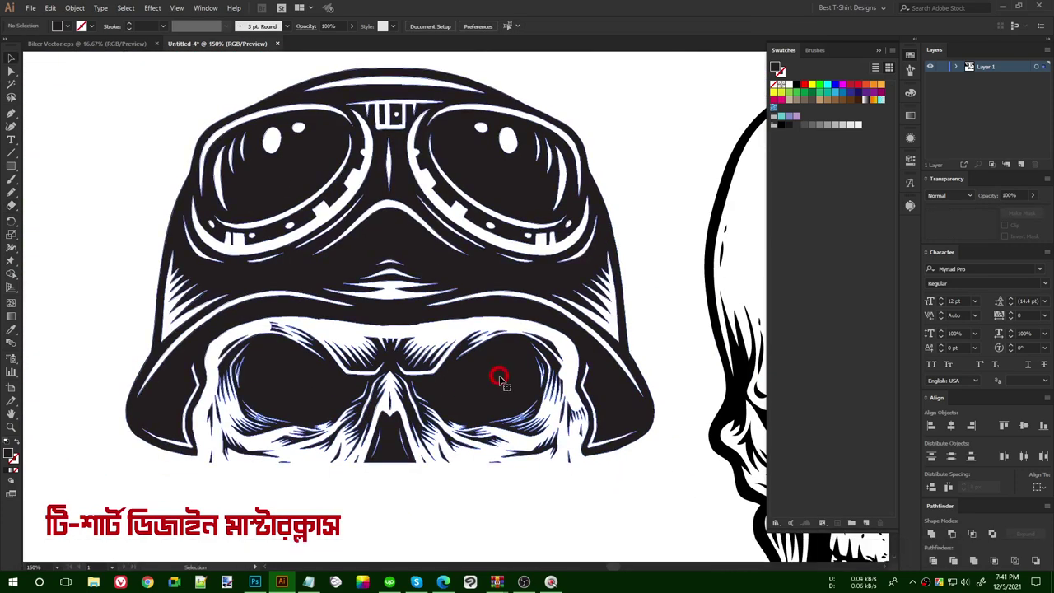
double_click(501, 373)
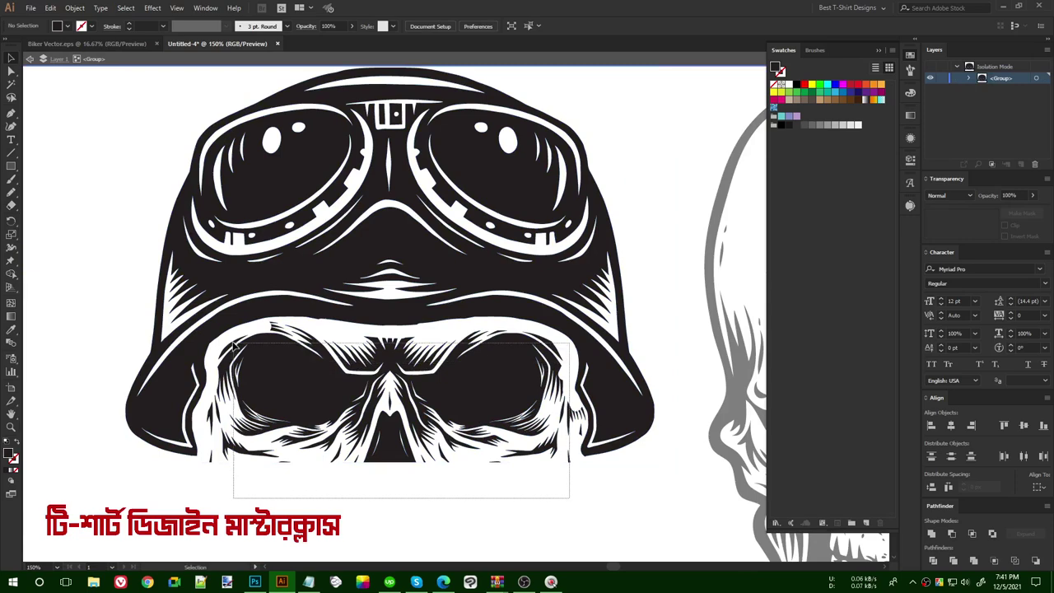
drag(233, 345, 233, 342)
key(Delete)
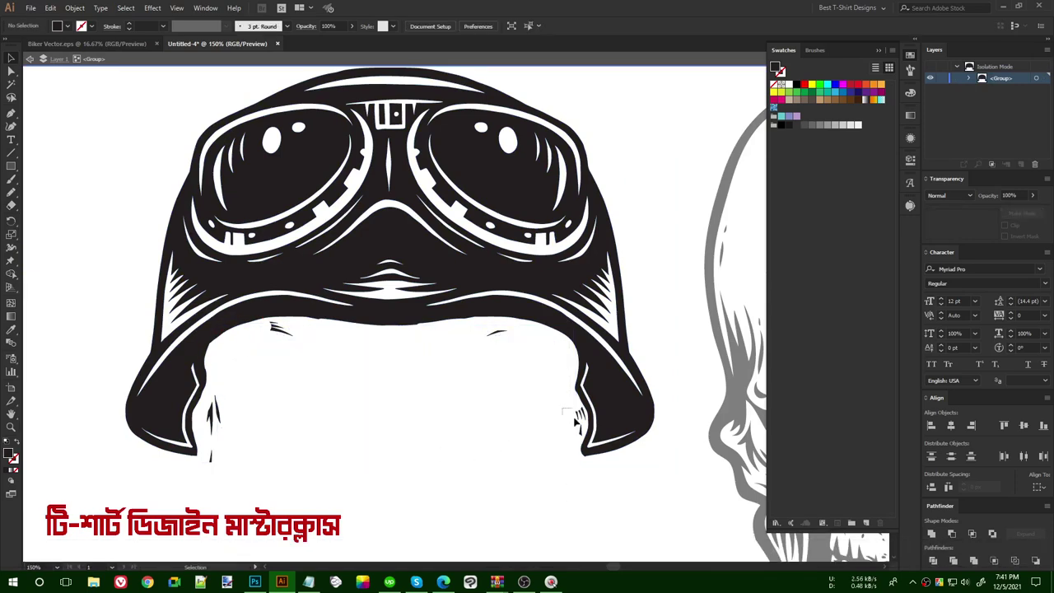
drag(581, 427, 581, 428)
key(Delete)
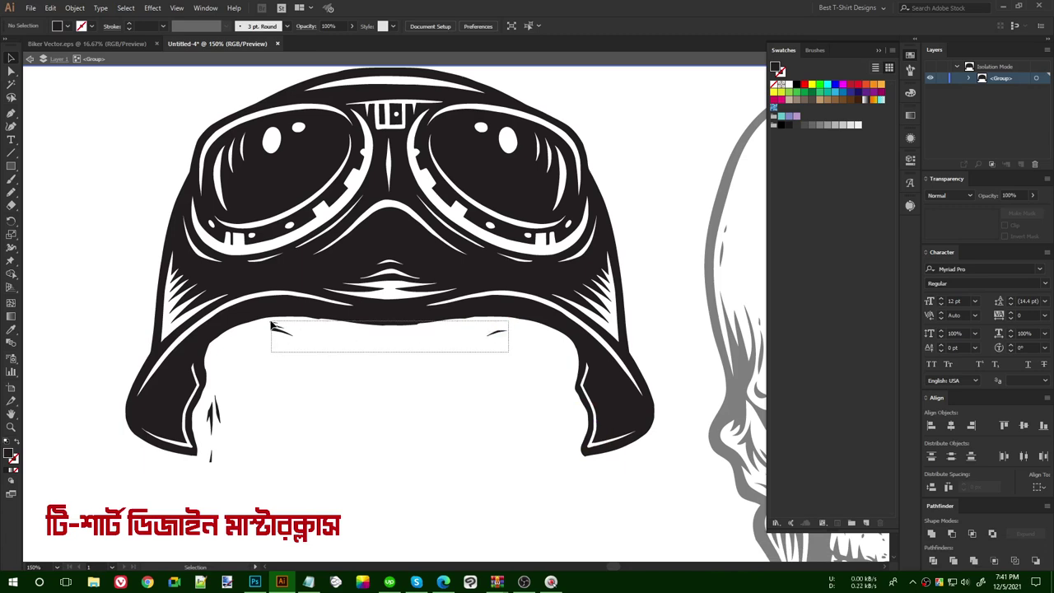
Delete the leftover skull fragments under the brim and beside the left flap, and leave isolation mode.
drag(271, 322, 272, 323)
drag(531, 342, 480, 327)
key(Delete)
drag(315, 343, 271, 323)
key(Delete)
mouse_move(239, 396)
mouse_down()
mouse_move(207, 439)
mouse_move(252, 468)
mouse_up()
key(Delete)
key(Delete)
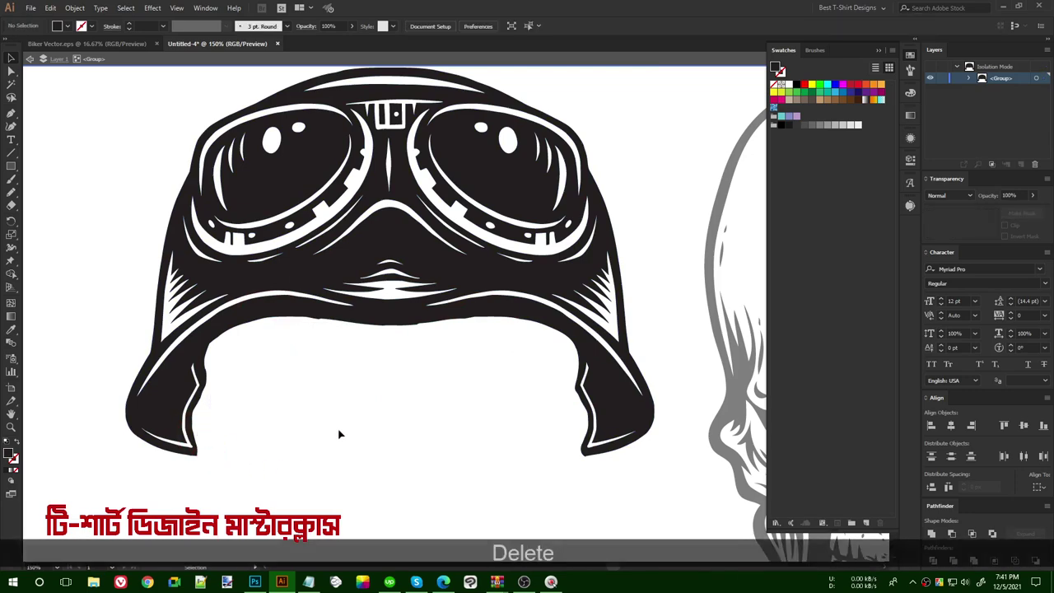
scroll(341, 430, down, 3)
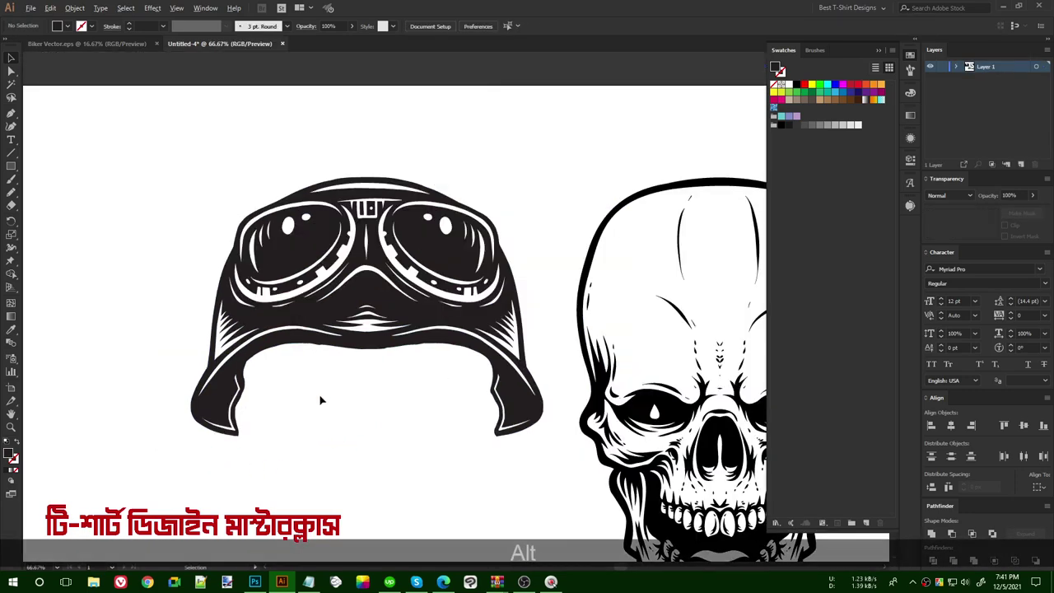
Place the cleaned helmet with goggles over the top of the plain skull's head.
scroll(335, 369, down, 1)
drag(422, 350, 609, 344)
click(306, 410)
scroll(639, 403, up, 1)
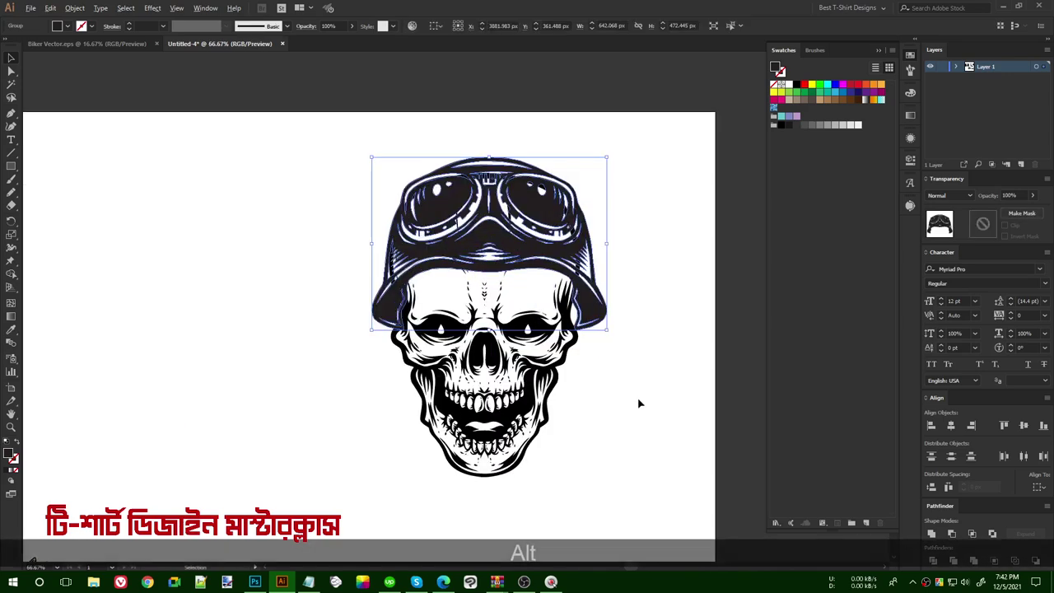
Nudge the helmet down and slightly left until its brim sits centred just above the skull's eye sockets.
key(shift+Down)
key(shift+Down)
key(shift+Down)
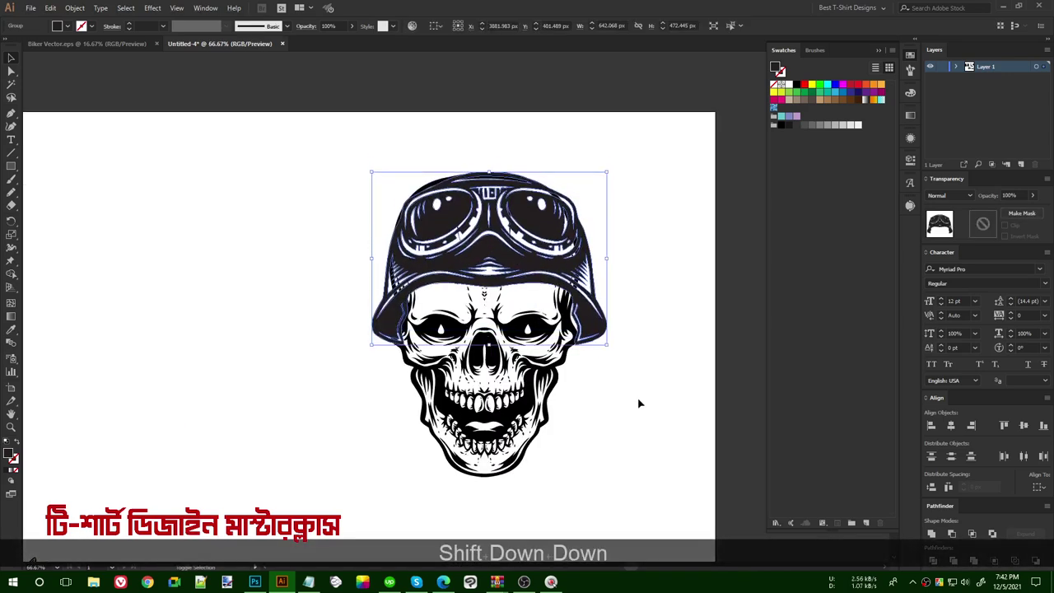
key(shift+Left)
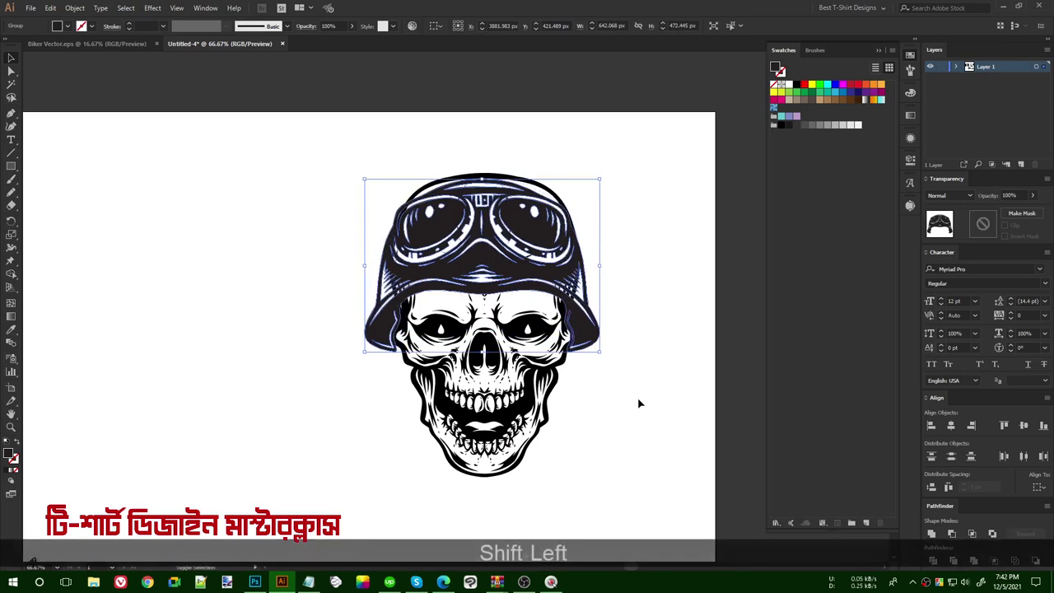
key(Down)
key(shift+Down)
key(shift+Down)
key(shift+Down)
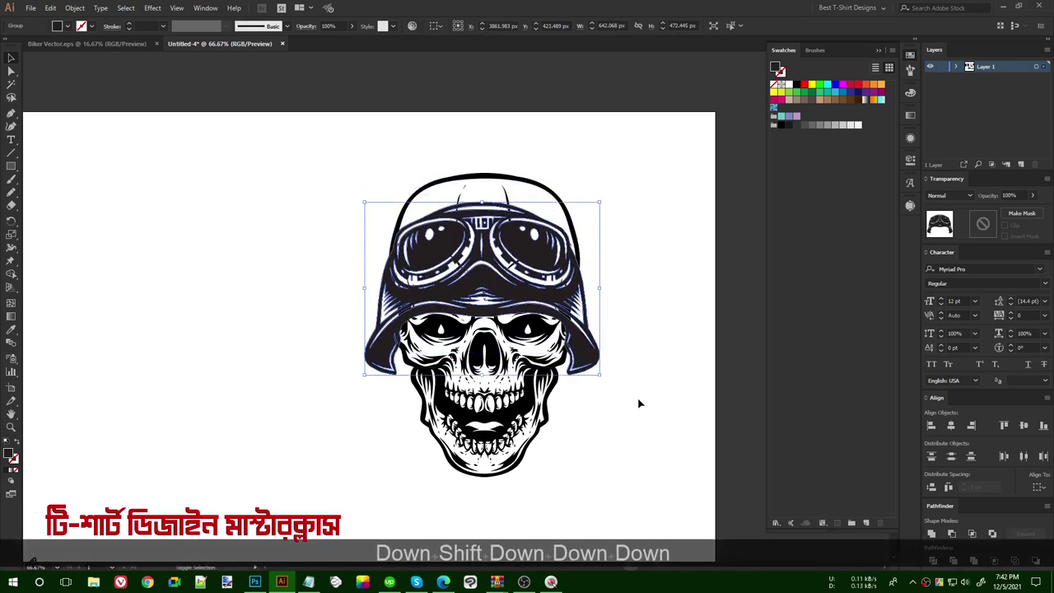
key(Up)
Scale the helmet proportionally to about 614.5 px wide and nudge it slightly up and right on the skull.
scroll(590, 351, up, 1)
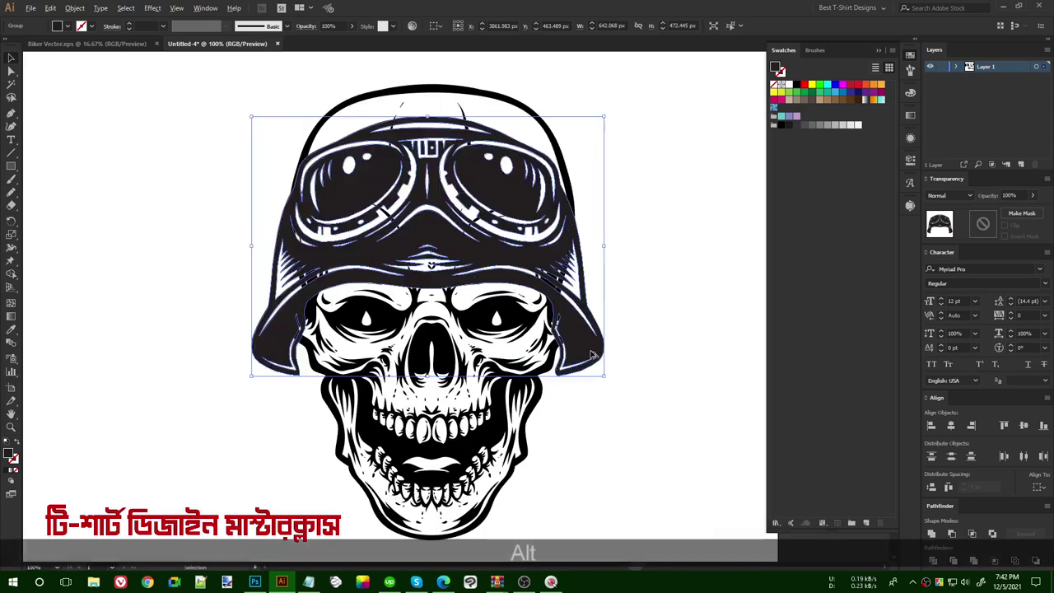
drag(604, 246, 598, 245)
key(Right)
key(Up)
key(Up)
key(Up)
key(Up)
key(Up)
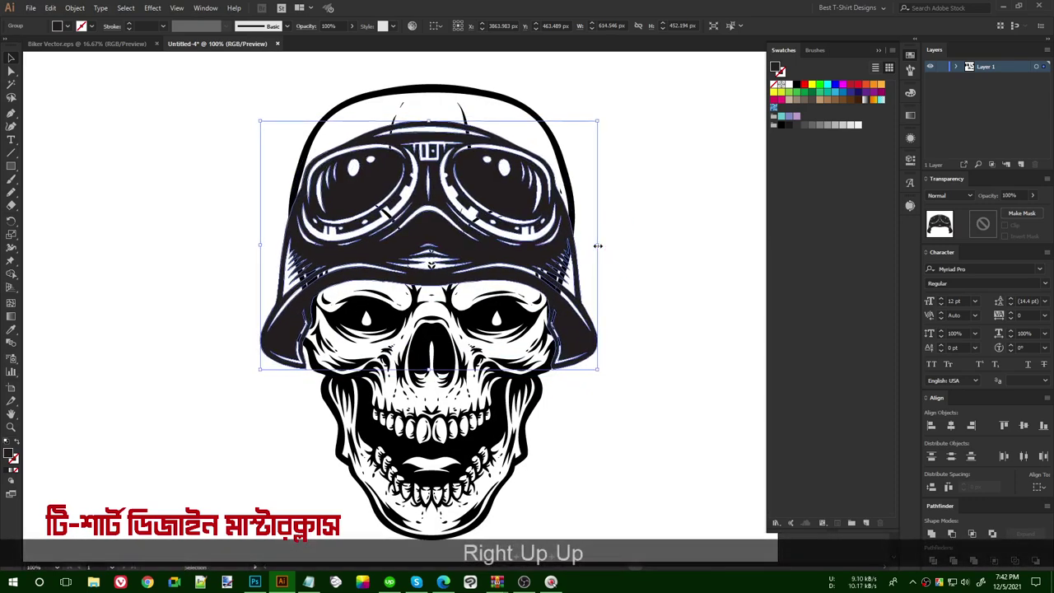
key(Up)
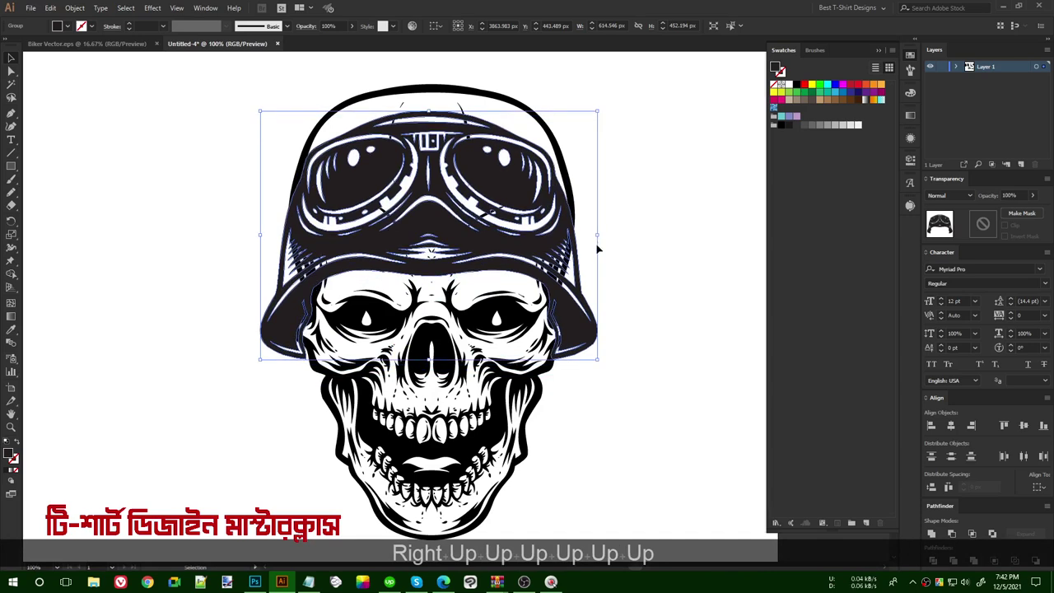
Fill the helmet with pure black, and change that fill to dark red to distinguish it from the skull.
click(800, 86)
click(677, 242)
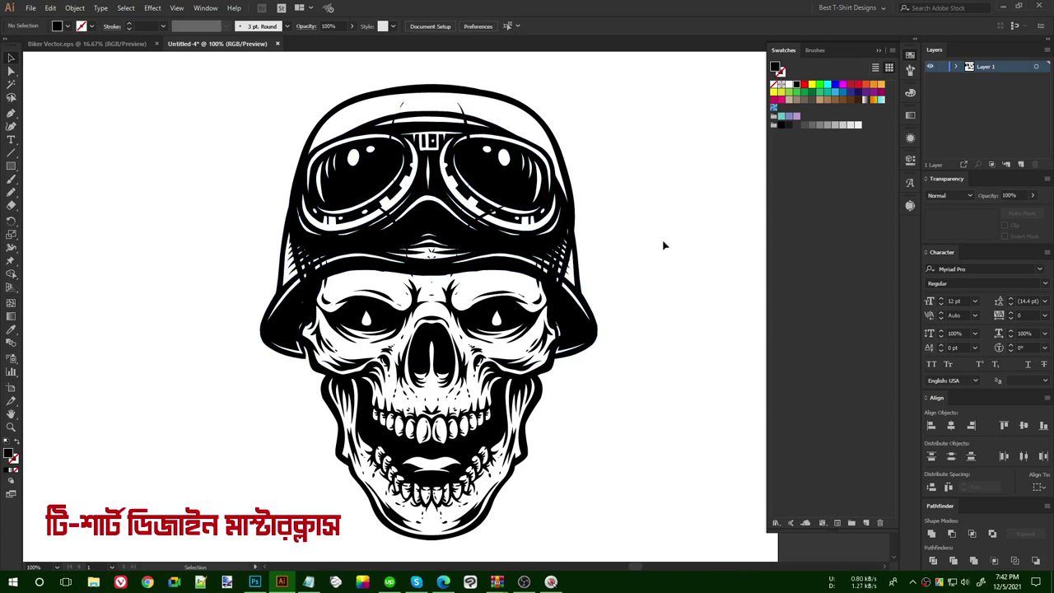
click(582, 324)
click(850, 84)
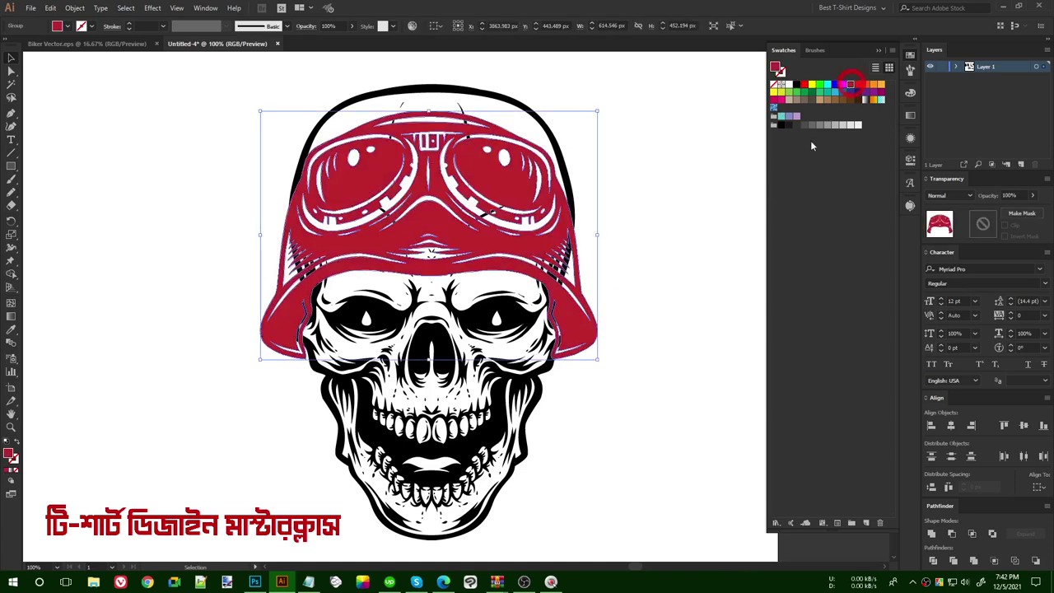
click(586, 360)
Check both helmet flaps against the skull's cheekbones and scale the helmet slightly narrower about its centre.
key(alt)
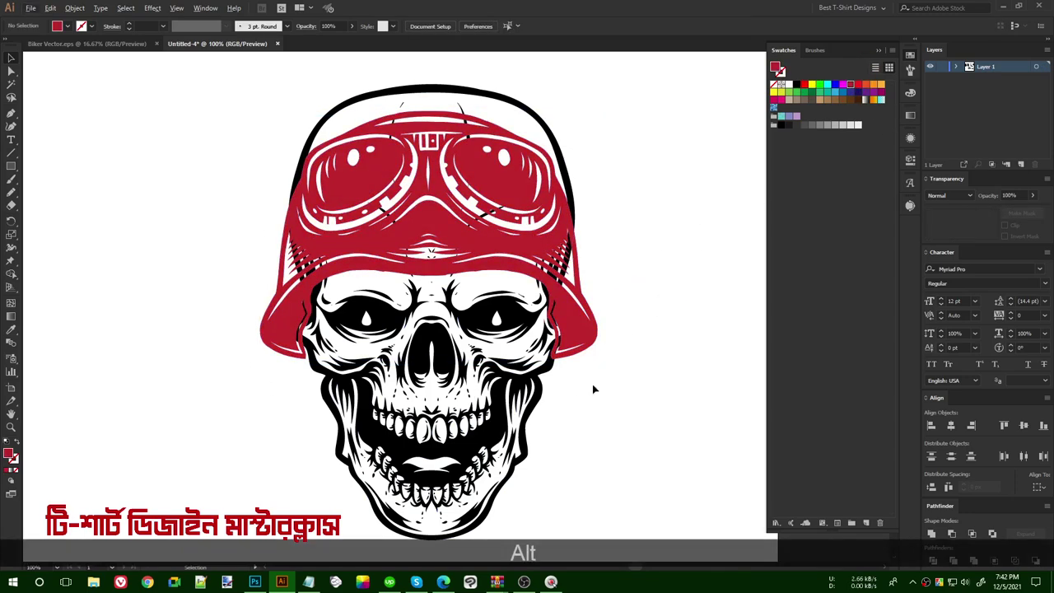
scroll(557, 367, up, 10)
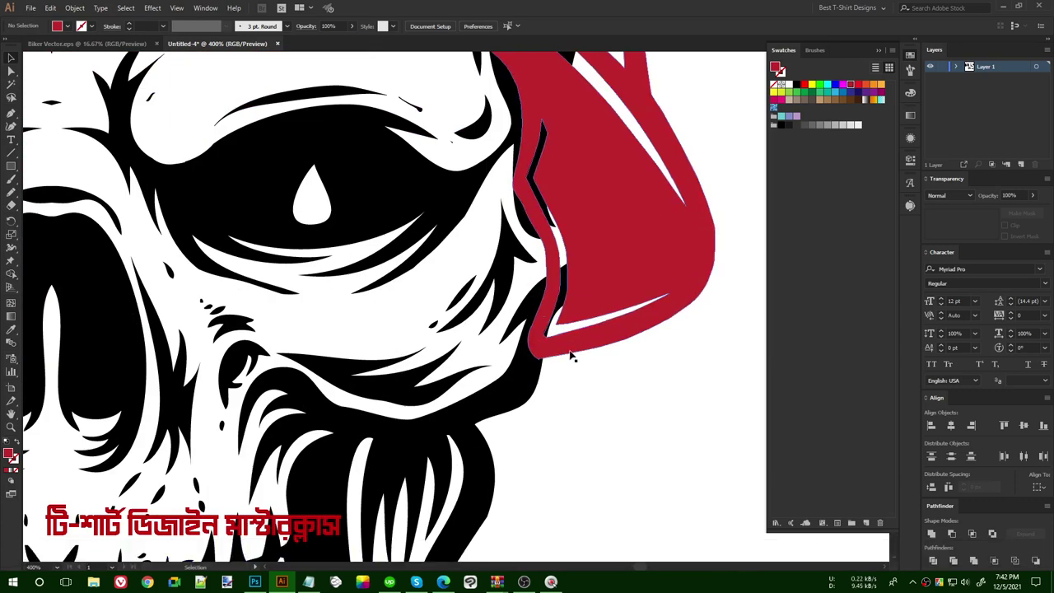
scroll(550, 348, down, 5)
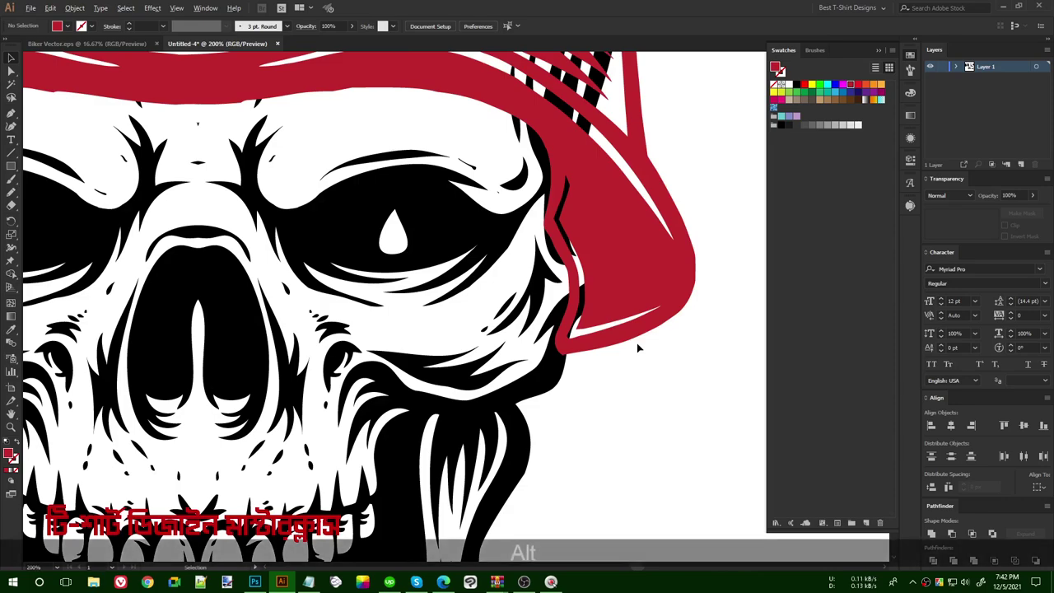
scroll(216, 349, up, 5)
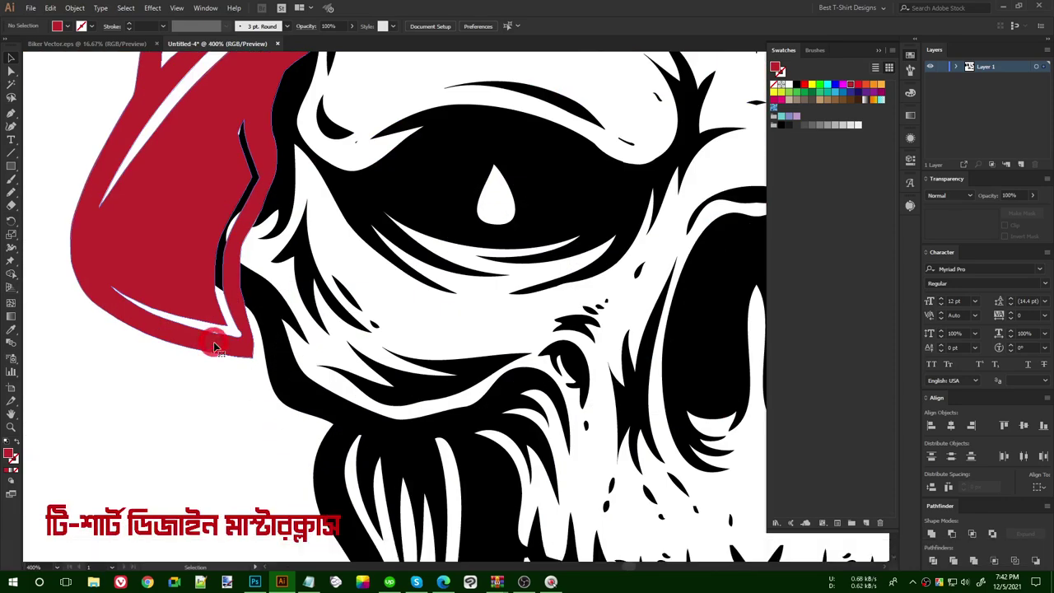
click(218, 353)
scroll(219, 353, down, 3)
drag(142, 103, 152, 105)
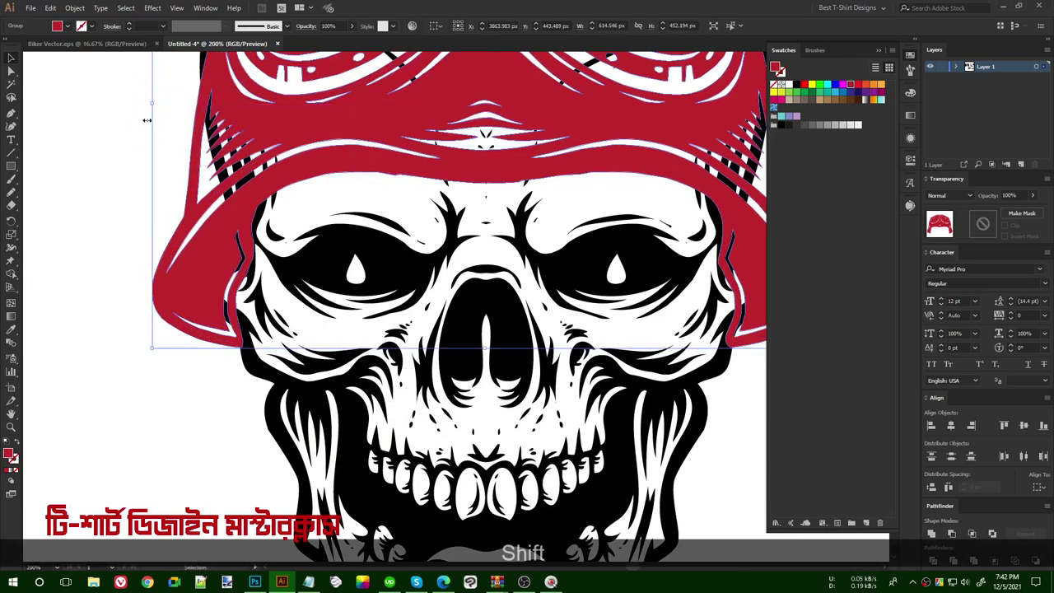
scroll(132, 240, down, 1)
click(624, 400)
scroll(624, 401, down, 1)
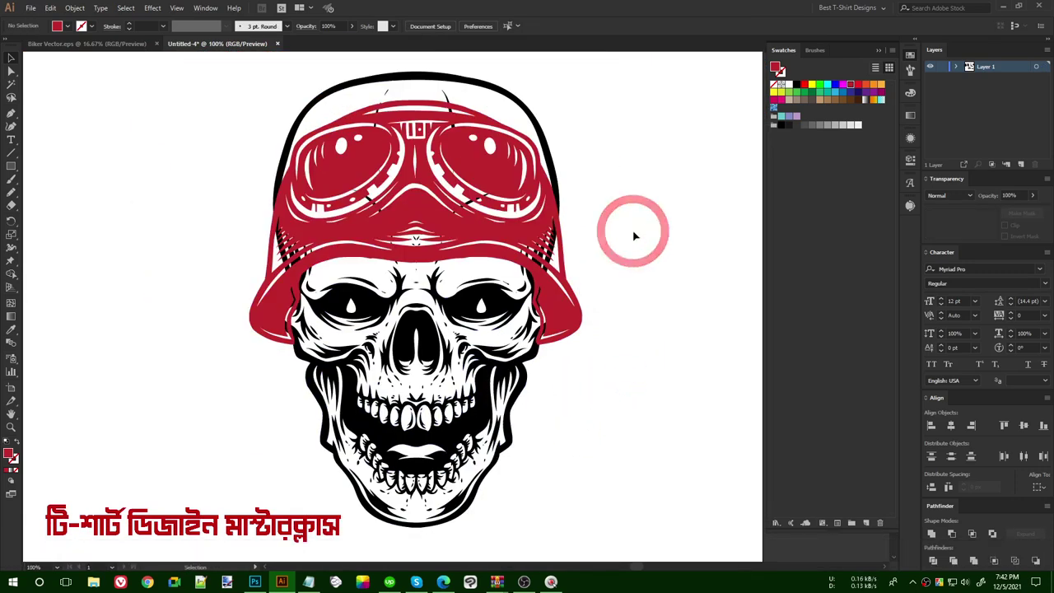
Examine where the skull's outline and cranium lines extend past the helmet's crown and flaps.
scroll(631, 229, down, 2)
scroll(501, 219, up, 1)
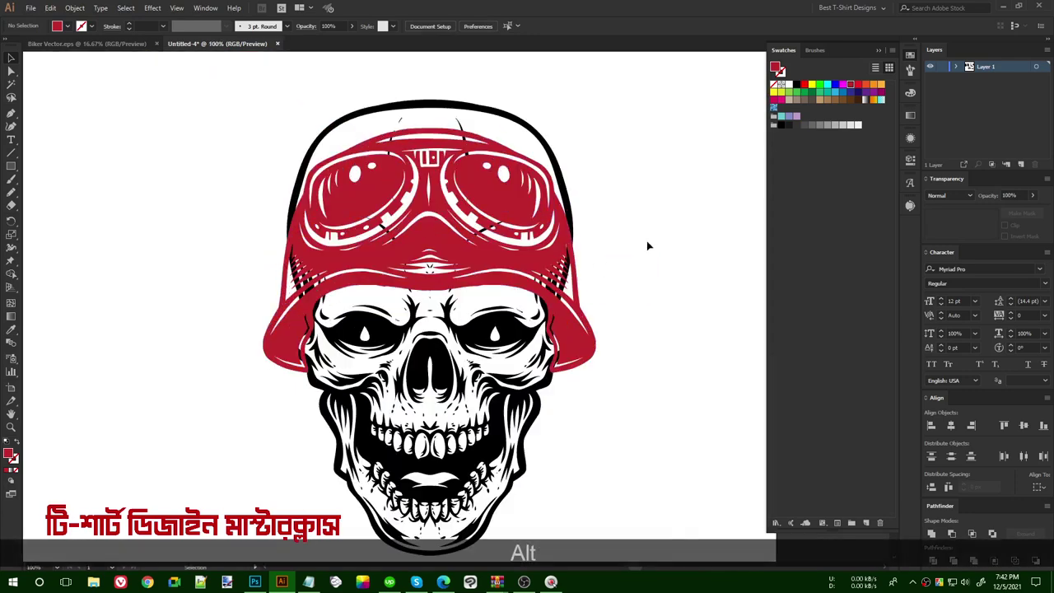
click(542, 137)
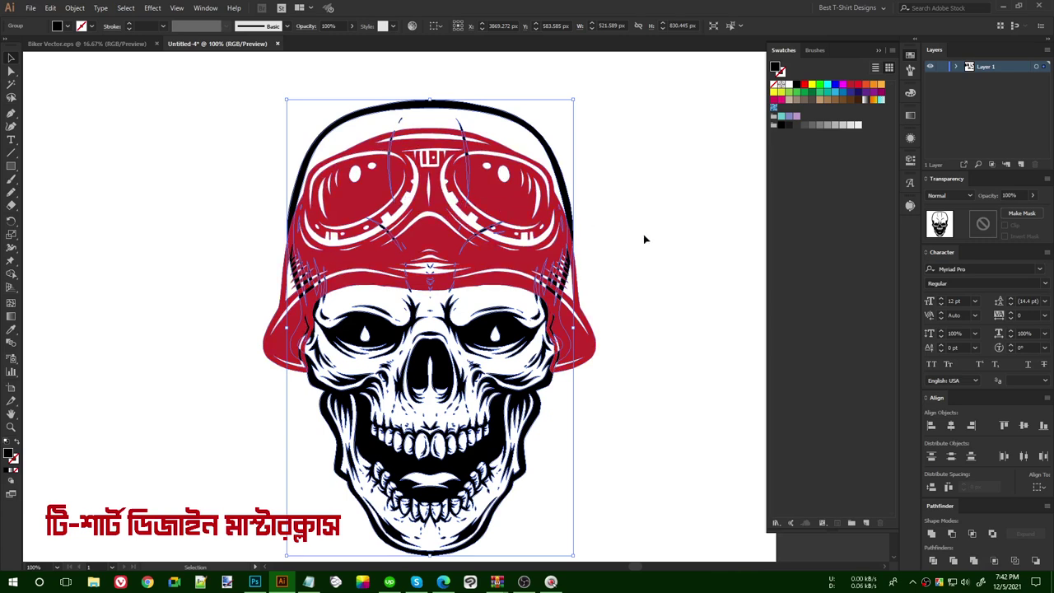
click(641, 384)
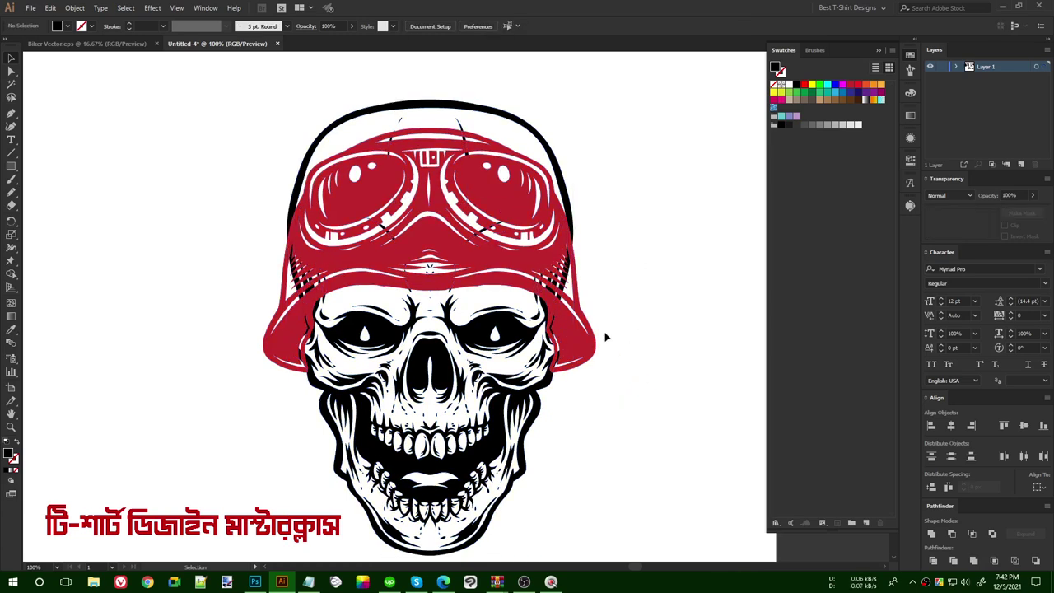
click(556, 158)
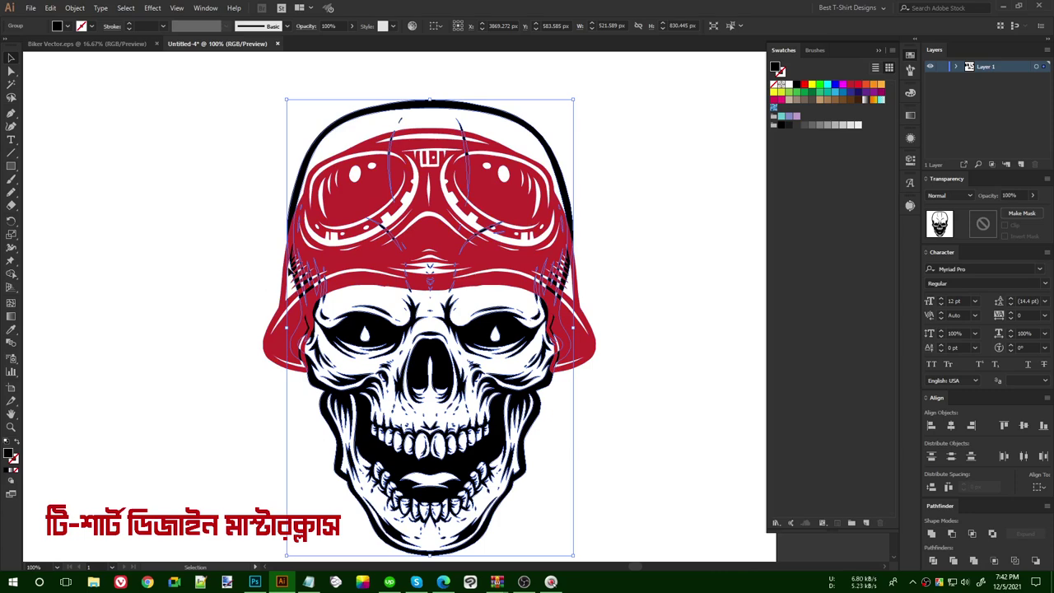
alt+scroll(583, 369, up, 3)
alt+scroll(584, 370, down, 5)
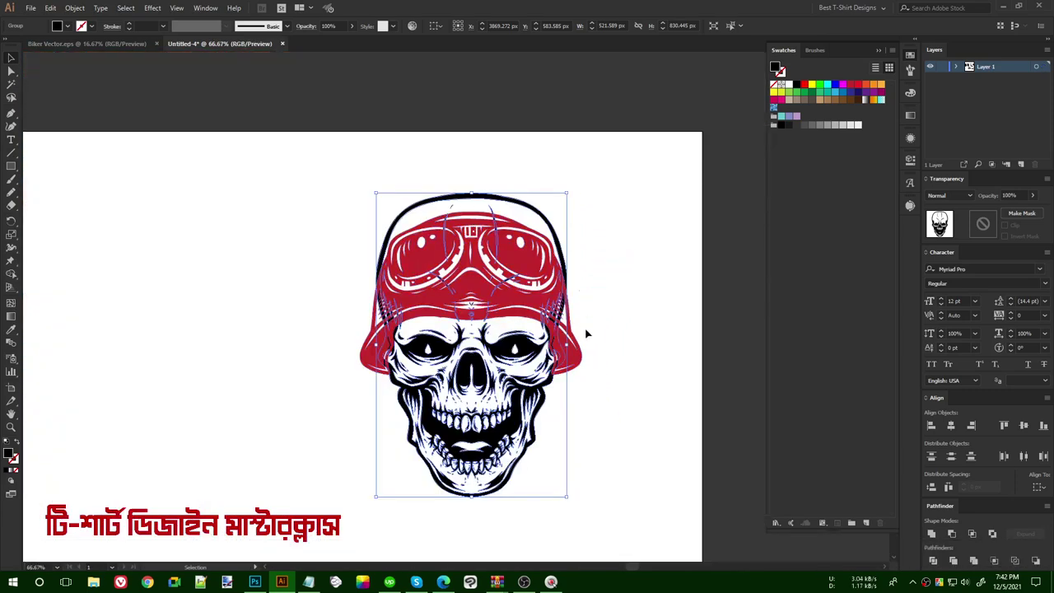
click(588, 323)
alt+scroll(577, 365, up, 3)
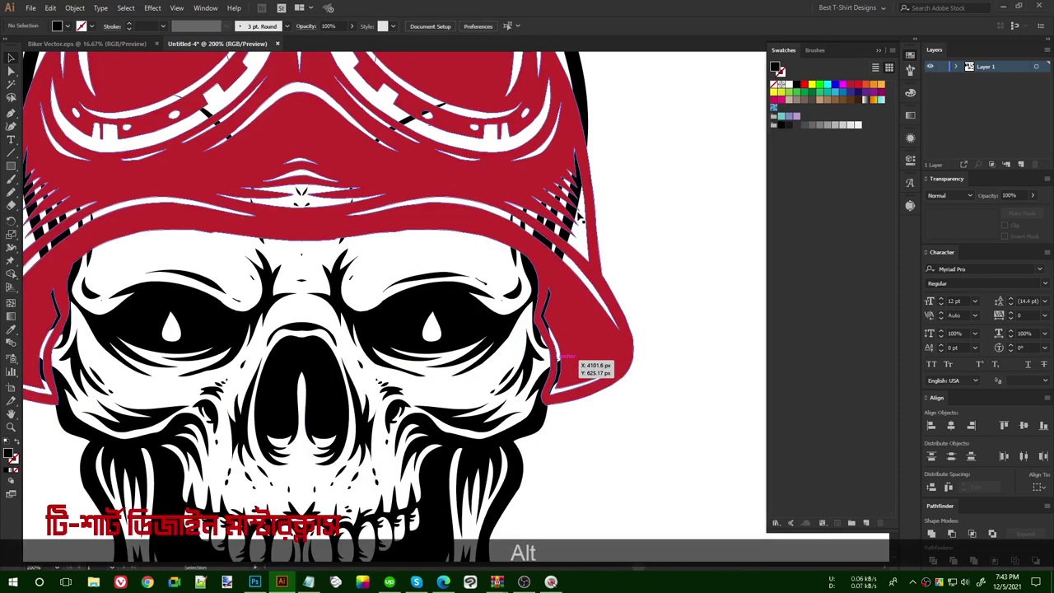
Add an opacity mask to the skull artwork with clipping off, and open the mask for editing.
click(595, 99)
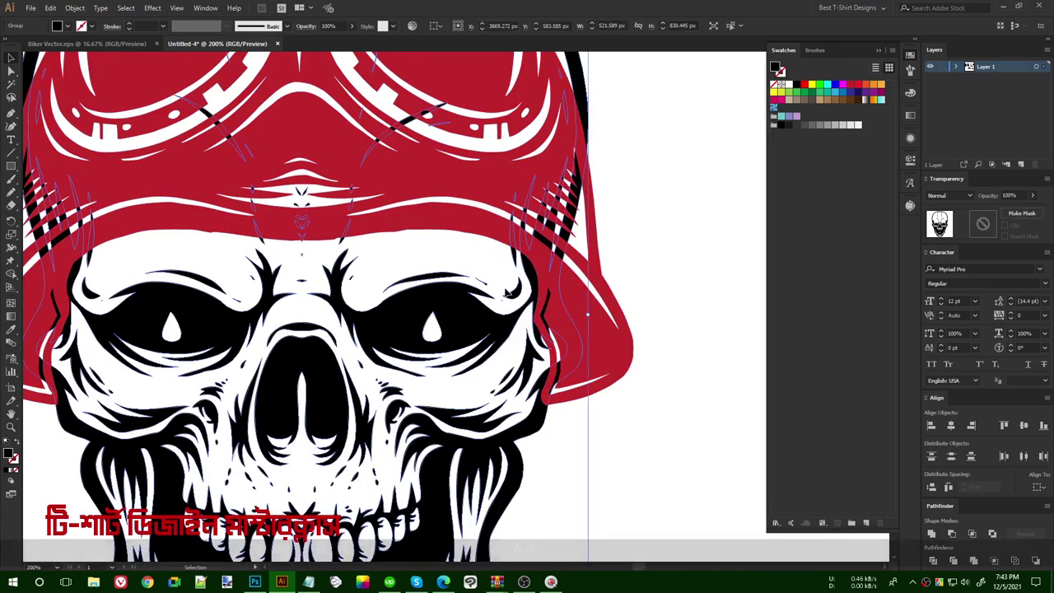
alt+scroll(513, 290, down, 2)
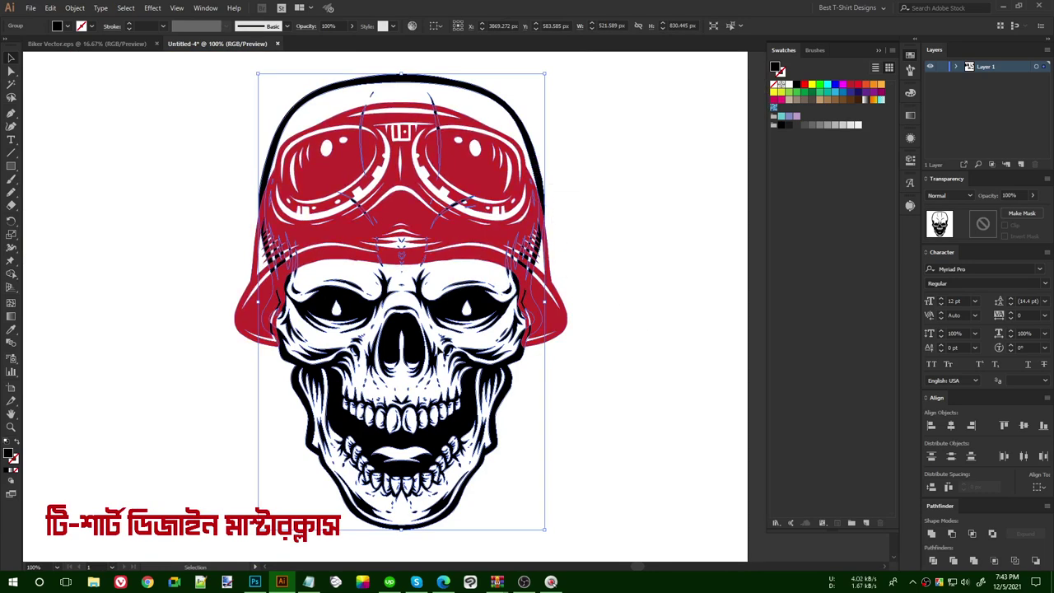
double_click(986, 224)
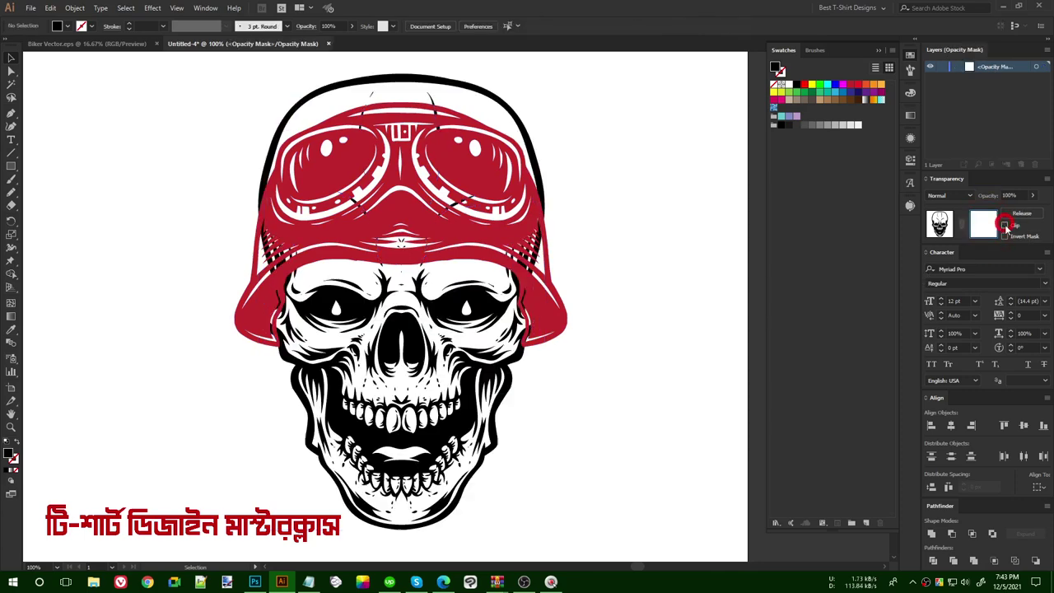
Start a black-filled Pen path in the mask at the right flap's lower tip and trace its inner edge up toward the brim.
scroll(550, 341, up, 4)
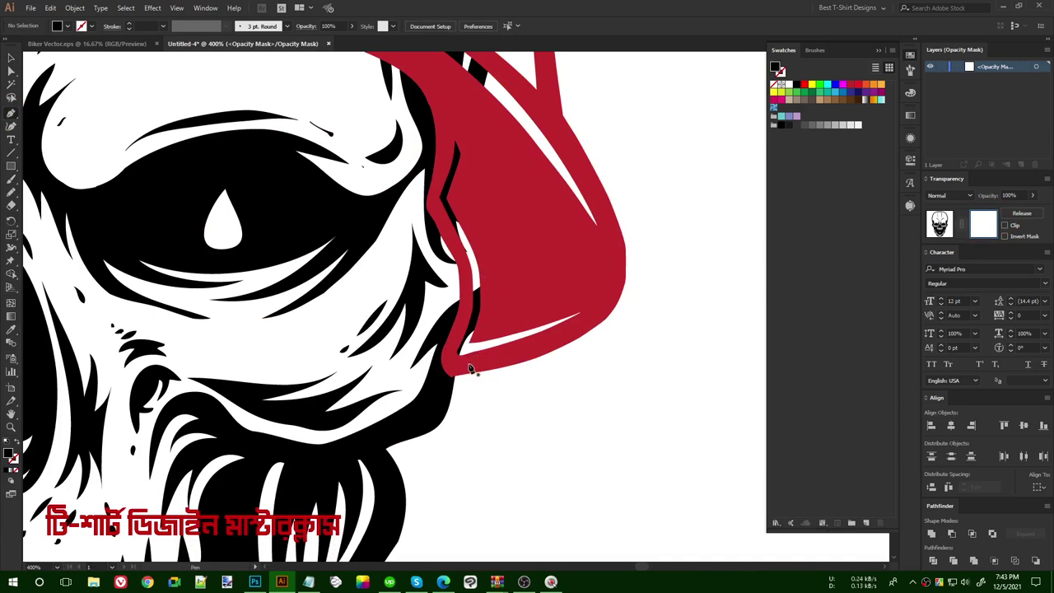
drag(471, 368, 446, 356)
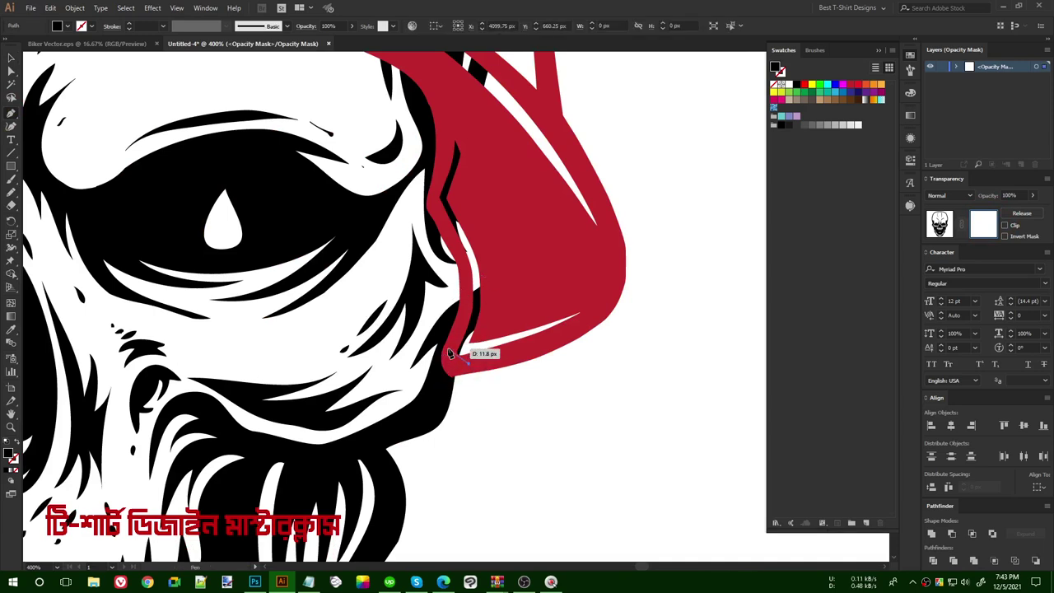
key(ctrl+z)
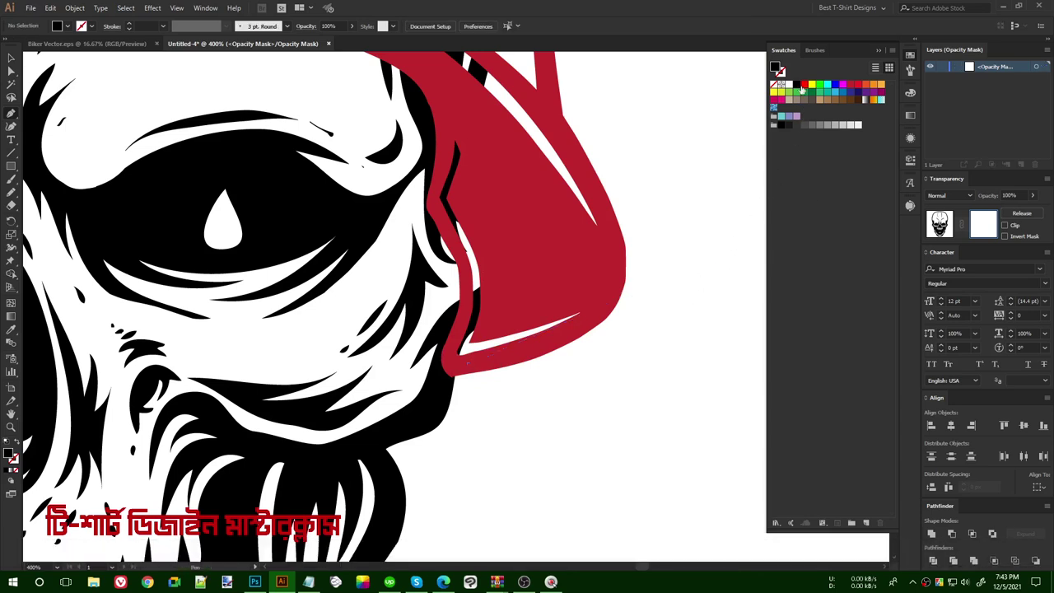
drag(487, 363, 458, 367)
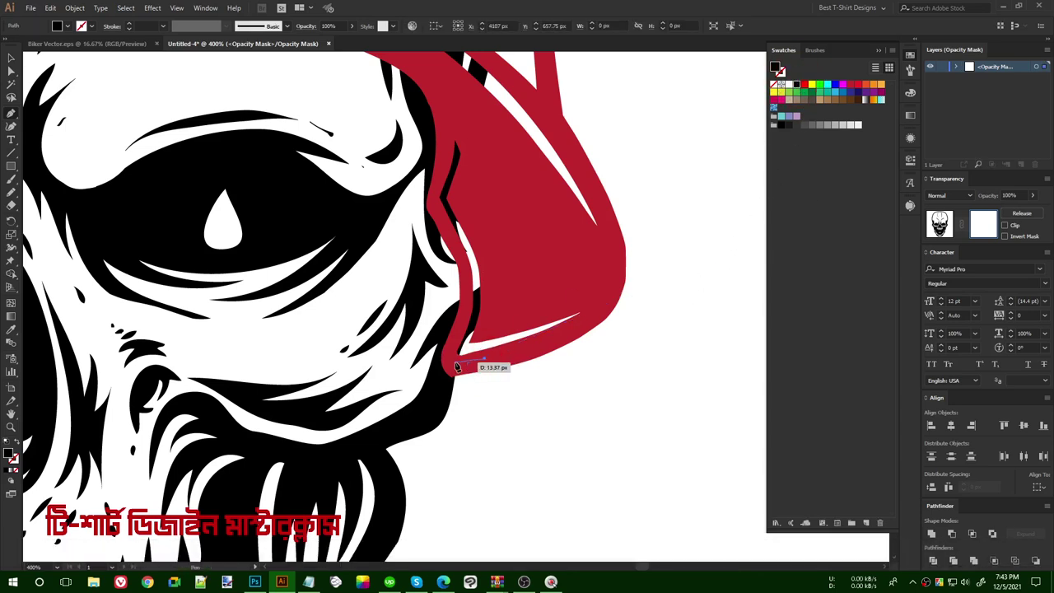
click(467, 286)
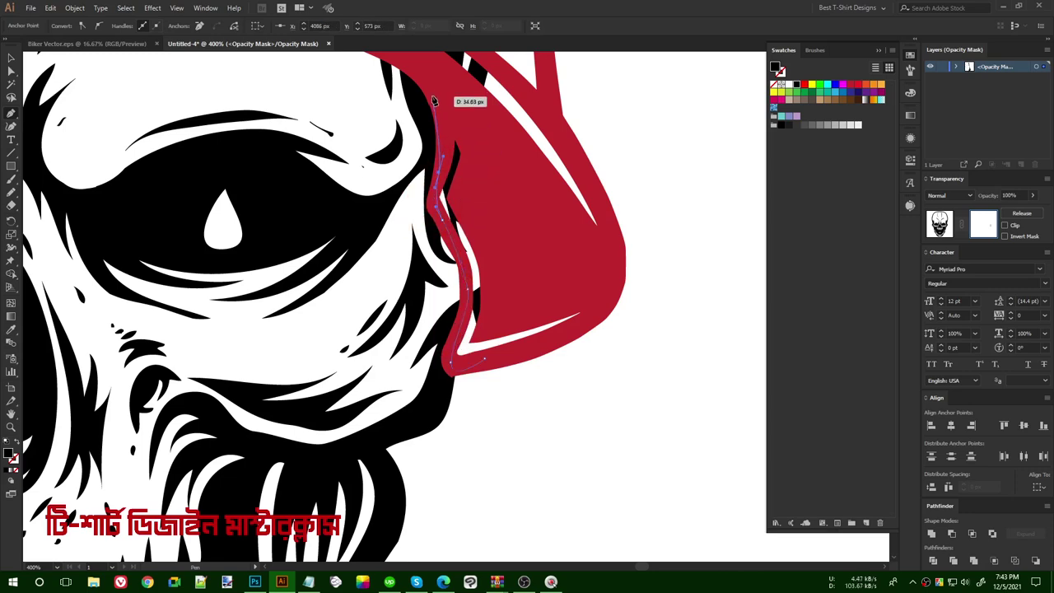
drag(425, 81, 410, 66)
key(space)
drag(521, 191, 673, 376)
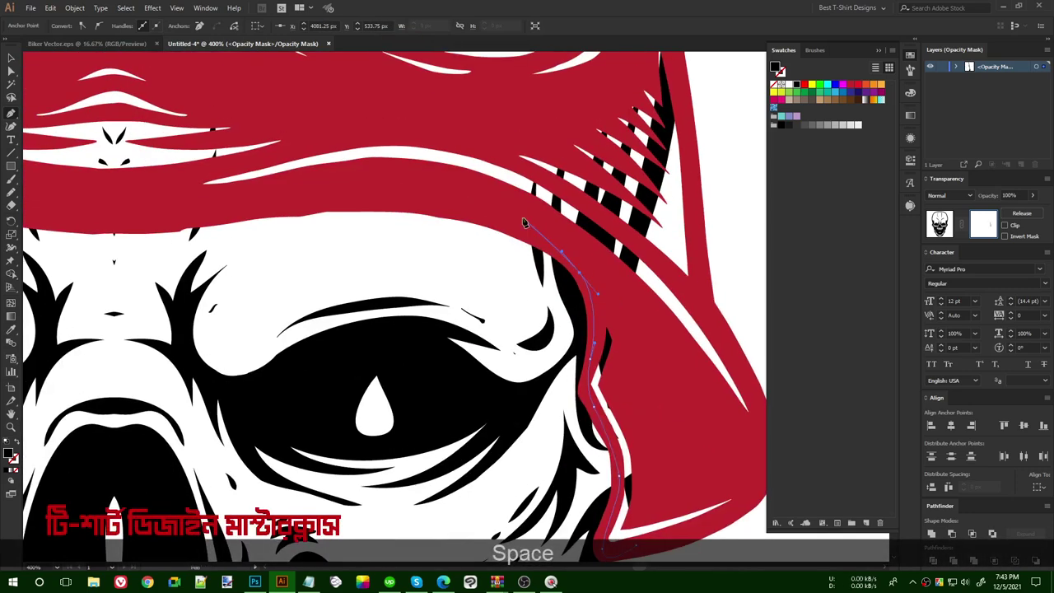
Continue the mask path along the helmet brim's lower edge, from right to left across the skull's forehead.
drag(496, 220, 426, 202)
mouse_move(283, 204)
mouse_down()
mouse_move(95, 222)
mouse_move(429, 241)
mouse_move(272, 214)
mouse_up()
key(space)
drag(209, 212, 120, 228)
key(space)
drag(214, 284, 369, 285)
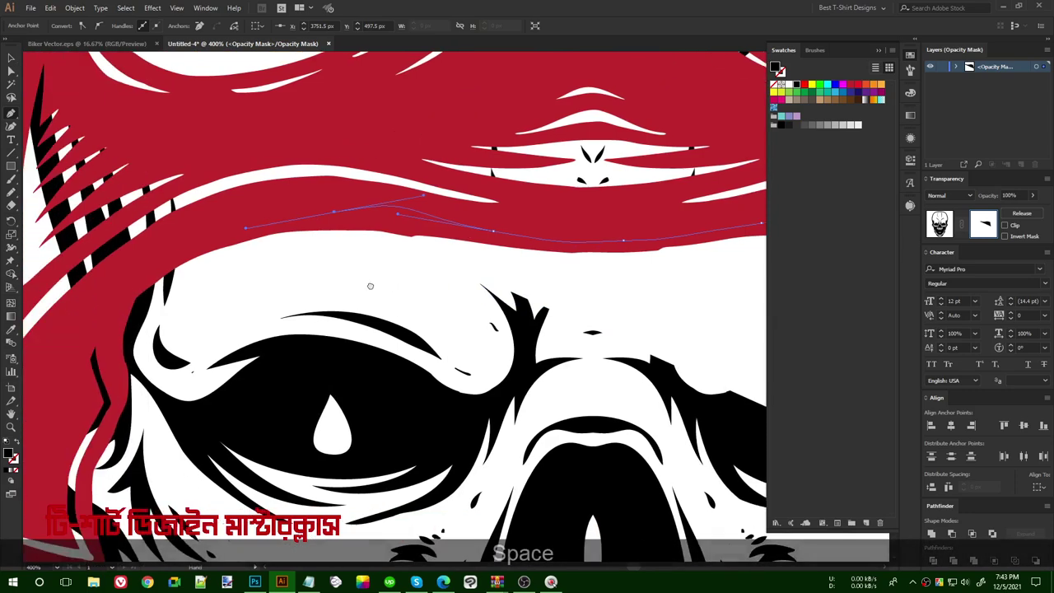
Trace the mask path down the inner edge of the left helmet flap and end in a corner at its lower tip.
drag(180, 275, 155, 294)
drag(147, 335, 145, 361)
drag(151, 404, 285, 204)
key(space)
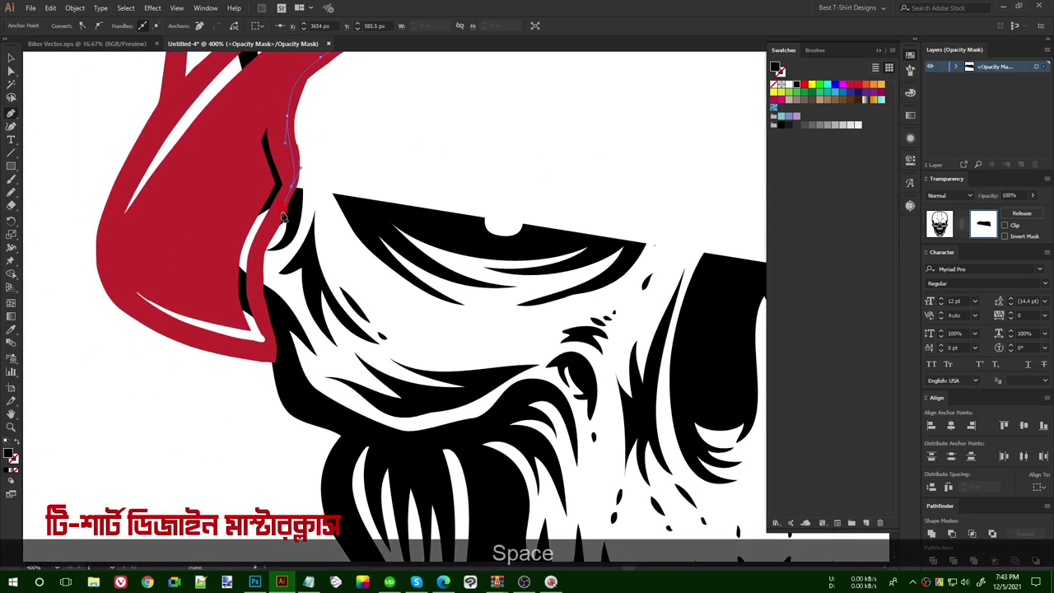
scroll(258, 250, up, 1)
drag(262, 354, 264, 374)
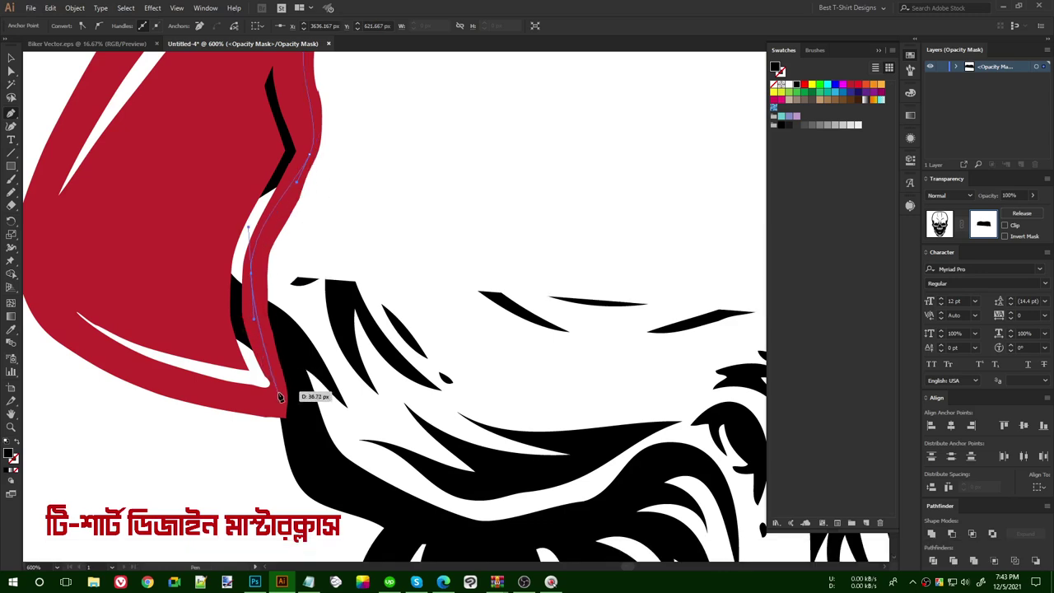
drag(280, 415, 280, 417)
alt+click(279, 398)
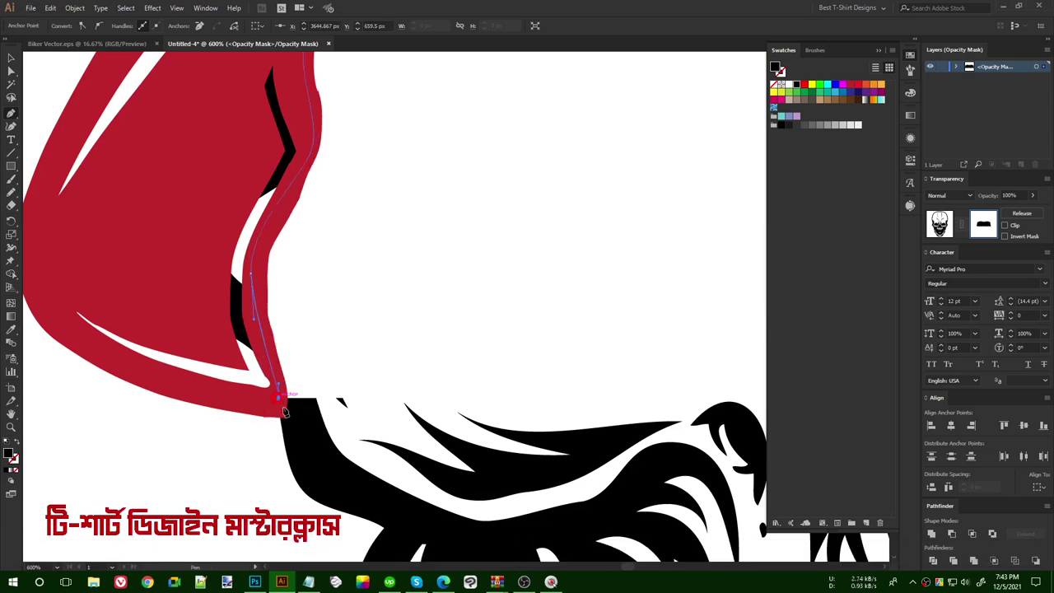
Run the mask path loosely around the helmet's left outside and up over the left half of the skull's crown.
alt+scroll(289, 395, down, 4)
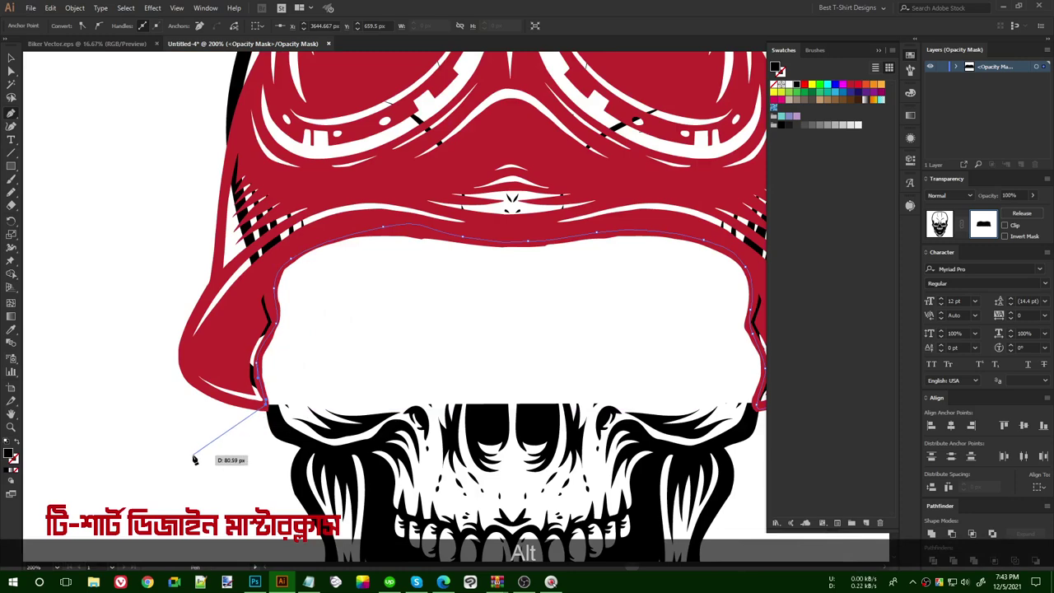
click(191, 453)
drag(123, 372, 136, 309)
alt+scroll(134, 307, down, 1)
scroll(134, 306, up, 2)
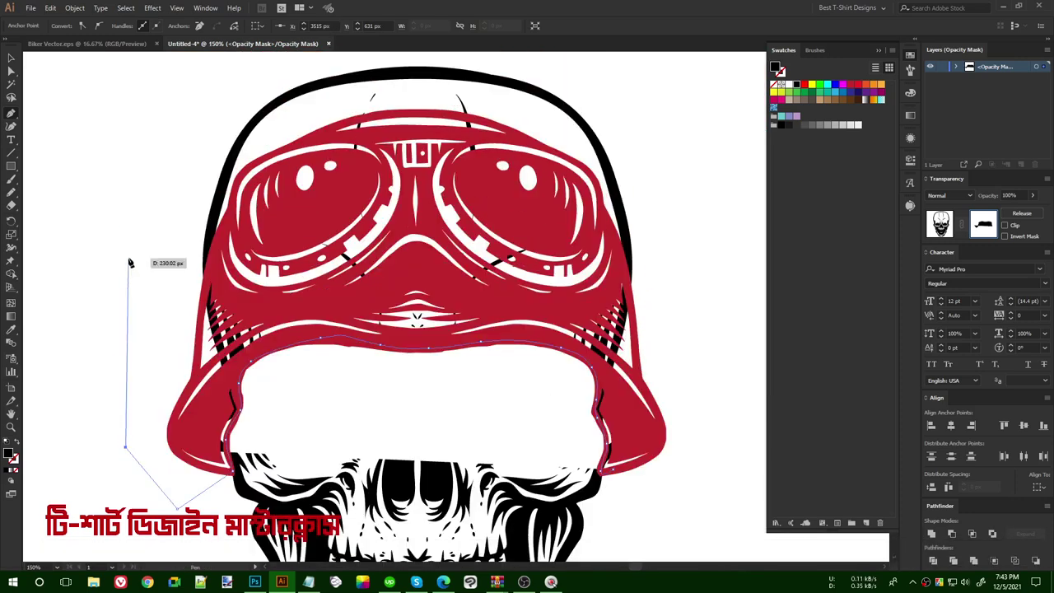
click(129, 258)
scroll(134, 248, up, 2)
click(141, 232)
click(221, 144)
click(363, 115)
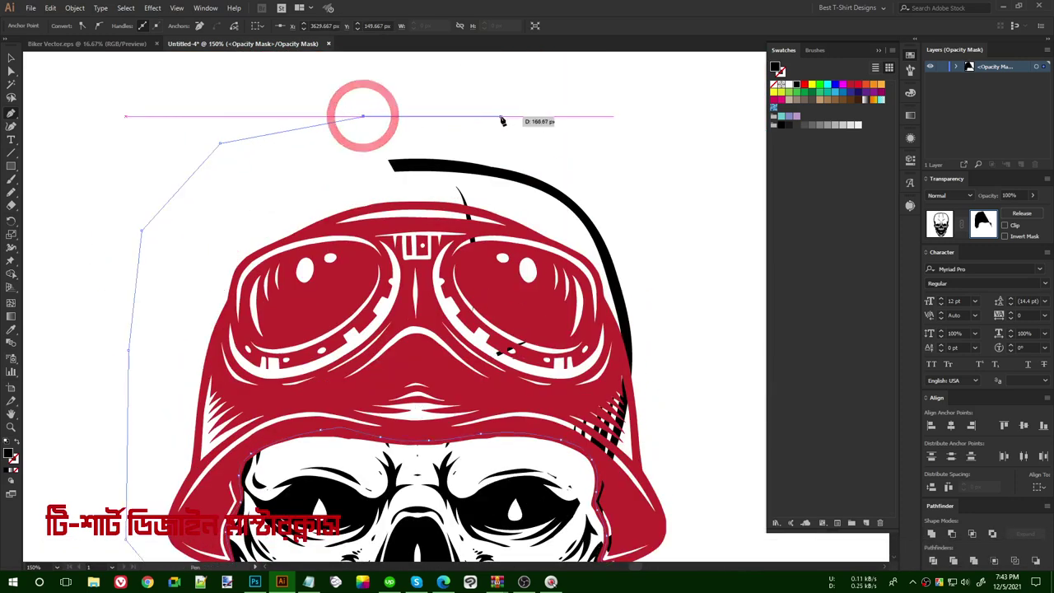
Carry the mask path over the crown and down the helmet's right outside, and close it at the right flap's tip.
click(497, 117)
click(592, 142)
click(714, 225)
click(722, 340)
scroll(710, 441, down, 4)
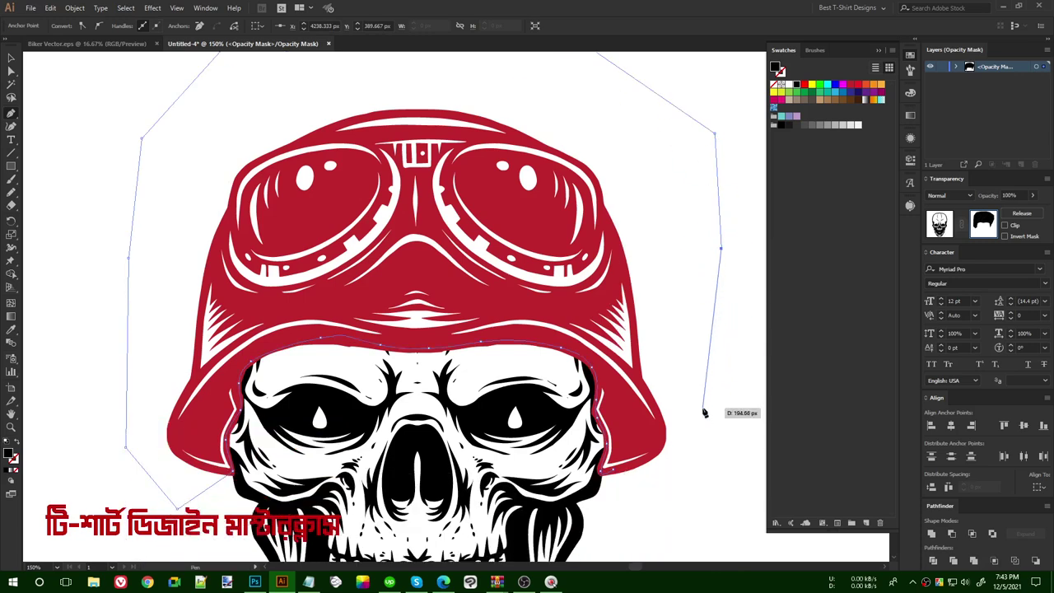
click(704, 430)
click(648, 433)
click(616, 410)
key(v)
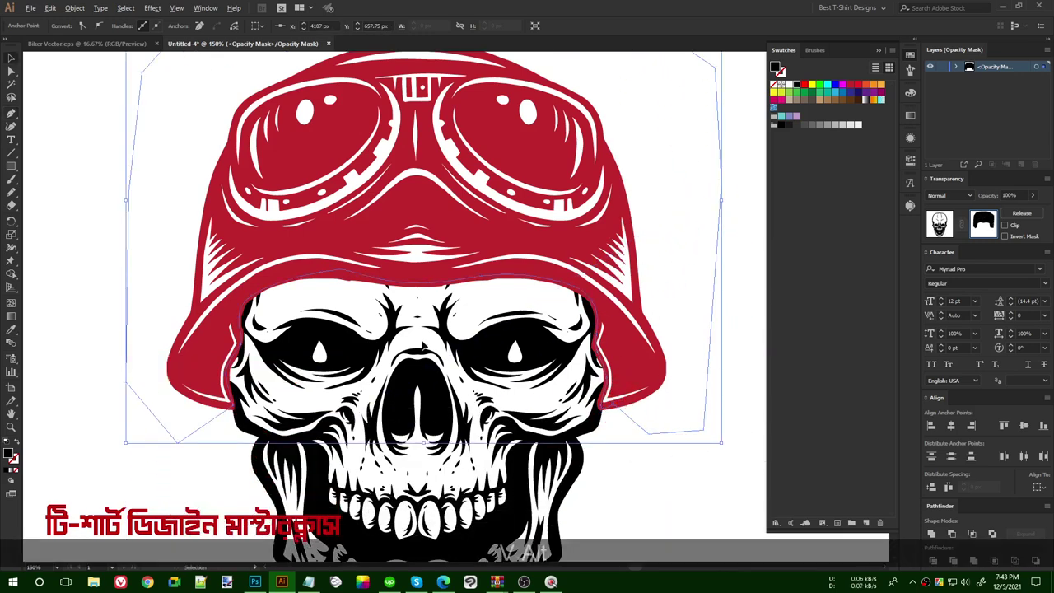
Check the traced mask shape around the helmet, and return from the opacity mask to the skull artwork.
scroll(544, 343, down, 3)
click(593, 329)
scroll(522, 257, up, 1)
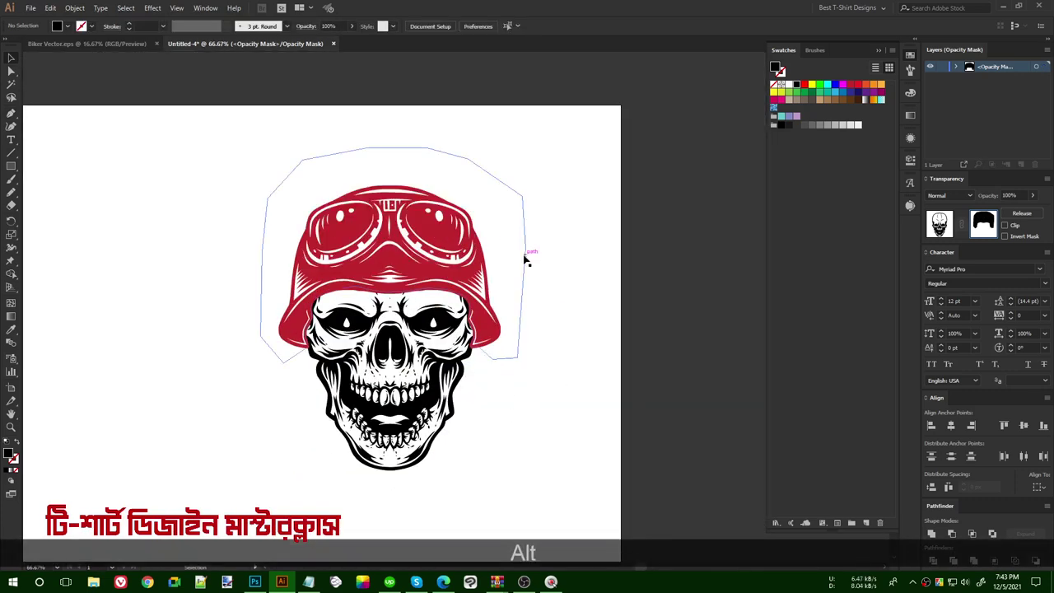
click(527, 254)
drag(248, 241, 494, 307)
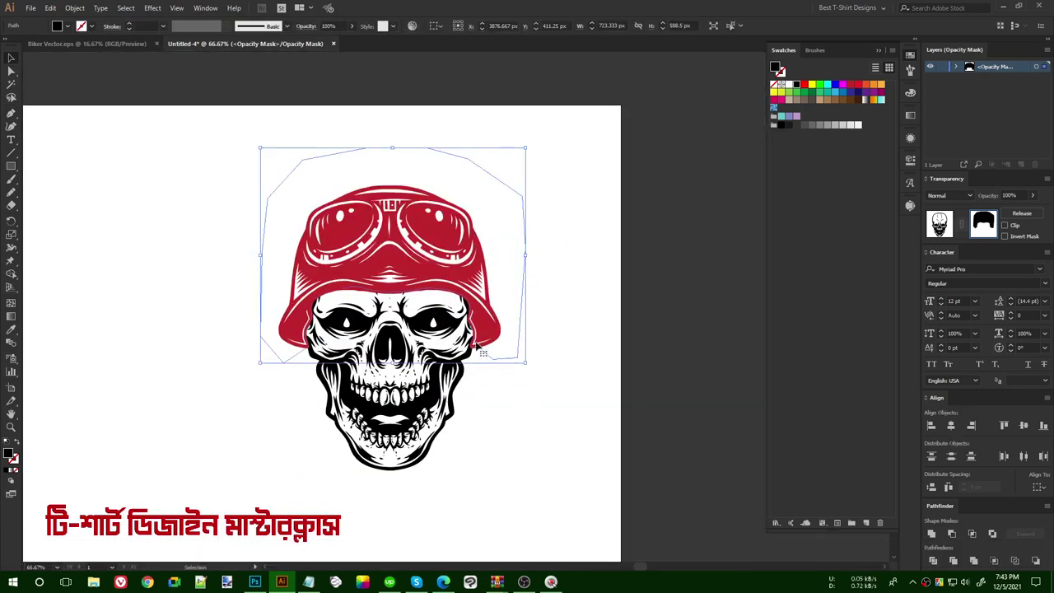
click(940, 225)
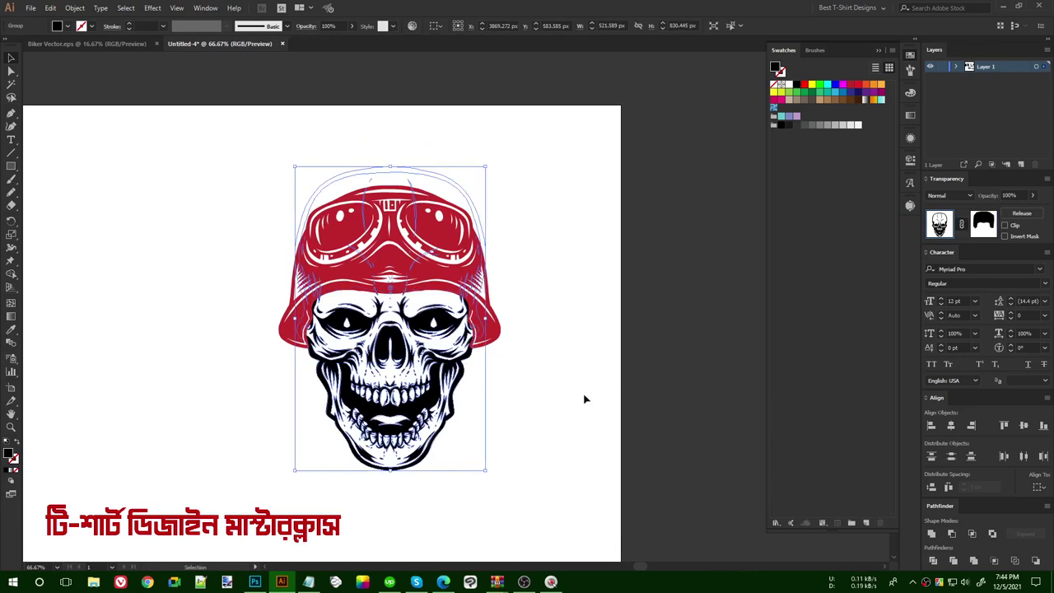
Fill the dark red helmet with black.
click(545, 396)
click(493, 325)
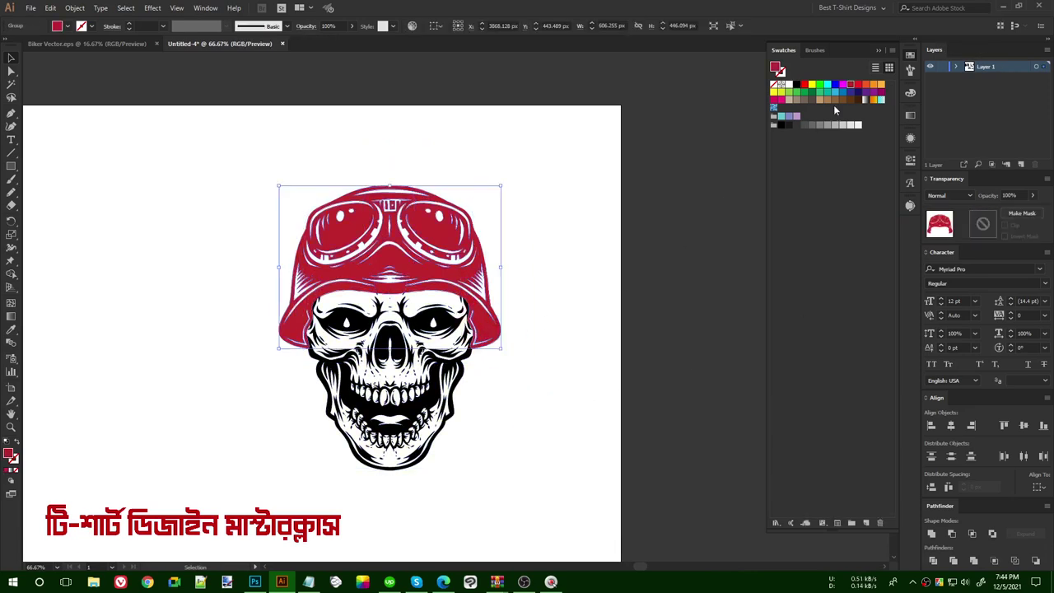
click(617, 353)
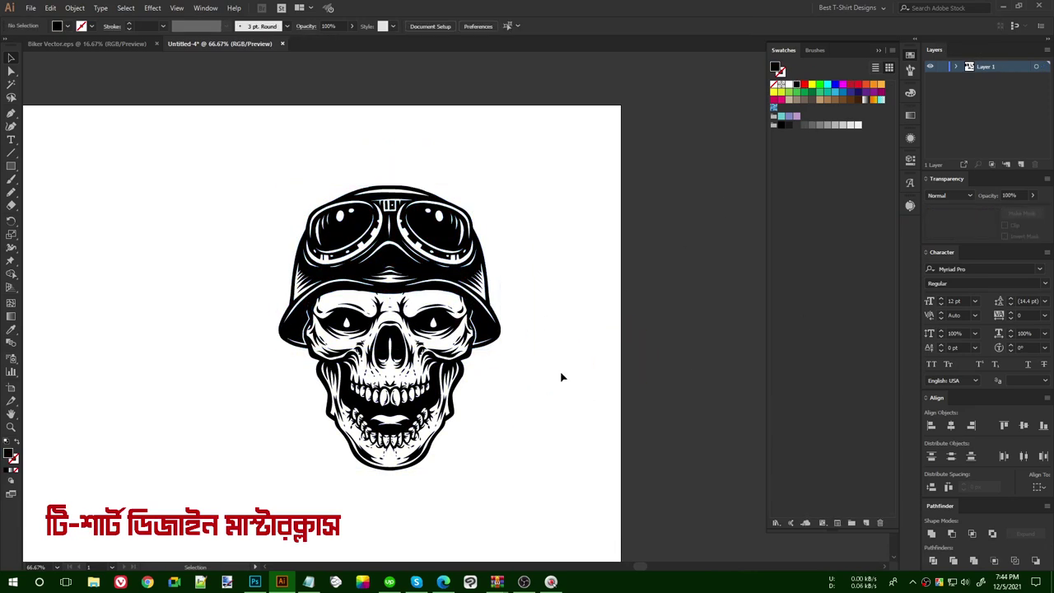
Reopen the skull's opacity mask and cut the traced shape out of it.
alt+scroll(642, 404, up, 2)
scroll(610, 358, down, 1)
click(486, 400)
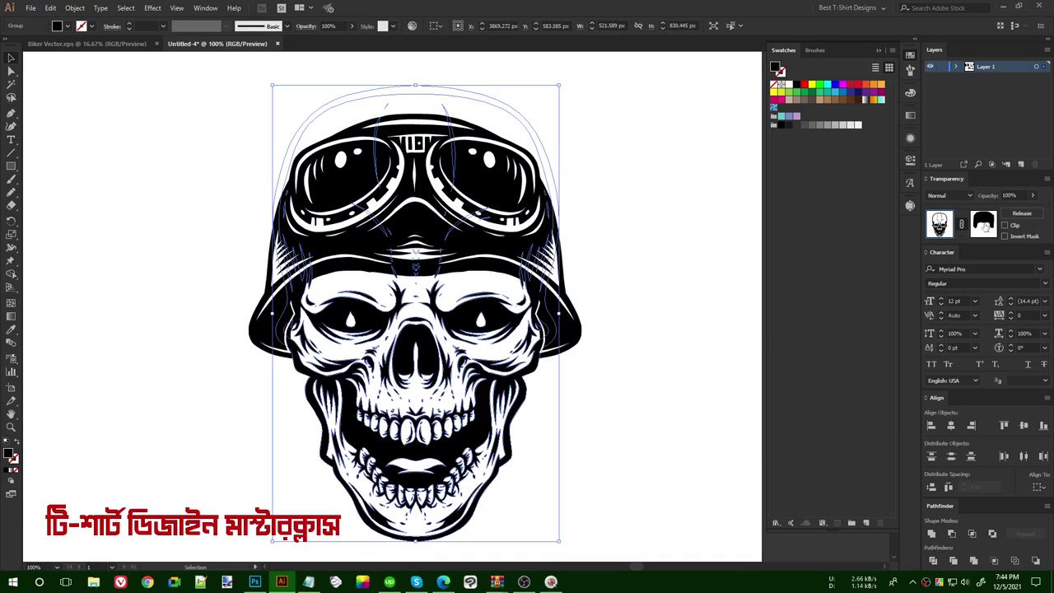
click(983, 223)
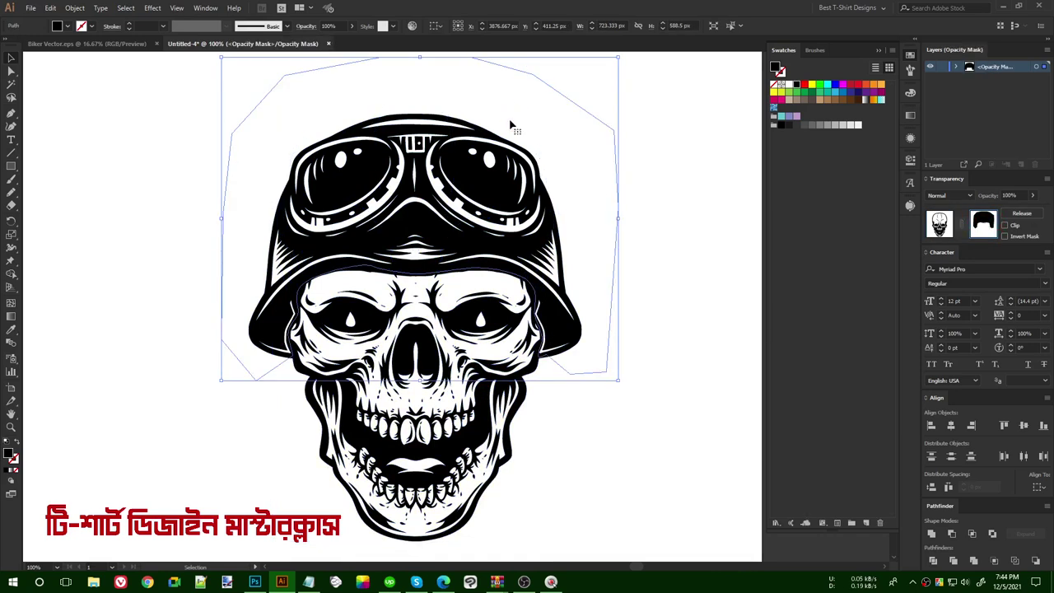
key(ctrl+x)
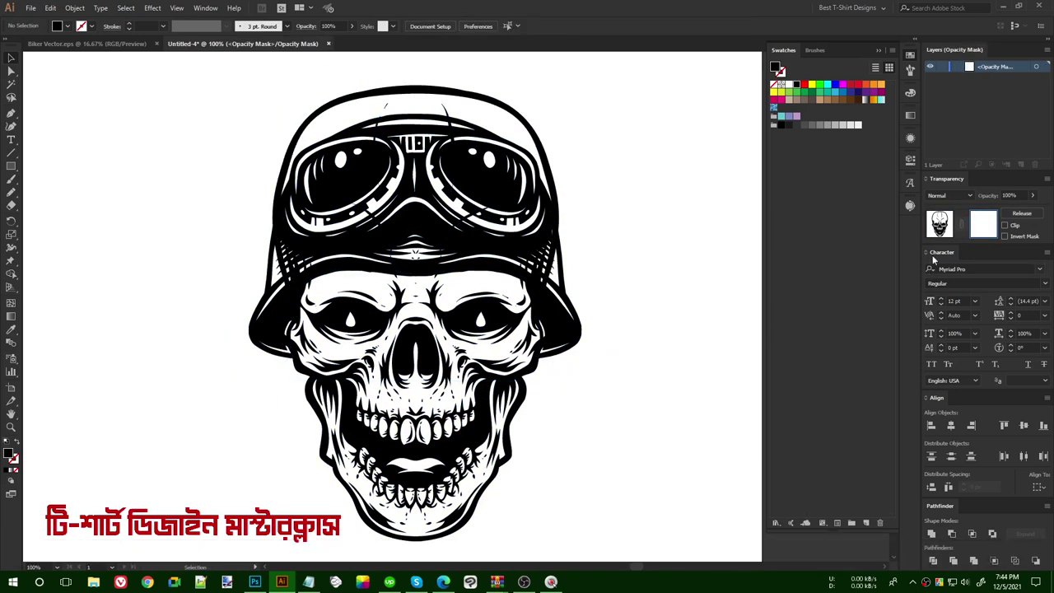
Leave the opacity mask and paste the cut shape in place in front of the normal artwork.
click(940, 223)
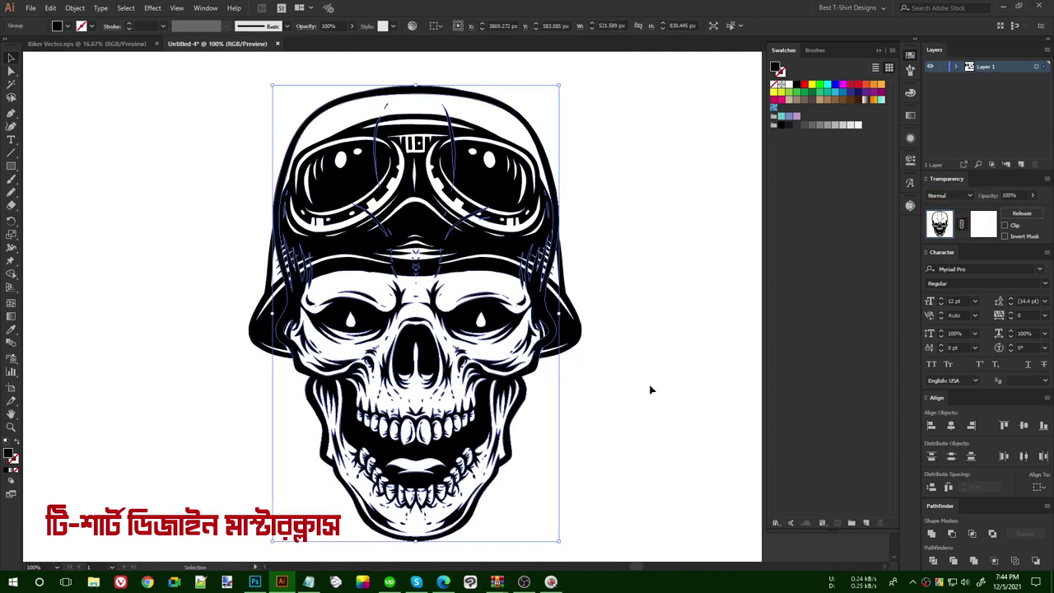
key(ctrl+f)
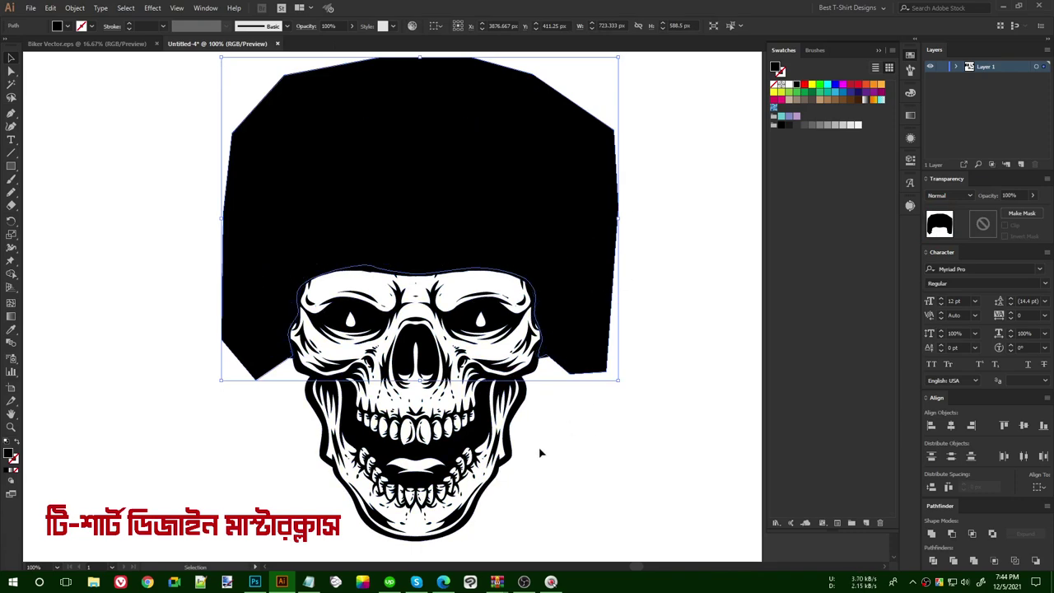
click(565, 449)
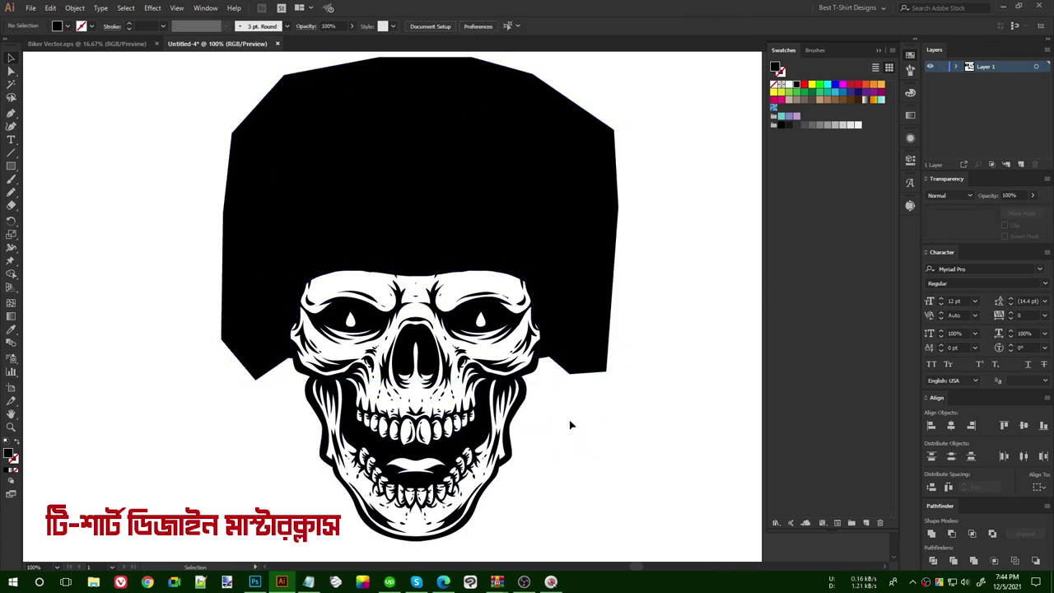
Subtract the black traced mask shape from the skull artwork as a compound shape with Minus Front.
click(581, 364)
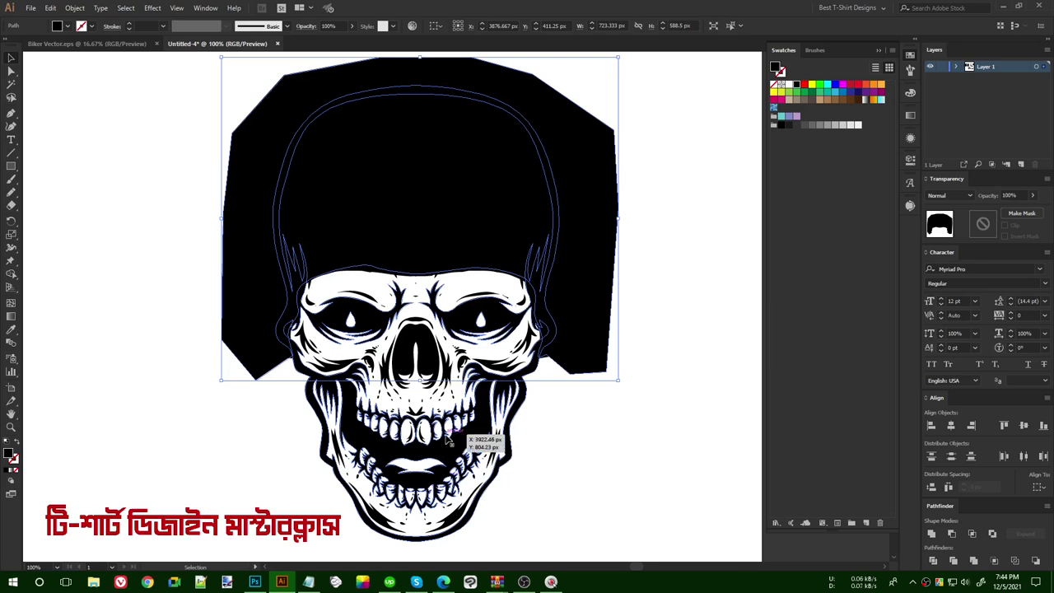
shift+click(488, 434)
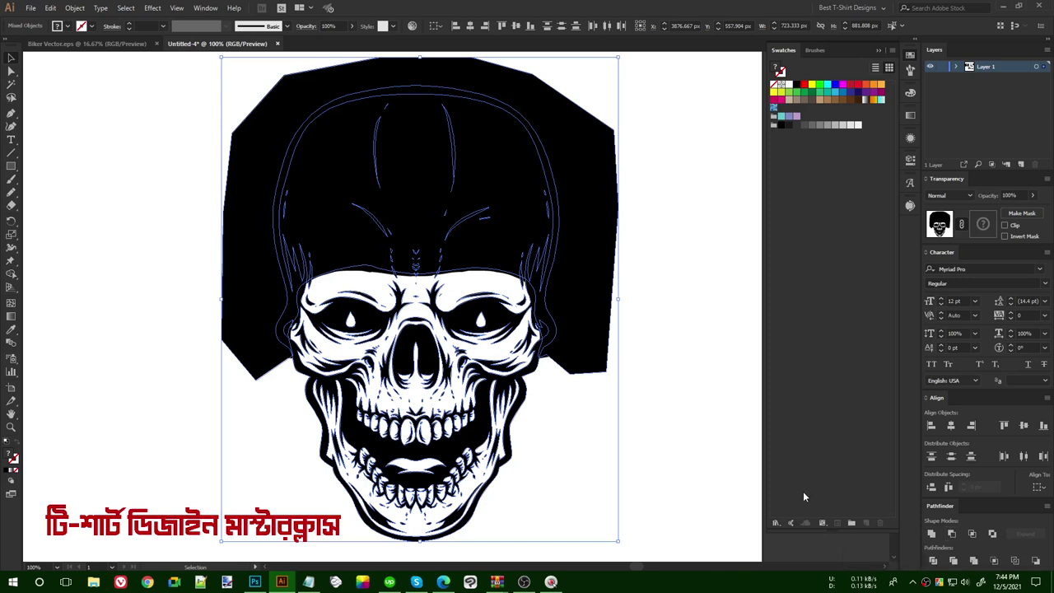
key(alt)
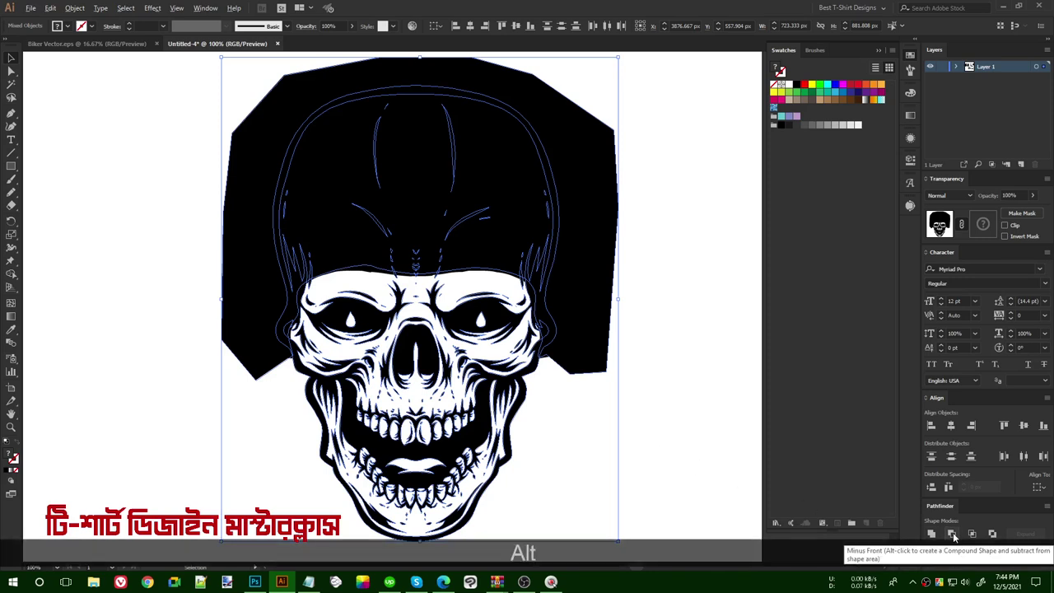
alt+click(952, 534)
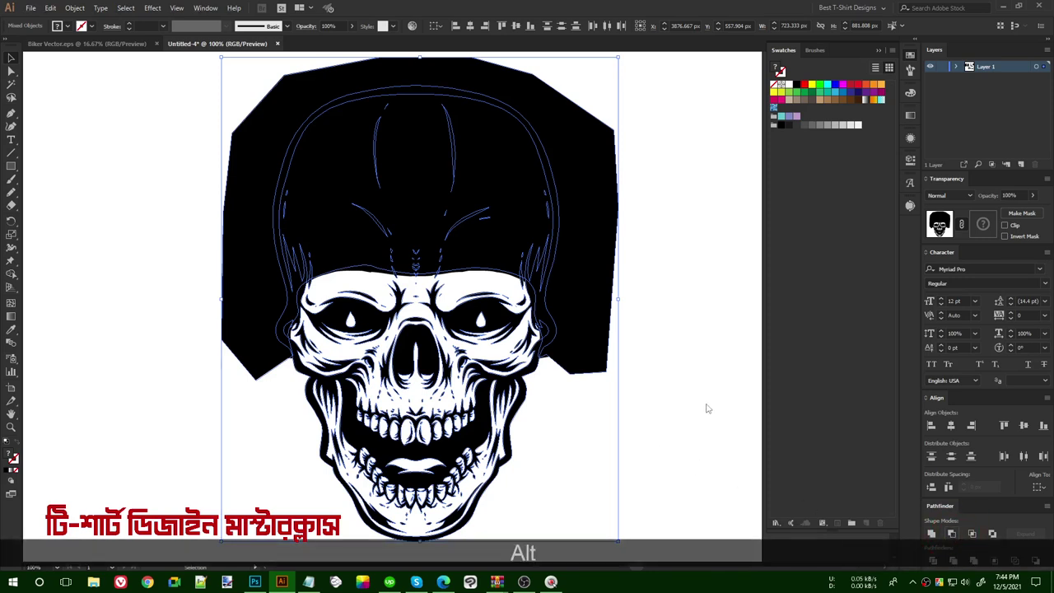
scroll(379, 119, up, 2)
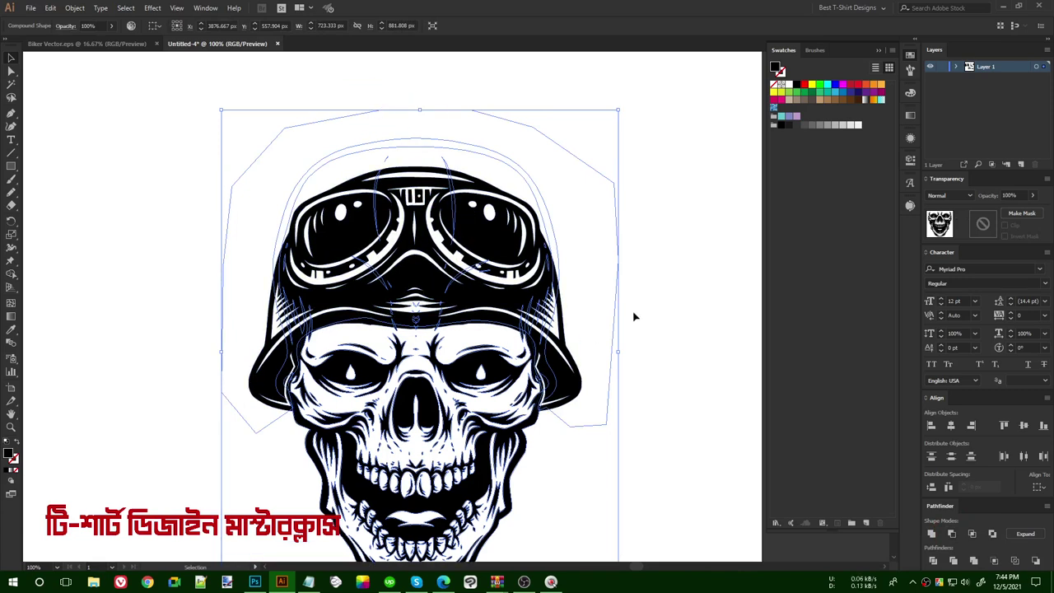
scroll(621, 310, down, 1)
Expand the appearance of the skull's compound shape and deselect it.
click(76, 8)
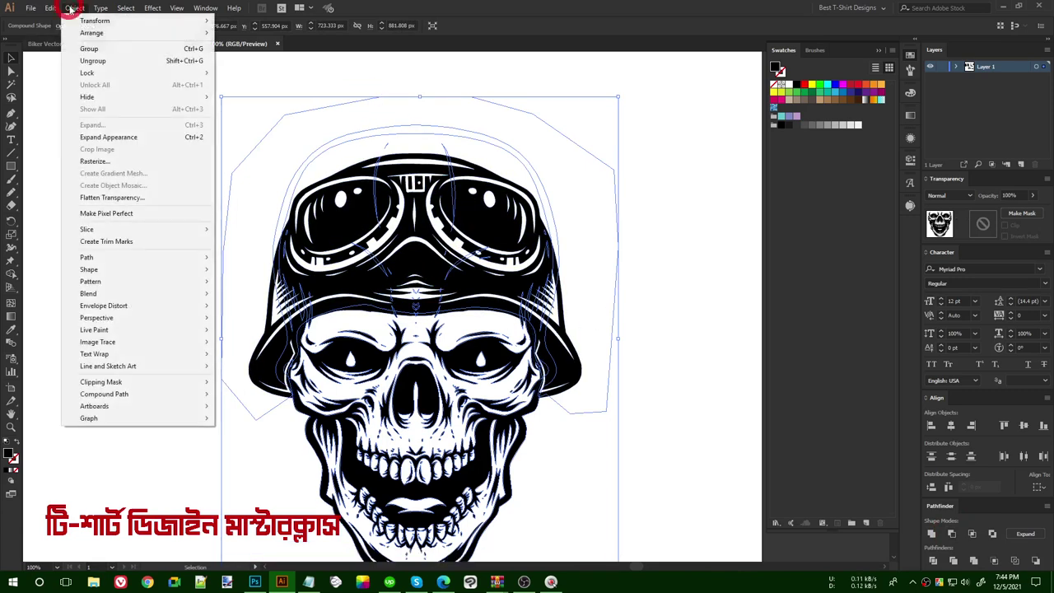
click(108, 137)
click(637, 430)
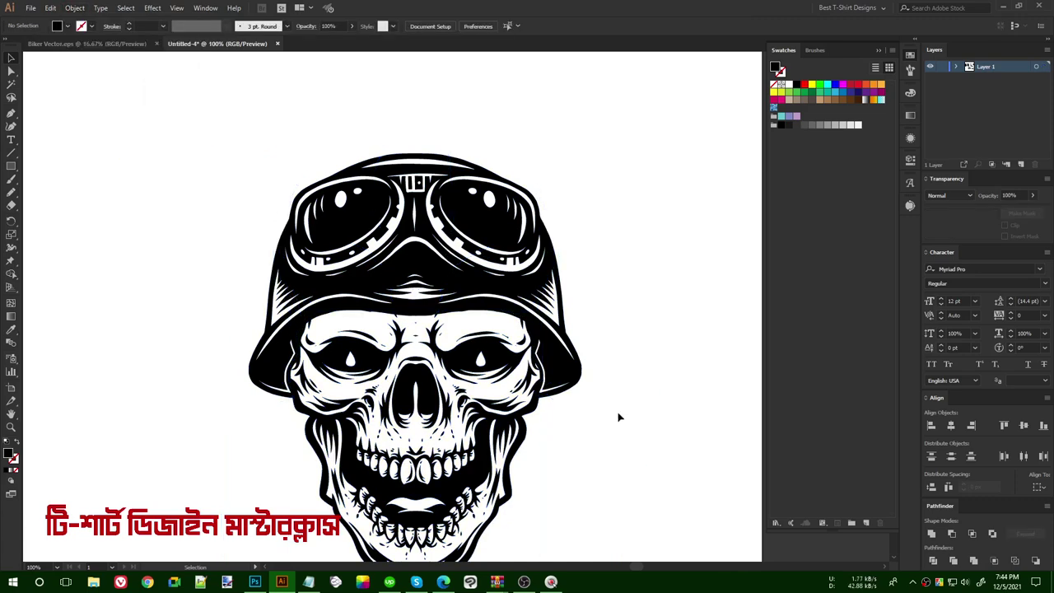
scroll(635, 430, down, 1)
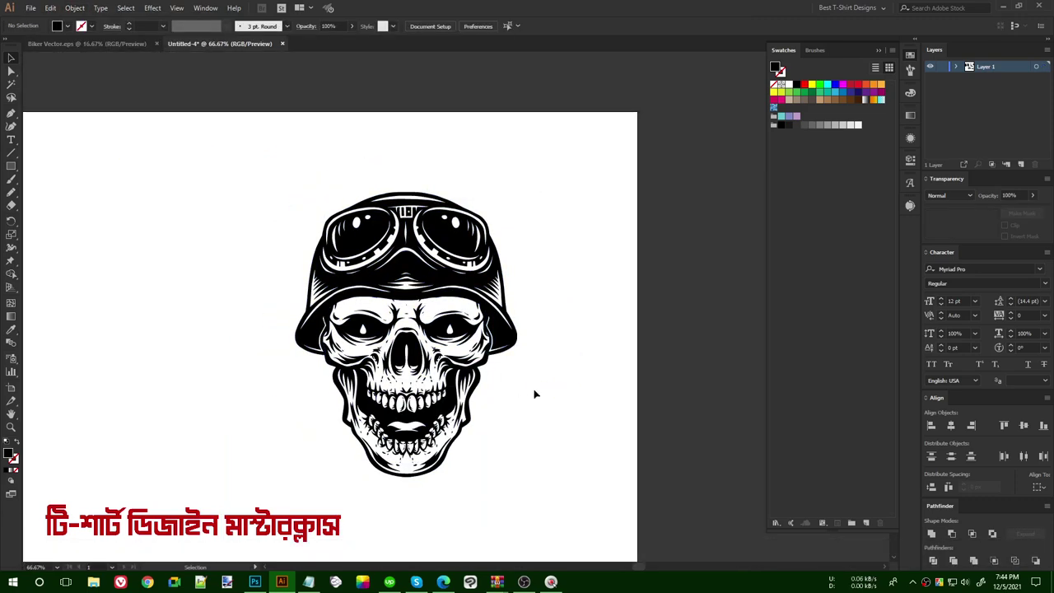
Try moving the trimmed skull away from the helmet in isolation mode, undo the move, and exit isolation.
double_click(460, 328)
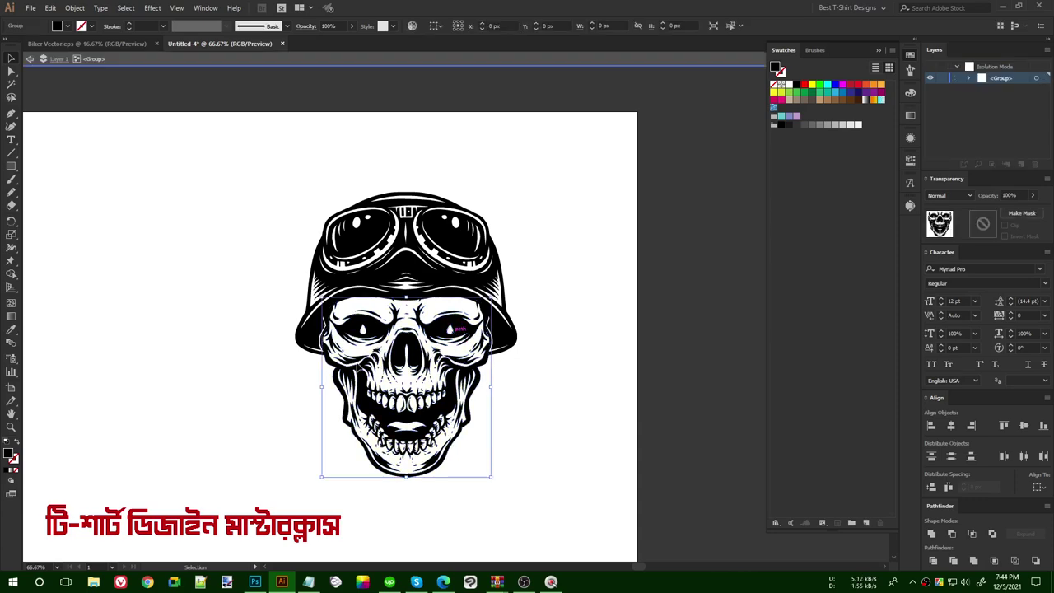
drag(460, 328, 276, 376)
key(ctrl+z)
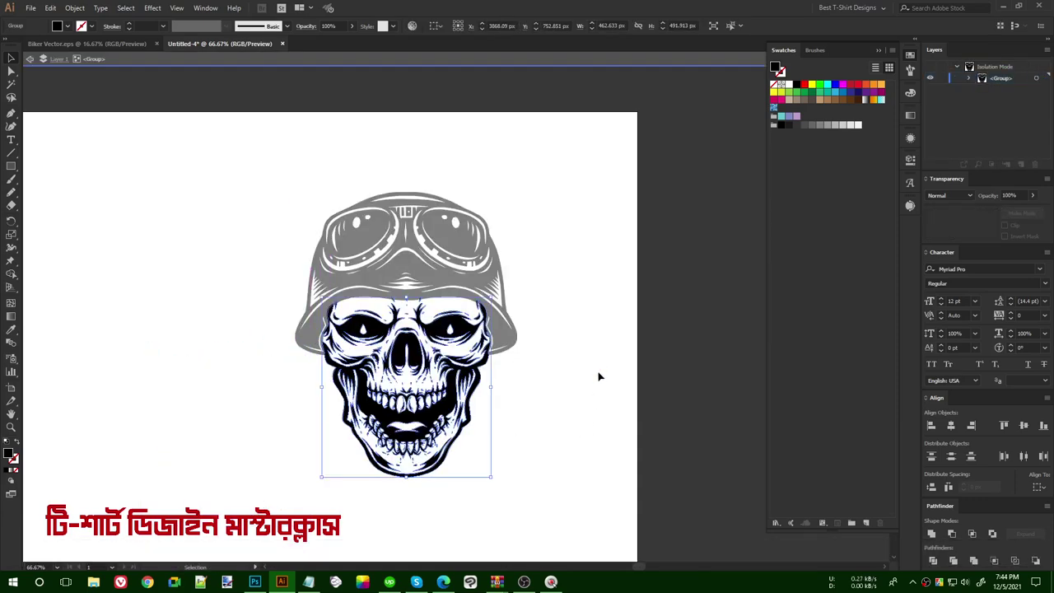
double_click(601, 374)
Select the trimmed skull together with the goggled helmet and group them.
key(ctrl+a)
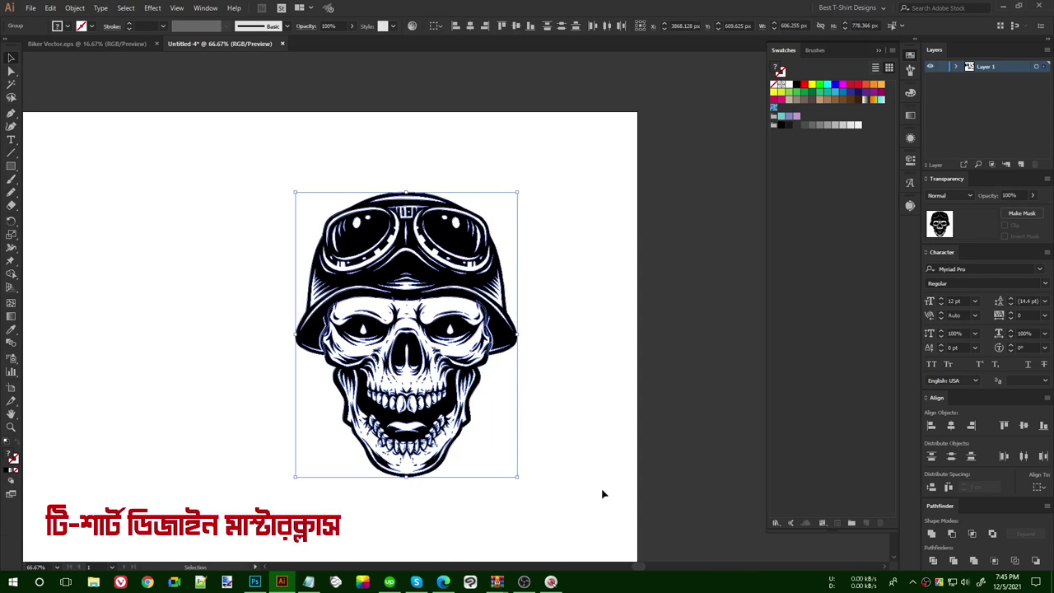
click(573, 360)
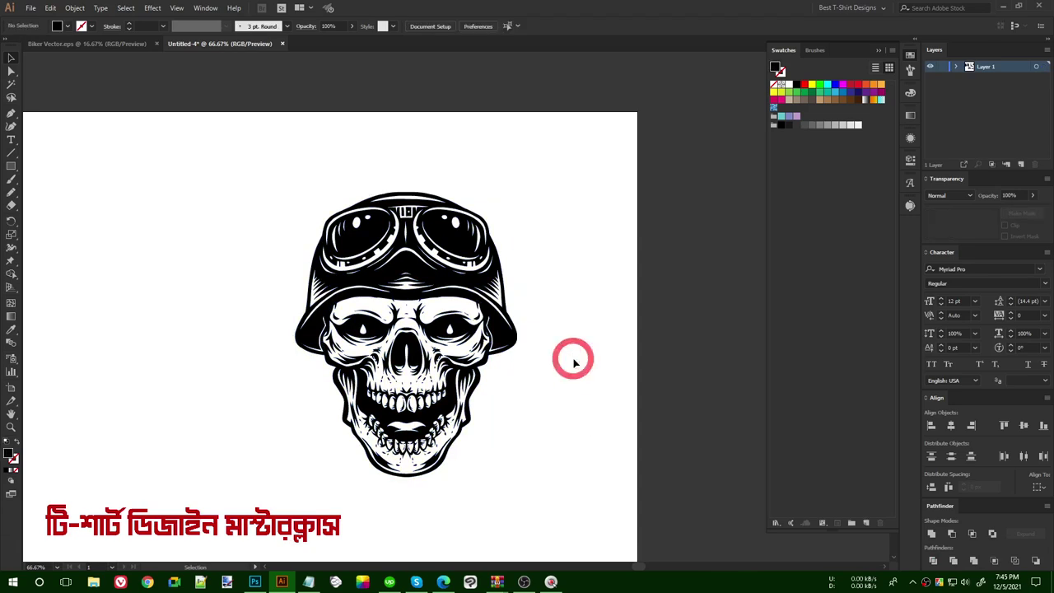
drag(531, 492, 555, 508)
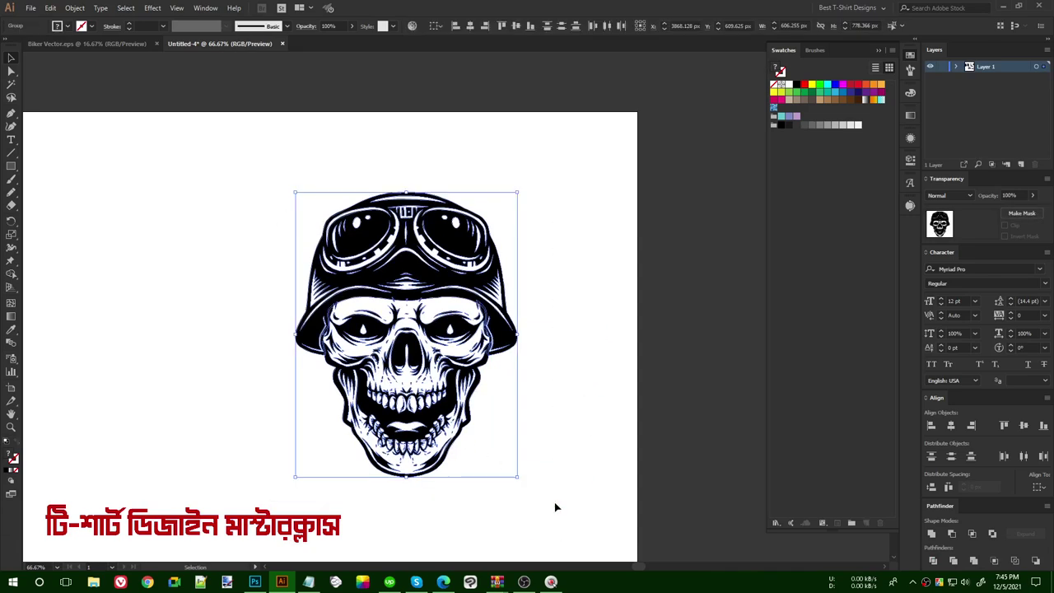
click(537, 377)
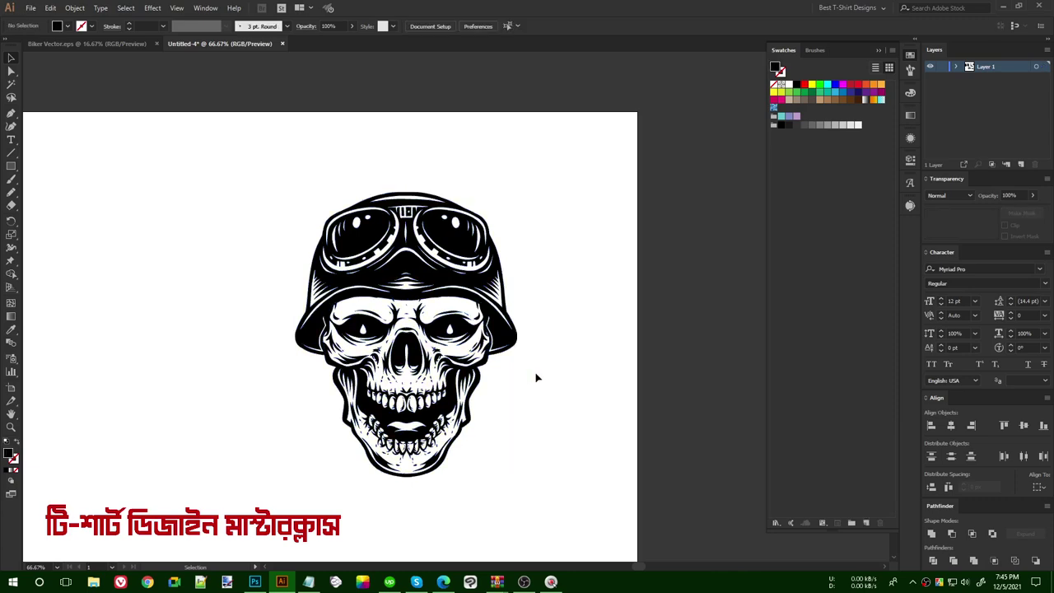
alt+scroll(536, 377, down, 1)
drag(280, 204, 280, 203)
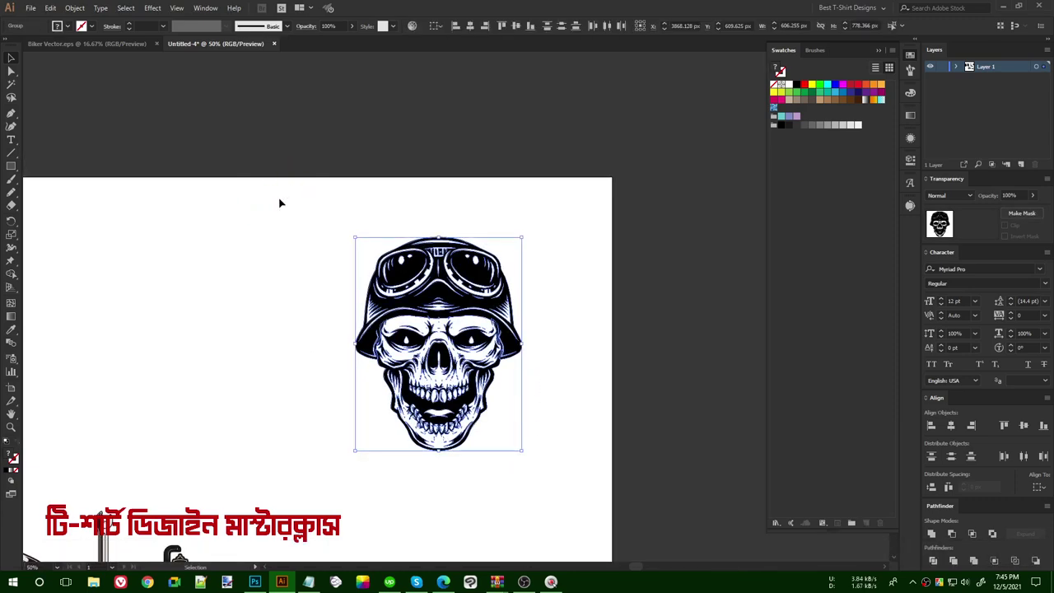
key(ctrl+g)
alt+scroll(535, 305, down, 2)
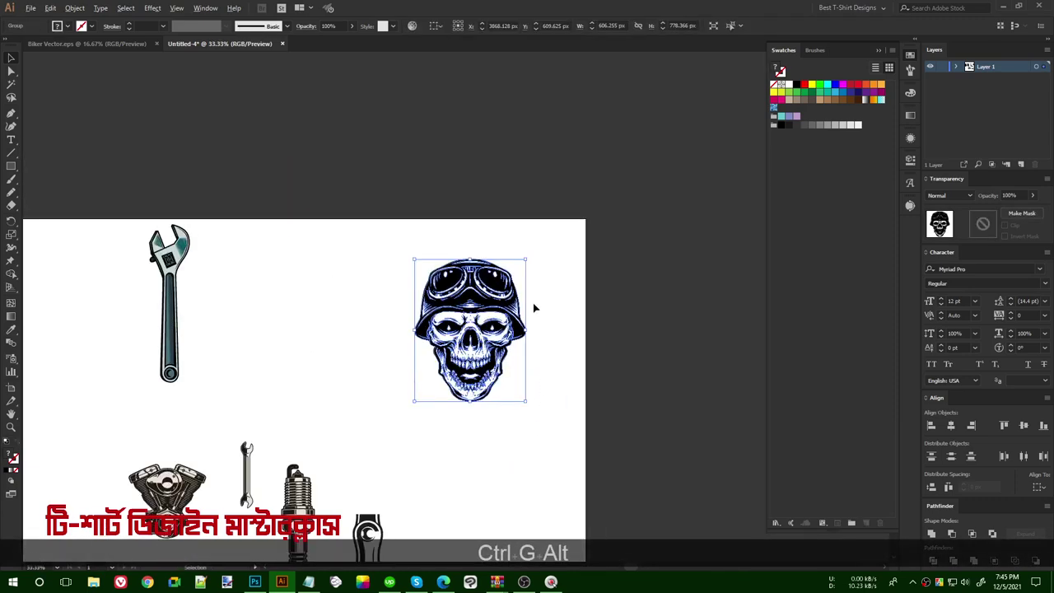
click(577, 336)
Move the helmeted skull down between the two pistons, just above the crossed skeleton arms.
scroll(565, 325, down, 4)
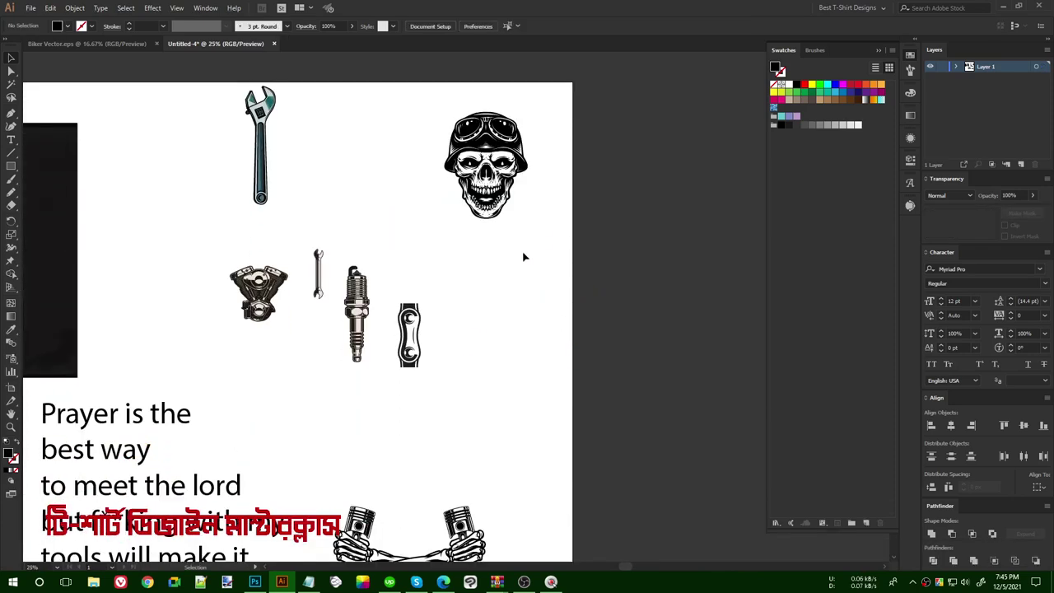
alt+scroll(508, 230, down, 1)
drag(510, 233, 450, 445)
alt+scroll(449, 497, up, 2)
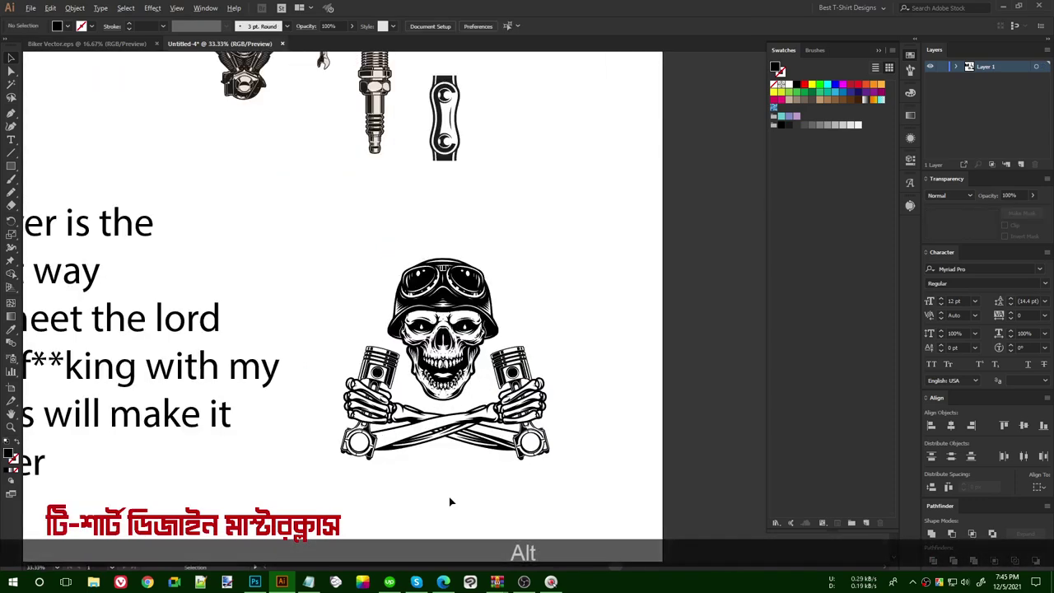
alt+scroll(467, 409, up, 1)
scroll(536, 309, up, 3)
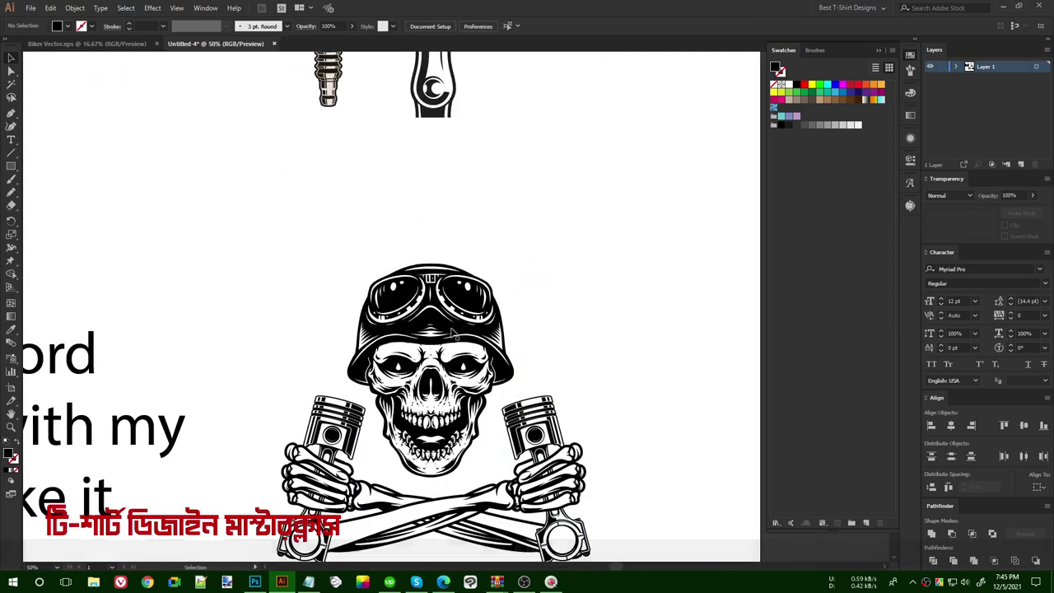
alt+scroll(494, 314, down, 1)
Move the small open-end wrench up beside the adjustable wrench.
scroll(498, 273, up, 2)
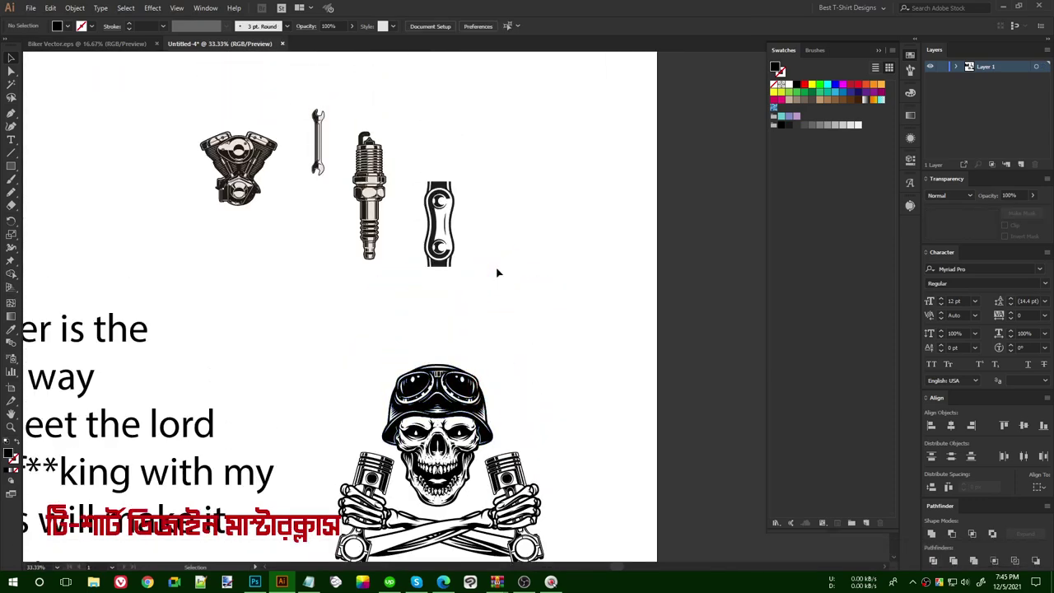
scroll(497, 272, up, 1)
alt+scroll(327, 175, down, 1)
drag(321, 174, 346, 275)
alt+scroll(341, 223, up, 3)
Isolate the adjustable wrench, select all its black shapes with the Magic Wand, and cut them.
click(332, 258)
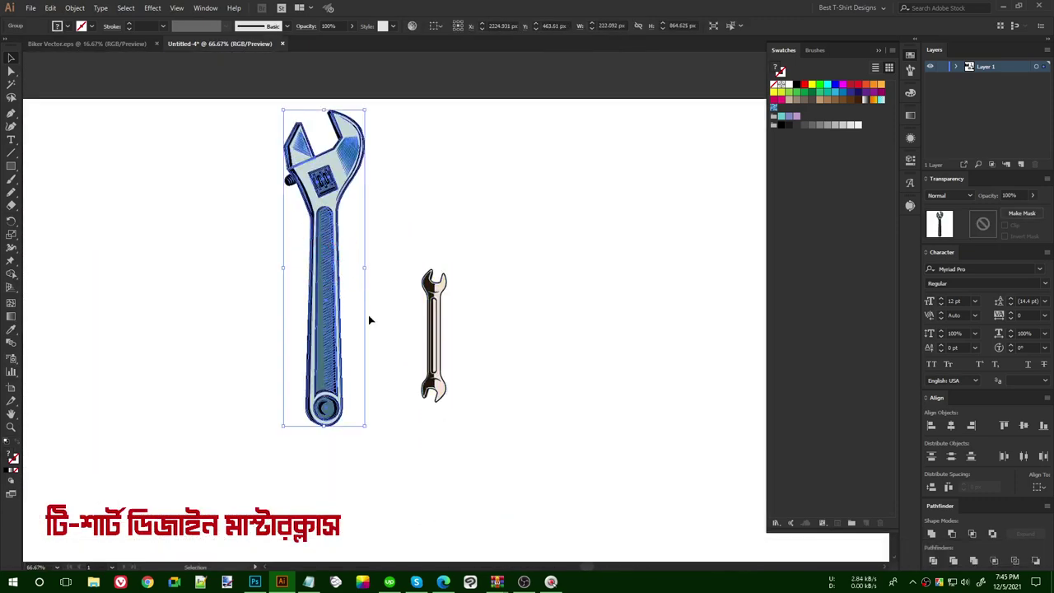
alt+scroll(313, 268, up, 2)
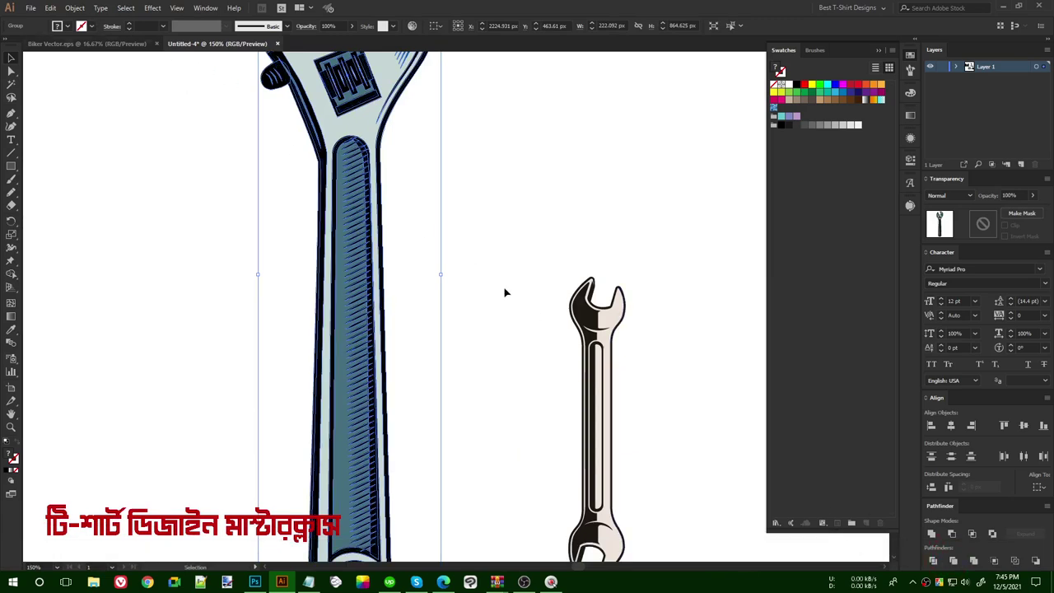
double_click(341, 262)
scroll(425, 321, up, 4)
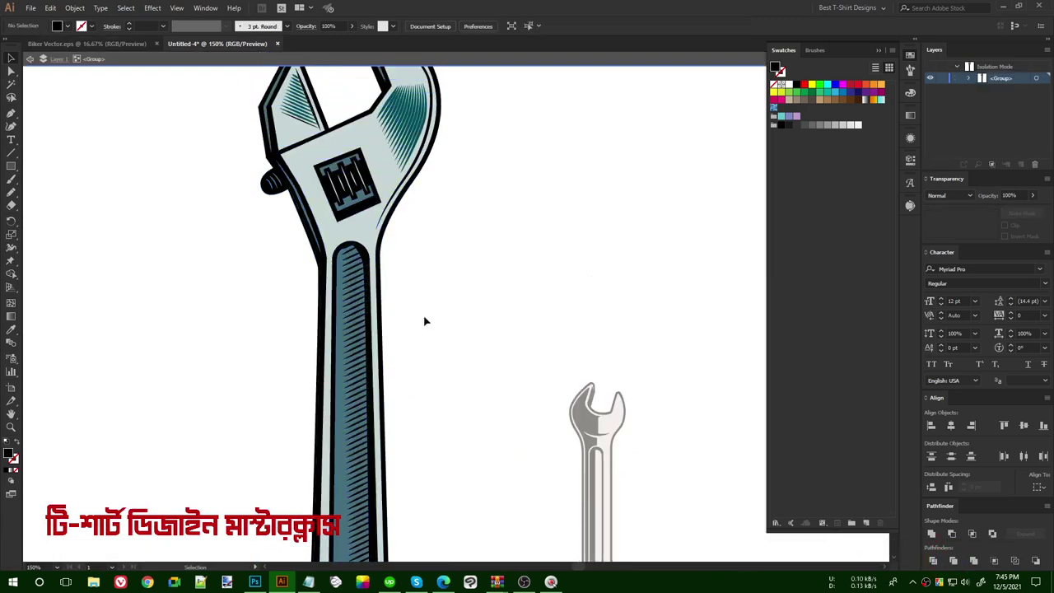
key(y)
click(366, 228)
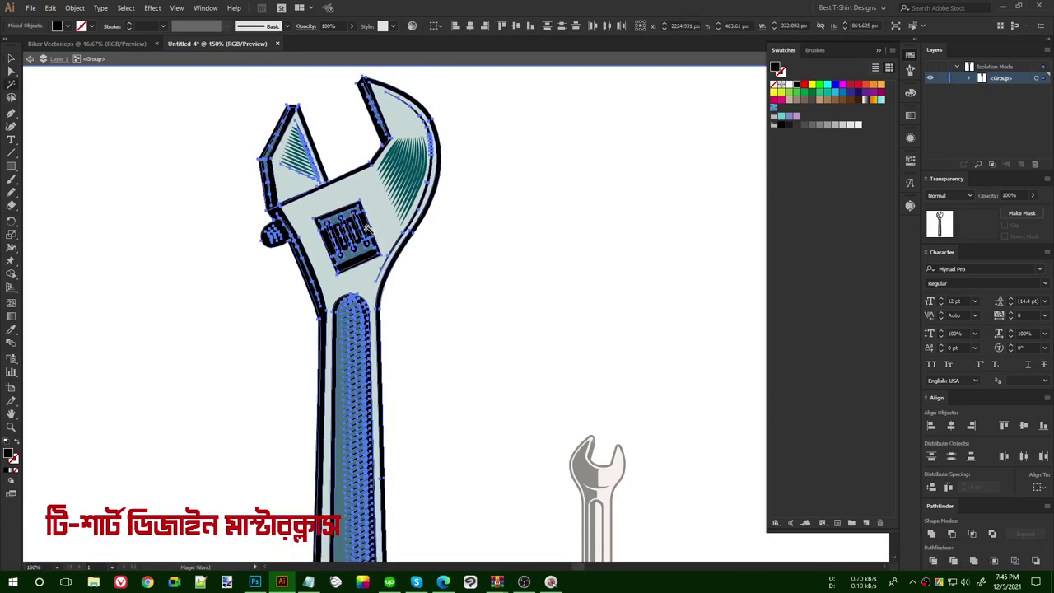
key(ctrl+x)
Delete the adjustable wrench's remaining coloured shapes and paste the black linework back in place in front.
key(ctrl+a)
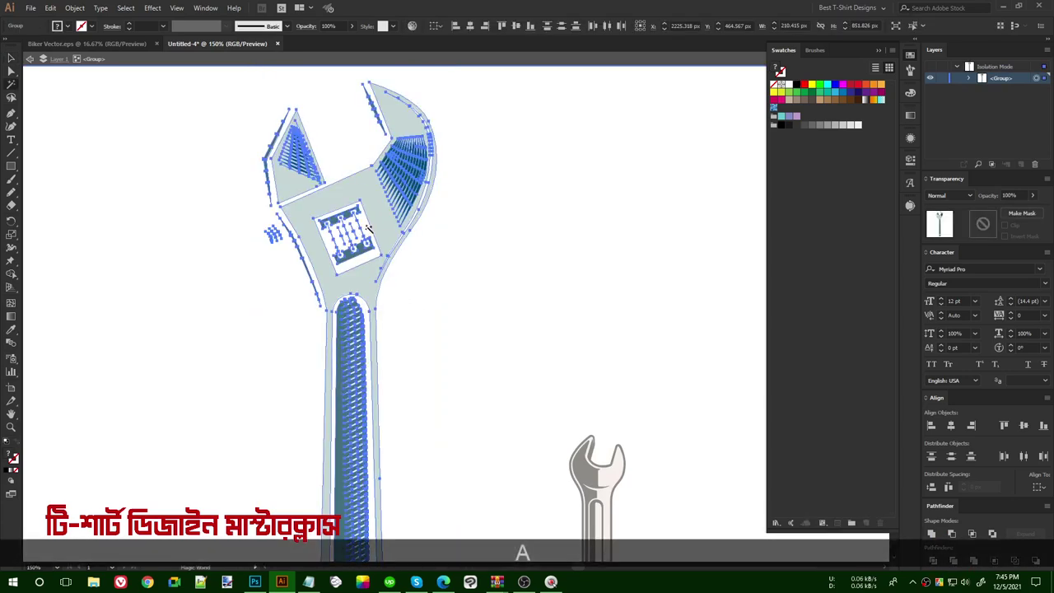
key(Delete)
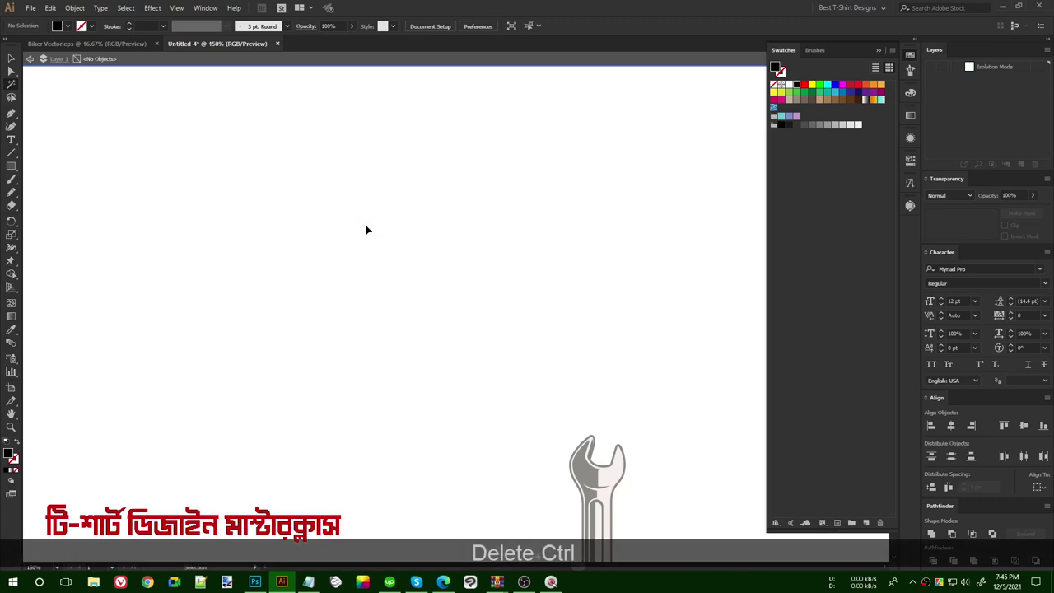
key(ctrl+f)
scroll(368, 229, down, 2)
scroll(369, 224, down, 2)
Exit isolation mode and move the black adjustable wrench farther away from the small wrench.
key(v)
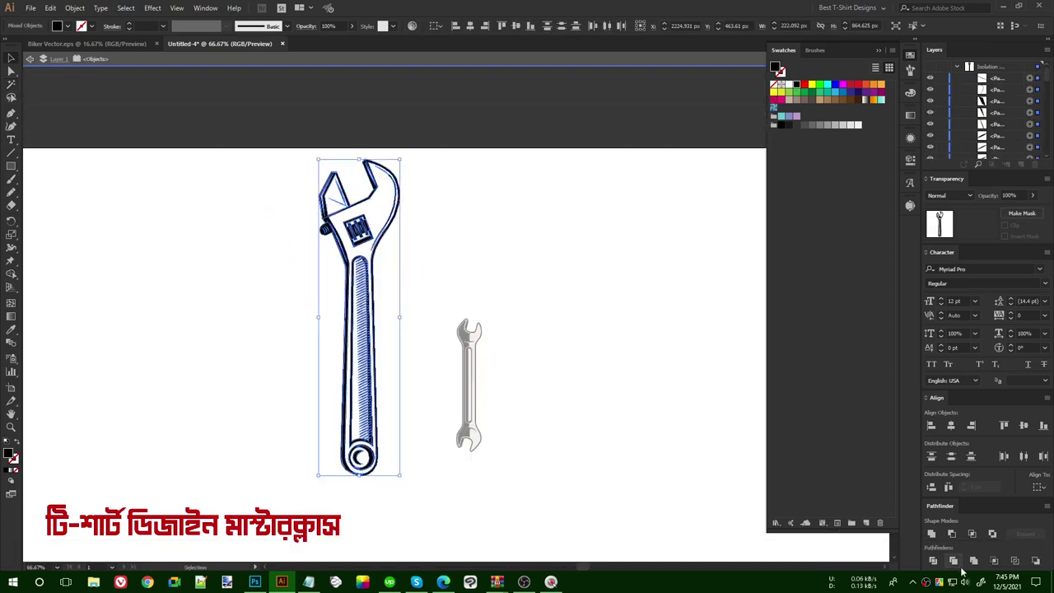
double_click(436, 384)
drag(370, 317, 234, 337)
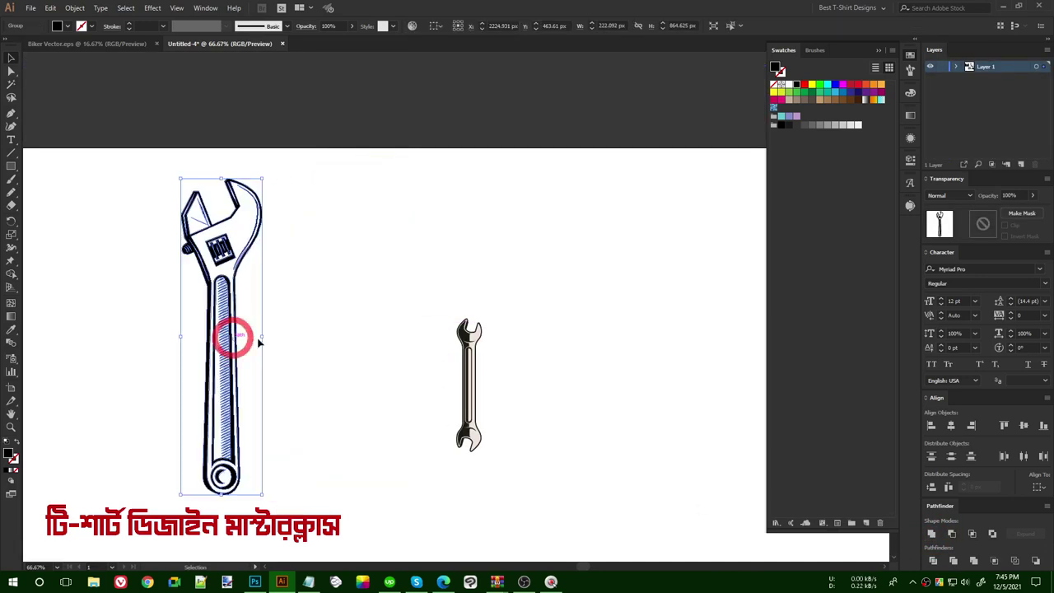
Apply the Trim pathfinder to the small open-end wrench.
drag(428, 307, 506, 450)
scroll(478, 421, up, 3)
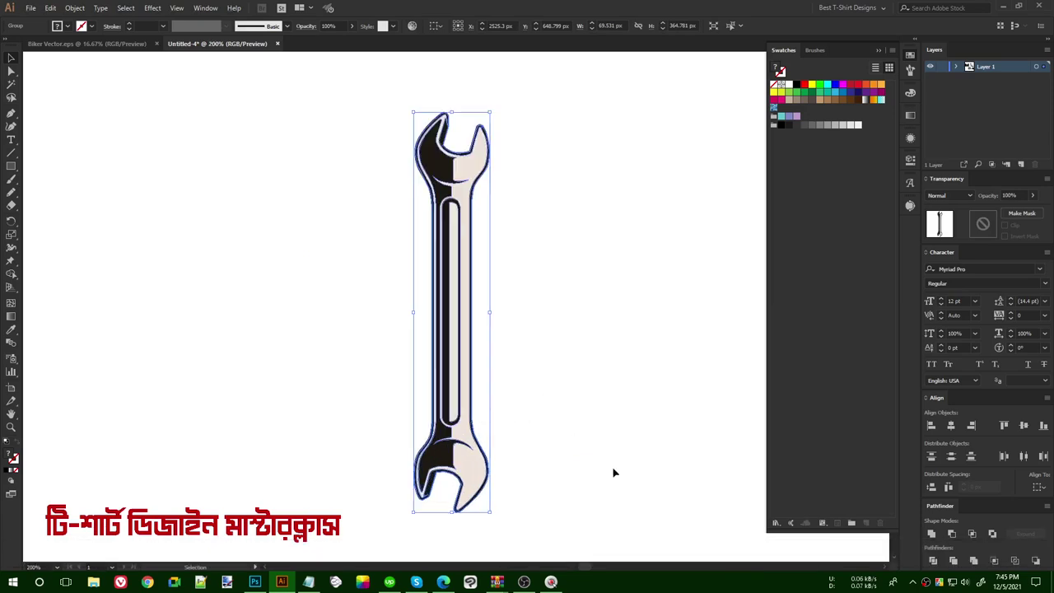
click(953, 561)
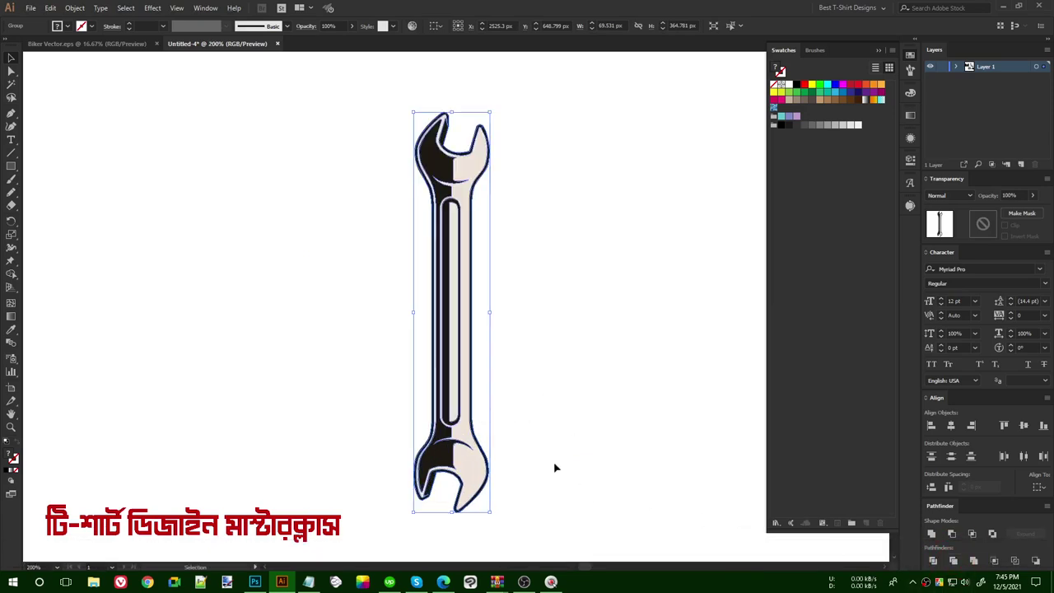
Isolate the small wrench and delete all its light beige shapes, selected with the Magic Wand.
double_click(474, 464)
key(y)
click(472, 462)
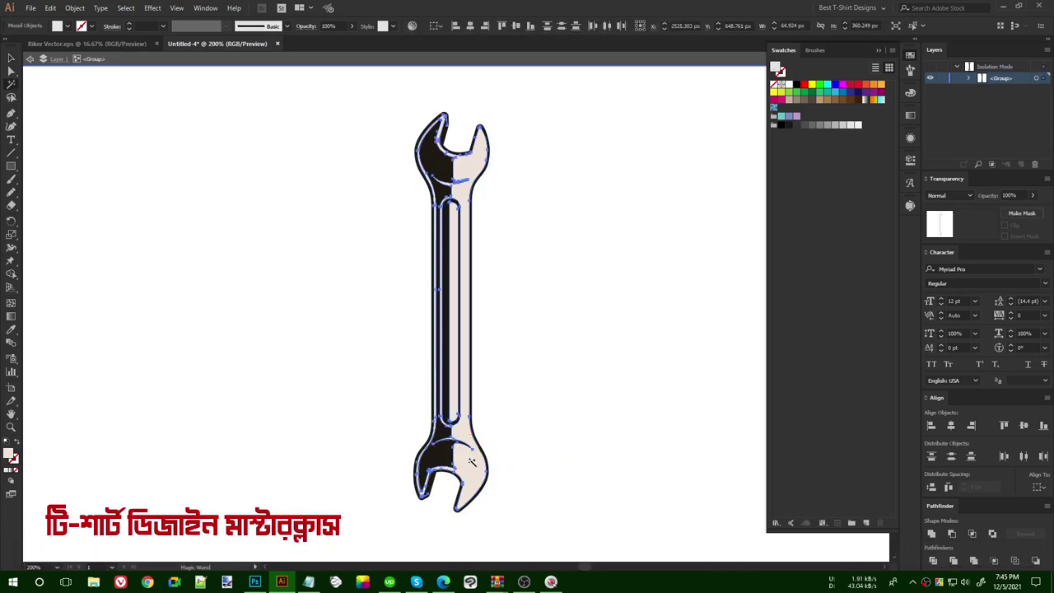
key(Delete)
Fill all the small wrench's remaining dark shapes with black and exit isolation mode.
key(v)
key(ctrl+a)
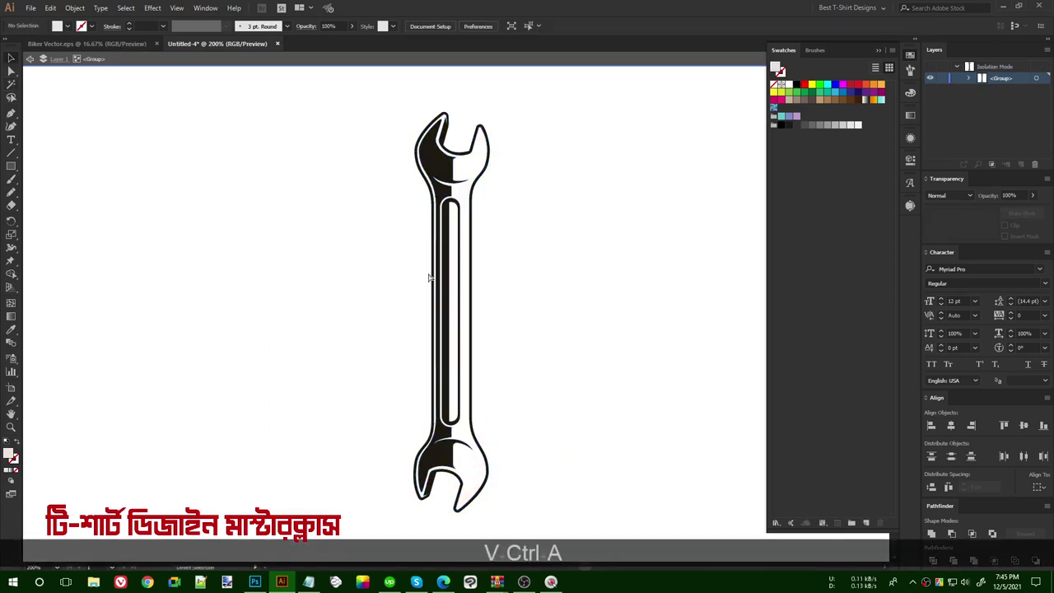
key(v)
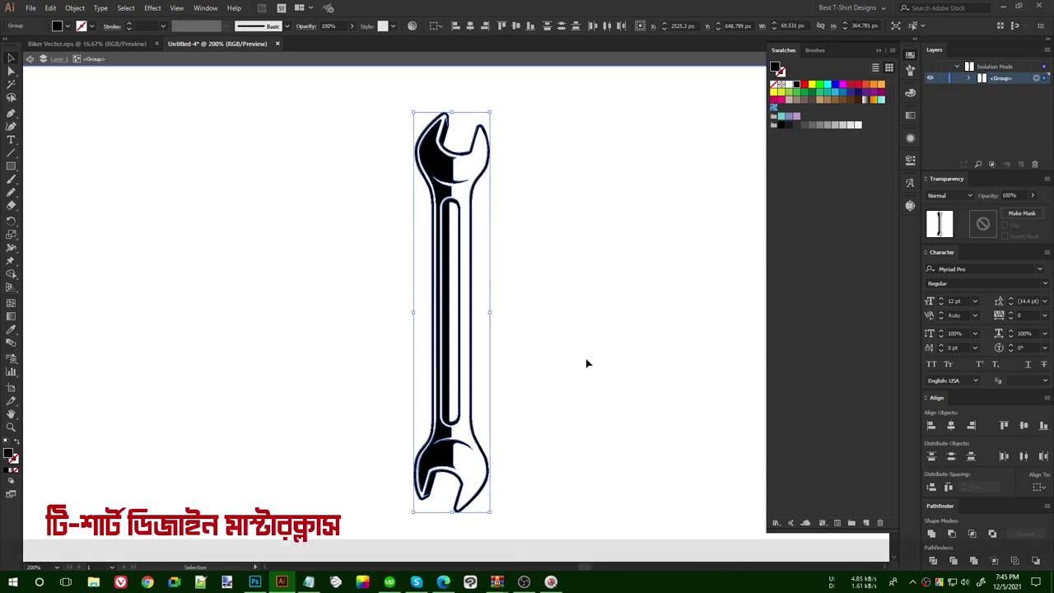
double_click(507, 353)
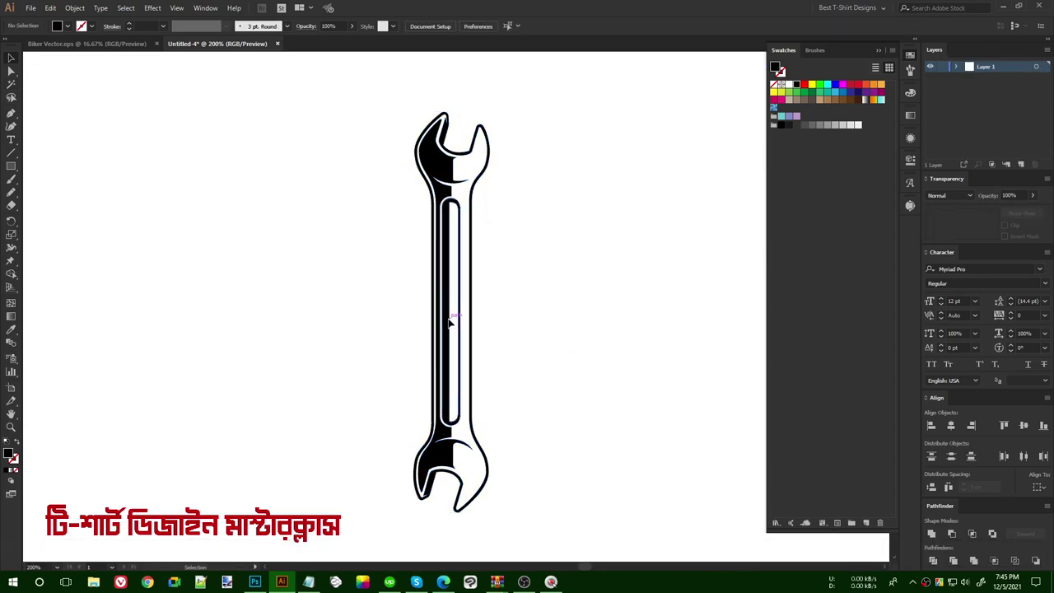
click(532, 356)
scroll(530, 354, down, 5)
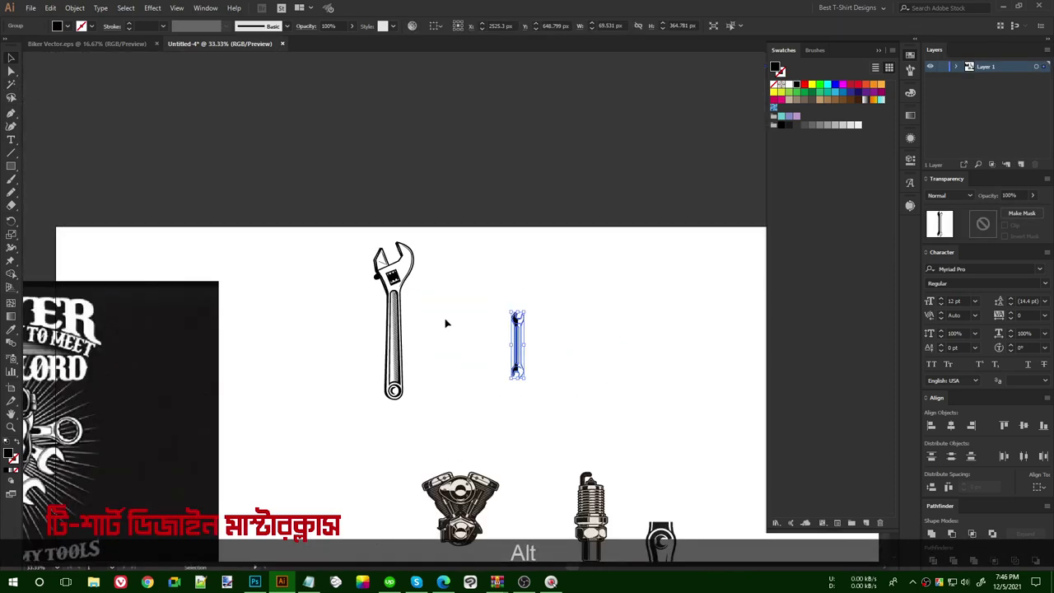
Enlarge the small open-end wrench to match the adjustable wrench's height and place it just to its right.
drag(522, 354, 432, 401)
drag(433, 286, 446, 243)
key(shift+Right)
key(shift+Right)
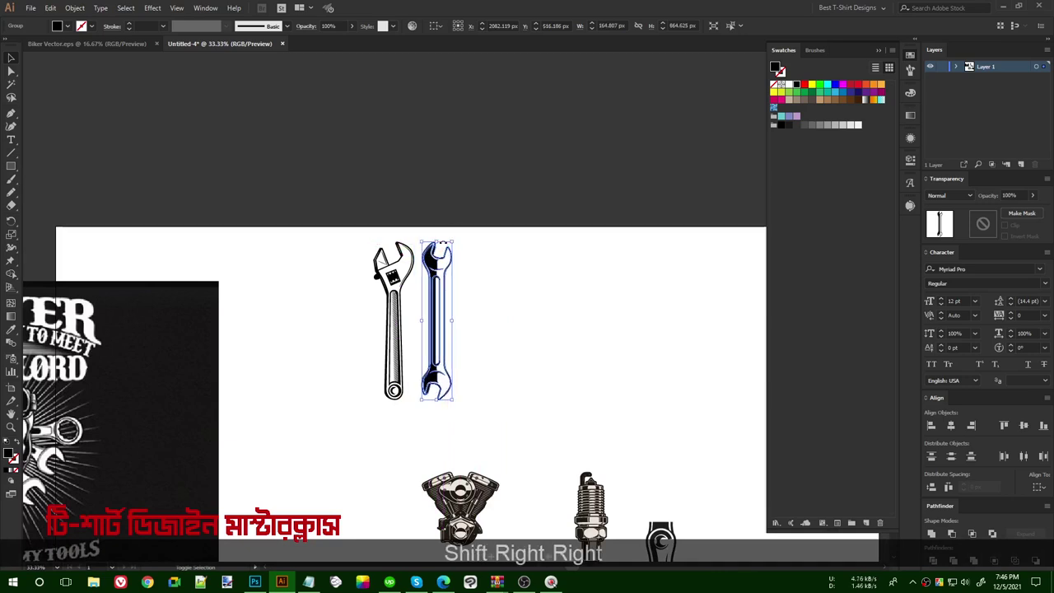
scroll(384, 304, up, 3)
click(581, 362)
drag(566, 365, 536, 340)
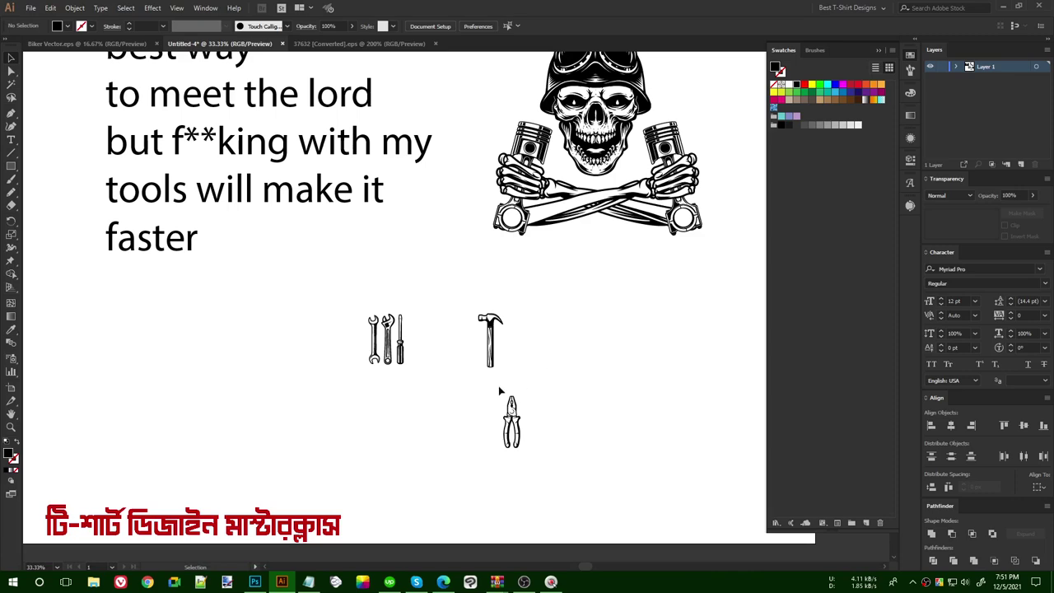
Switch to the browser and preview the vintage repair workshop icon set among Freepik's tools vector results.
scroll(433, 396, up, 2)
drag(284, 235, 667, 495)
click(667, 425)
click(444, 583)
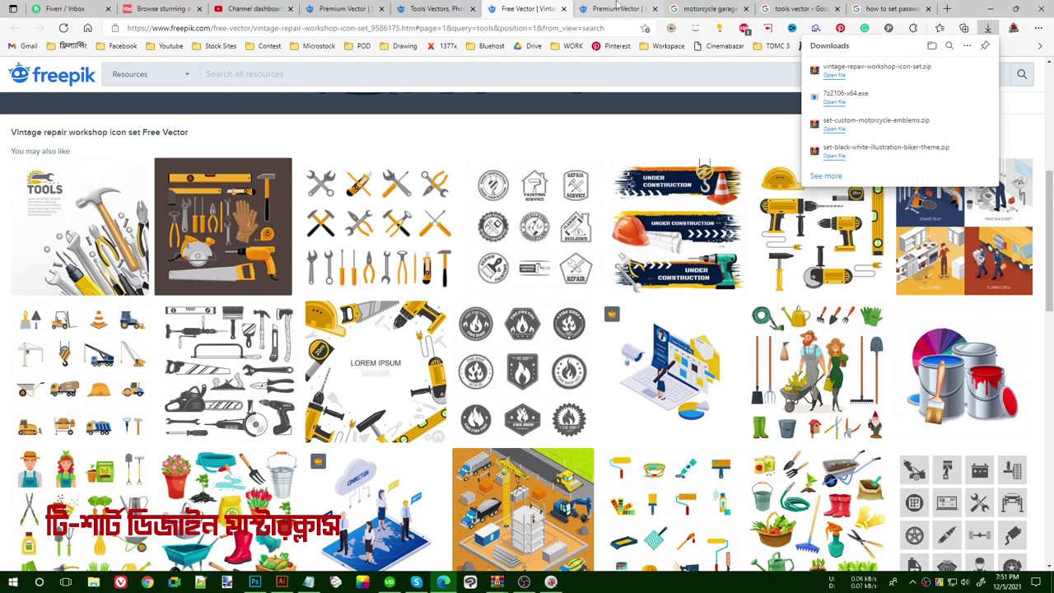
click(617, 8)
click(424, 9)
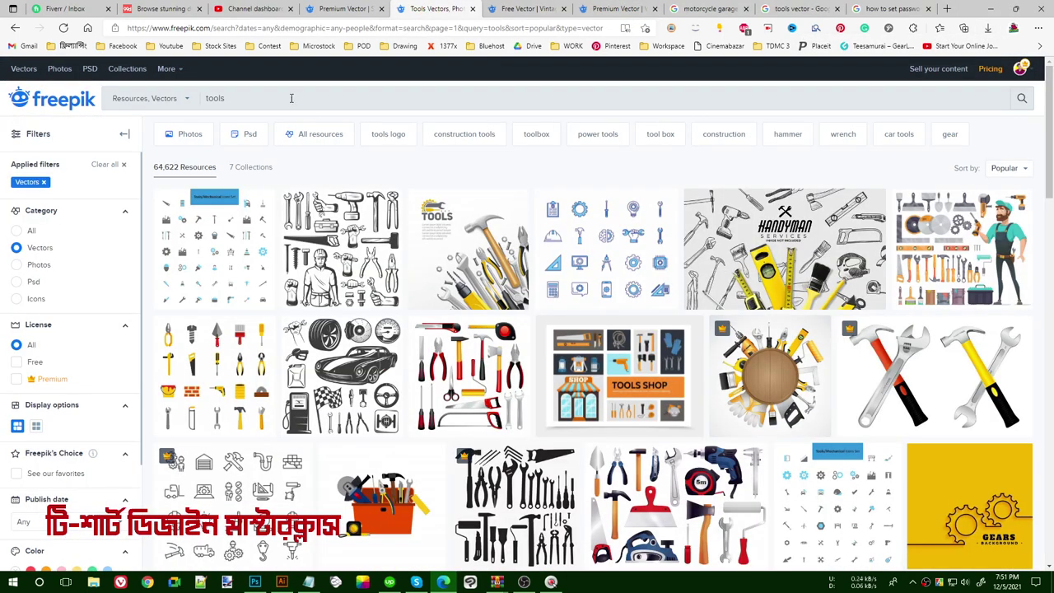
mouse_move(328, 228)
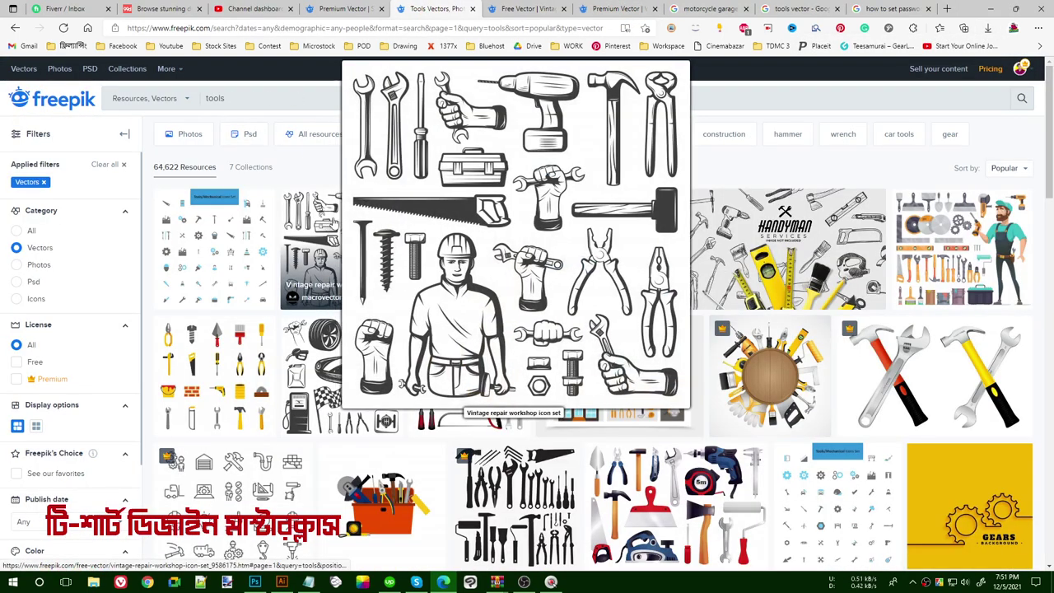
Switch back to Illustrator and move the small wrenches, screwdriver, hammer and pliers up to the area above the skull.
click(281, 582)
scroll(530, 349, up, 1)
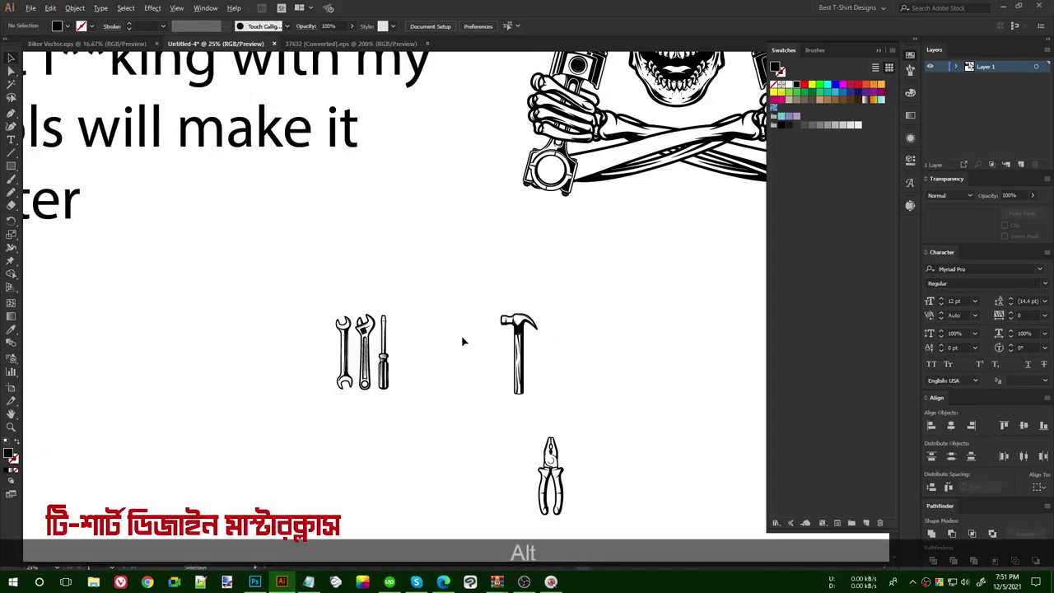
alt+scroll(332, 308, down, 2)
drag(369, 318, 566, 475)
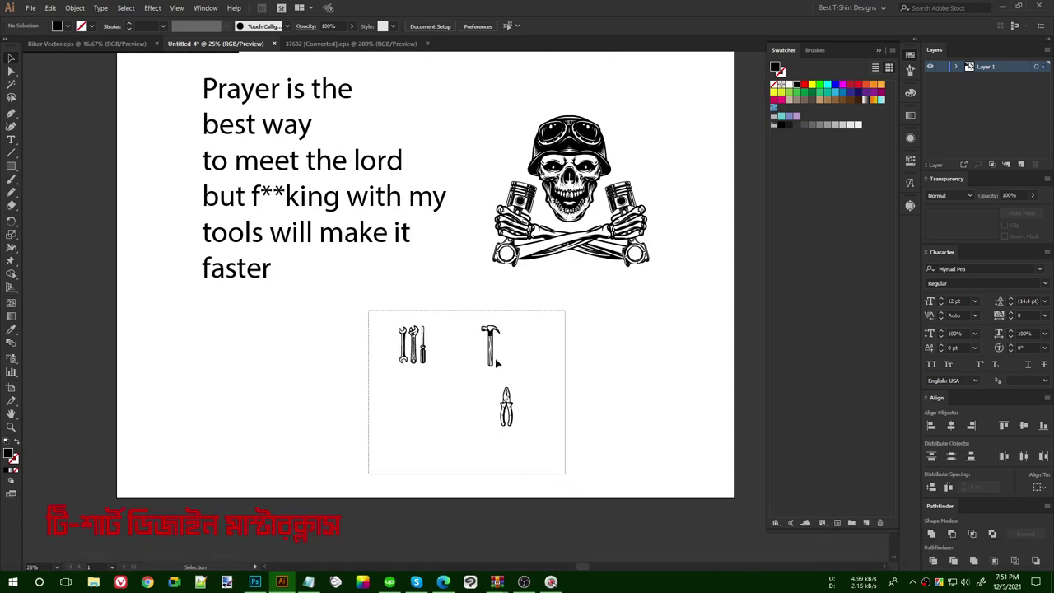
drag(491, 352, 696, 65)
drag(632, 124, 589, 383)
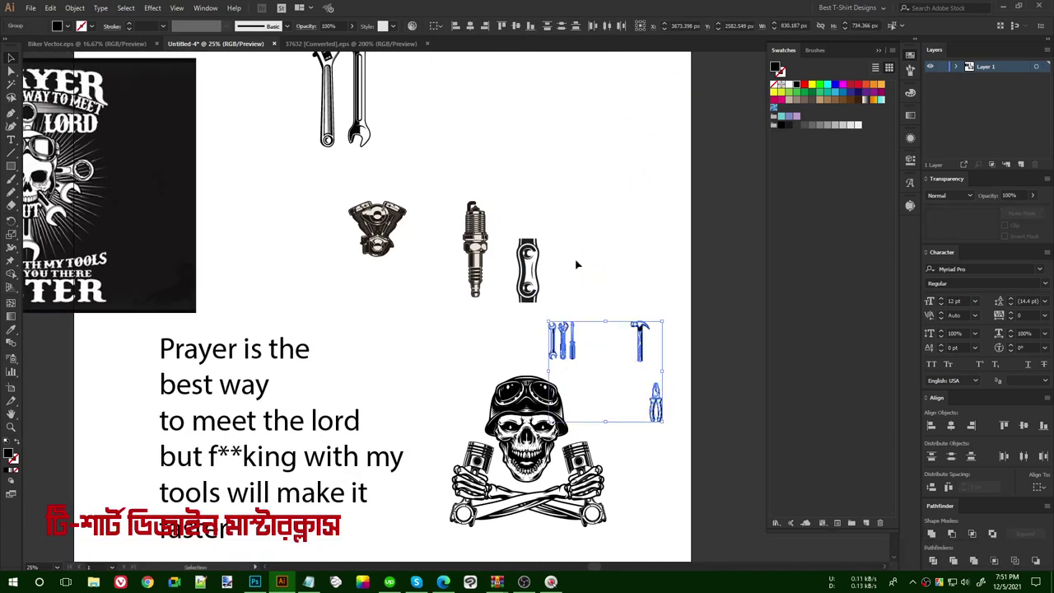
click(577, 264)
Examine the large adjustable wrench and the large open-end wrench side by side at close range.
scroll(393, 151, up, 2)
scroll(304, 132, up, 4)
scroll(439, 288, down, 1)
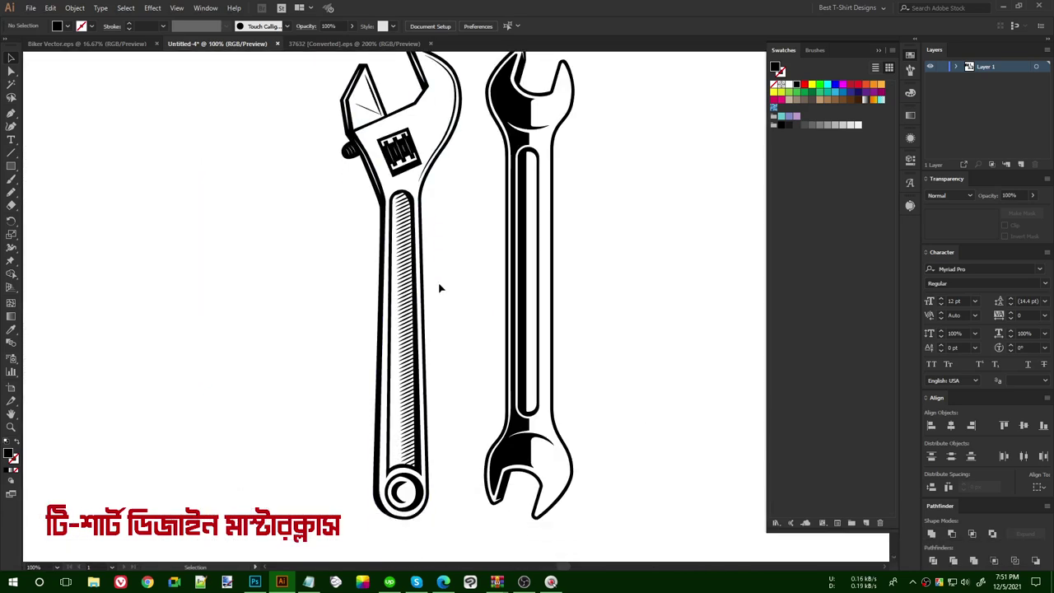
scroll(440, 284, up, 1)
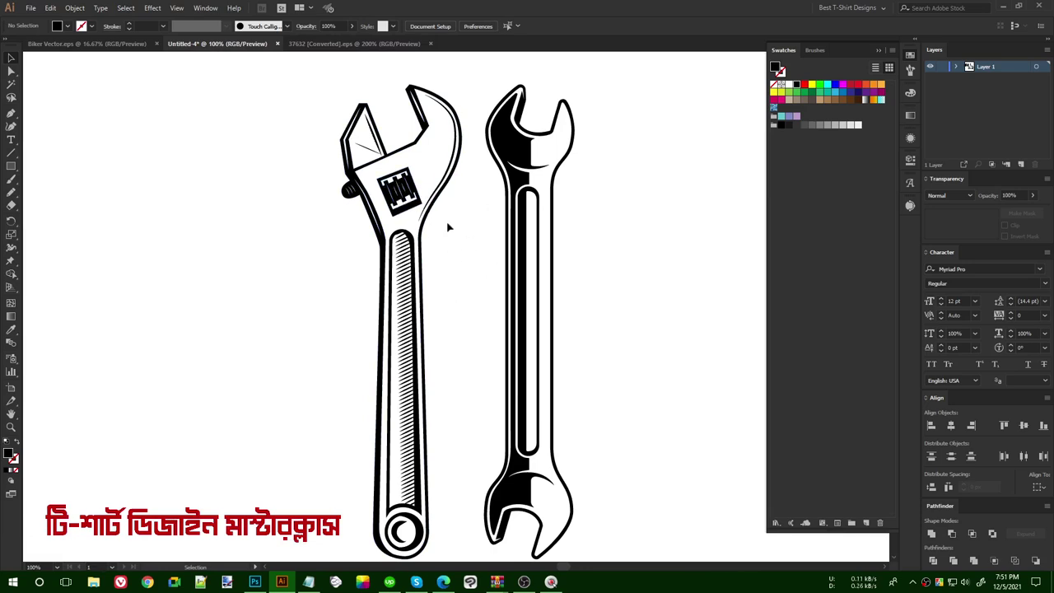
drag(258, 108, 522, 309)
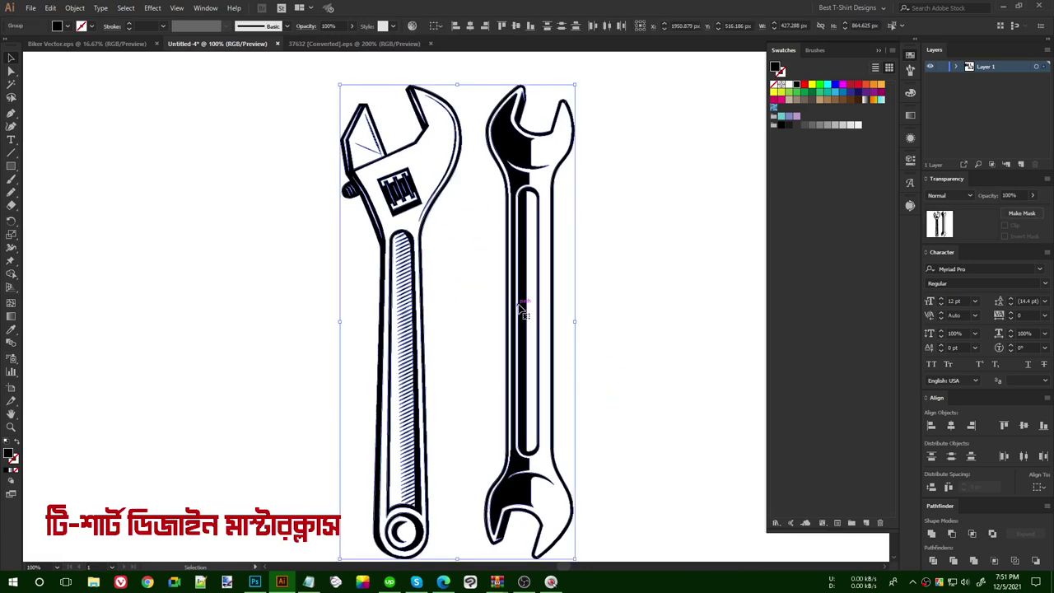
scroll(521, 312, down, 3)
scroll(494, 305, down, 2)
key(space)
drag(551, 297, 436, 153)
scroll(648, 436, up, 2)
Move the hammer and the pliers next to the screwdriver so all five small tools form one row.
drag(699, 417, 548, 371)
drag(562, 288, 424, 292)
drag(486, 304, 488, 306)
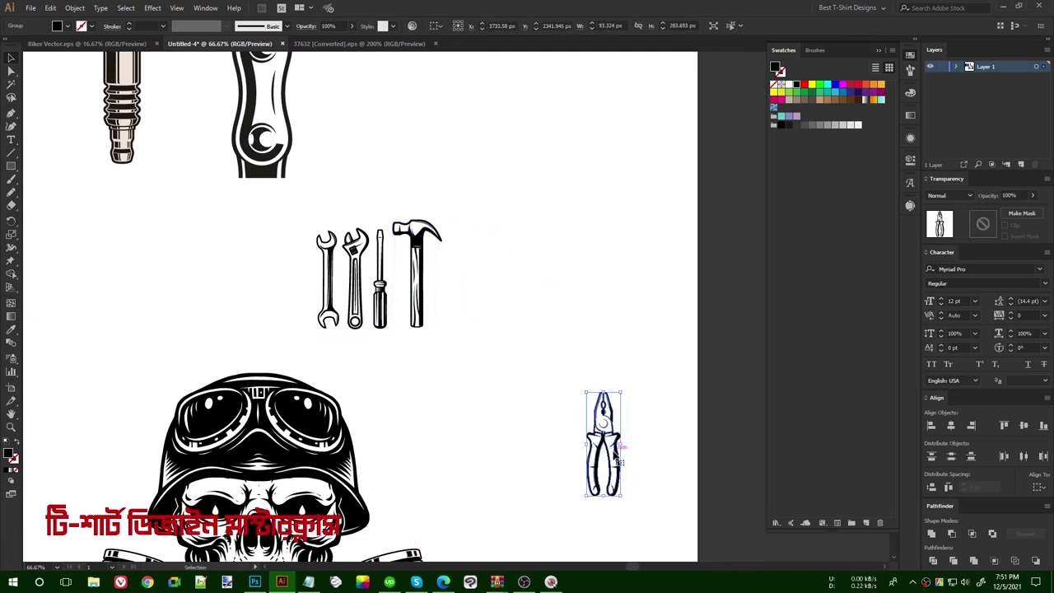
drag(614, 441, 469, 270)
scroll(402, 298, up, 2)
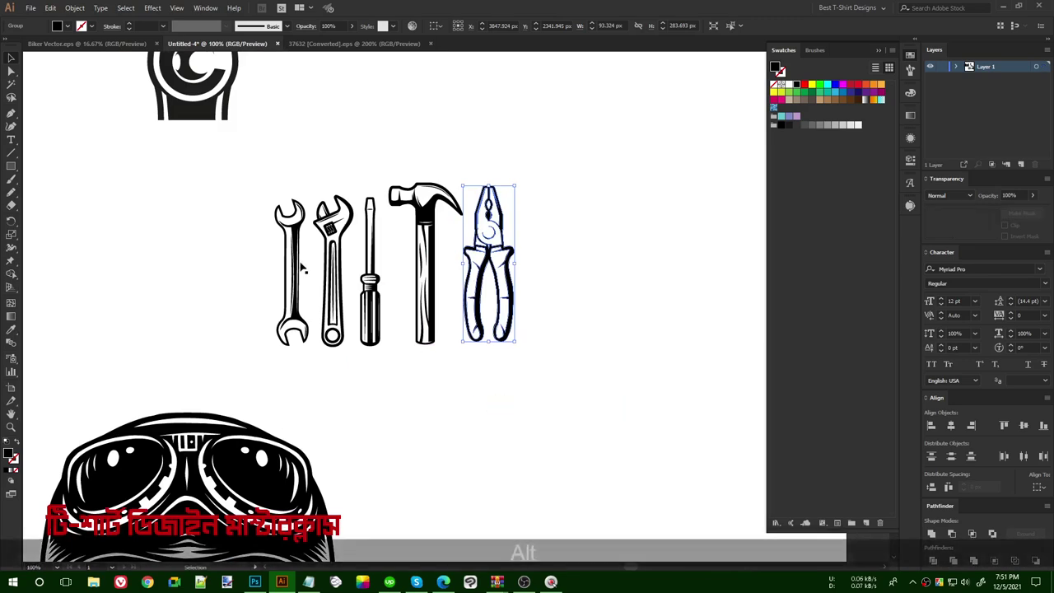
scroll(299, 267, up, 2)
Align the bottom edges of the five small tools and distribute their horizontal spacing evenly.
click(245, 143)
drag(245, 143, 668, 365)
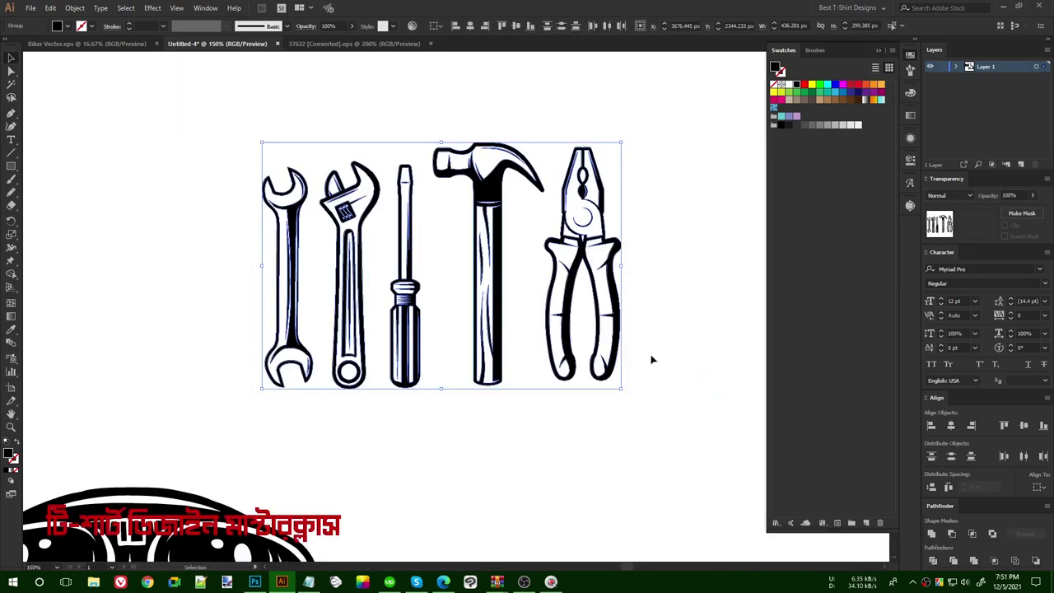
click(528, 29)
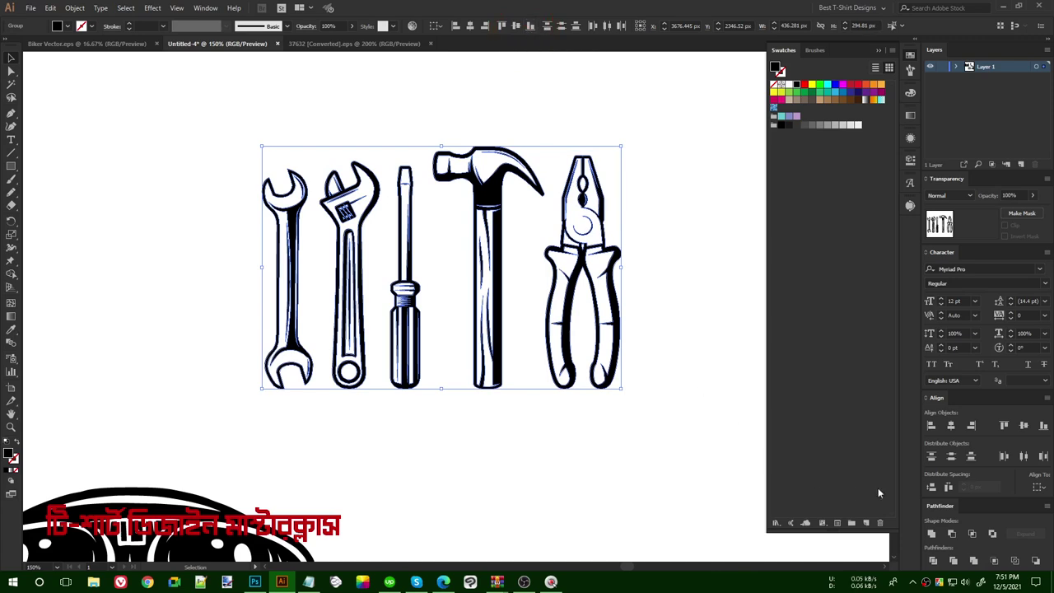
click(948, 488)
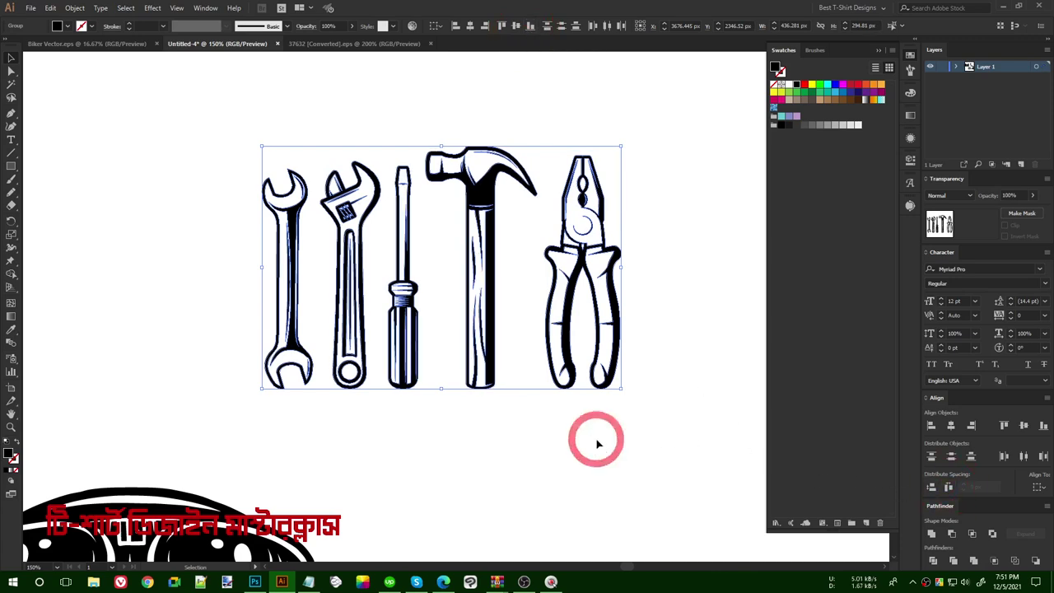
click(598, 444)
Scale the hammer and pliers down slightly and the screwdriver up slightly so their tops line up.
drag(495, 151, 493, 151)
drag(481, 146, 484, 161)
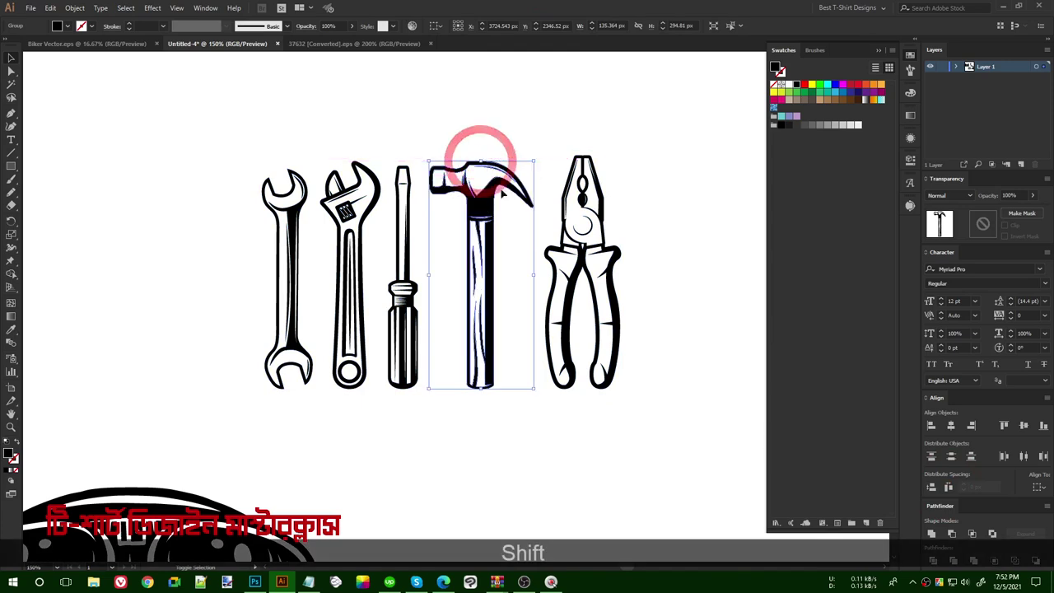
drag(408, 173, 403, 165)
click(590, 167)
drag(583, 156, 583, 161)
click(577, 112)
Redistribute the five resized tools with equal horizontal spacing.
drag(208, 154, 655, 302)
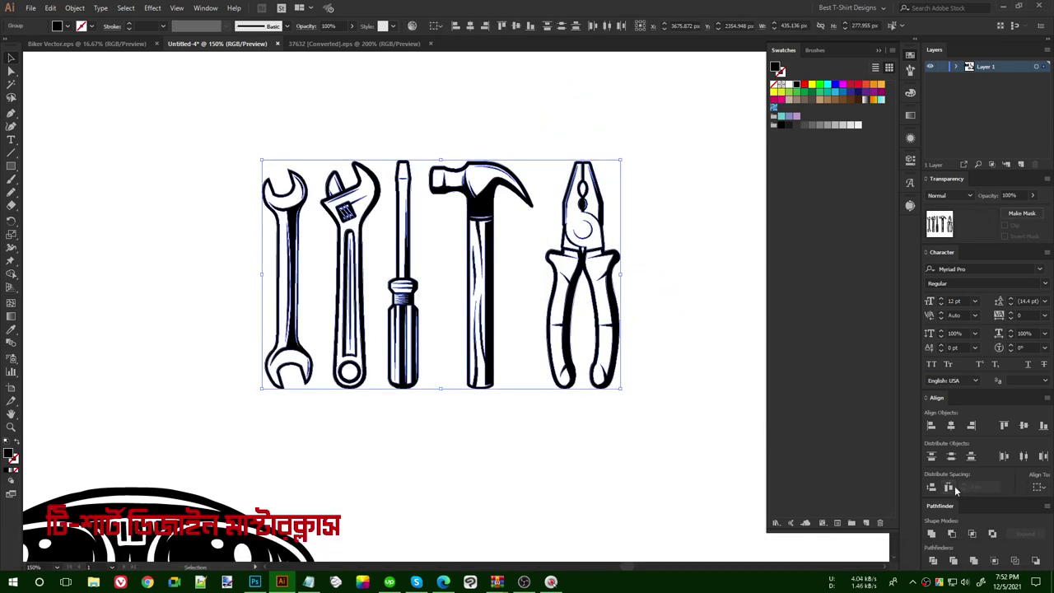
click(675, 439)
alt+scroll(627, 416, down, 2)
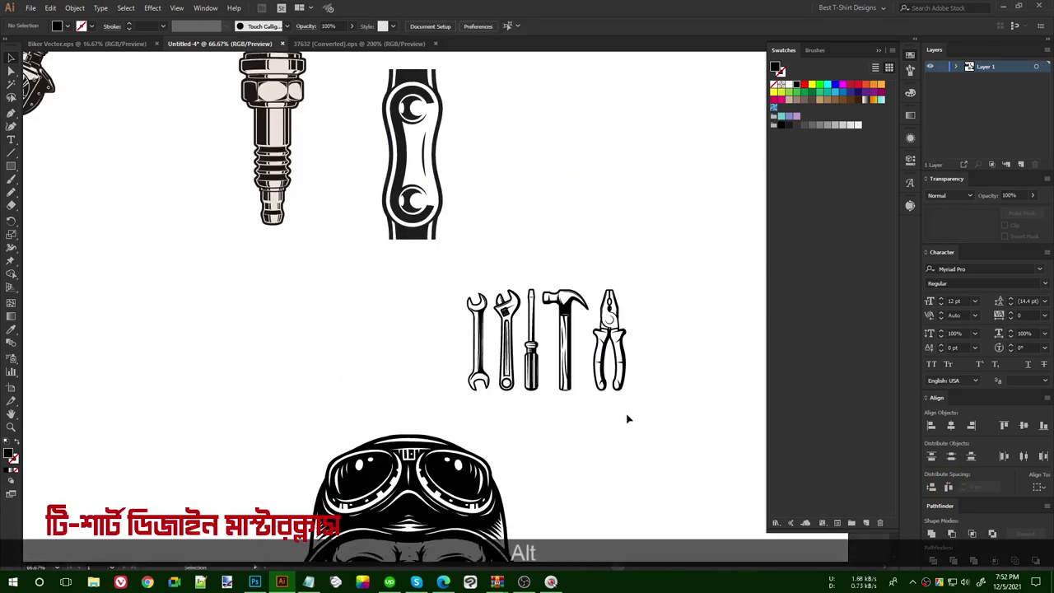
scroll(582, 385, down, 2)
alt+scroll(484, 322, down, 1)
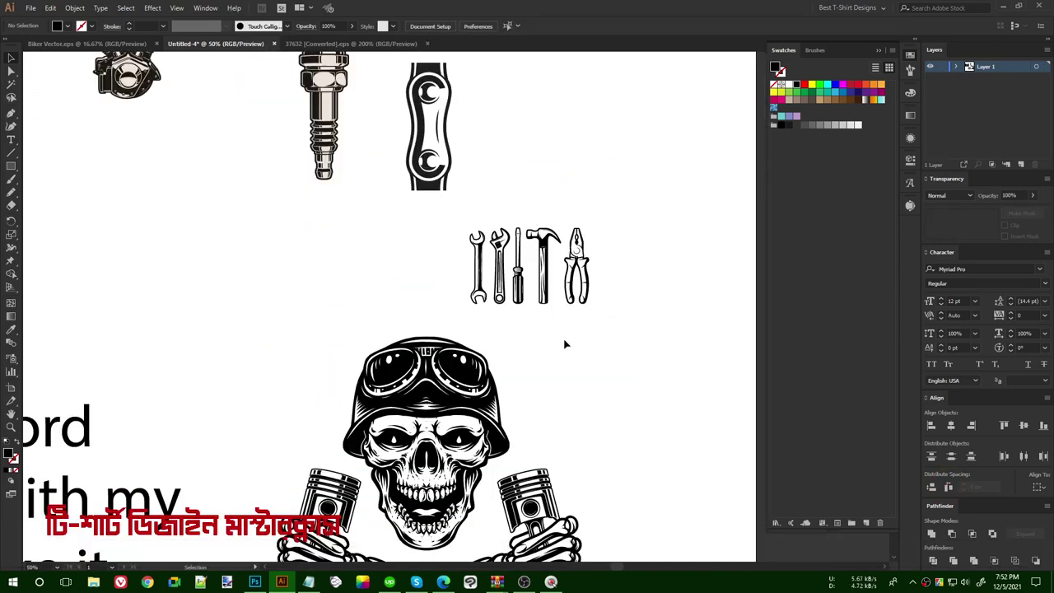
alt+scroll(550, 288, up, 1)
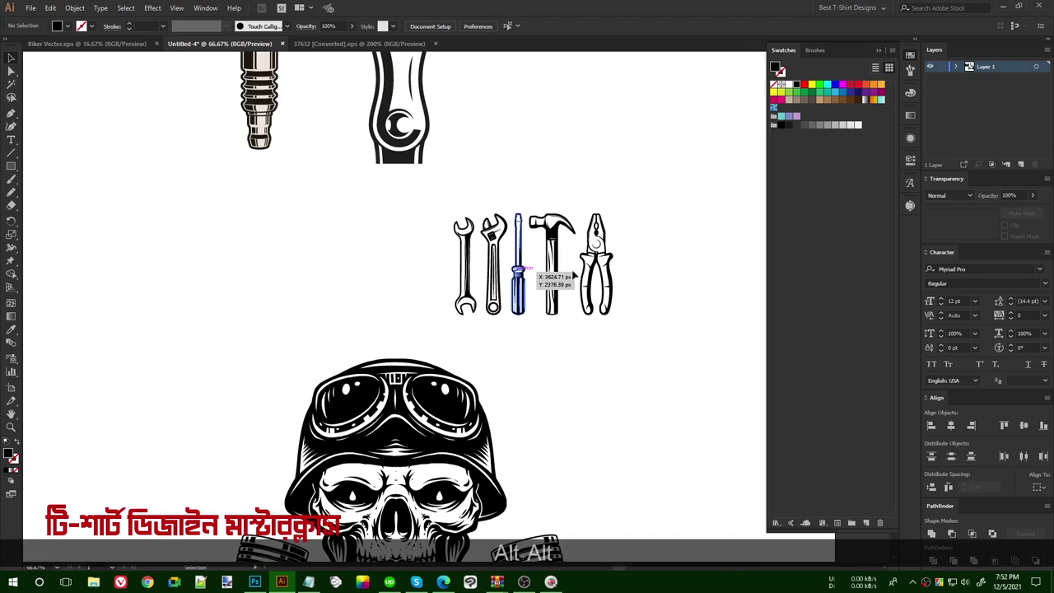
alt+scroll(583, 276, up, 2)
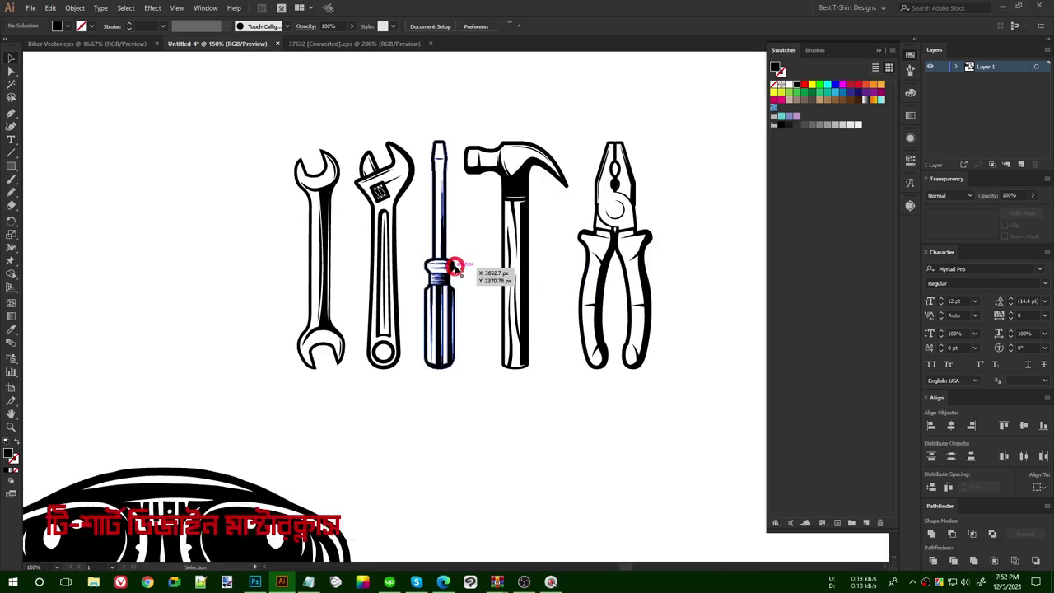
Rotate the screwdriver 180 degrees so its handle points up.
click(442, 142)
drag(458, 136, 460, 360)
click(483, 249)
Move the two small wrenches away from the row and rotate the adjustable wrench about 45 degrees counterclockwise.
drag(386, 301, 230, 273)
key(space)
key(space)
scroll(479, 300, down, 1)
key(space)
drag(330, 281, 466, 298)
drag(542, 288, 452, 275)
drag(442, 351, 511, 340)
Rotate the small open-end wrench about 45 degrees clockwise and overlap its lower end with the adjustable wrench's handle.
click(362, 329)
key(shift)
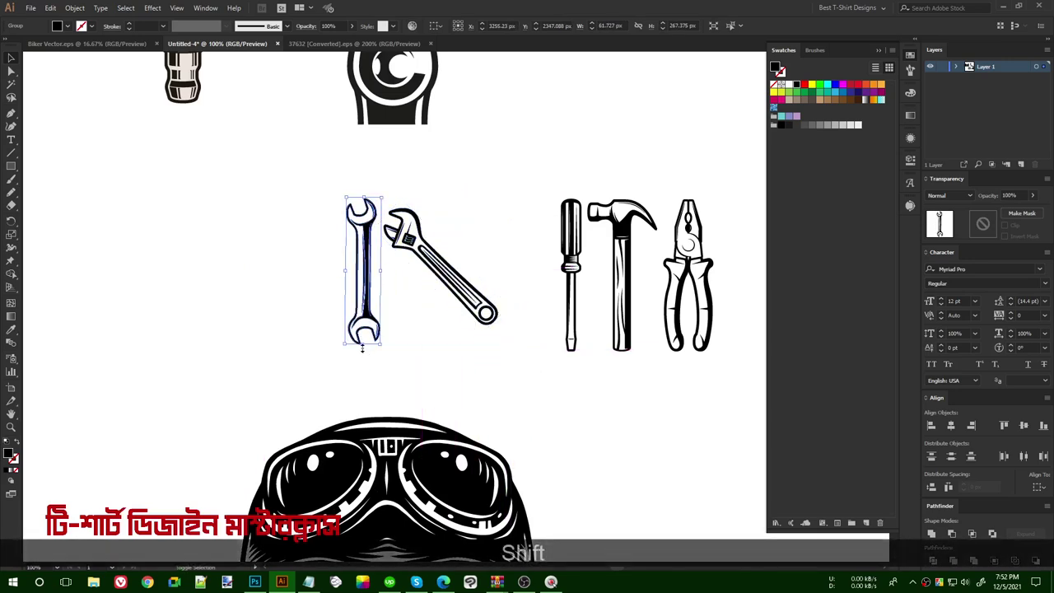
drag(368, 348, 329, 341)
drag(348, 290, 454, 305)
Align the bottoms of the two crossed wrenches and move the V-shaped pair farther left of the other tools.
key(space)
scroll(425, 346, up, 1)
drag(425, 347, 323, 266)
click(531, 26)
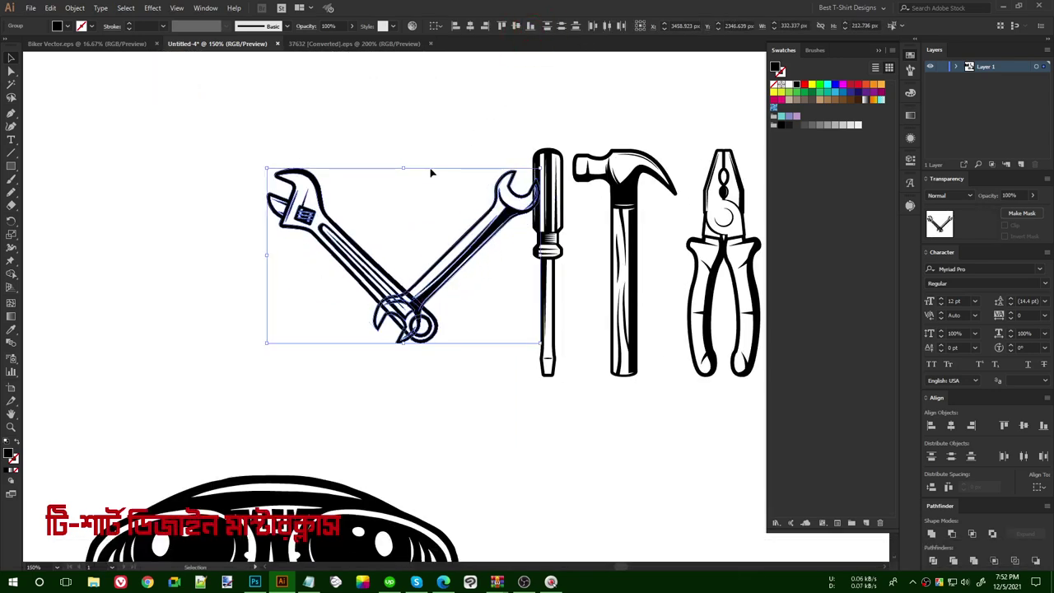
drag(383, 204, 309, 287)
click(577, 268)
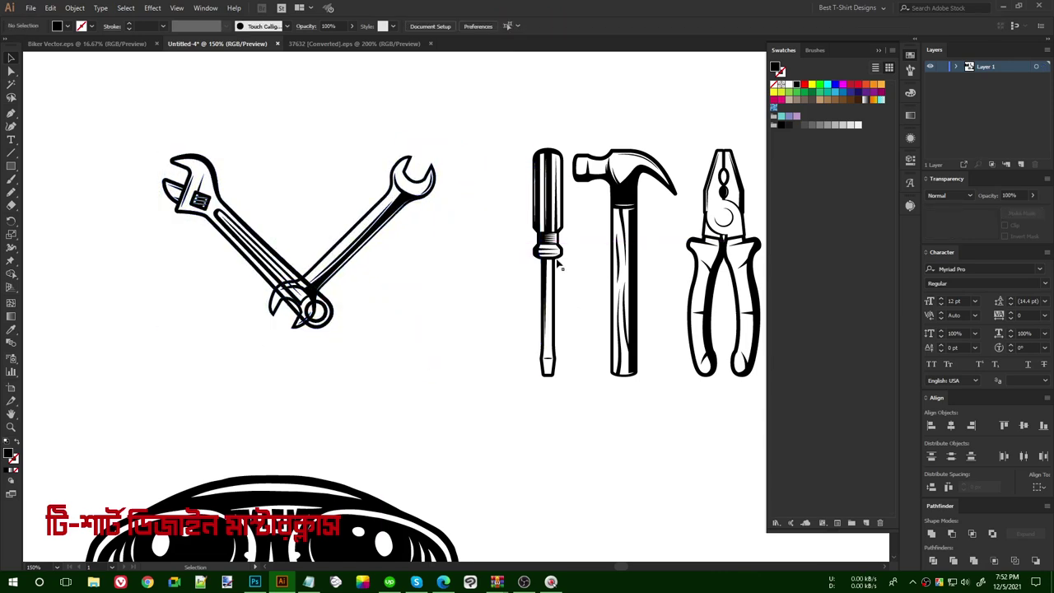
Stand the hammer between the crossed wrenches and lay the screwdriver horizontally to their left with its handle outward.
drag(634, 262, 302, 199)
click(551, 268)
drag(601, 346, 643, 297)
drag(586, 271, 236, 304)
Rotate the pliers 90 degrees clockwise and place them right of the wrenches with the jaws pointing outward.
drag(713, 310, 531, 301)
drag(547, 137, 664, 243)
drag(587, 279, 366, 320)
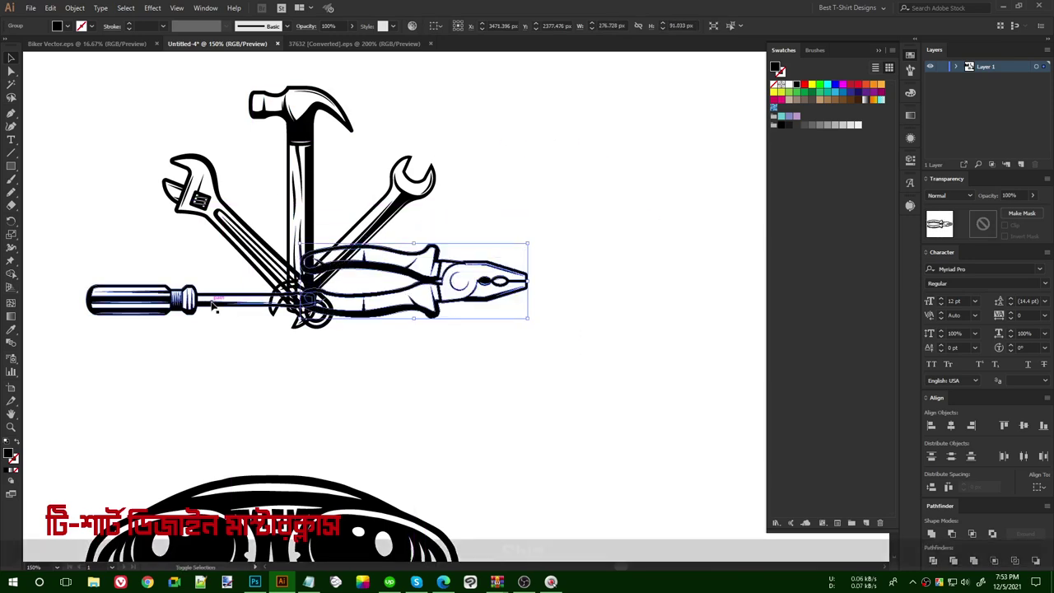
Align the bottom edges of the horizontal pliers and screwdriver.
shift+click(207, 301)
click(531, 25)
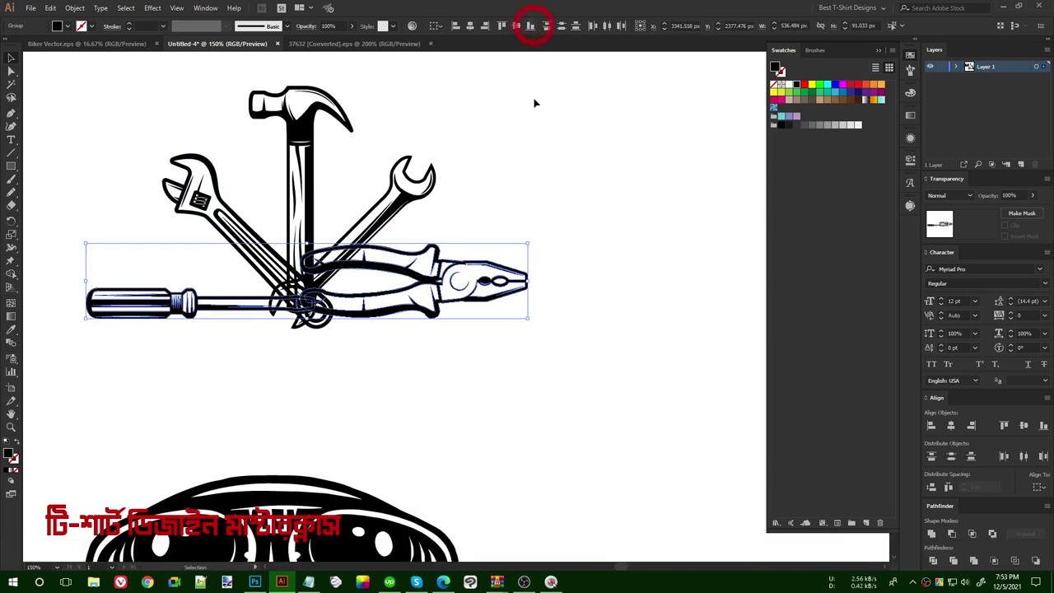
click(560, 171)
scroll(461, 332, down, 1)
scroll(463, 332, down, 1)
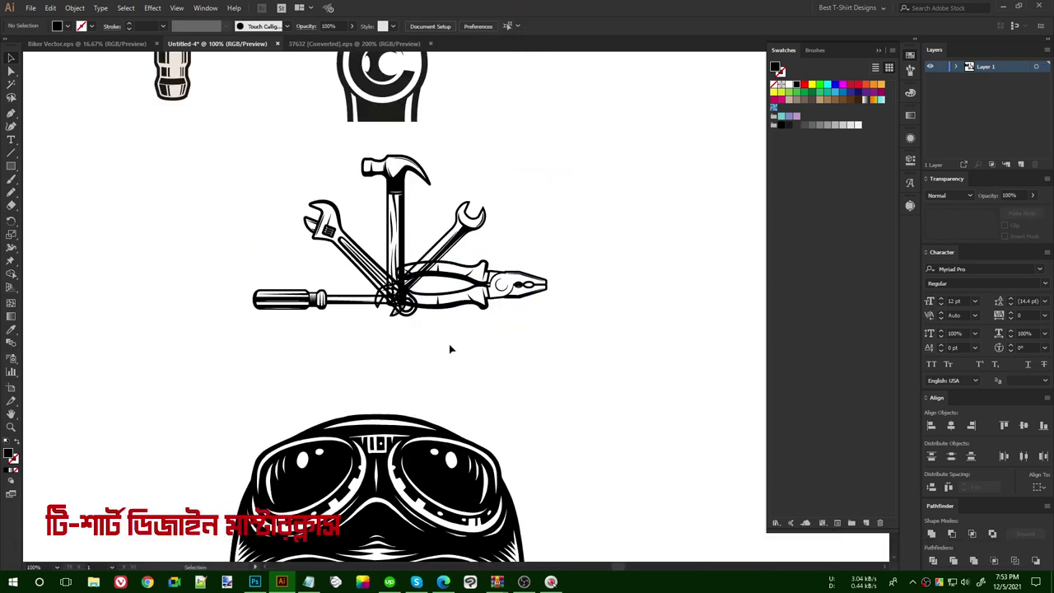
Select all five fanned-out tools and group them.
drag(283, 214, 285, 217)
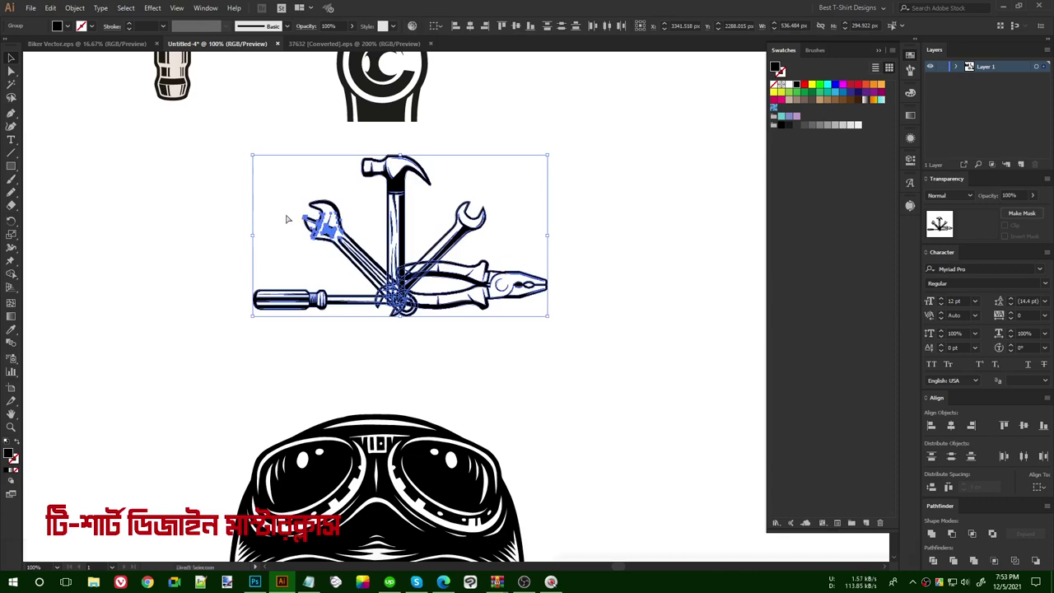
key(ctrl+g)
scroll(591, 206, down, 1)
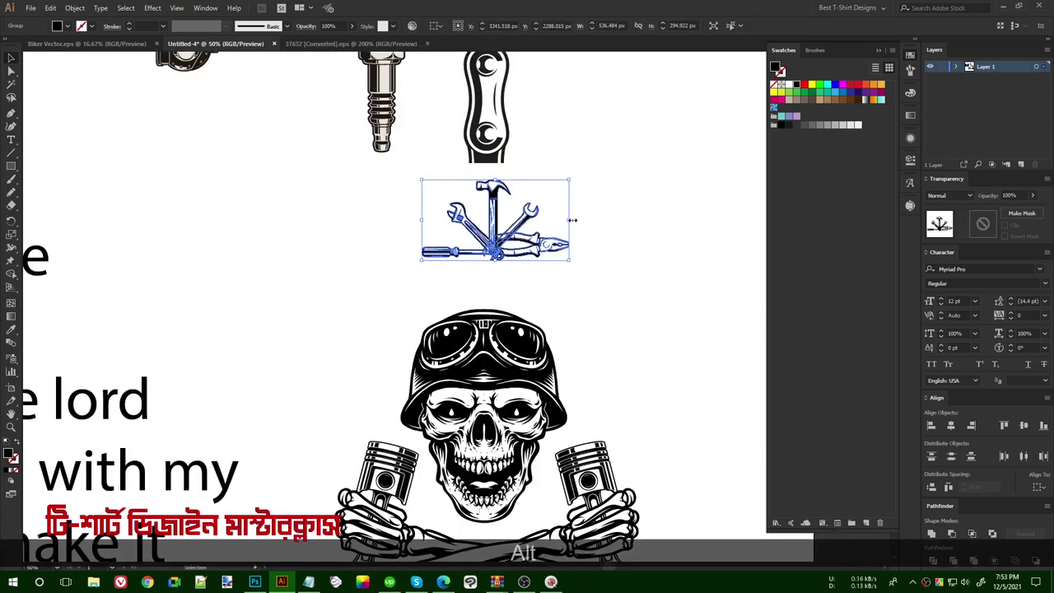
Enlarge the tool group to about 1079 px wide, place it over the helmeted skull and nudge it down 60 px.
drag(572, 219, 600, 222)
drag(517, 242, 508, 363)
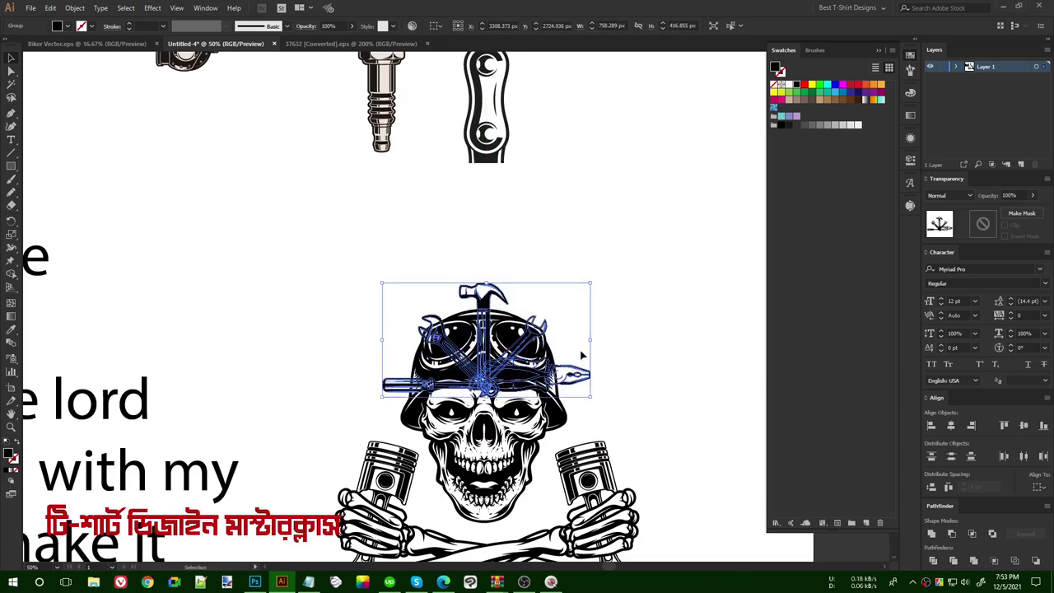
drag(588, 349, 636, 350)
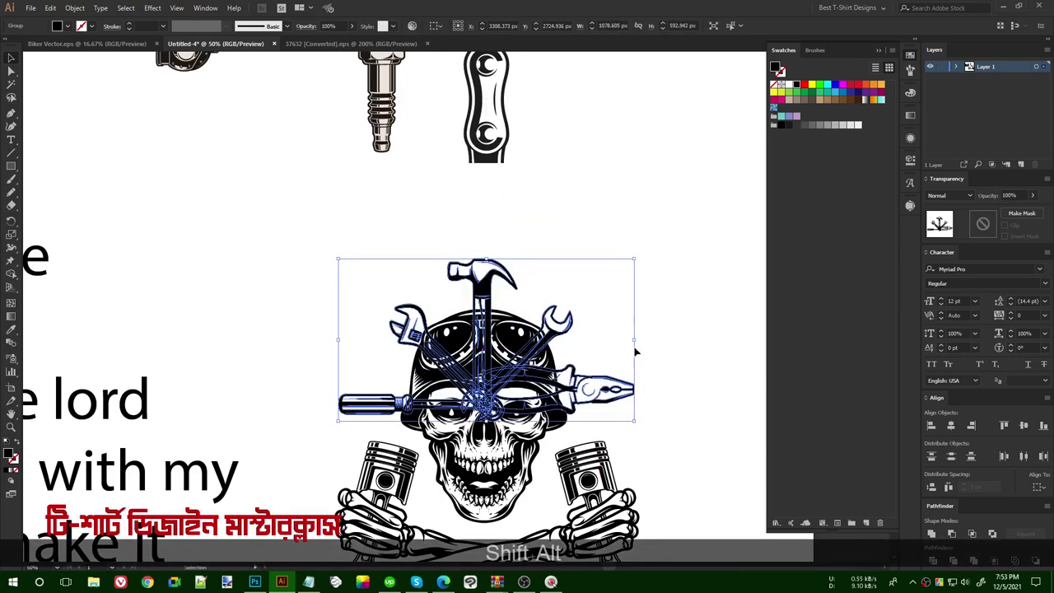
key(shift+Down)
key(shift+Down)
key(shift+Down)
key(shift+Down)
key(shift+Down)
key(shift+Down)
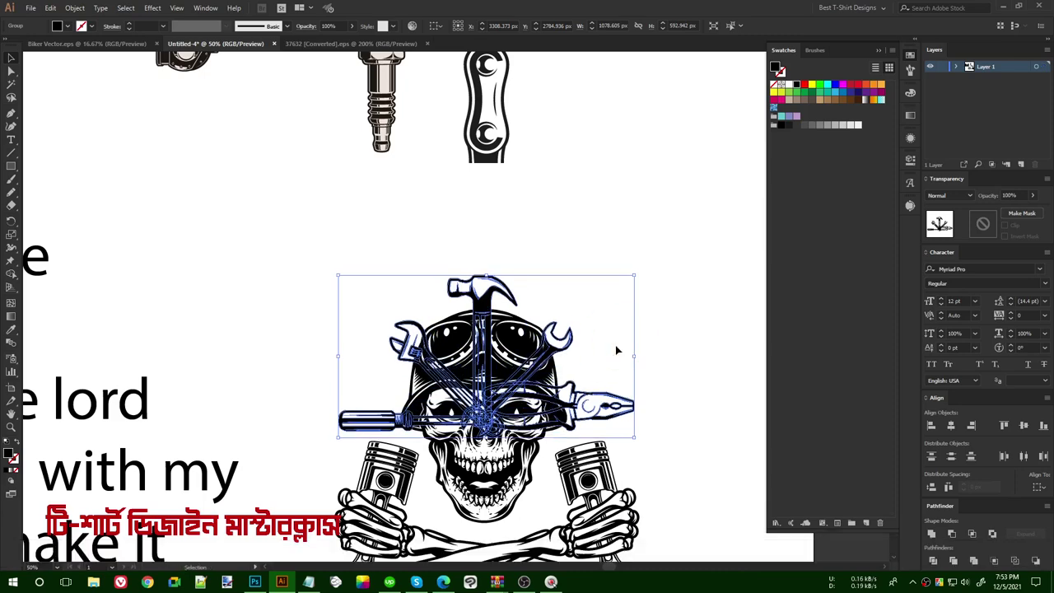
click(616, 345)
Inside the tool group, select both wrenches and enlarge them together proportionally from their centre to about 794 px wide.
scroll(615, 345, down, 1)
scroll(560, 307, up, 1)
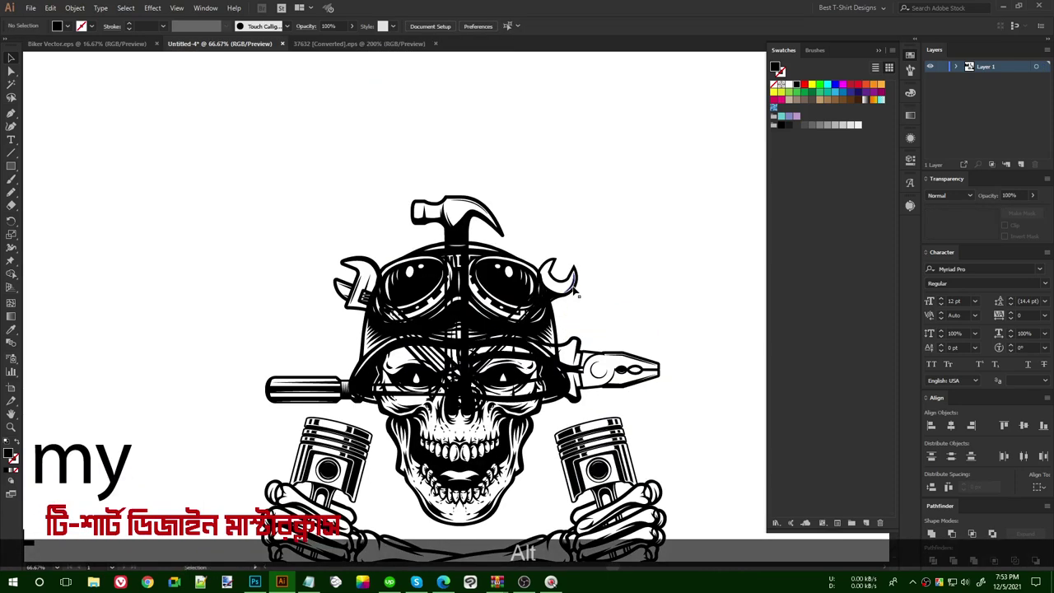
double_click(576, 292)
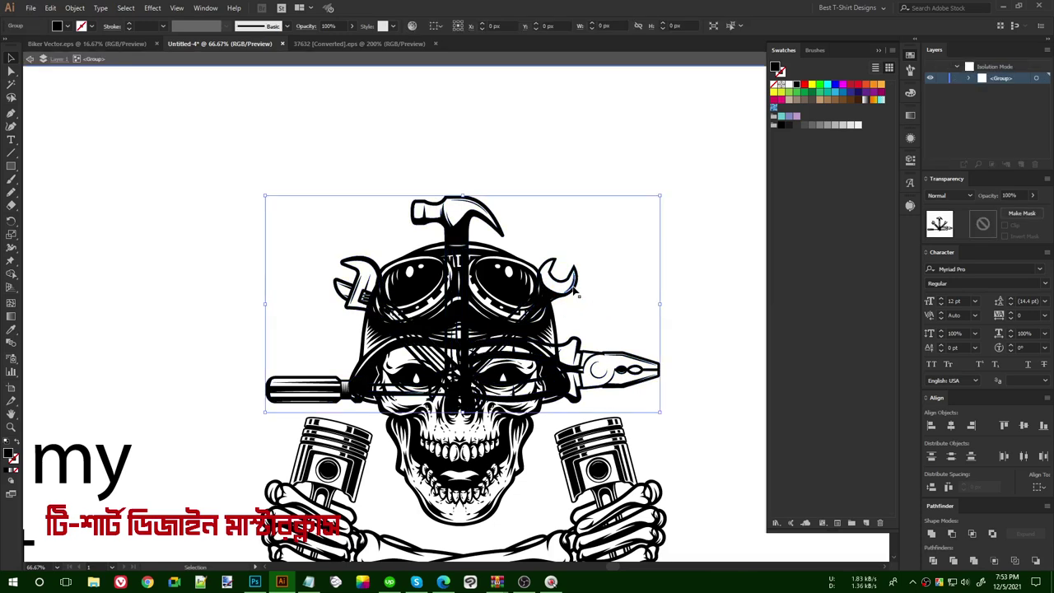
click(576, 292)
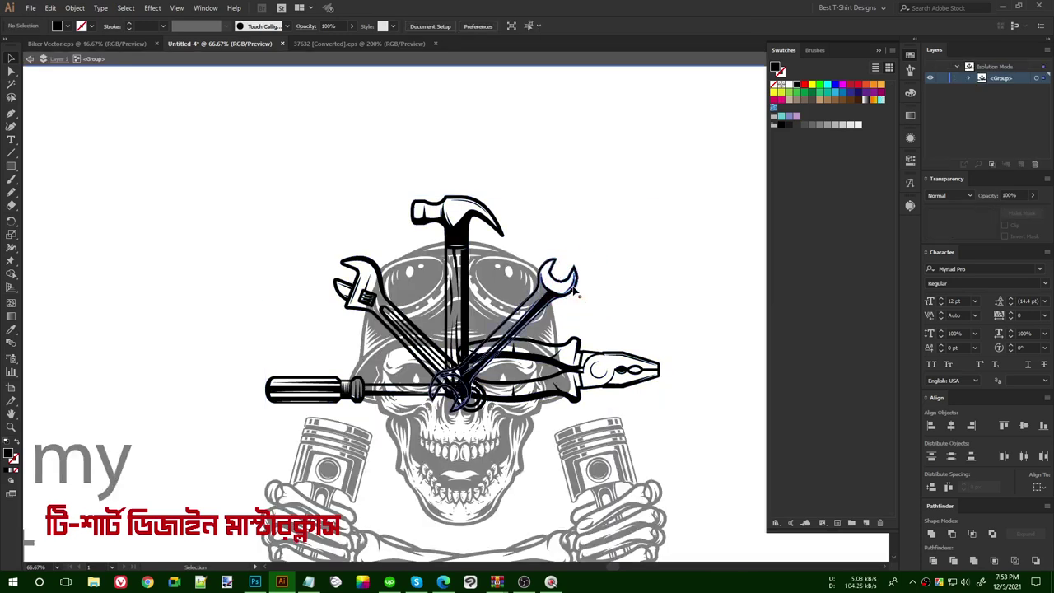
shift+click(352, 303)
shift+click(352, 303)
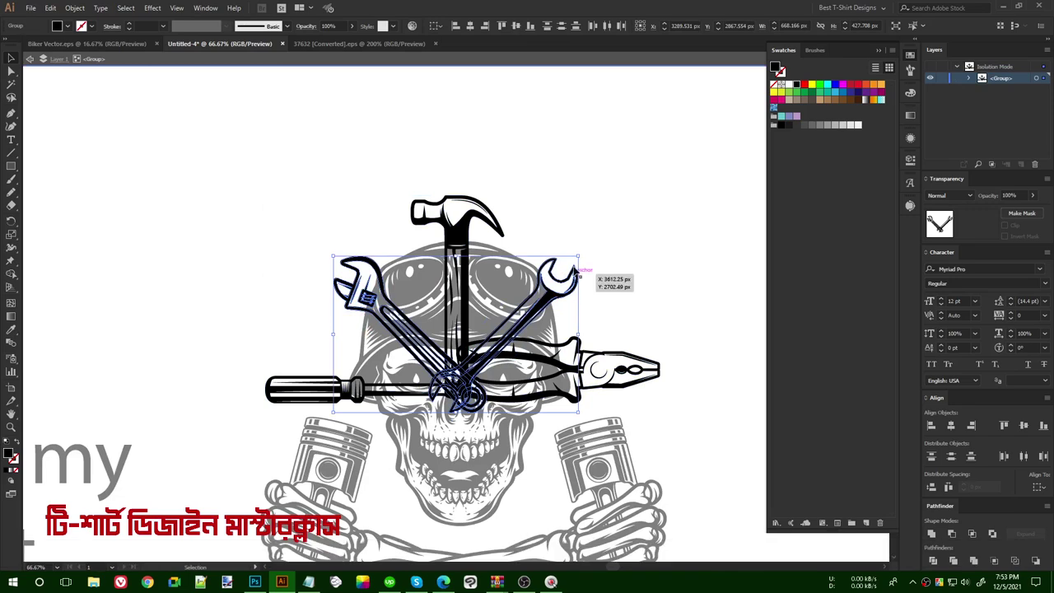
drag(581, 257, 612, 244)
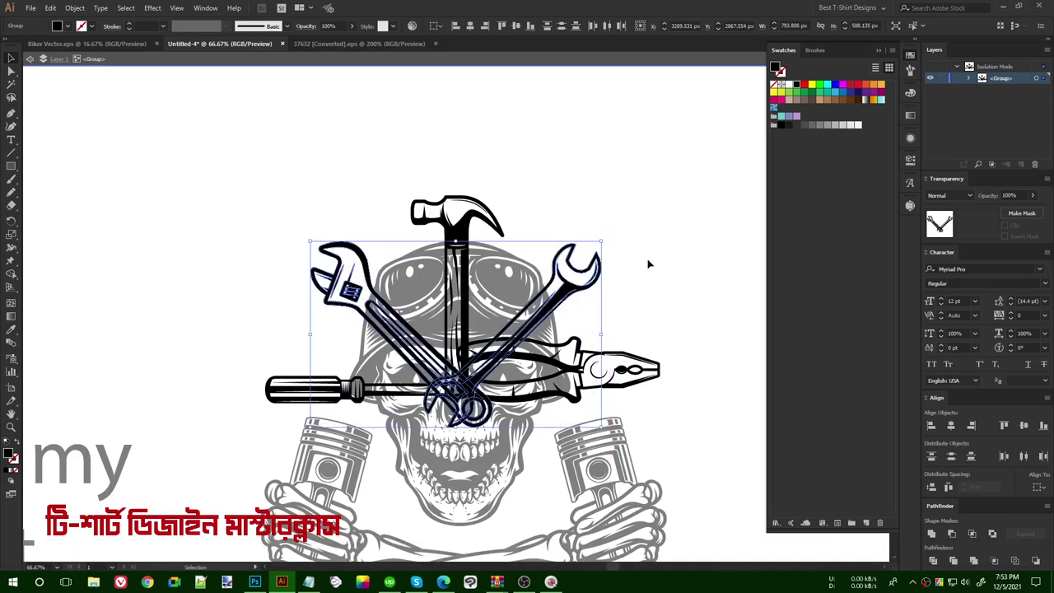
click(648, 264)
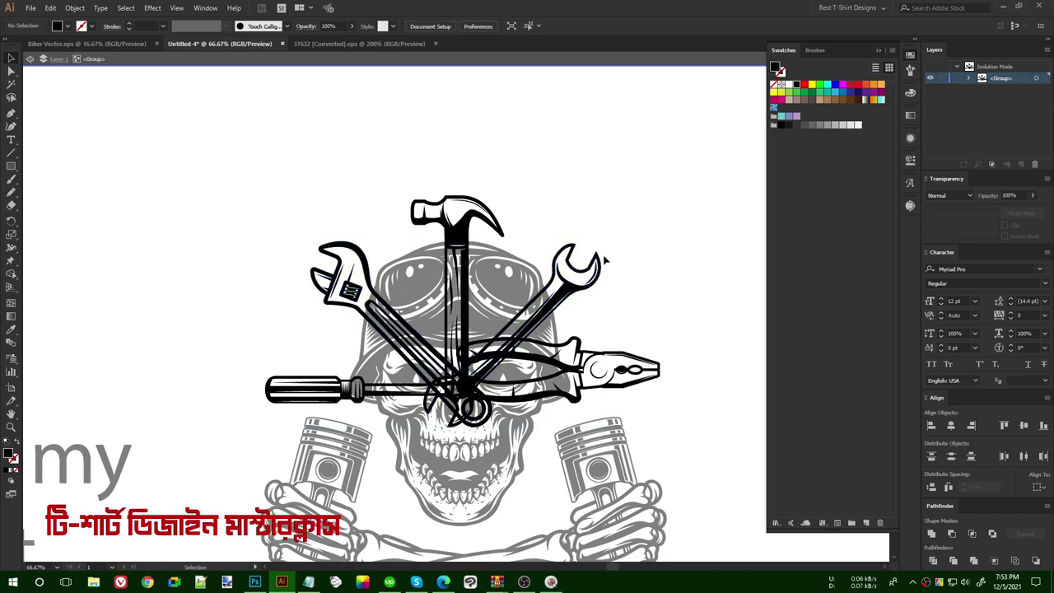
Nudge the hammer up 40 px so more of it shows above the helmet.
click(458, 239)
key(shift+Up)
key(shift+Up)
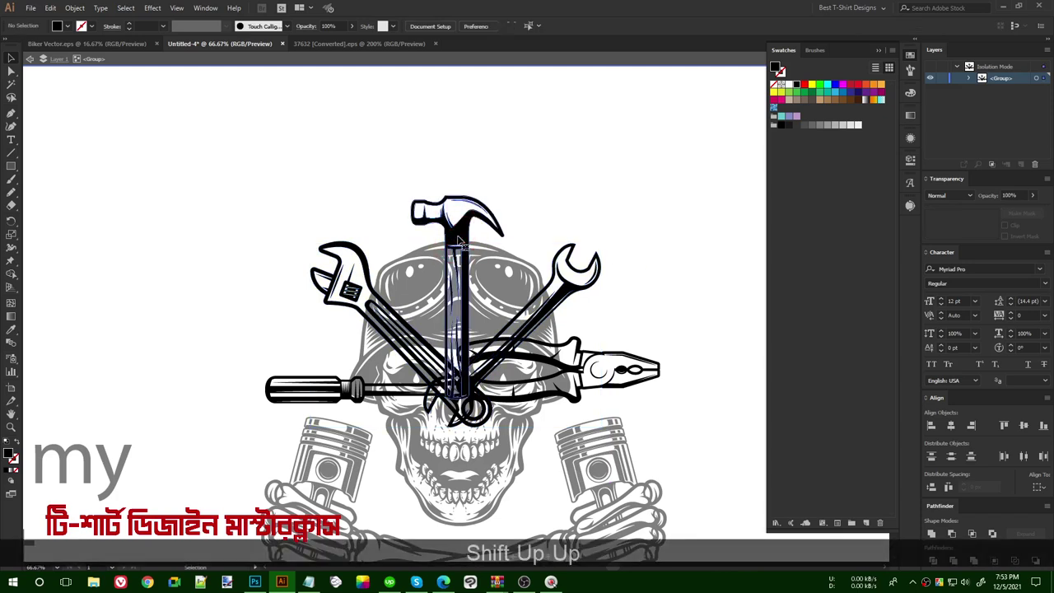
Spread the two wrenches by nudging each 40 px outward from the skull, and exit the tool group.
click(351, 289)
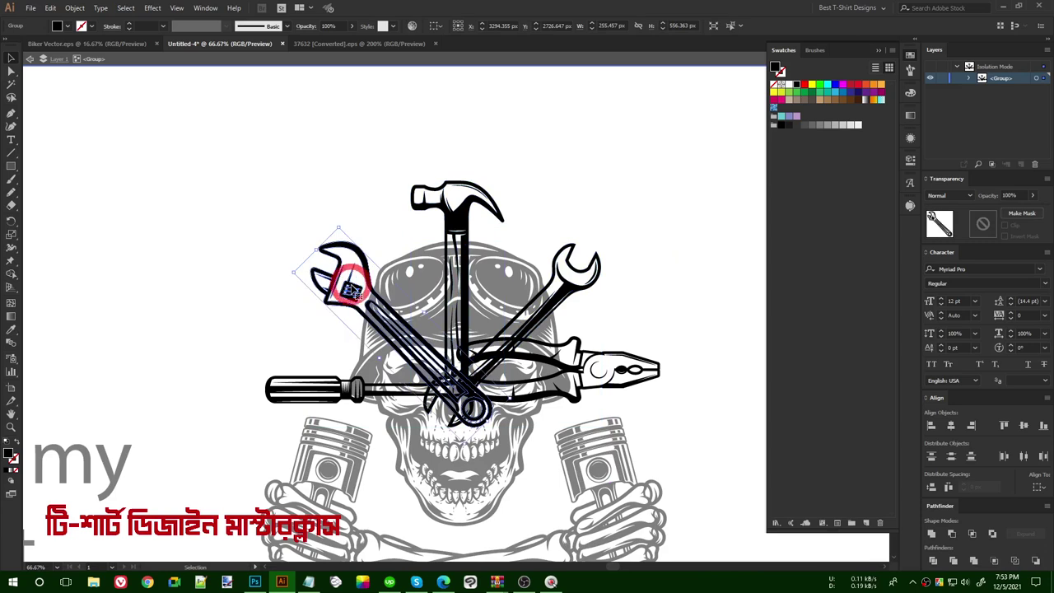
key(shift+Left)
key(shift+Left)
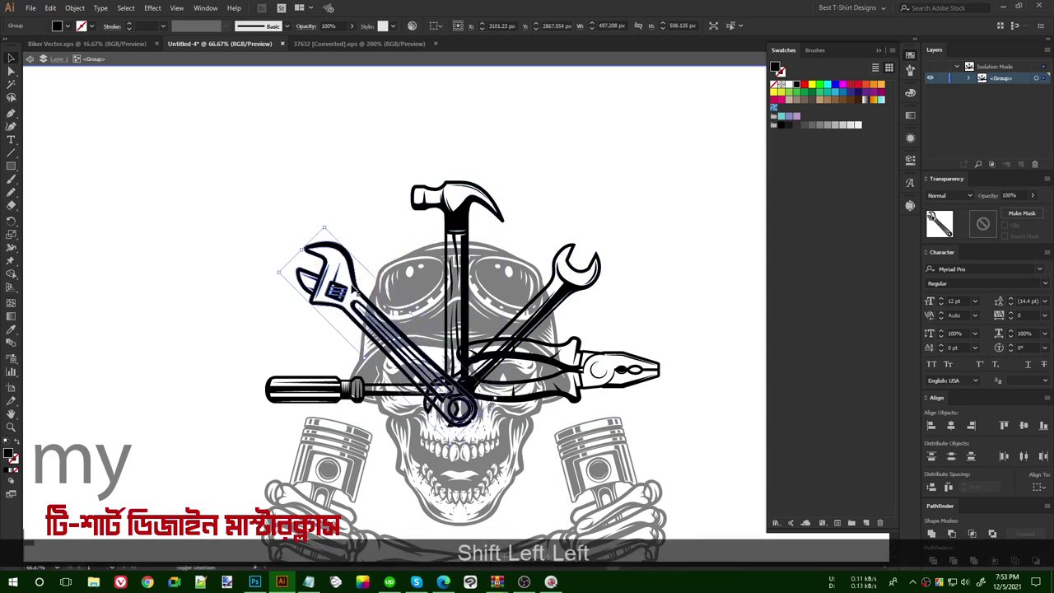
click(564, 300)
key(shift+Right)
key(shift+Right)
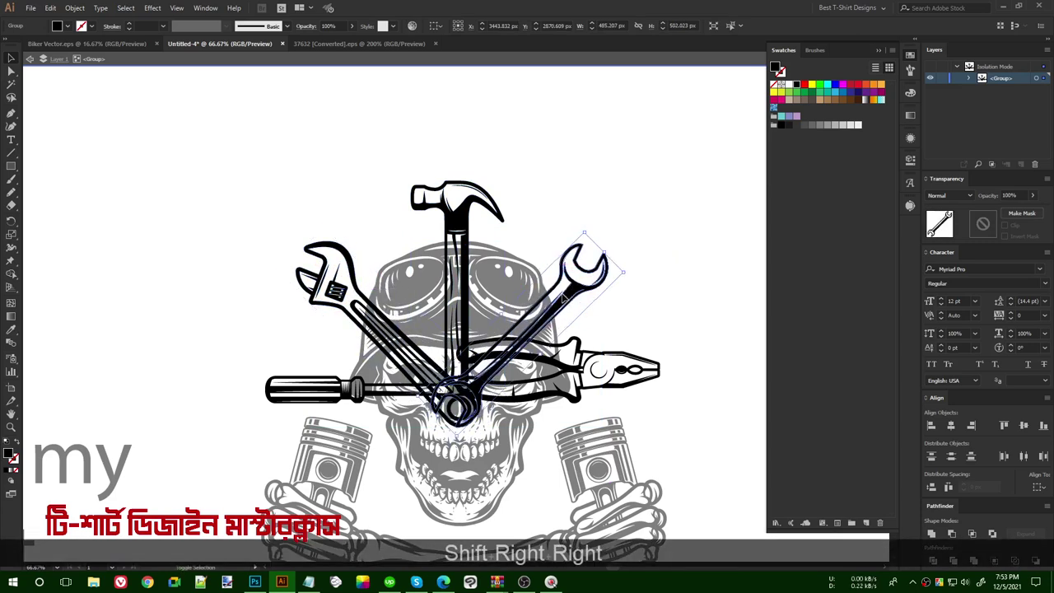
key(Escape)
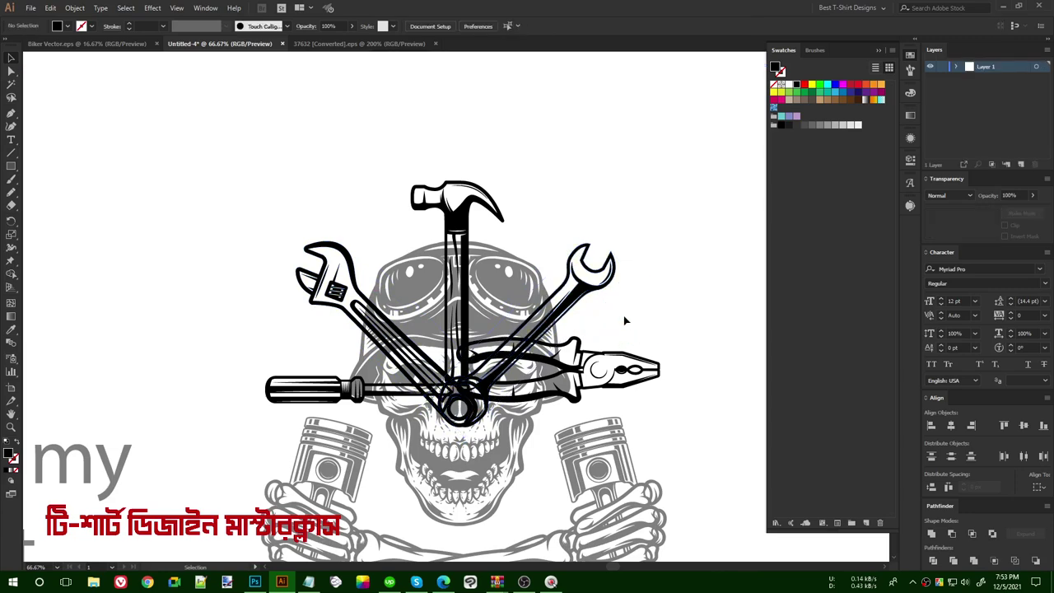
Copy the helmeted skull, create an opacity mask on the tool group without clipping, and paste the skull in front inside the mask.
scroll(623, 322, down, 2)
scroll(599, 269, down, 1)
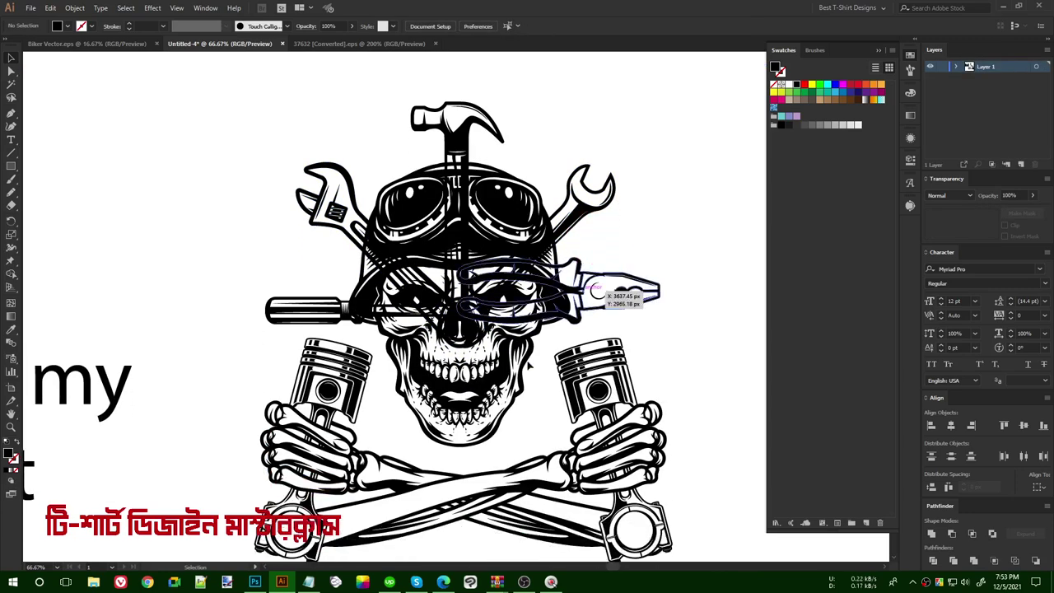
click(504, 376)
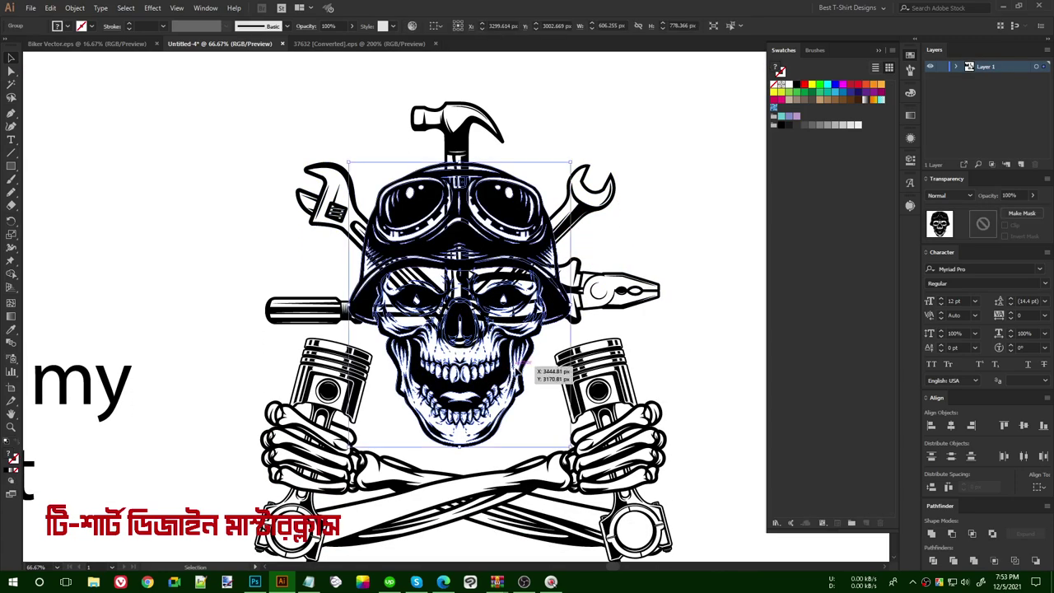
key(a)
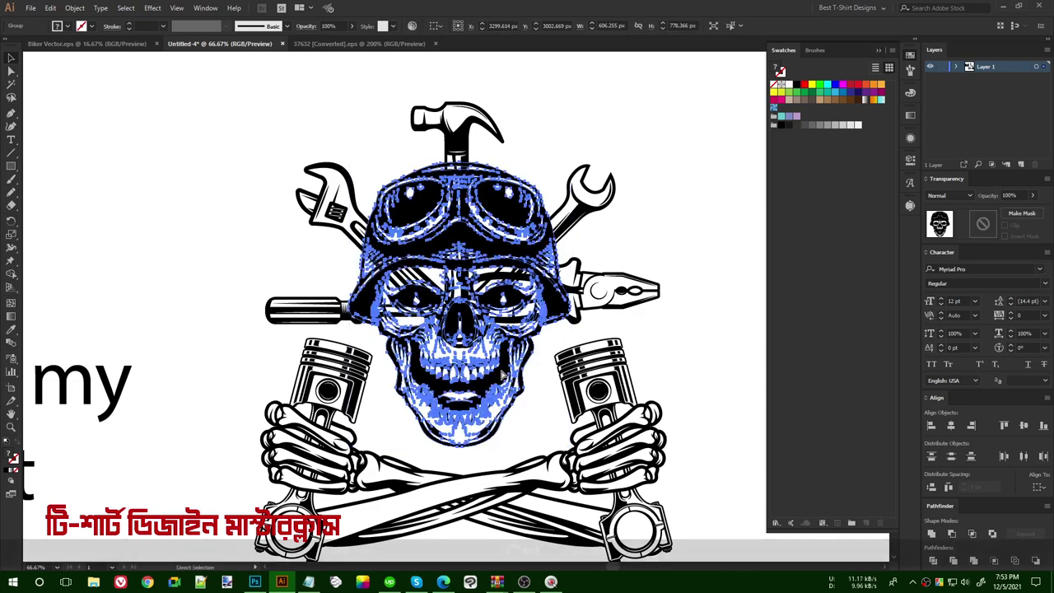
key(v)
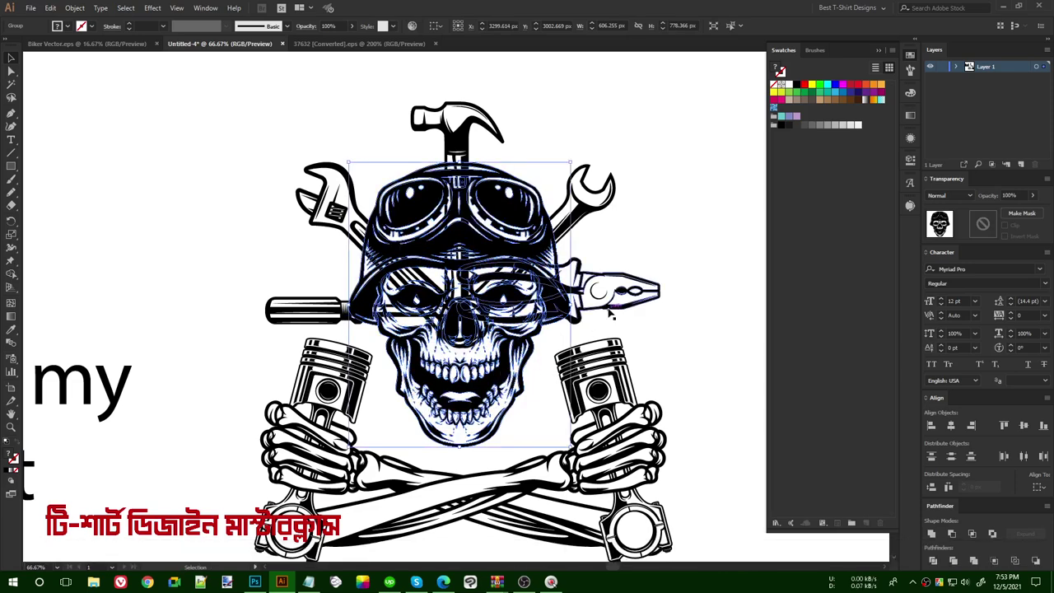
click(610, 311)
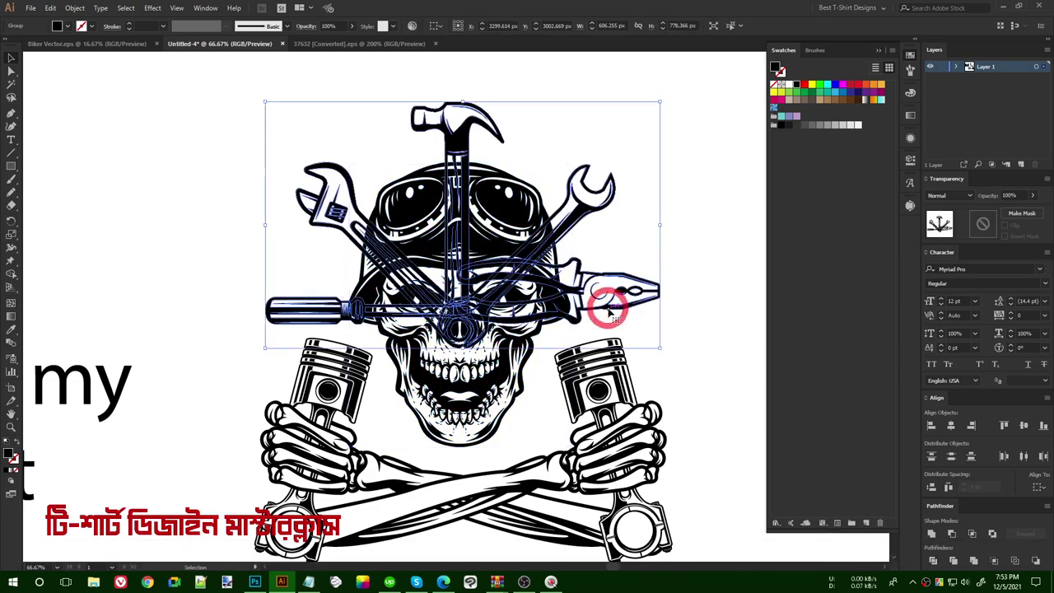
click(979, 230)
key(ctrl+f)
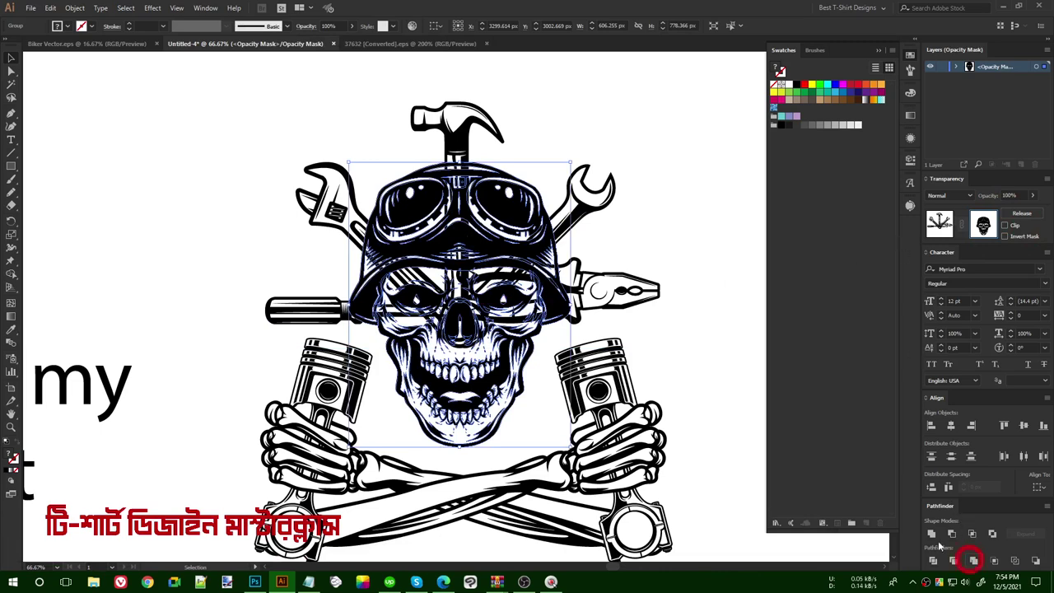
Unite the pasted skull in the opacity mask into one solid black silhouette and return to editing the artwork.
click(931, 534)
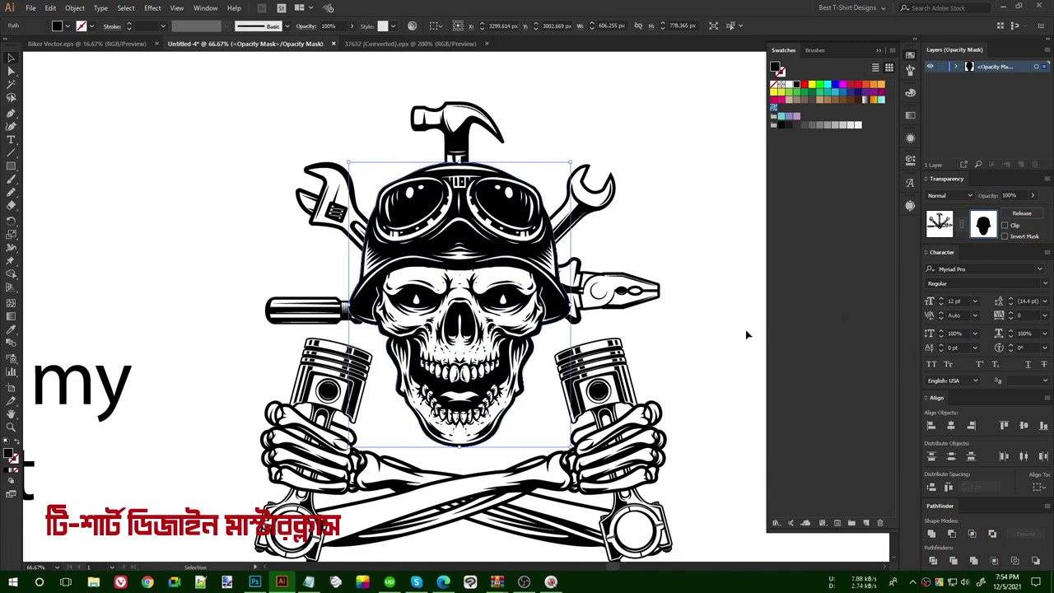
click(710, 179)
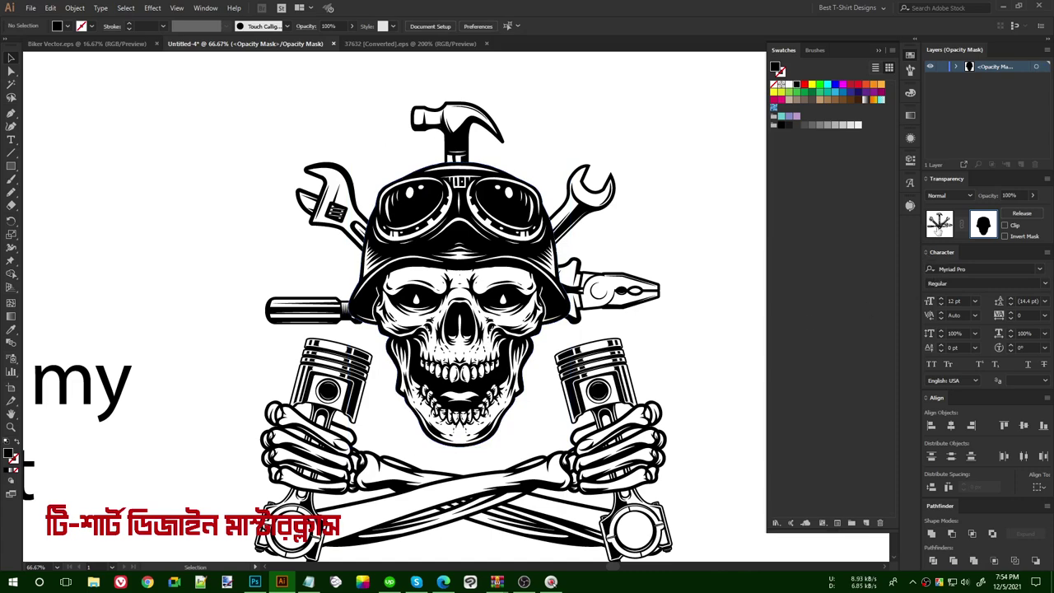
click(939, 224)
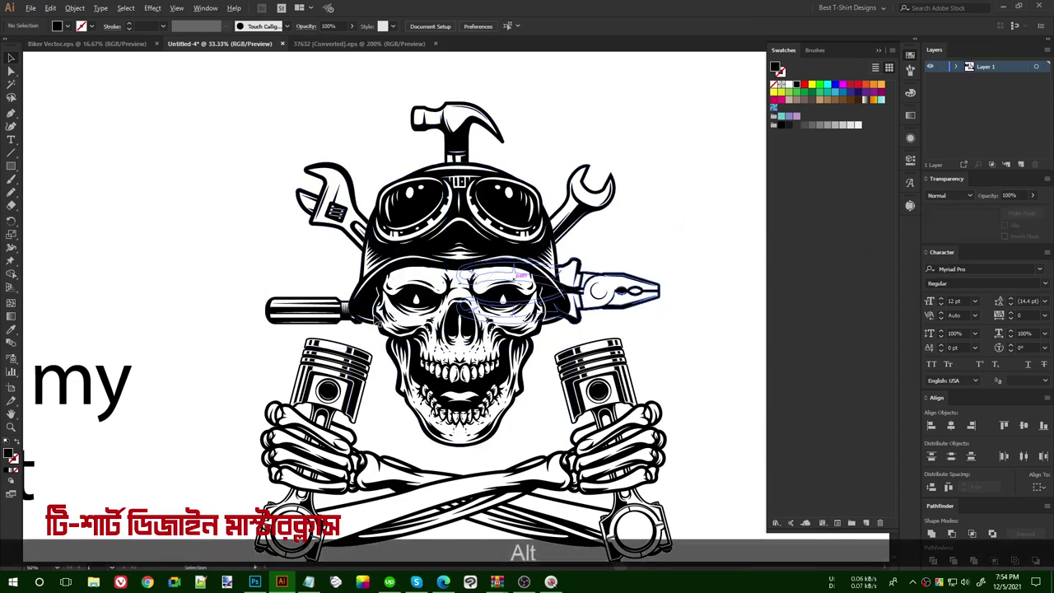
Shrink the crossed skeleton arms with pistons from their centre to about 1045 px wide and nudge them up 40 px.
scroll(557, 374, down, 2)
click(560, 371)
click(504, 400)
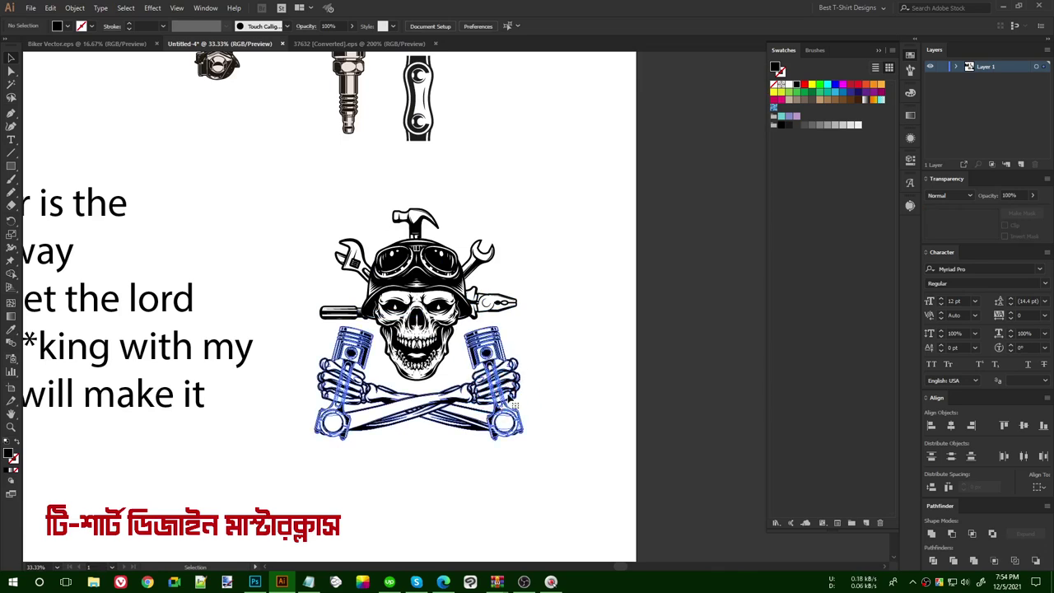
drag(522, 393, 513, 394)
key(shift+Up)
key(shift+Up)
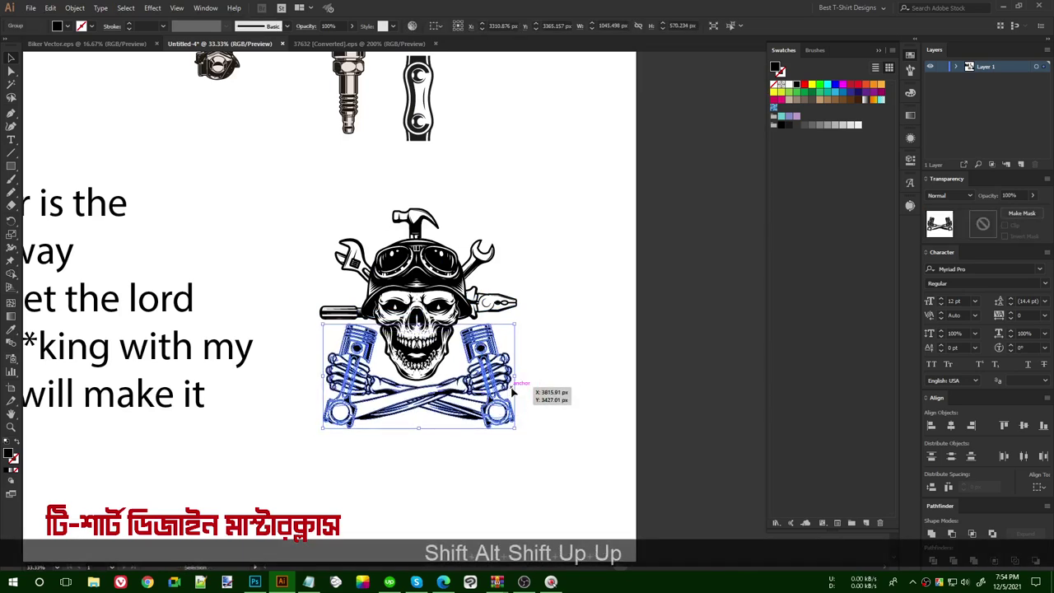
click(399, 378)
Select the skull, tools and crossed arms and combine them into a single group.
scroll(396, 377, up, 1)
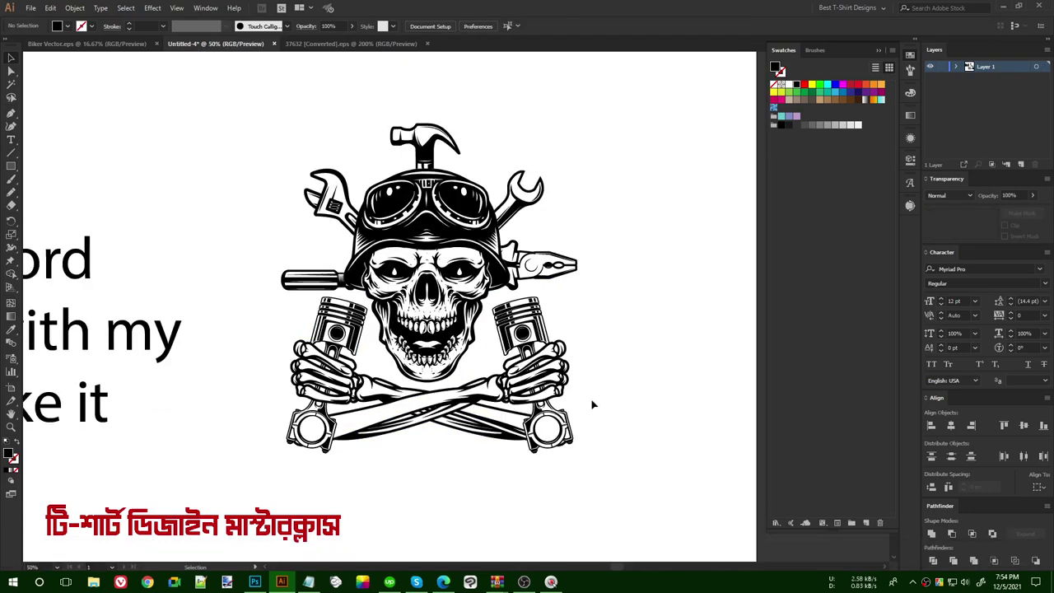
scroll(286, 200, up, 1)
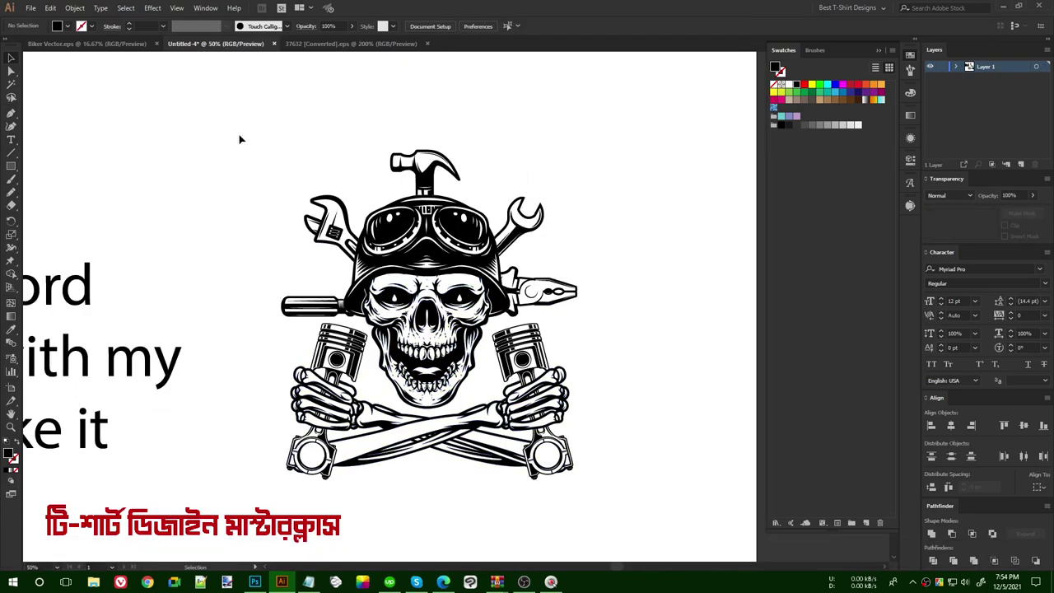
drag(628, 493, 652, 525)
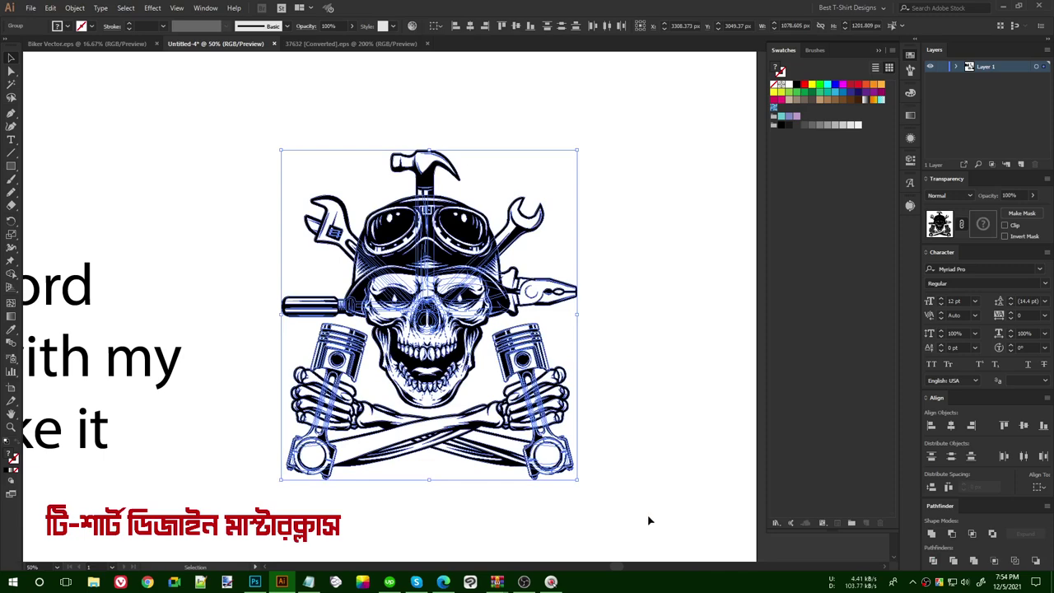
key(ctrl+g)
key(ctrl+shift+a)
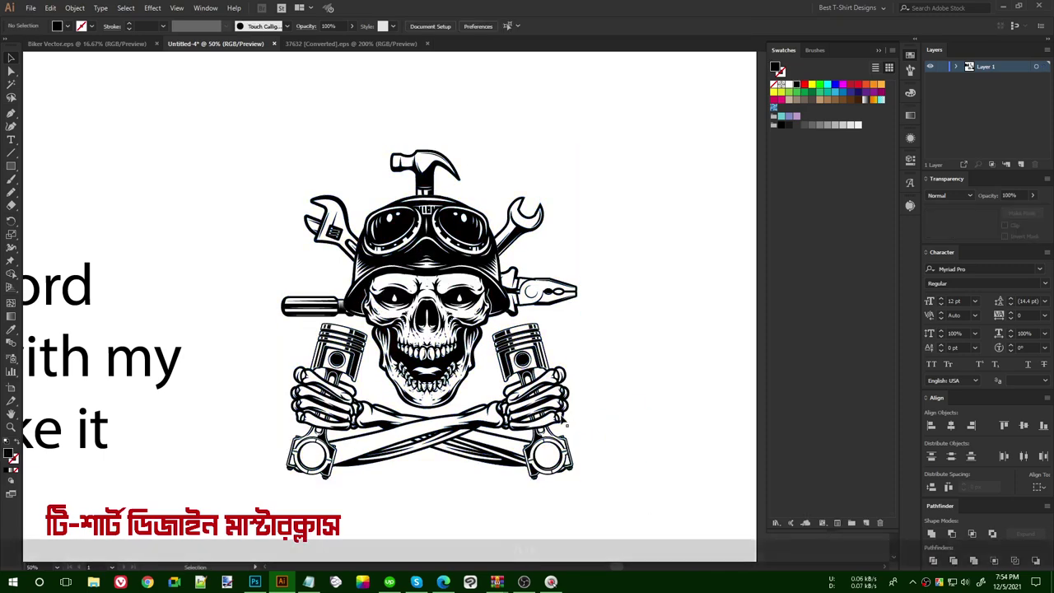
Rotate the chain link beside the spark plug 90 degrees so it lies horizontally.
scroll(567, 420, down, 2)
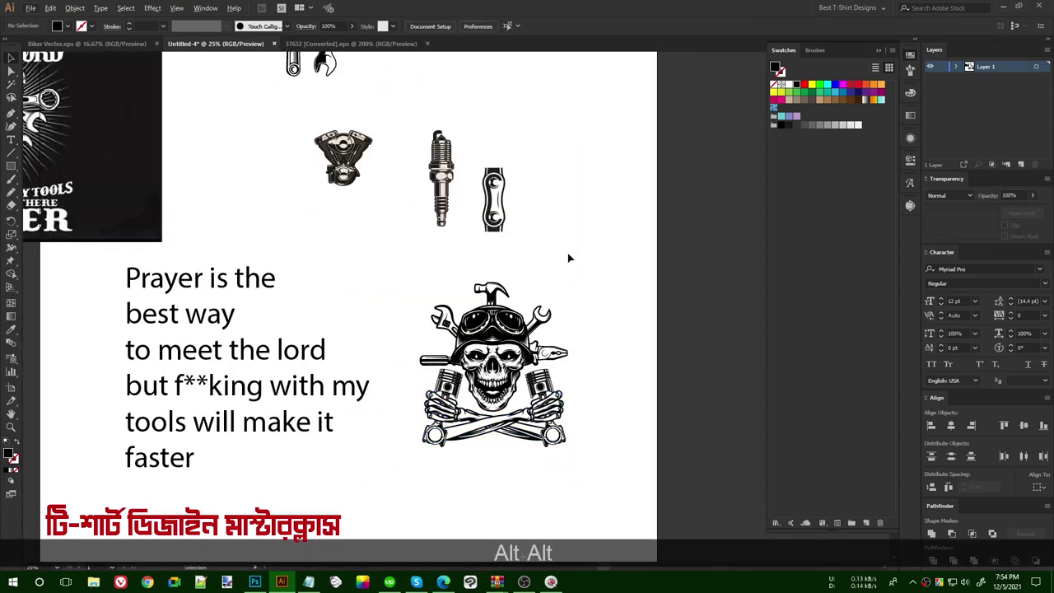
scroll(495, 200, up, 2)
click(497, 210)
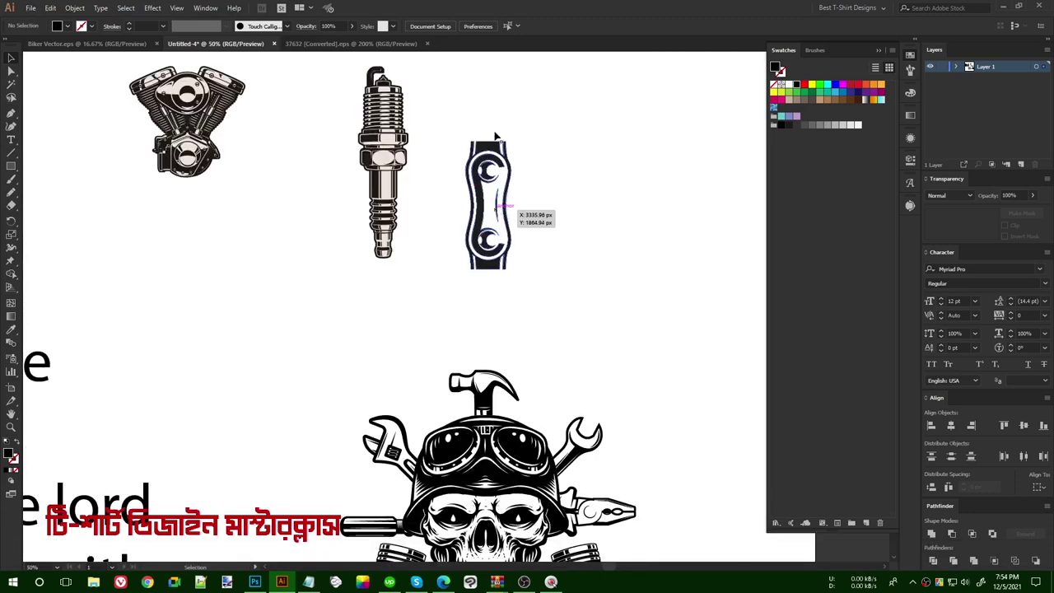
drag(489, 136, 487, 212)
scroll(560, 213, up, 2)
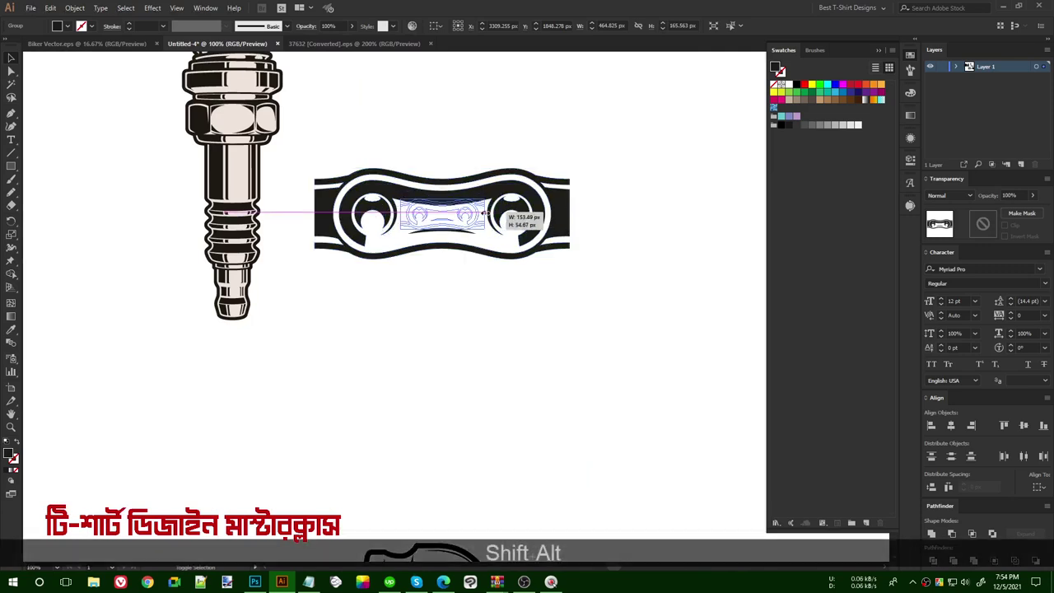
Scale the horizontal chain link down to about 142 px wide and place it just above and right of the hammer head.
click(516, 246)
scroll(469, 208, up, 2)
drag(283, 159, 513, 426)
alt+scroll(447, 247, down, 3)
scroll(527, 459, up, 2)
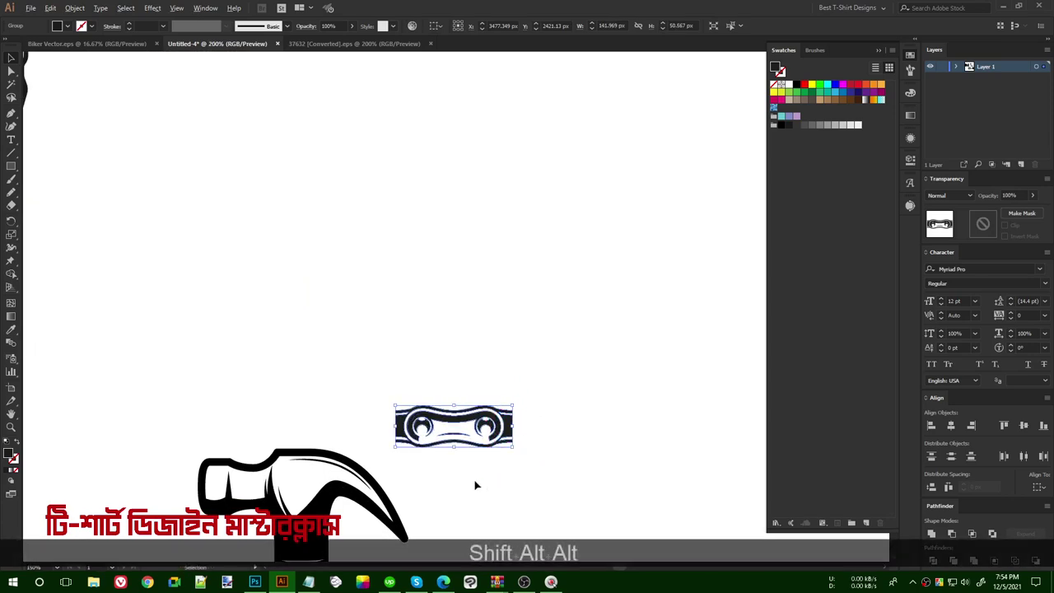
Create a new pattern brush from the small chain link with the default pattern options.
alt+scroll(475, 485, up, 2)
click(911, 72)
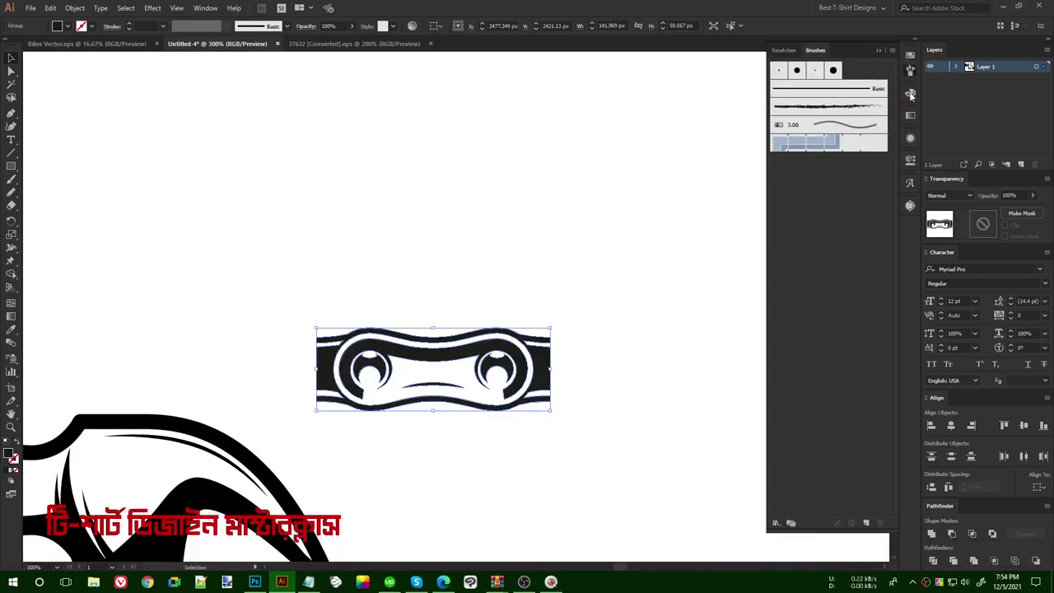
click(866, 524)
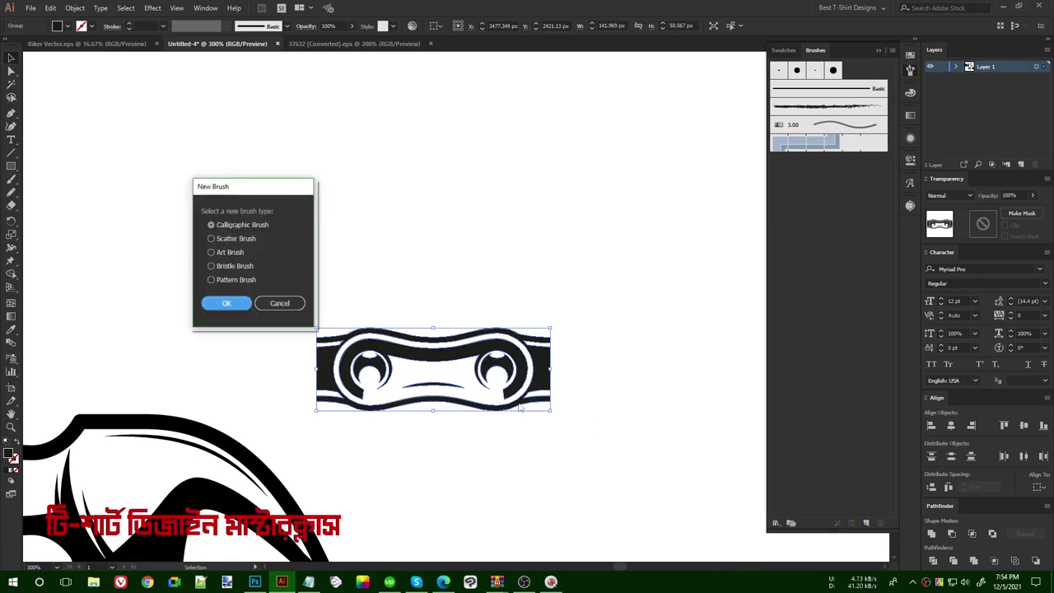
click(226, 304)
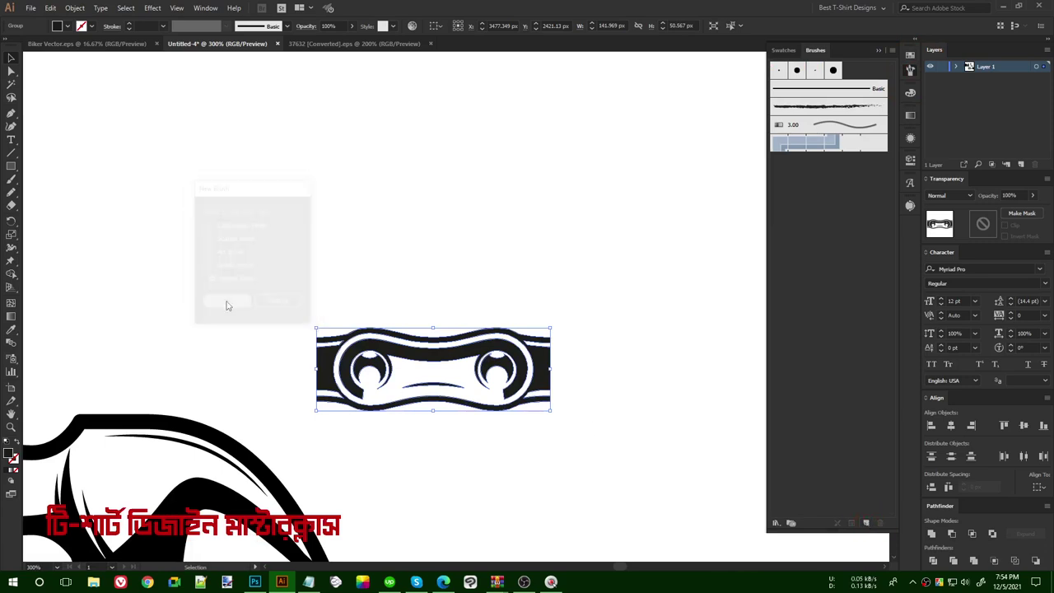
click(613, 437)
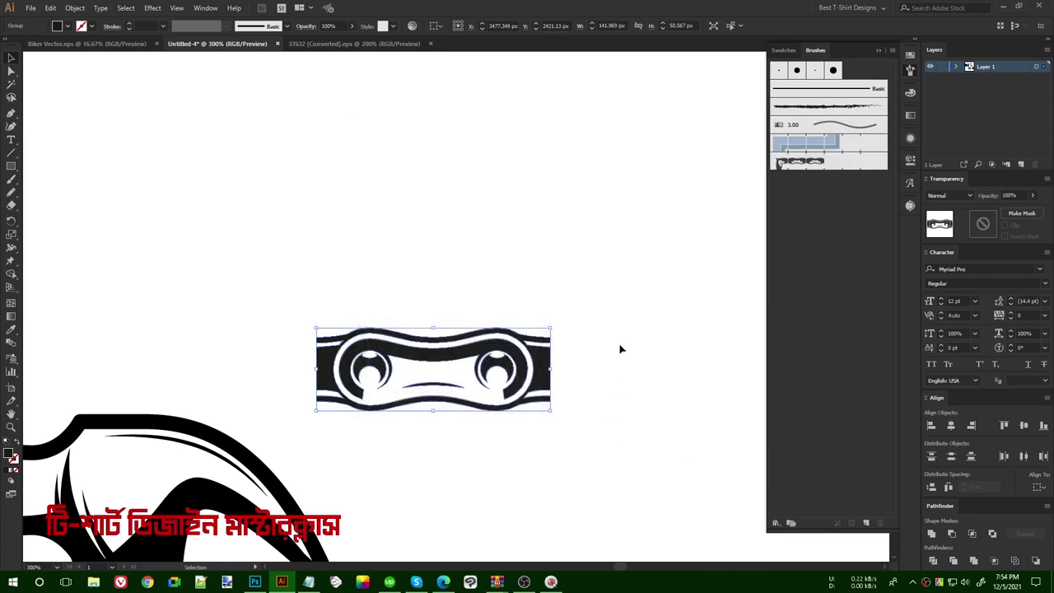
key(alt)
scroll(525, 300, down, 3)
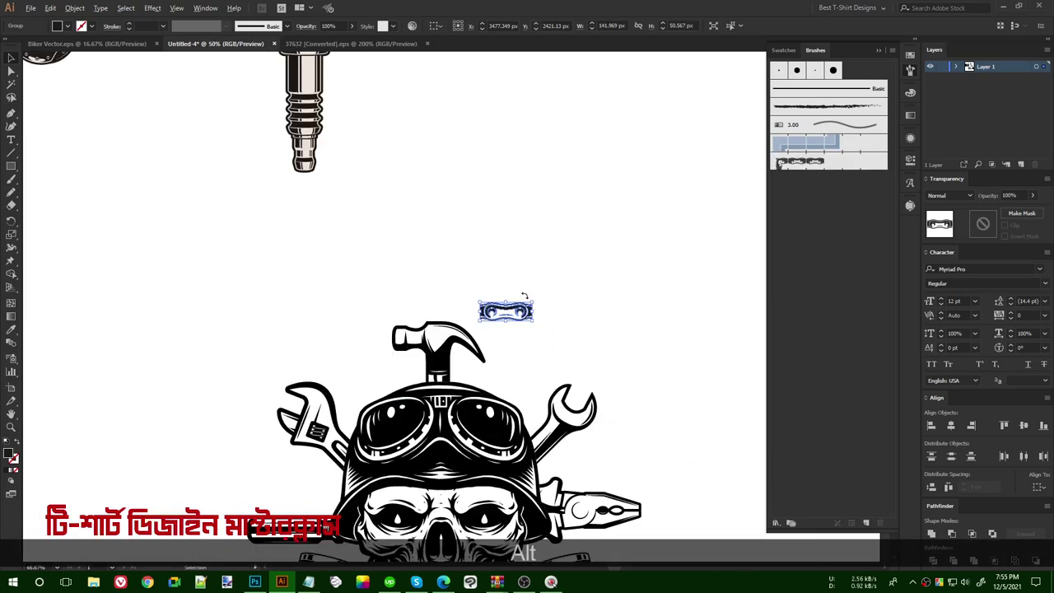
Move the small chain link up beside the spark plug and deselect it.
scroll(526, 298, down, 2)
drag(523, 307, 536, 162)
click(555, 310)
click(204, 212)
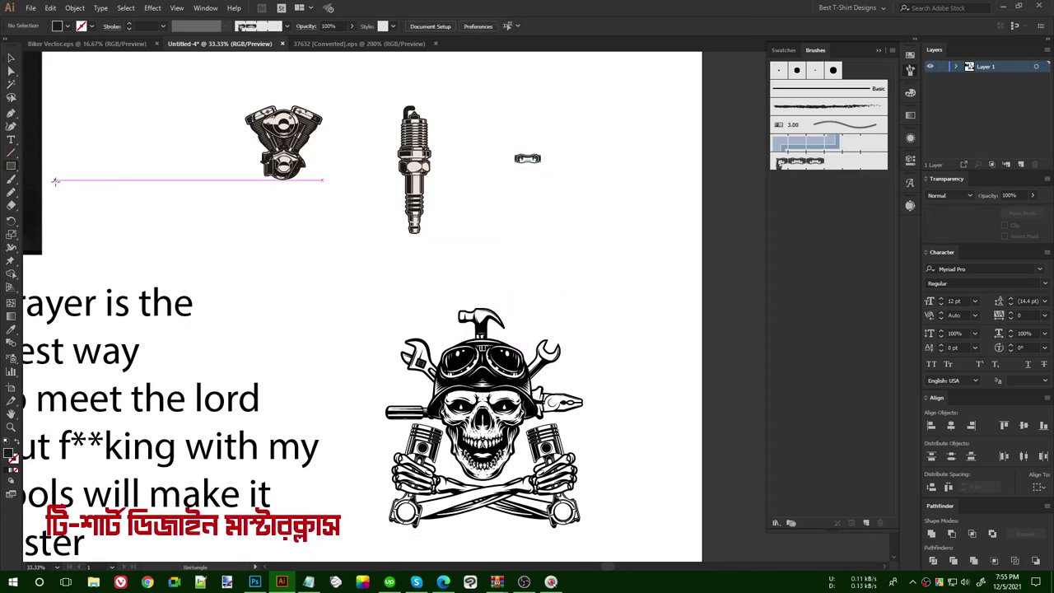
Draw a circle about 966 px wide centred on the skull, turn its fill into a stroke, and move it up about 100 px.
click(6, 167)
click(68, 193)
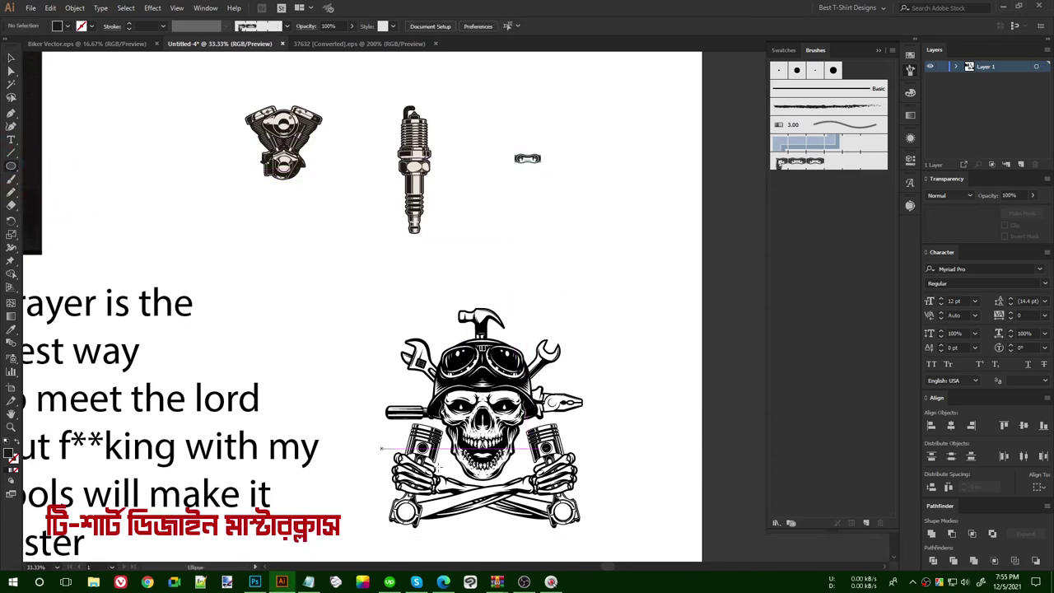
scroll(490, 445, up, 2)
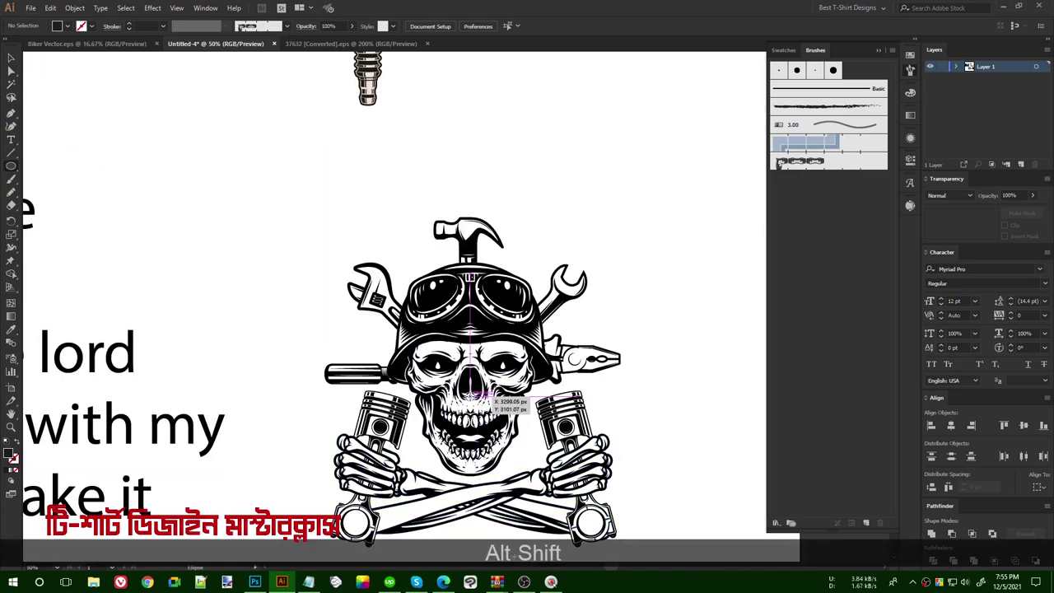
drag(473, 396, 604, 459)
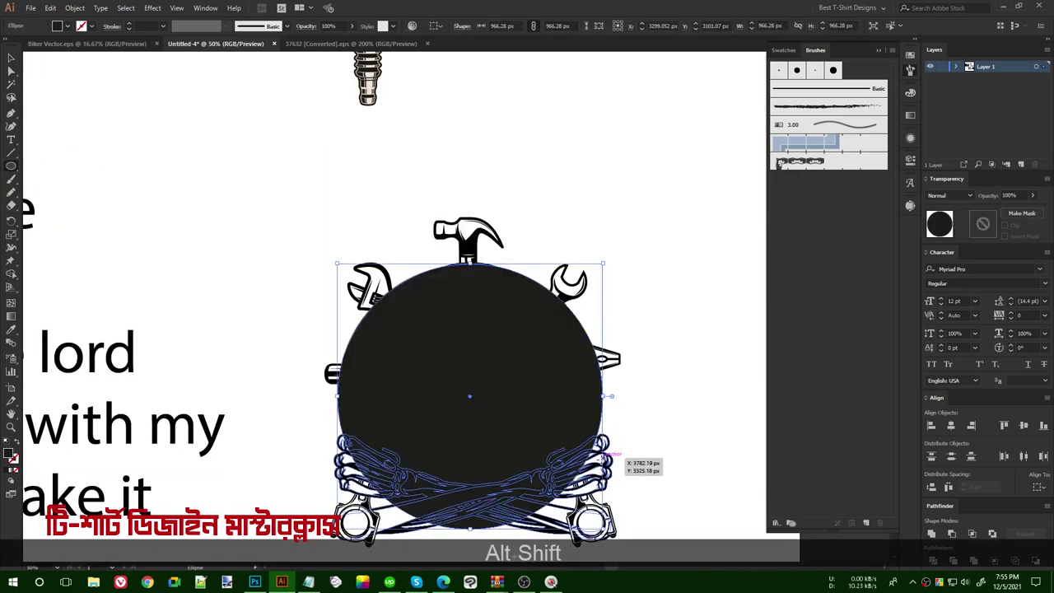
key(shift+x)
key(v)
key(shift+Up)
key(shift+Up)
key(shift+Up)
key(shift+Up)
key(shift+Up)
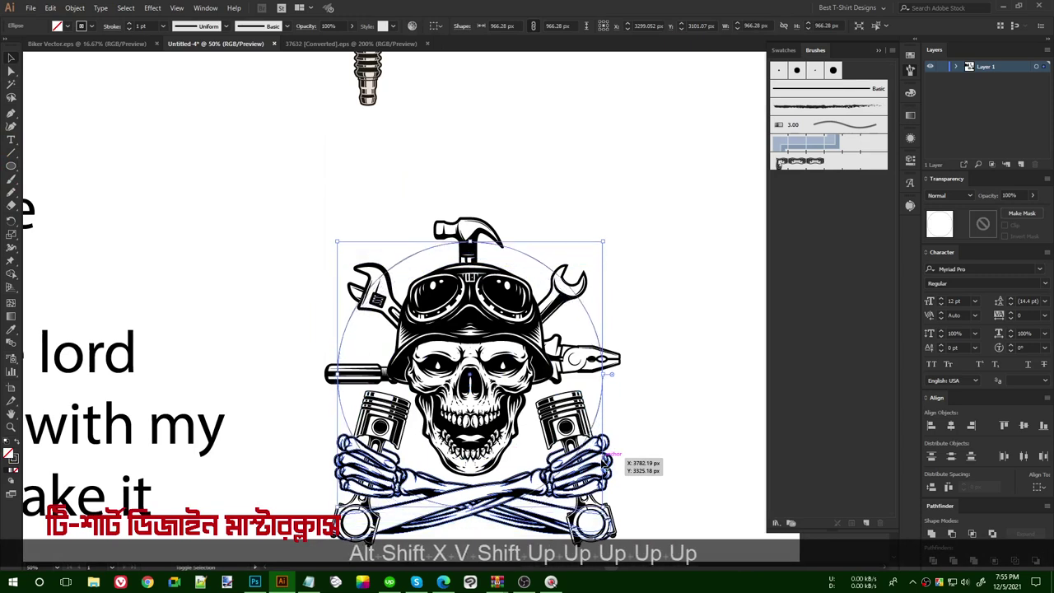
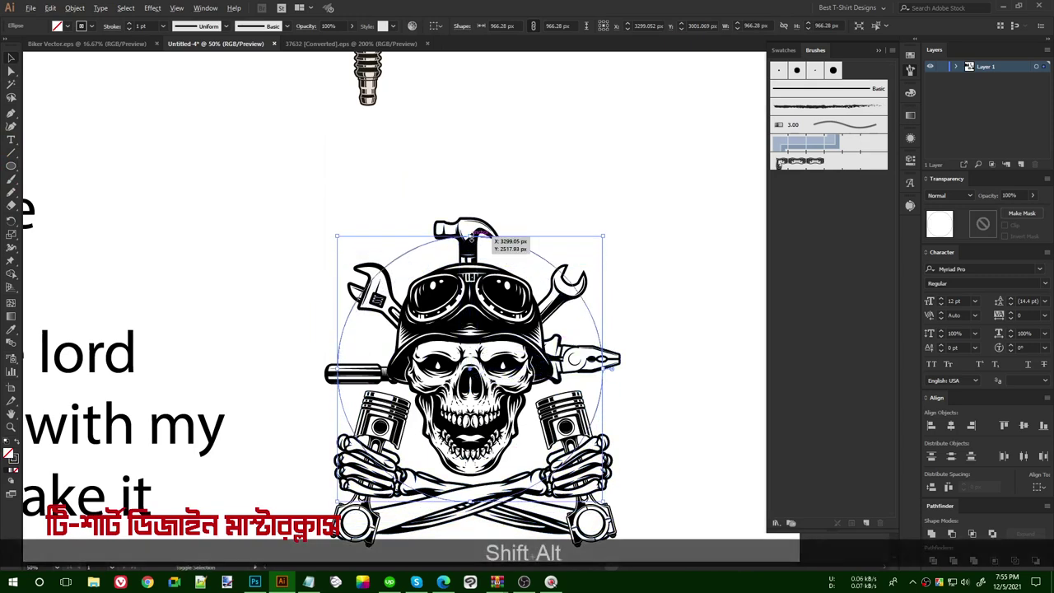
Enlarge the circle from its centre to about 1164 px across and set its stroke weight to 10 pt.
drag(478, 237, 473, 209)
scroll(266, 106, down, 1)
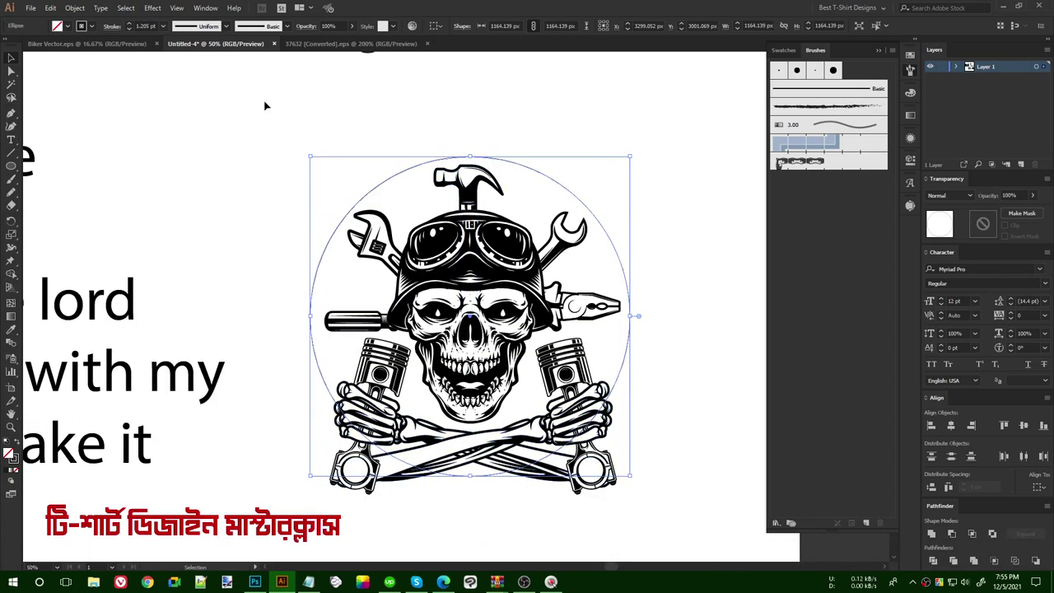
shift+click(129, 23)
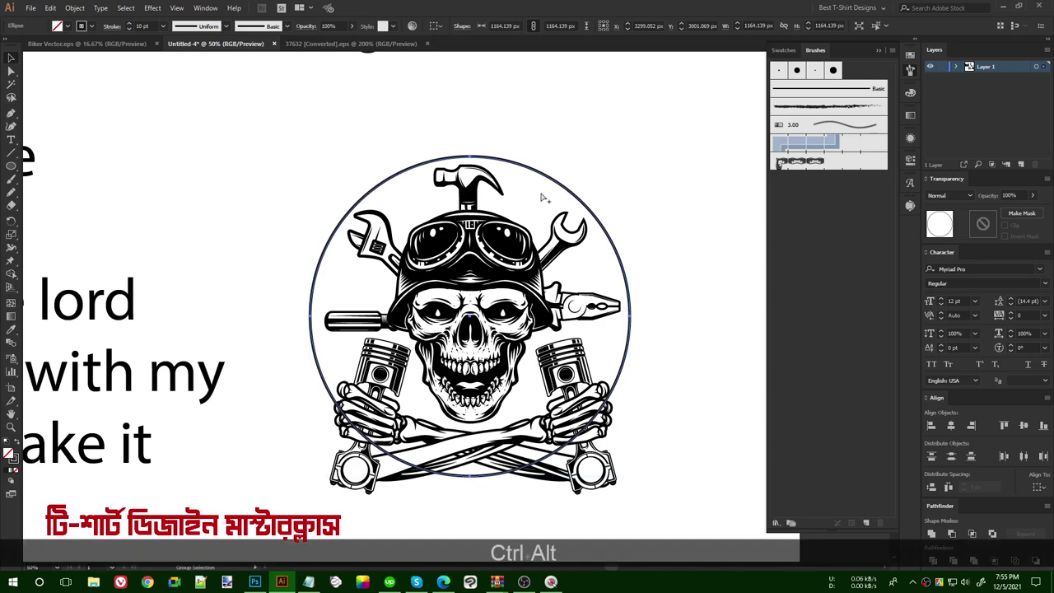
key(ctrl+alt+f)
click(759, 250)
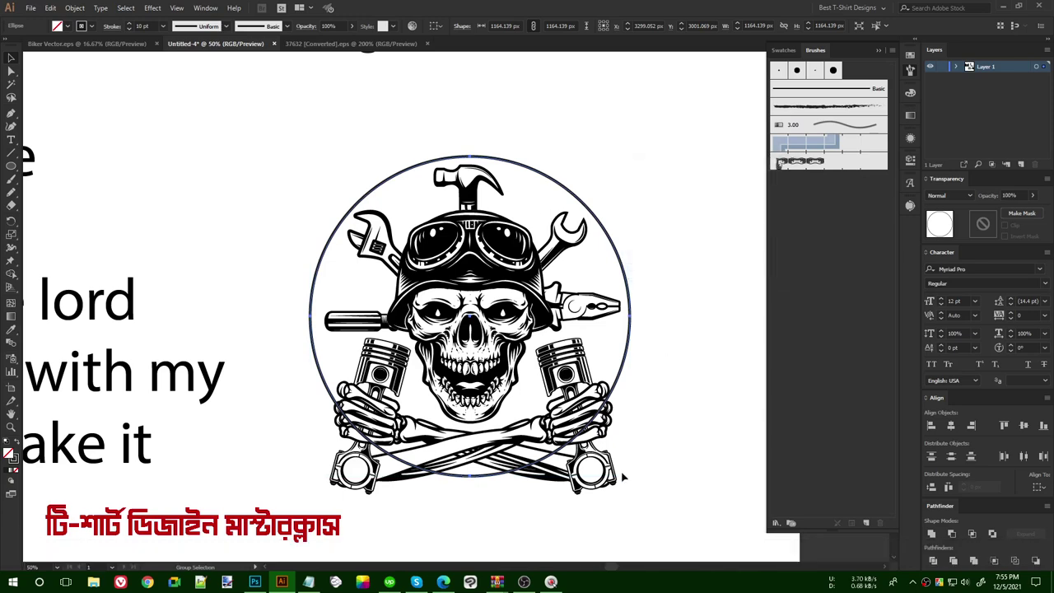
Align the circle and the grouped skull artwork to a common horizontal centre.
shift+click(356, 301)
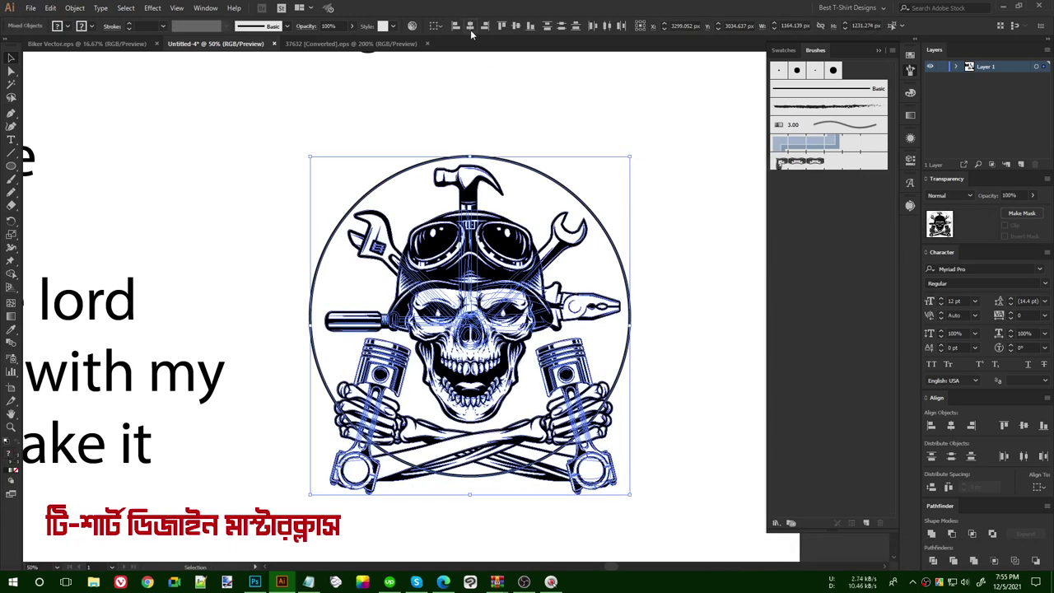
click(471, 27)
click(520, 169)
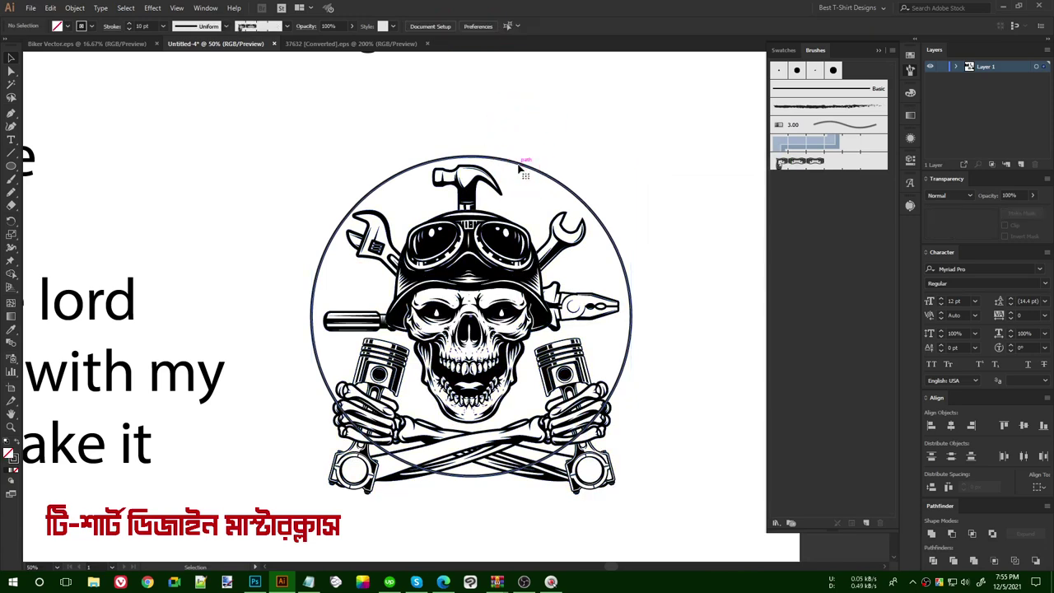
Nudge the circle slightly left until its centre X is about 3292 px.
click(520, 169)
key(shift+Left)
key(Right)
key(Right)
key(Right)
key(Right)
key(Right)
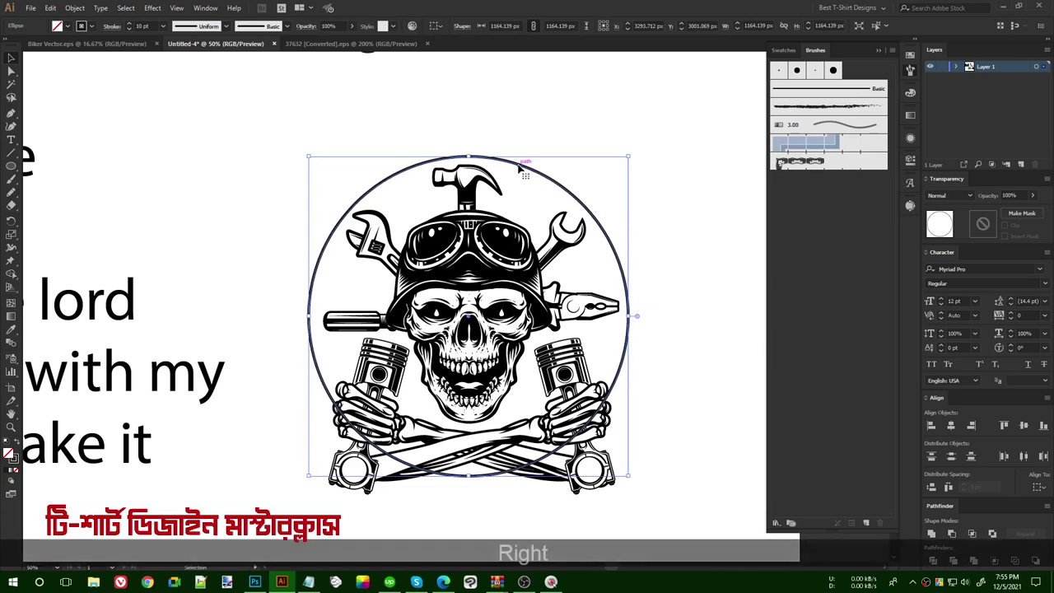
key(Left)
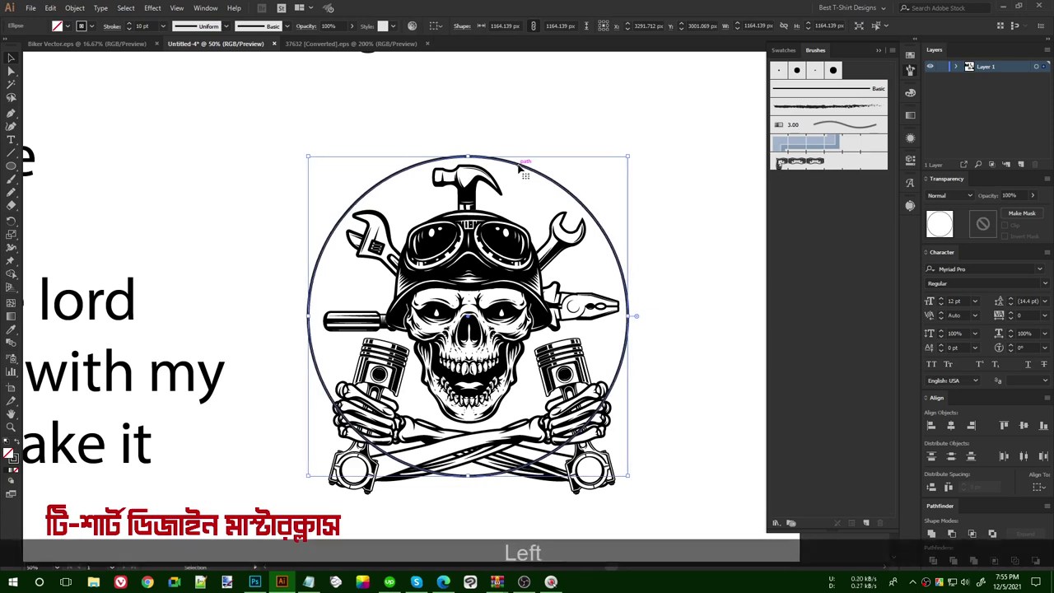
Offset the circle's path outward by 30 px and offset the new ring by another 30 px to form three concentric circles.
key(ctrl+alt+f)
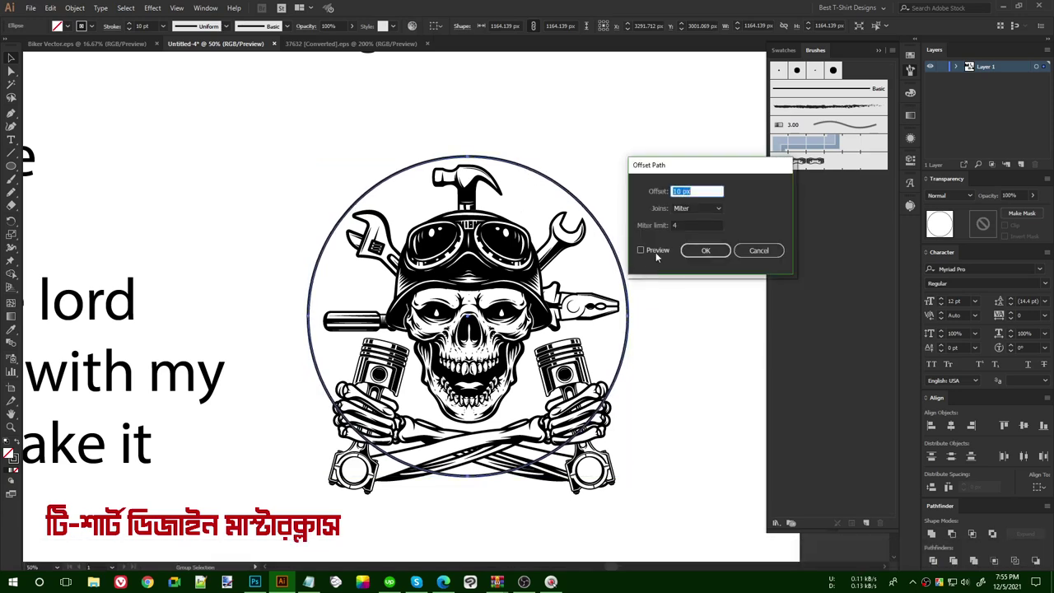
click(656, 250)
key(shift)
scroll(683, 190, up, 2)
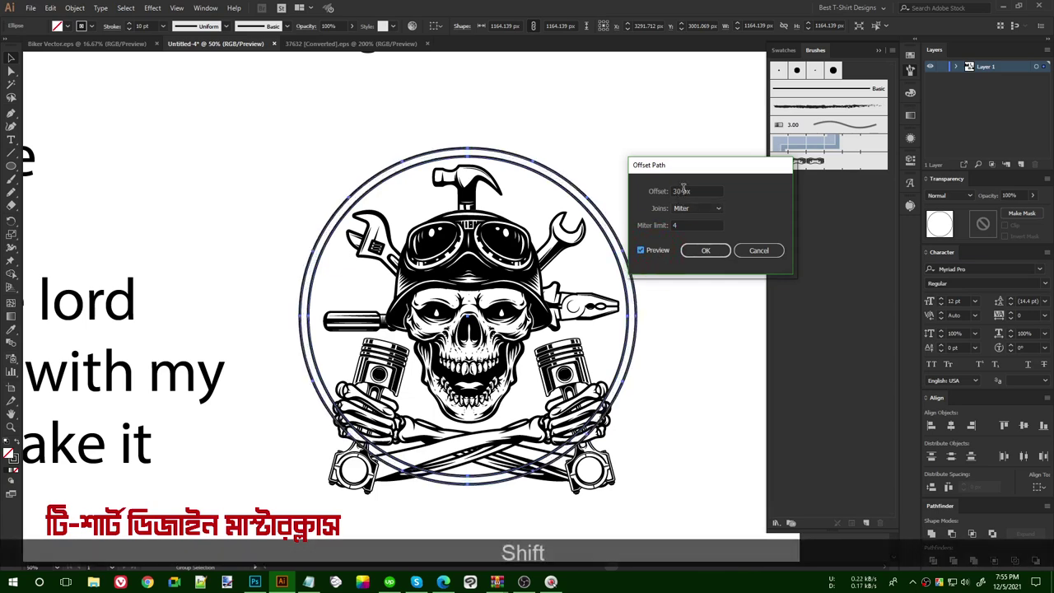
click(706, 251)
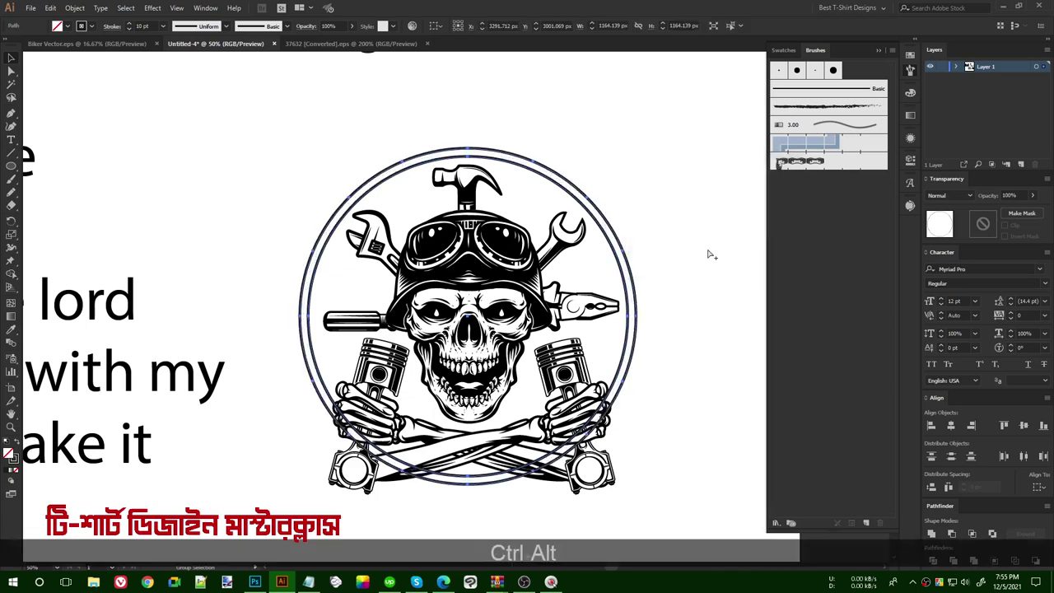
key(ctrl+alt+f)
click(697, 254)
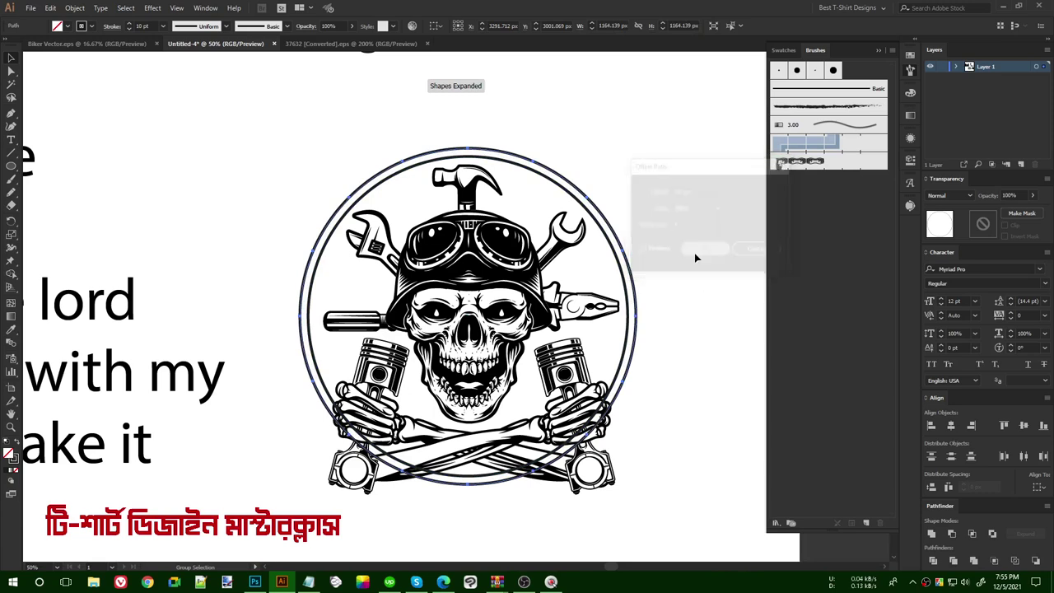
click(73, 7)
mouse_move(104, 260)
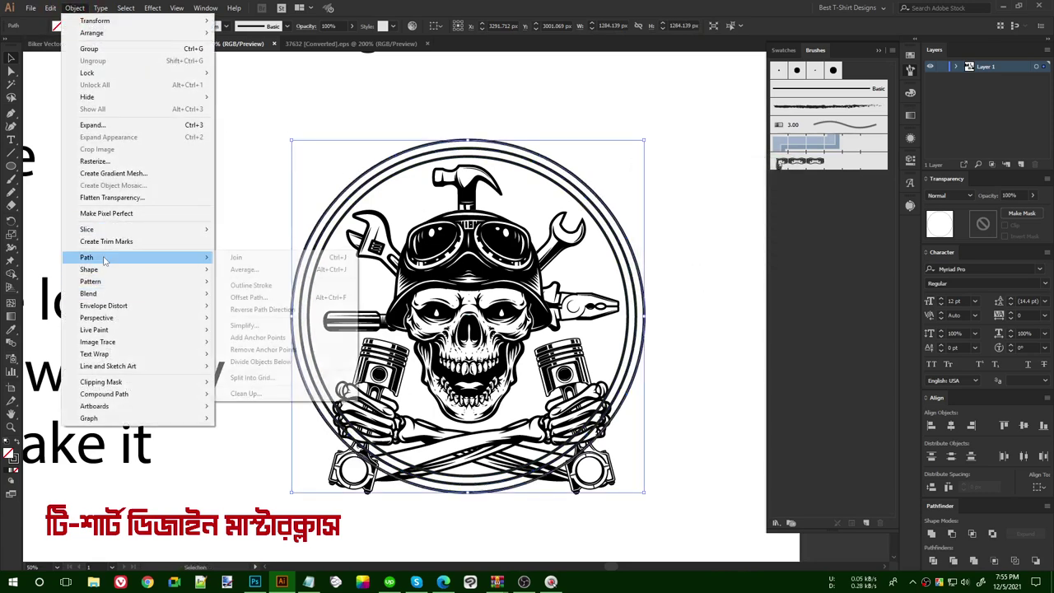
click(706, 141)
Apply the chain link pattern brush to the middle one of the three concentric circles.
click(581, 188)
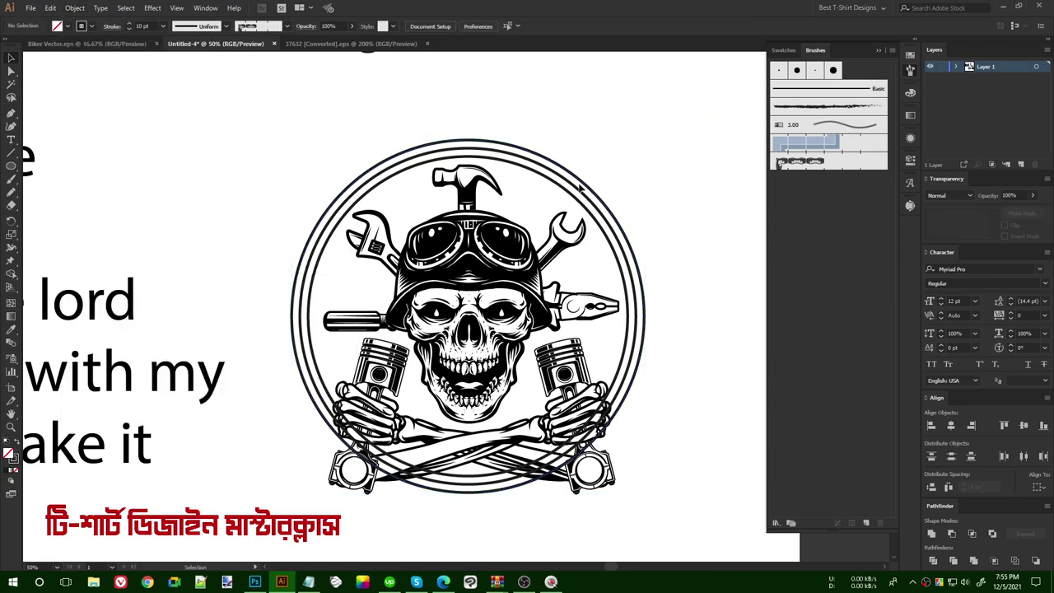
click(577, 188)
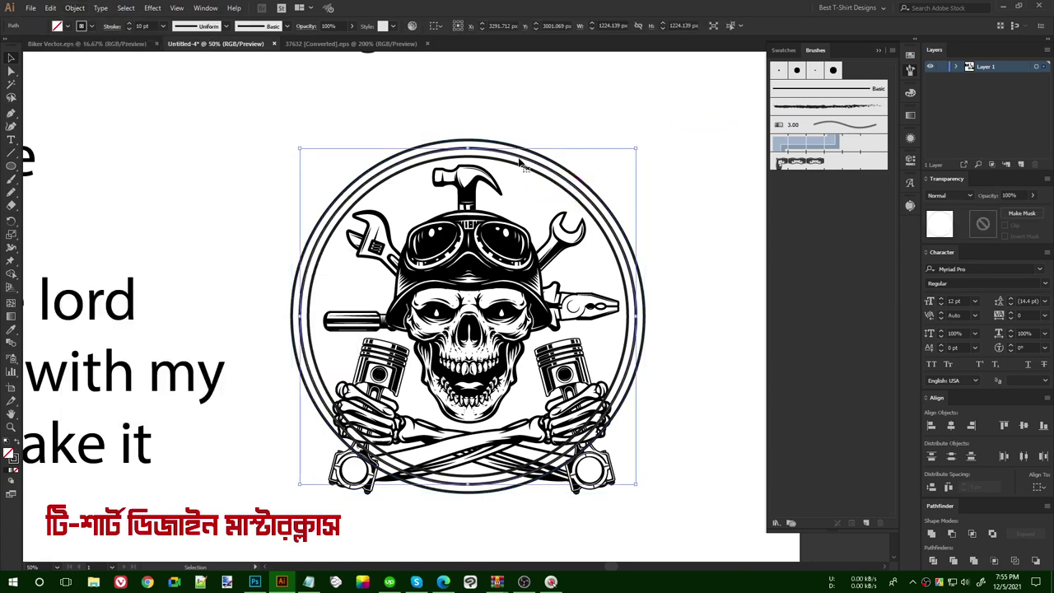
click(804, 161)
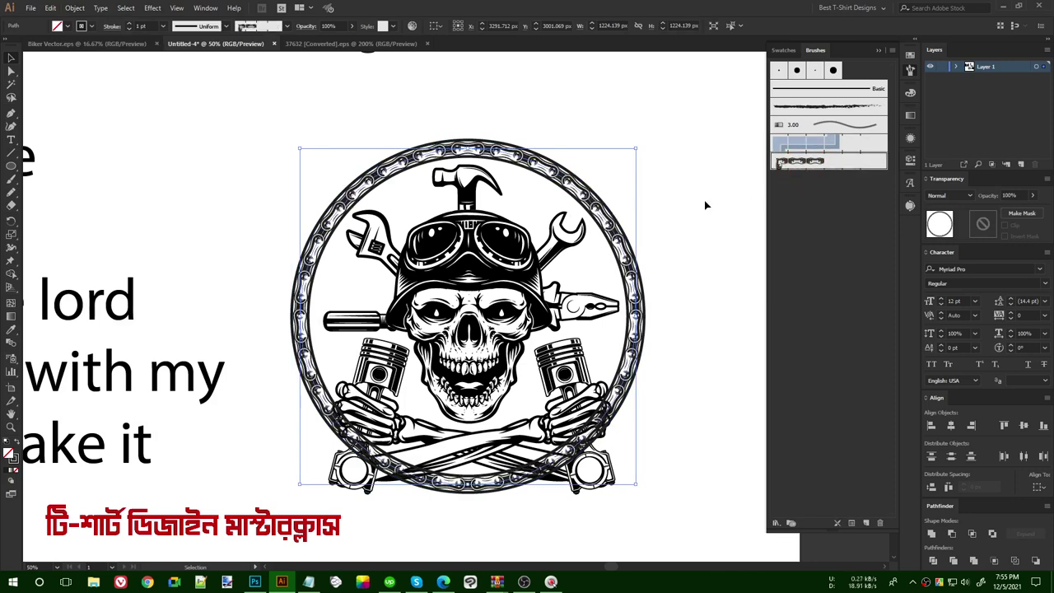
Reduce the chain ring's stroke weight to 0.75 pt so the chain fits between the inner and outer circles.
scroll(363, 177, up, 3)
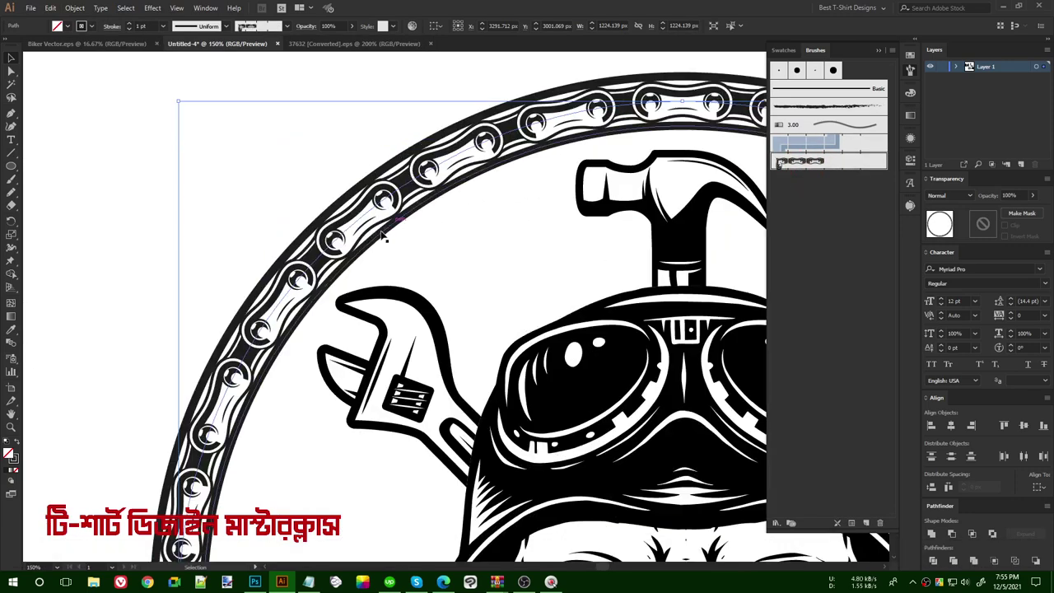
scroll(143, 31, down, 1)
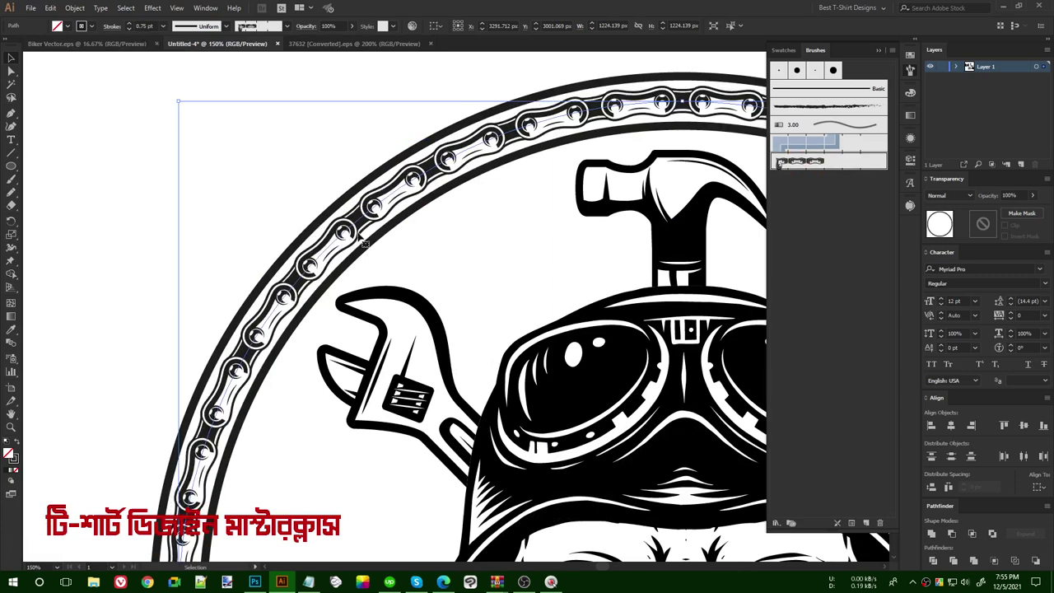
scroll(346, 202, down, 3)
click(558, 159)
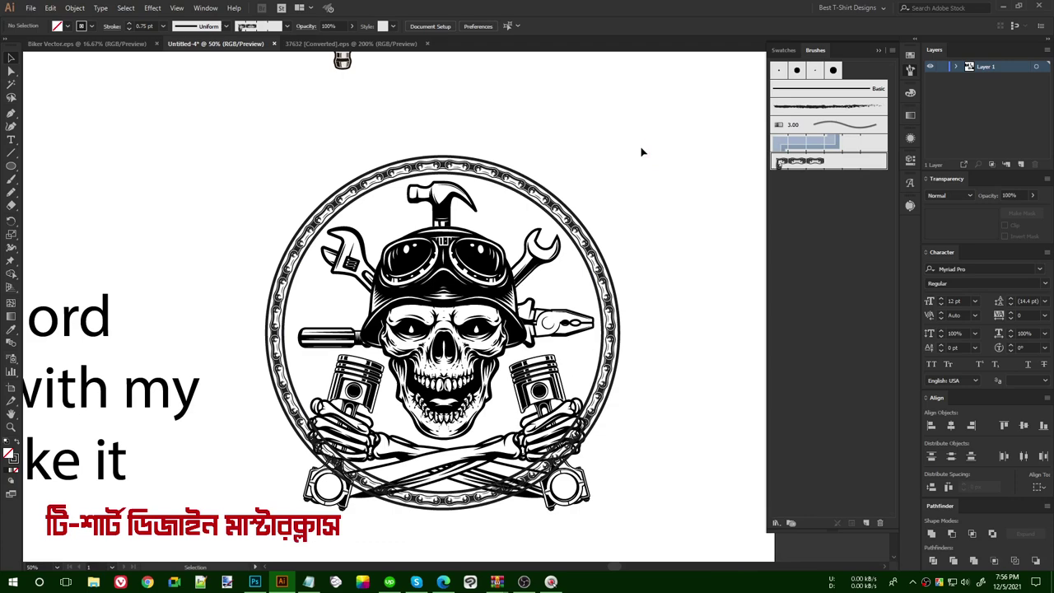
scroll(499, 160, up, 3)
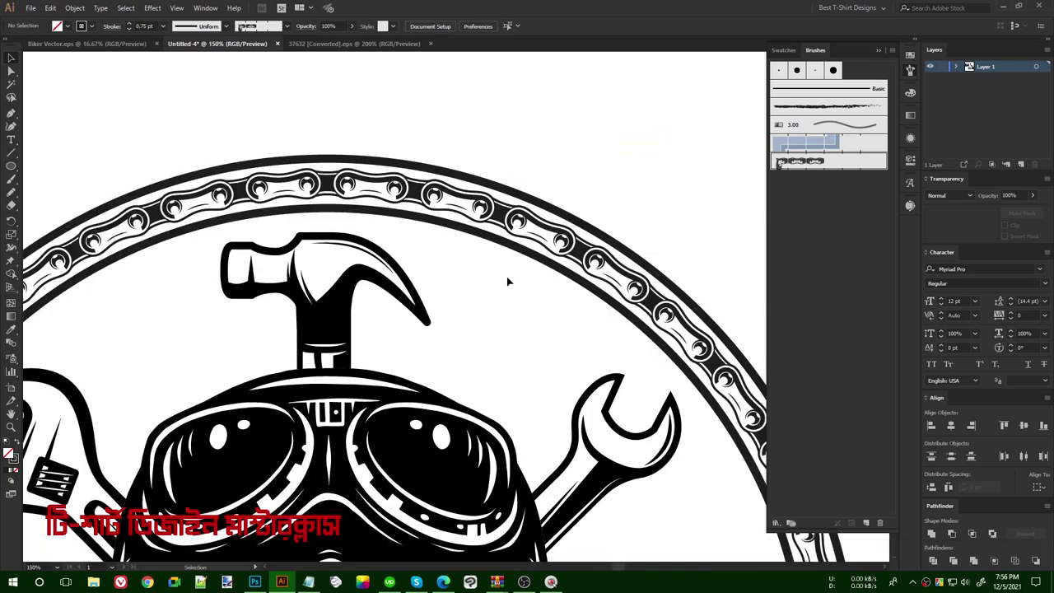
Group the round chain together with its outer and inner border circles into one ring.
drag(593, 152, 593, 153)
scroll(461, 165, down, 3)
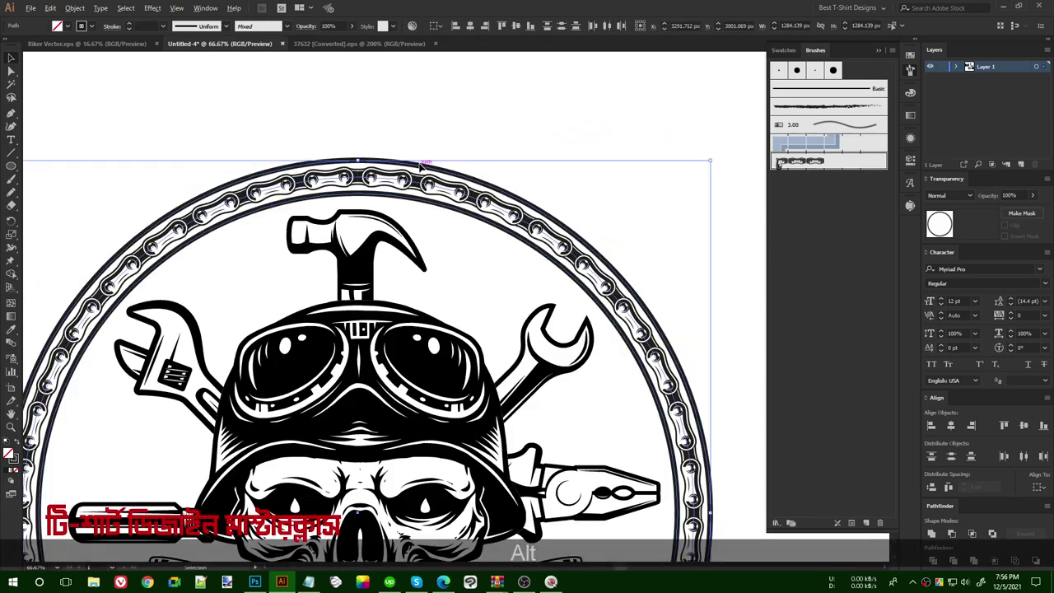
key(ctrl+g)
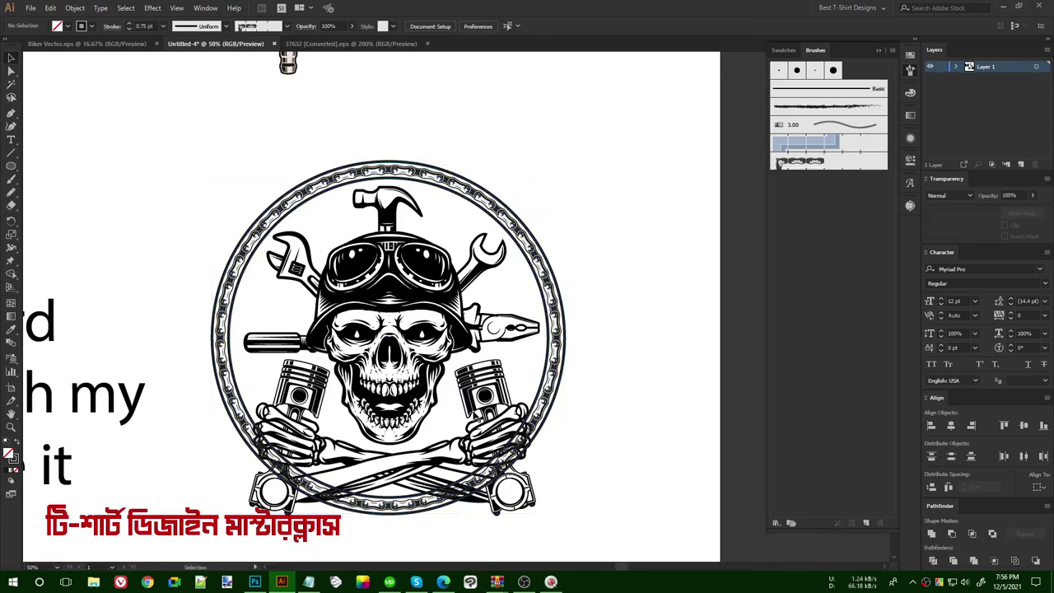
Inside the skull group, enlarge the crossed skeleton arms with pistons proportionally to about 1098 px wide and nudge them slightly upward.
double_click(480, 416)
click(476, 412)
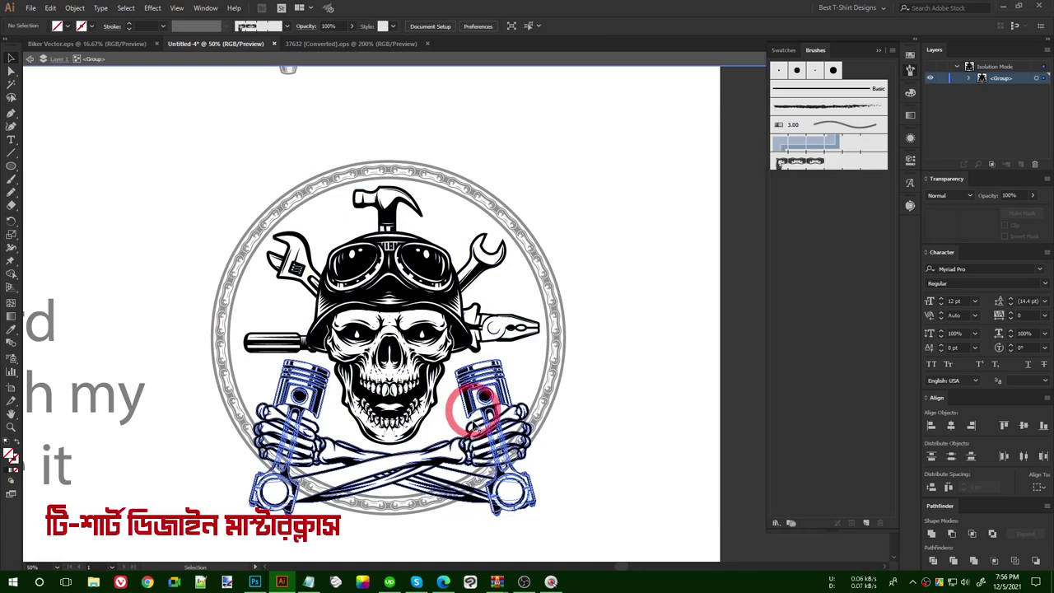
drag(395, 519, 393, 524)
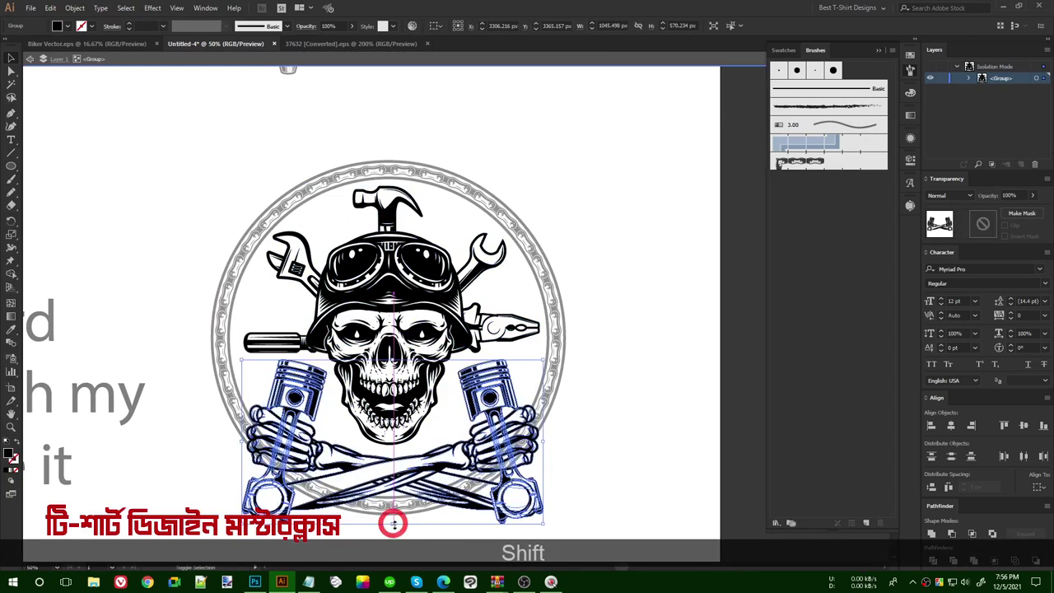
scroll(593, 397, down, 2)
key(shift+Up)
key(shift+Up)
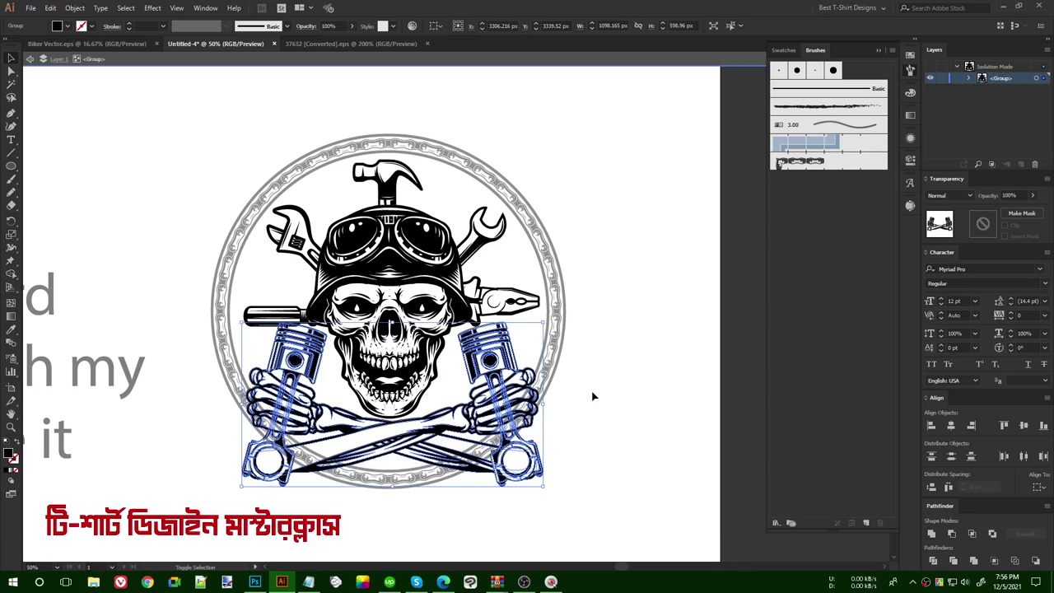
key(Down)
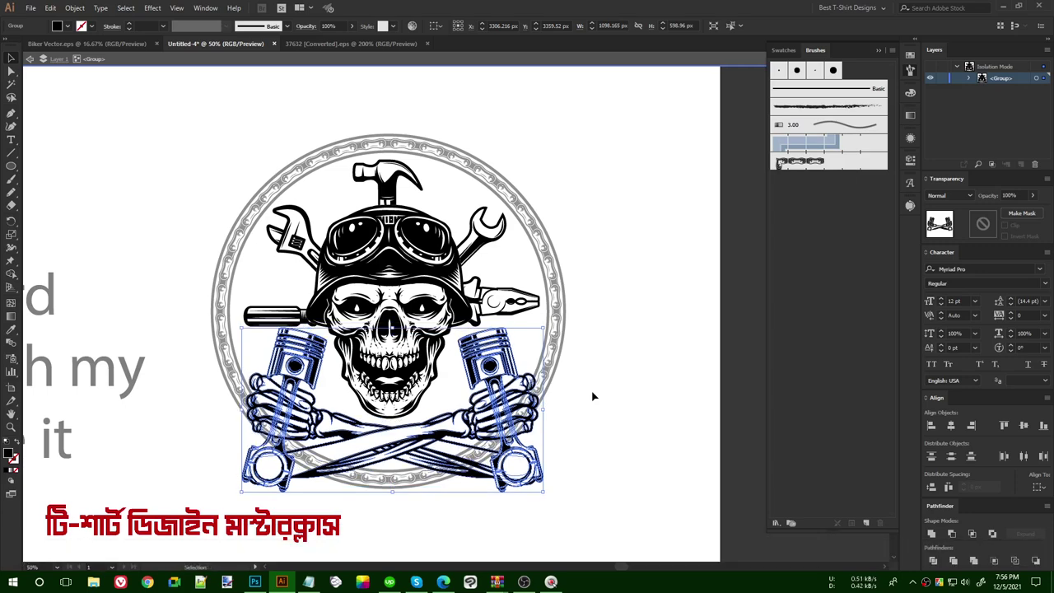
Paste a copy of the arms and pistons in place into the chain ring's opacity mask and unite its shapes.
key(ctrl+c)
double_click(558, 370)
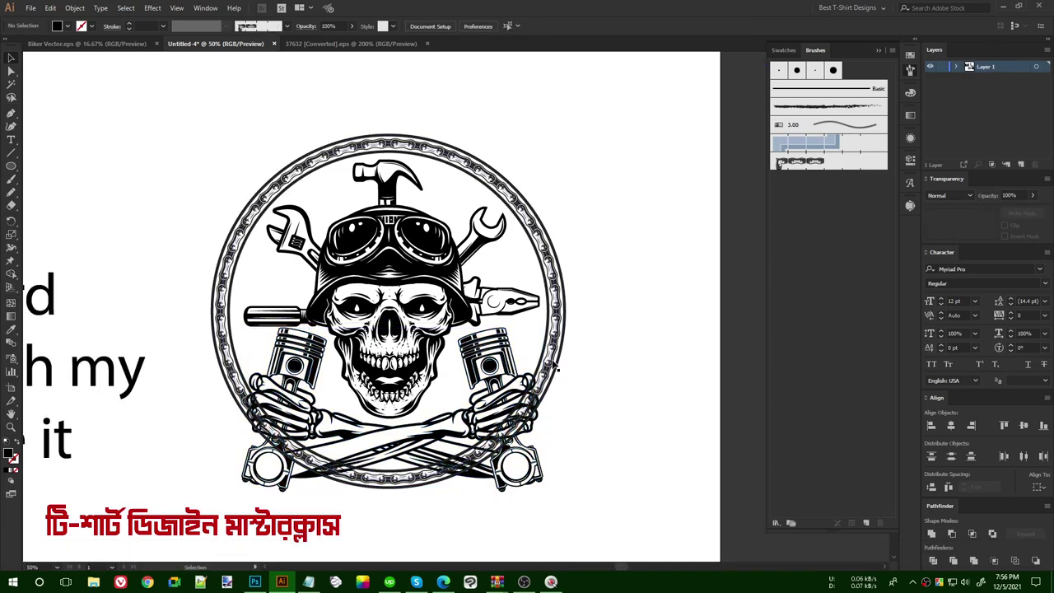
key(ctrl+a)
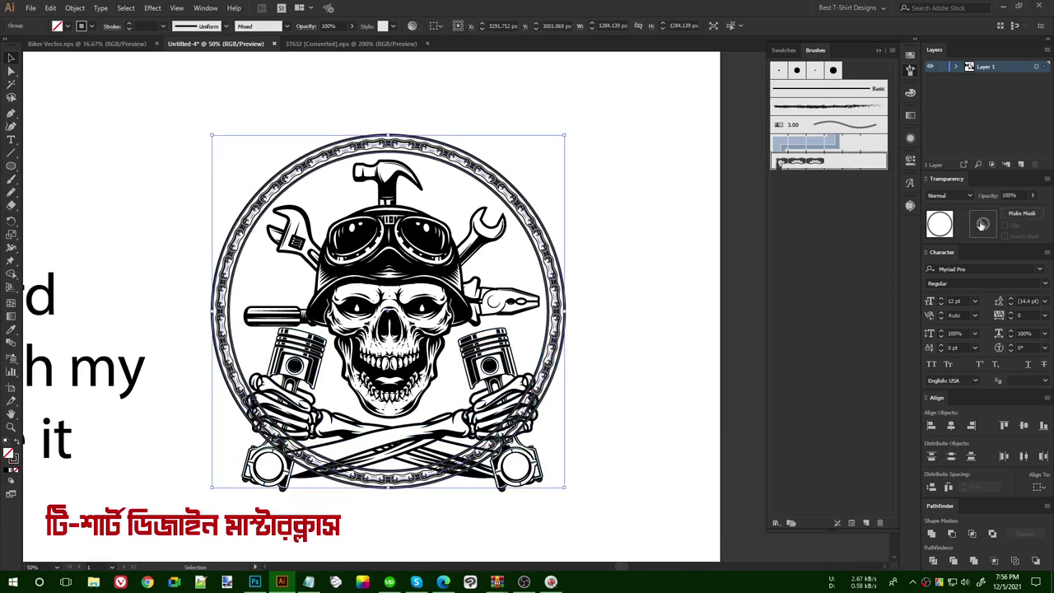
click(983, 224)
key(ctrl+f)
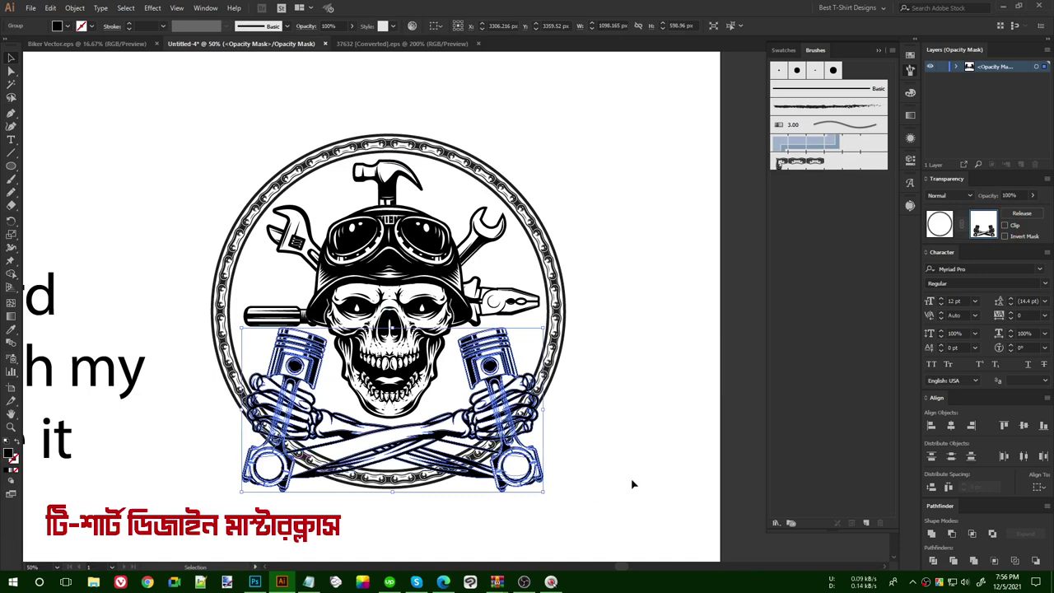
click(931, 534)
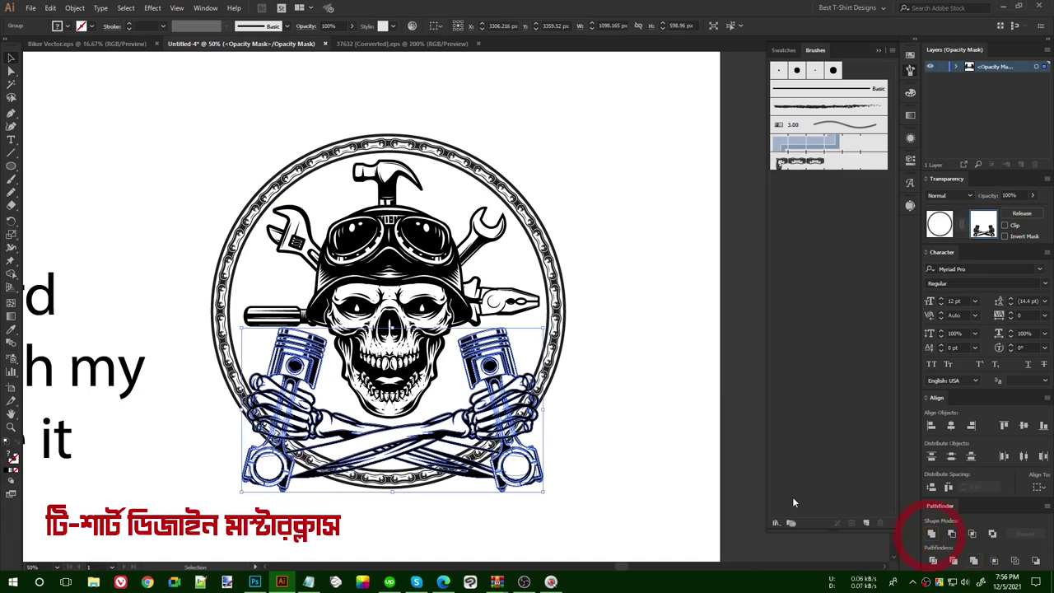
click(632, 410)
Draw a freehand Pencil shape in the opacity mask to hide the ring's lower arc between the pistons, and leave mask editing.
scroll(639, 420, up, 3)
scroll(659, 424, down, 2)
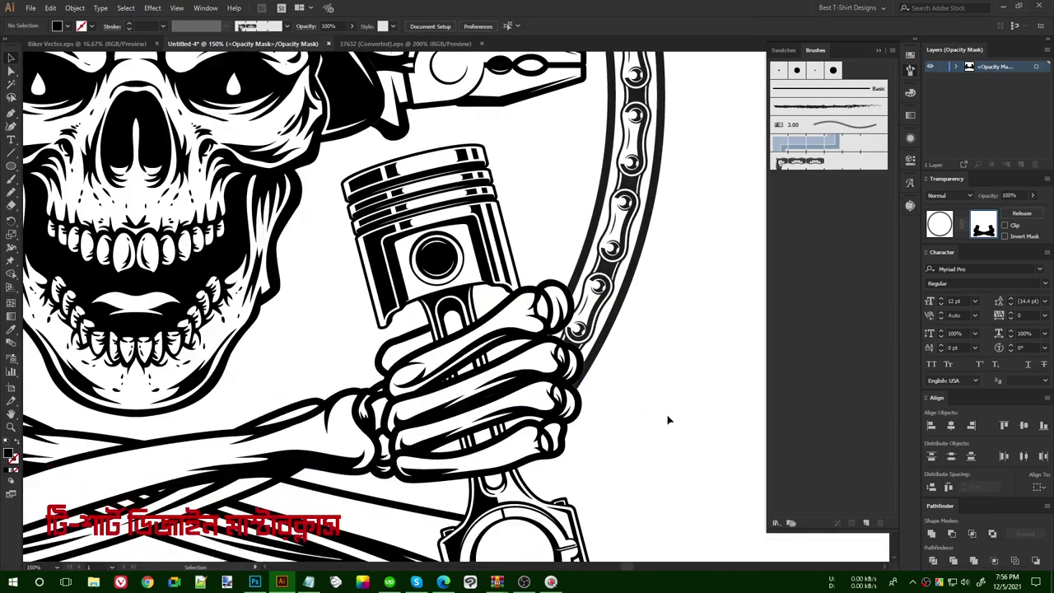
scroll(668, 419, down, 1)
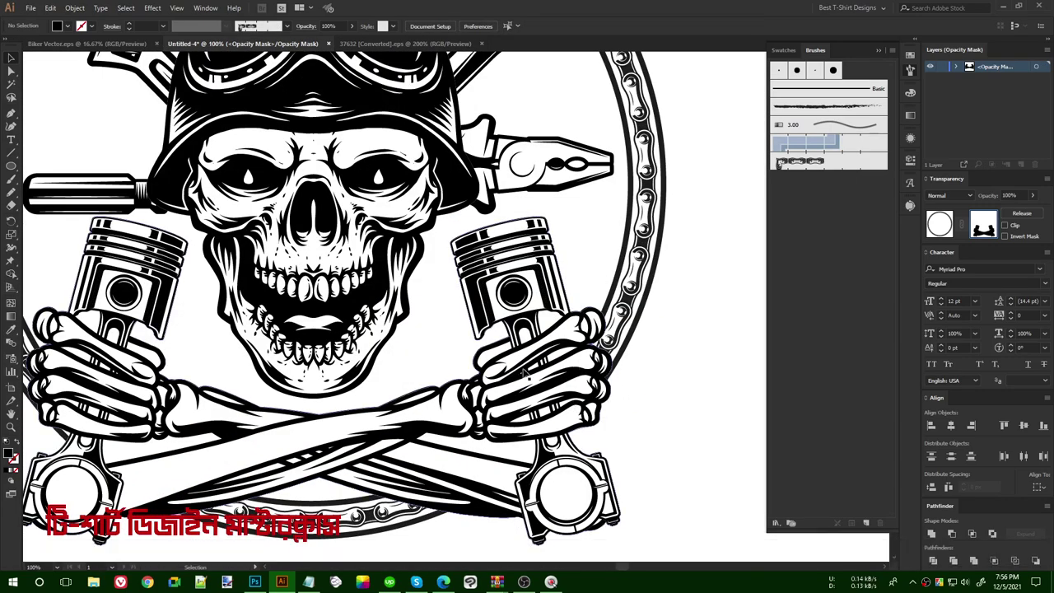
scroll(512, 361, down, 1)
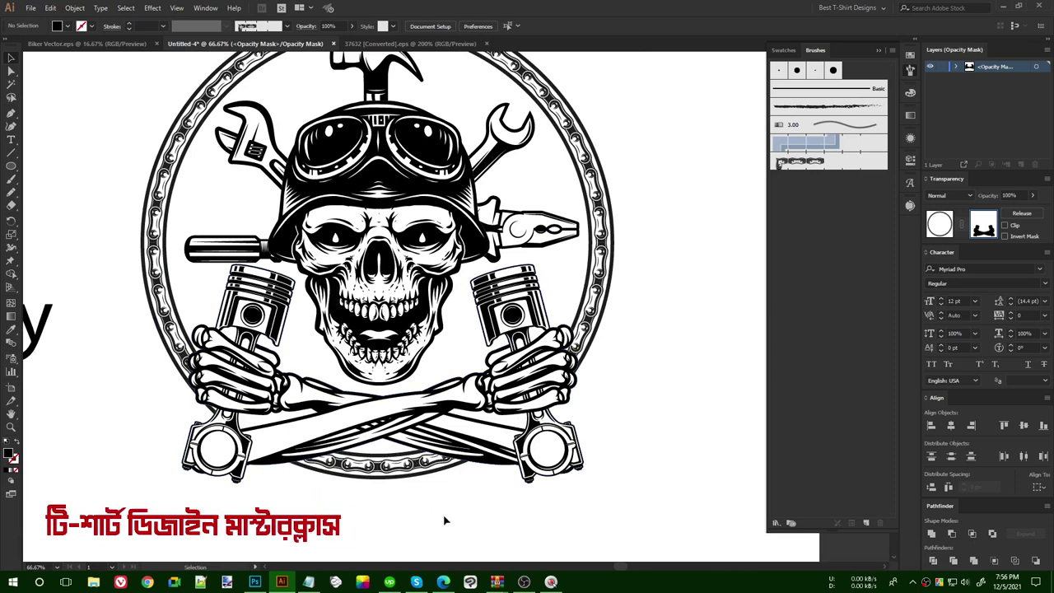
key(n)
drag(482, 504, 513, 476)
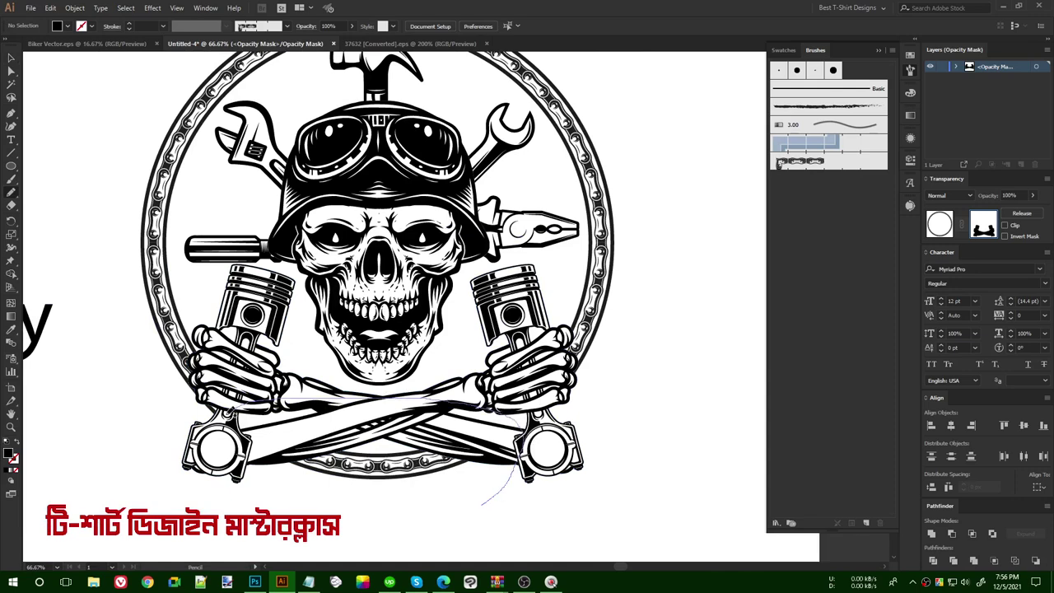
drag(389, 517, 486, 502)
key(v)
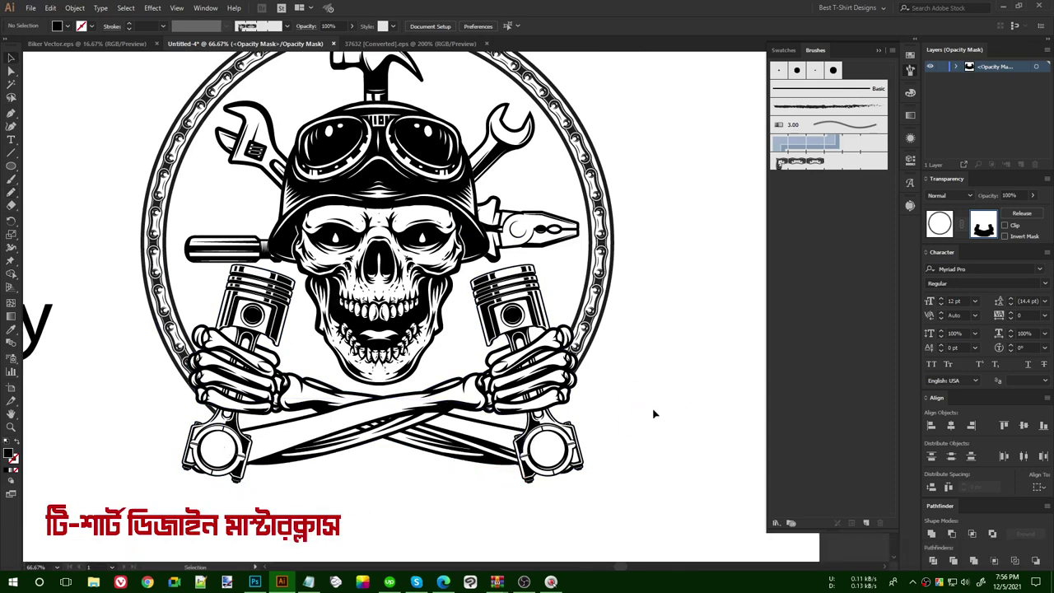
scroll(524, 423, down, 1)
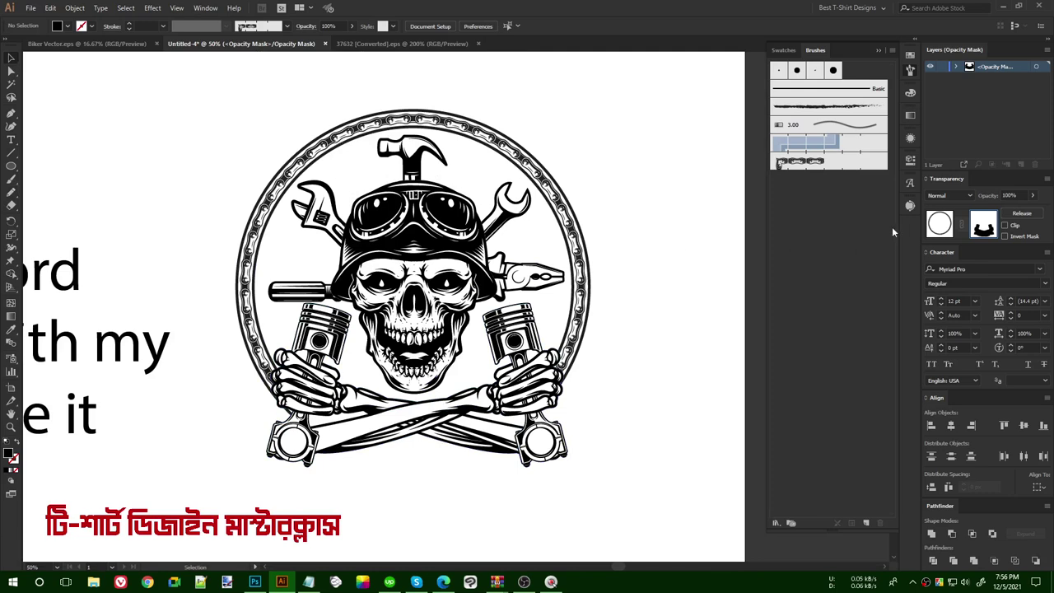
click(643, 375)
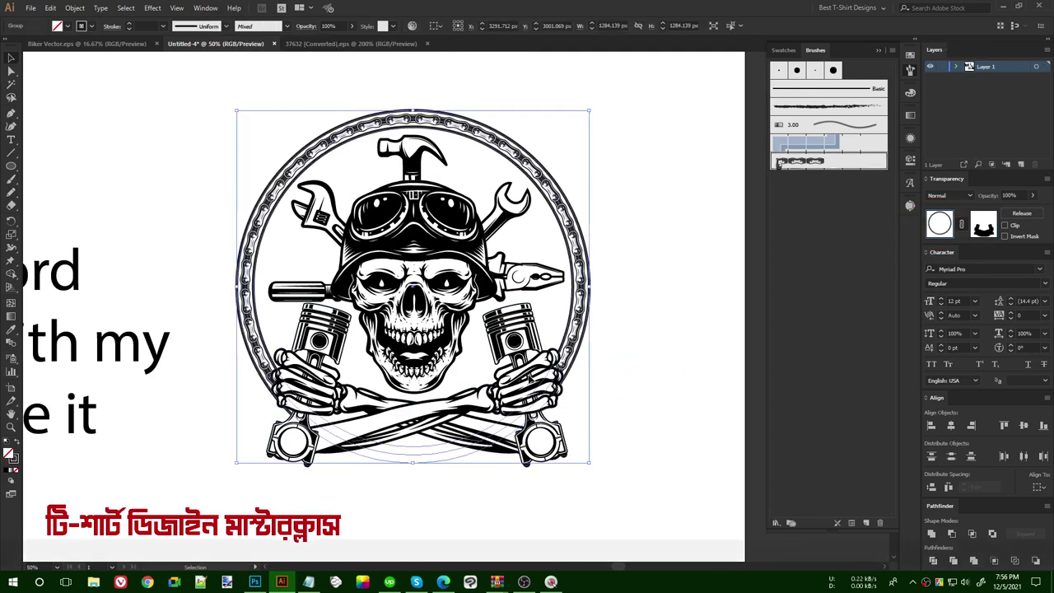
scroll(643, 377, down, 1)
click(642, 376)
Isolate the engine group, select all its light beige fills with the Magic Wand and delete them.
scroll(610, 334, up, 2)
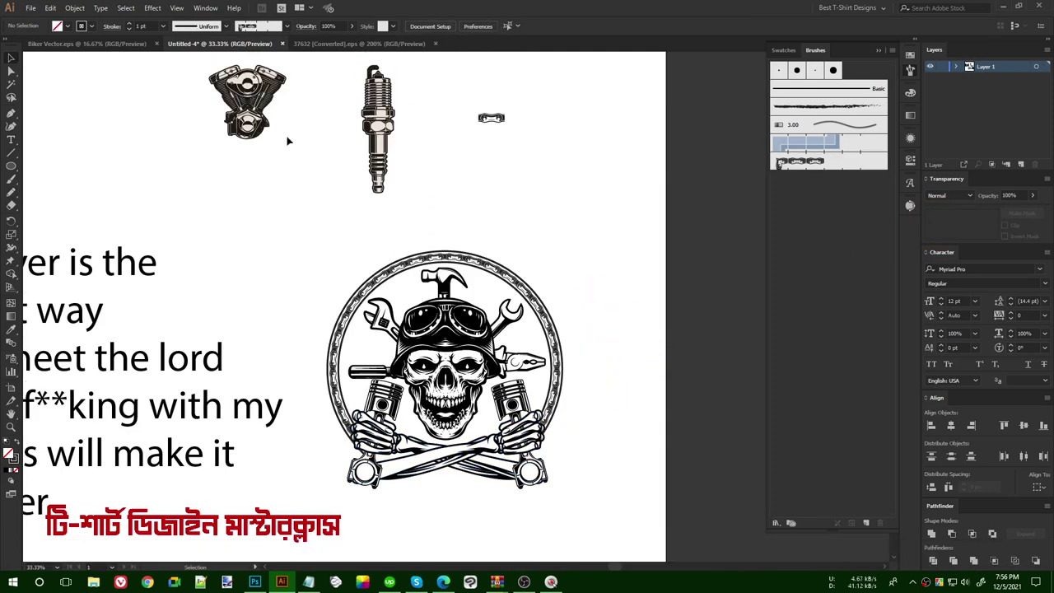
scroll(246, 177, up, 3)
scroll(211, 131, up, 4)
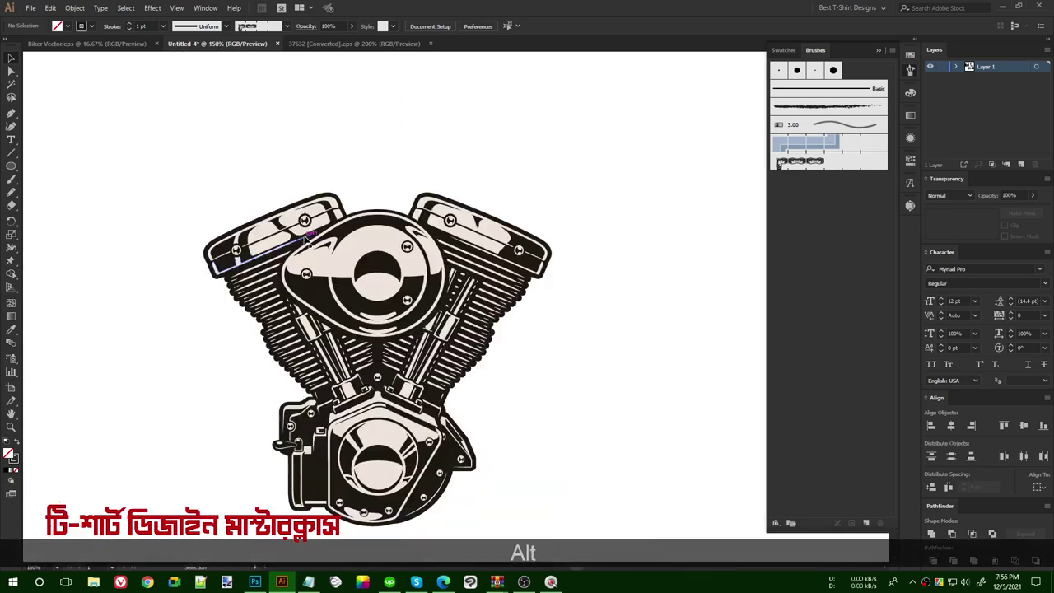
click(321, 275)
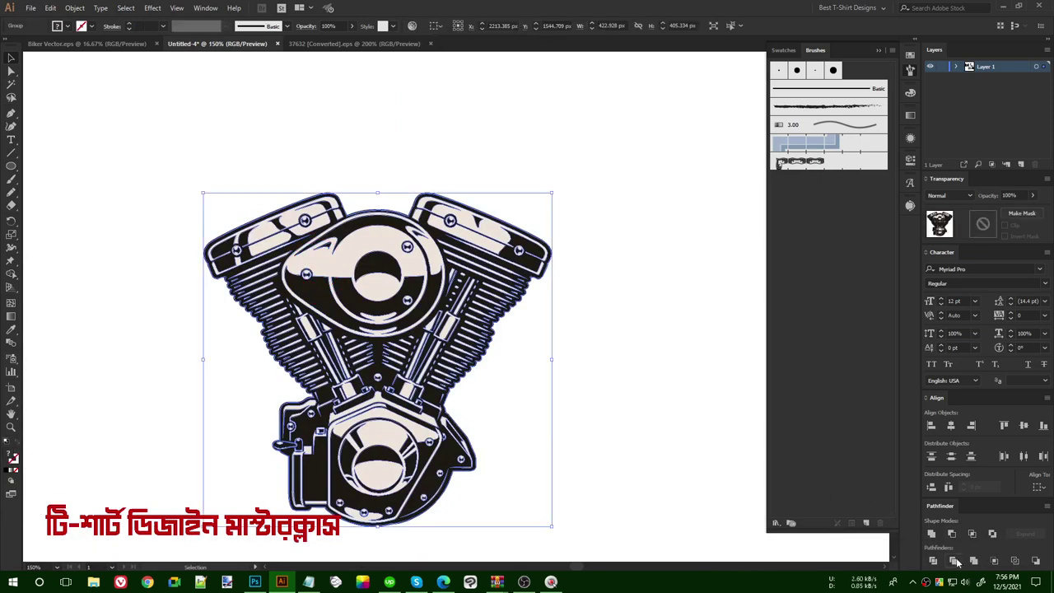
double_click(412, 301)
key(y)
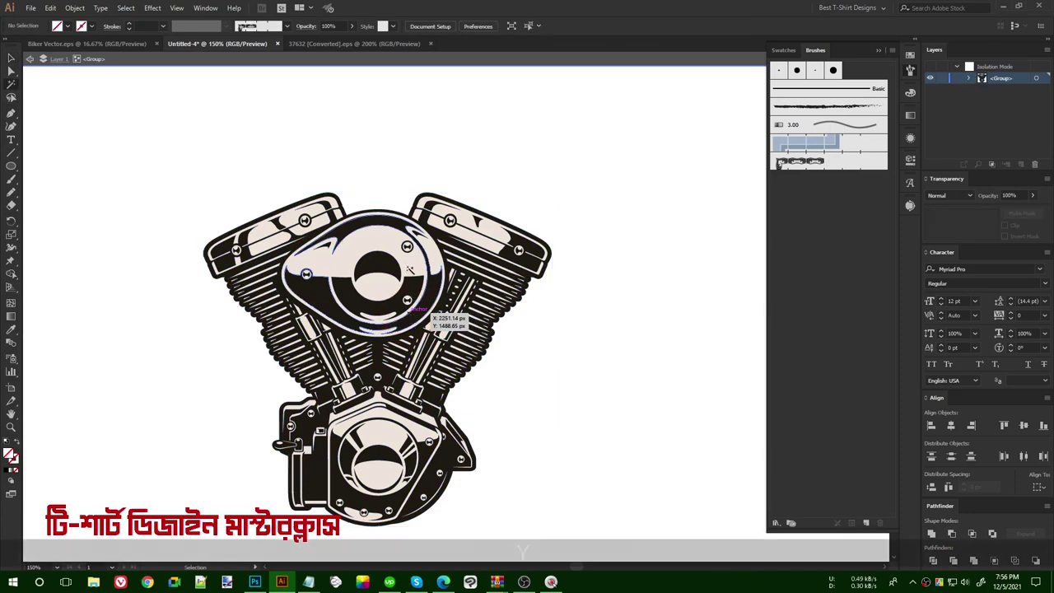
click(407, 258)
key(End)
key(Delete)
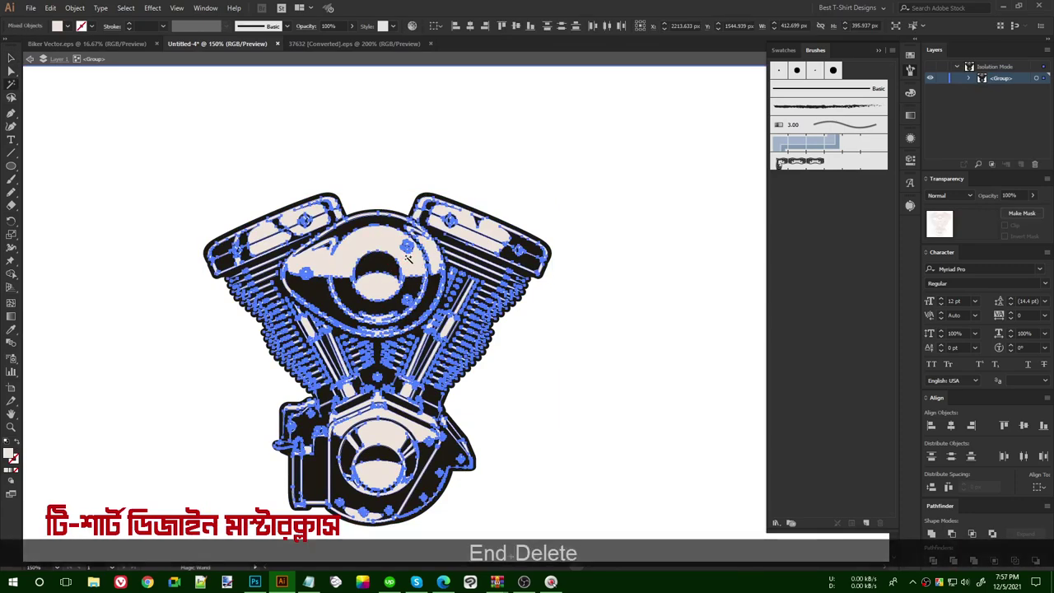
Exit the isolated group and fill the whole engine with black.
key(v)
double_click(553, 445)
click(445, 334)
key(ctrl+a)
click(910, 55)
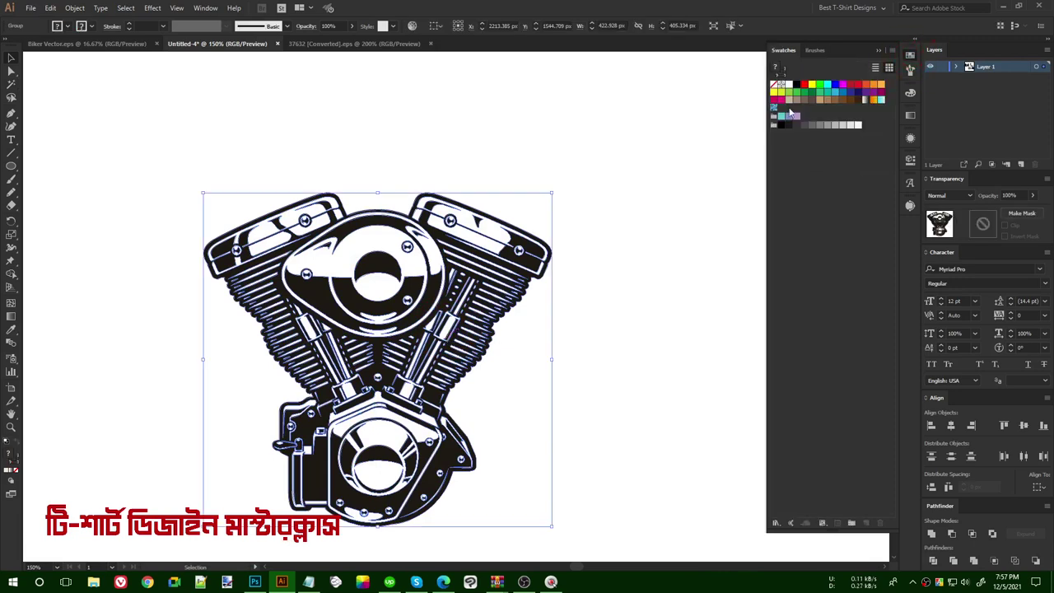
click(796, 85)
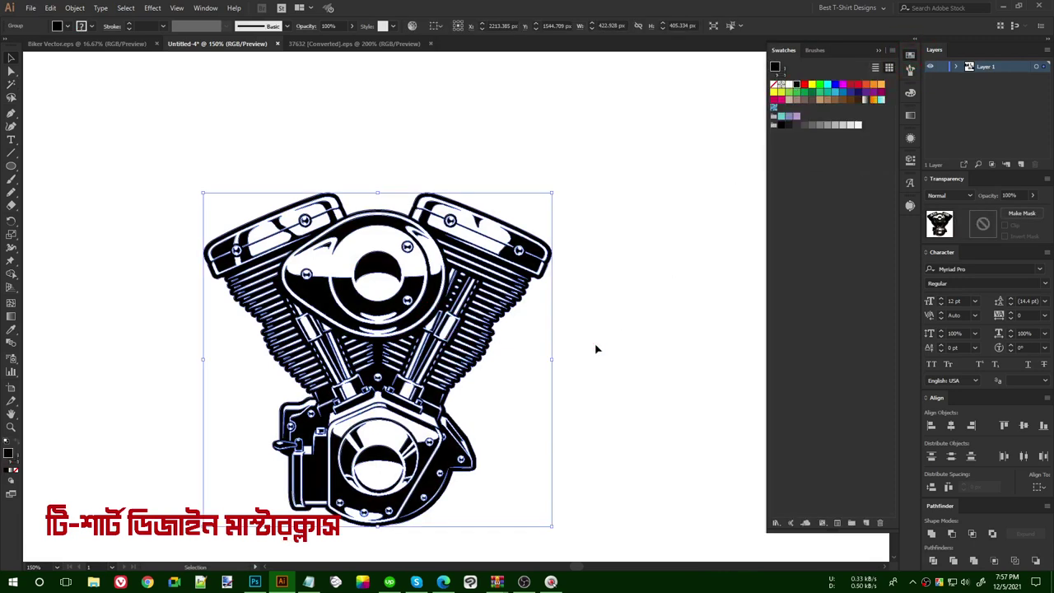
Enlarge the engine proportionally to about 712 px wide.
scroll(338, 309, down, 3)
click(436, 337)
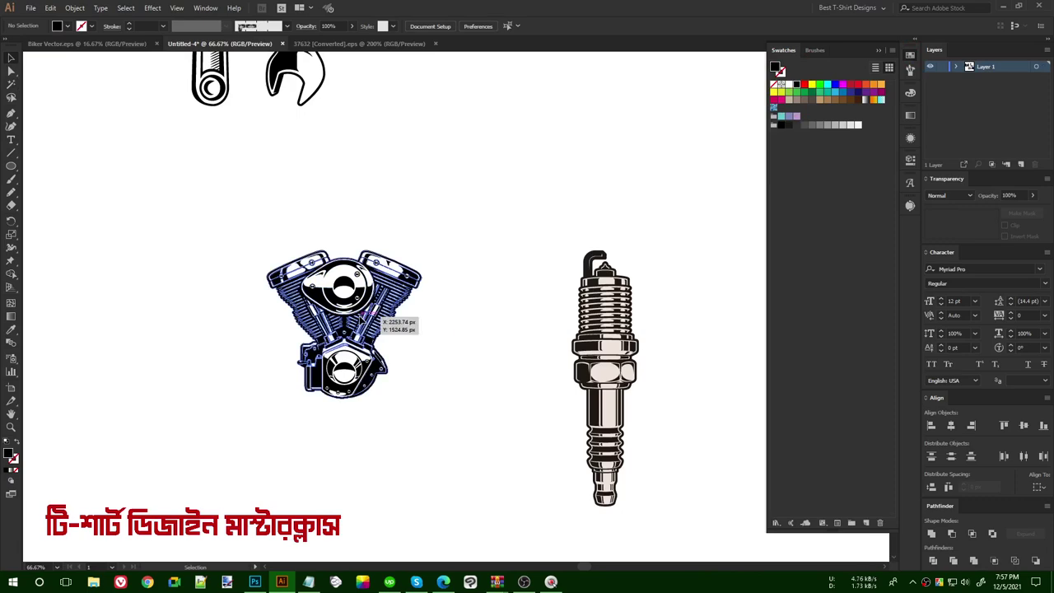
click(416, 325)
drag(421, 323, 477, 330)
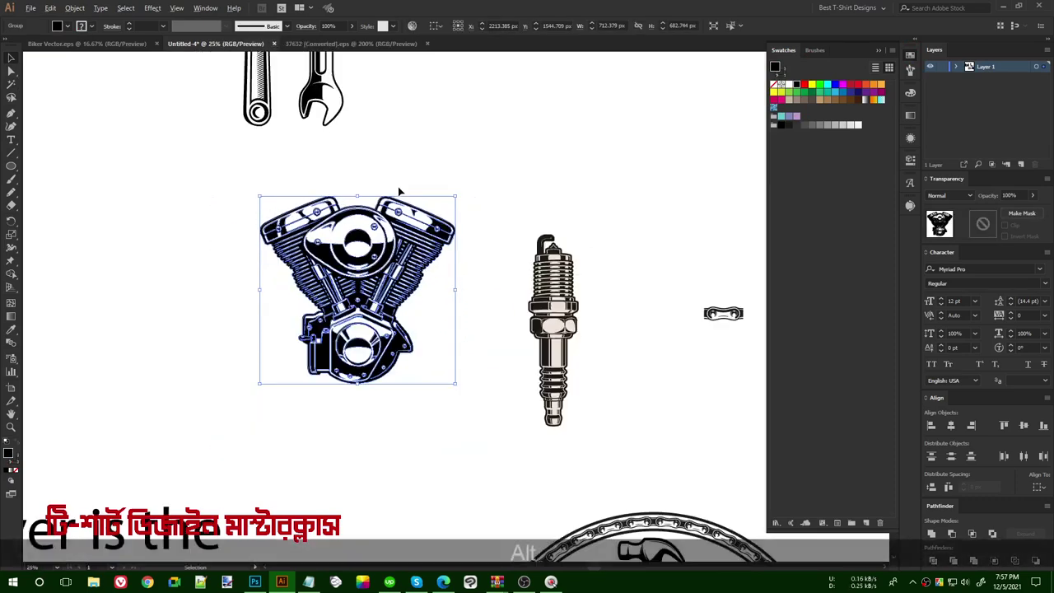
scroll(399, 191, down, 2)
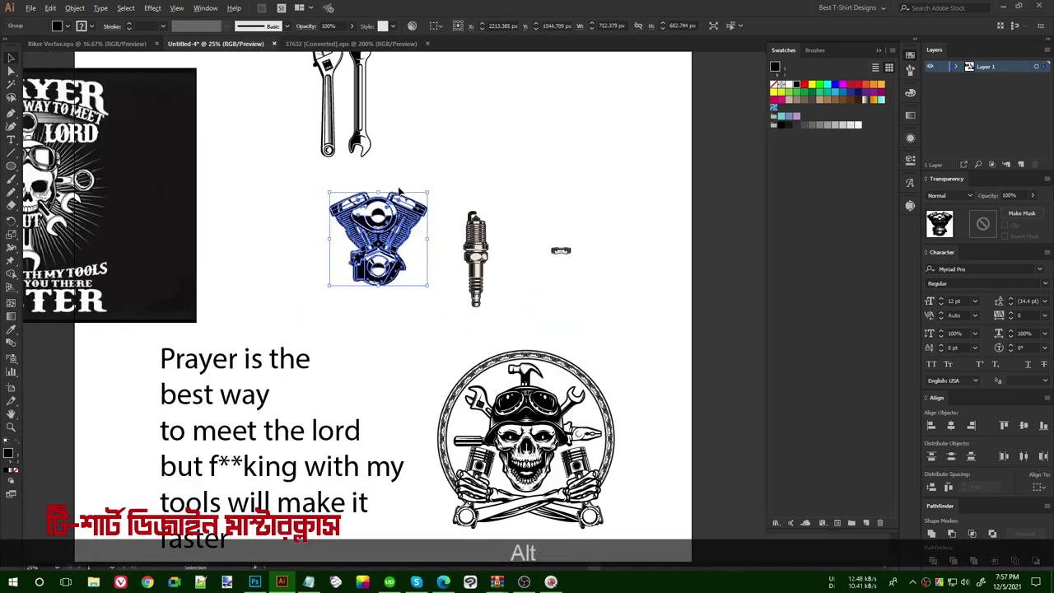
Place the engine over the skull emblem, enlarge it to about 973 px wide and paste it behind the other artwork.
drag(434, 295, 402, 213)
drag(376, 152, 563, 360)
key(shift+alt)
key(ctrl+x)
key(ctrl+b)
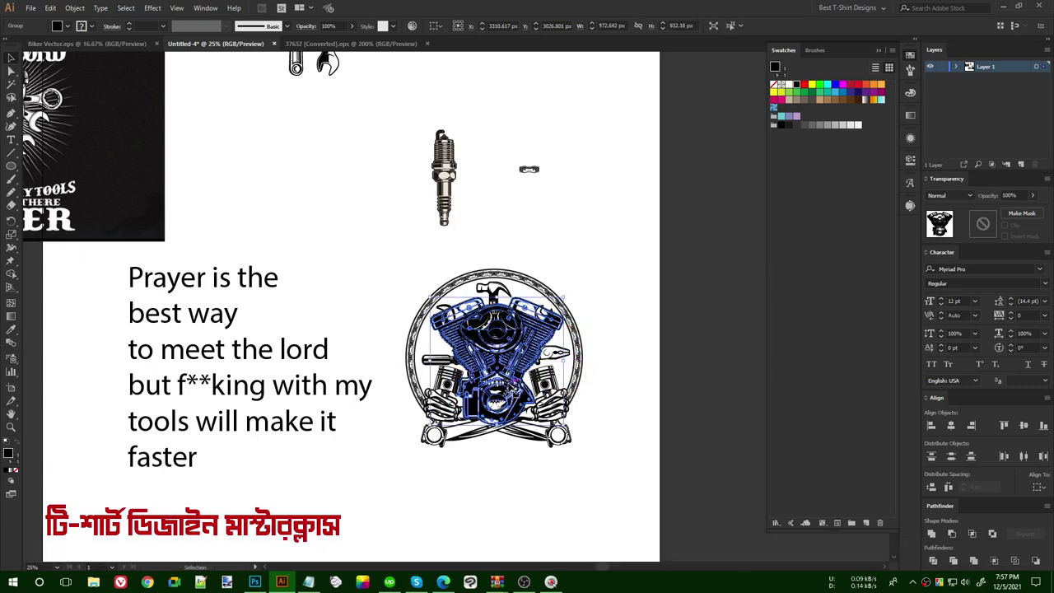
Move the engine off the emblem to the empty area beside the artboard.
alt+scroll(510, 361, up, 1)
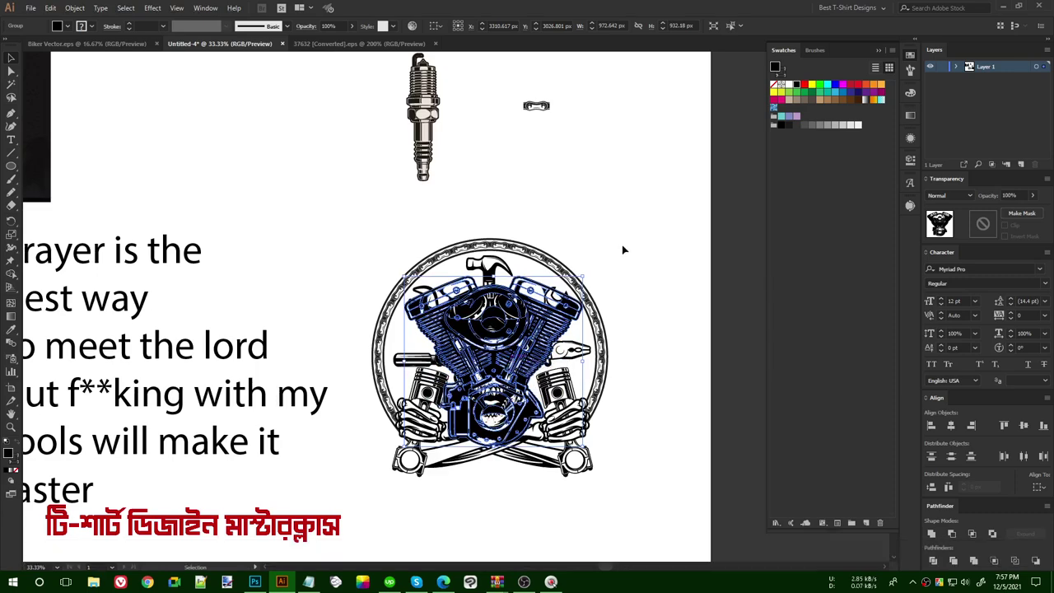
alt+scroll(624, 247, down, 1)
drag(567, 284, 742, 346)
drag(671, 395, 723, 375)
click(635, 377)
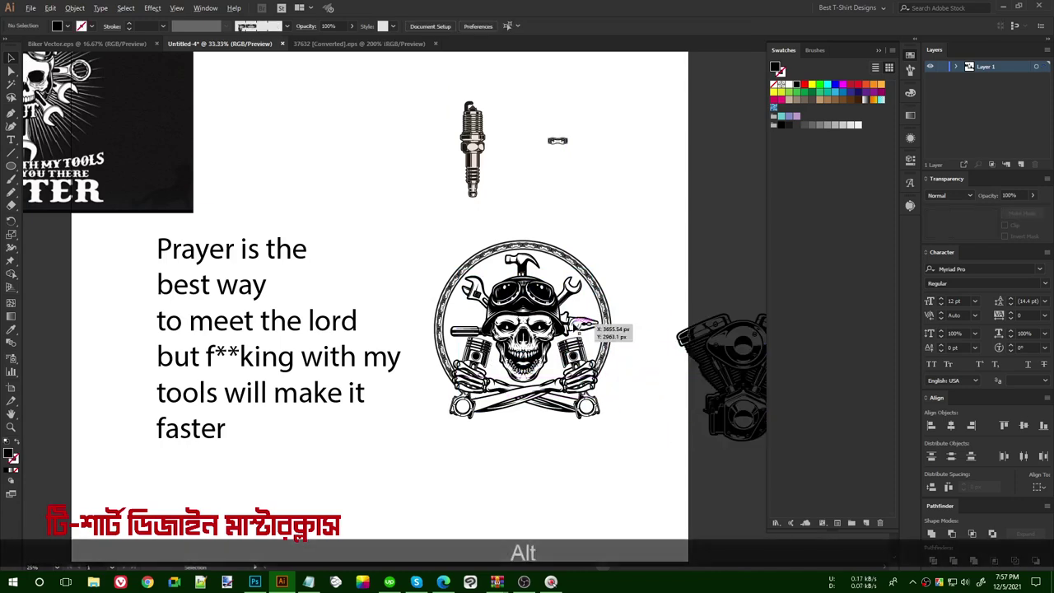
Select the skull, tools, arms and chain ring and group them into one emblem.
scroll(576, 330, up, 1)
scroll(506, 276, down, 1)
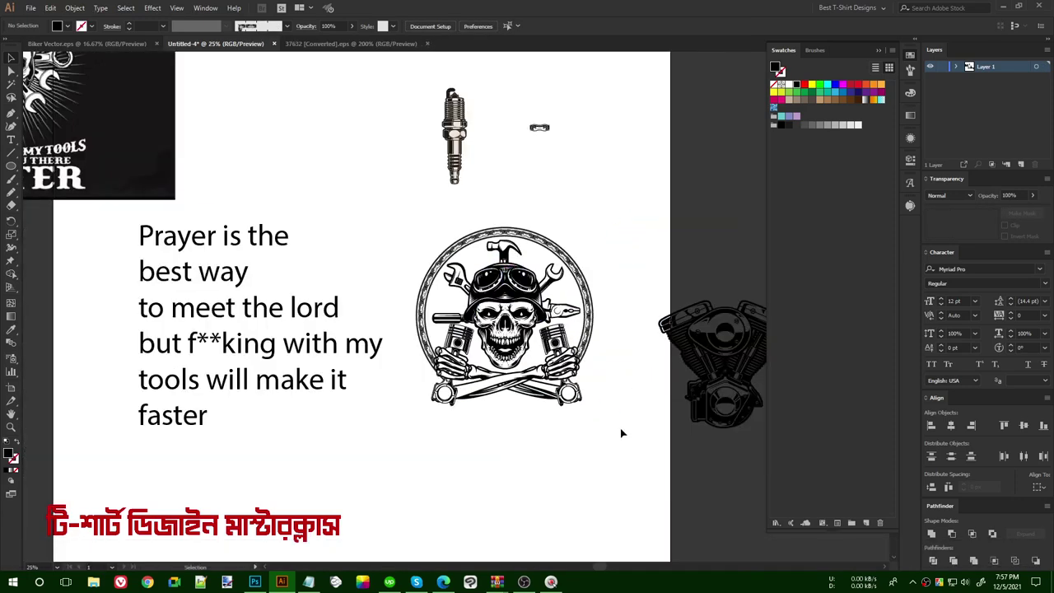
drag(388, 208, 397, 206)
drag(602, 427, 602, 424)
key(ctrl+g)
Move the grouped emblem down and slightly left on the artboard, beside the slogan text.
scroll(535, 400, down, 1)
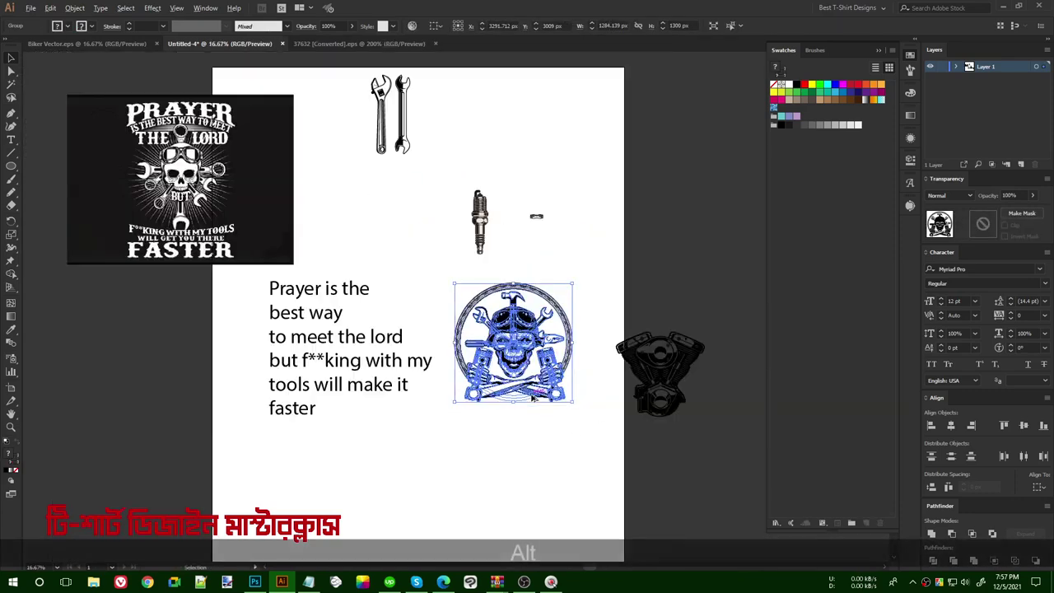
scroll(535, 390, down, 1)
drag(525, 326, 504, 373)
click(584, 392)
scroll(470, 440, up, 1)
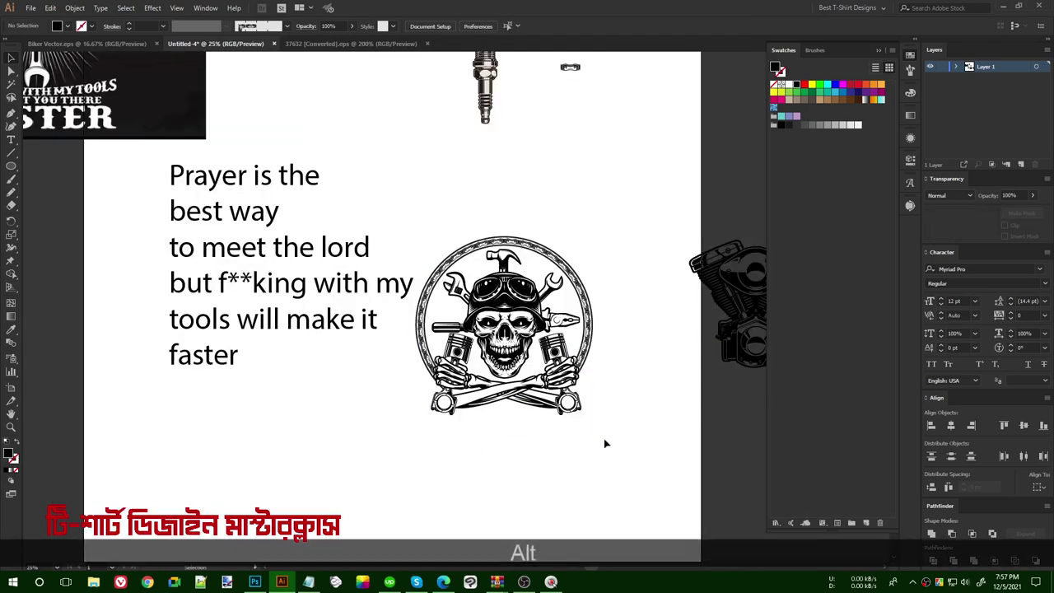
Move the slogan text block left, clear of the emblem.
scroll(642, 410, up, 1)
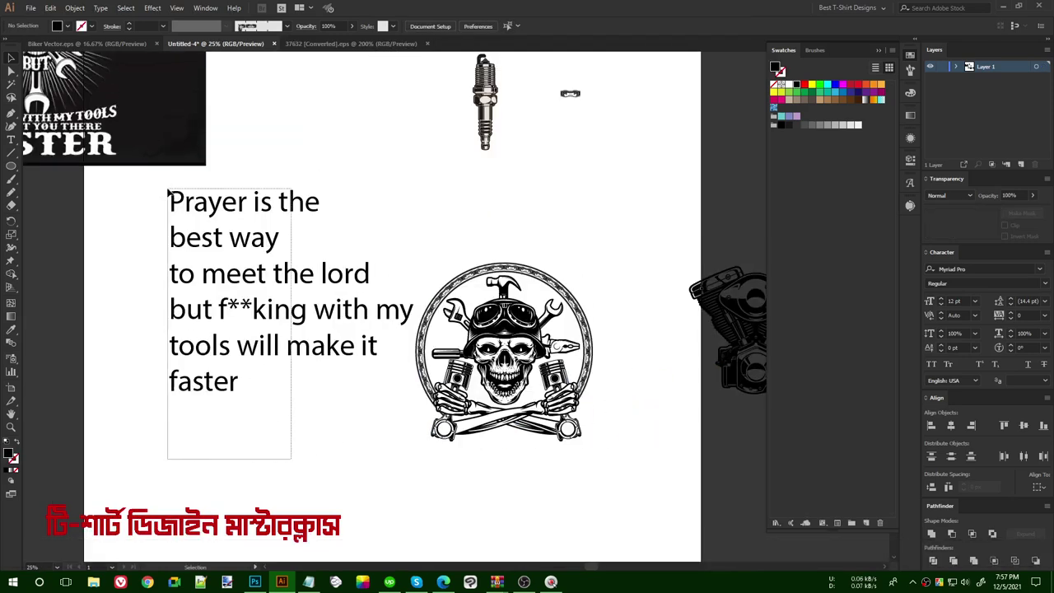
click(229, 208)
drag(229, 208, 158, 208)
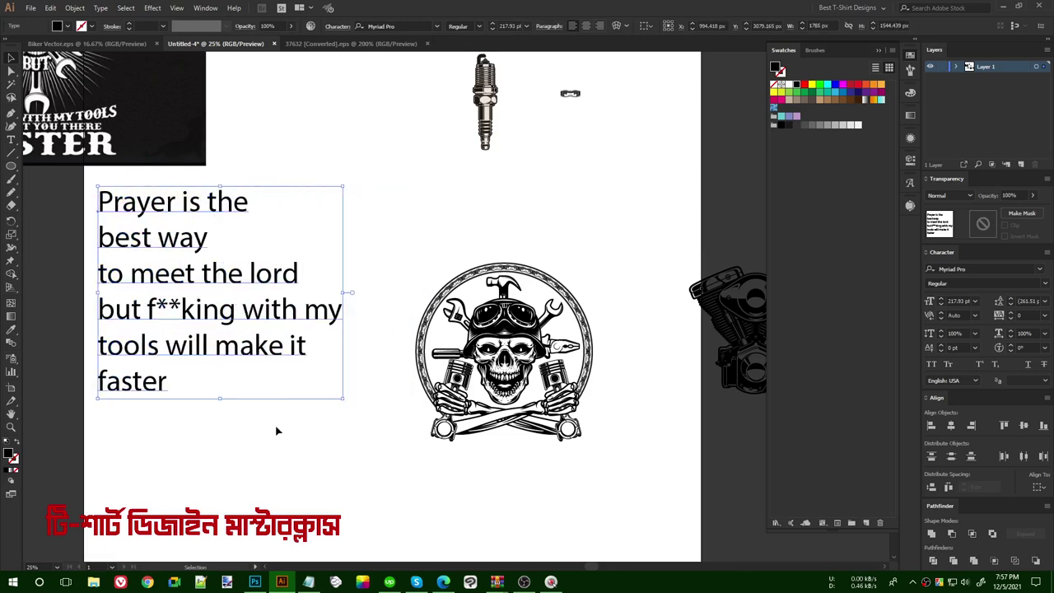
Run a script on the slogan text block to split it into separate one-line text objects.
click(307, 431)
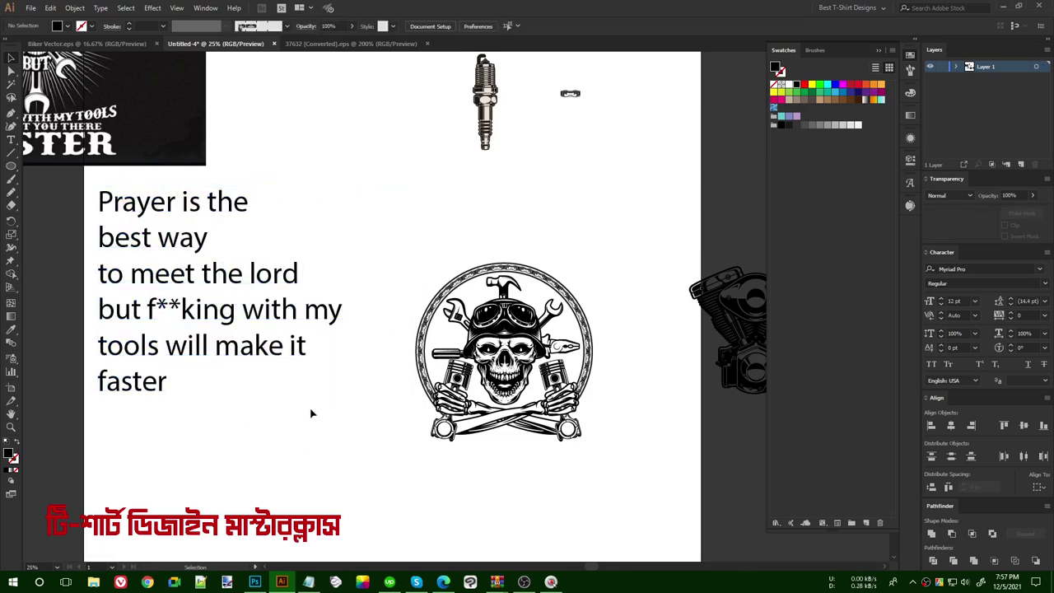
click(173, 216)
click(31, 8)
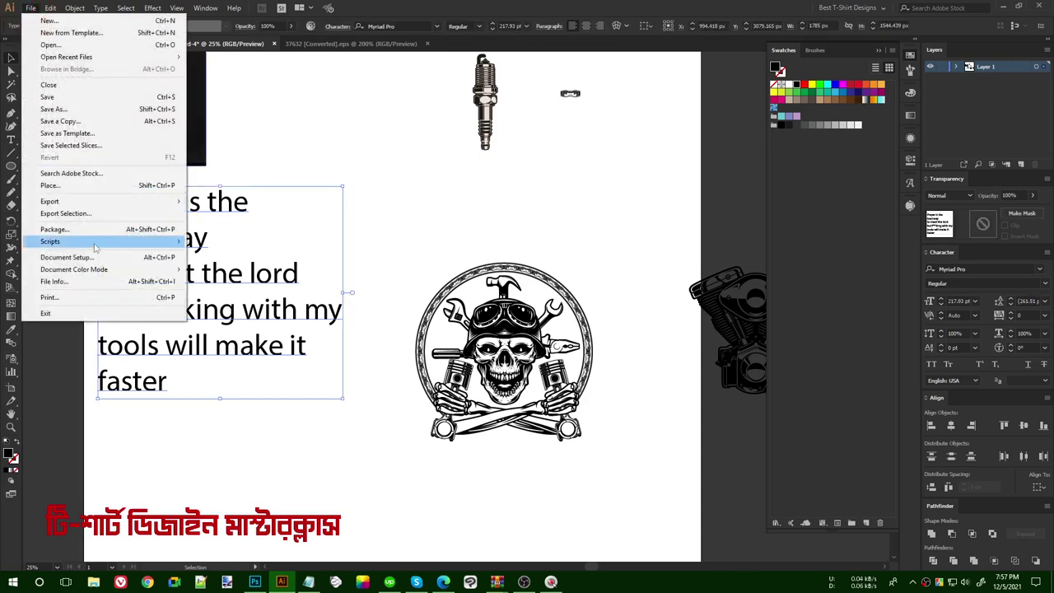
mouse_move(124, 241)
click(223, 241)
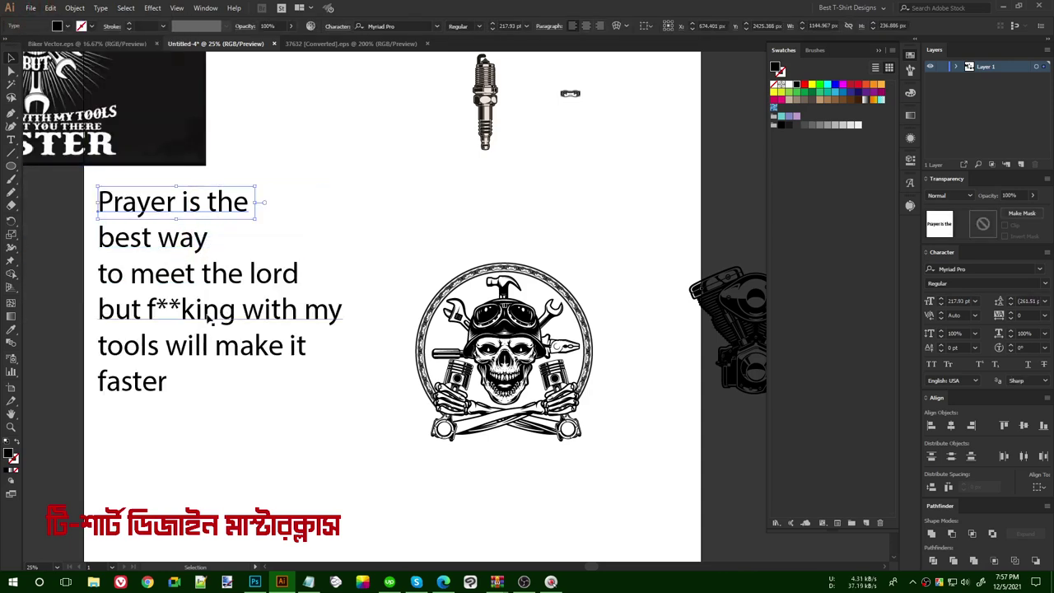
Add the lines "best way" and "to meet the lord" to the selection and shift them slightly up and right.
shift+click(171, 243)
shift+click(167, 273)
mouse_move(173, 278)
mouse_down()
mouse_move(508, 236)
mouse_move(191, 273)
mouse_up()
Move "Prayer is the" above the emblem, set its font to Barbaro Western and centre it over the skull.
drag(256, 201, 561, 238)
text(bar)
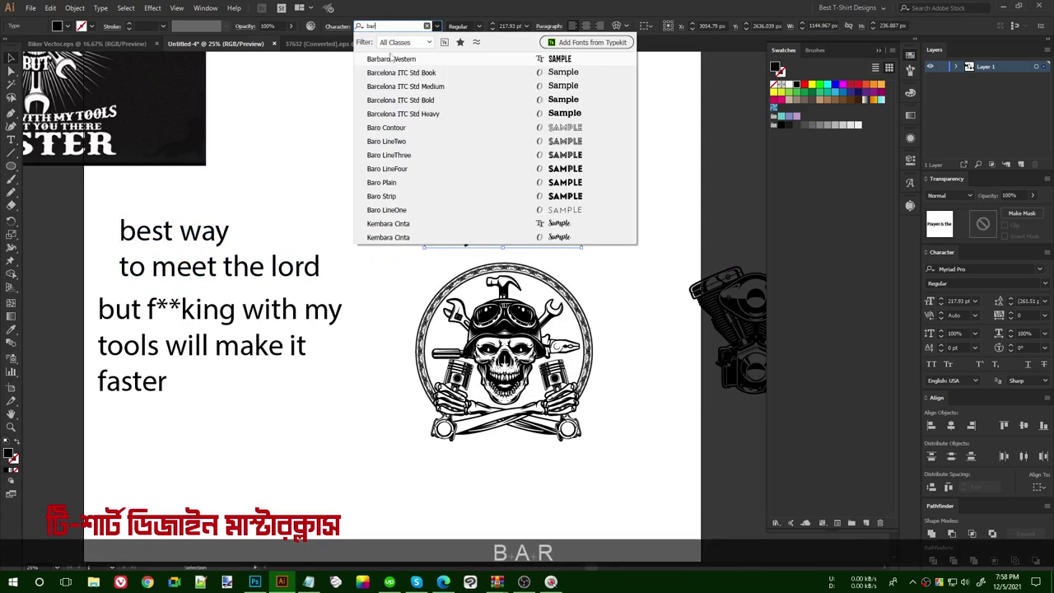
click(393, 59)
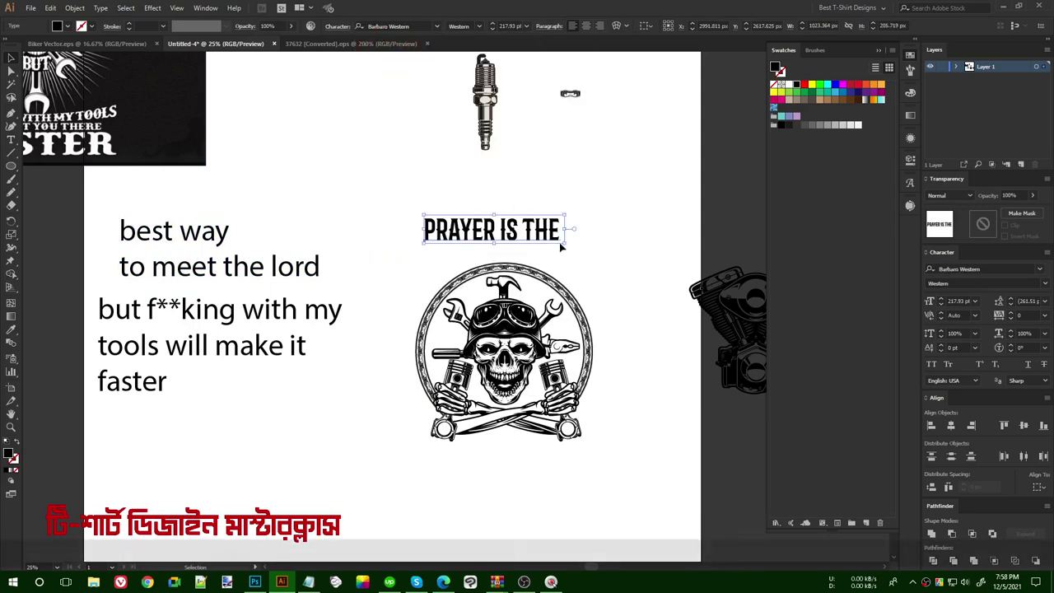
alt+scroll(560, 239, up, 1)
drag(544, 229, 558, 228)
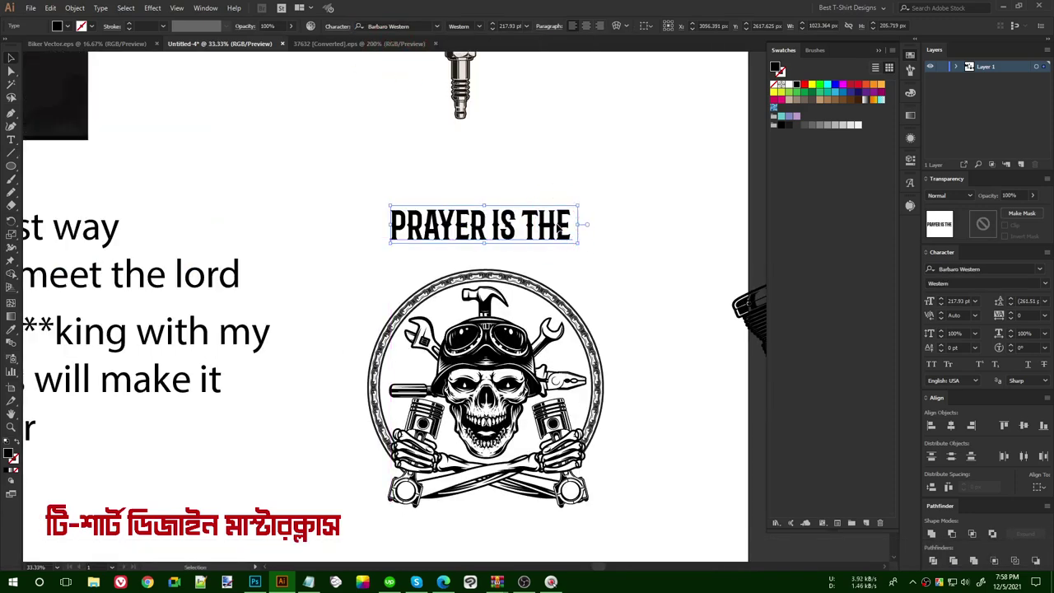
Isolate the chain ring inside the emblem group, copy its outer circle path and leave isolation.
alt+scroll(500, 316, up, 1)
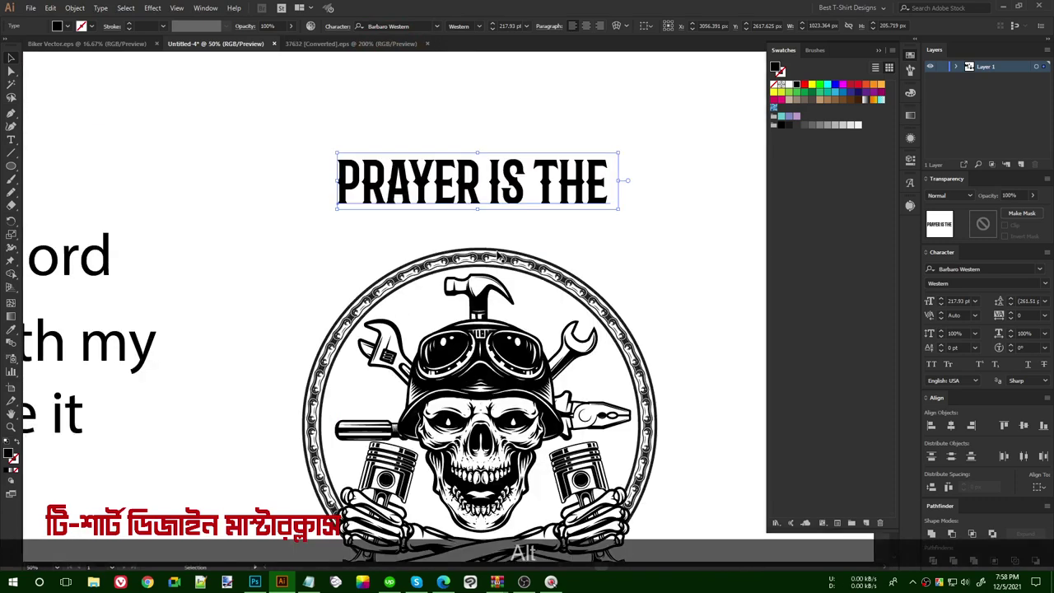
double_click(500, 252)
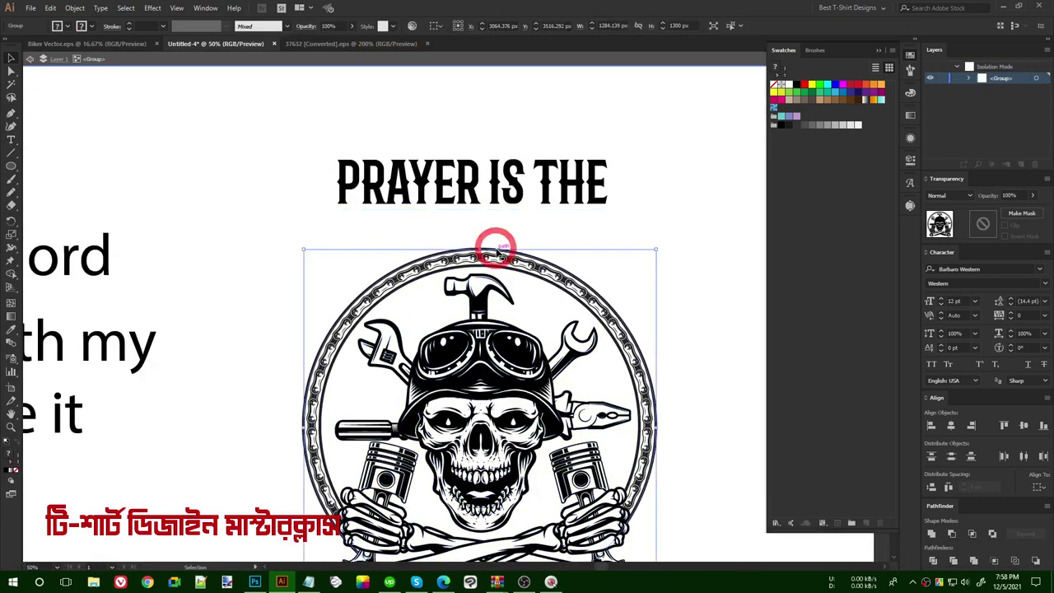
click(521, 265)
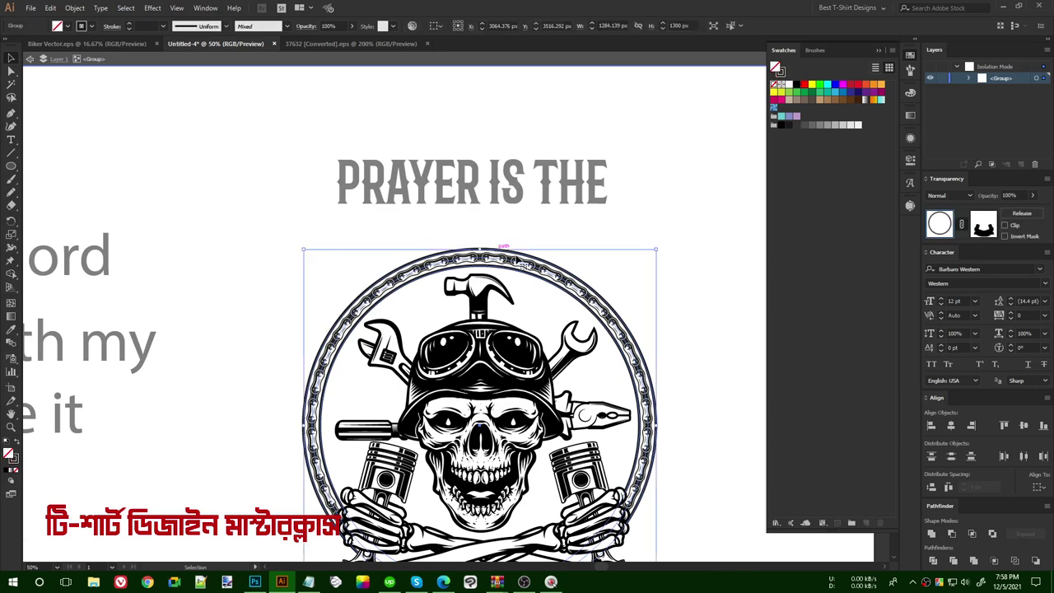
alt+scroll(519, 255, up, 4)
double_click(516, 246)
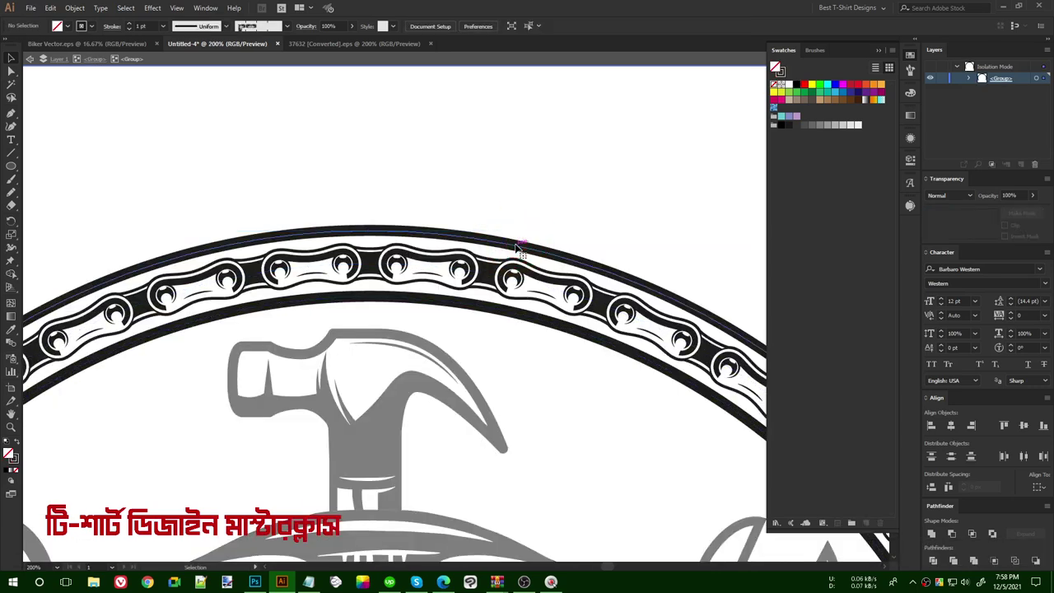
click(517, 246)
key(ctrl+c)
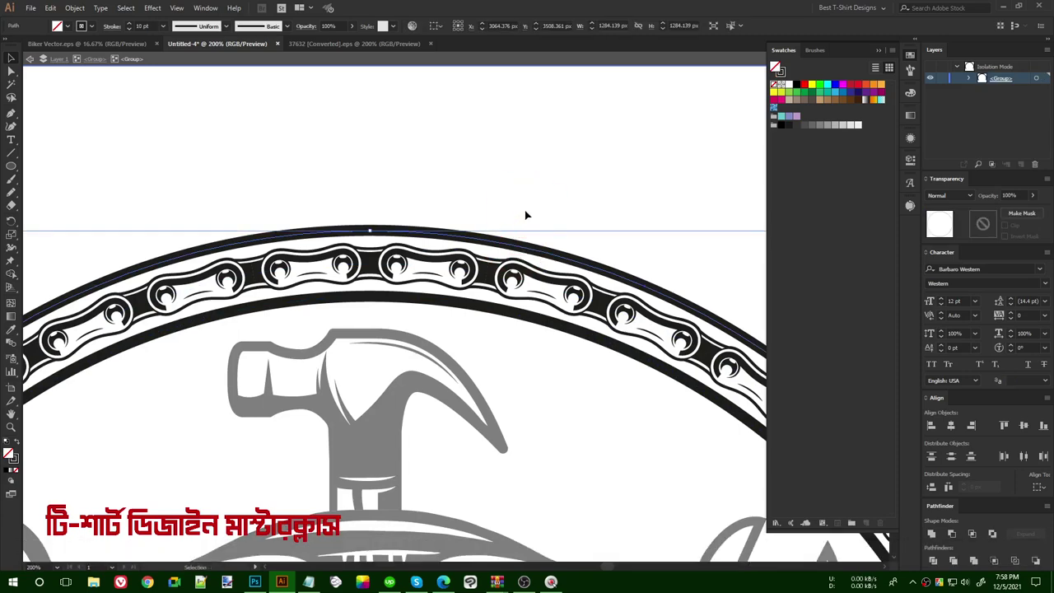
double_click(535, 206)
Paste the copied circle over the emblem and enlarge it concentrically to about 1461 px across.
alt+scroll(506, 181, down, 4)
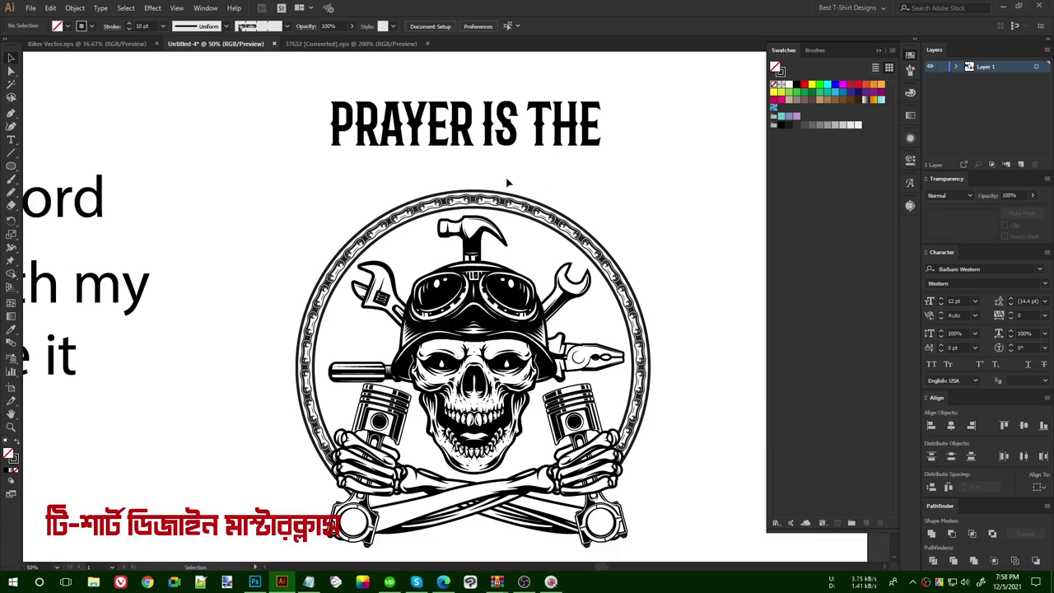
alt+scroll(508, 183, down, 1)
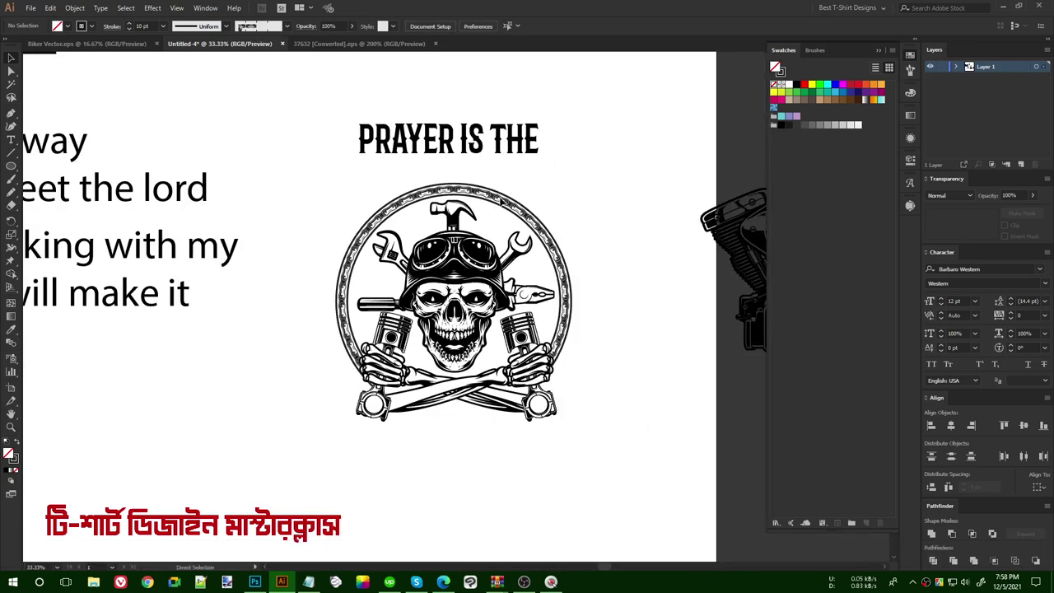
click(467, 188)
drag(457, 182, 454, 167)
click(601, 216)
key(F10)
key(space)
drag(359, 287, 411, 334)
scroll(379, 333, down, 1)
key(space)
drag(365, 285, 351, 285)
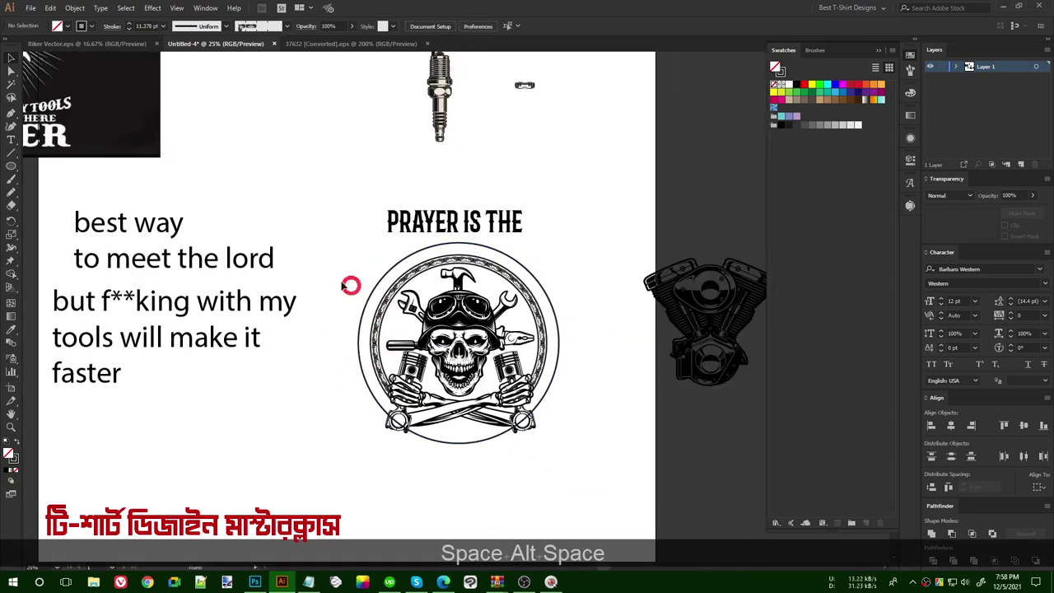
Apply the "Prayer is the" lettering style to "to meet the lord", and cut that line from the artboard.
click(194, 262)
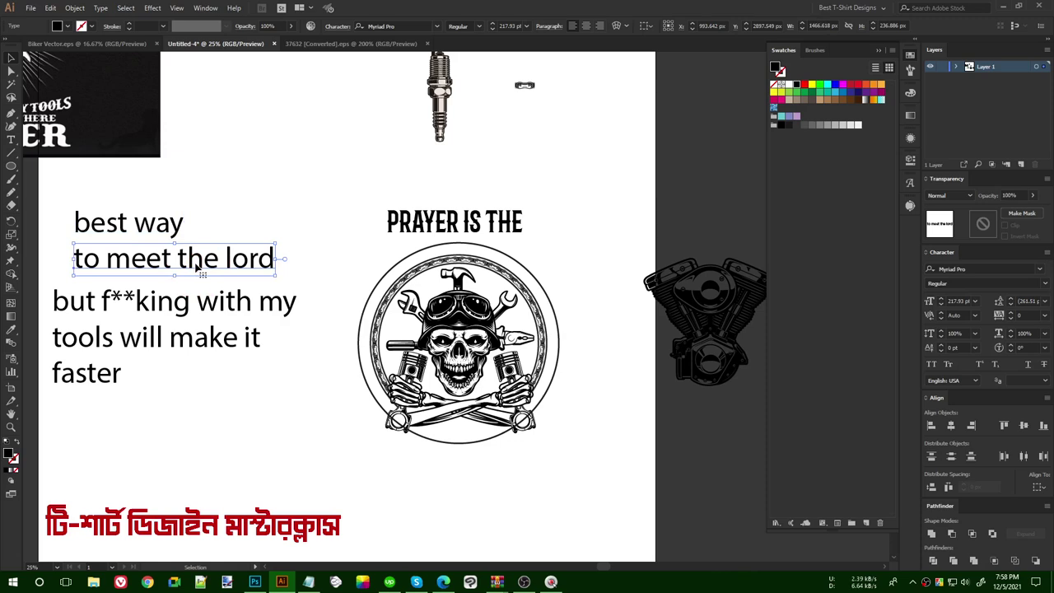
key(i)
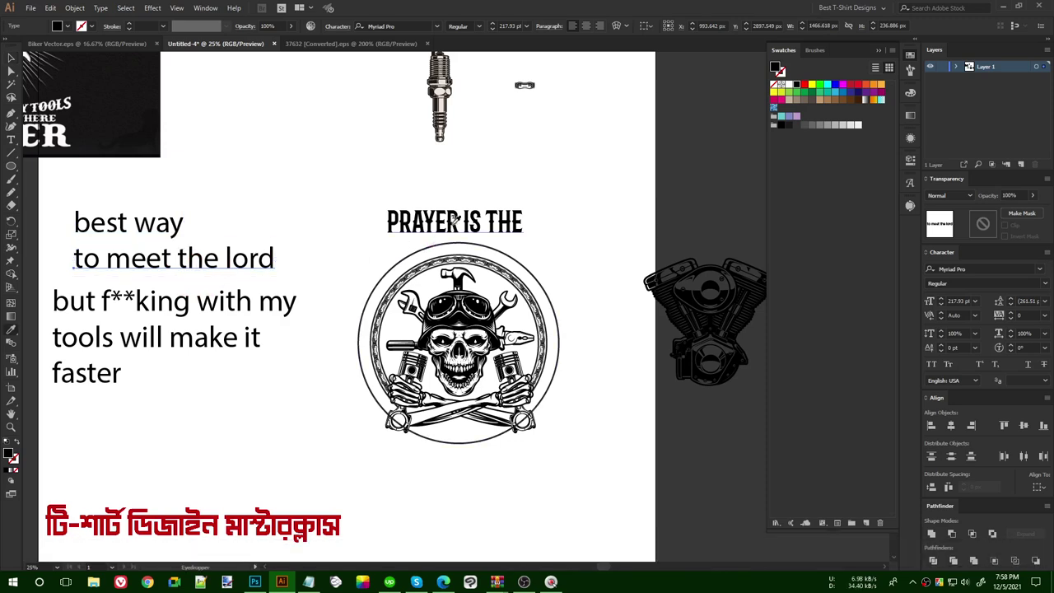
click(451, 222)
key(v)
key(ctrl+x)
key(Delete)
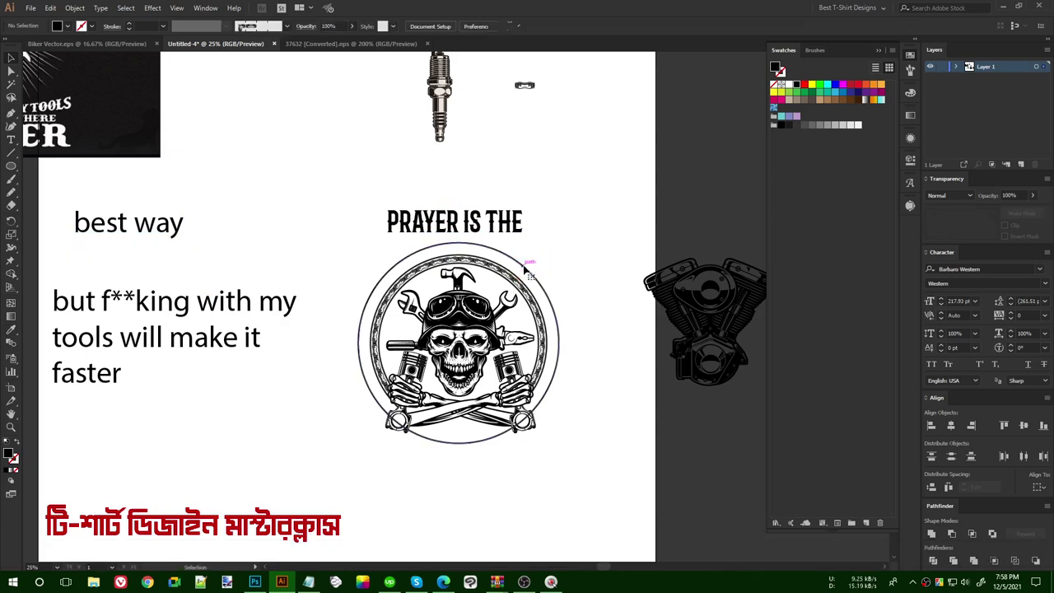
Convert the enlarged circle into a type path and paste "to meet the lord" along it.
click(525, 268)
drag(11, 139, 48, 171)
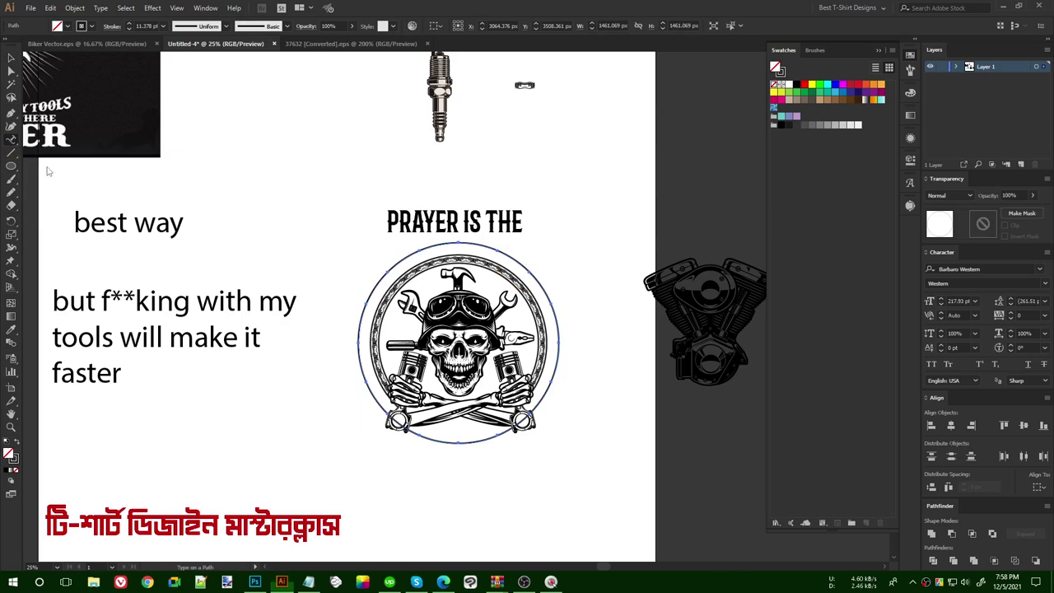
click(359, 340)
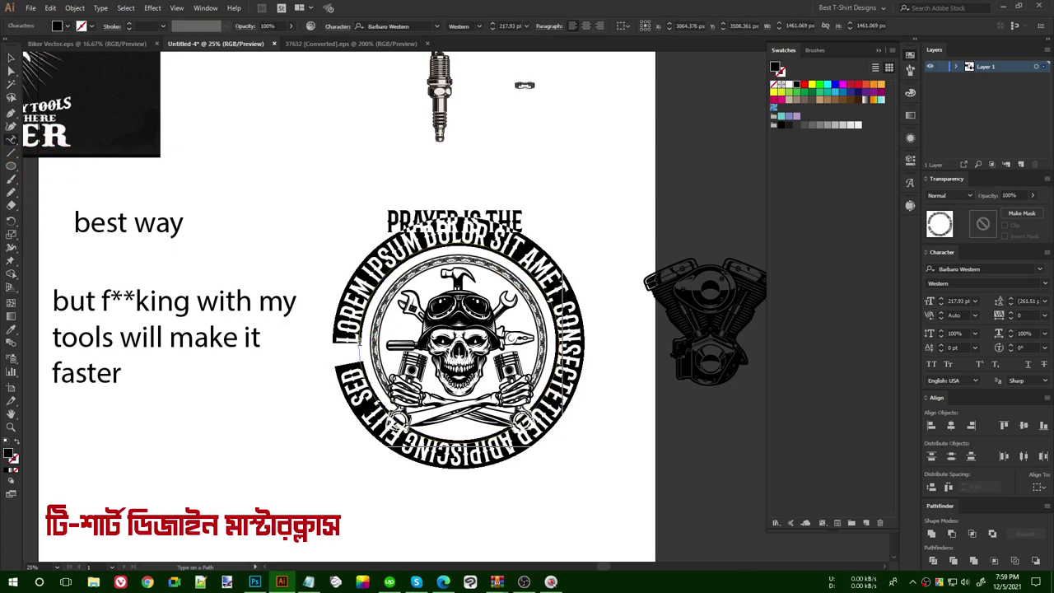
key(ctrl+v)
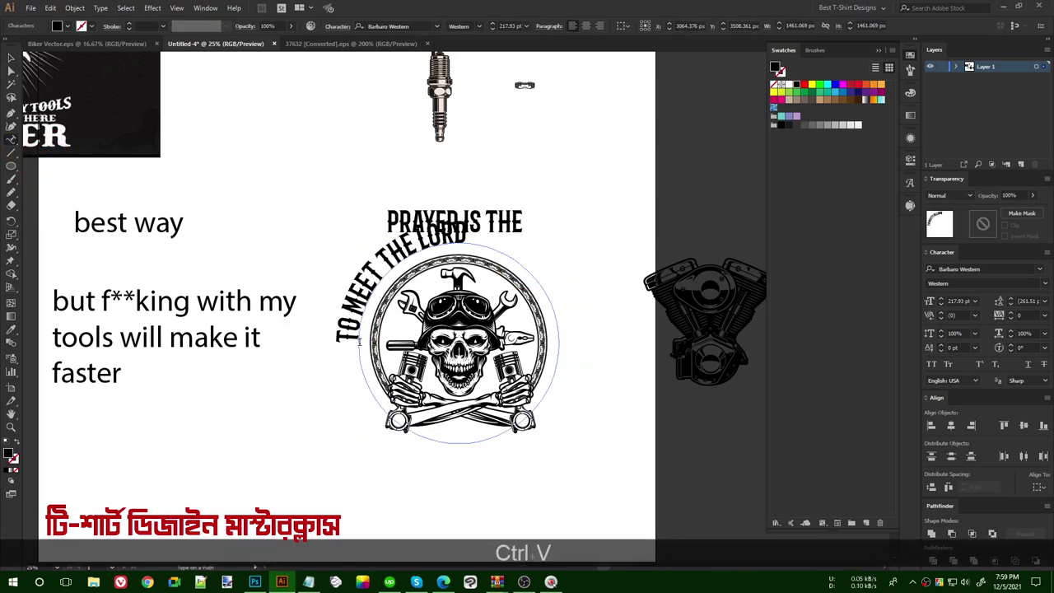
click(12, 57)
Set the path text's start and end points at opposite sides of the circle and centre-align it over the upper arc.
scroll(439, 319, up, 1)
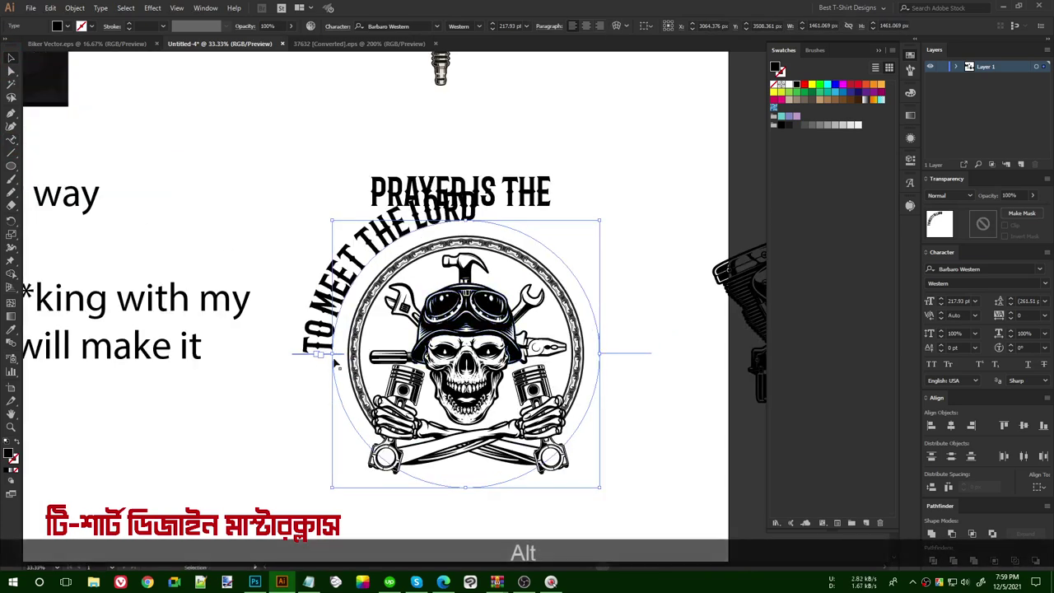
drag(302, 358, 328, 356)
key(Right)
key(Left)
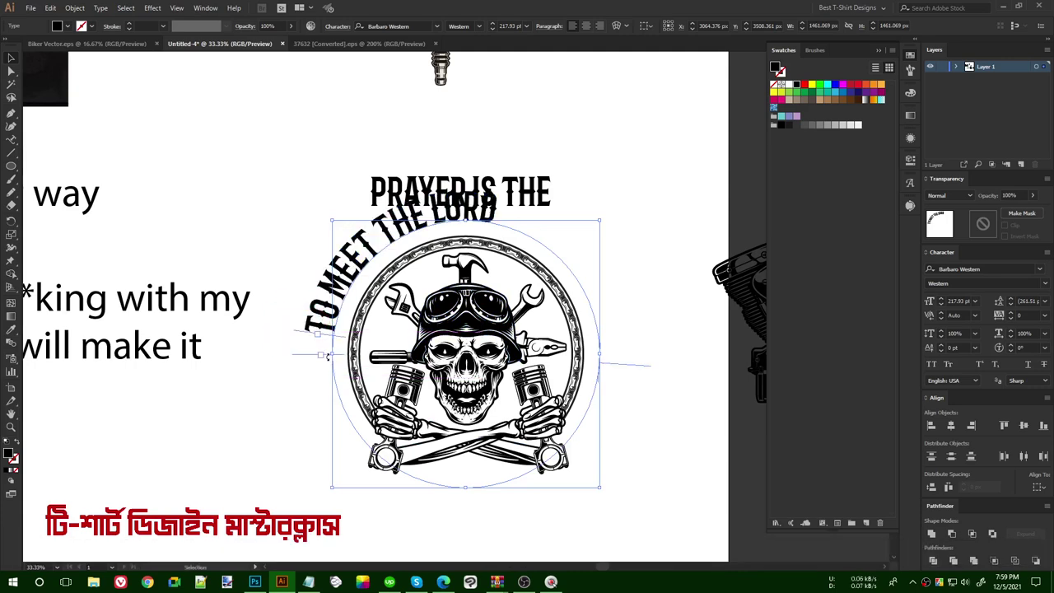
drag(302, 358, 327, 359)
key(Right)
key(Left)
drag(337, 342, 337, 349)
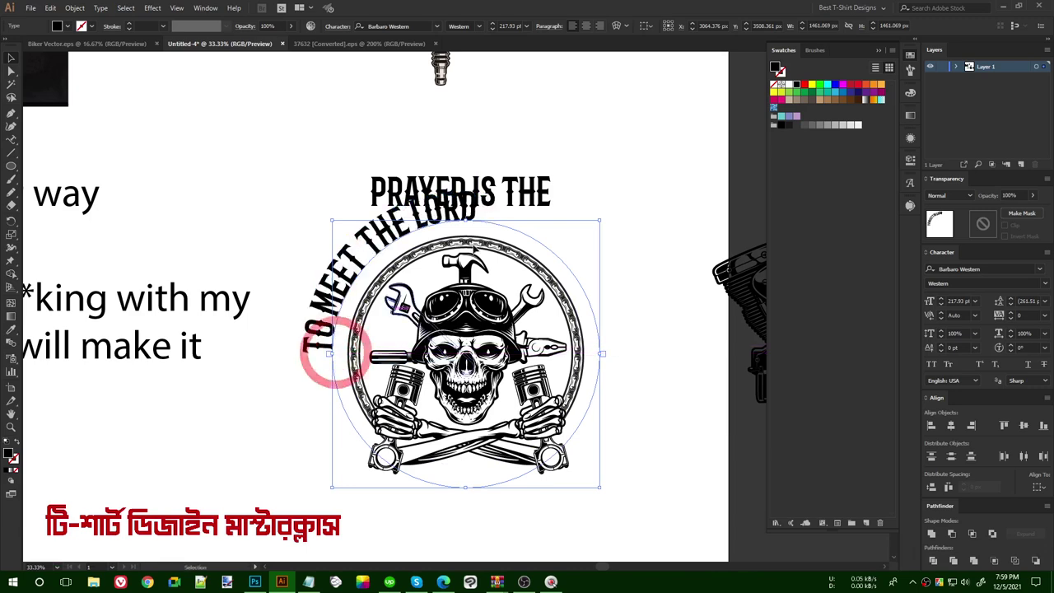
click(586, 25)
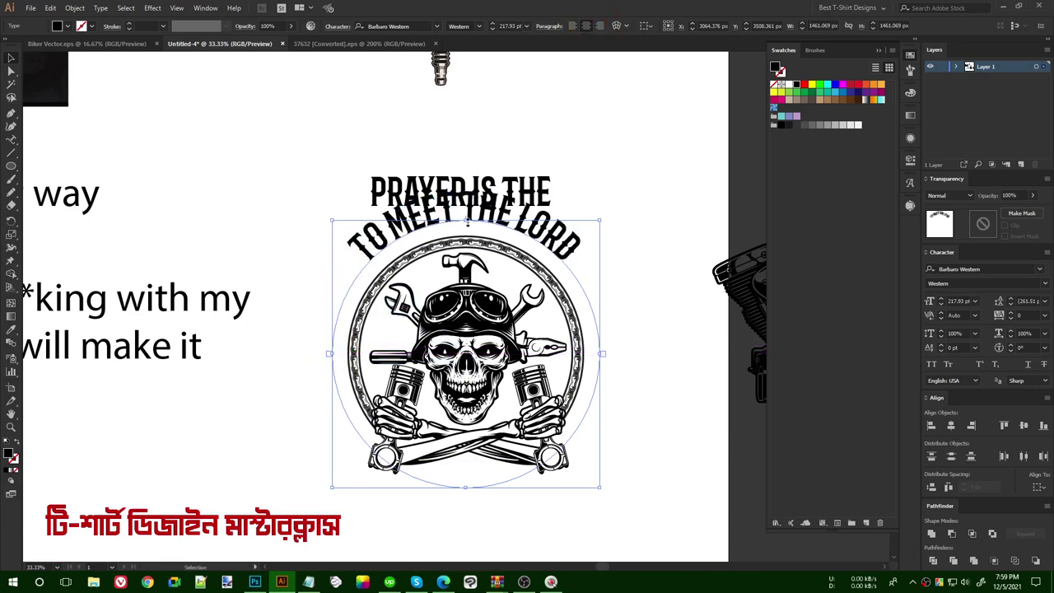
Shrink the arched text's circle to about 1335 px across and move "Prayer is the" up clear of the arc.
drag(465, 220, 465, 231)
click(612, 170)
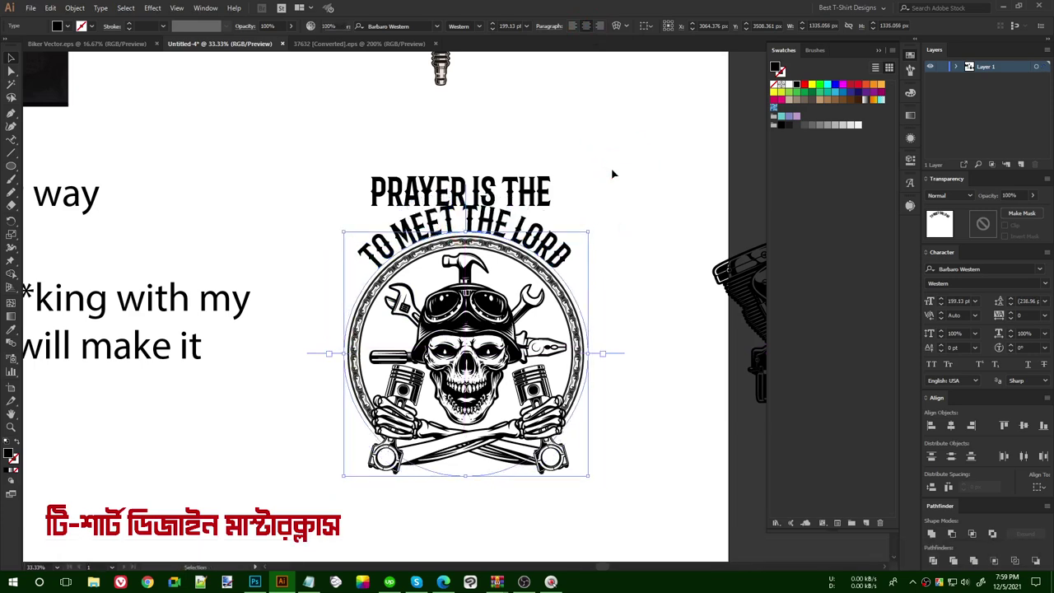
drag(523, 179, 557, 180)
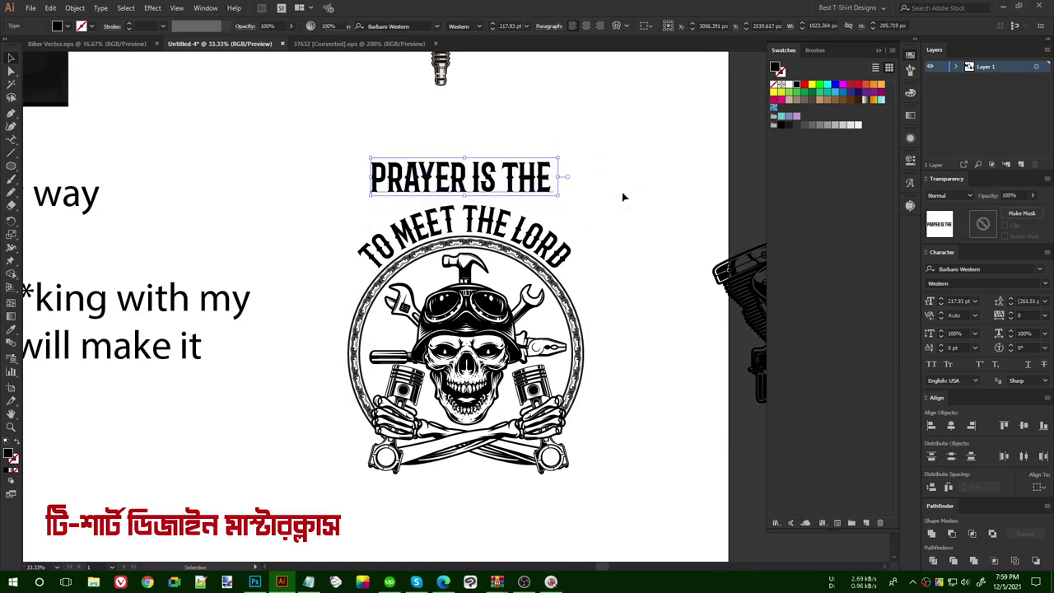
click(623, 197)
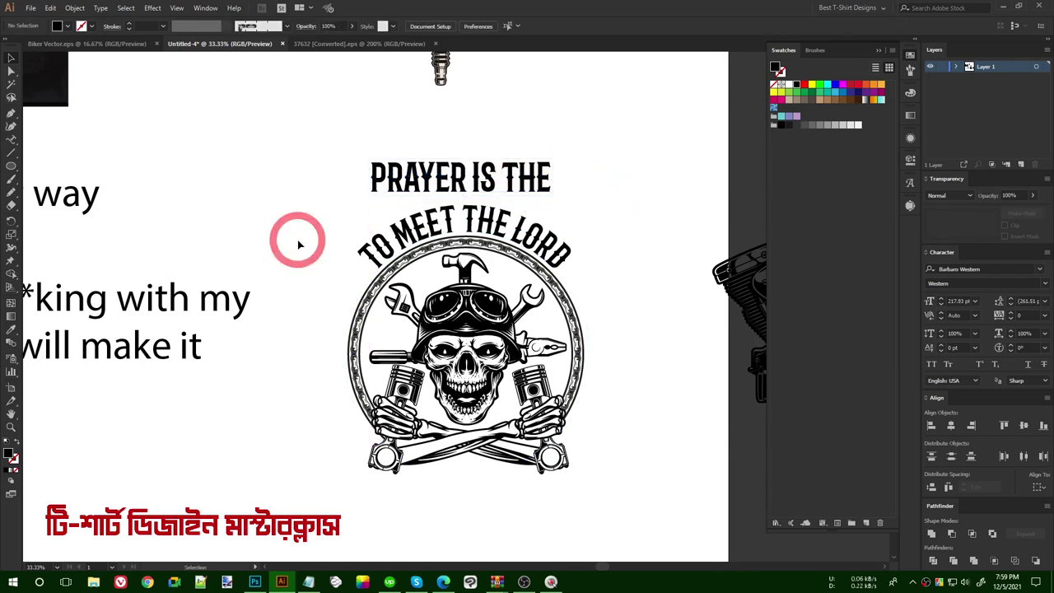
Show the rulers and place a vertical guide along the chain ring's right edge.
key(ctrl+shift+r)
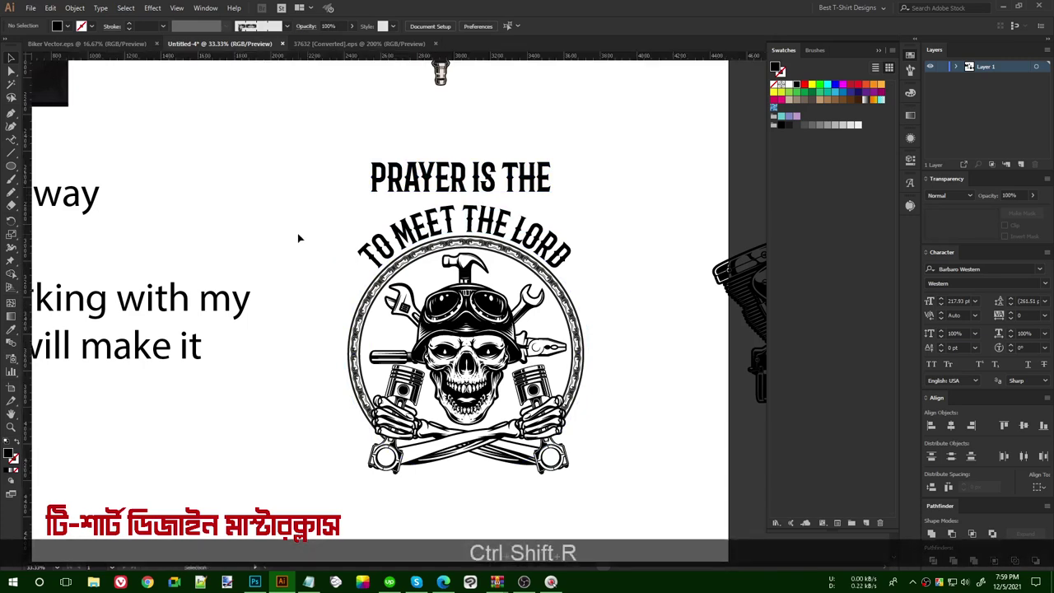
drag(568, 58, 585, 421)
key(alt)
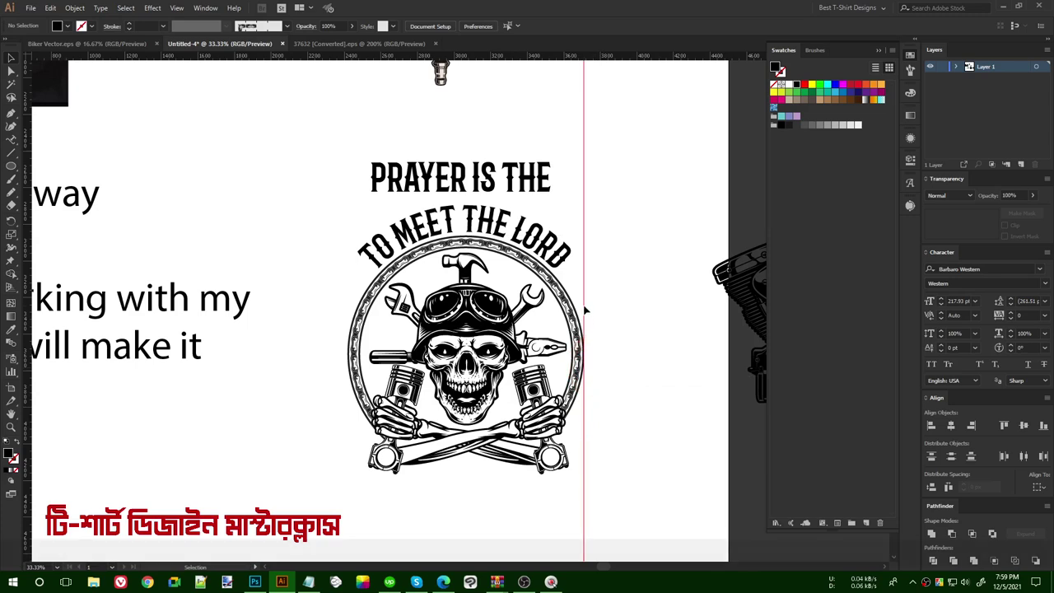
drag(388, 321, 387, 319)
key(alt)
key(alt)
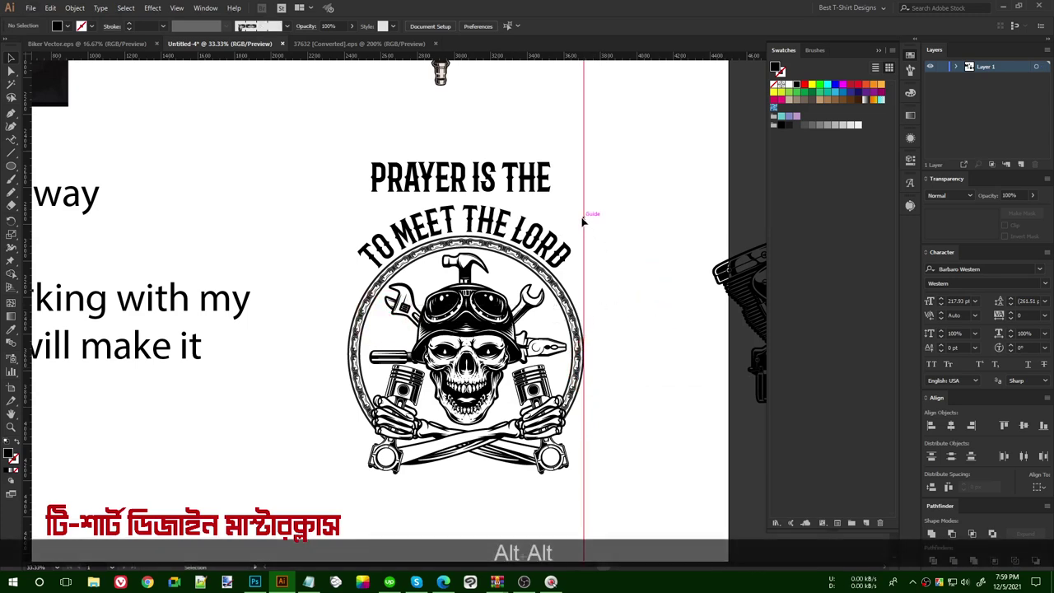
click(601, 160)
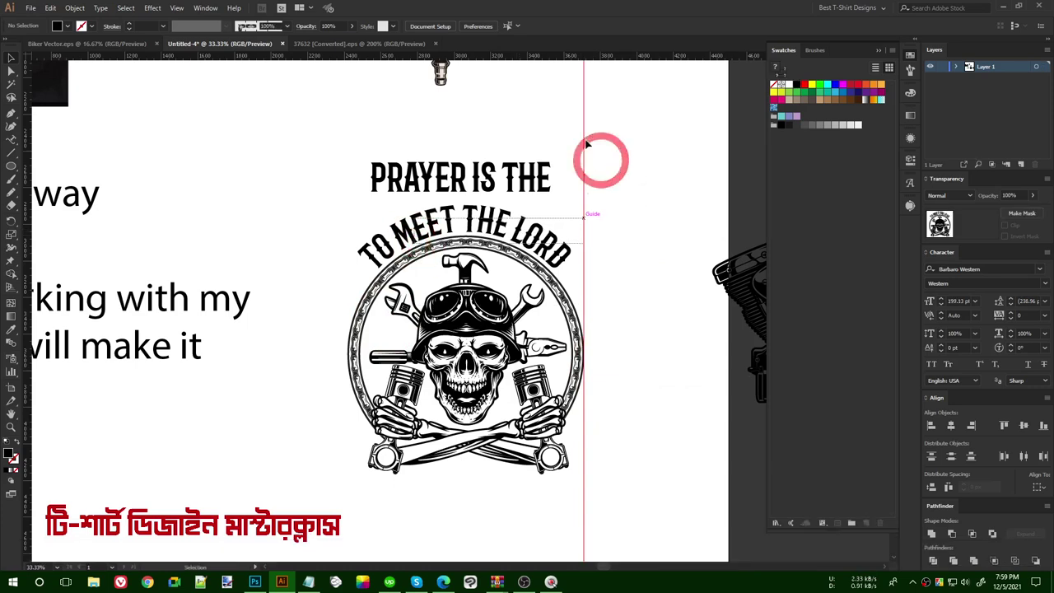
Unlock the guides, duplicate the vertical guide to the chain ring's left edge and fine-tune its position there.
right_click(586, 130)
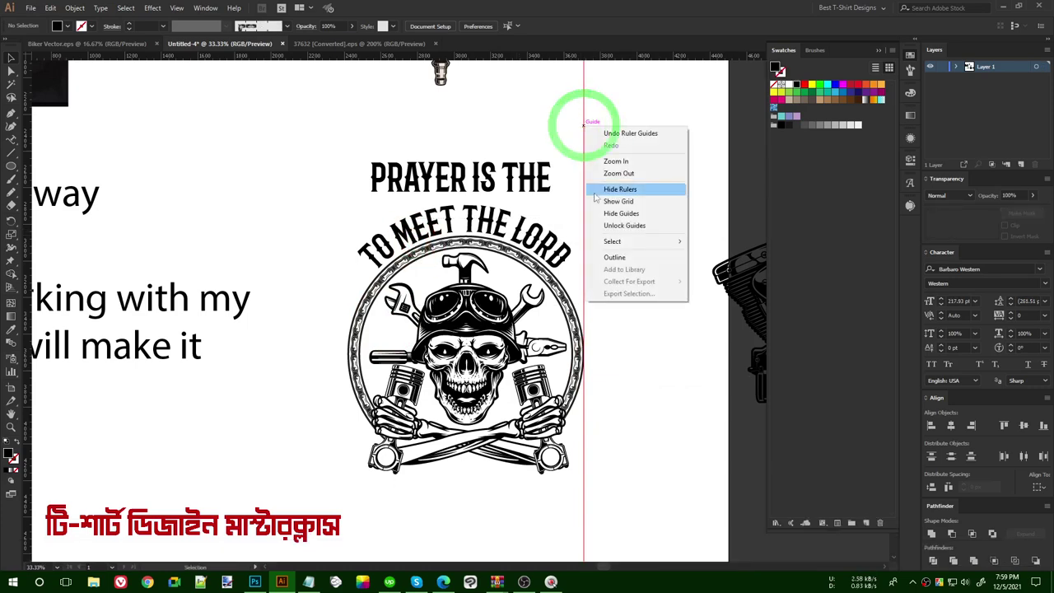
click(614, 232)
key(alt)
drag(586, 281, 347, 377)
key(alt)
drag(348, 307, 348, 309)
scroll(347, 373, up, 2)
drag(353, 432, 346, 431)
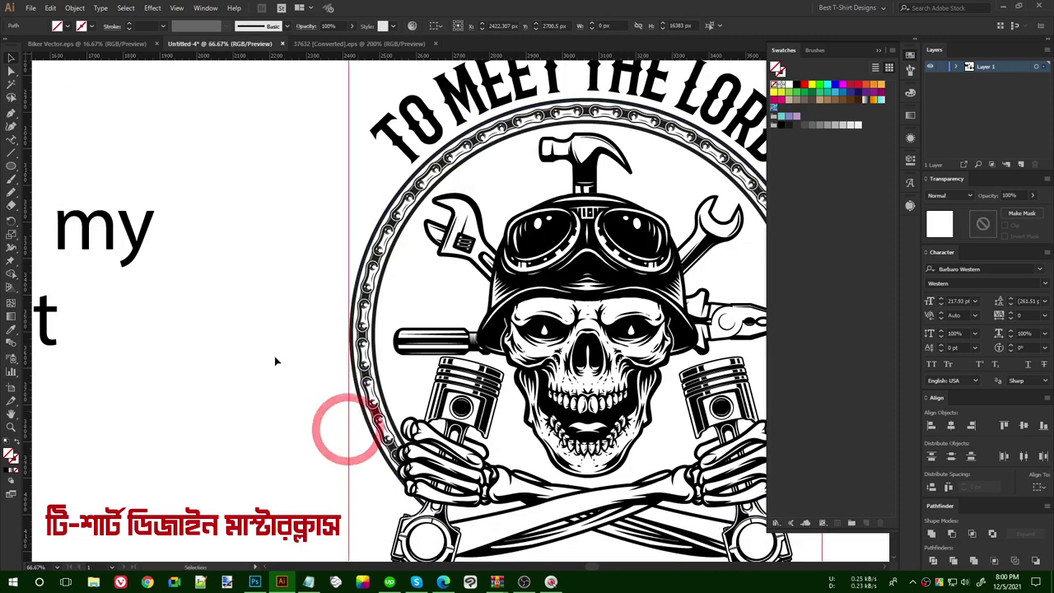
Move the right vertical guide to X 3711 px so it touches the chain ring's outer edge.
key(alt)
scroll(280, 367, down, 2)
scroll(557, 356, up, 2)
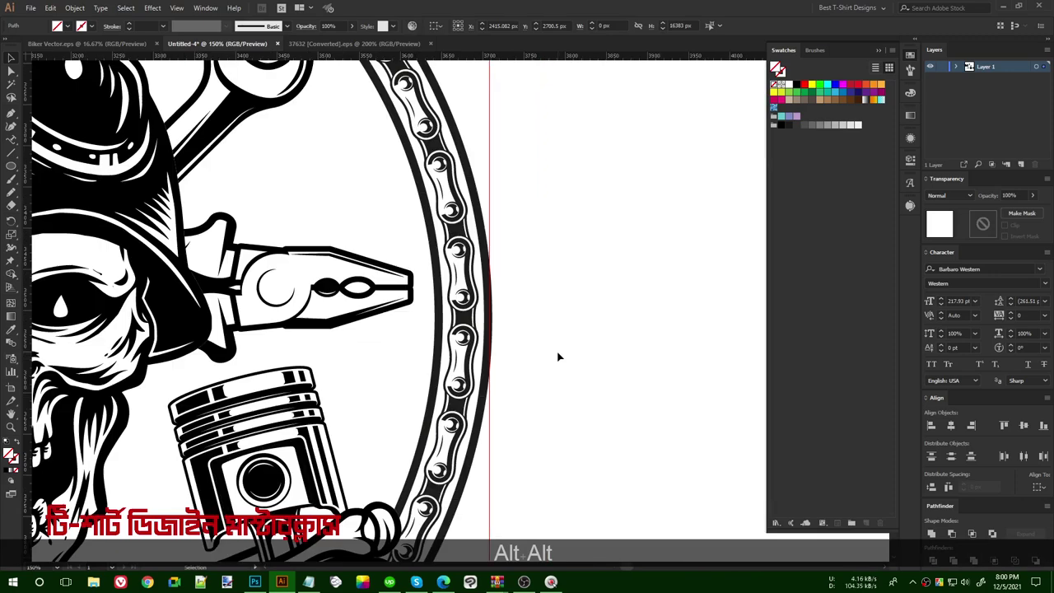
key(alt)
drag(490, 429, 494, 431)
key(alt)
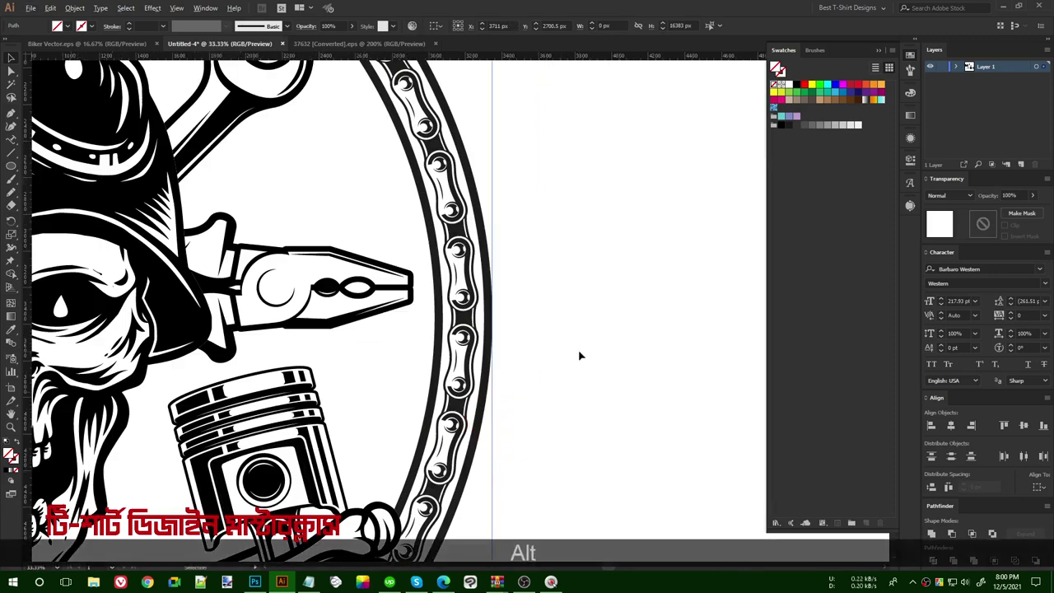
Lock the guides and set the font size of the arched "To meet the lord" text to 210 pt.
scroll(578, 351, down, 4)
right_click(558, 222)
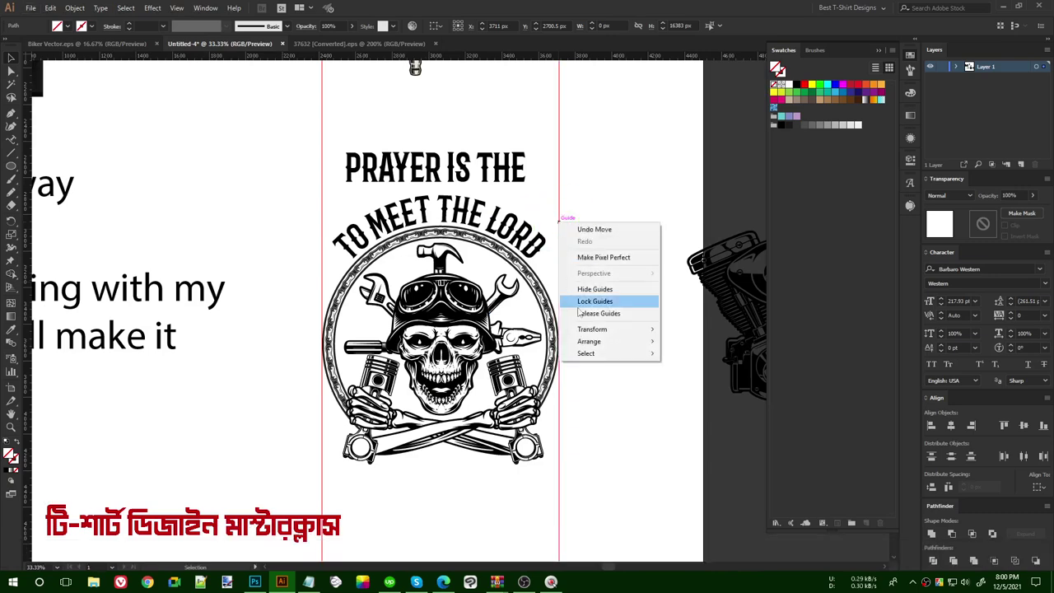
click(583, 301)
click(624, 289)
key(ctrl+z)
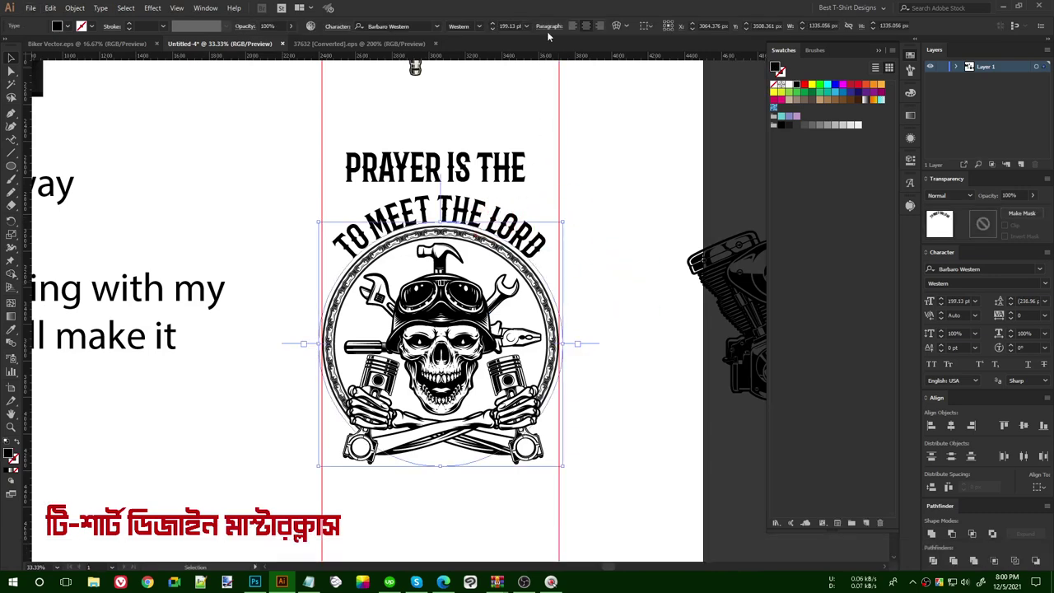
scroll(510, 27, up, 1)
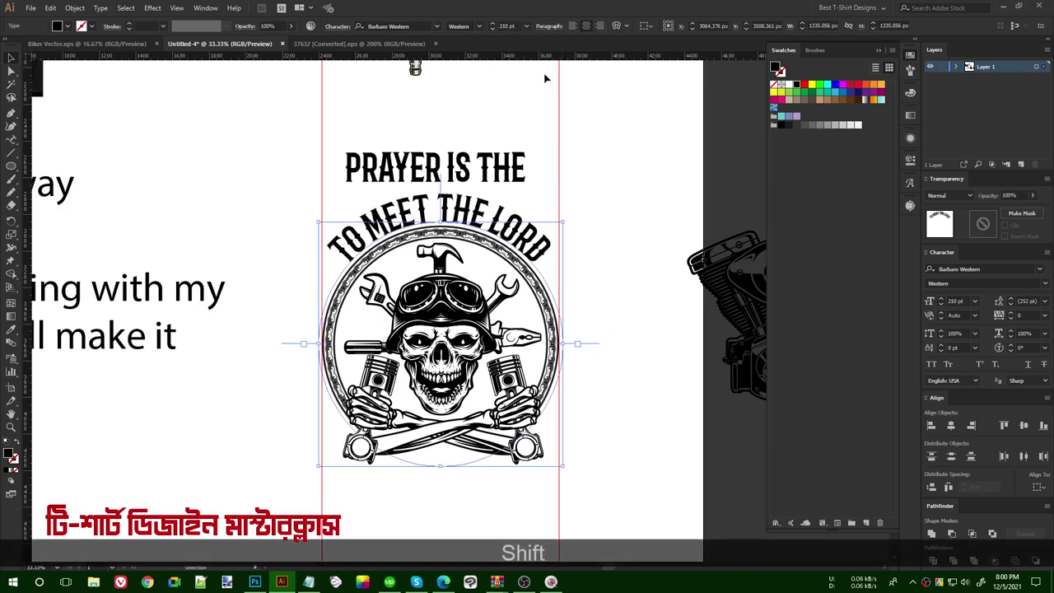
click(626, 162)
Enlarge "Prayer is the" from its centre to about 1300 px wide and convert it to outlines.
click(527, 169)
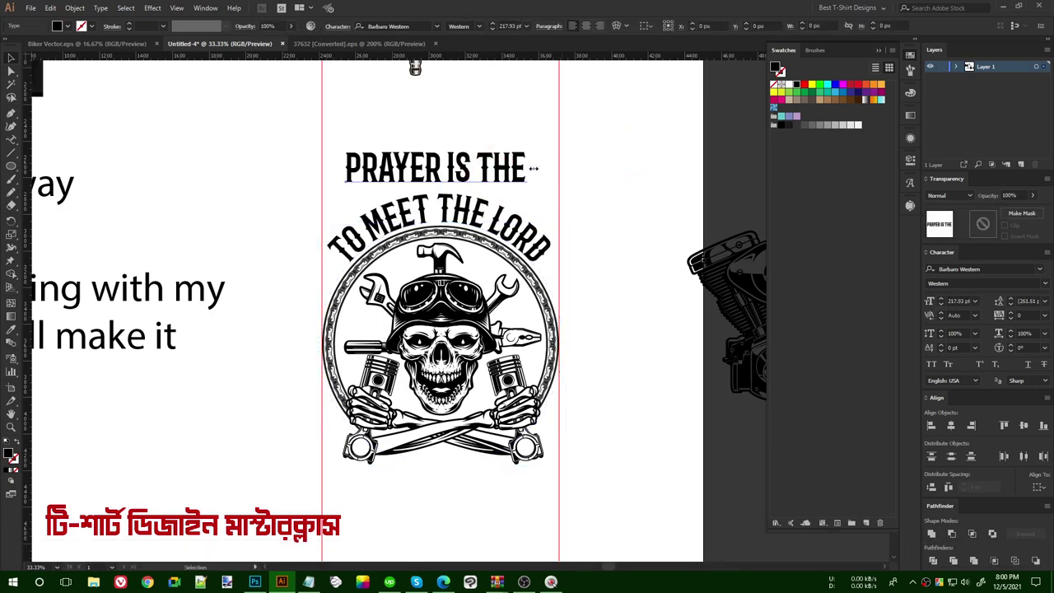
drag(533, 167, 558, 168)
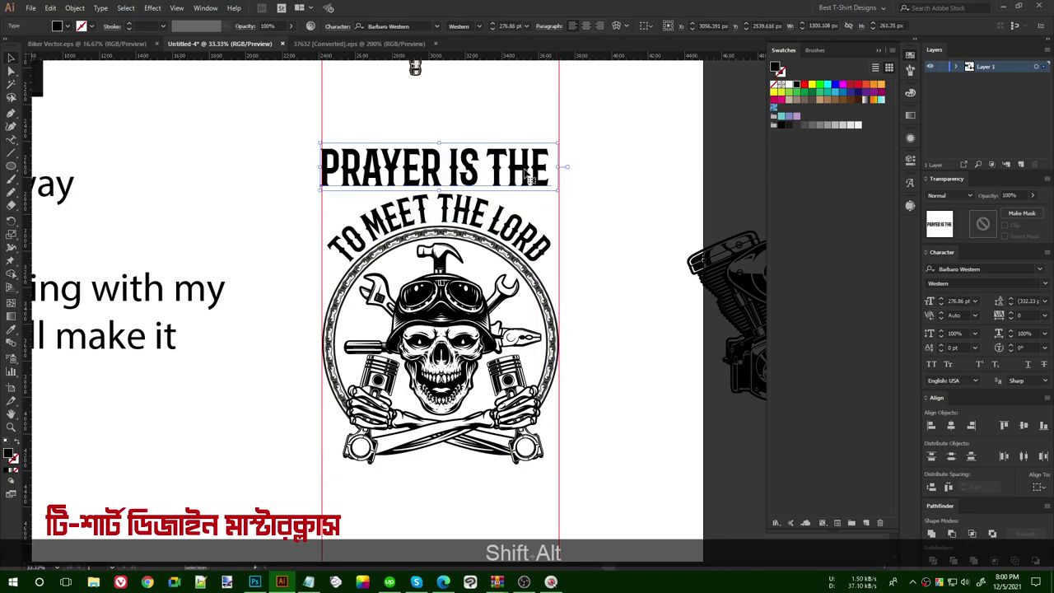
right_click(522, 169)
click(565, 245)
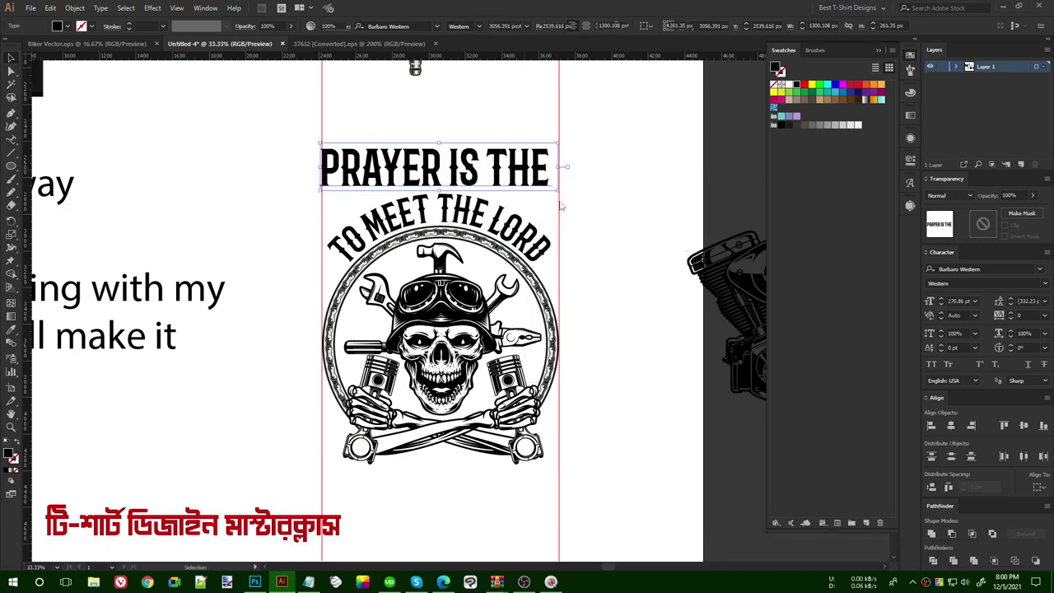
Adjust the sides of the outlined "Prayer is the" to span exactly between the two vertical guides, about 1298 px wide.
scroll(503, 169, up, 1)
drag(573, 169, 587, 171)
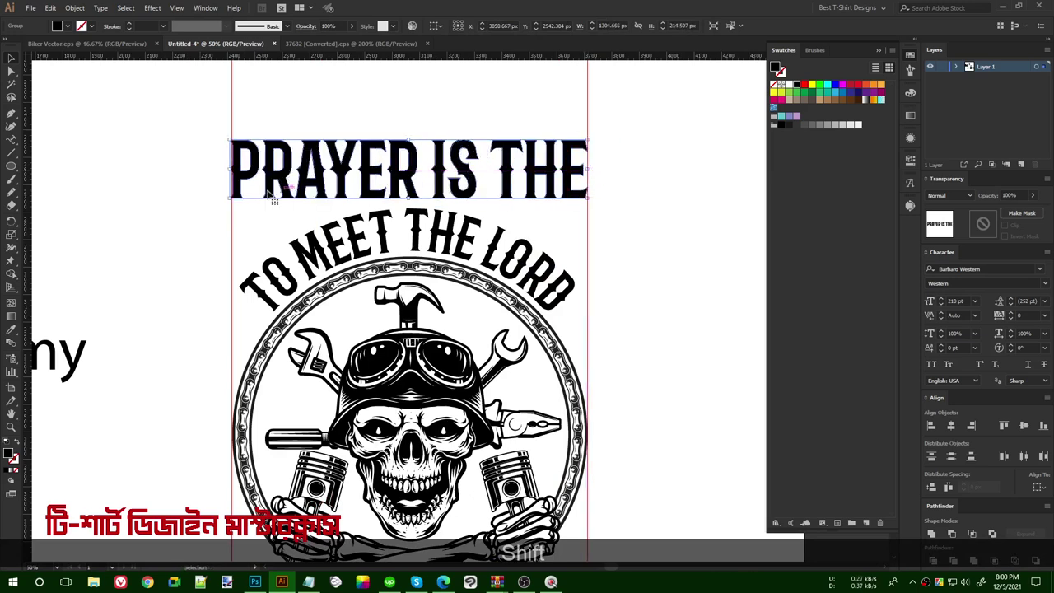
drag(231, 169, 232, 170)
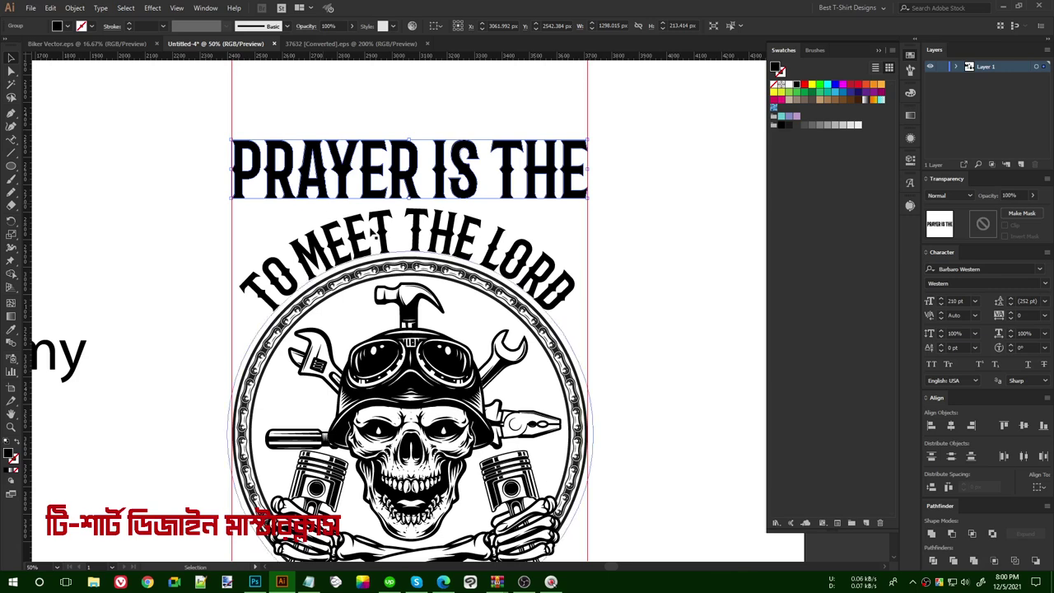
Apply an Arc Lower warp with a negative horizontal bend to "Prayer is the" so its lower edge curves over the arched line.
click(154, 8)
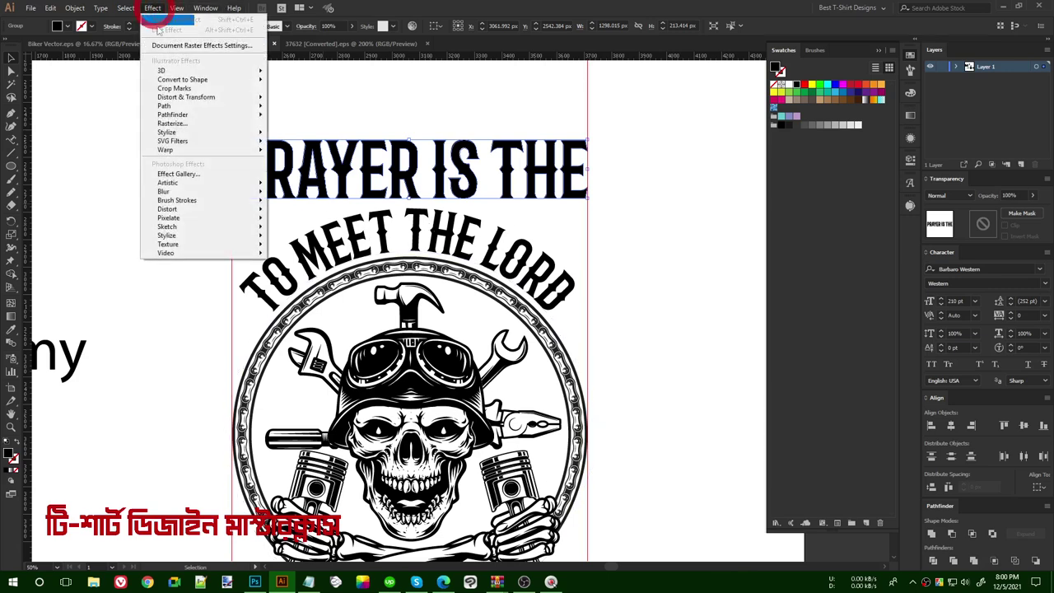
mouse_move(187, 154)
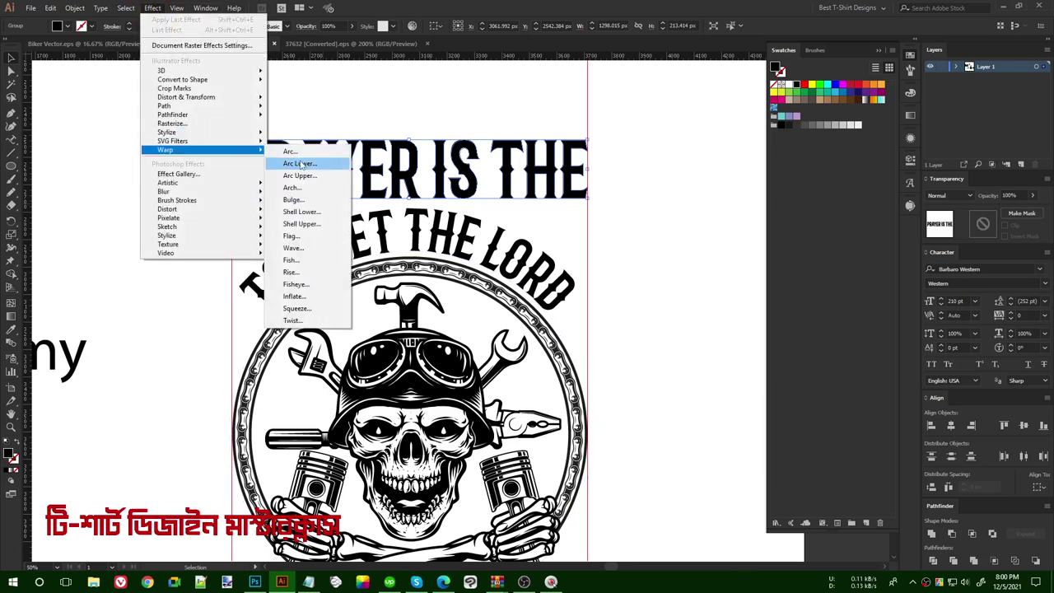
click(300, 163)
key(shift+Down)
key(shift+Down)
key(shift+Down)
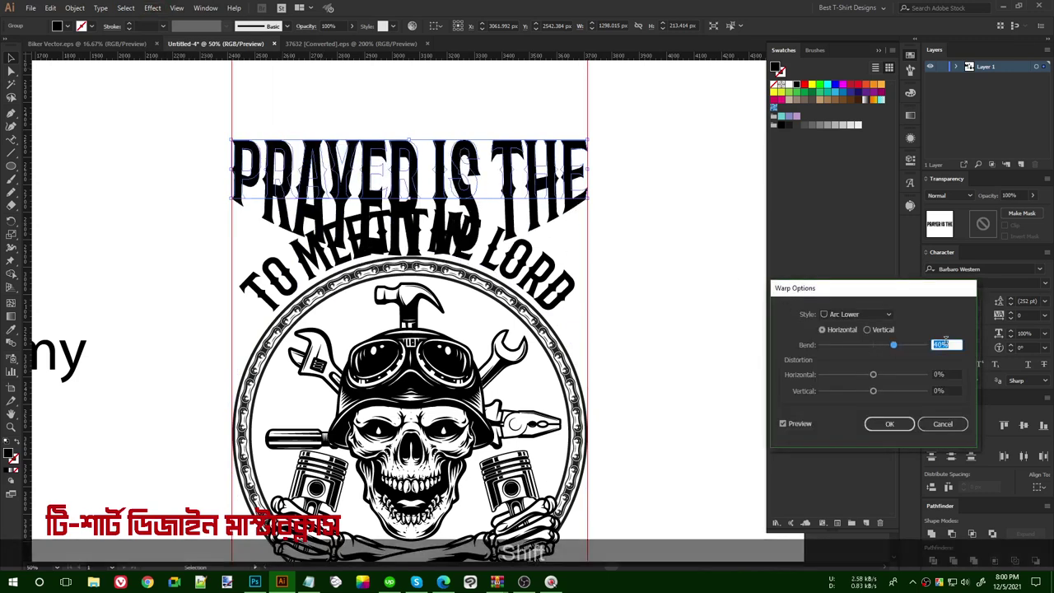
click(888, 423)
Stretch the warped "Prayer is the" to about 264 px high and nudge it down close to the arched line.
drag(409, 198, 412, 207)
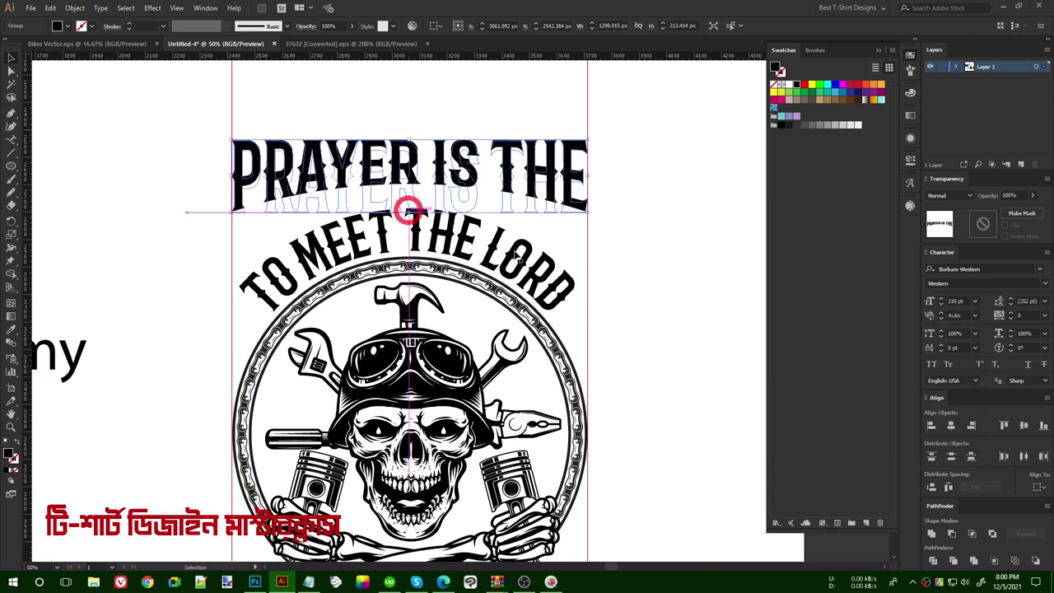
key(shift+Down)
key(shift+Down)
key(shift+Down)
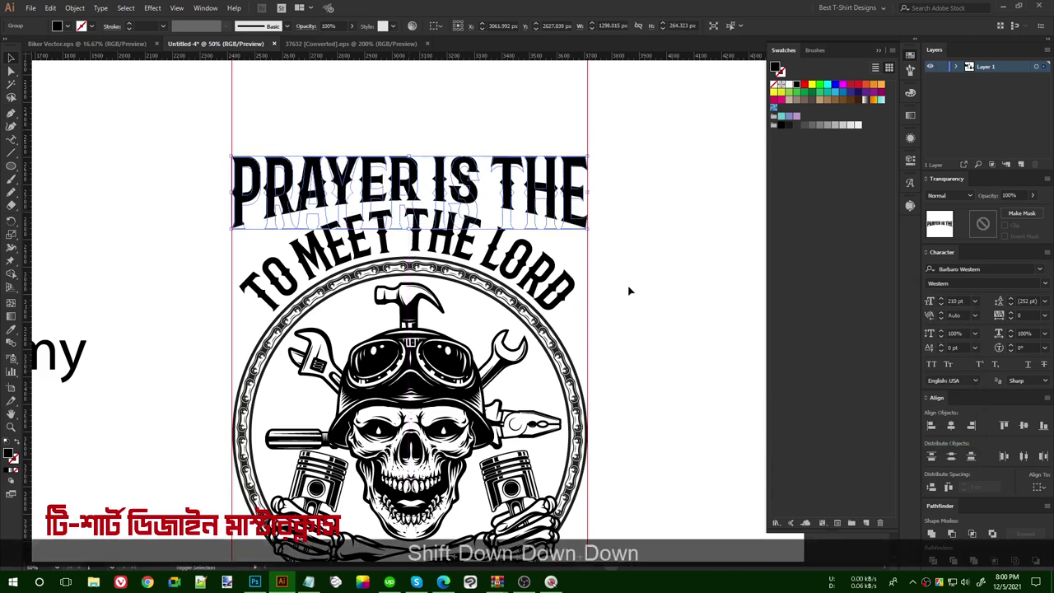
click(635, 282)
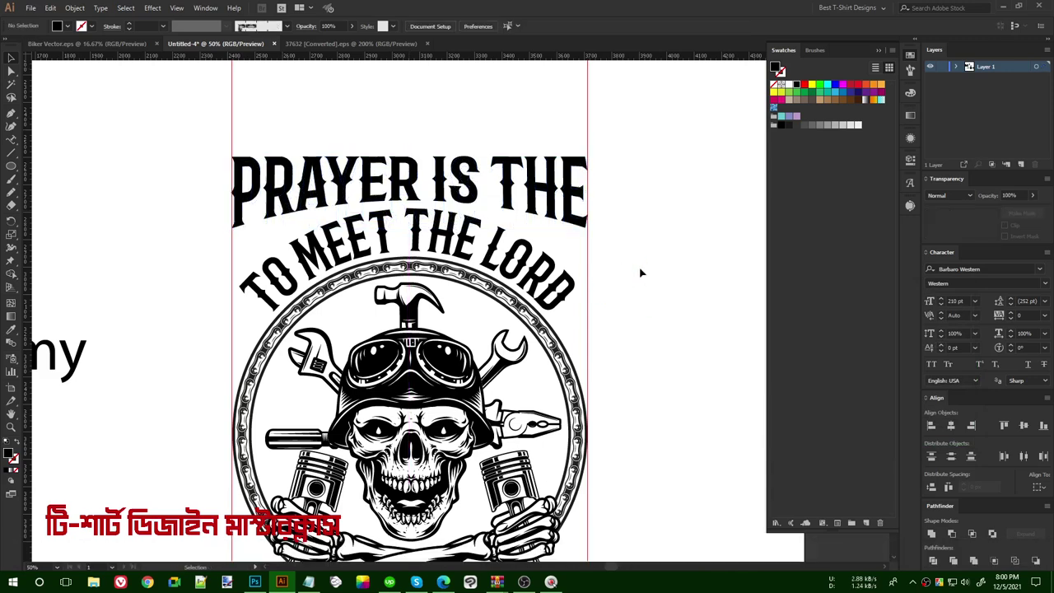
Insert "is the best way" at the start of the arched text above the chain ring.
double_click(416, 233)
click(416, 233)
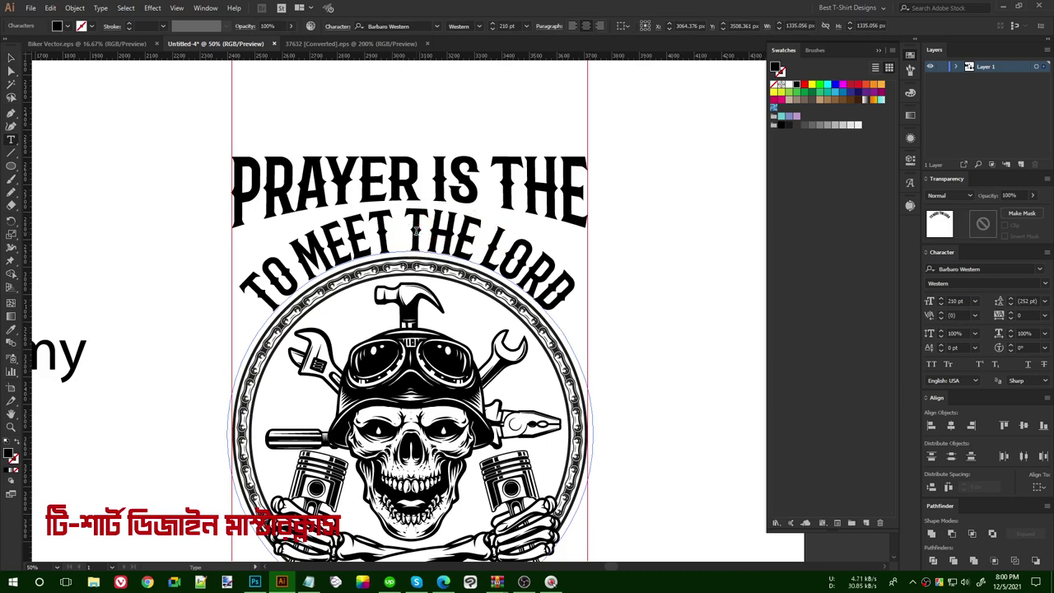
text(IS THE )
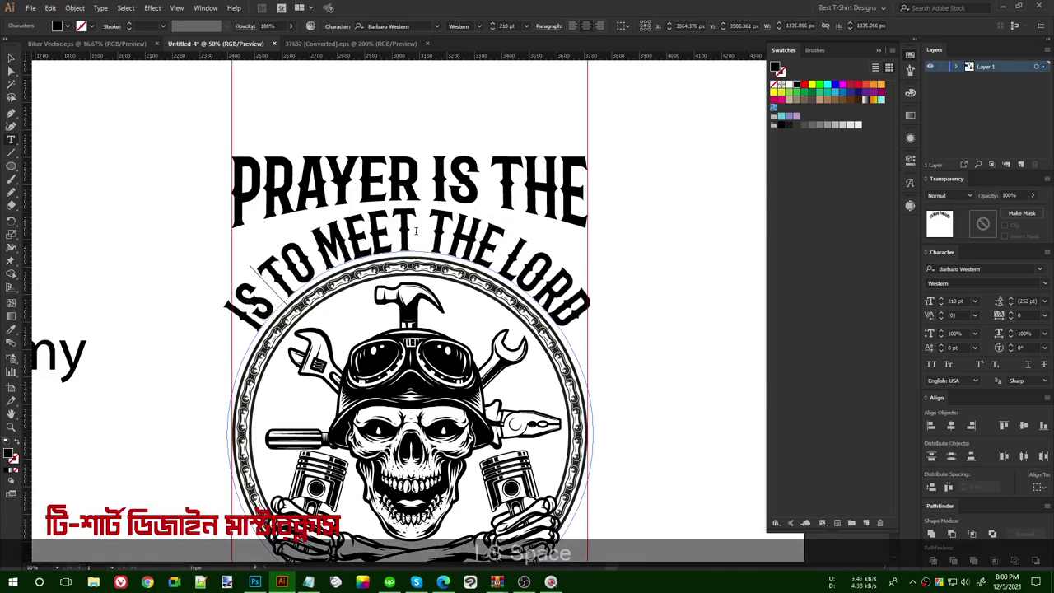
text(BEST WAY)
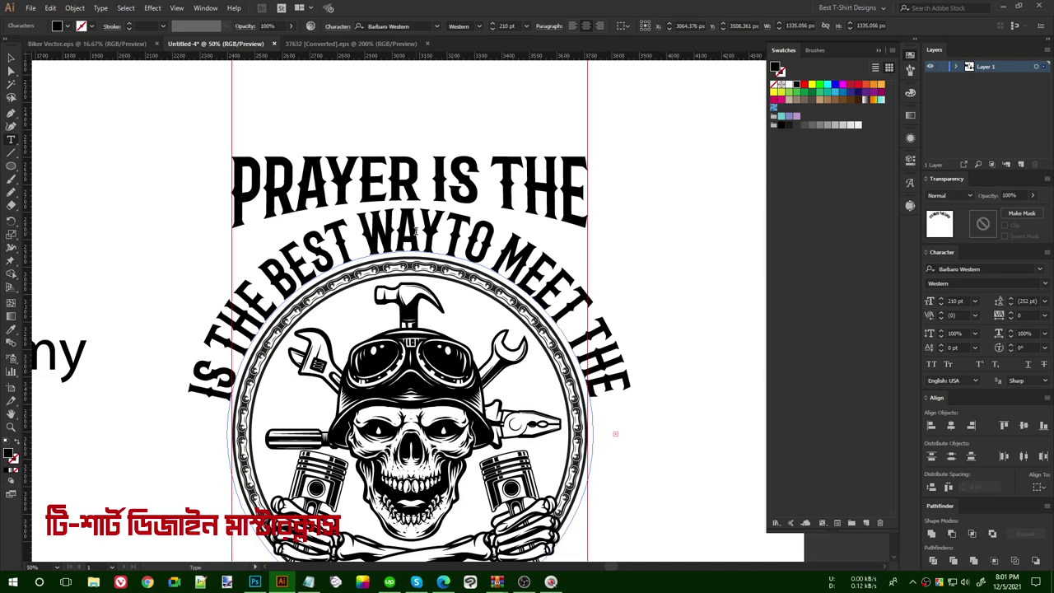
Delete "meet the lord" from the end of the arched text.
drag(501, 250, 678, 418)
key(shift+End)
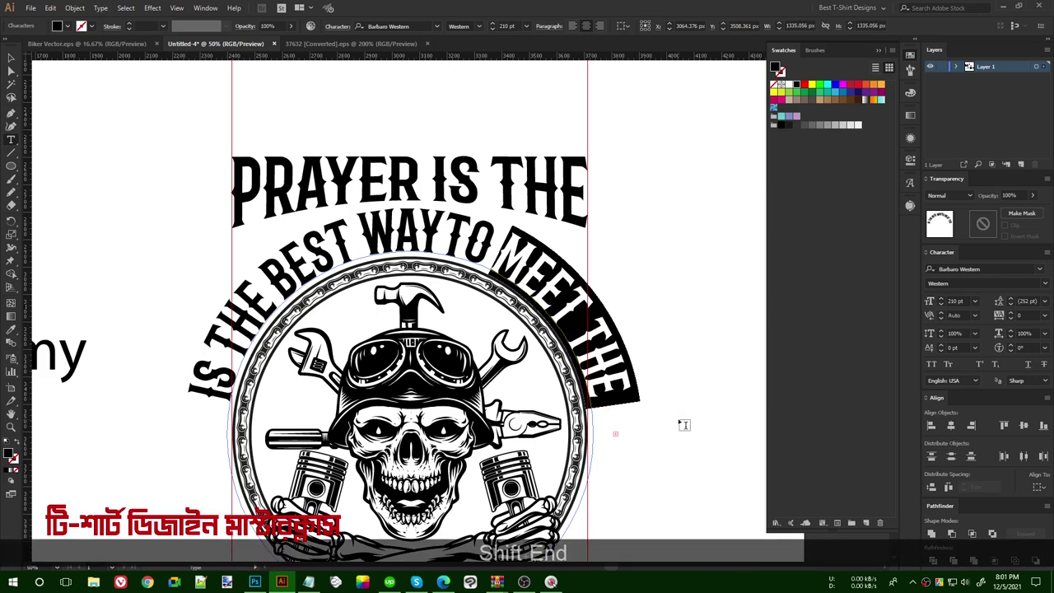
key(BackSpace)
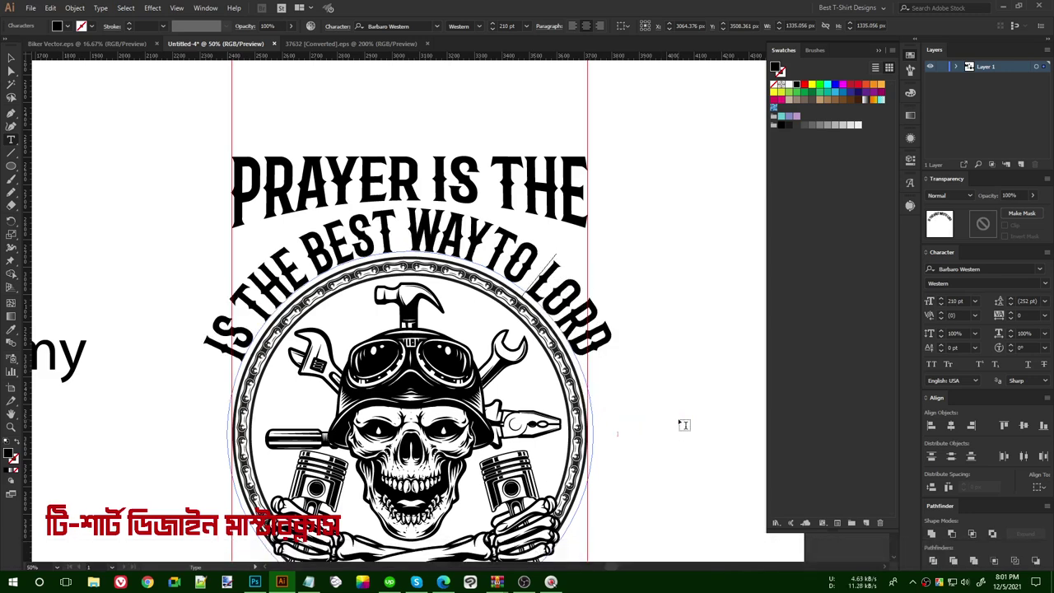
key(shift+End)
key(BackSpace)
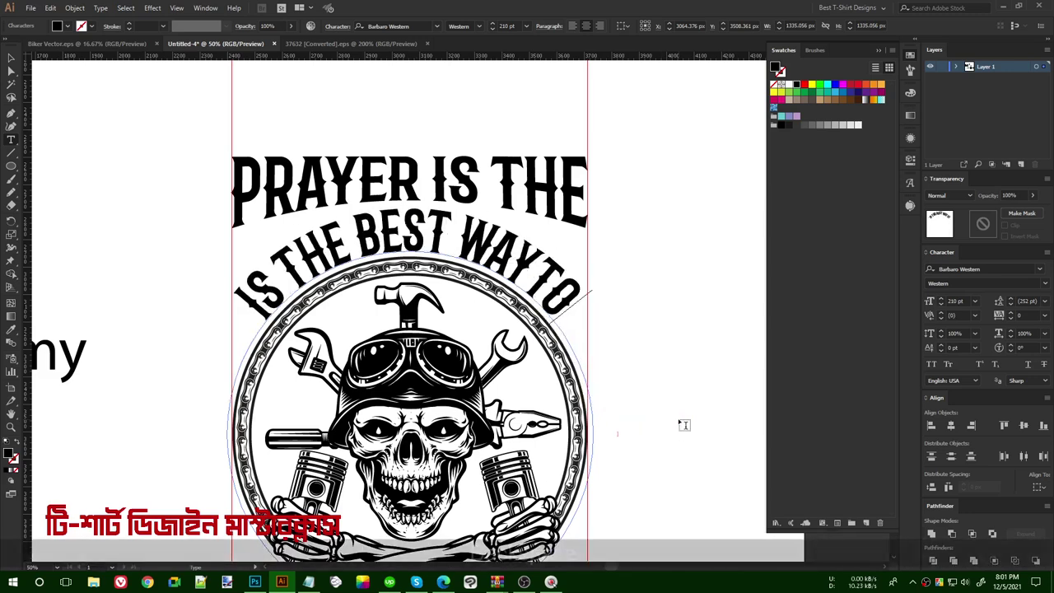
click(11, 59)
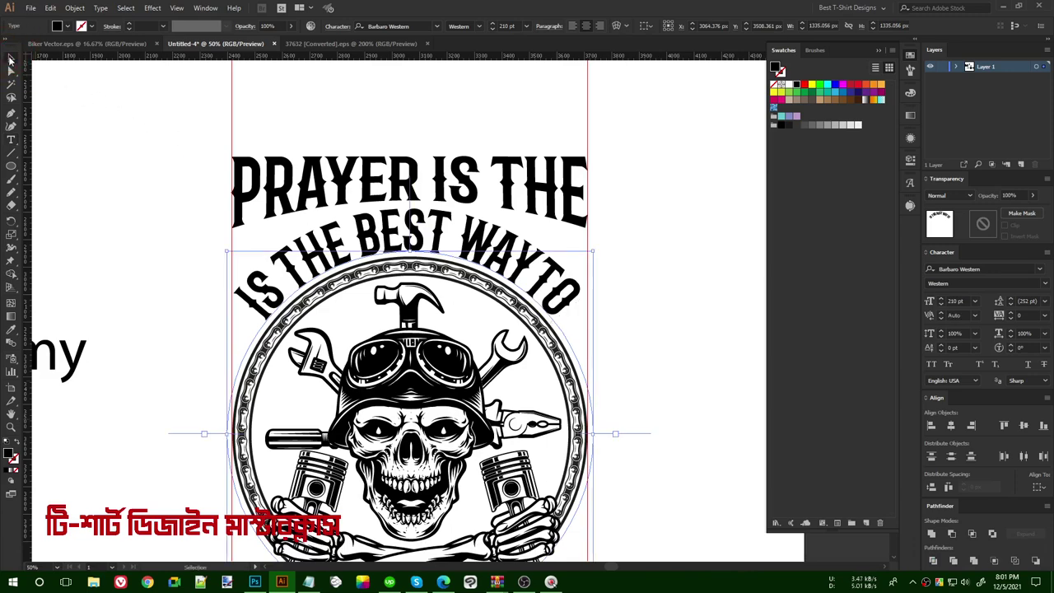
Reduce the arched text's font size to 170 pt.
alt+scroll(631, 197, down, 1)
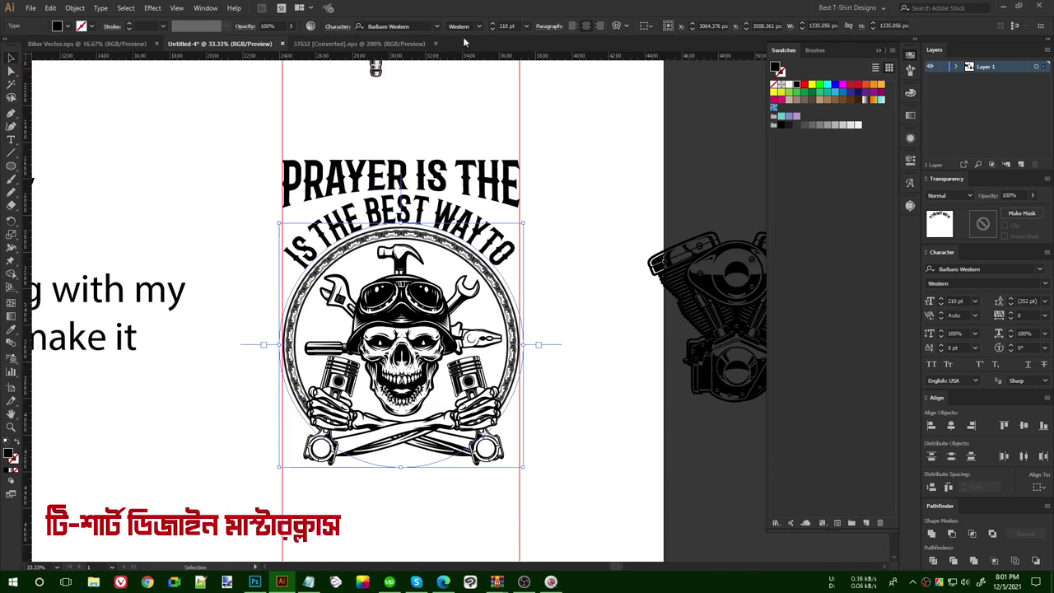
shift+scroll(510, 26, down, 3)
shift+scroll(510, 25, down, 1)
key(alt)
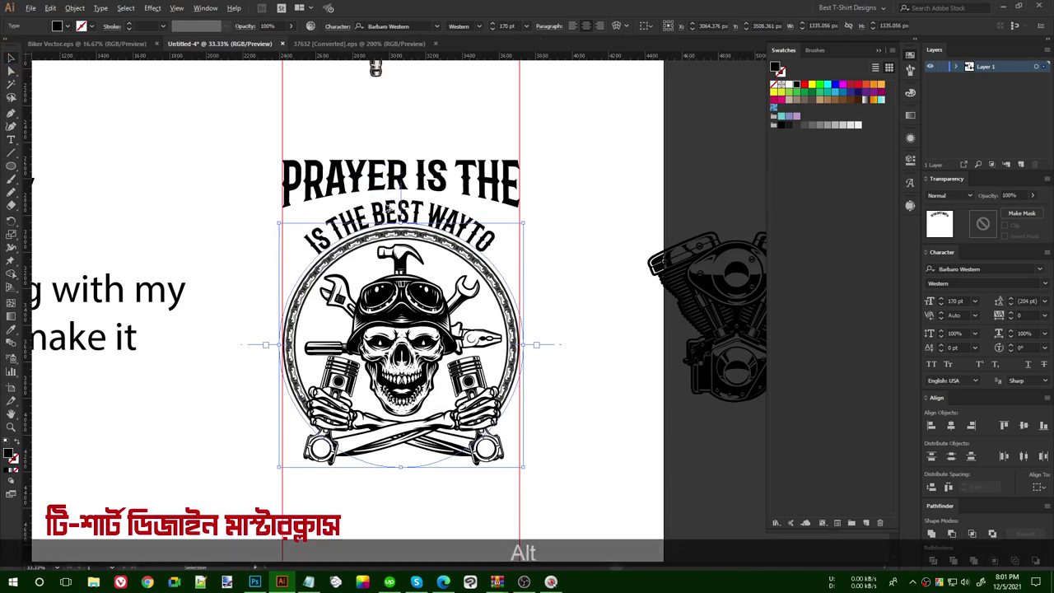
Copy "to meet the lord" from the Notepad slogan and paste it over the entire arched text.
key(alt)
alt+scroll(414, 215, up, 1)
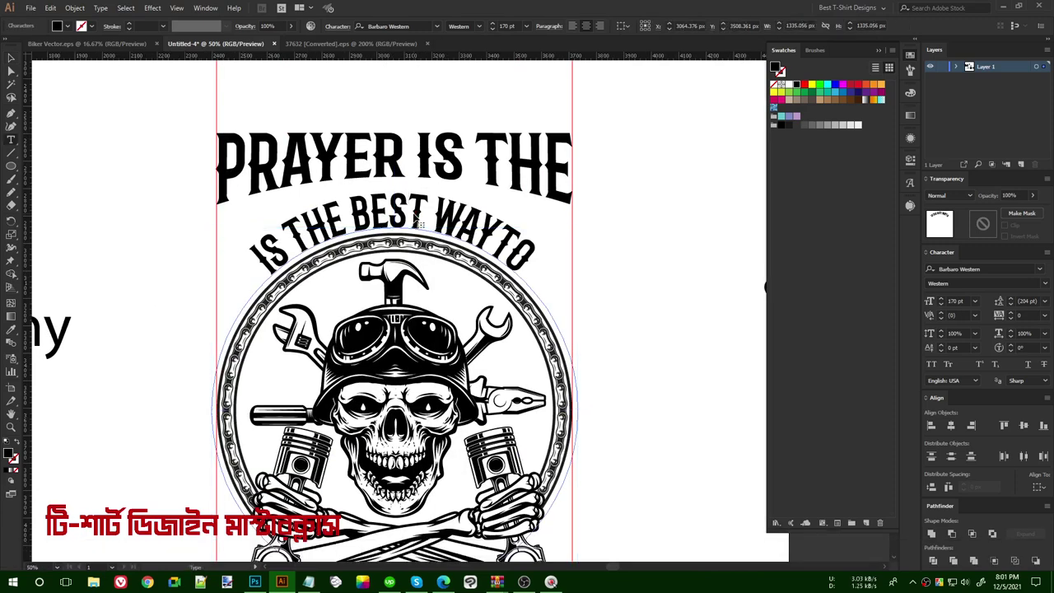
triple_click(415, 219)
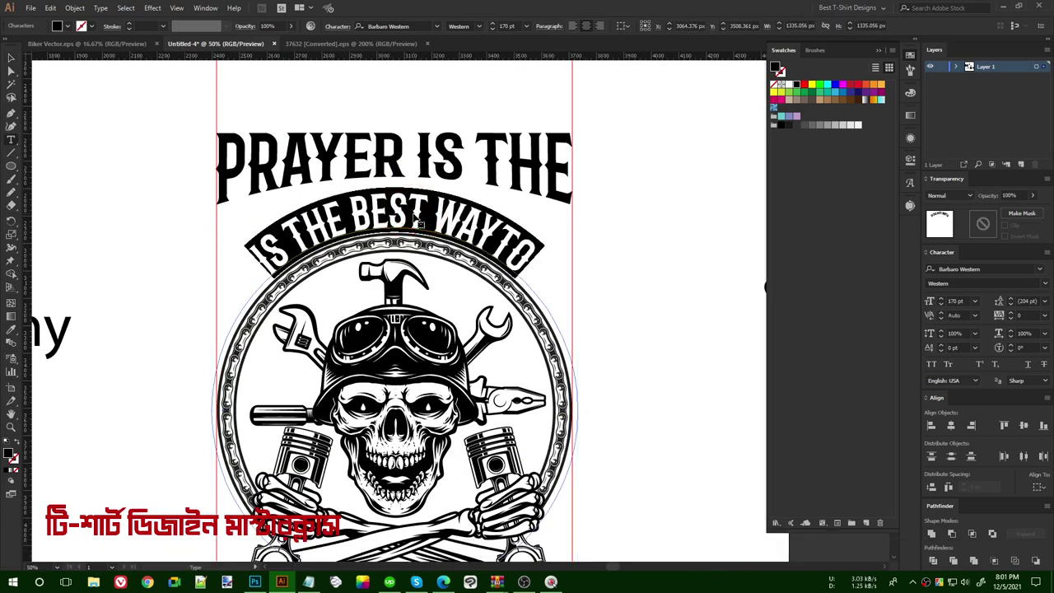
click(308, 582)
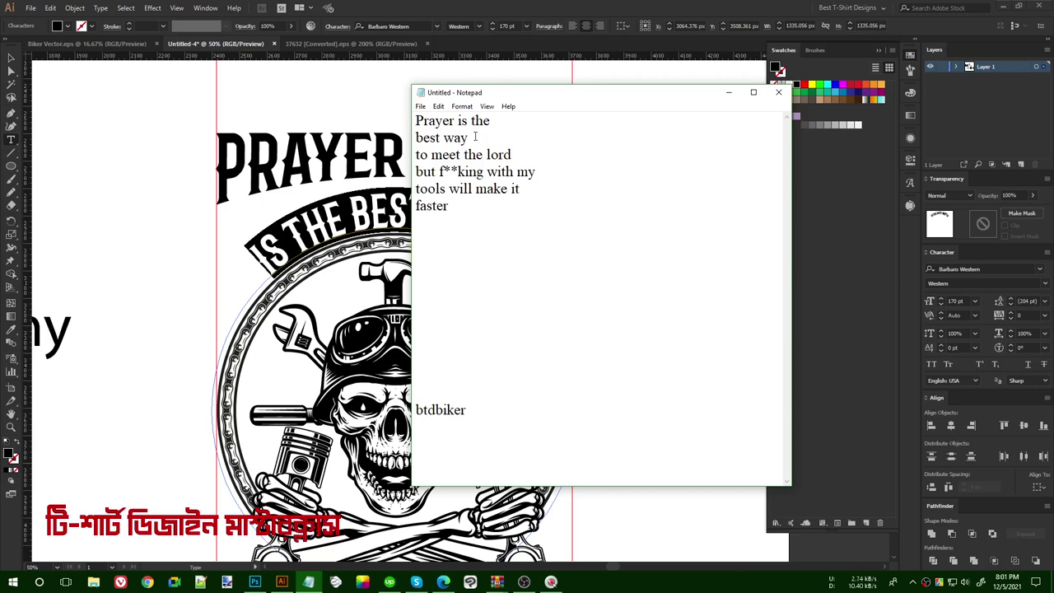
drag(515, 153, 416, 155)
key(ctrl+c)
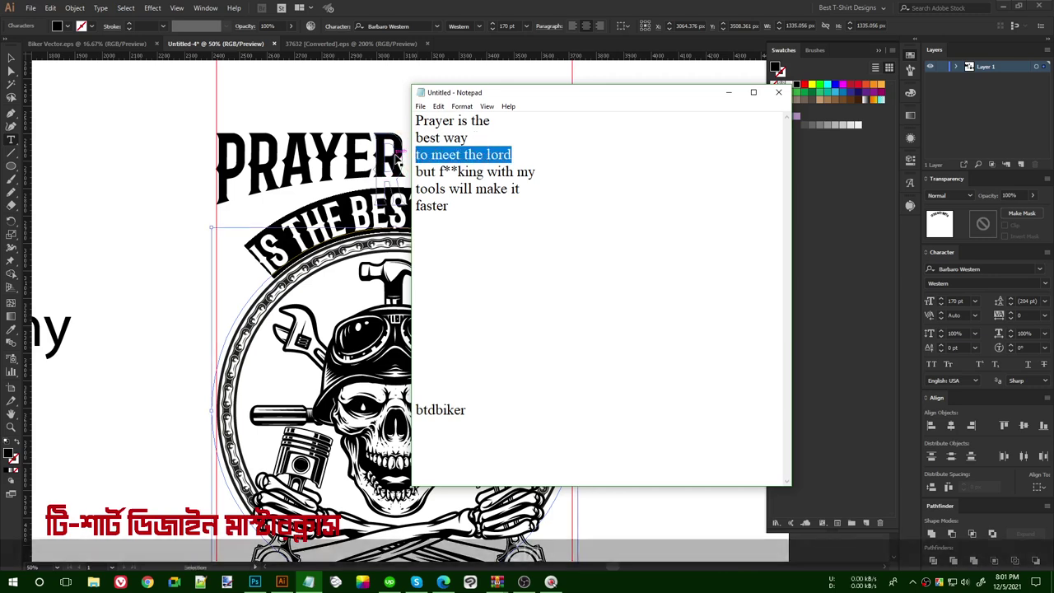
click(352, 211)
key(ctrl+a)
key(ctrl+v)
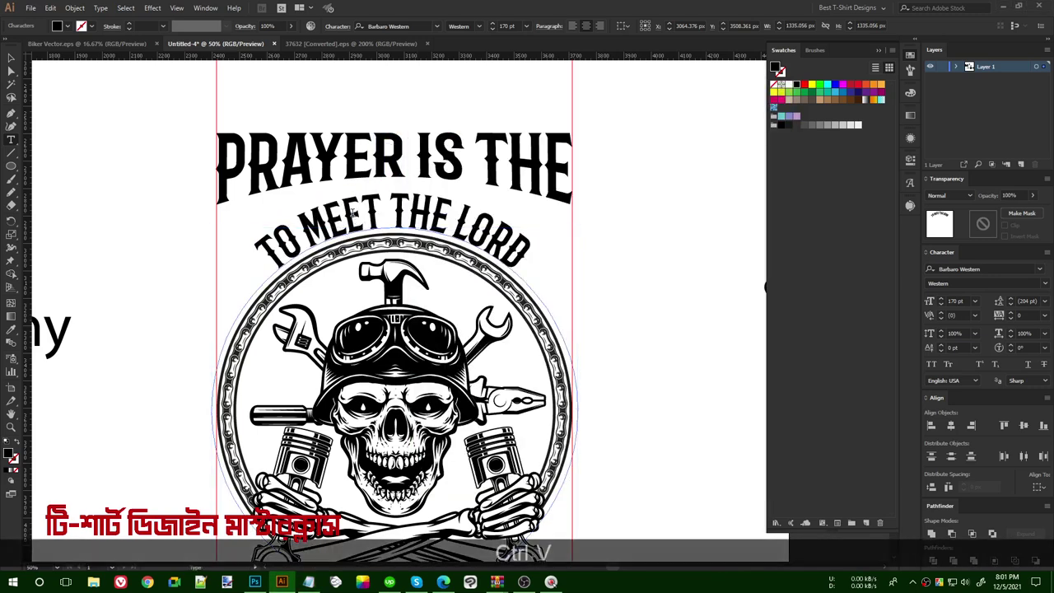
click(11, 59)
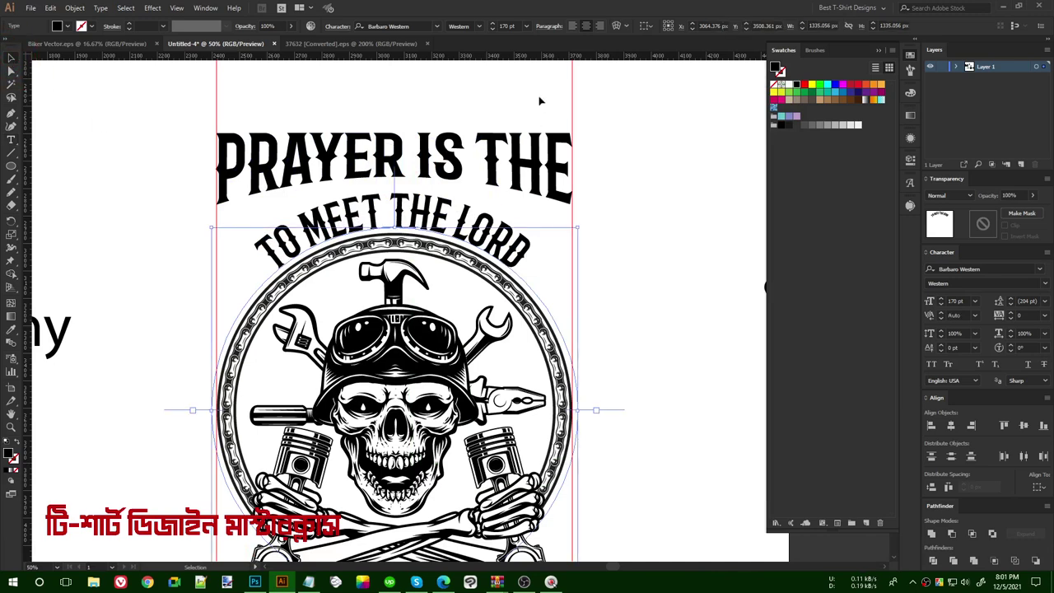
Set the arched "To meet the lord" to 180 pt and nudge "Prayer is the" down closer to it.
scroll(512, 30, up, 1)
click(650, 258)
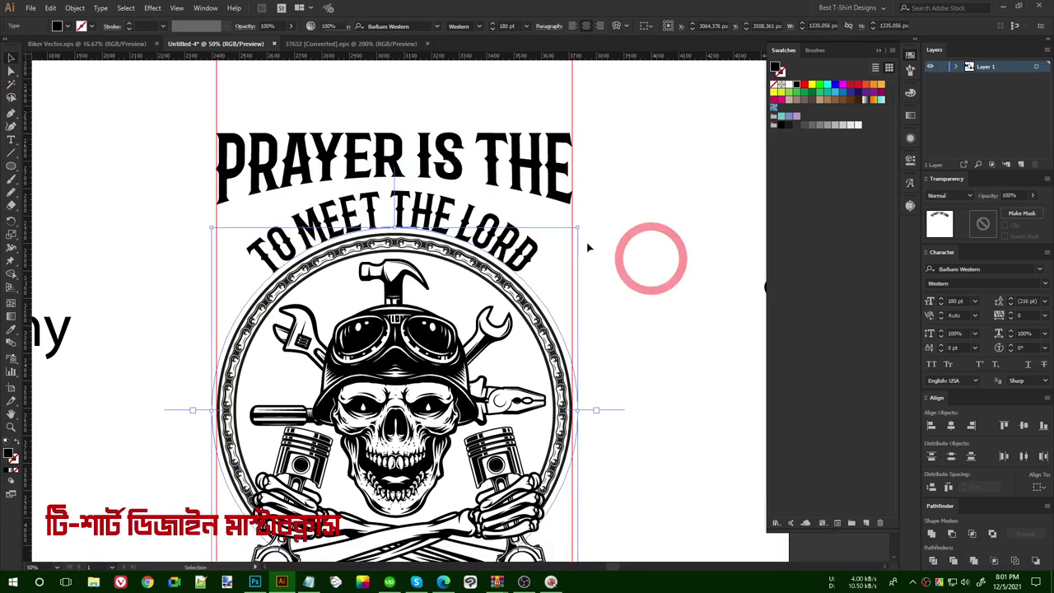
click(603, 252)
click(404, 154)
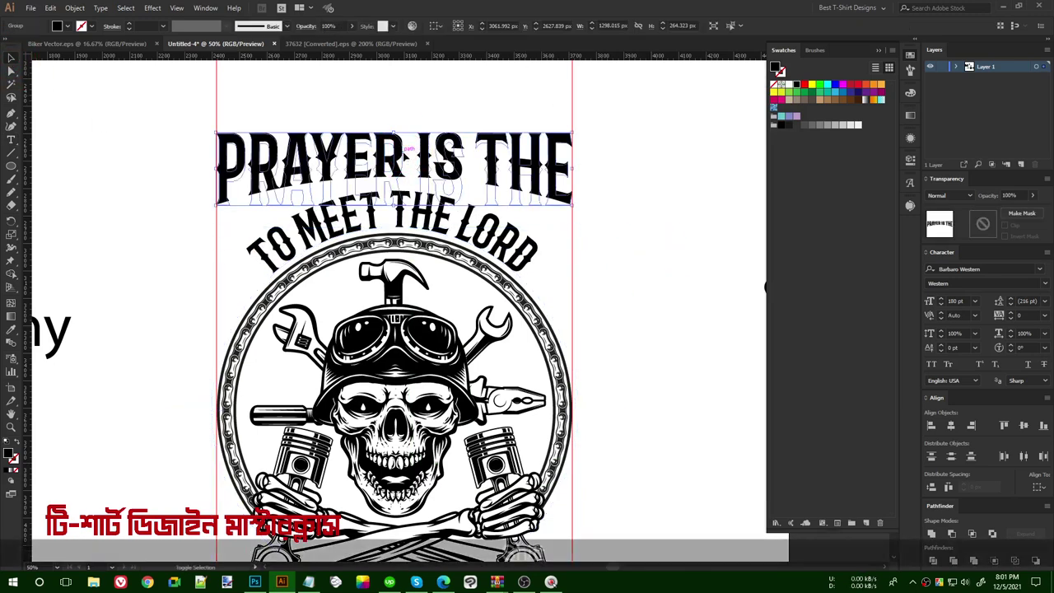
key(shift+Down)
click(683, 316)
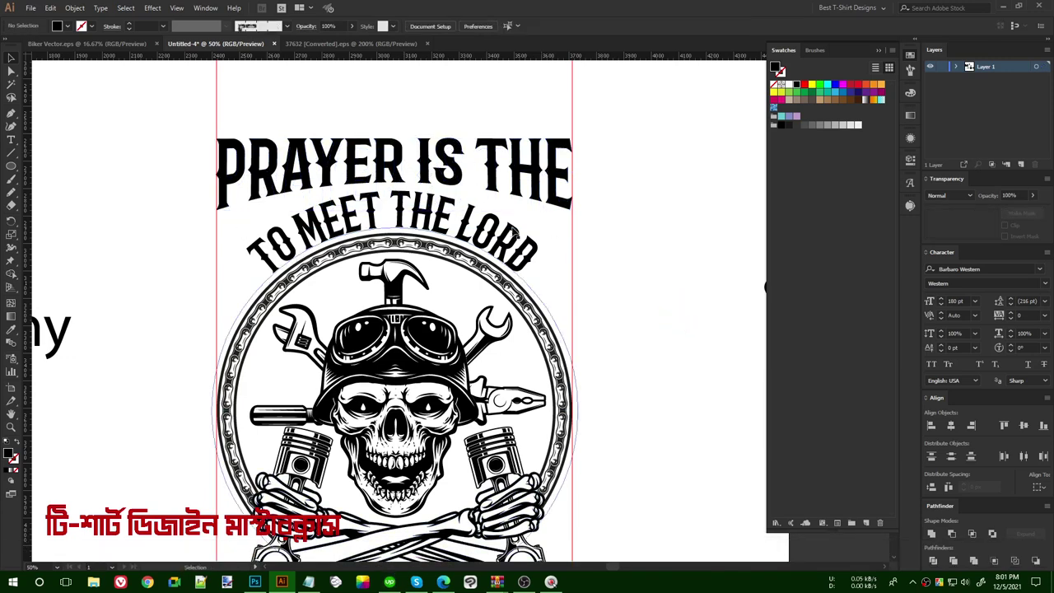
Copy "best way" from the Notepad slogan and paste it into the design as a separate text object.
key(t)
click(308, 583)
drag(469, 137, 416, 137)
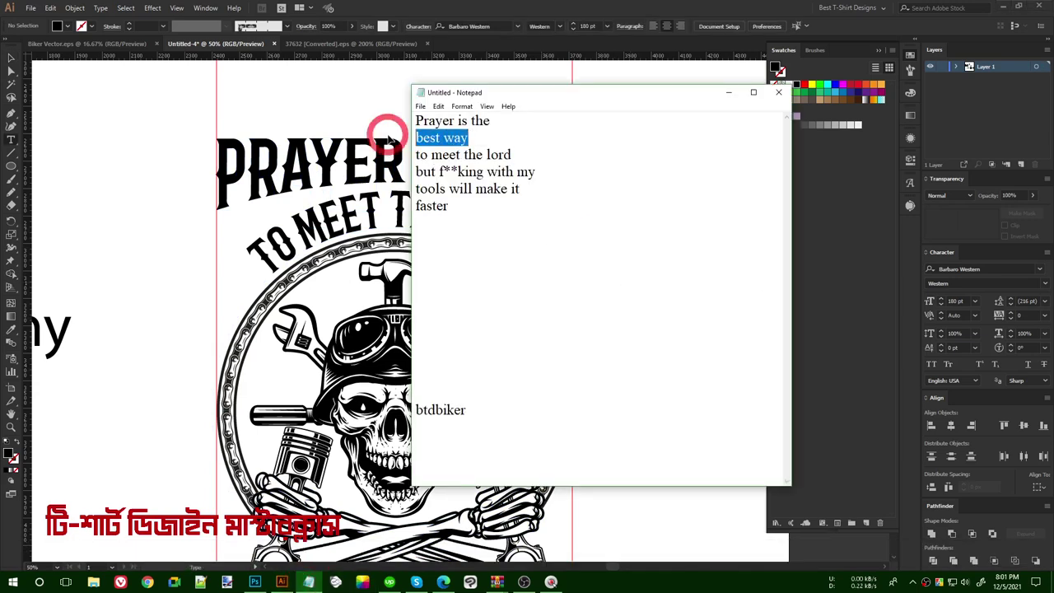
key(ctrl+c)
click(174, 154)
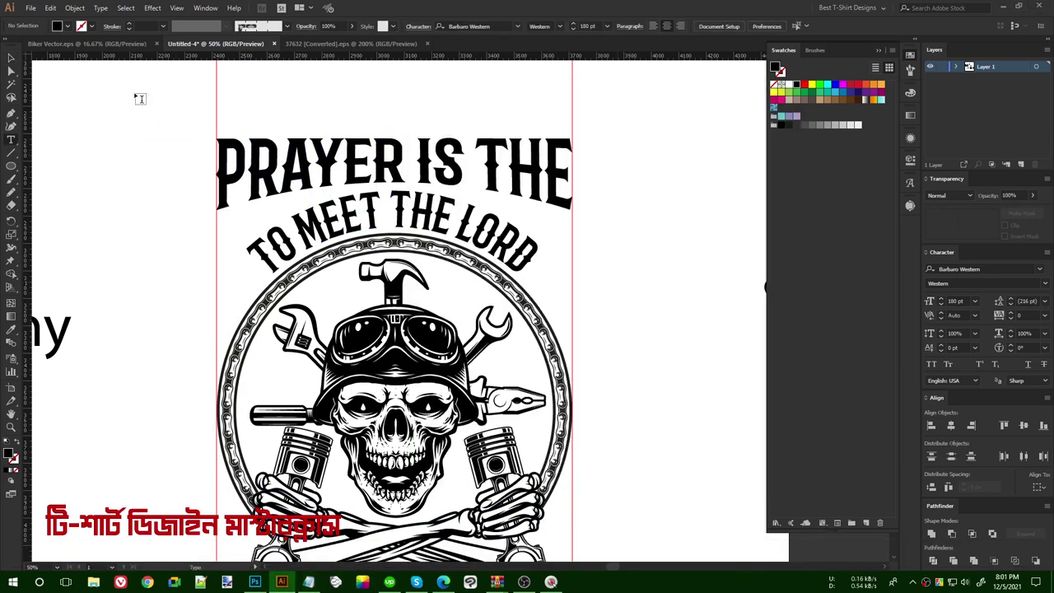
click(11, 57)
key(ctrl+v)
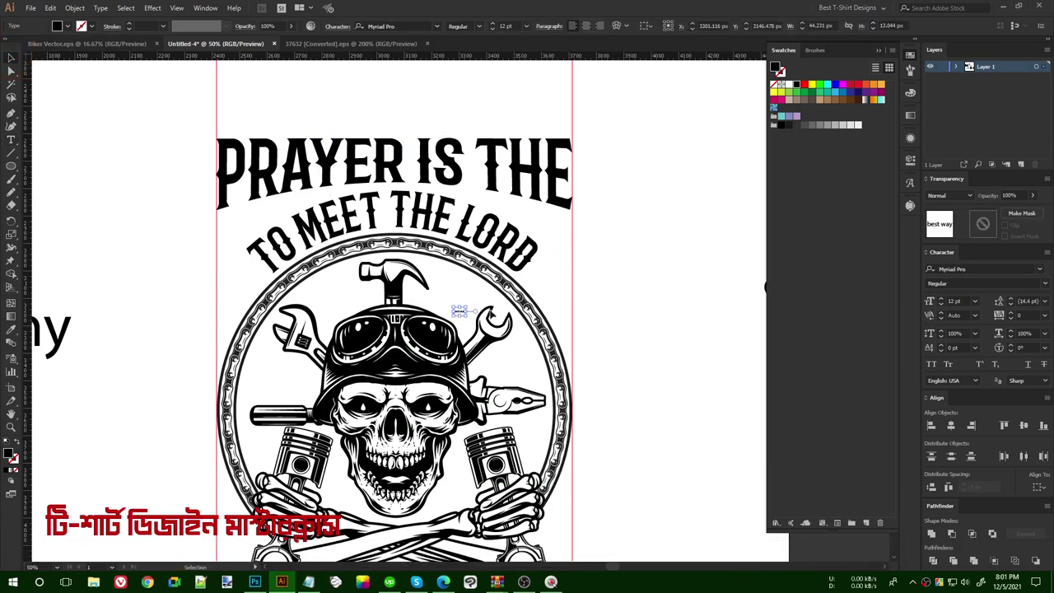
Move "best way" out beside the emblem, set its font to Barbaro Western and enlarge it to about 121.64 pt.
shift+drag(466, 307, 619, 274)
drag(506, 294, 638, 311)
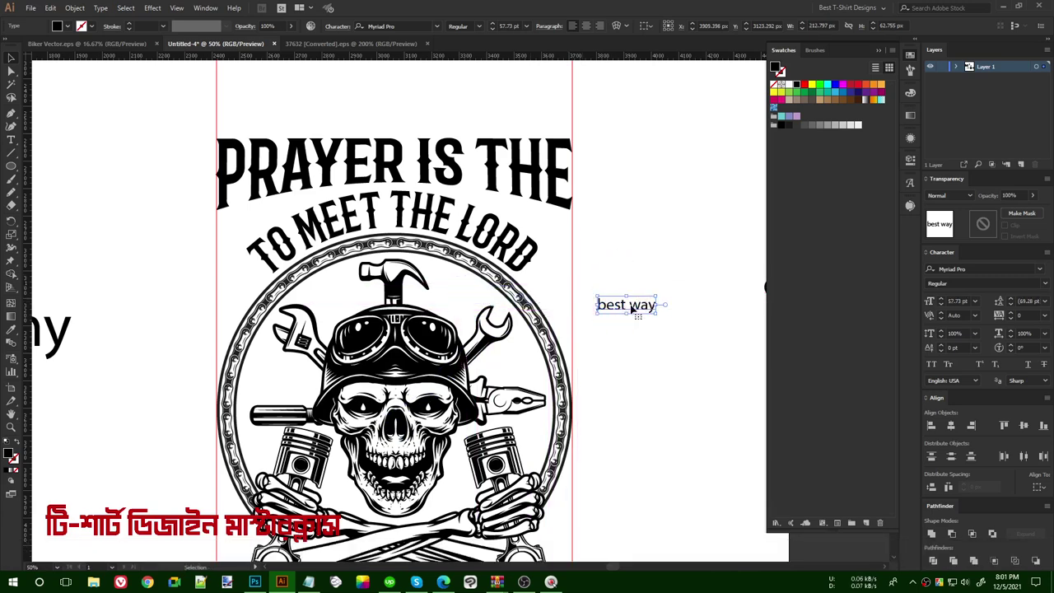
mouse_move(684, 356)
click(824, 352)
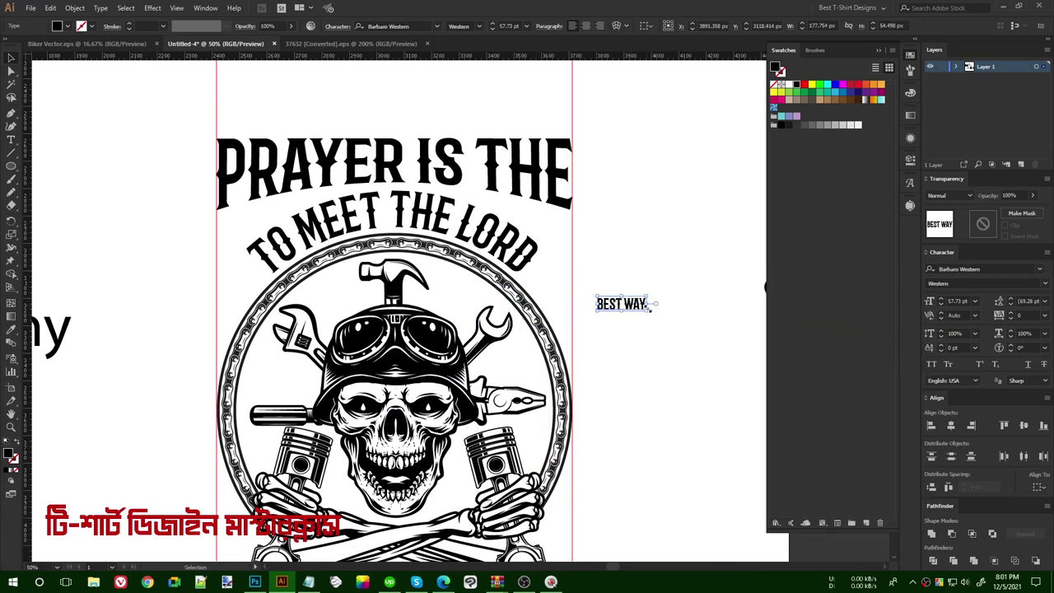
mouse_move(647, 304)
mouse_down()
mouse_move(704, 303)
mouse_move(651, 312)
mouse_up()
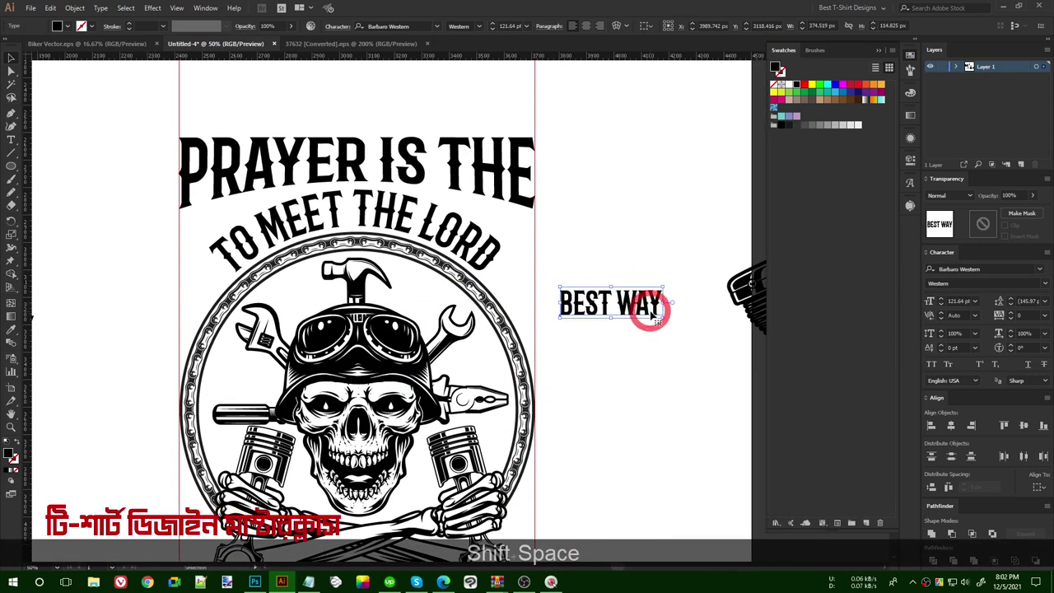
Convert the "Best way" text beside the emblem to outlines.
right_click(637, 307)
click(664, 376)
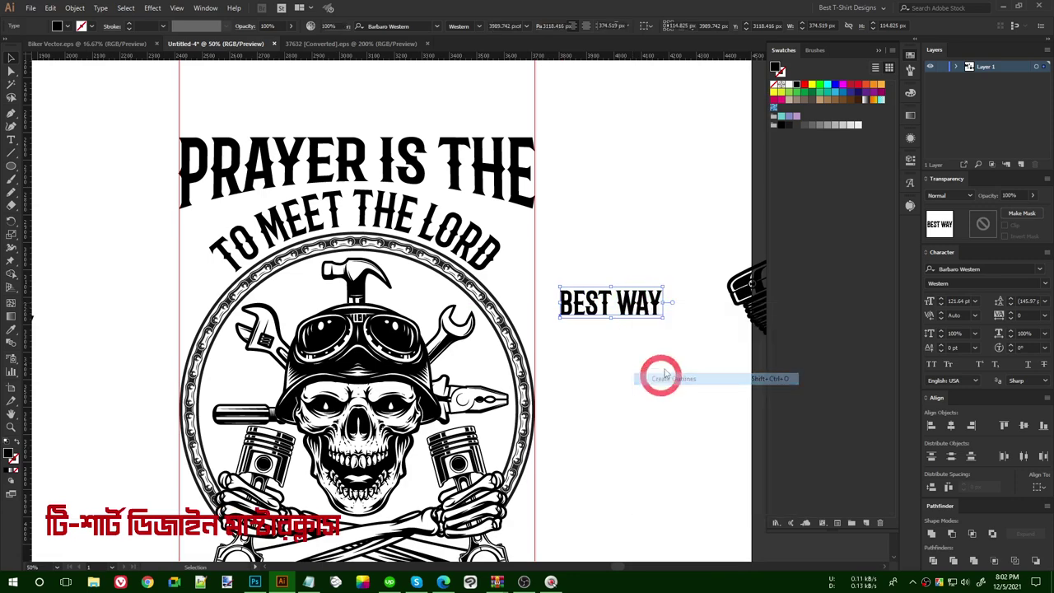
alt+scroll(676, 325, up, 2)
Cut the "WAY" letters out of the outlined group and paste them as a separate object directly below "BEST".
double_click(588, 276)
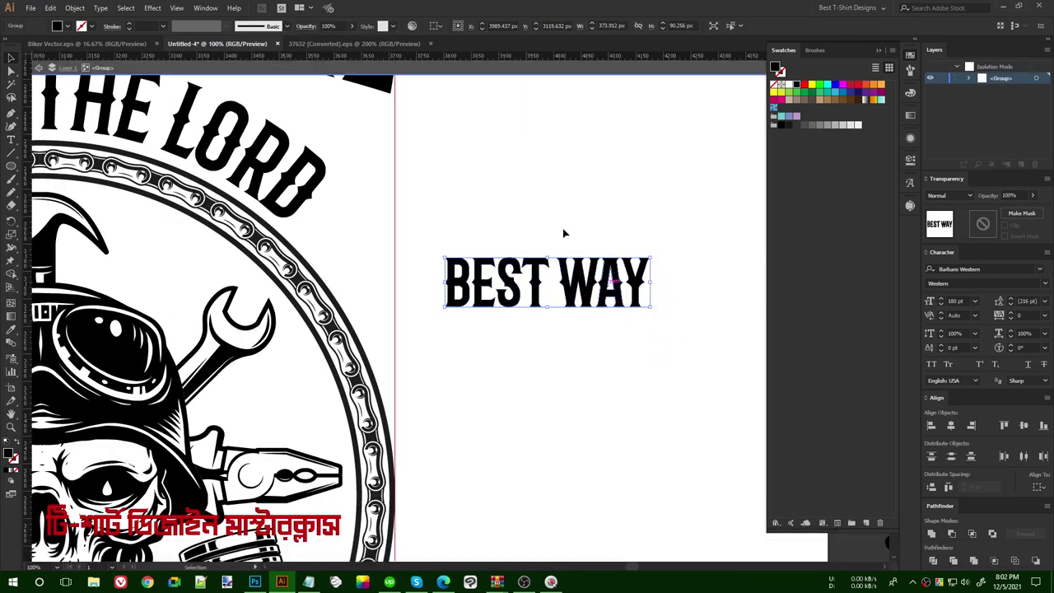
click(649, 337)
drag(667, 335, 571, 220)
key(ctrl+x)
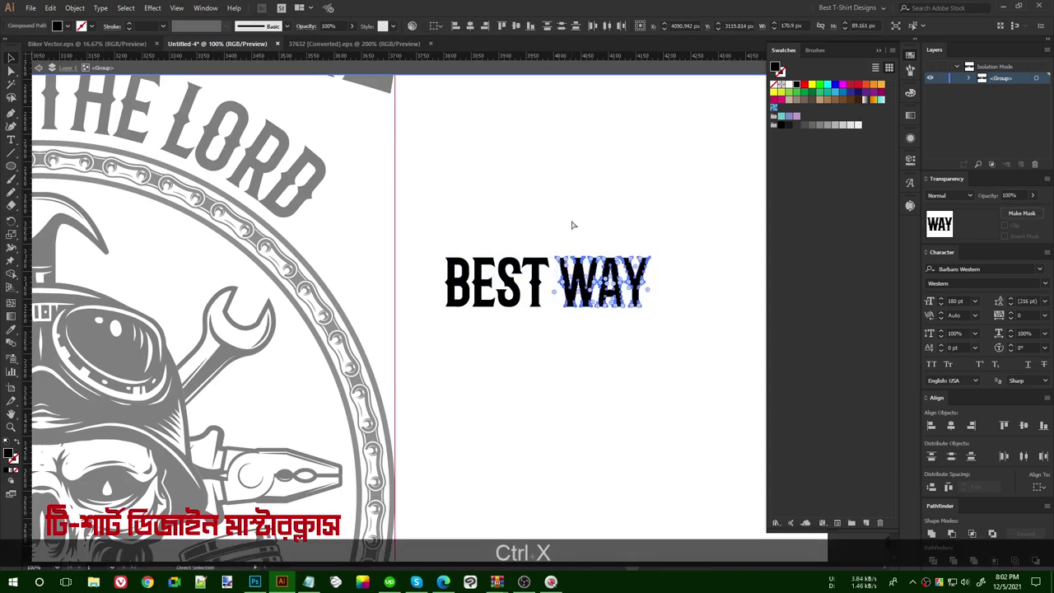
double_click(571, 222)
key(ctrl+v)
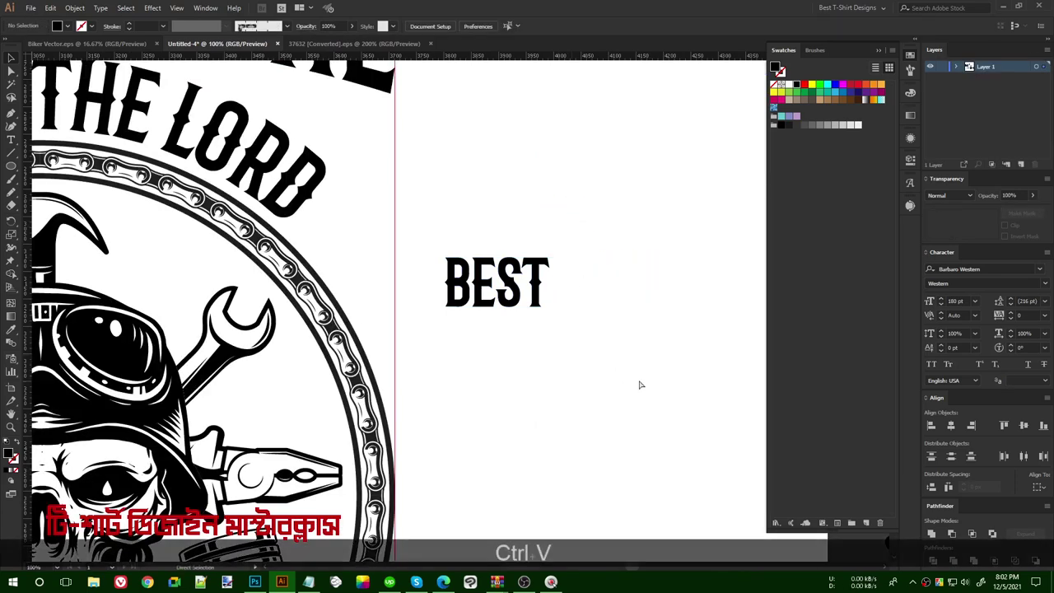
drag(497, 338, 528, 377)
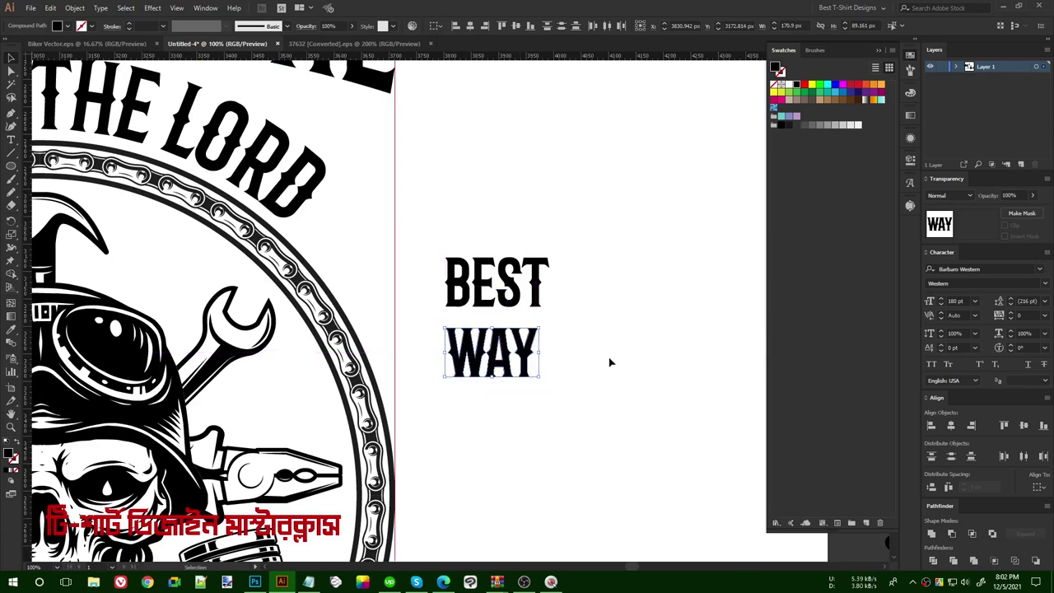
key(alt)
click(585, 358)
Group the separated "WAY" letters into one object.
scroll(585, 358, down, 2)
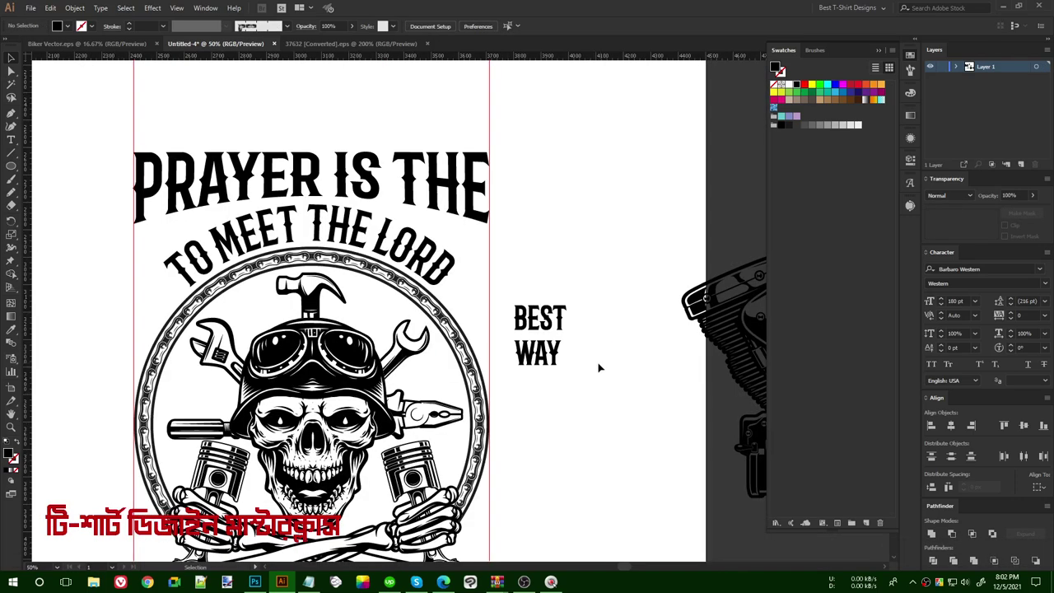
key(space)
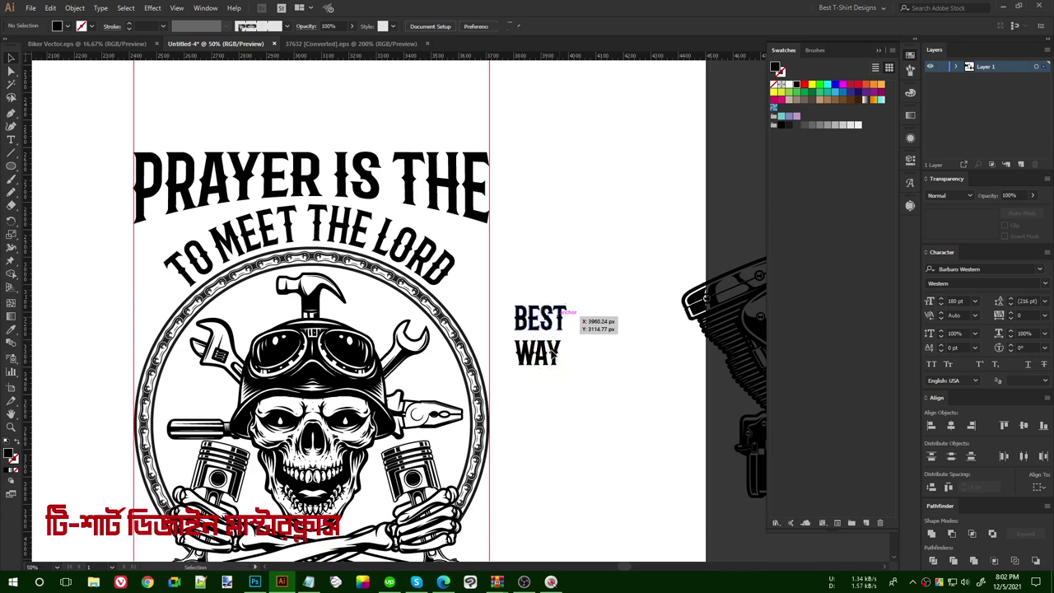
click(553, 356)
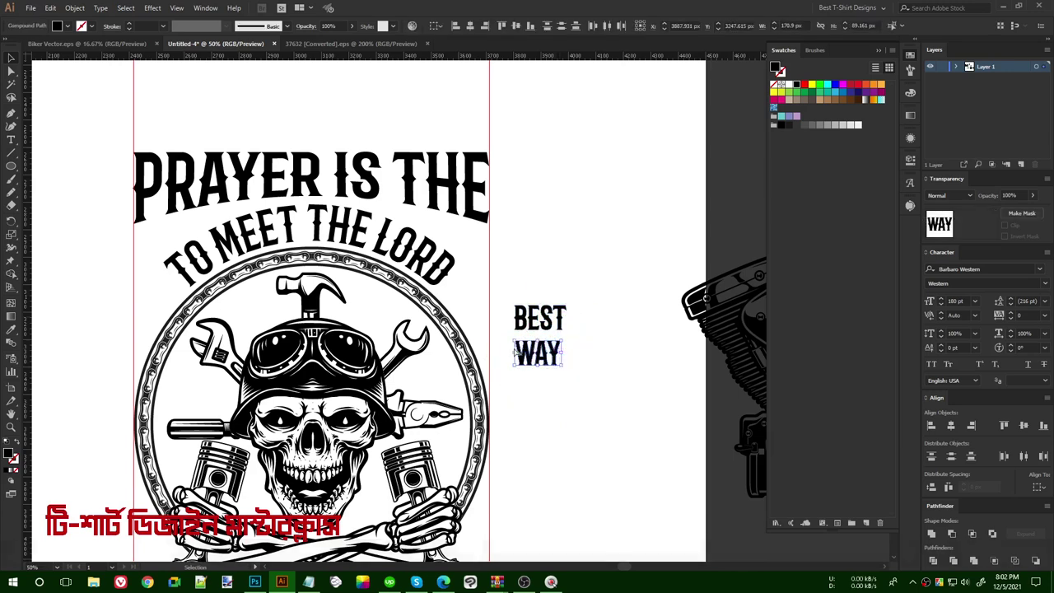
key(ctrl+g)
click(621, 356)
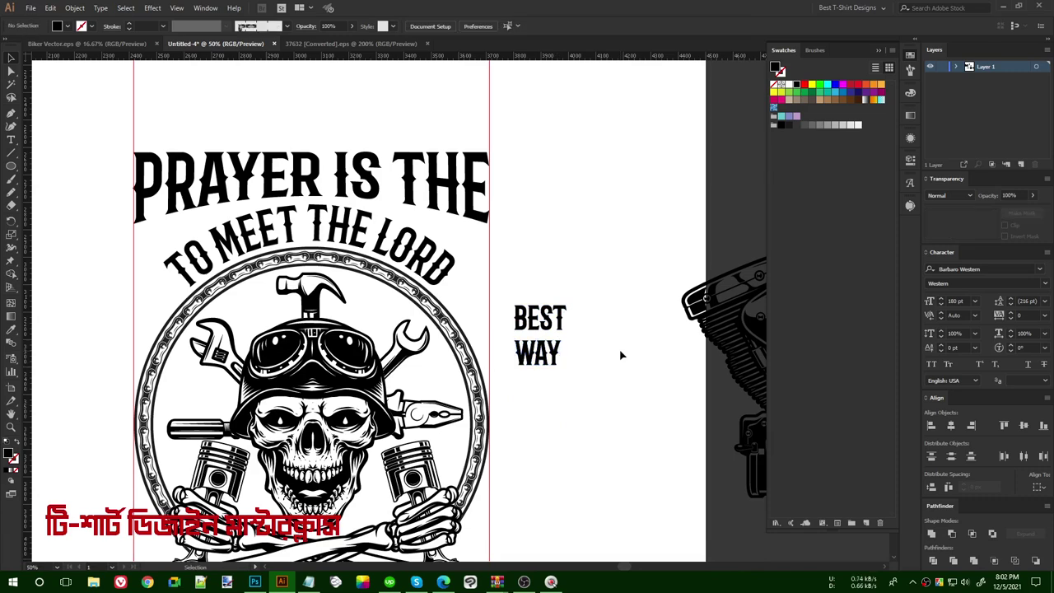
scroll(621, 355, down, 1)
key(F10)
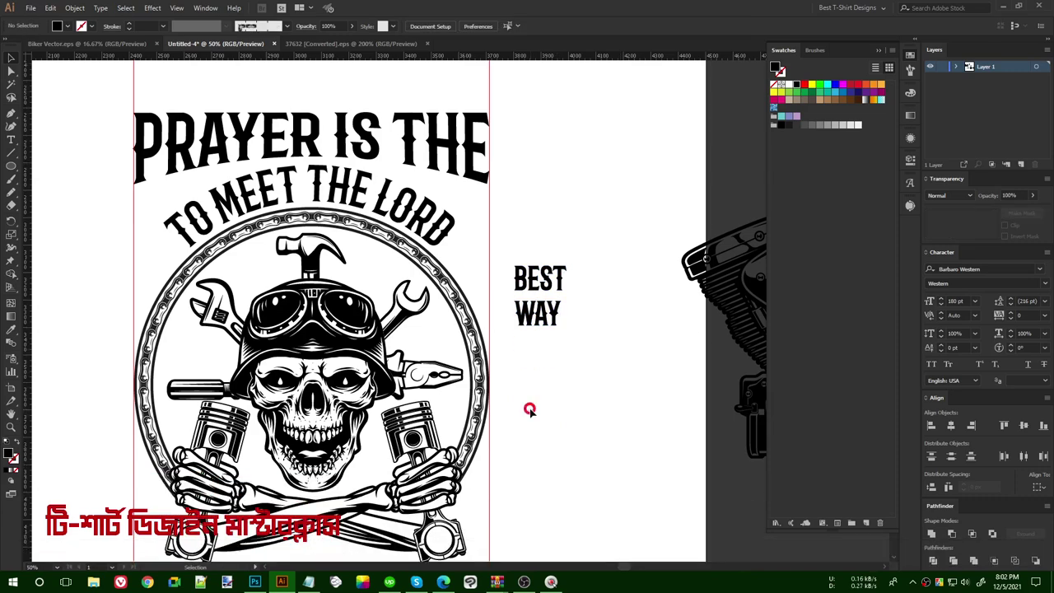
Place "BEST" and "WAY" at opposite ends of "To meet the lord" and align their vertical centres.
scroll(171, 167, up, 1)
scroll(173, 169, up, 1)
drag(666, 321, 155, 208)
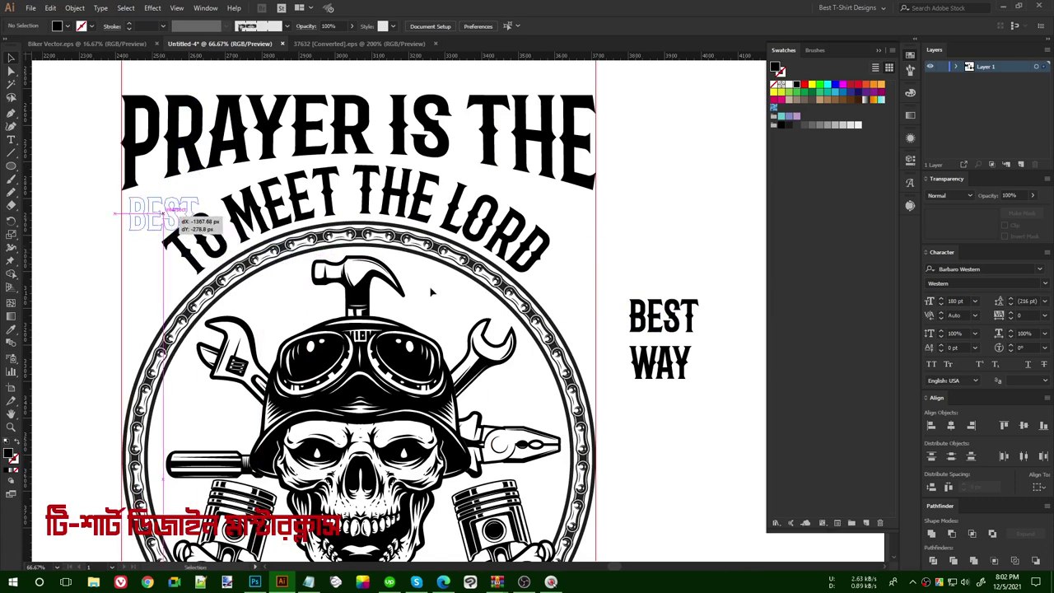
drag(659, 362, 565, 211)
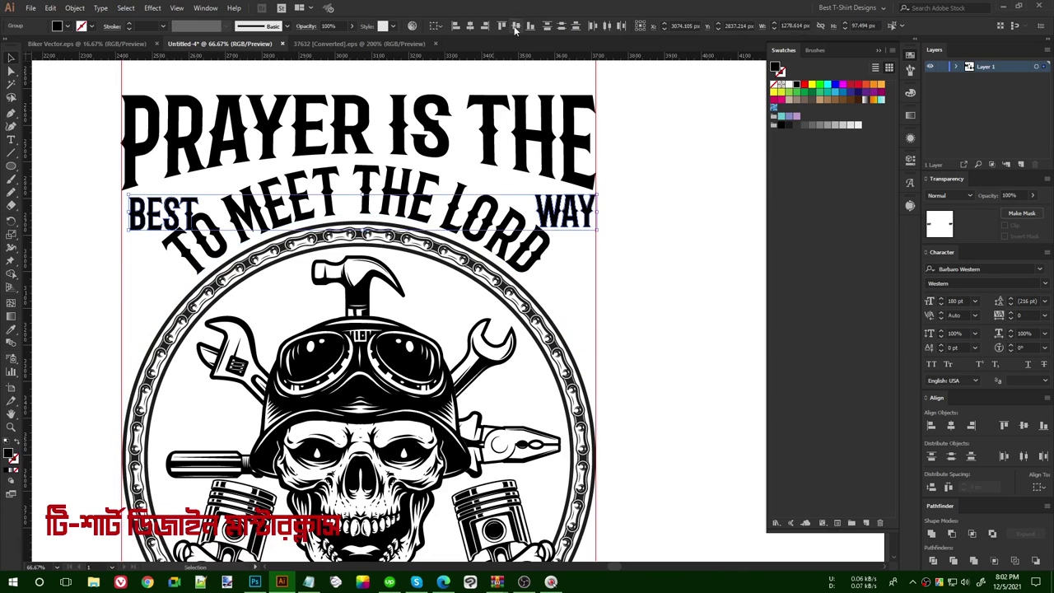
shift+click(176, 215)
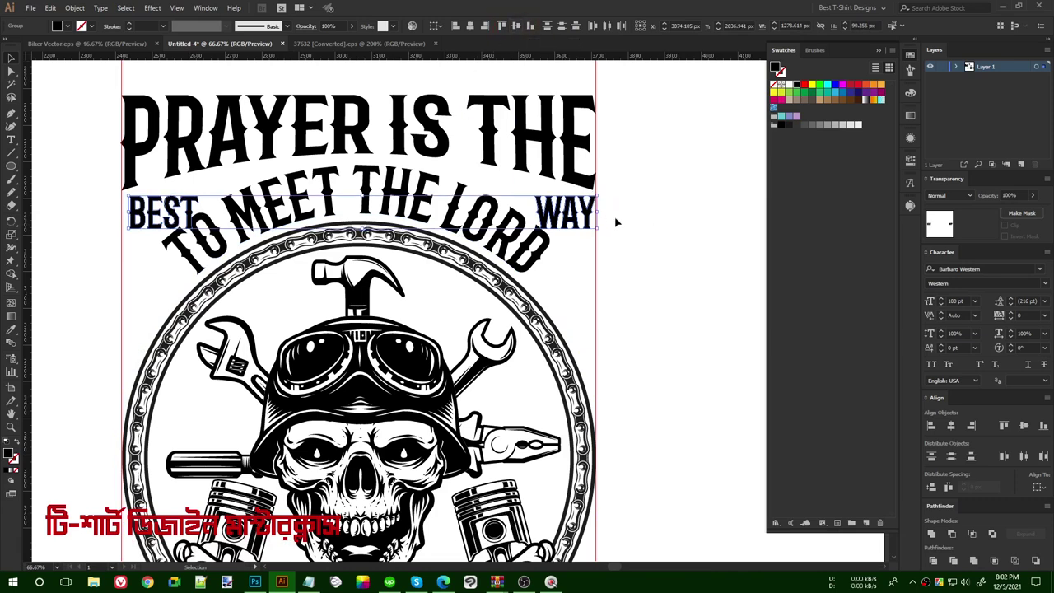
Apply an Arc Lower warp to "BEST" with -30% bend and -40% horizontal distortion.
click(168, 210)
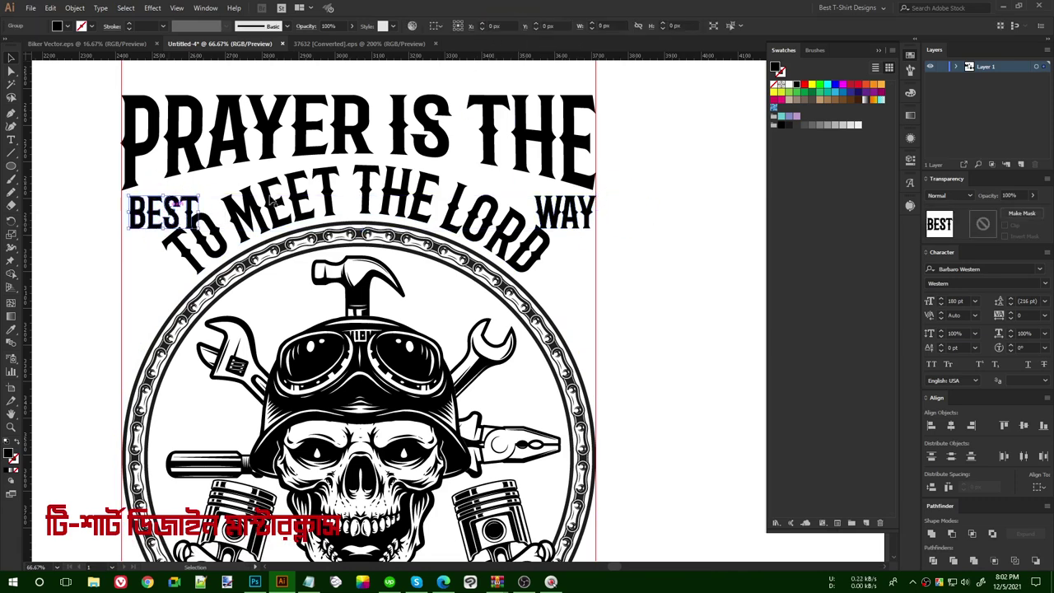
click(152, 8)
mouse_move(214, 150)
click(300, 164)
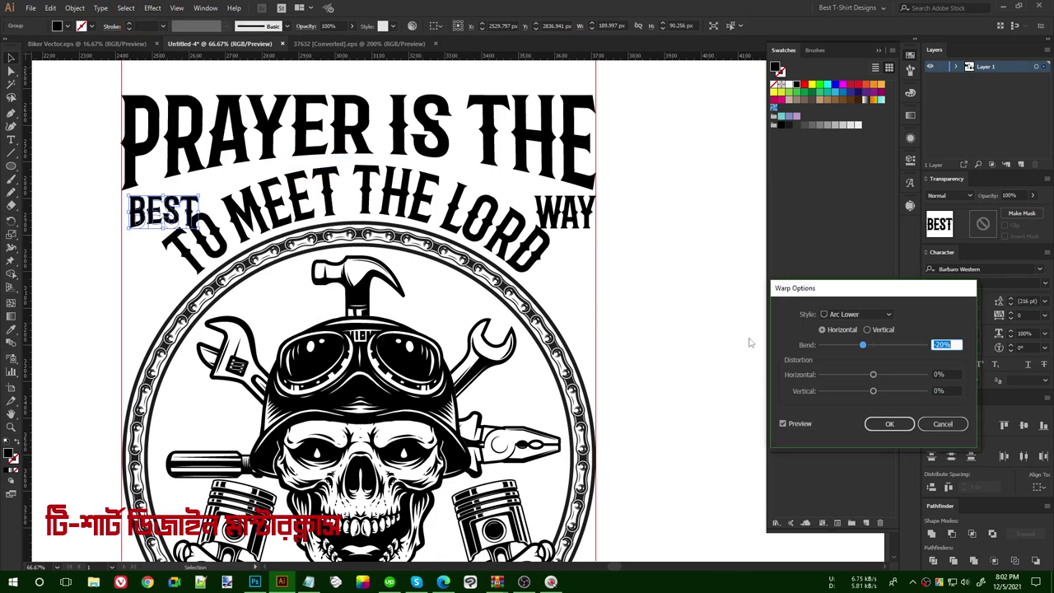
text(0)
key(Tab)
key(shift+Down)
key(shift+Down)
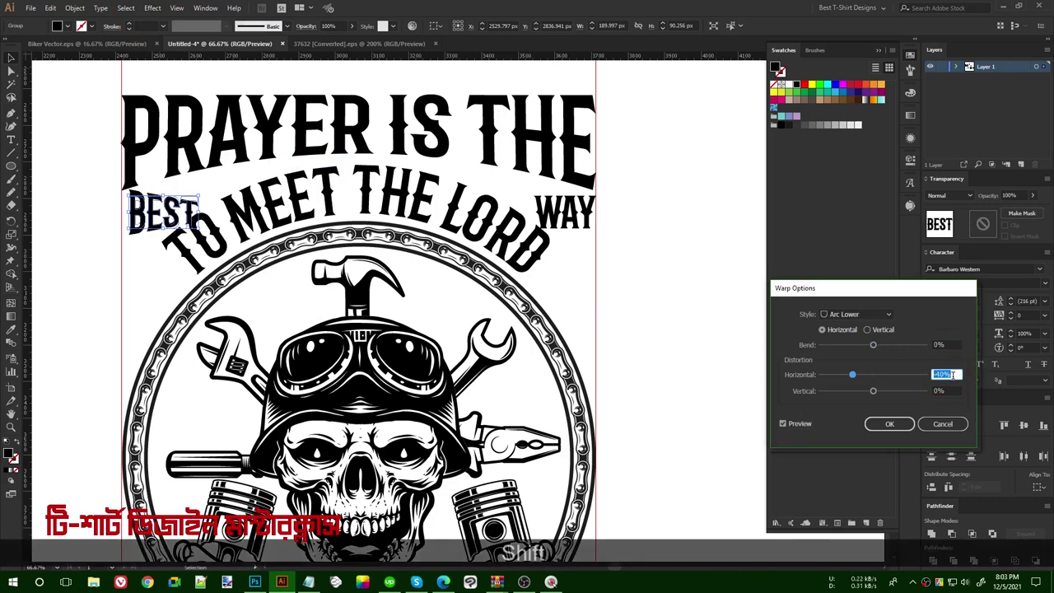
click(953, 345)
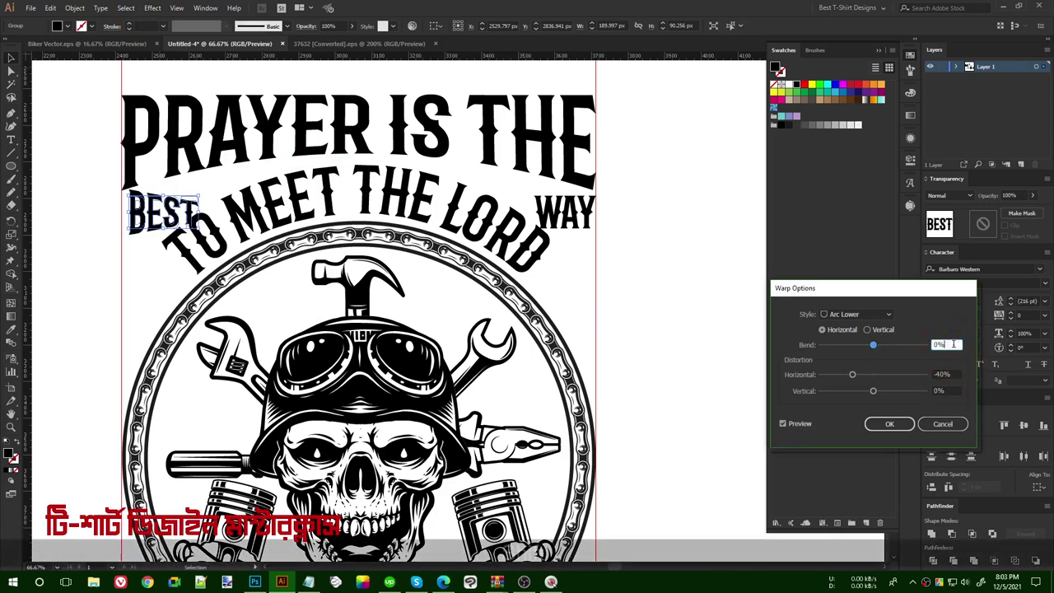
key(shift+Down)
key(shift+Down)
key(shift+Down)
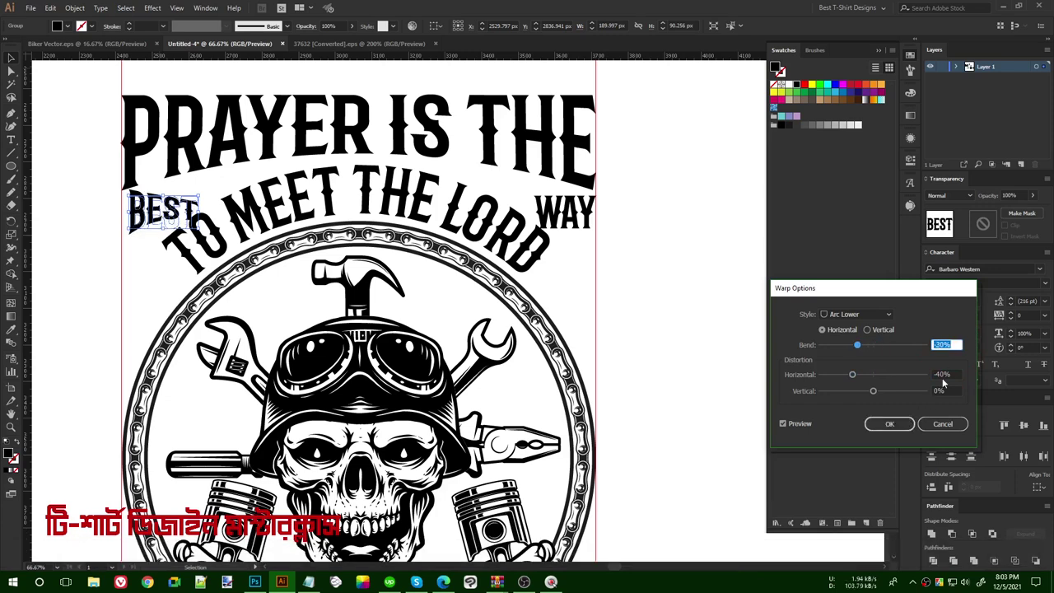
click(892, 424)
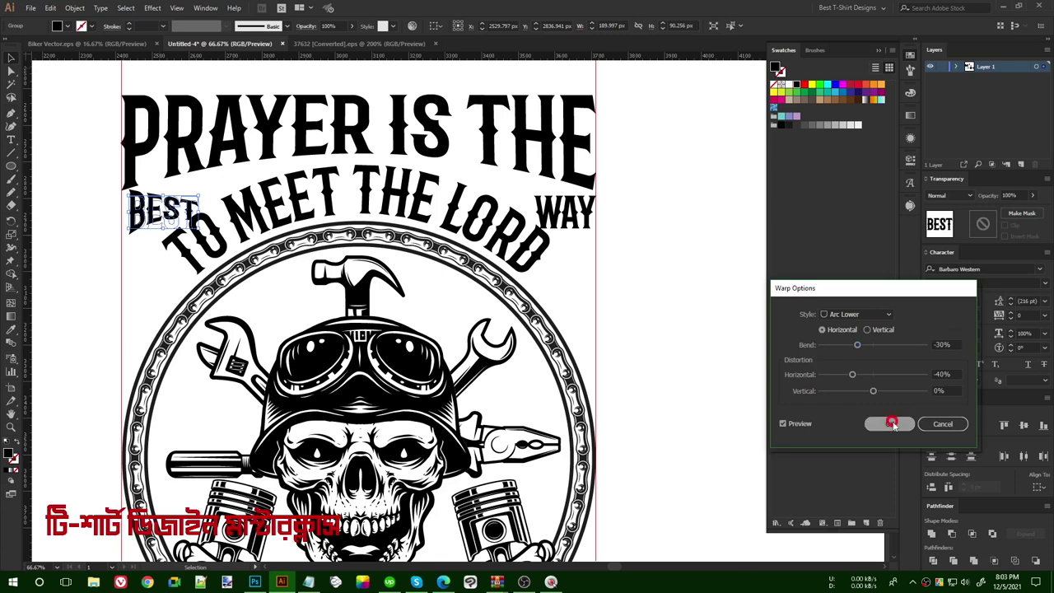
Apply an Arc Lower warp to "WAY" with 40% horizontal distortion, adjusting its bend to mirror the shape of "BEST".
click(563, 211)
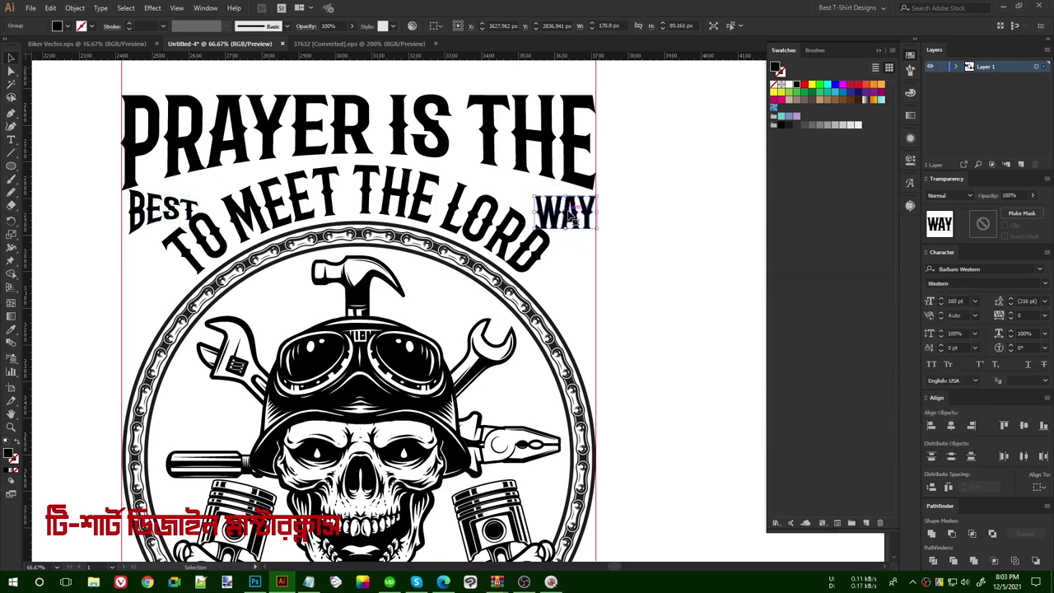
click(153, 9)
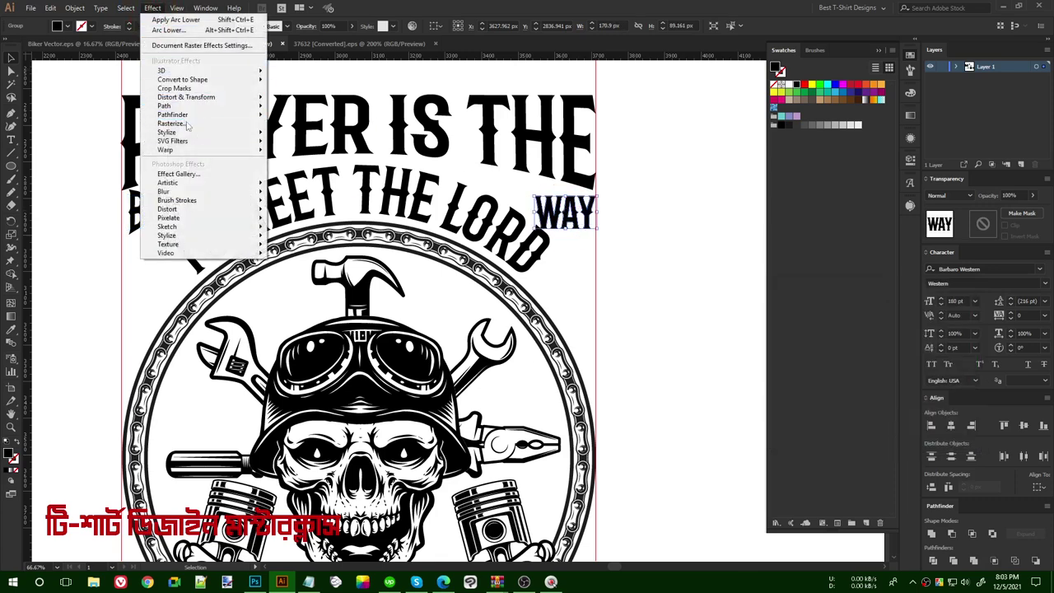
mouse_move(196, 150)
click(301, 166)
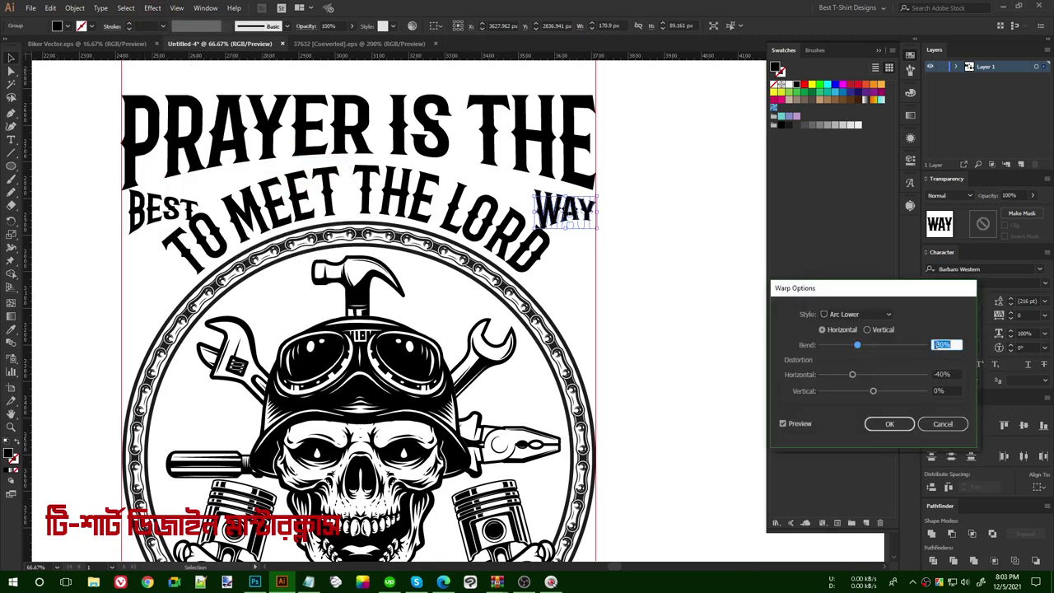
key(BackSpace)
click(937, 375)
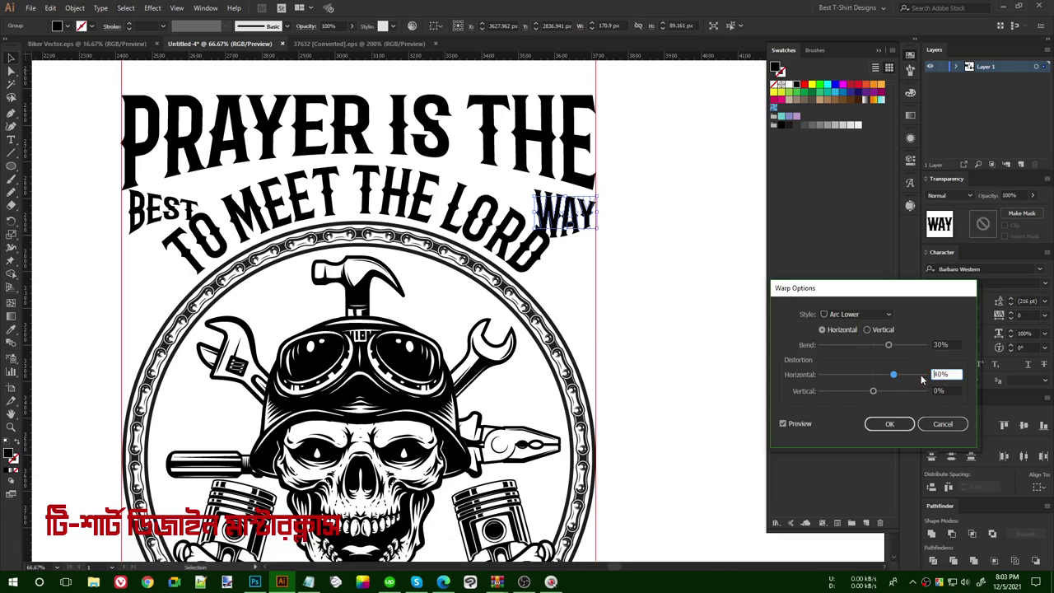
click(940, 391)
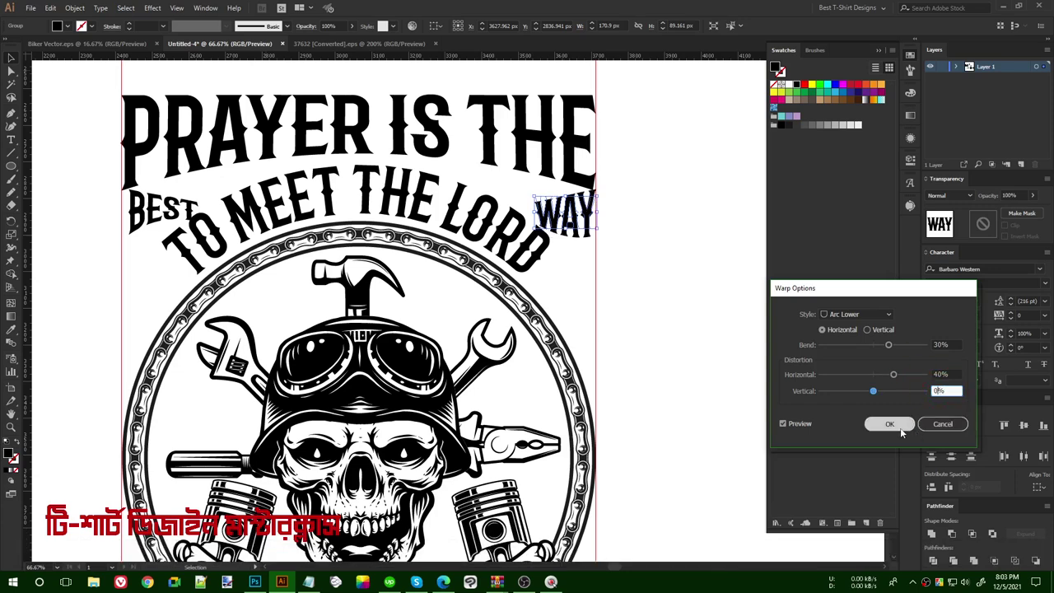
click(948, 343)
key(shift+Down)
key(shift+Down)
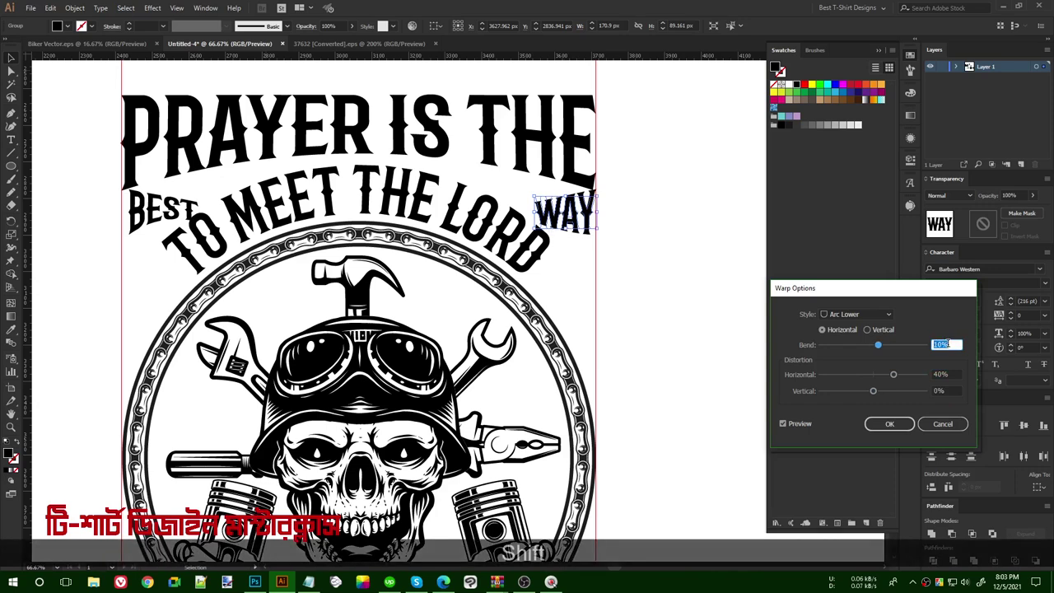
click(891, 424)
Expand the warped "BEST" and "WAY" and rotate "BEST" counter-clockwise to follow the arched line.
shift+click(151, 204)
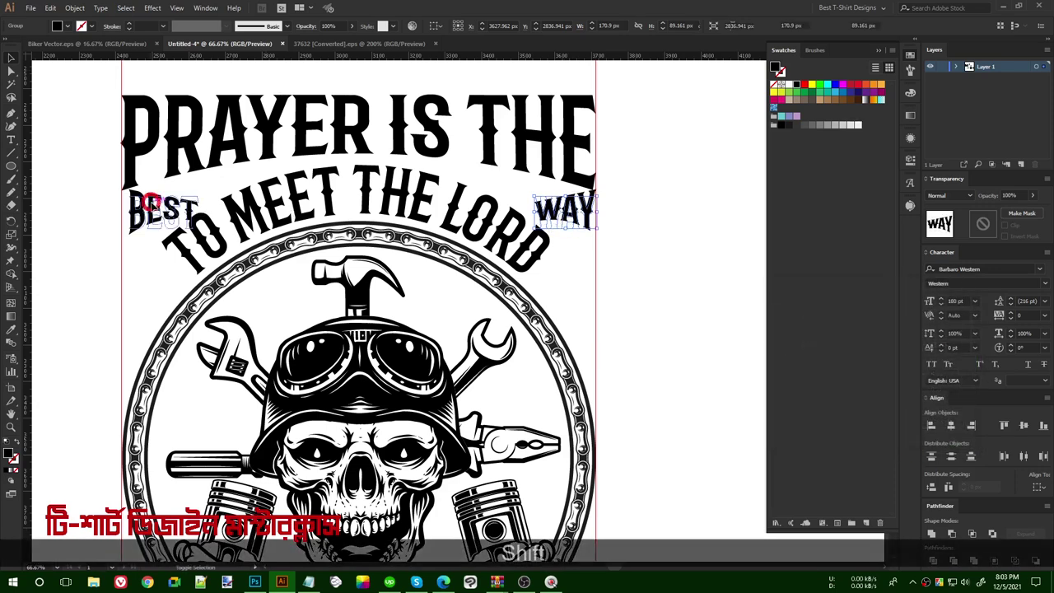
key(ctrl+shift+2)
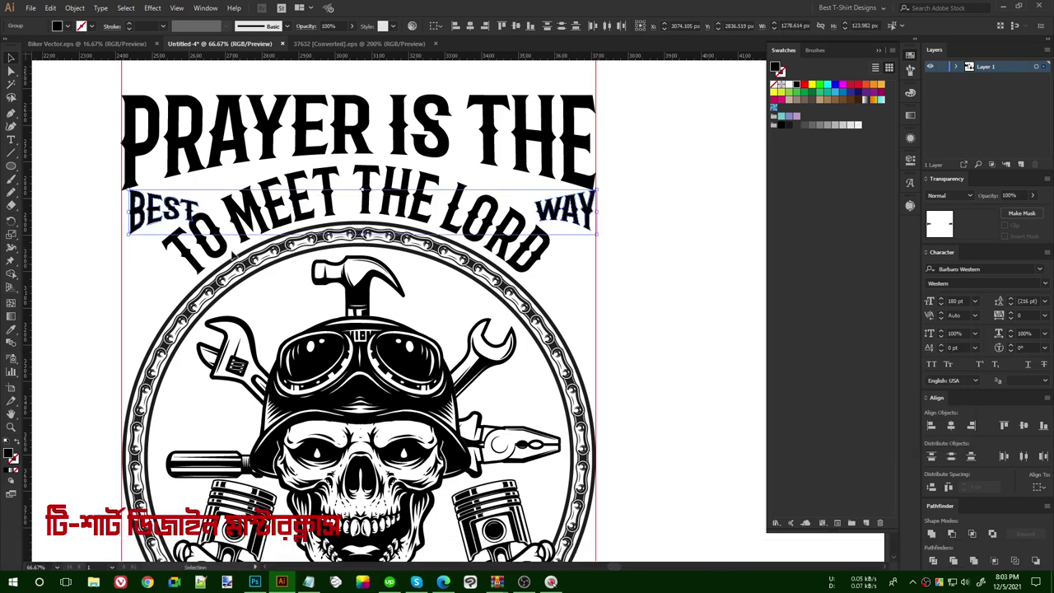
click(154, 215)
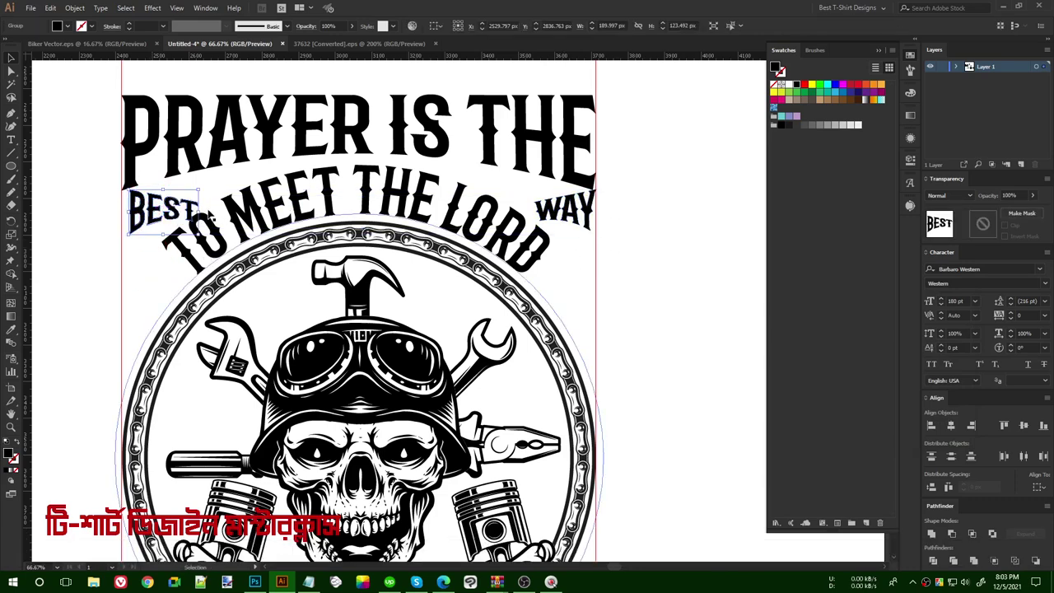
drag(201, 213, 221, 188)
Rotate "WAY" clockwise along the arch, enlarge it slightly and nudge it inside the guide between "THE" and "LORD".
click(594, 205)
drag(602, 213, 596, 235)
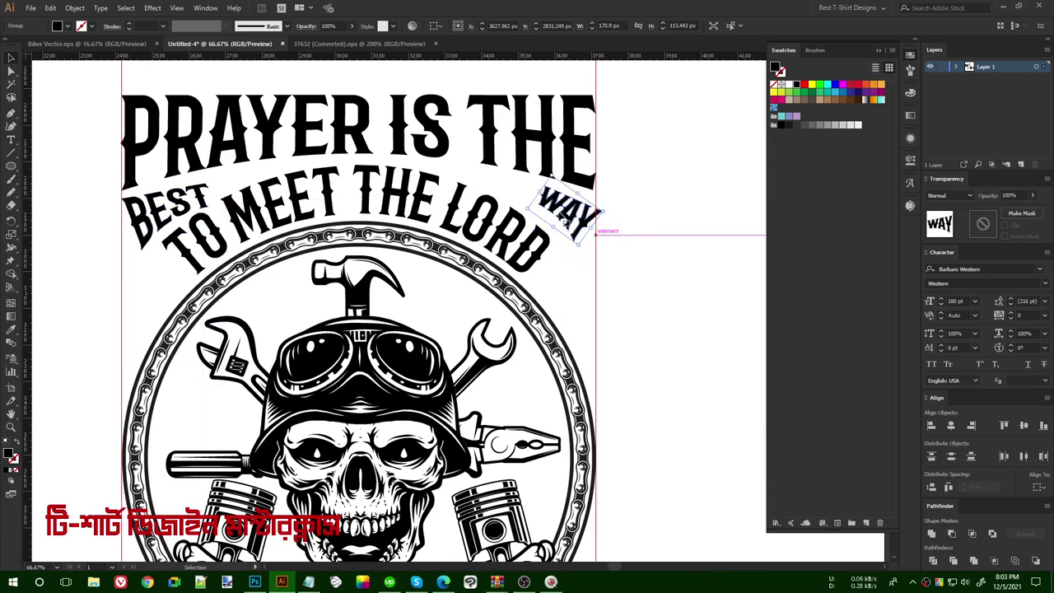
drag(537, 194, 592, 234)
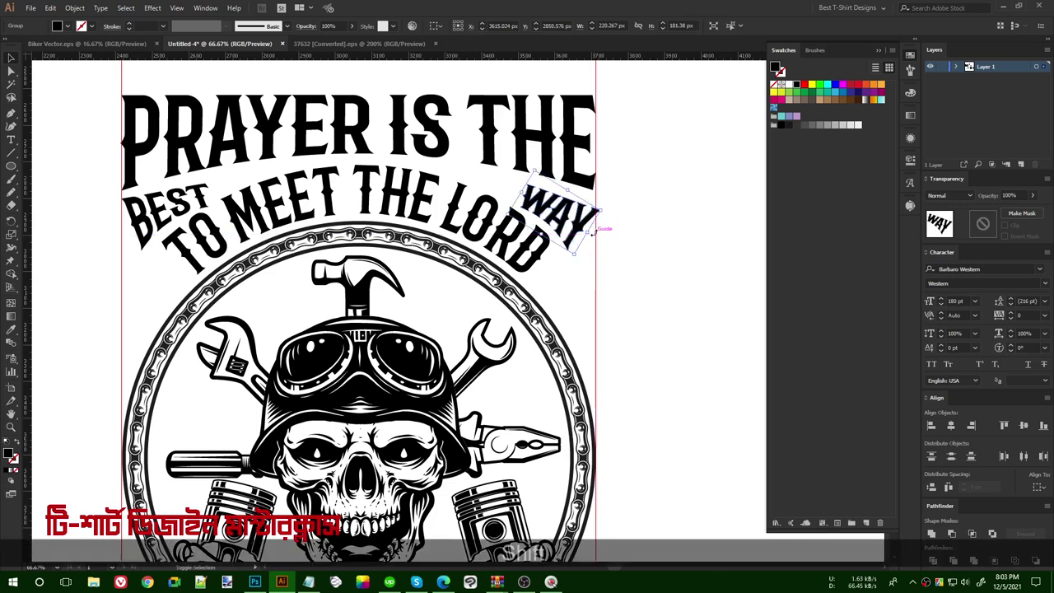
key(shift+Left)
key(Right)
key(Right)
key(Right)
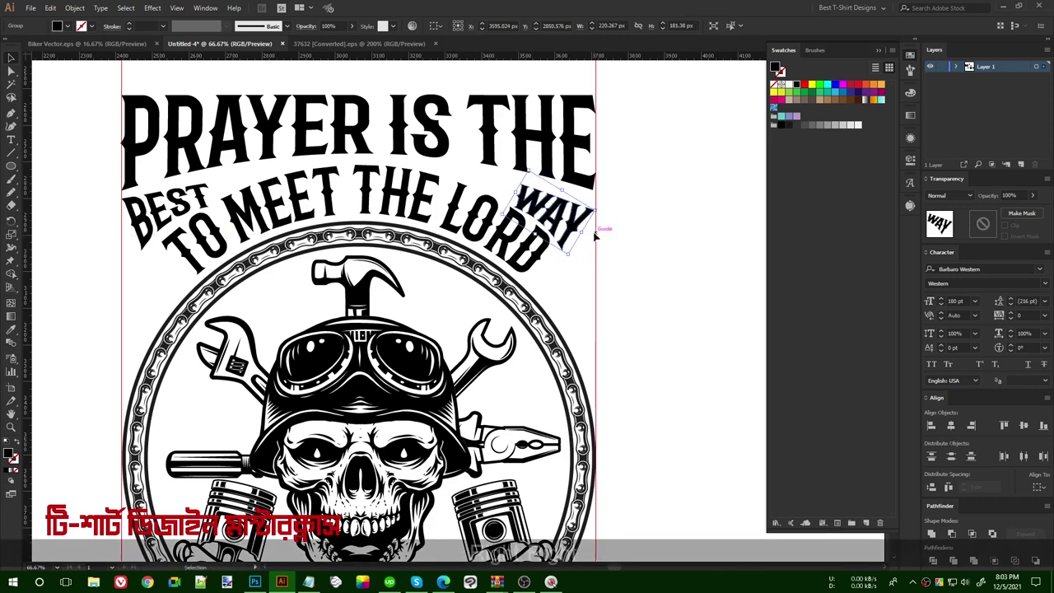
click(573, 222)
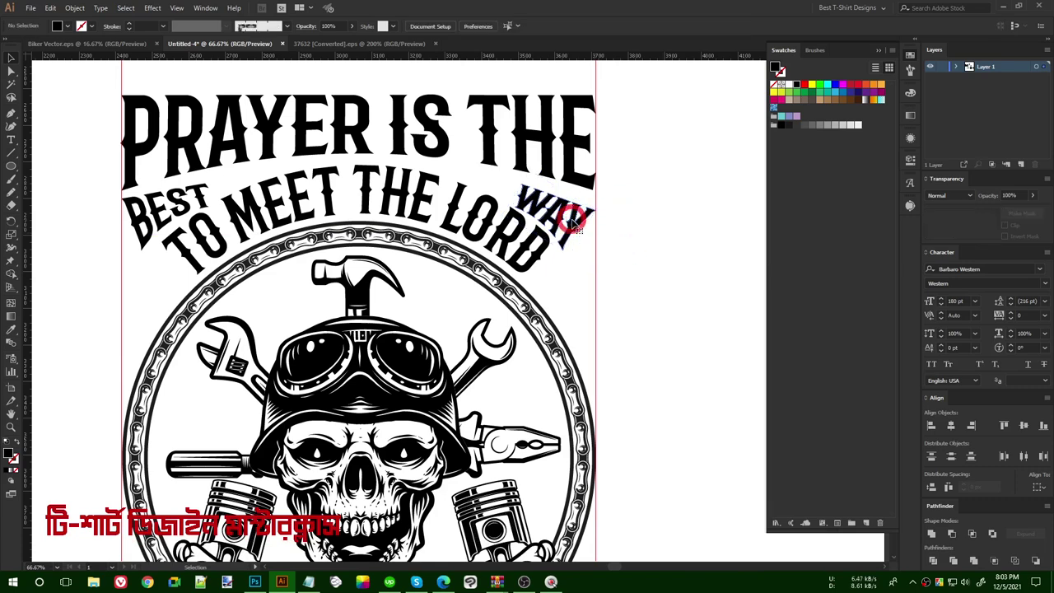
Nudge "WAY" slightly upward and rotate "BEST" a little further counter-clockwise to follow the arched line.
click(579, 229)
key(shift+Up)
key(Down)
key(Down)
key(Down)
click(188, 201)
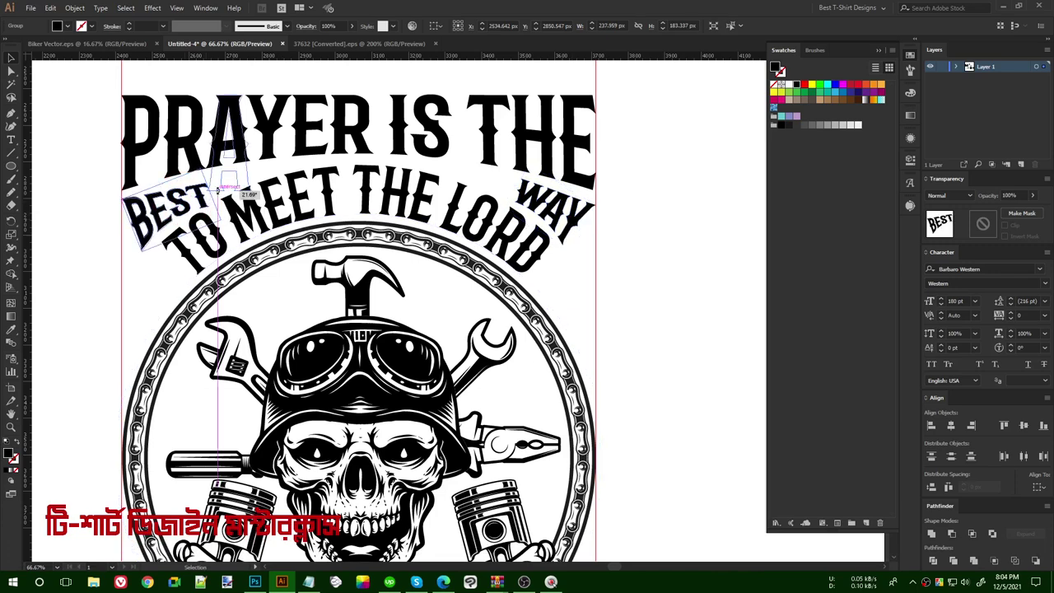
drag(218, 188, 211, 176)
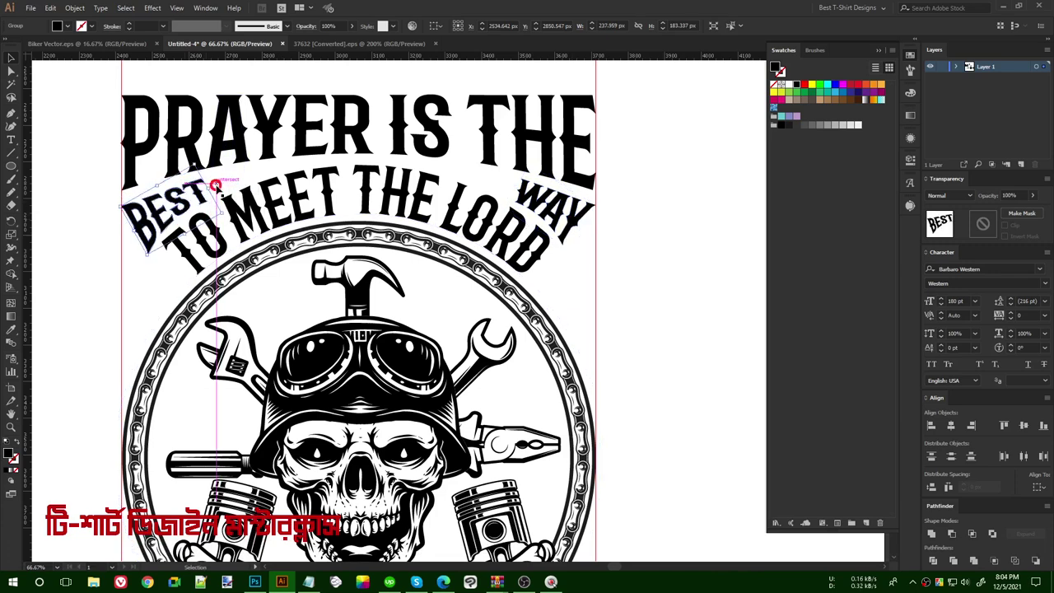
click(642, 280)
Reduce the font size of the arched text "TO MEET THE LORD" to 160 pt.
scroll(588, 243, down, 1)
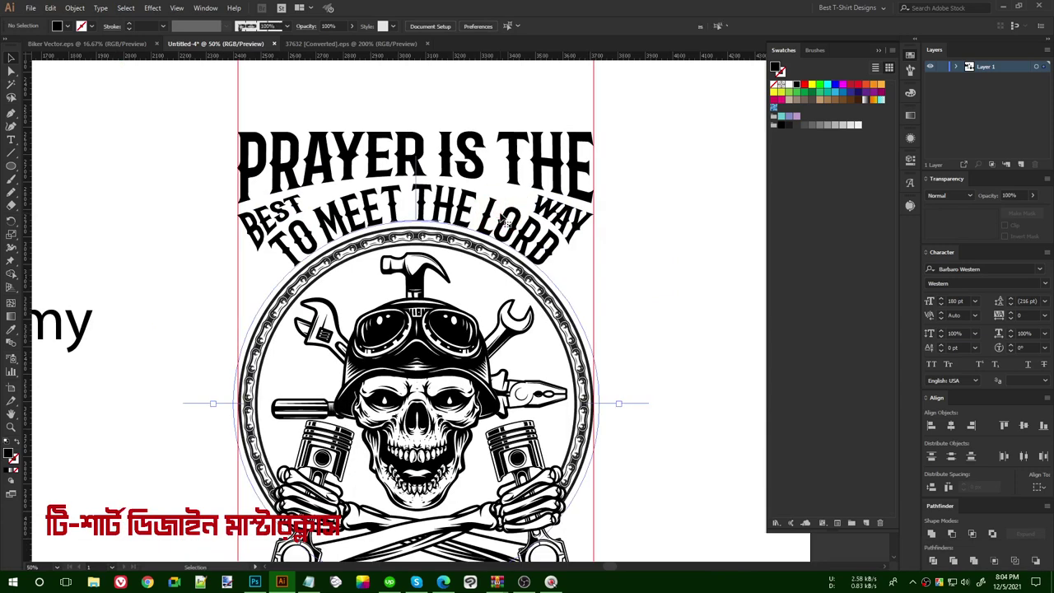
click(492, 57)
scroll(516, 27, down, 2)
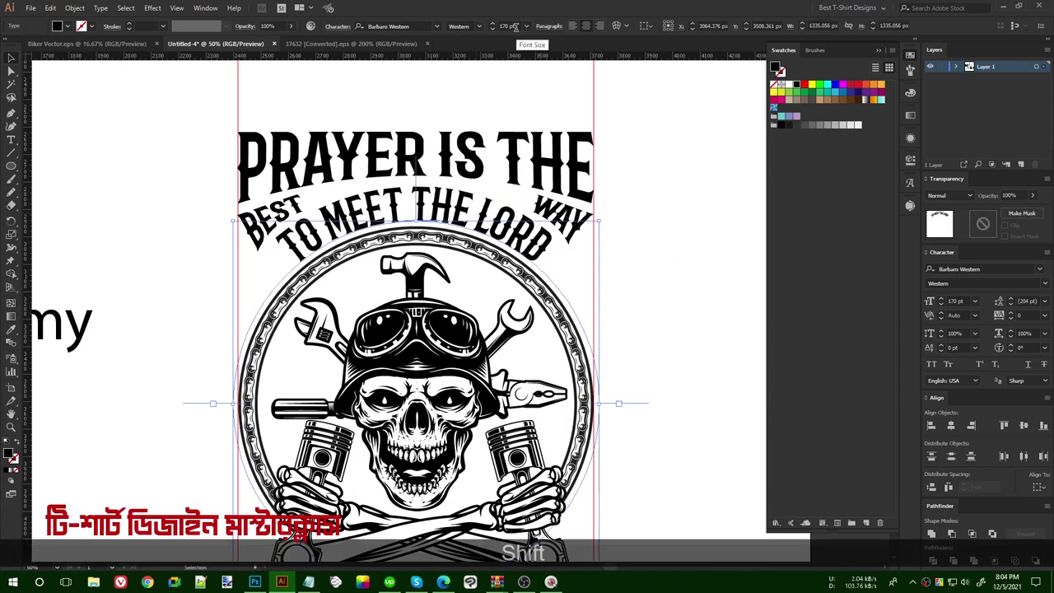
click(638, 220)
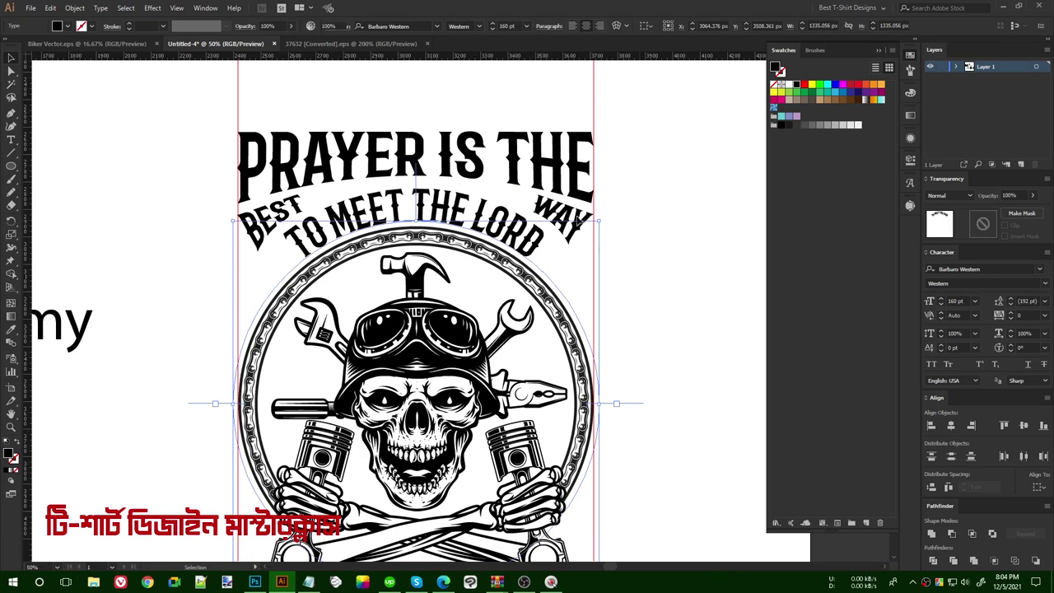
click(650, 266)
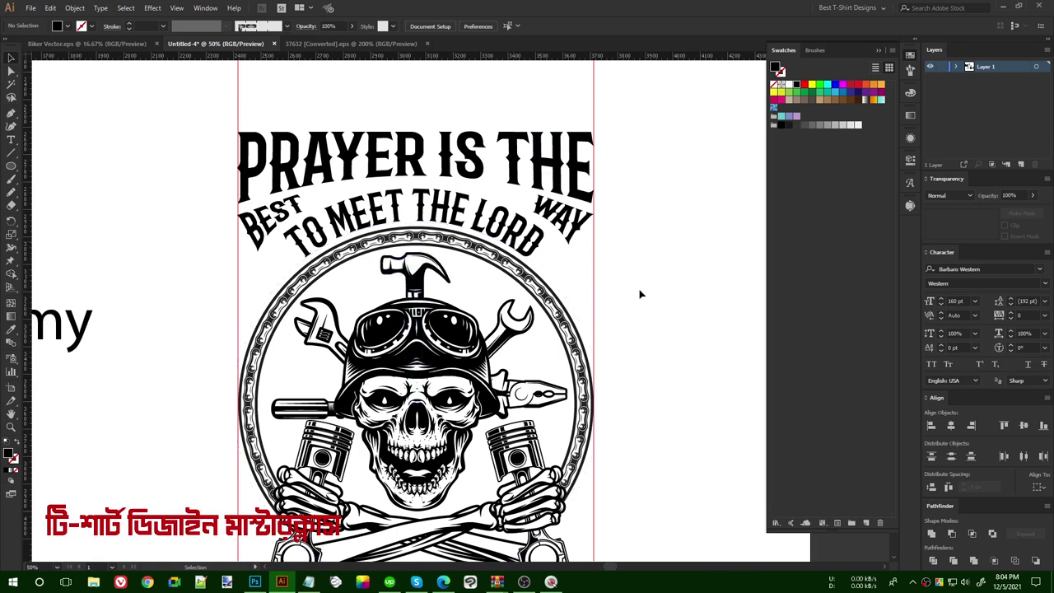
Insert "BEST WAY" before "TO MEET THE LORD" in the arched text and reduce its font size to 150 pt.
click(313, 241)
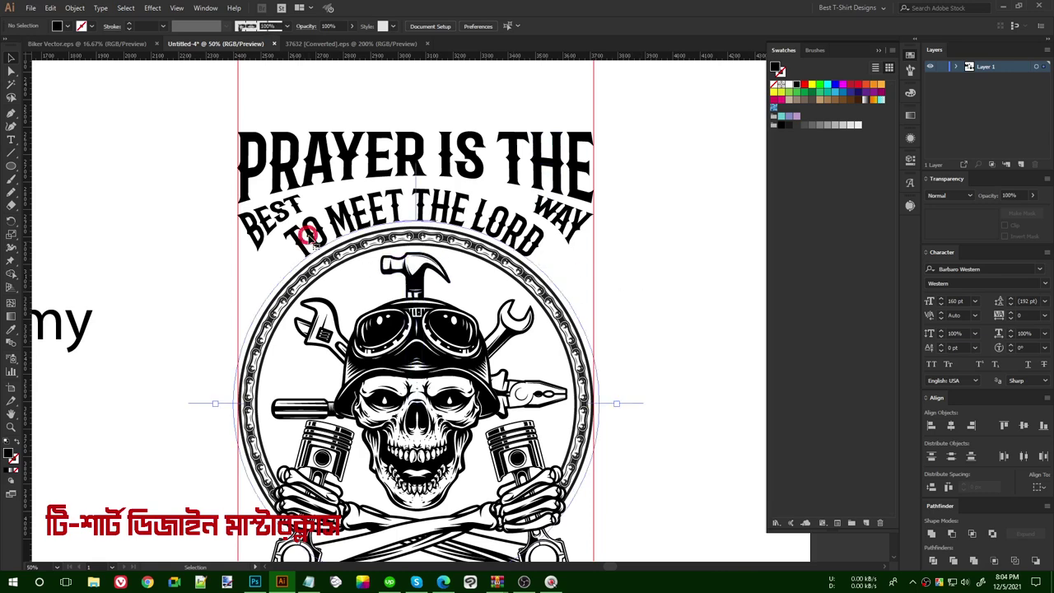
key(t)
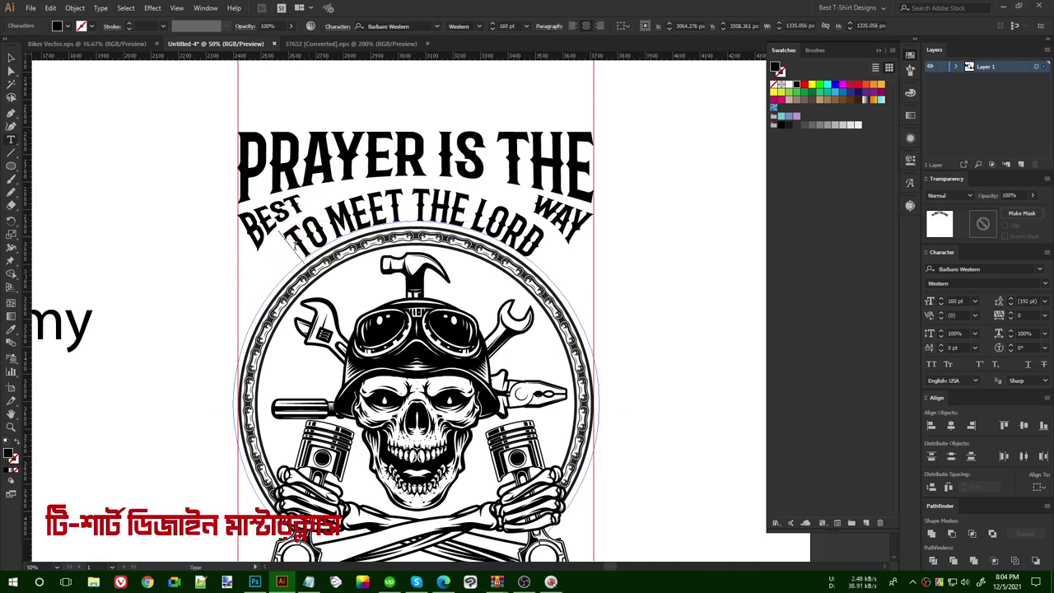
text(BEST WAY)
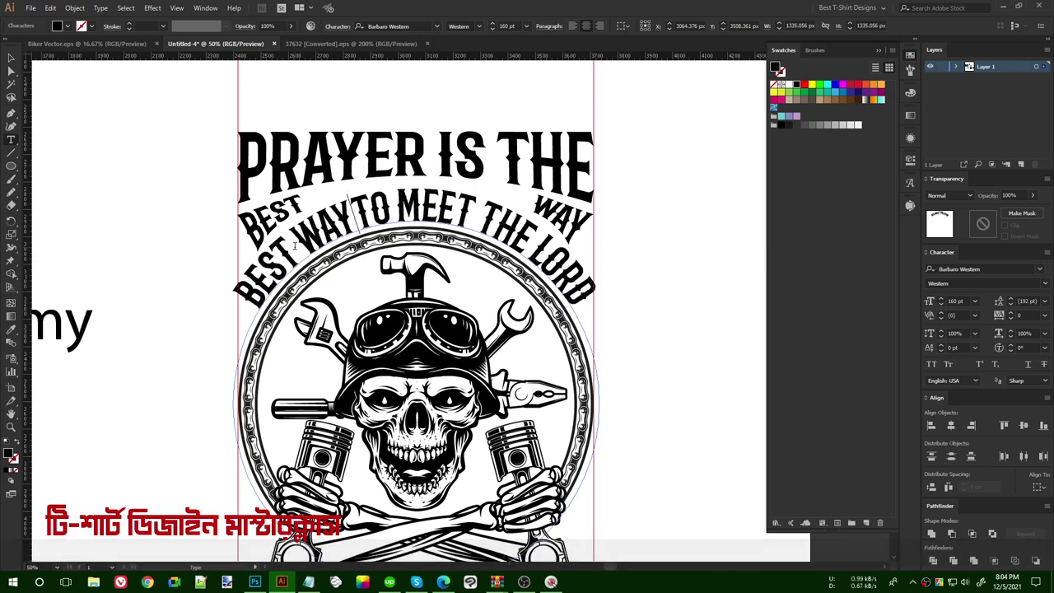
click(12, 58)
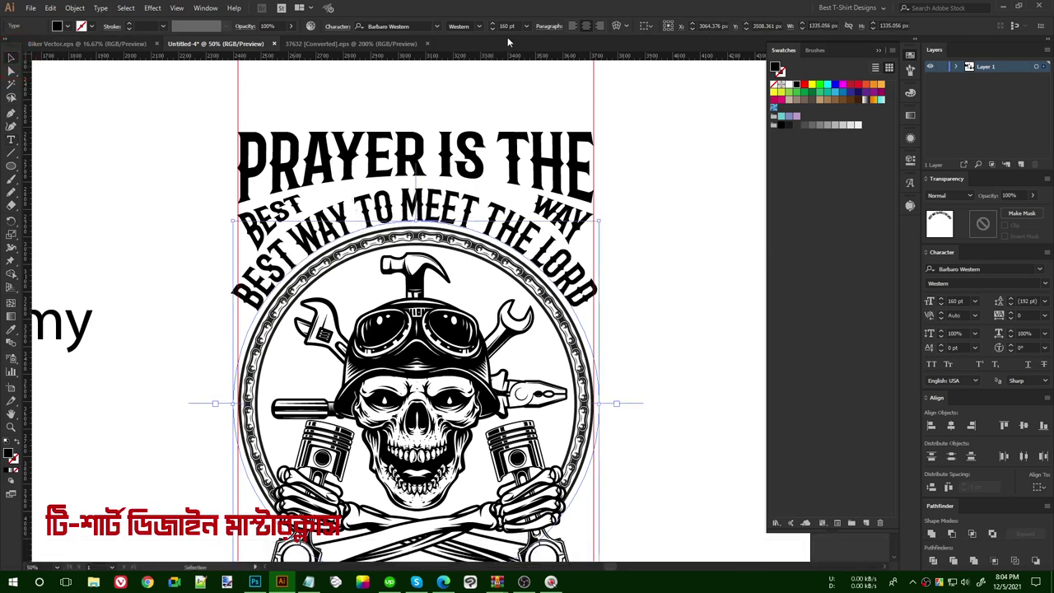
scroll(511, 27, down, 1)
Delete the separate warped words "BEST" and "WAY" beside the arched line.
click(557, 208)
shift+click(285, 215)
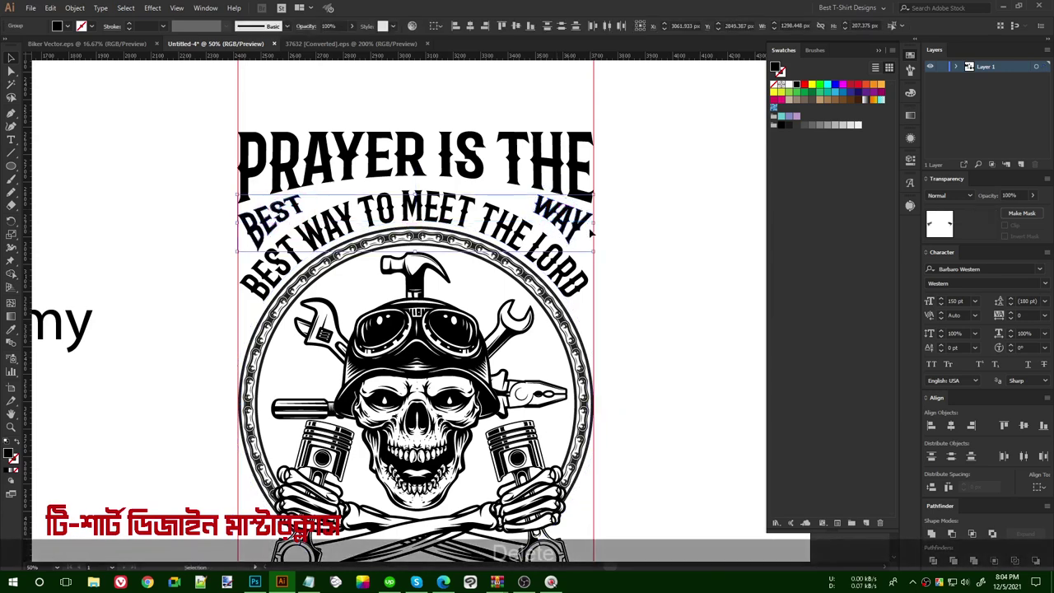
key(Delete)
Move the headline "PRAYER IS THE" down so it sits close above the arched slogan line.
click(489, 182)
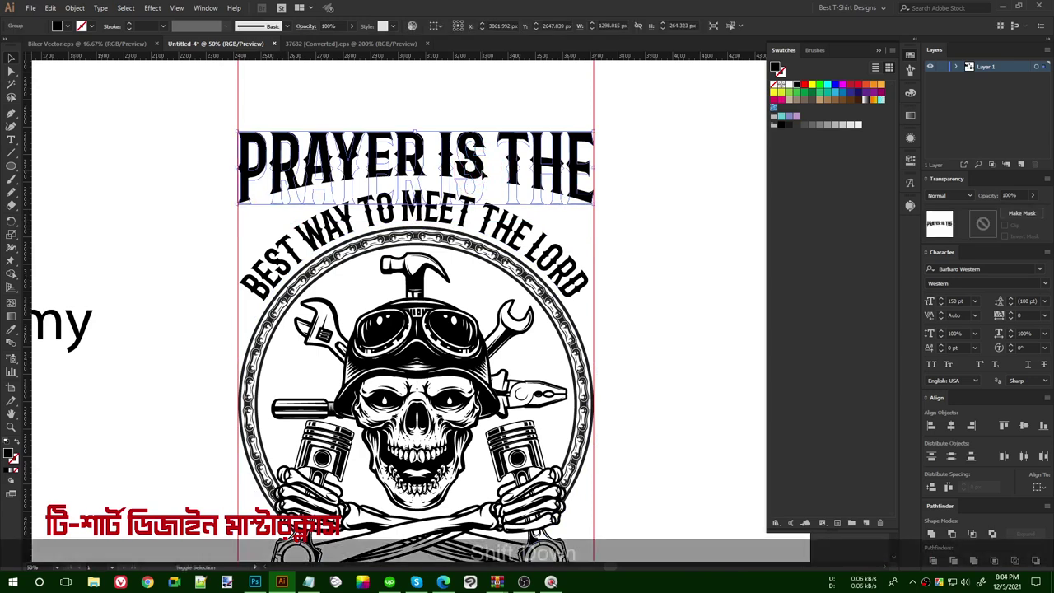
key(shift+Down)
key(shift+Down)
key(shift+Up)
key(shift+Up)
key(shift+Up)
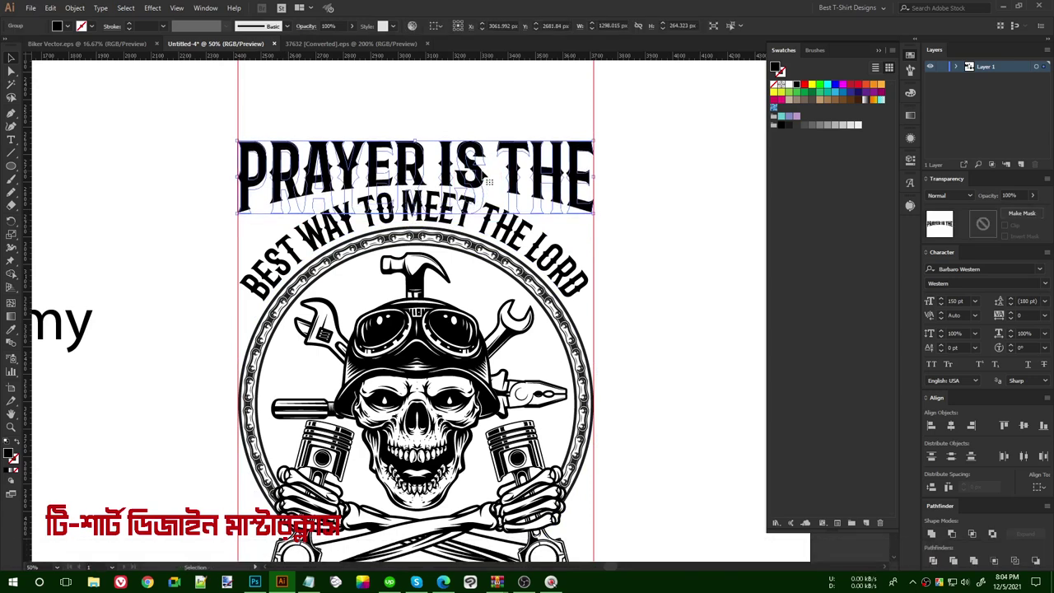
click(629, 234)
scroll(629, 234, down, 1)
click(663, 253)
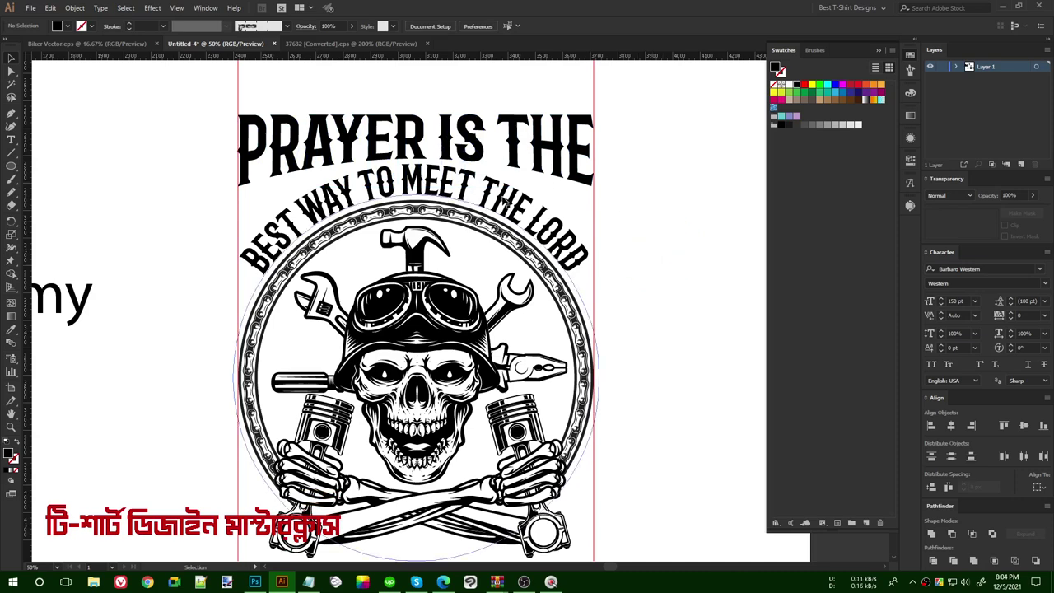
Examine the overall layout from the headline and arched slogan down to the crossed bones.
scroll(634, 299, down, 1)
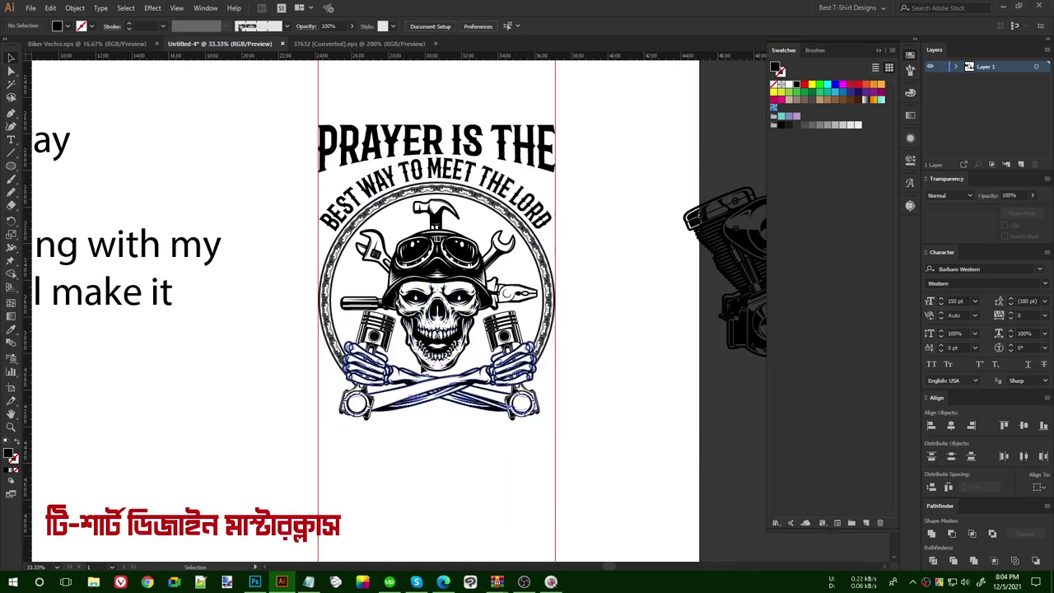
click(603, 391)
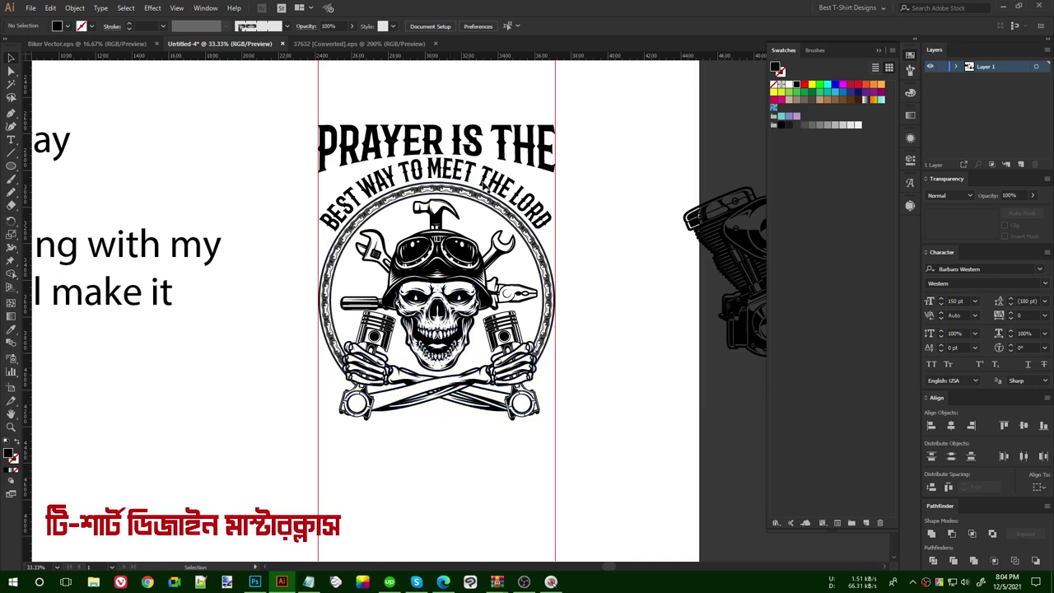
click(633, 250)
scroll(590, 254, down, 2)
scroll(528, 442, up, 1)
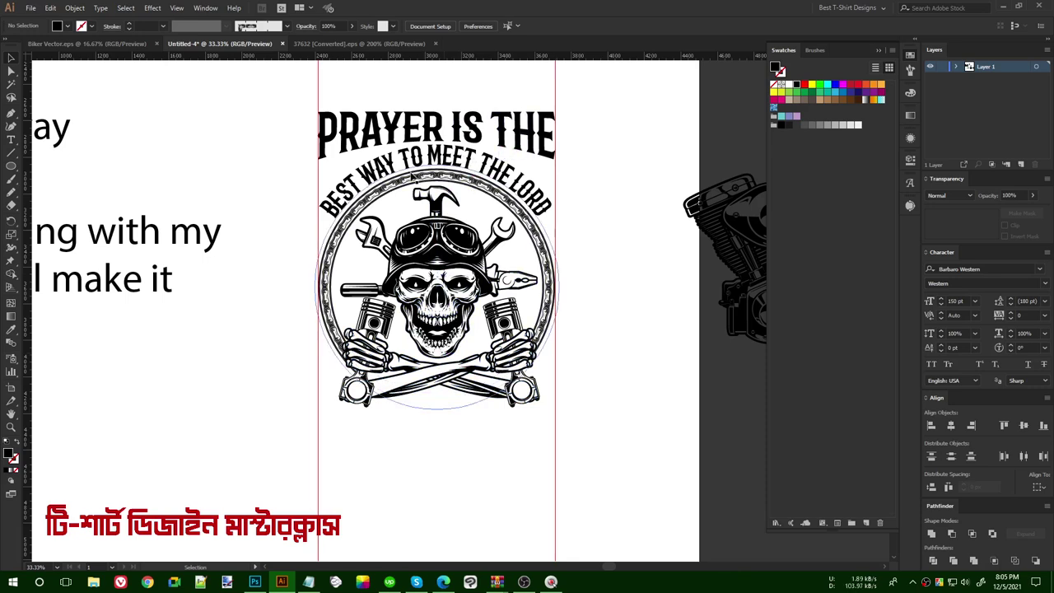
scroll(256, 282, up, 3)
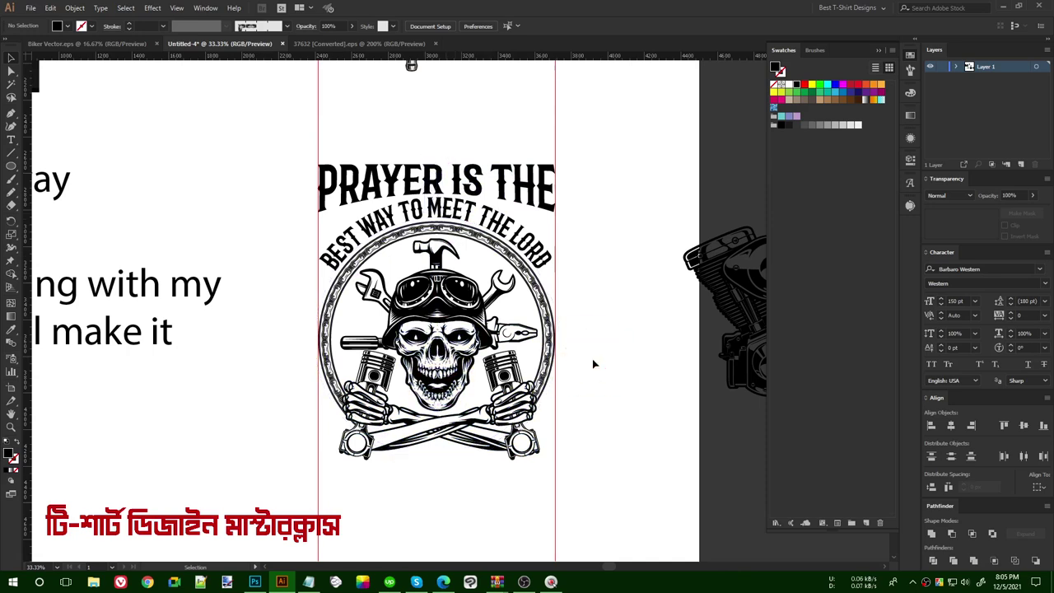
scroll(593, 364, down, 1)
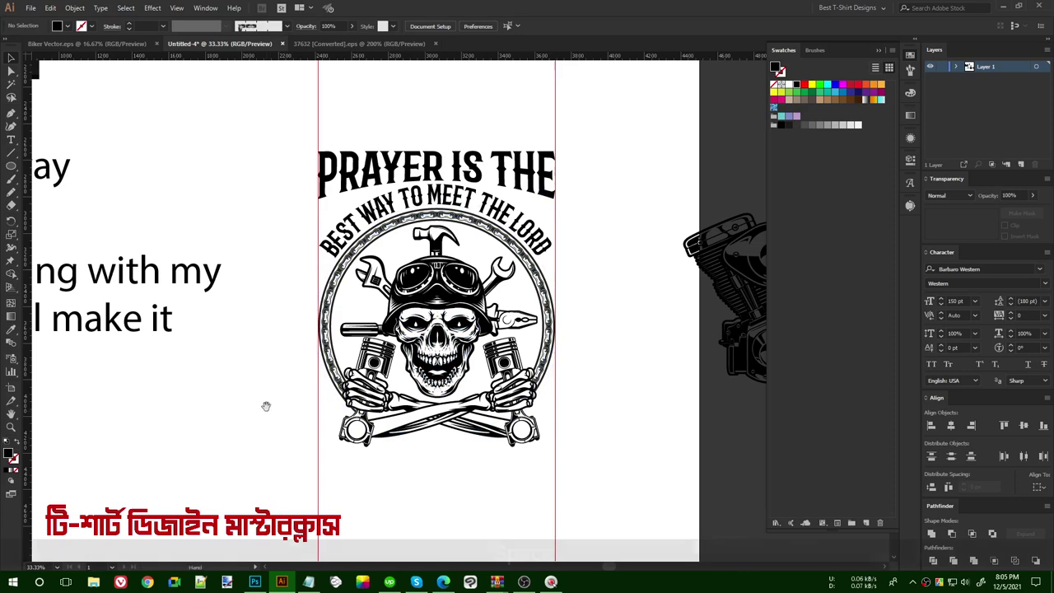
Cut the word "but" and its trailing space from the start of the leftover slogan text beside the design.
drag(266, 406, 305, 403)
alt+click(207, 337)
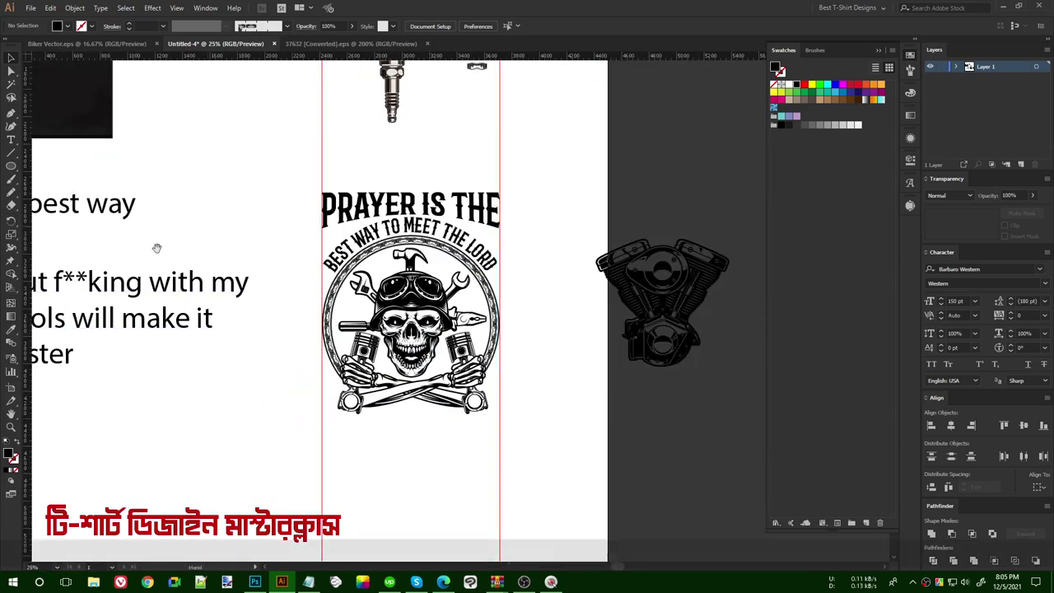
drag(158, 248, 241, 257)
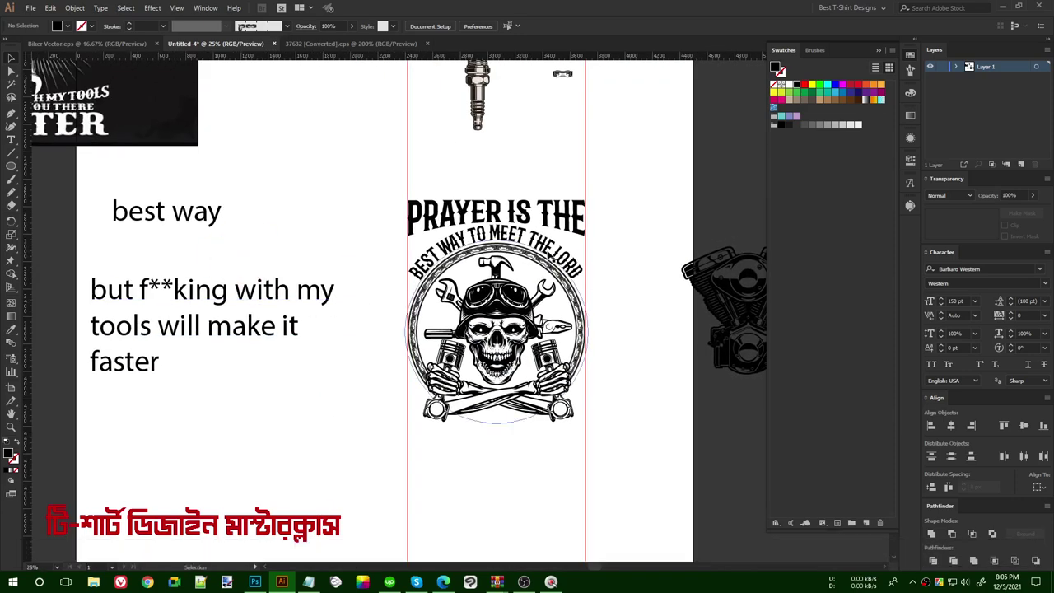
click(137, 290)
drag(133, 290, 76, 290)
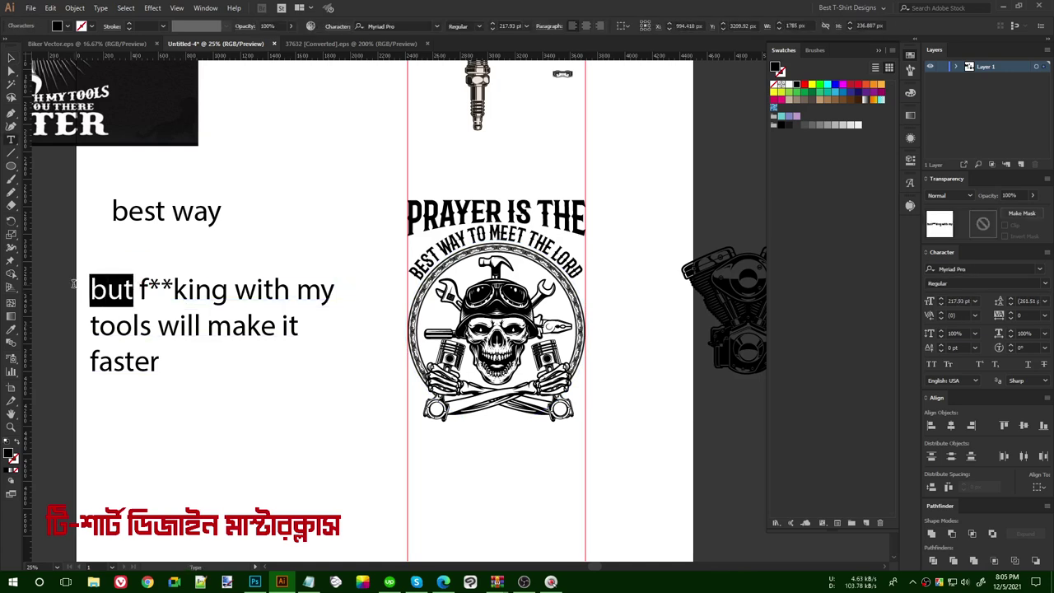
key(ctrl+x)
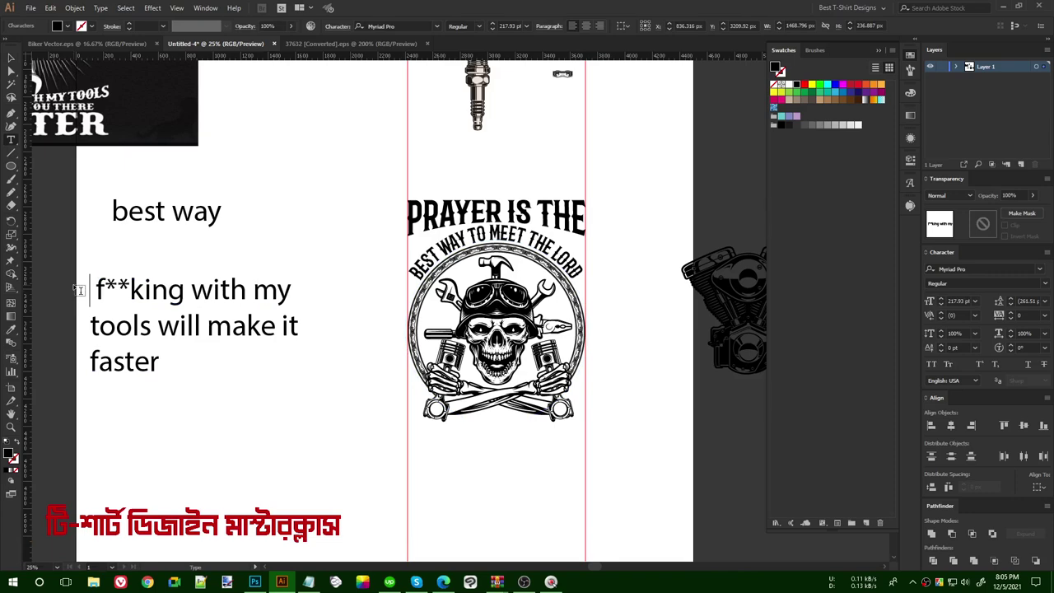
key(Delete)
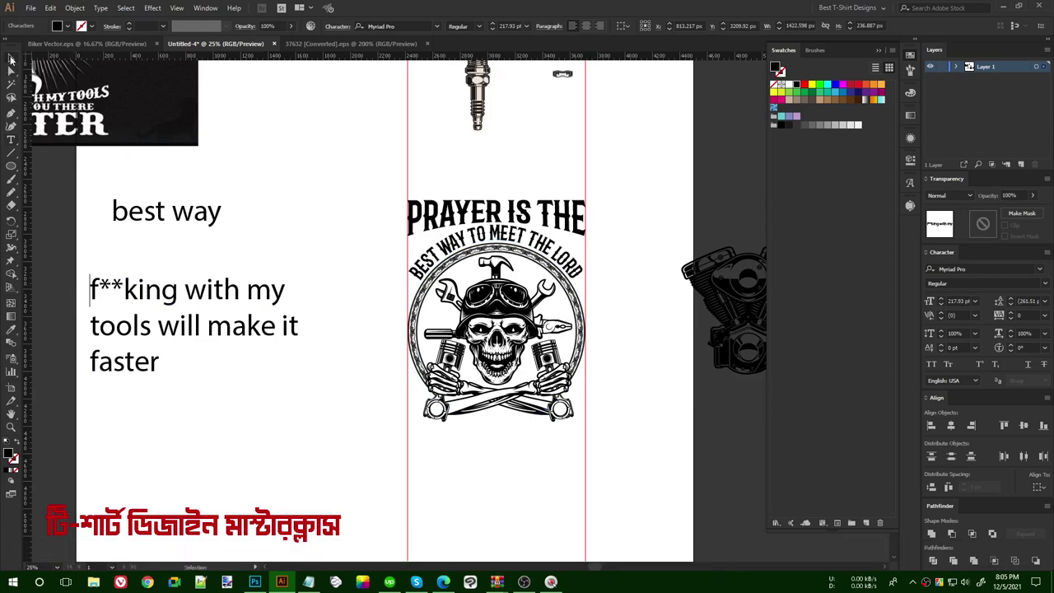
Paste "but" as a separate text object over the design and set its font to Barbaro Western.
click(11, 59)
scroll(503, 441, up, 3)
key(ctrl+alt+v)
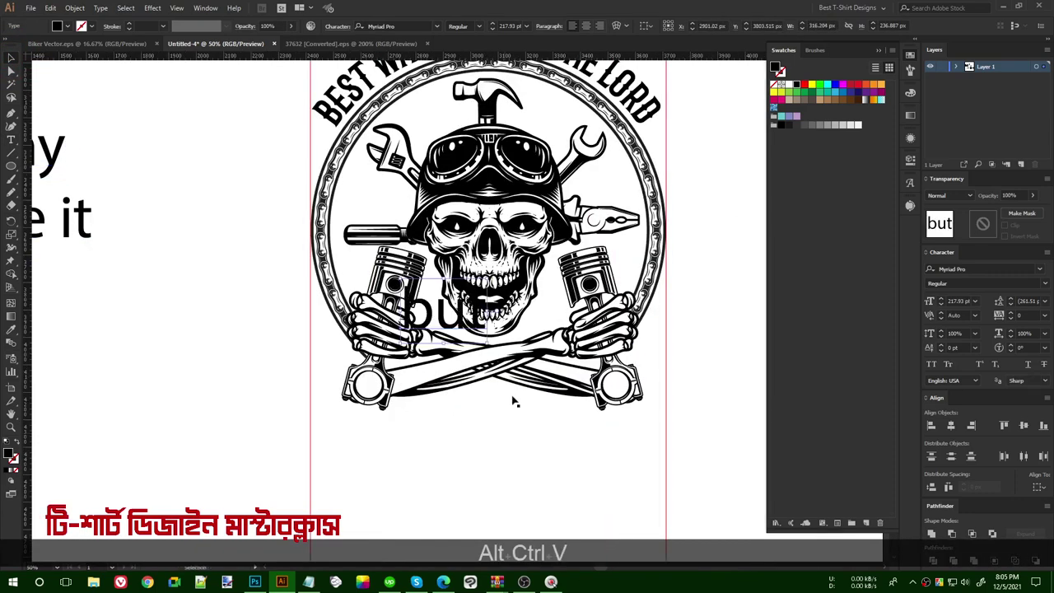
right_click(463, 324)
mouse_move(498, 372)
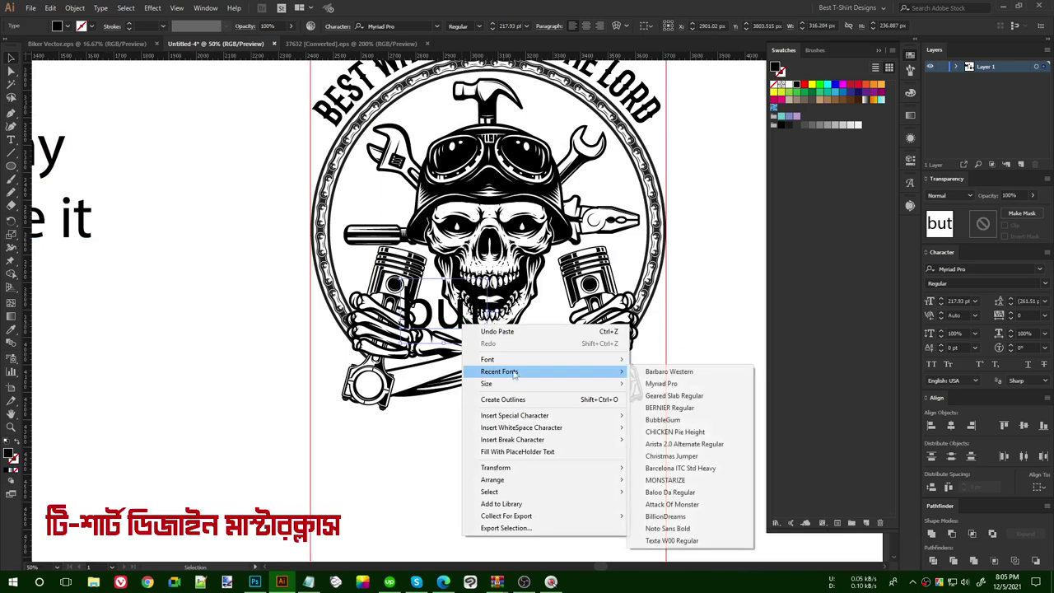
click(668, 372)
Place the word "BUT" below the crossed bones and convert it to outlines.
drag(471, 306, 502, 428)
scroll(495, 354, up, 1)
right_click(489, 347)
click(522, 423)
scroll(507, 437, up, 2)
click(483, 423)
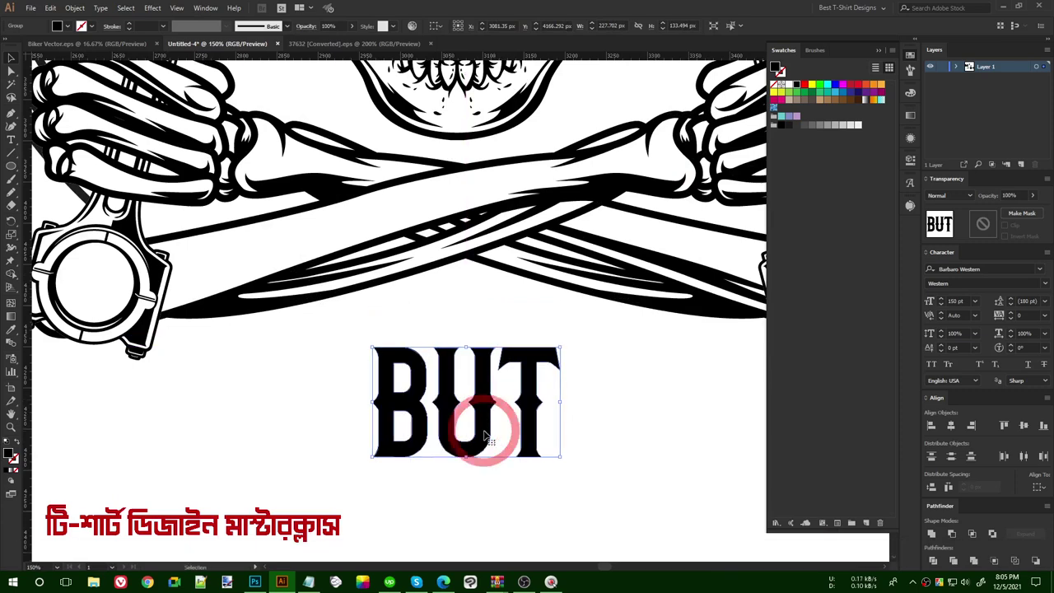
Draw an ellipse about 314 by 241 px around "BUT" with a black stroke and no fill.
click(11, 166)
mouse_move(344, 316)
mouse_down()
mouse_move(590, 486)
mouse_move(602, 517)
mouse_up()
key(shift+x)
key(v)
key(shift)
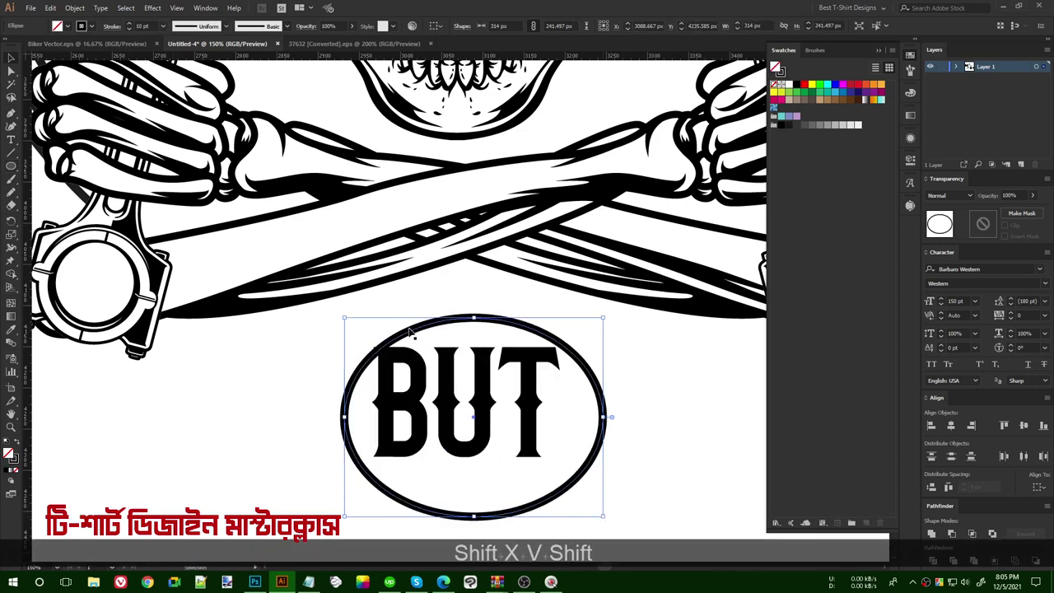
Center the ellipse on "BUT" horizontally and vertically, and group the two together.
shift+click(526, 391)
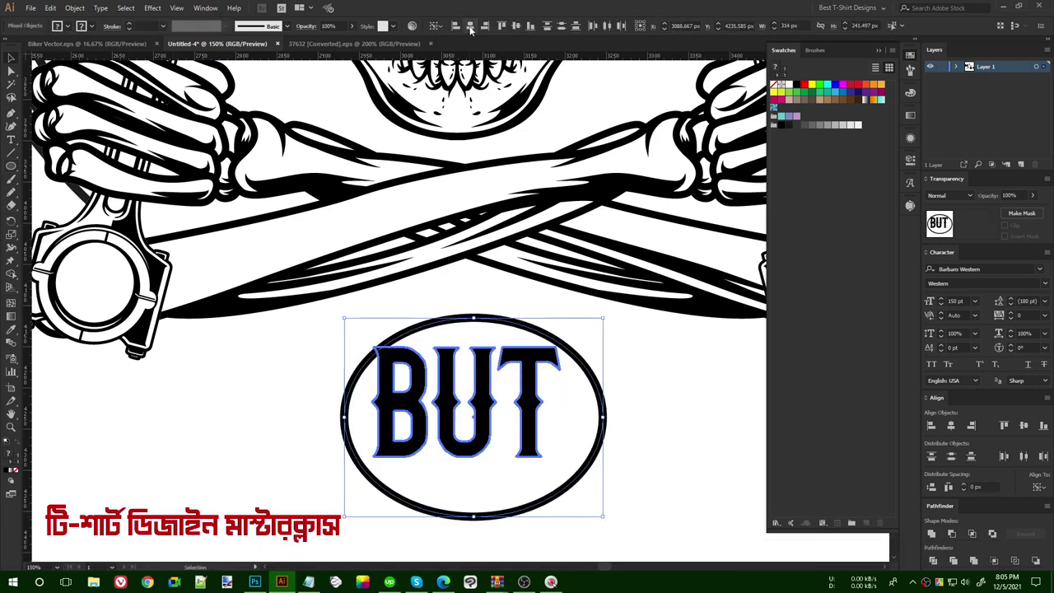
click(516, 26)
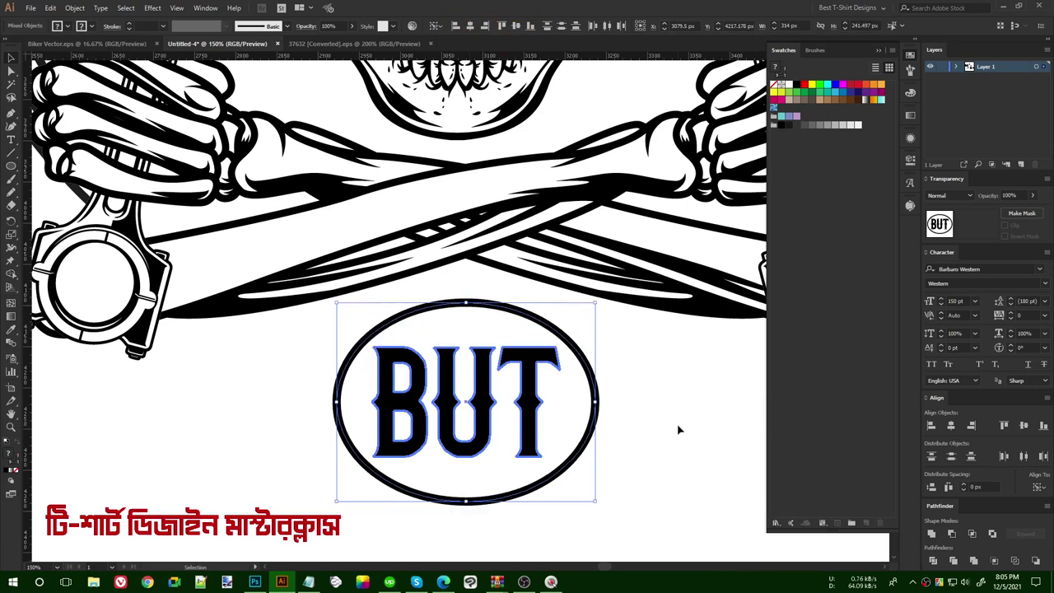
drag(621, 455, 529, 442)
drag(467, 429, 466, 428)
key(ctrl+g)
Scale the "BUT" badge down to about 228 by 175 px and center it horizontally over the crossed bones.
drag(595, 402, 561, 402)
drag(501, 352, 485, 167)
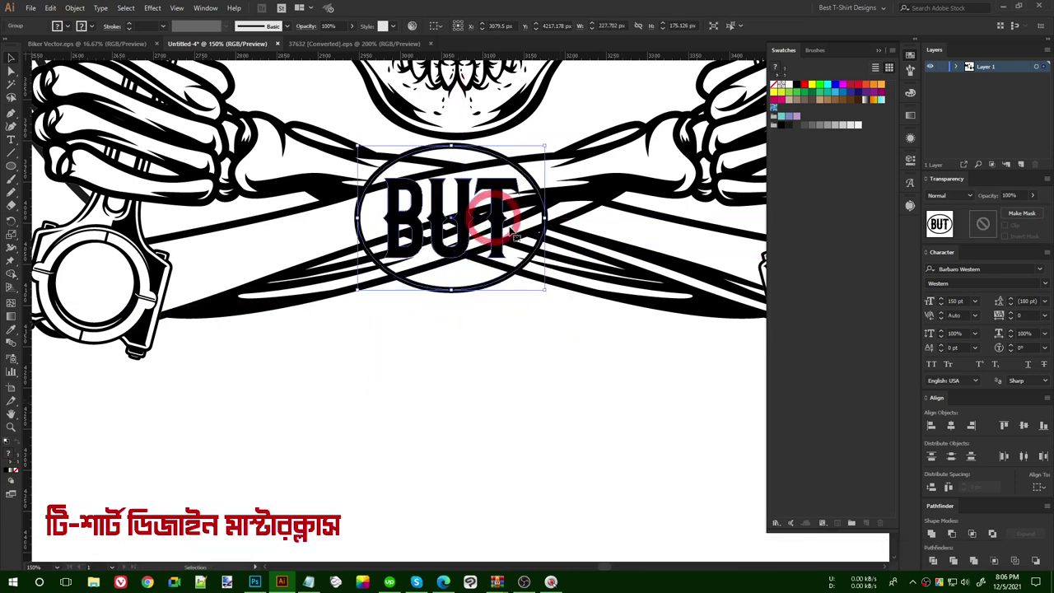
shift+click(588, 241)
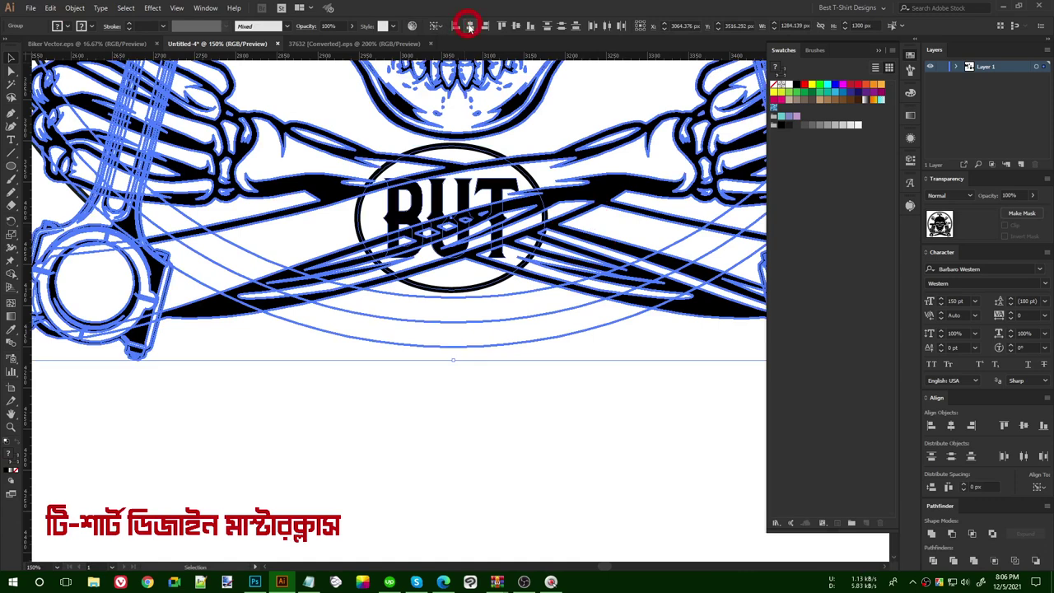
click(469, 25)
Copy the ellipse from inside the "BUT" badge group and return to the full artwork.
click(464, 295)
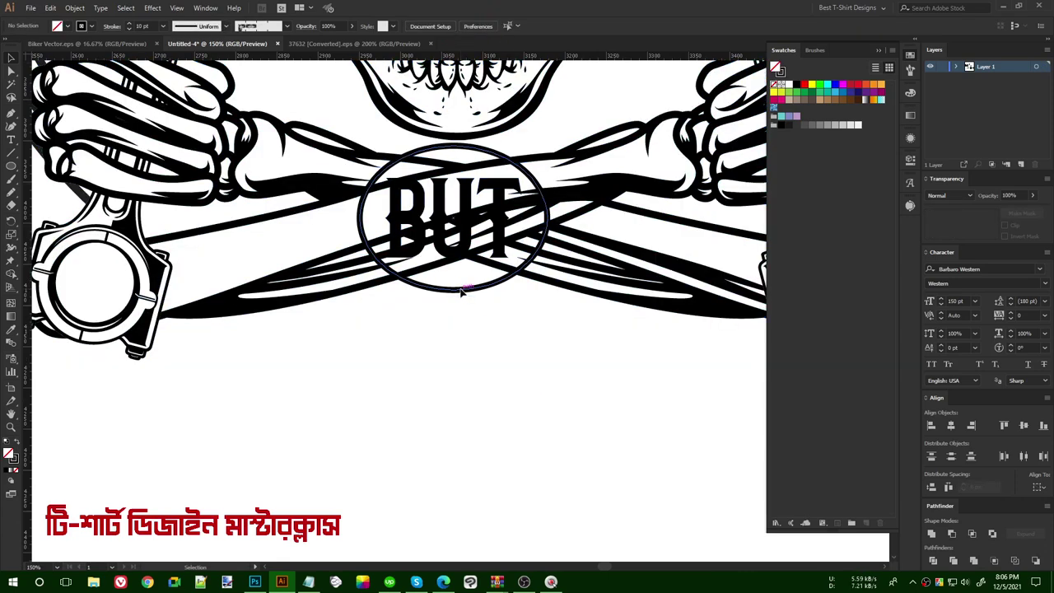
double_click(462, 293)
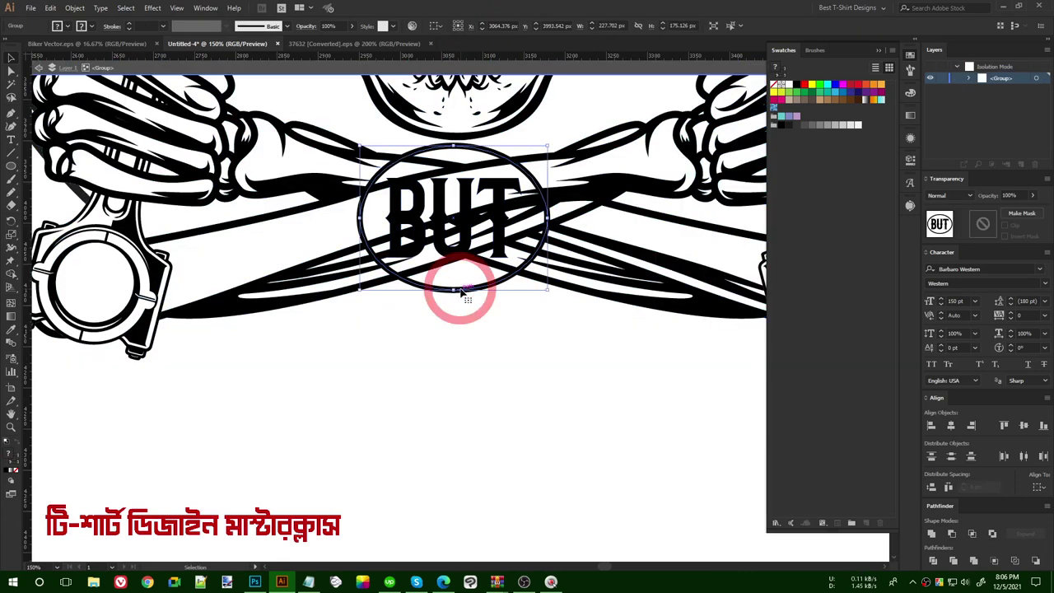
click(461, 290)
key(ctrl+c)
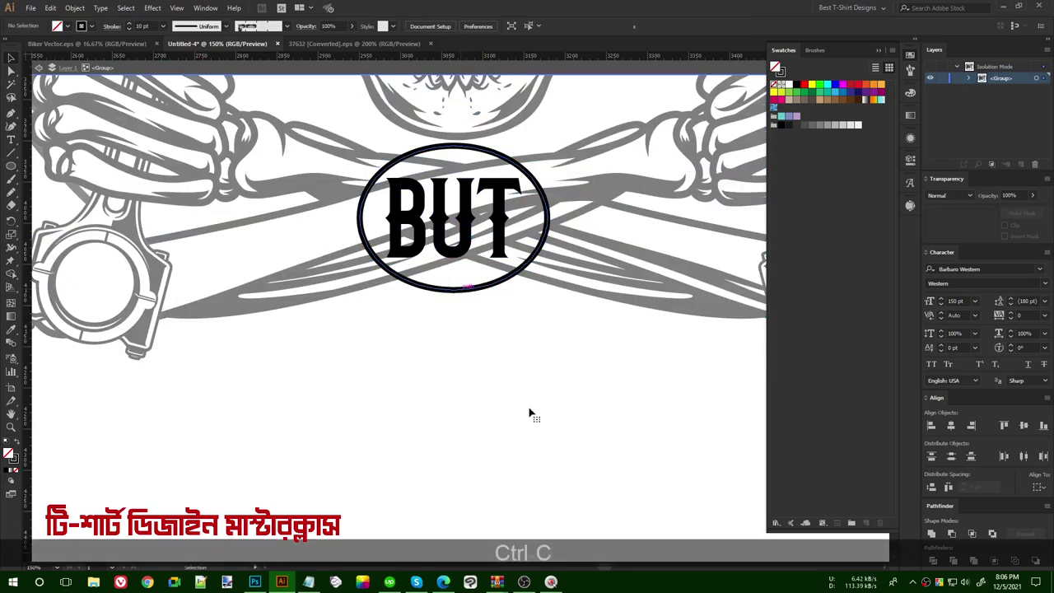
double_click(530, 407)
double_click(610, 279)
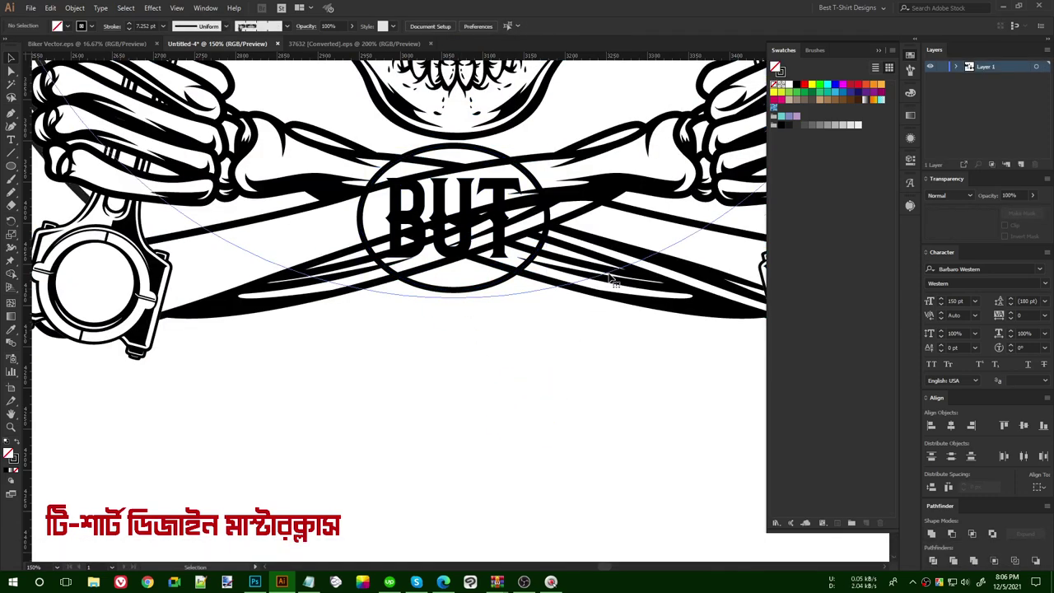
Create an opacity mask on the skull emblem group and paste the copied ellipse in place inside the mask.
click(613, 282)
scroll(466, 384, down, 4)
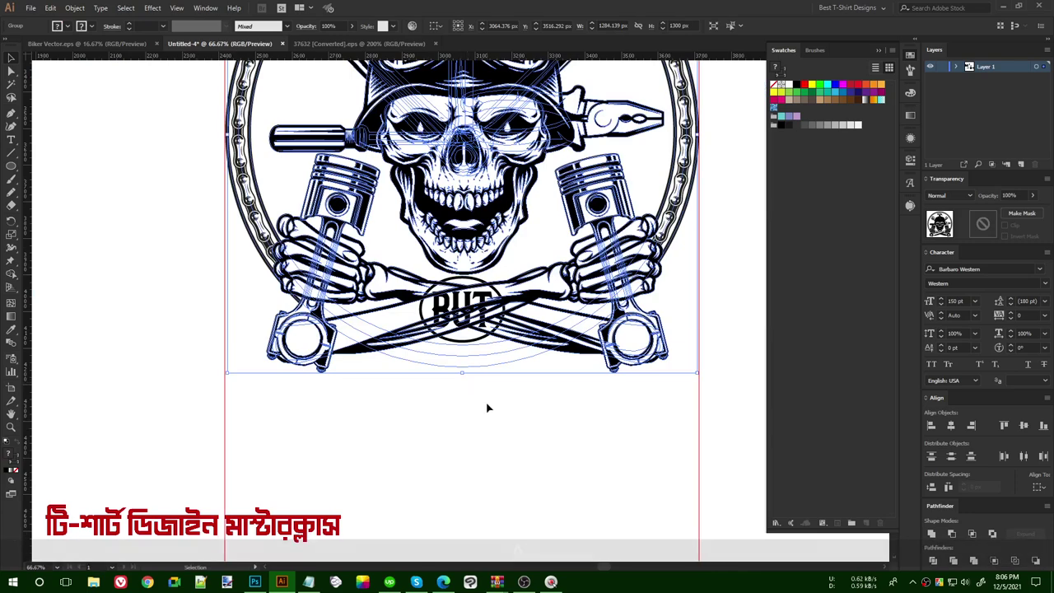
scroll(487, 407, down, 1)
scroll(533, 255, up, 1)
scroll(532, 227, up, 1)
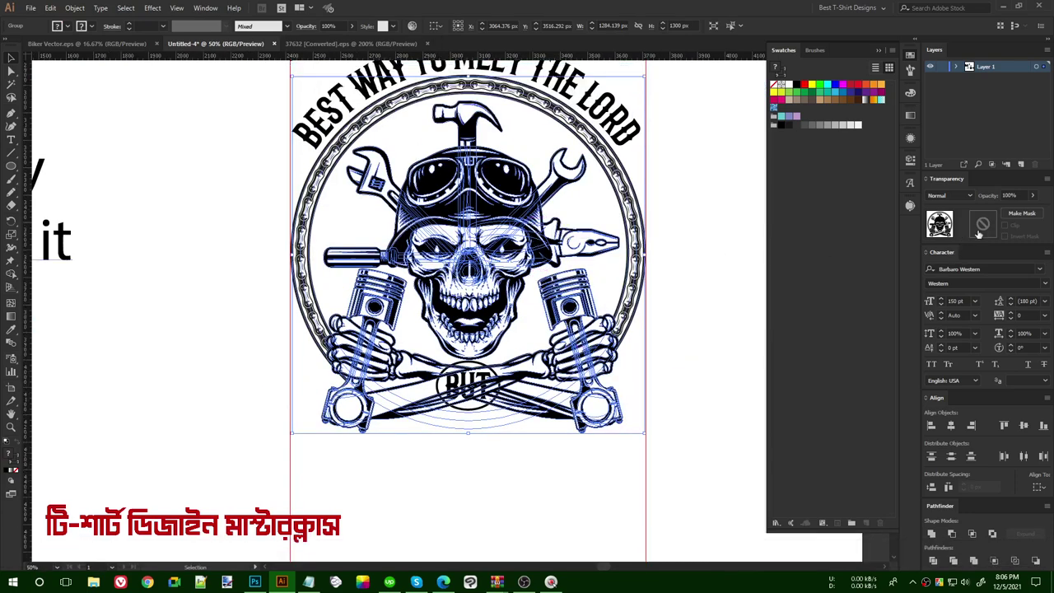
click(985, 226)
key(ctrl+f)
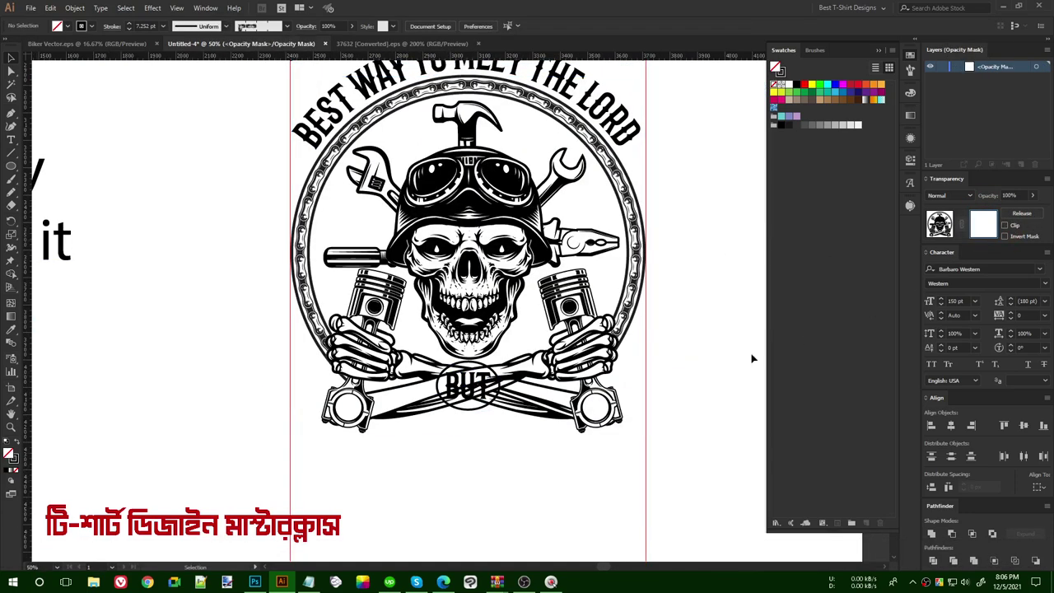
Swap the mask ellipse's stroke and fill to solid black so it hides the bones behind "BUT", and leave mask editing.
key(shift)
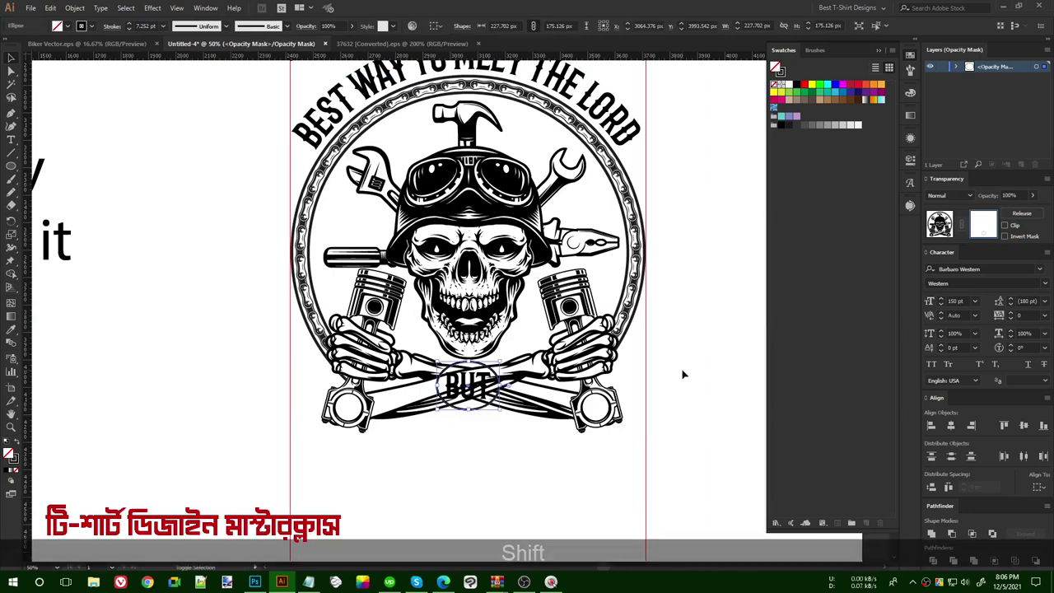
key(shift+x)
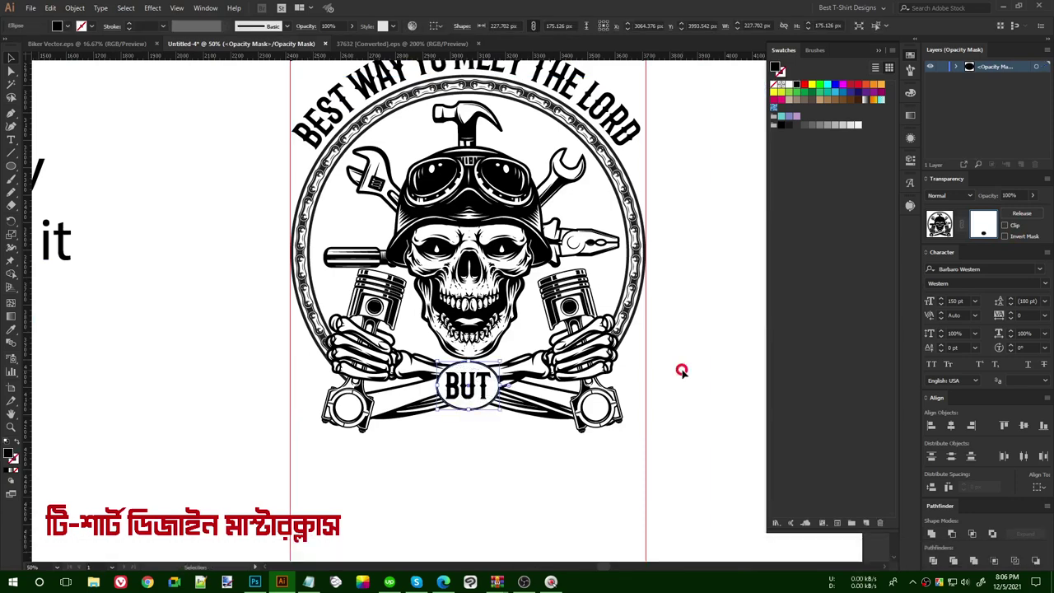
click(491, 455)
scroll(470, 398, up, 1)
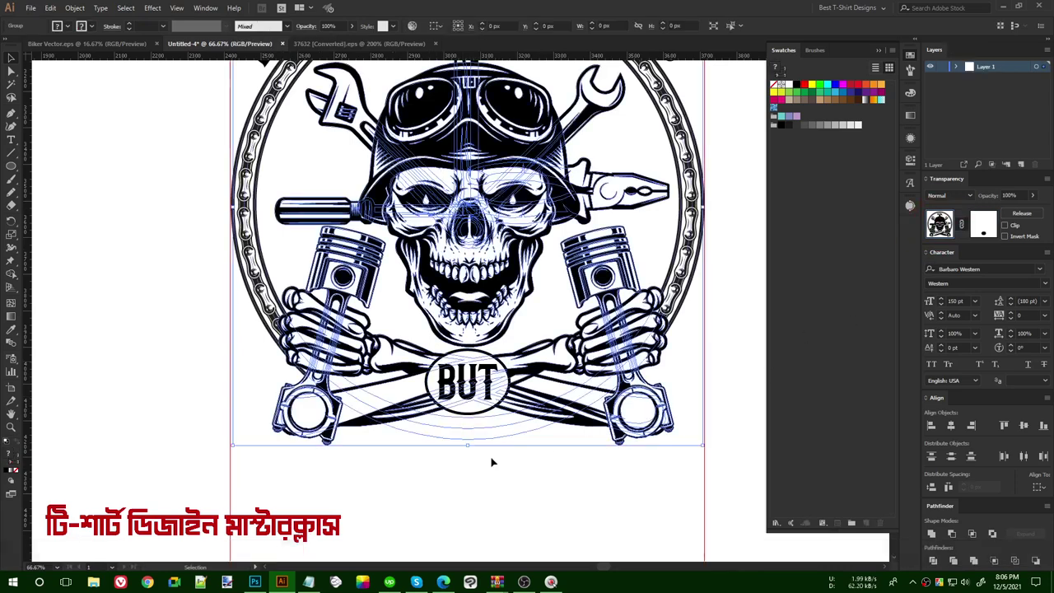
scroll(431, 400, down, 1)
click(461, 467)
scroll(452, 426, down, 1)
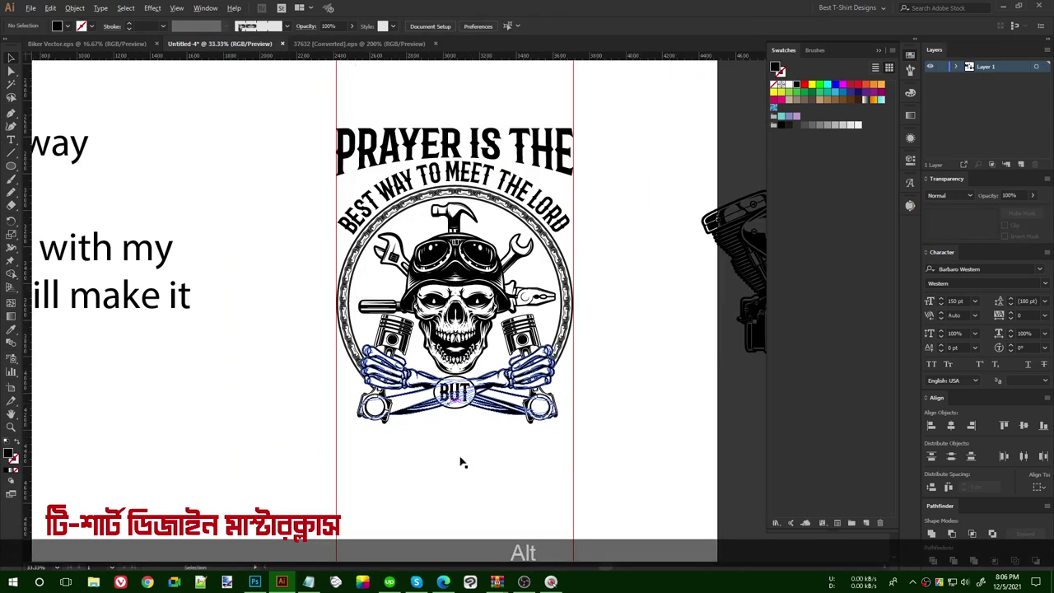
Move the "f**king with my" text just below the crossed bones and set its font to Barbaro Western.
scroll(464, 469, down, 1)
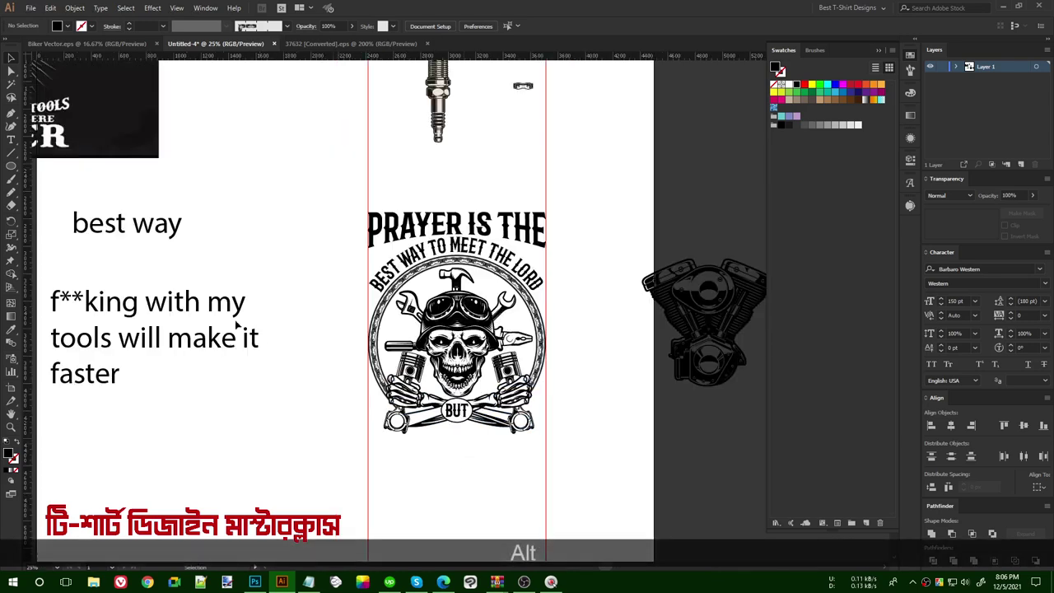
click(189, 307)
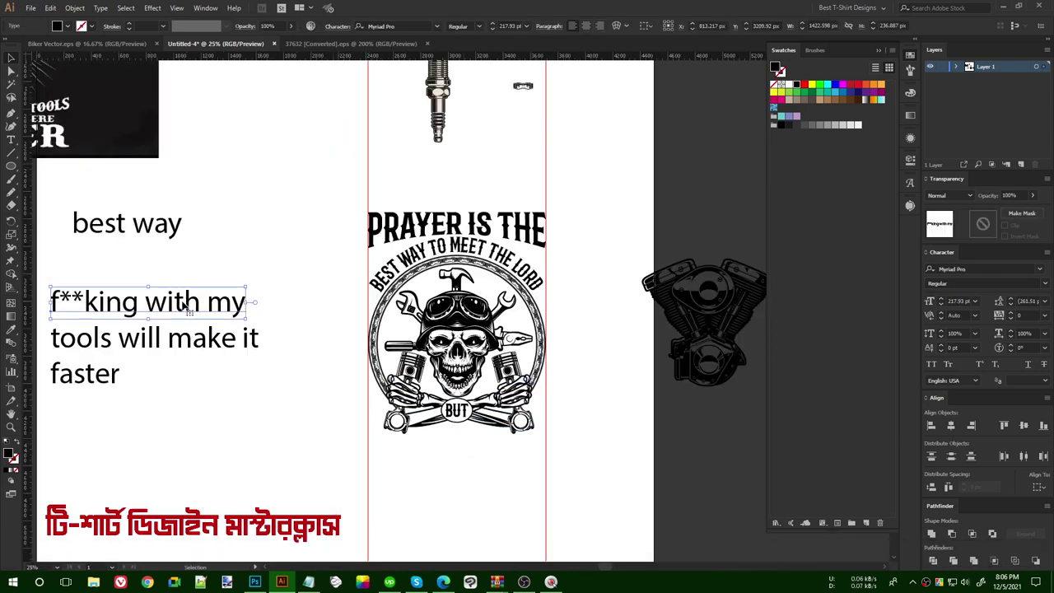
drag(162, 304, 476, 456)
right_click(476, 456)
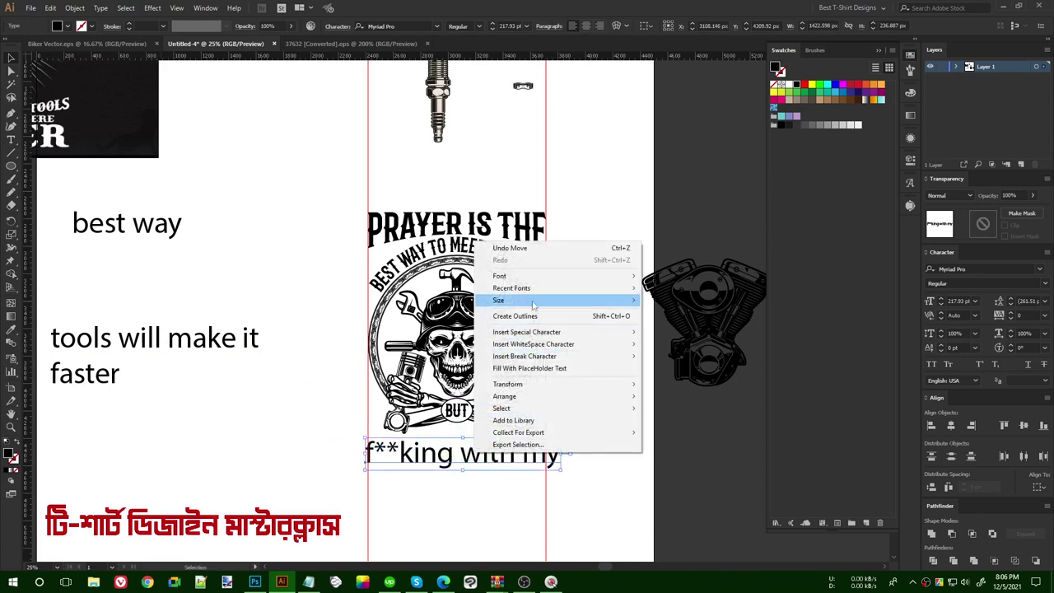
mouse_move(577, 286)
click(666, 290)
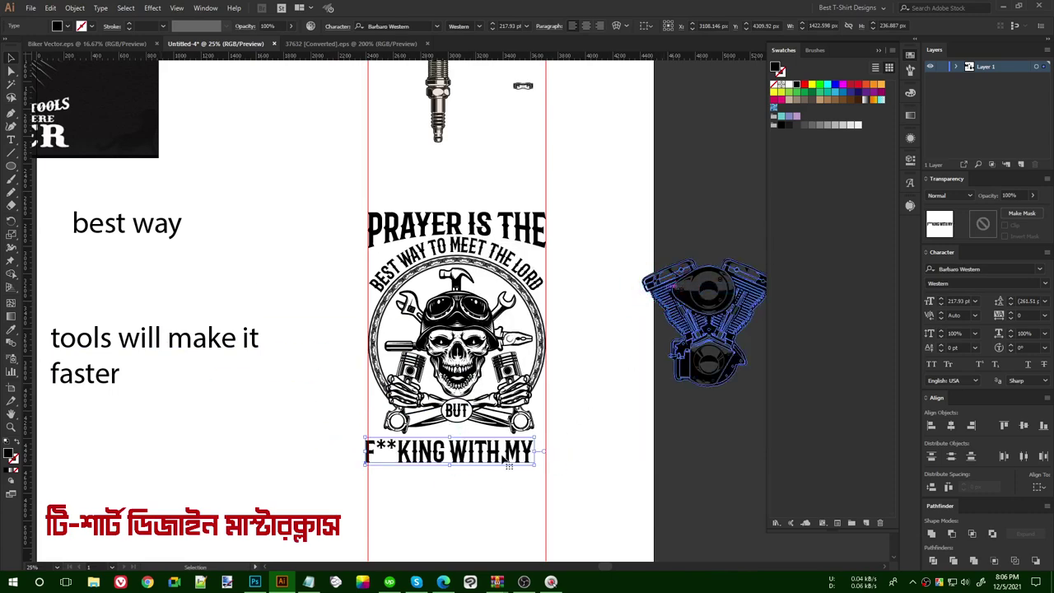
scroll(477, 462, up, 1)
drag(481, 447, 497, 460)
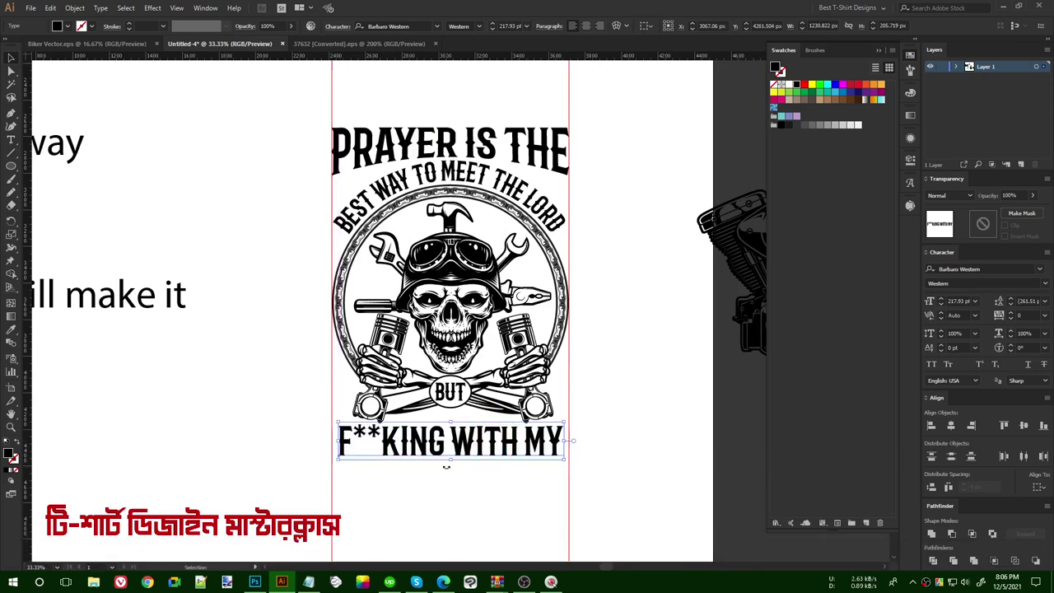
Outline "F**KING WITH MY", scale it proportionally to about 1296 px wide between the vertical guides, and nudge it up toward the emblem.
right_click(526, 454)
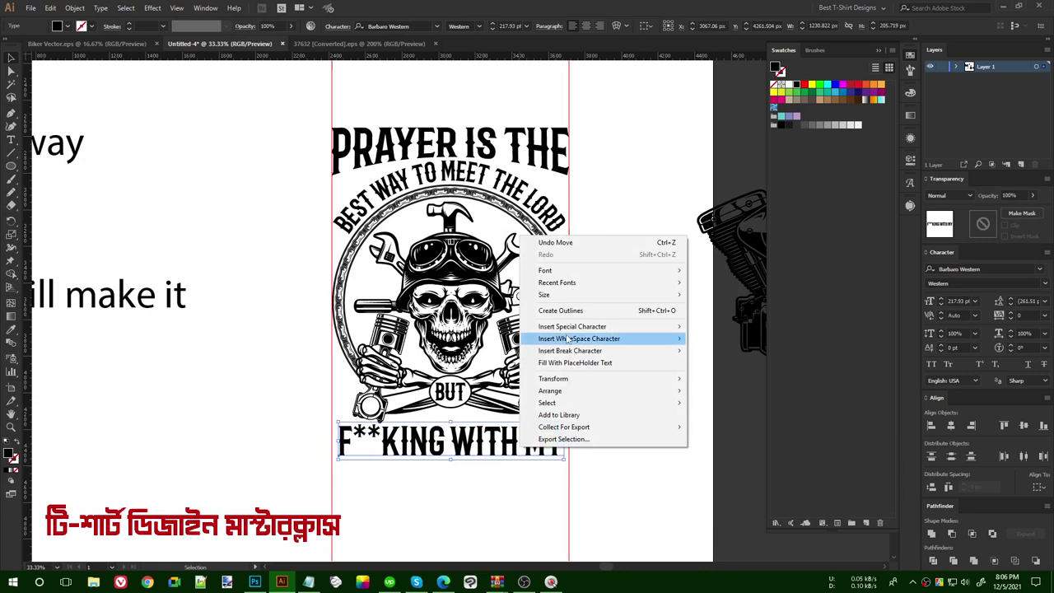
click(577, 310)
key(alt)
scroll(527, 449, up, 2)
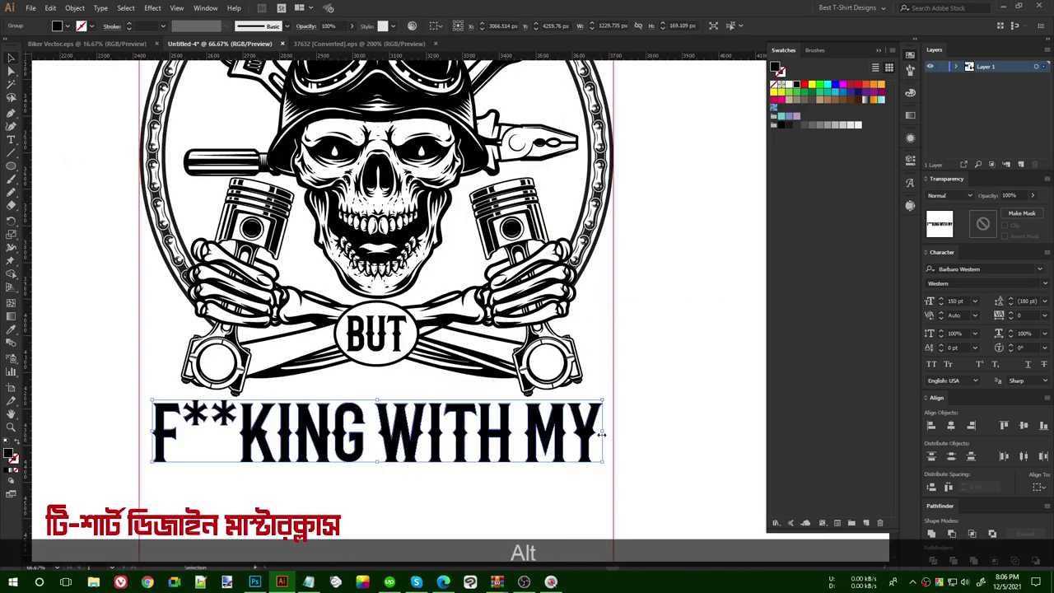
key(shift)
drag(608, 433, 613, 431)
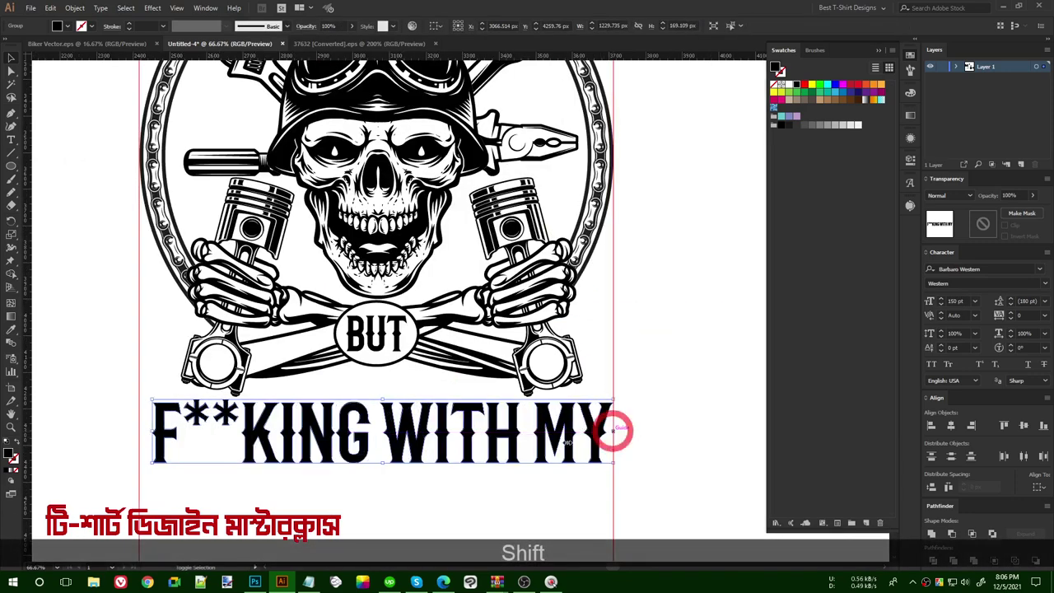
drag(153, 431, 138, 431)
key(shift)
key(Up)
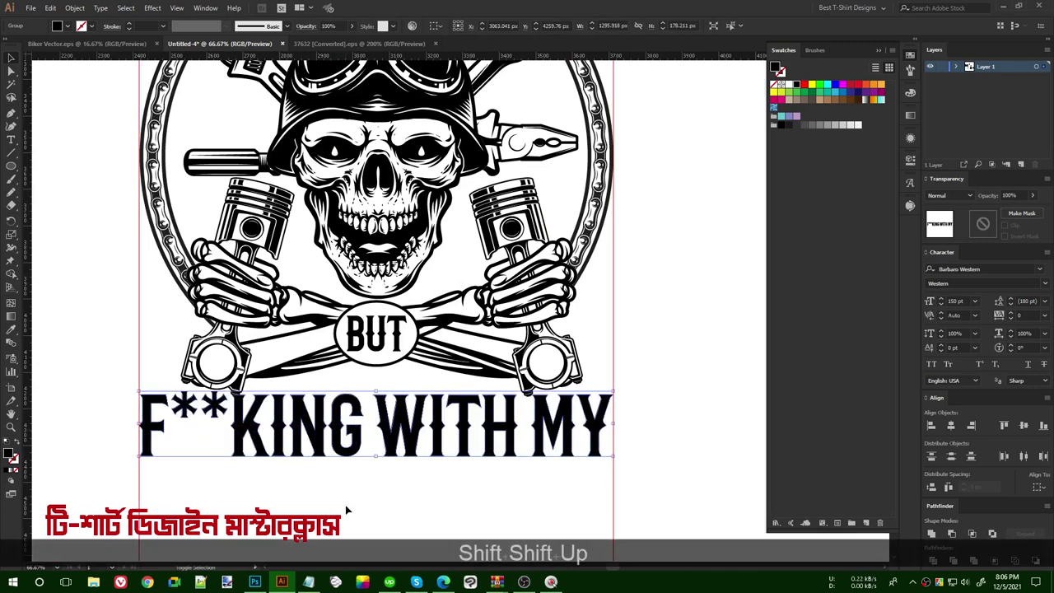
scroll(404, 480, down, 2)
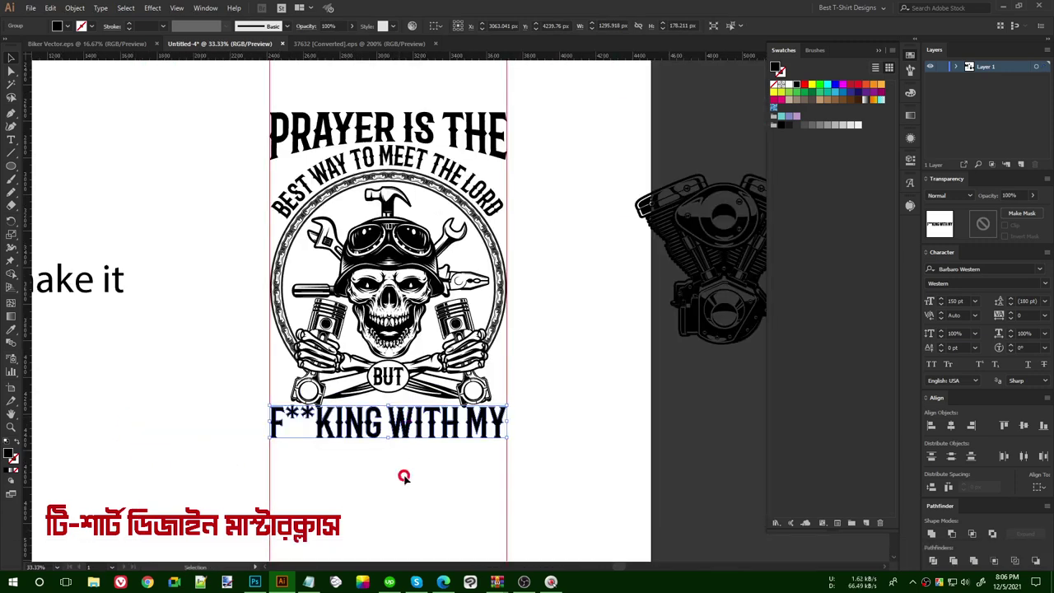
click(443, 477)
Add "faster" to the end of the "tools will make it" text line.
scroll(449, 466, down, 1)
scroll(296, 349, down, 2)
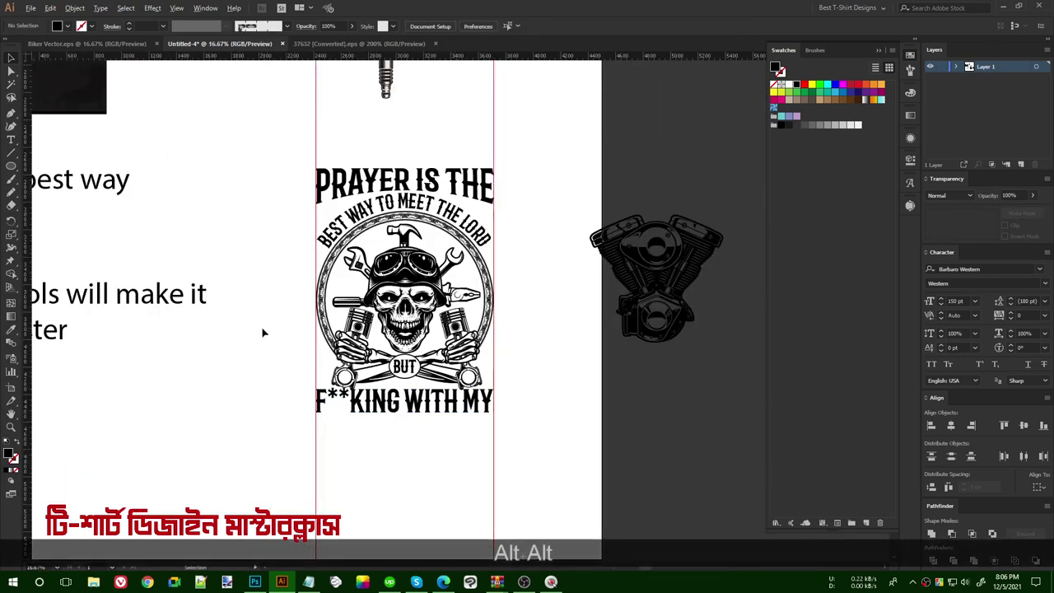
scroll(264, 332, down, 1)
key(space)
drag(236, 367, 260, 372)
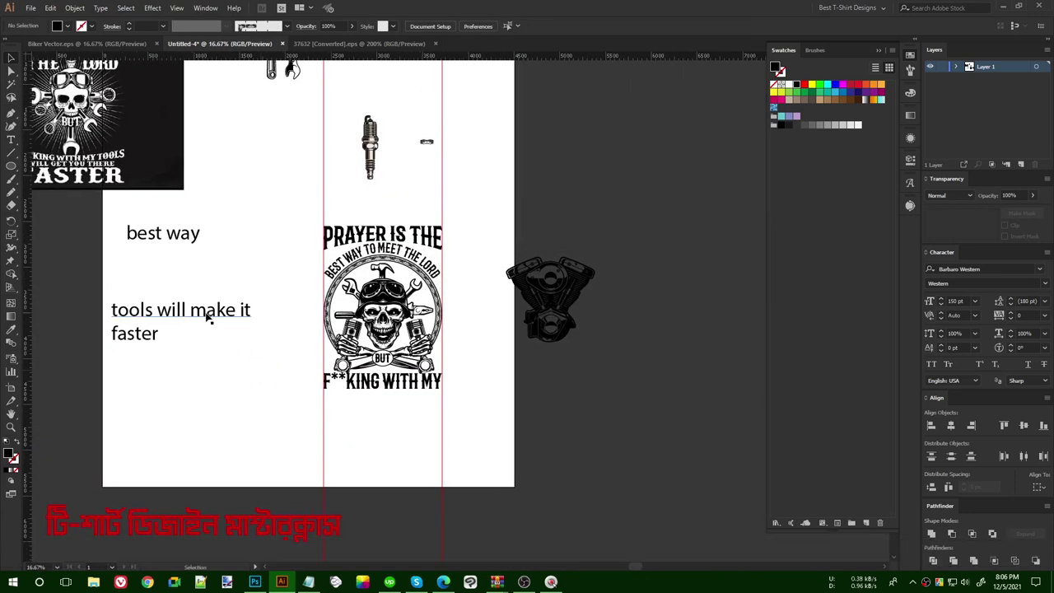
double_click(188, 309)
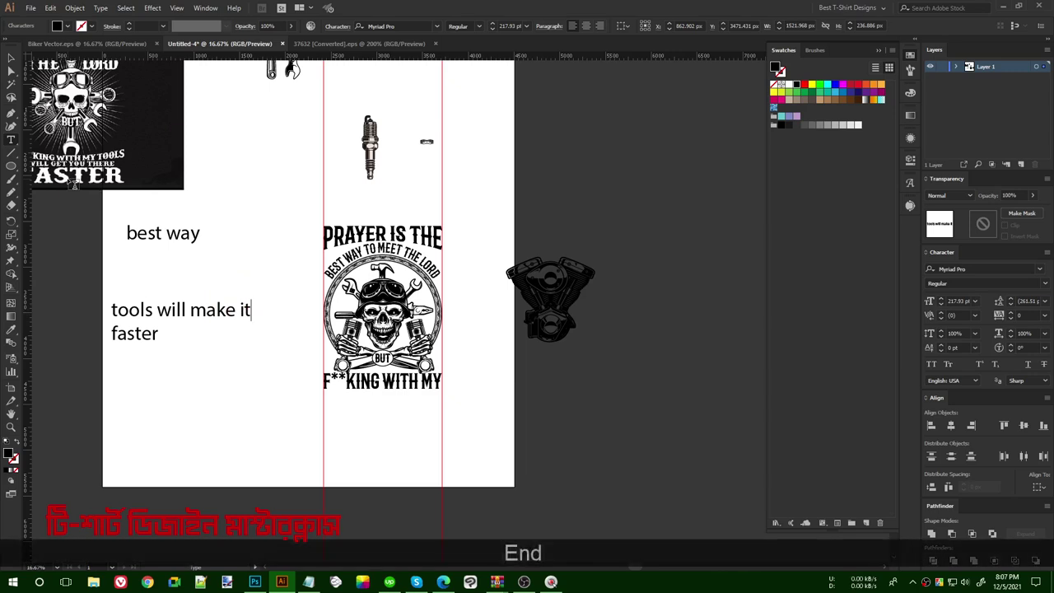
text(faster)
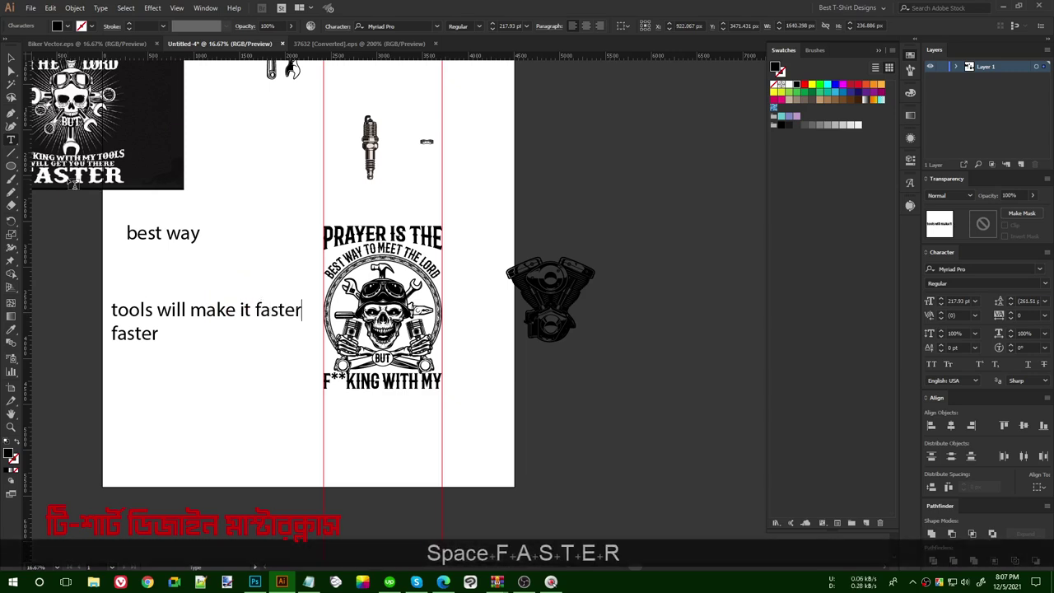
click(12, 60)
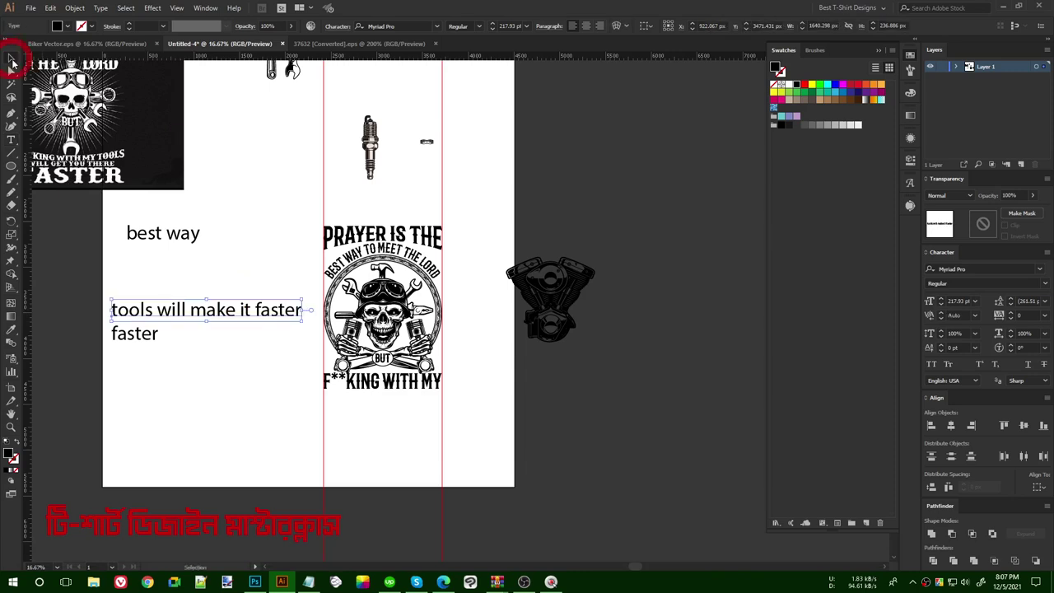
Match the "tools will make it faster" line to the slogan's 150 pt Barbaro Western style and place it under "F**KING WITH MY".
alt+scroll(260, 318, up, 1)
key(i)
click(485, 225)
key(v)
drag(121, 315, 526, 445)
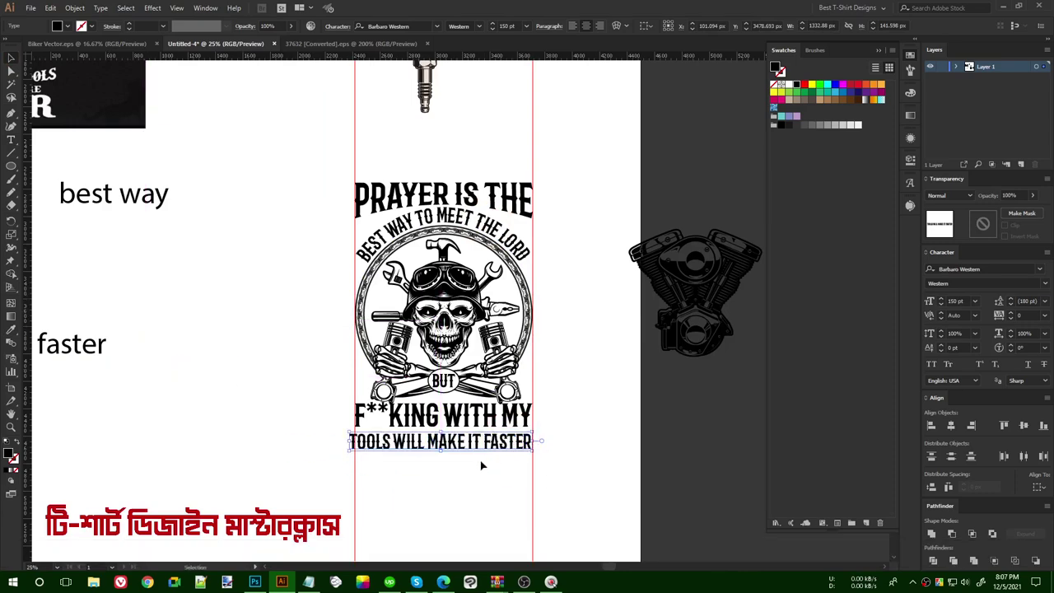
Outline "TOOLS WILL MAKE IT FASTER", scale it to about 1296 px wide between the guides, and nudge it up under the line above.
alt+scroll(486, 463, up, 2)
right_click(511, 416)
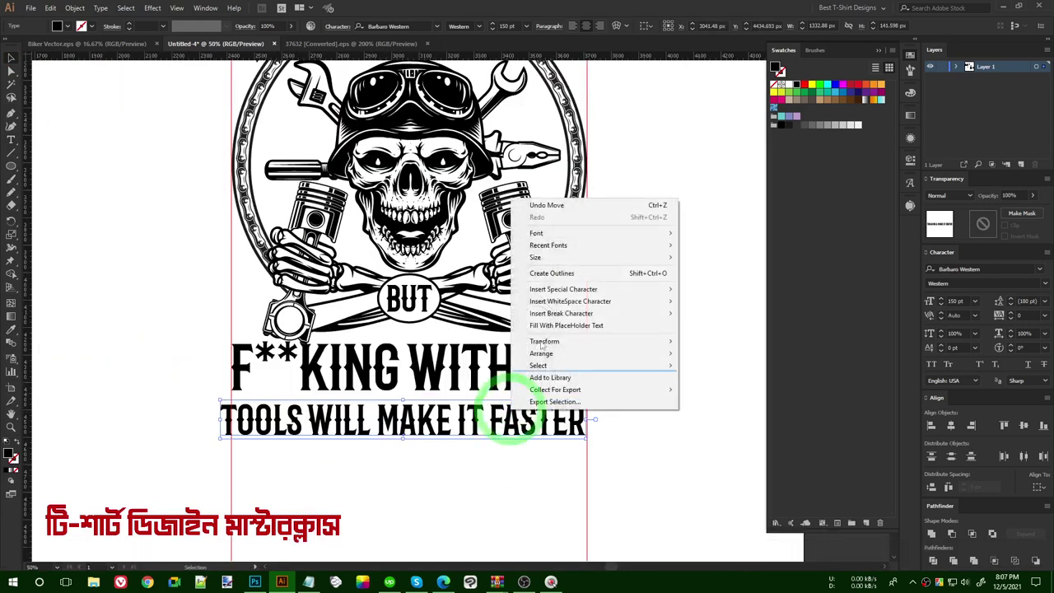
click(553, 275)
drag(585, 421, 612, 398)
alt+scroll(565, 429, up, 2)
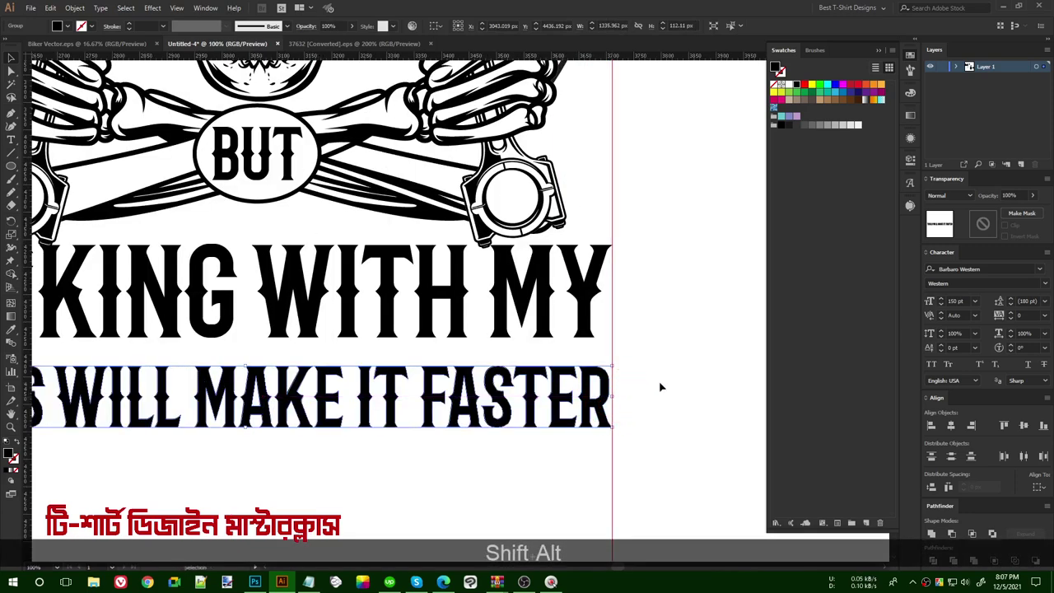
alt+scroll(662, 387, down, 1)
alt+scroll(126, 409, up, 2)
drag(157, 376, 189, 374)
alt+scroll(137, 356, down, 2)
key(shift+Up)
key(shift+Up)
alt+scroll(405, 423, down, 1)
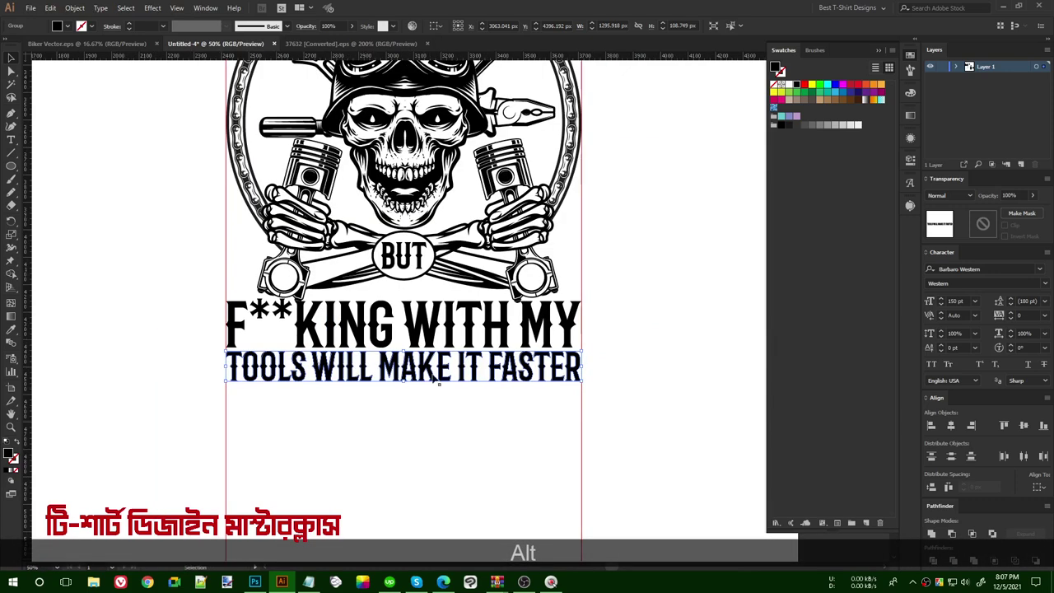
Nudge the "F**KING WITH MY" line up slightly toward the crossed bones and deselect it.
click(433, 330)
key(Up)
key(Up)
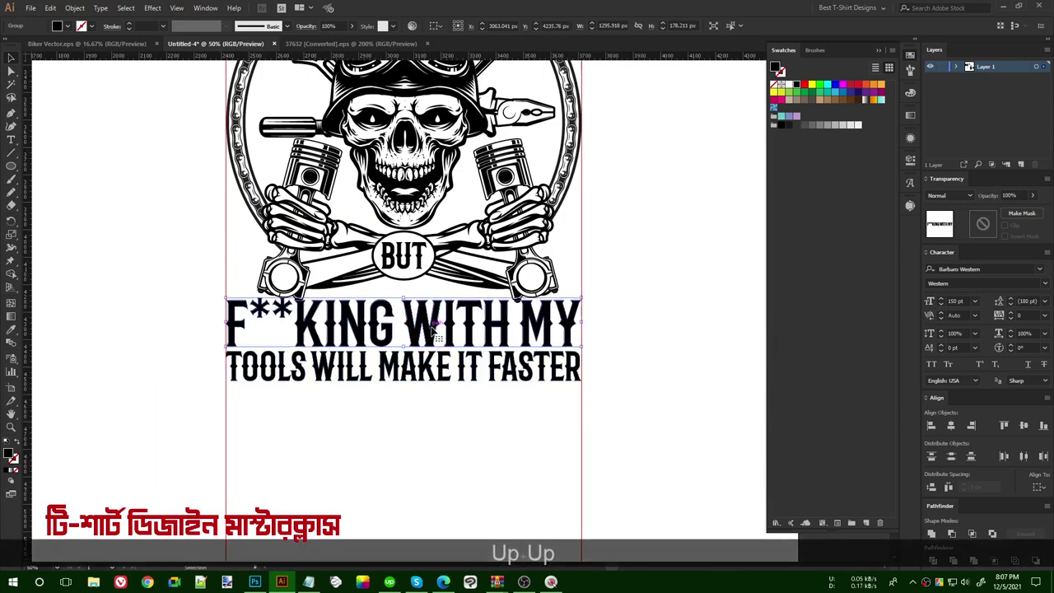
alt+scroll(479, 446, down, 1)
click(479, 445)
scroll(465, 465, up, 1)
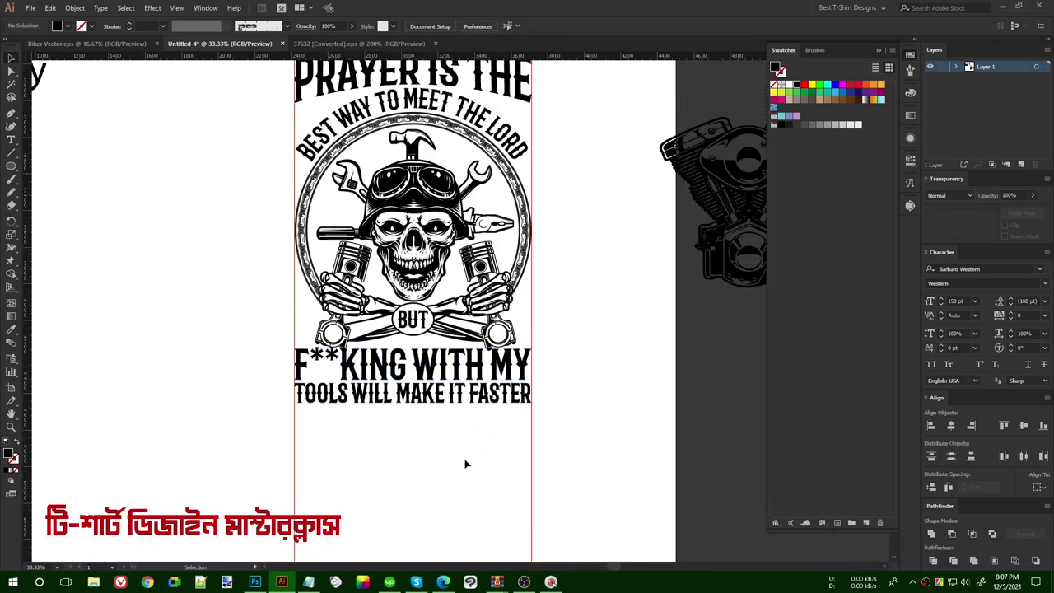
alt+scroll(576, 389, down, 1)
scroll(574, 372, up, 1)
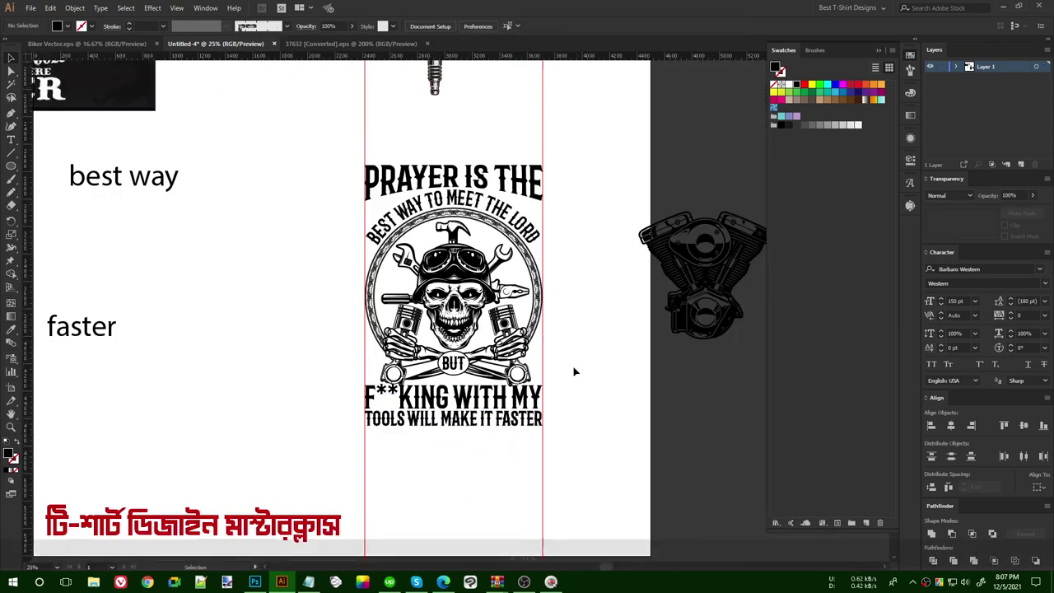
alt+scroll(574, 371, up, 1)
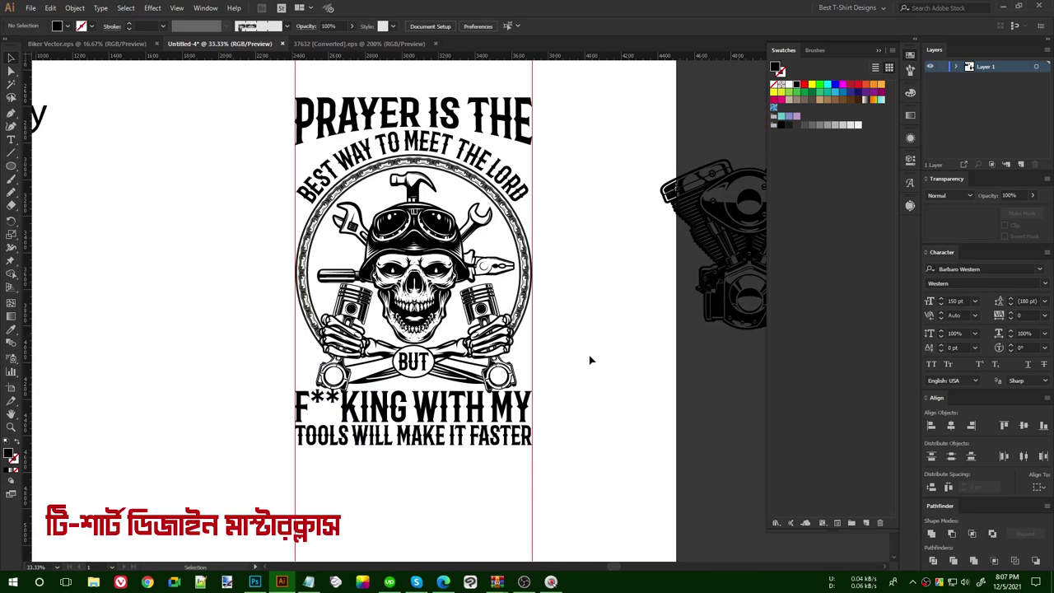
scroll(590, 360, up, 1)
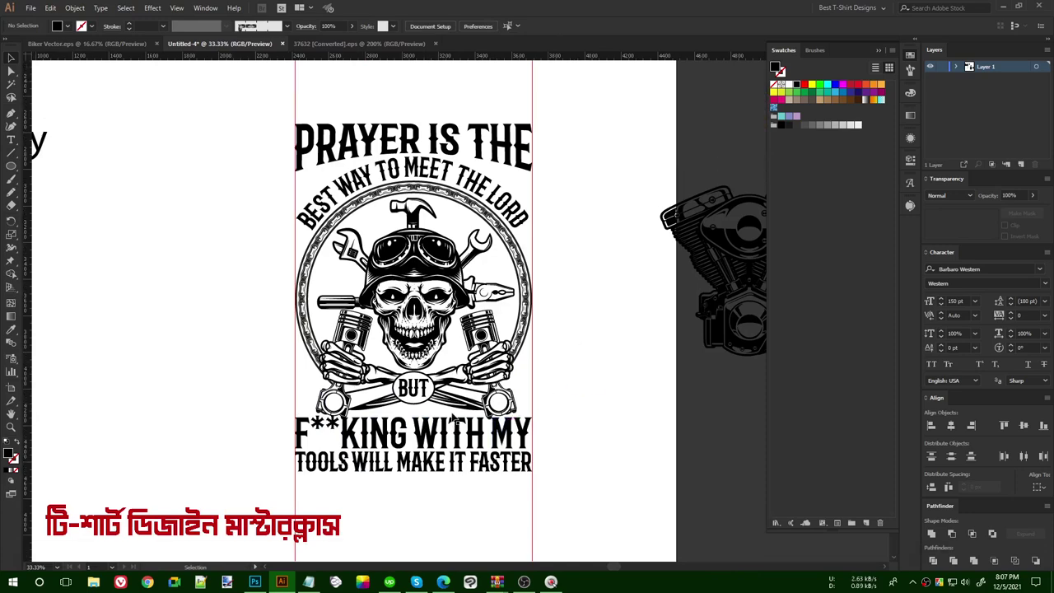
Nudge the "F**KING WITH MY" line up and apply an Arc Upper warp with a negative horizontal bend and 0% distortion.
alt+scroll(389, 458, up, 2)
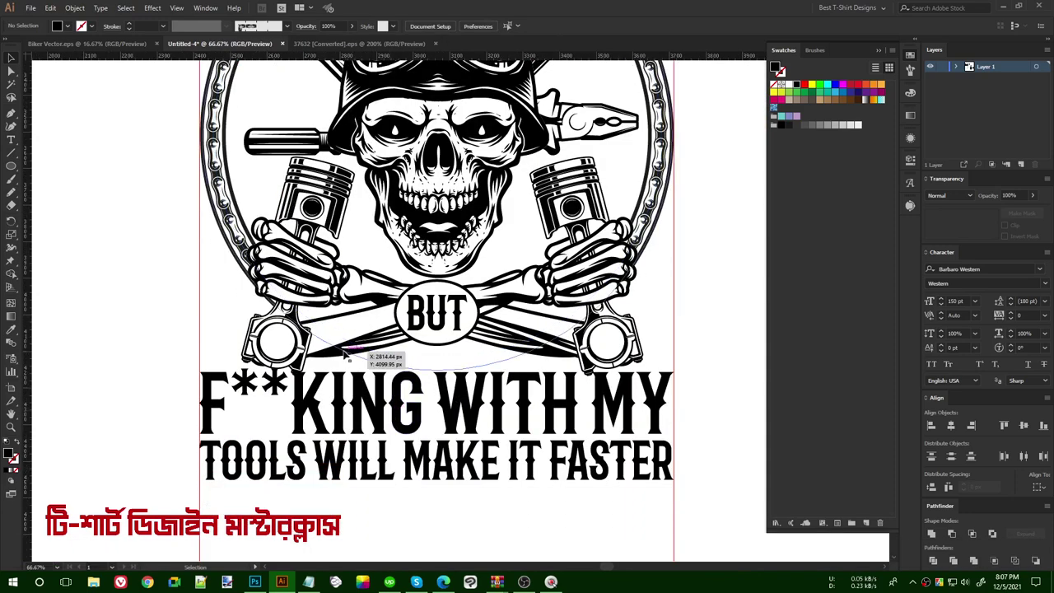
click(396, 392)
key(shift+Up)
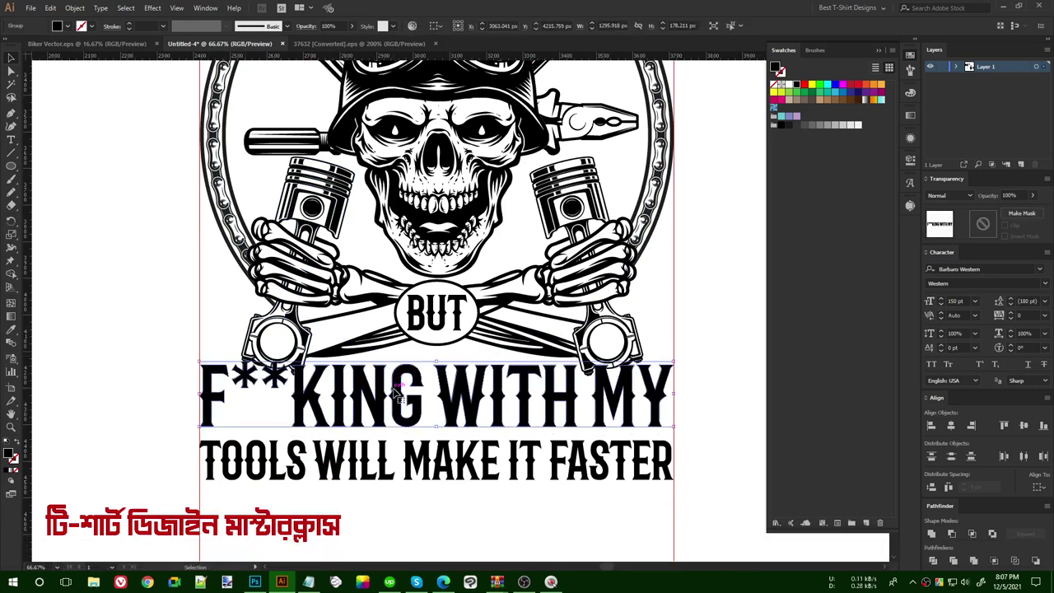
click(159, 10)
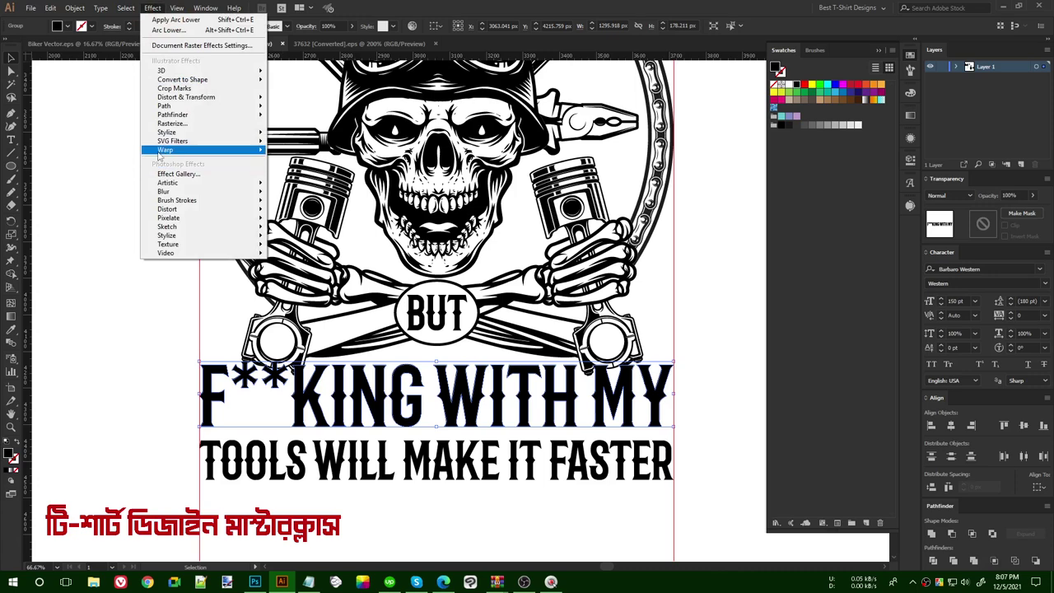
mouse_move(214, 150)
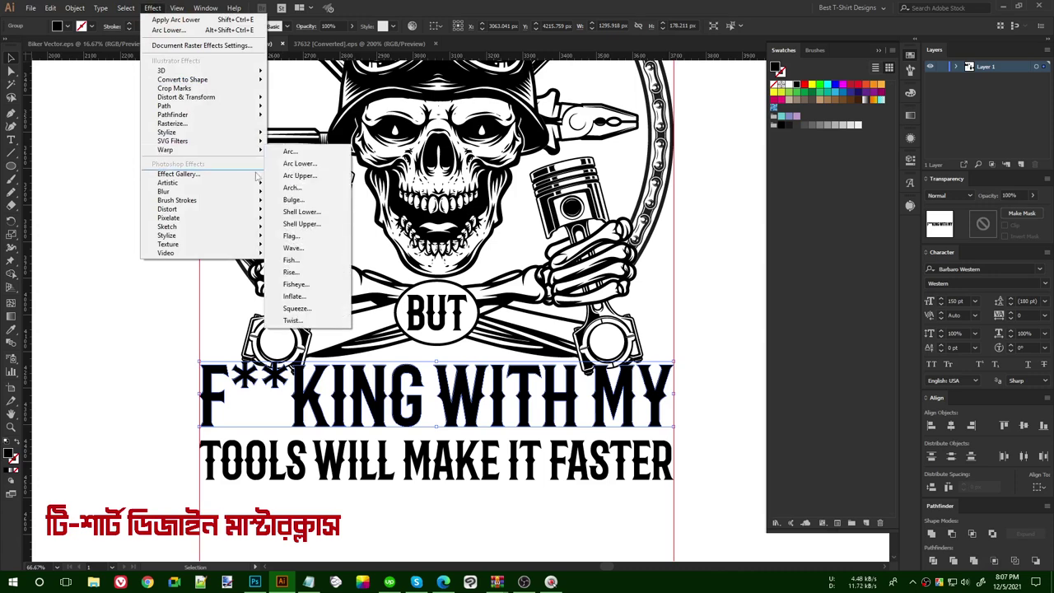
click(319, 177)
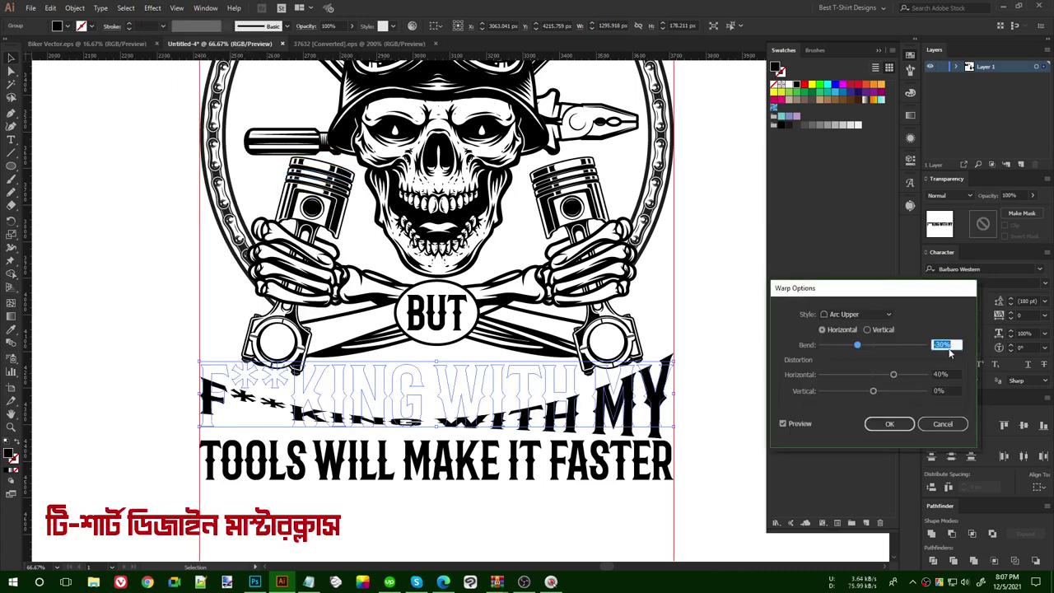
text(0)
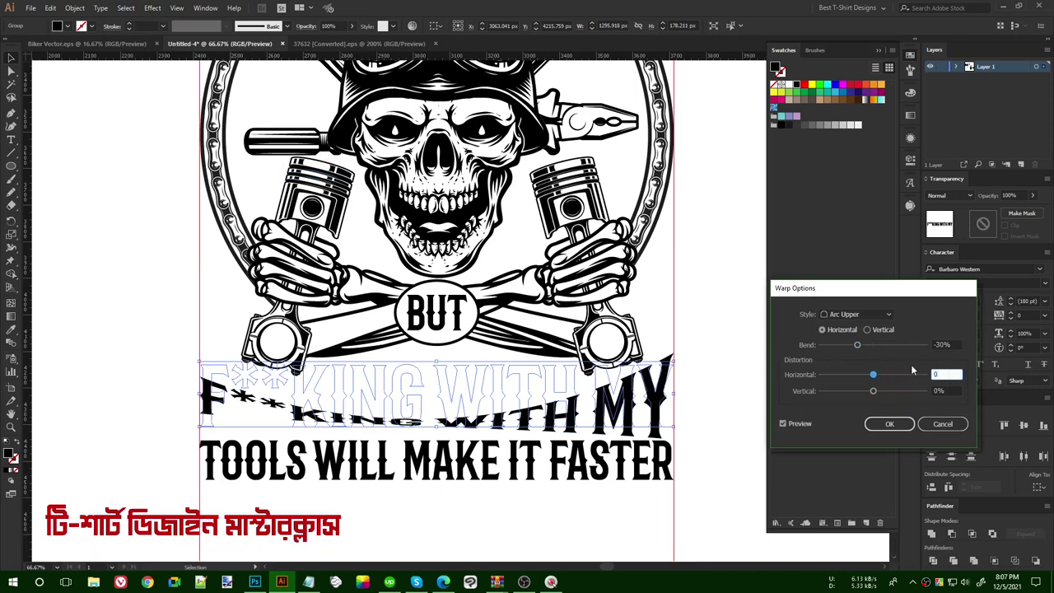
scroll(942, 345, up, 1)
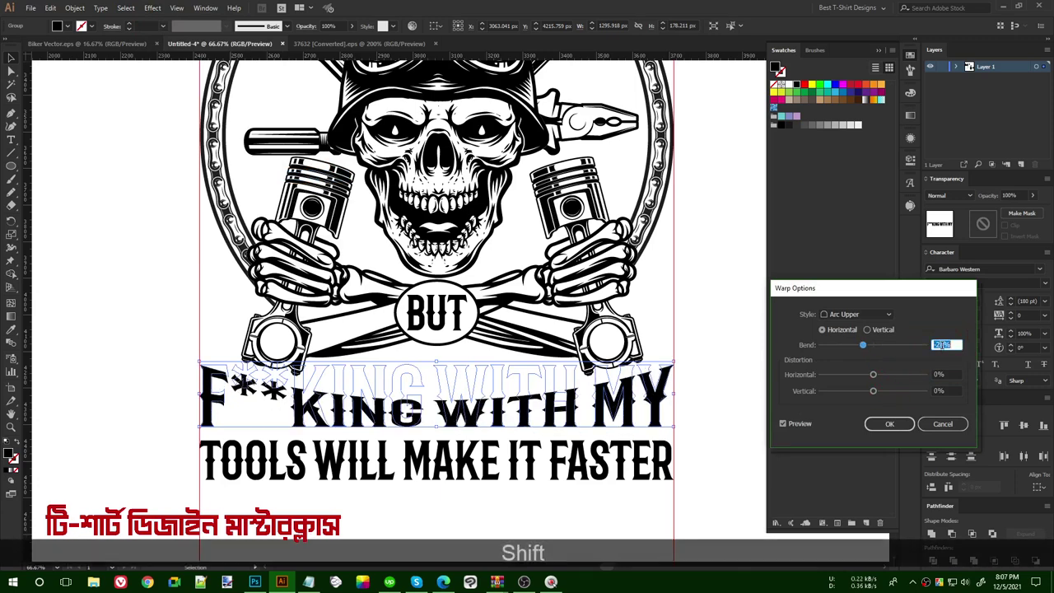
key(shift+Up)
key(shift+Down)
click(890, 424)
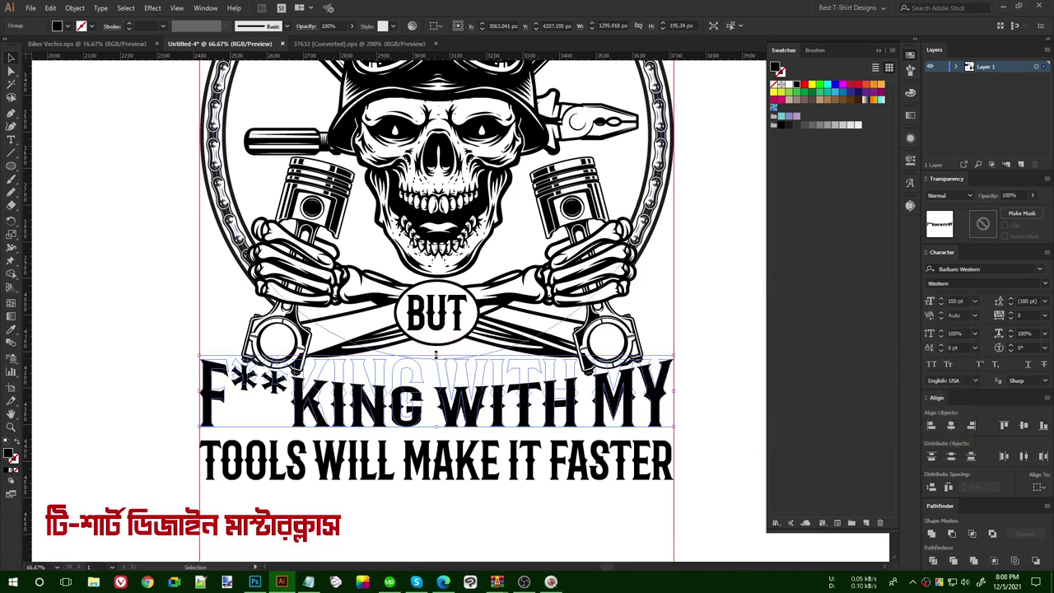
Nudge the warped "F**KING WITH MY" line down to just above the last slogan line, expand its appearance and deselect it.
key(shift+Down)
key(Up)
key(Up)
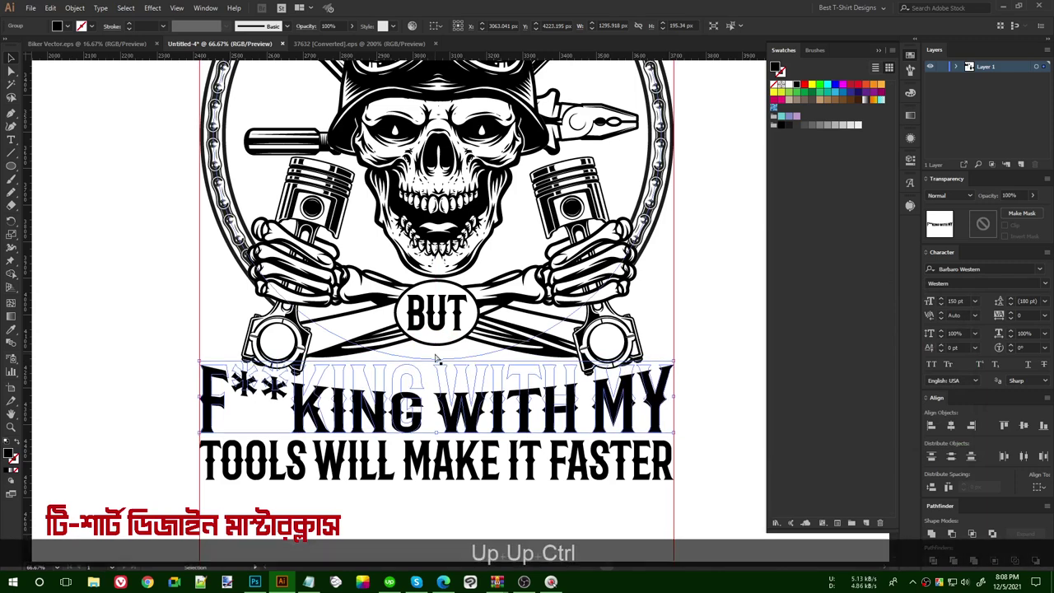
key(ctrl+2)
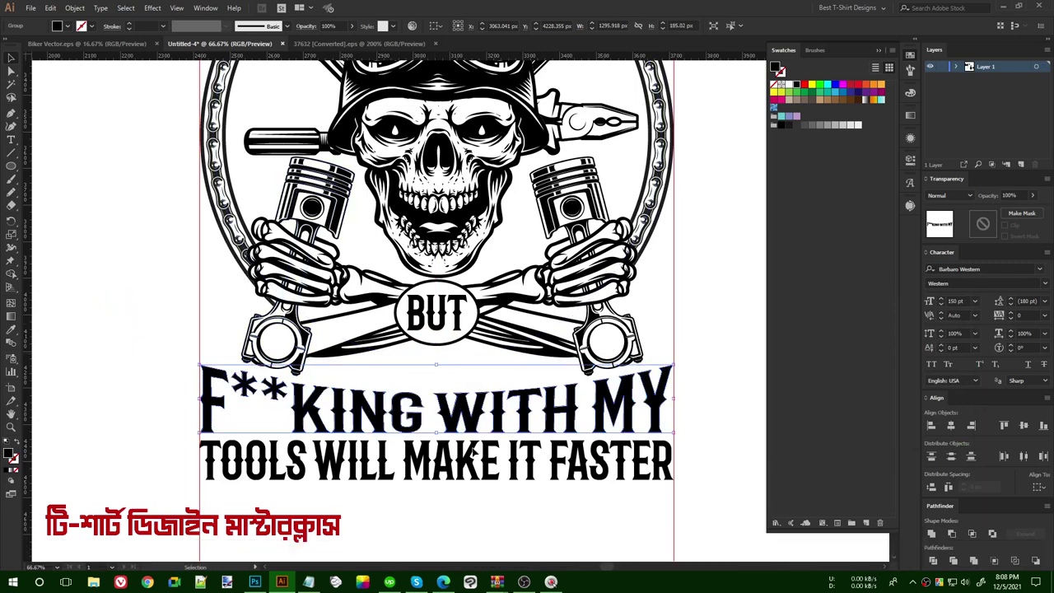
click(111, 327)
Move the "BUT" badge down over the bones and enlarge it to about 299 px wide and 230 px high.
scroll(673, 435, down, 1)
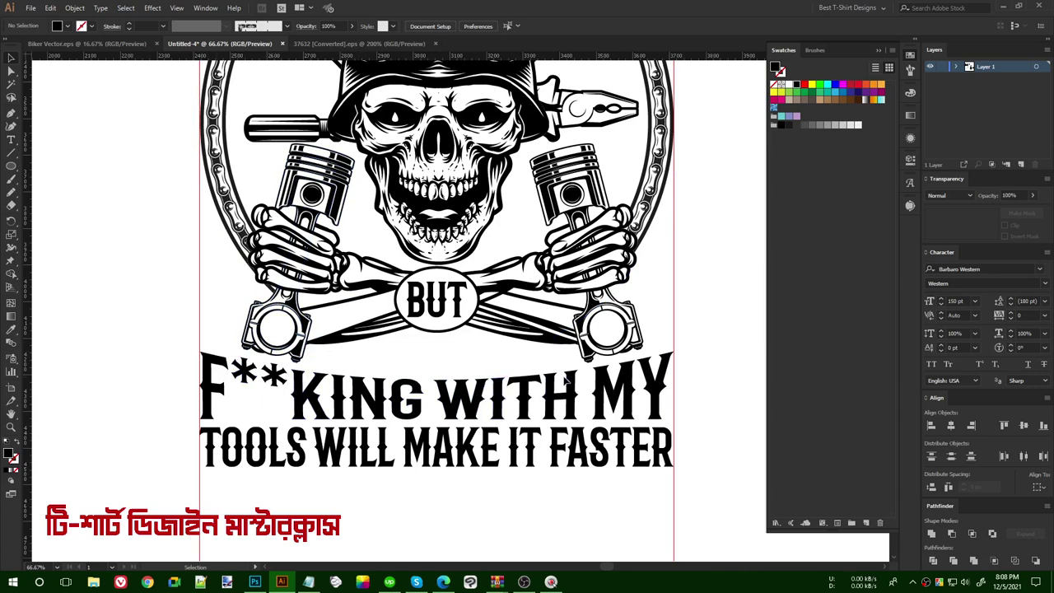
click(434, 332)
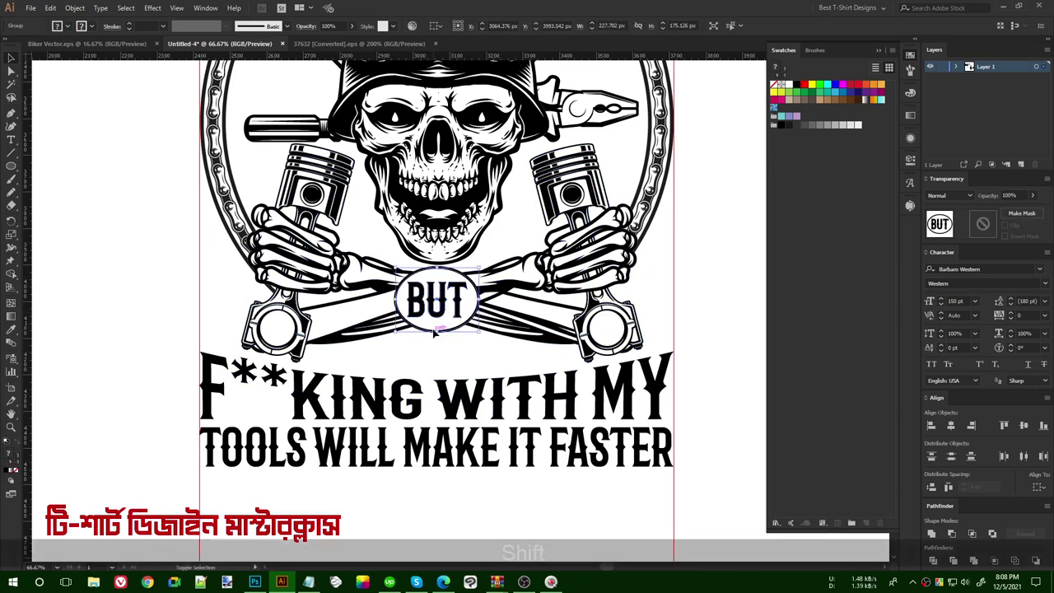
key(shift+Down)
key(shift+Down)
key(shift+Down)
key(shift+Down)
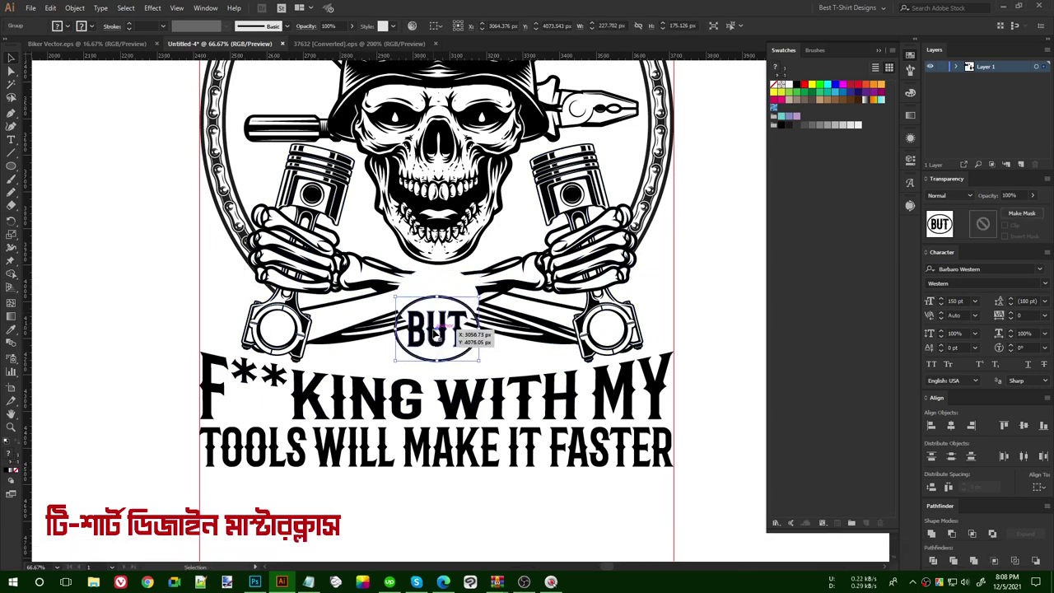
drag(437, 360, 437, 374)
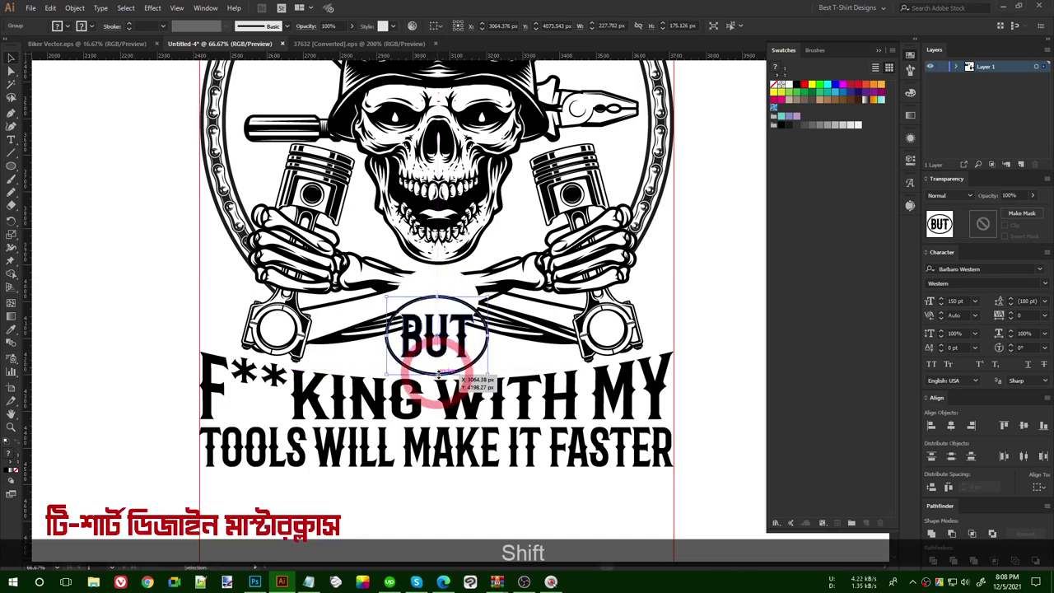
key(shift+Up)
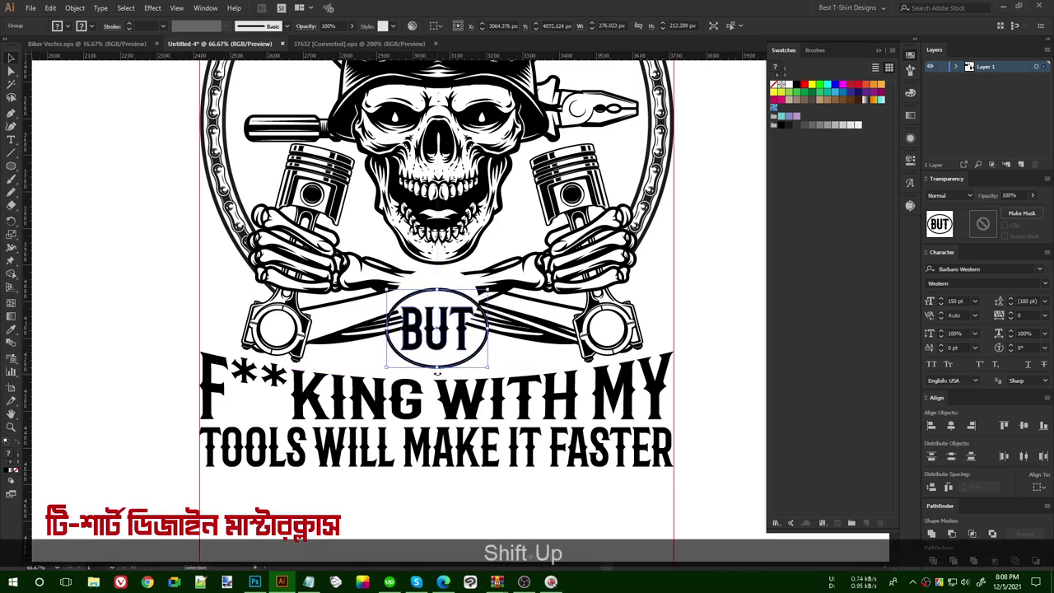
drag(438, 373, 484, 367)
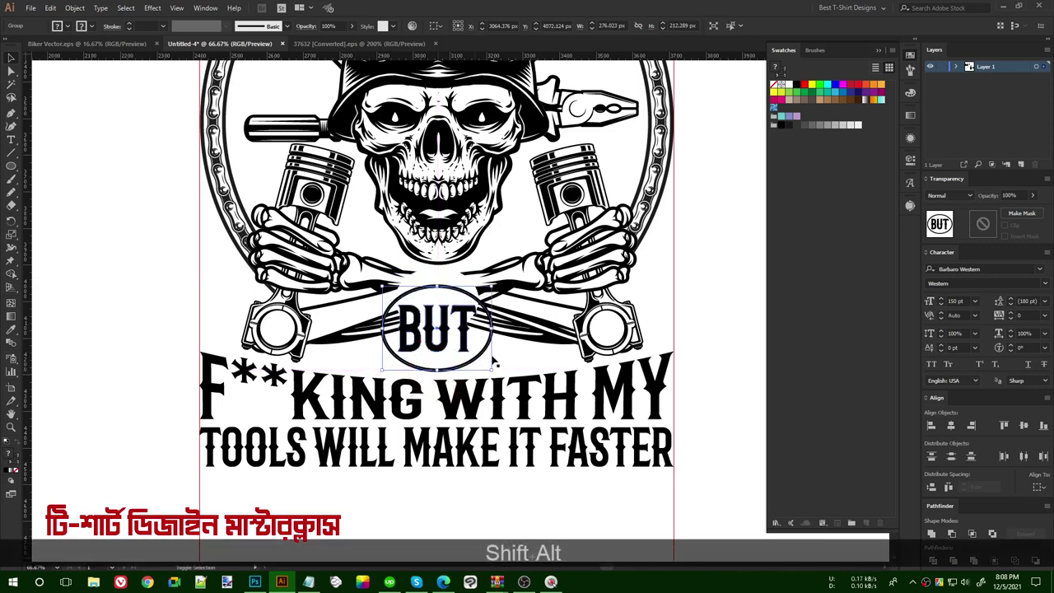
click(492, 355)
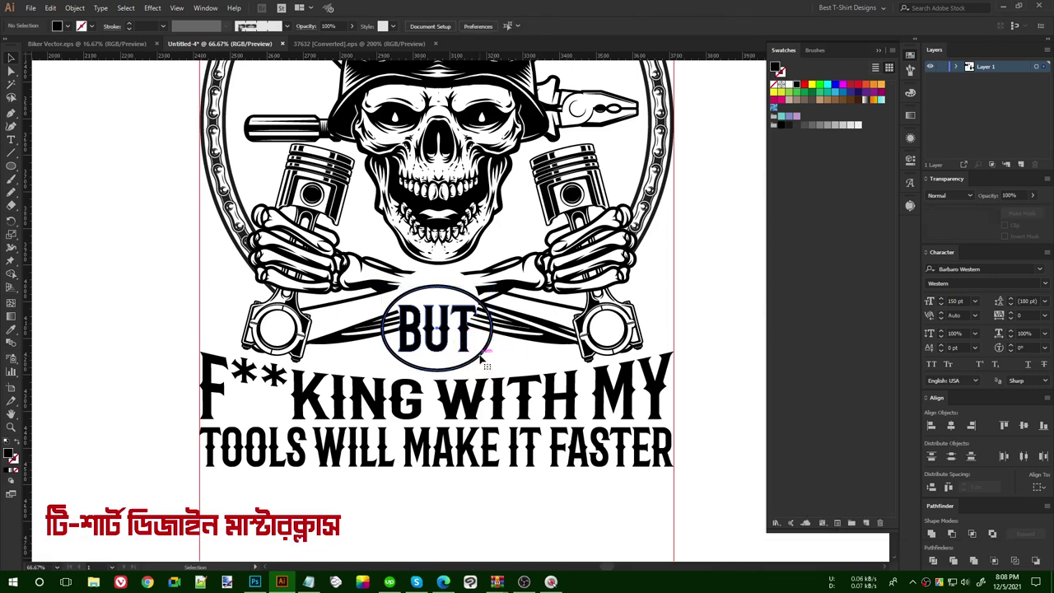
Isolate the "BUT" badge group, copy its oval outline and leave isolation.
double_click(482, 356)
key(ctrl+c)
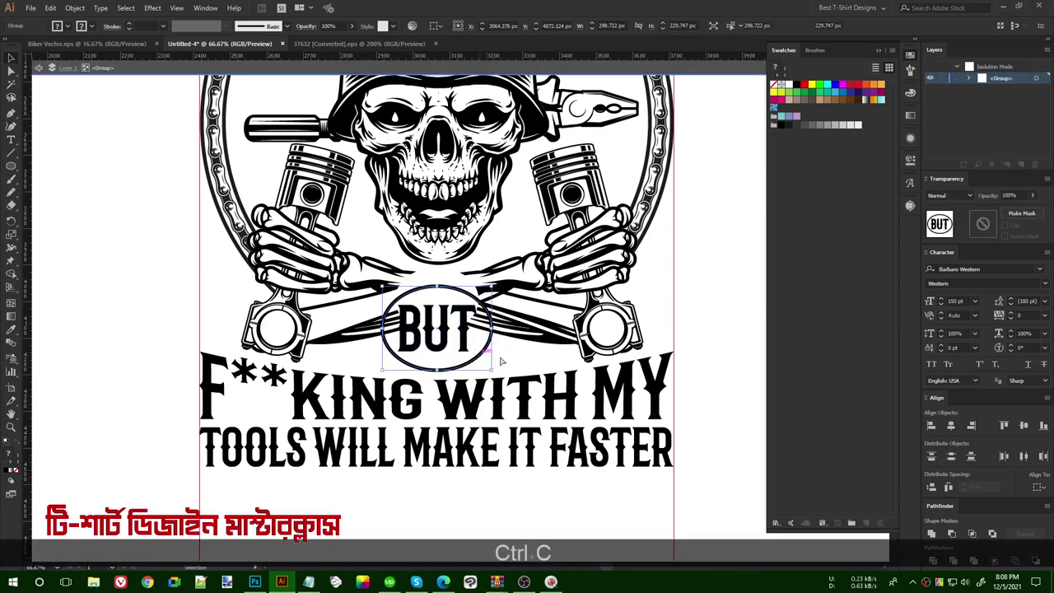
double_click(515, 332)
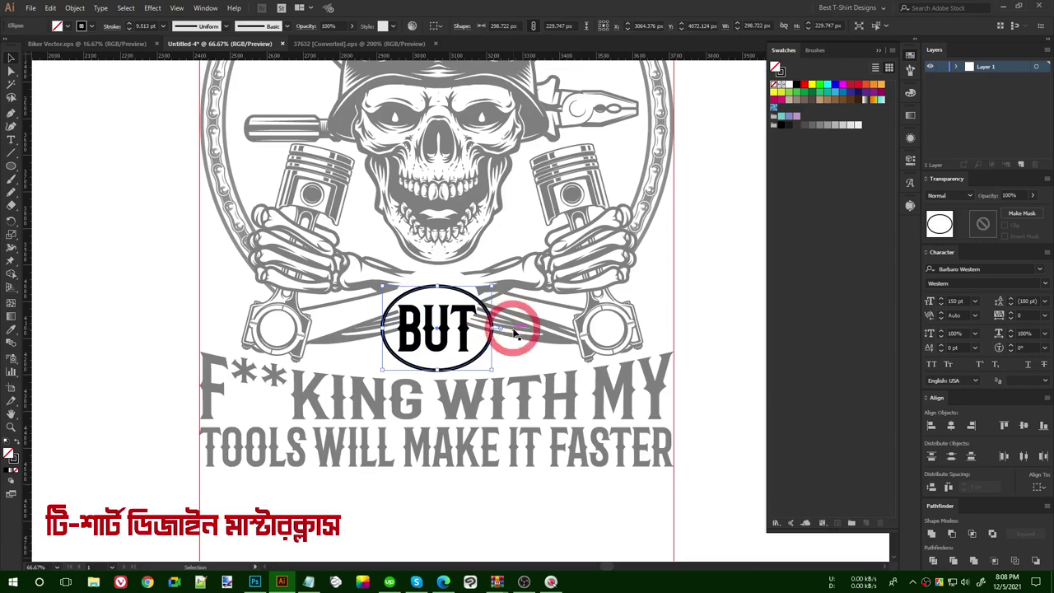
double_click(536, 337)
double_click(691, 317)
Replace the old oval in the skull artwork's opacity mask with the copied oval, filled black, and return to the artwork.
click(520, 336)
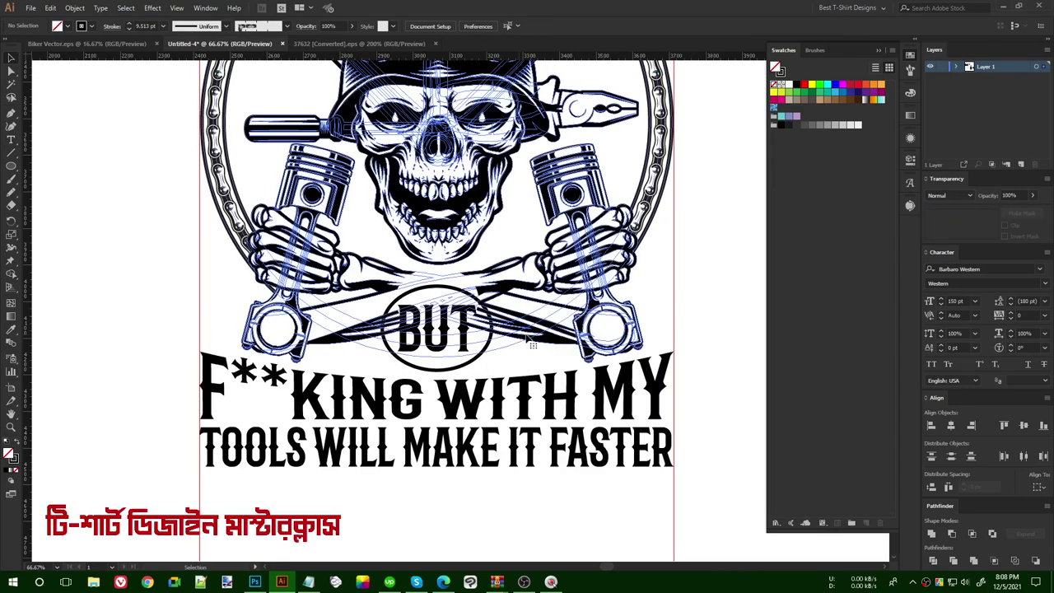
click(984, 224)
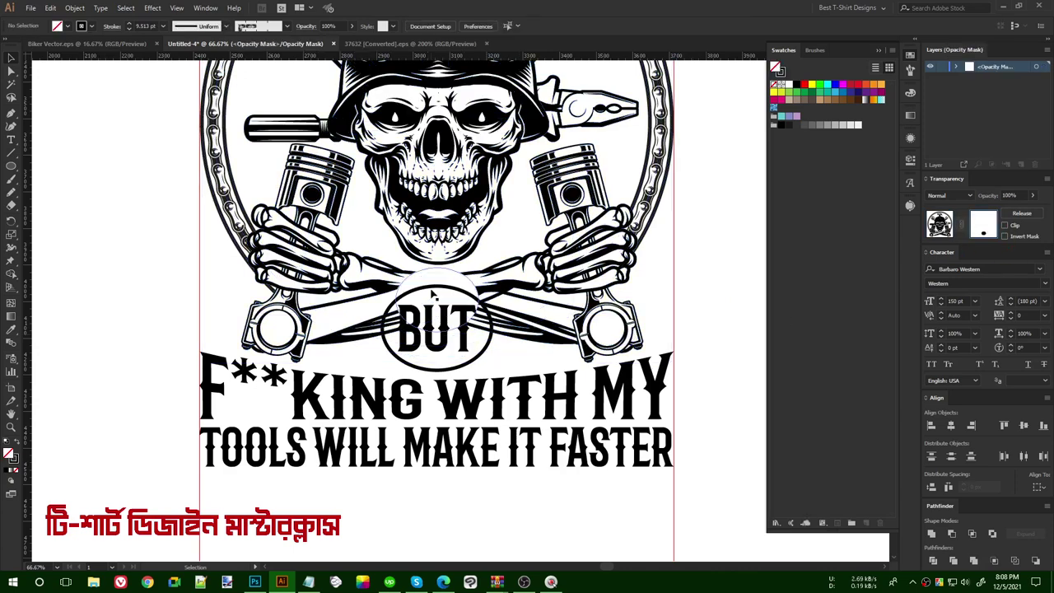
key(Delete)
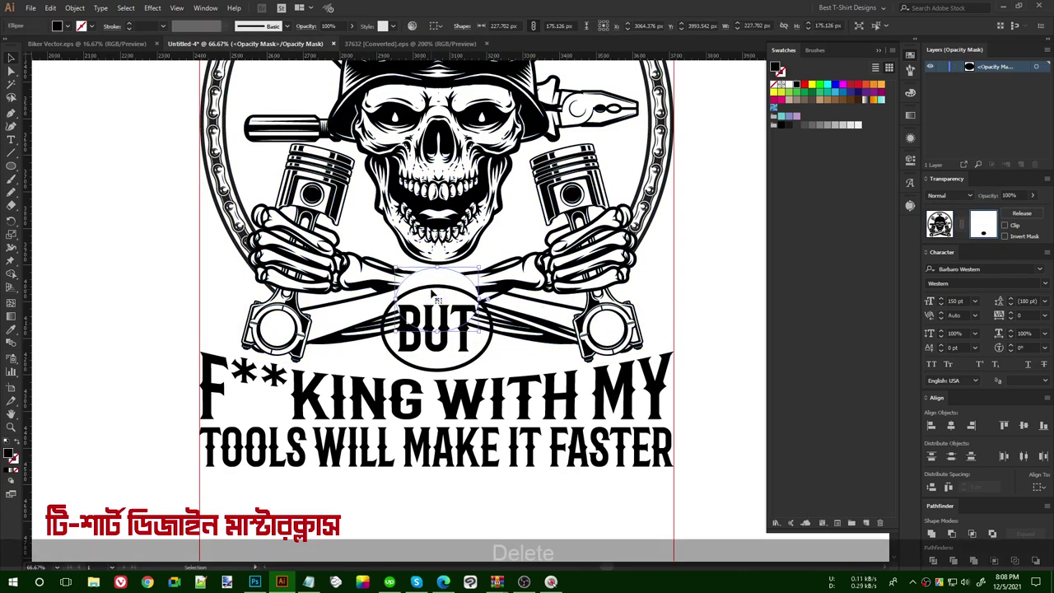
key(ctrl+f)
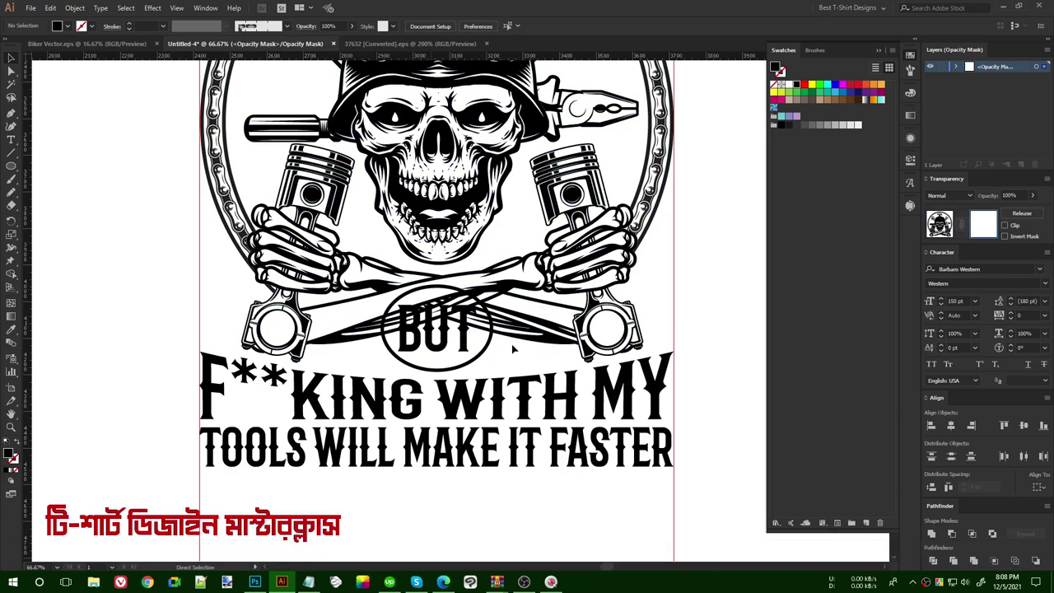
key(shift+x)
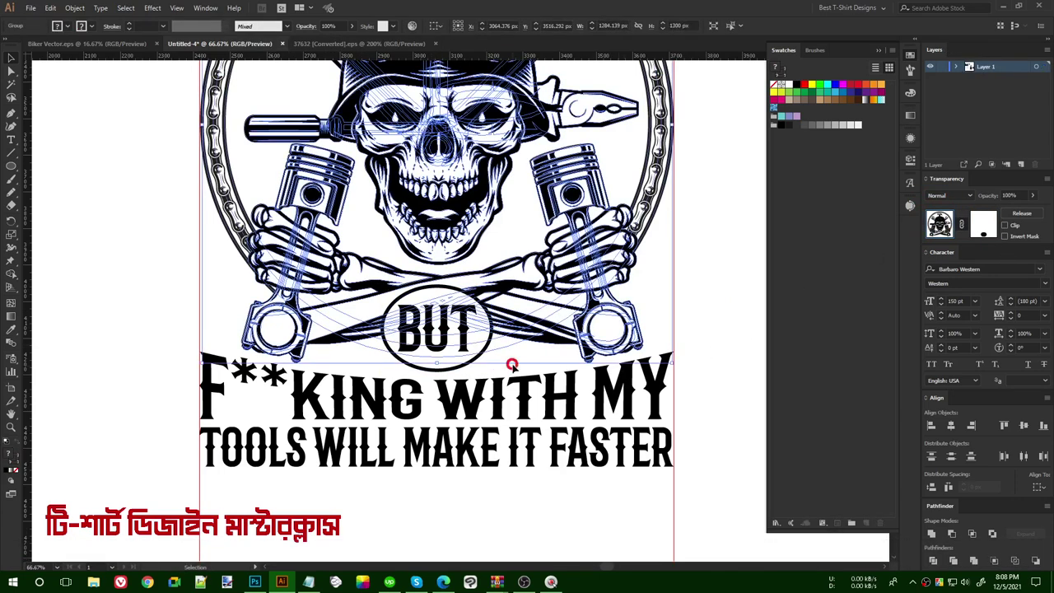
click(514, 369)
scroll(445, 398, down, 2)
click(481, 478)
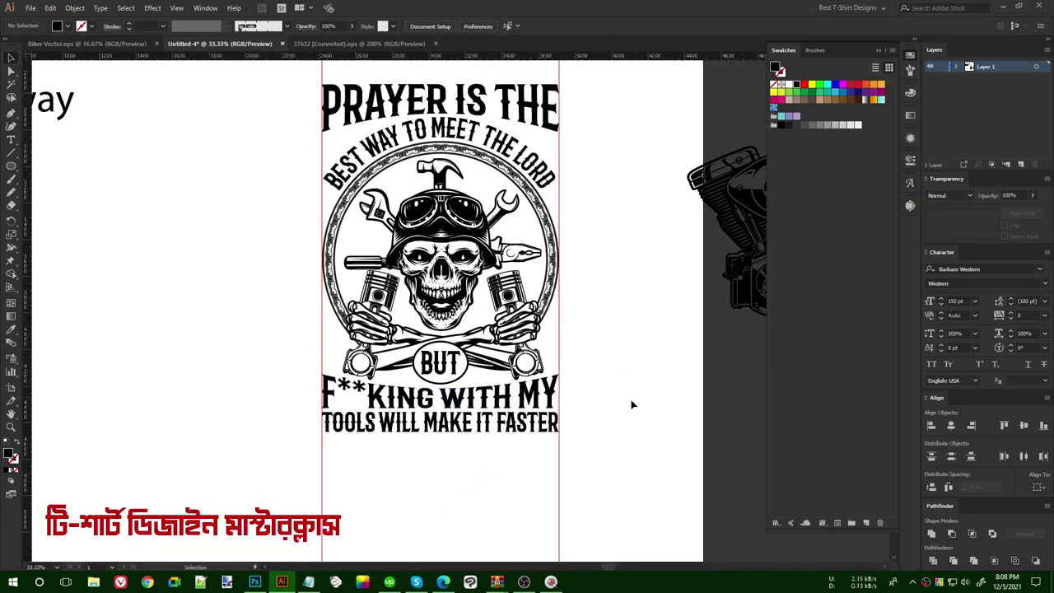
Draw a black jagged spike about 264 px wide and 52 px high with the Pen tool, right of the "BUT" badge under the bones.
scroll(630, 406, up, 1)
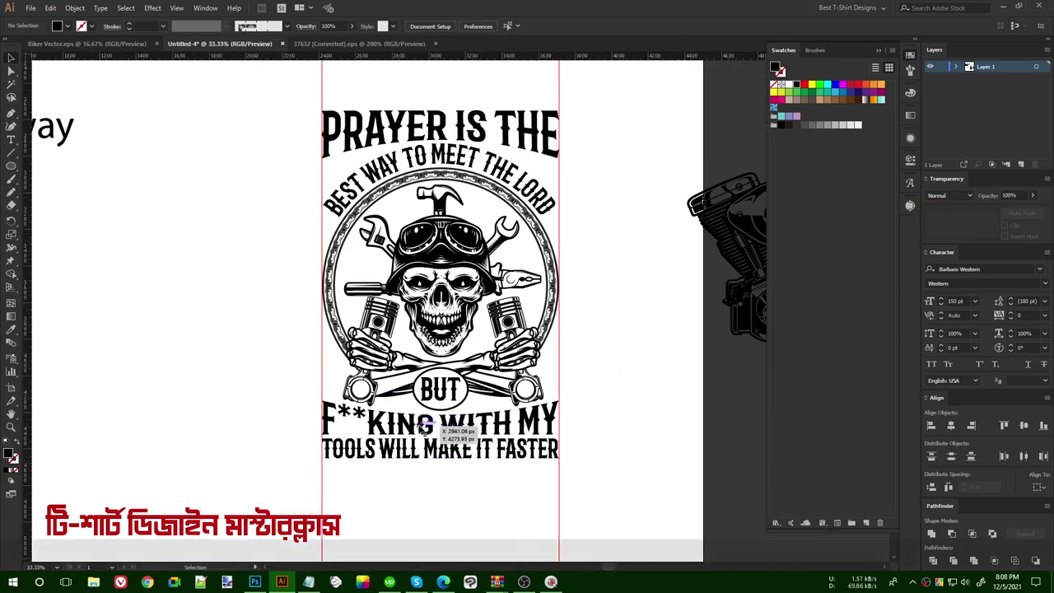
alt+scroll(427, 420, up, 2)
alt+scroll(427, 420, up, 1)
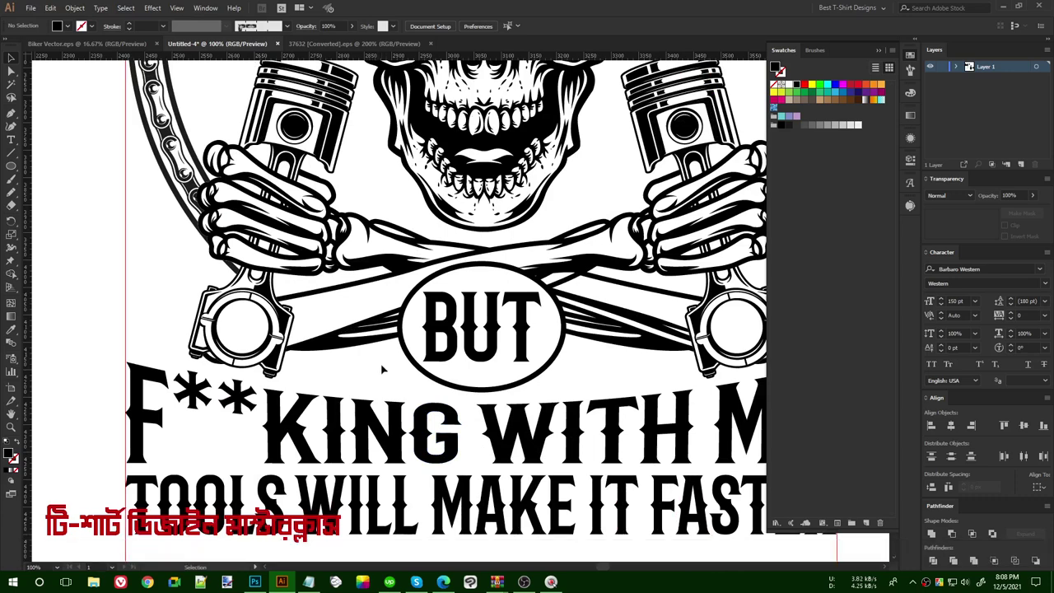
click(542, 384)
click(684, 378)
click(633, 371)
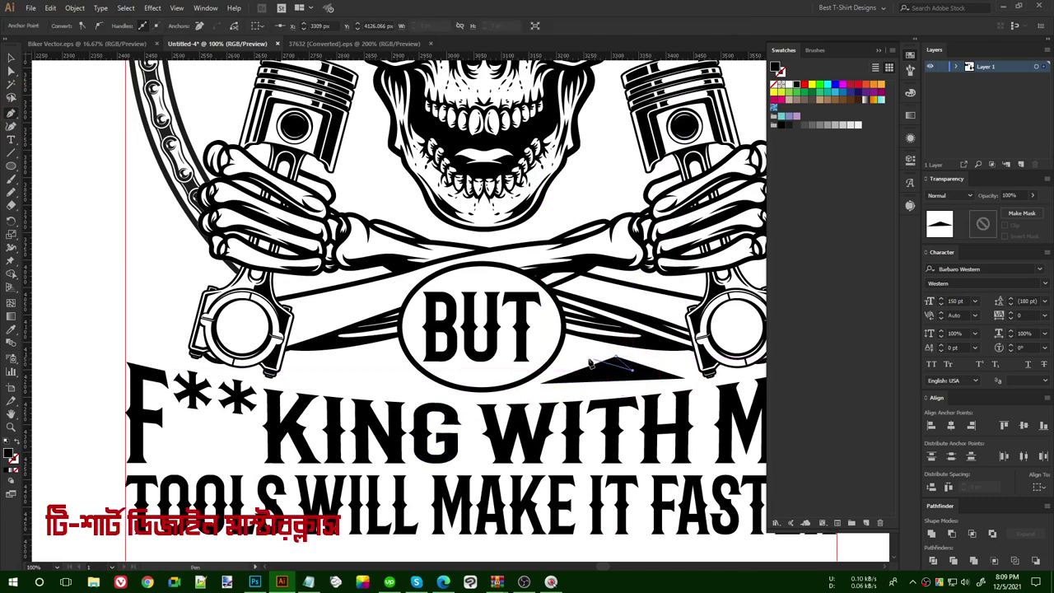
click(576, 355)
click(541, 384)
Duplicate the jagged spike to the left of the "BUT" badge and reflect the copy across the vertical axis.
key(v)
click(610, 378)
drag(621, 375, 353, 370)
key(ctrl+alt+r)
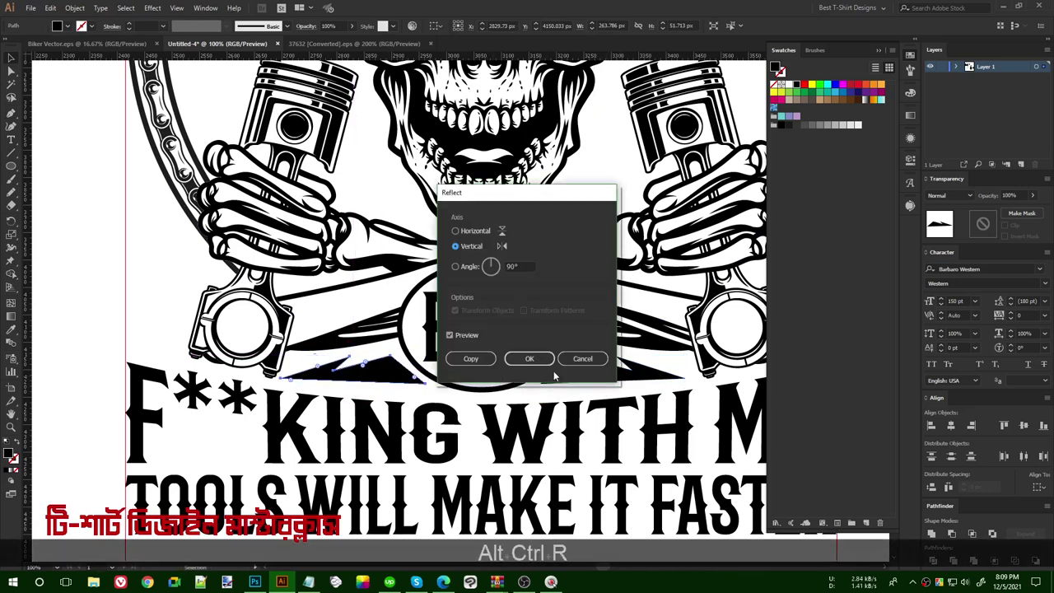
click(531, 358)
Group the two spikes, center them horizontally with the "BUT" badge and deselect everything.
shift+click(619, 374)
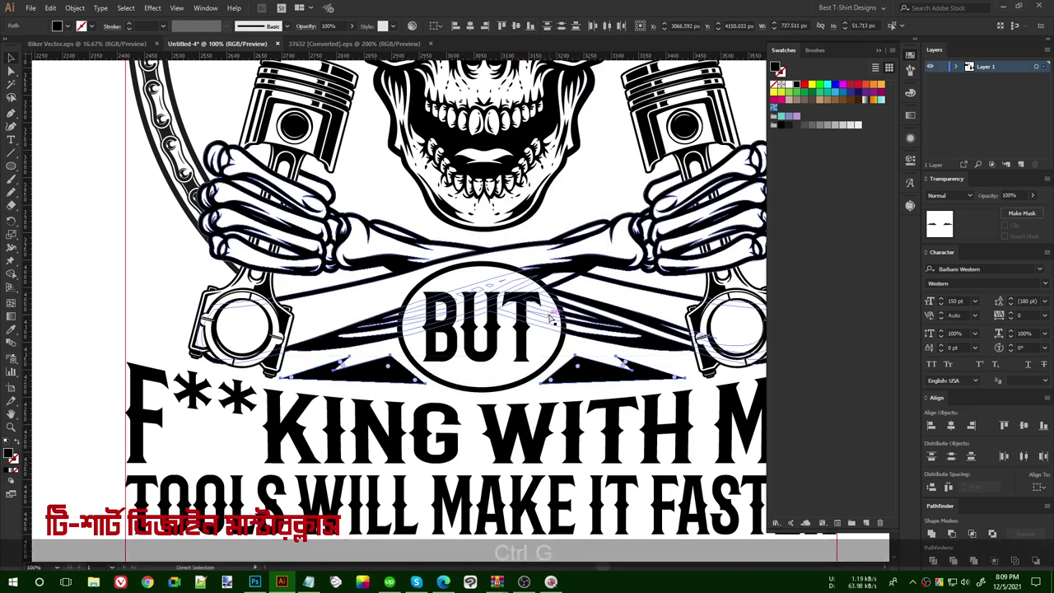
key(ctrl+g)
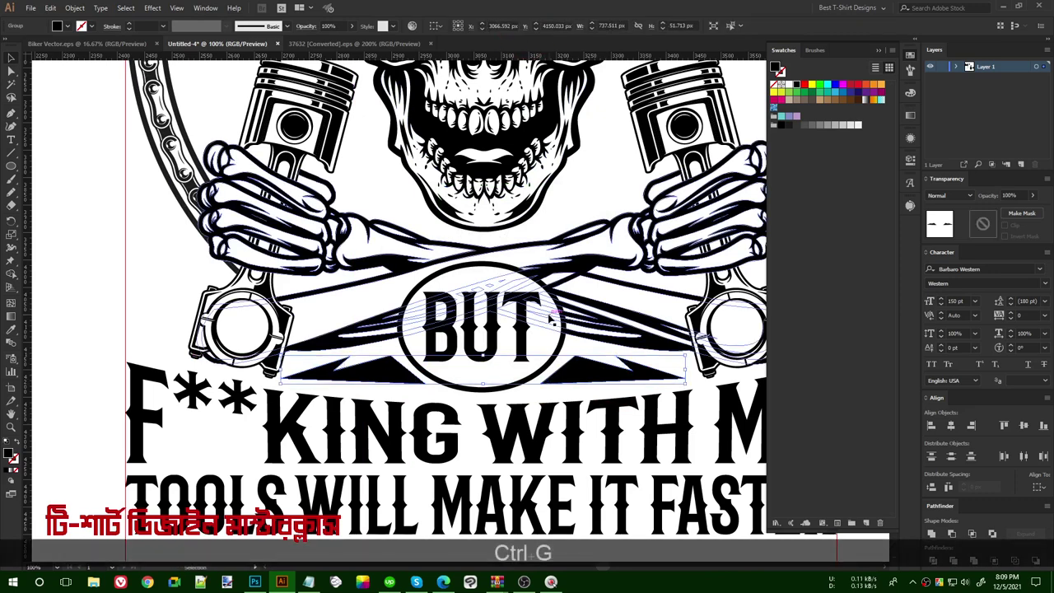
shift+click(526, 334)
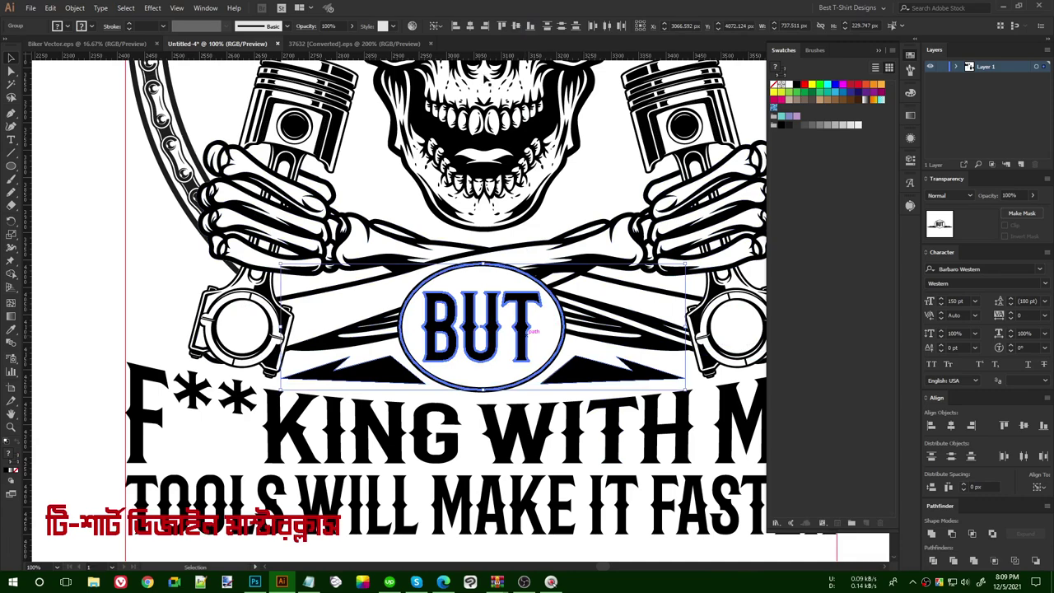
click(470, 26)
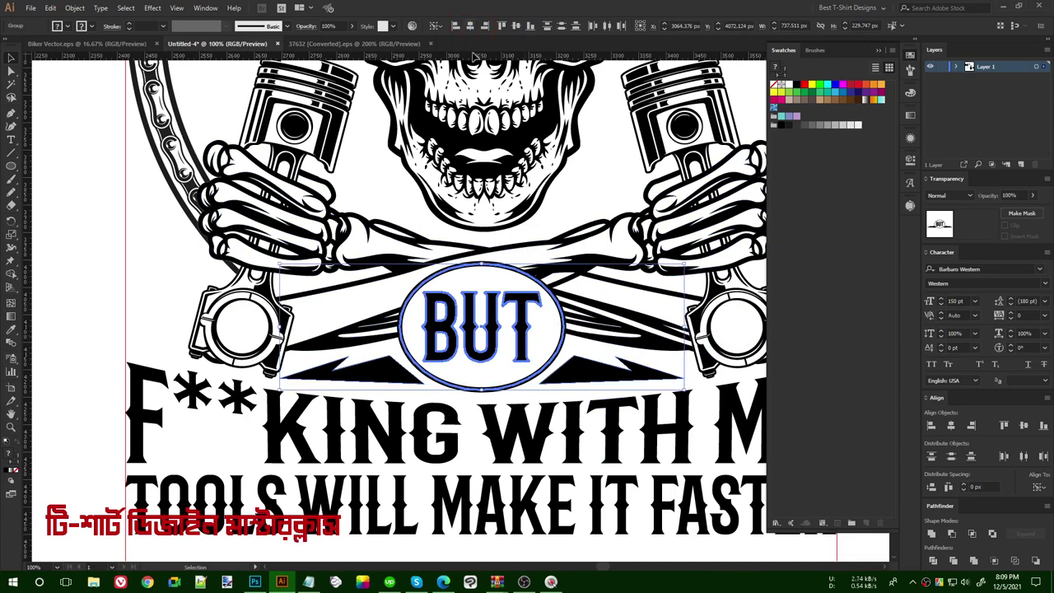
click(600, 357)
Draw a black upright jagged spike about 66 px wide and 361 px high with the Pen tool, beside the right skeletal hand and piston.
scroll(601, 356, down, 2)
scroll(656, 354, up, 2)
scroll(657, 354, up, 2)
scroll(624, 439, up, 1)
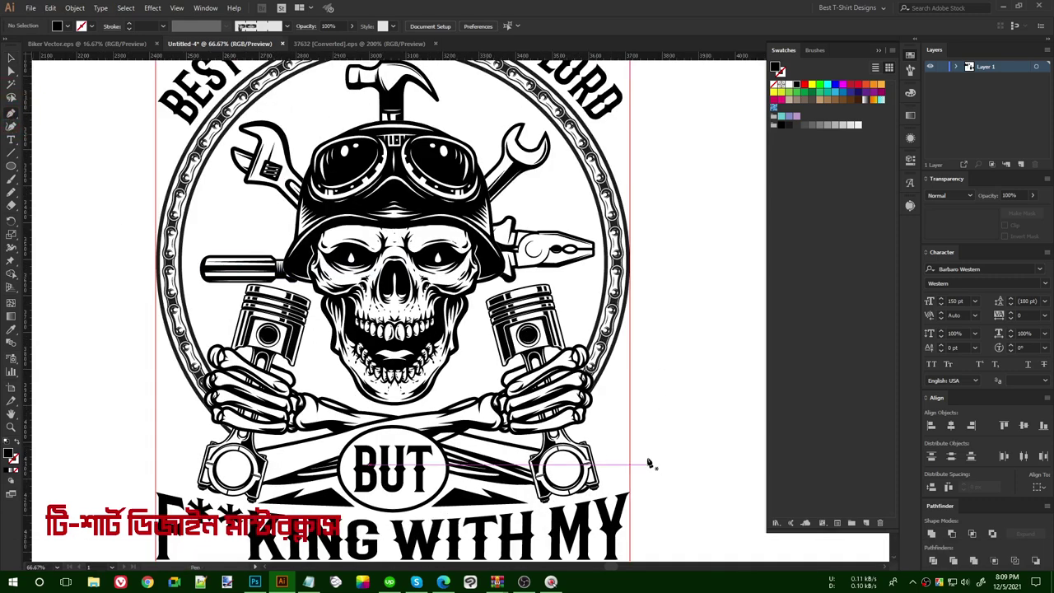
click(621, 347)
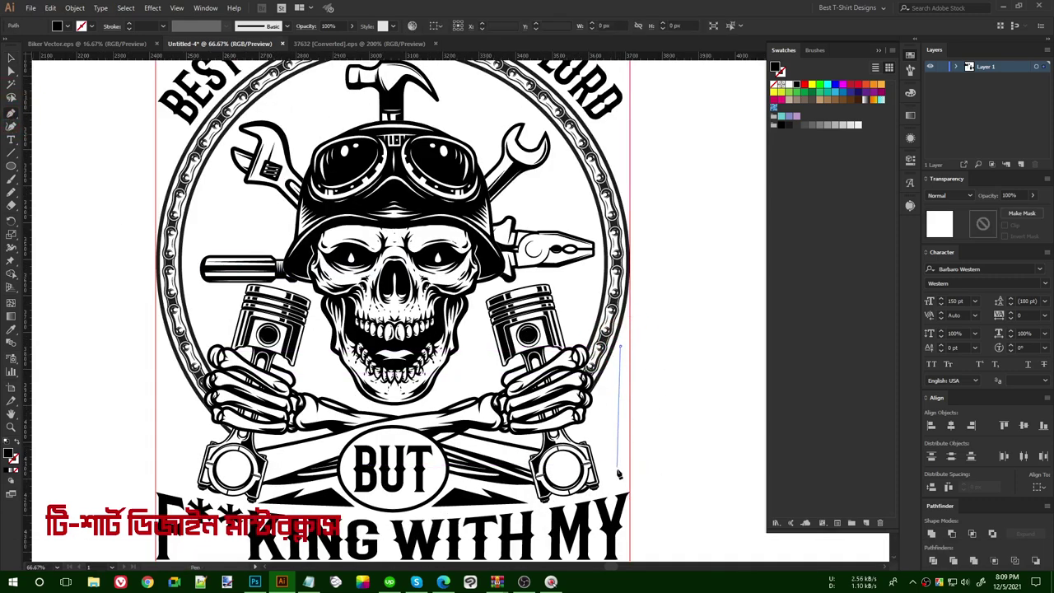
shift+click(622, 478)
drag(602, 431, 622, 351)
key(v)
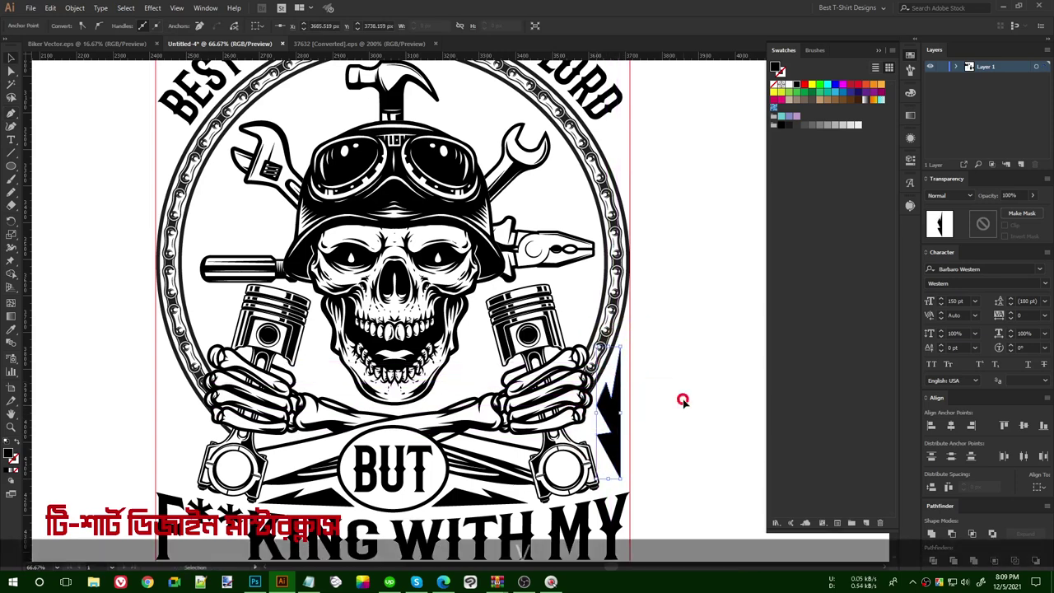
click(683, 400)
Duplicate the upright spike to the left side of the emblem, reflect the copy across the vertical axis and nudge it inward.
drag(434, 476, 496, 435)
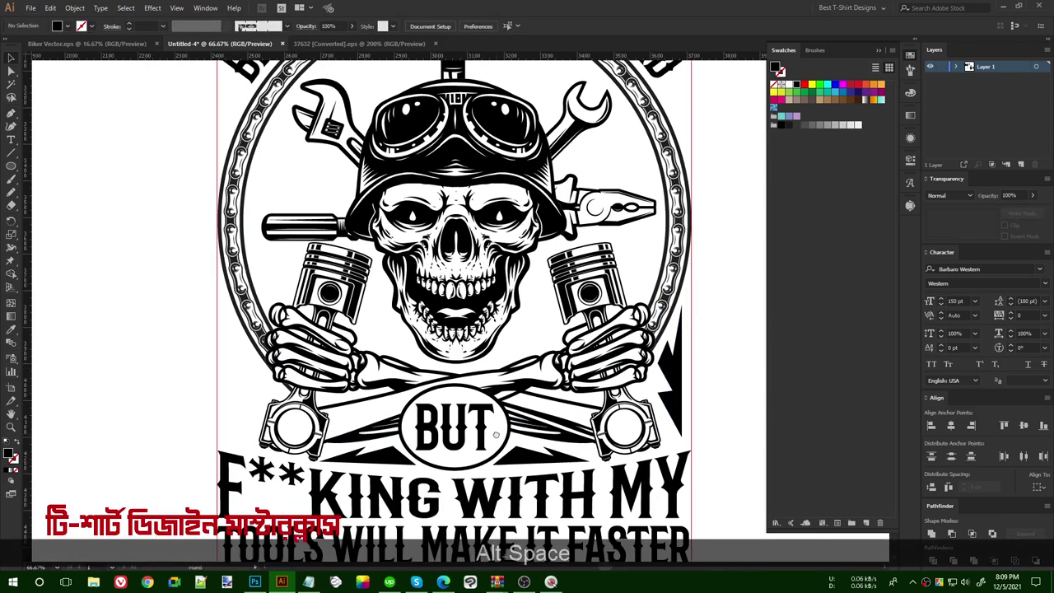
click(657, 380)
drag(657, 379, 235, 379)
key(ctrl+alt+r)
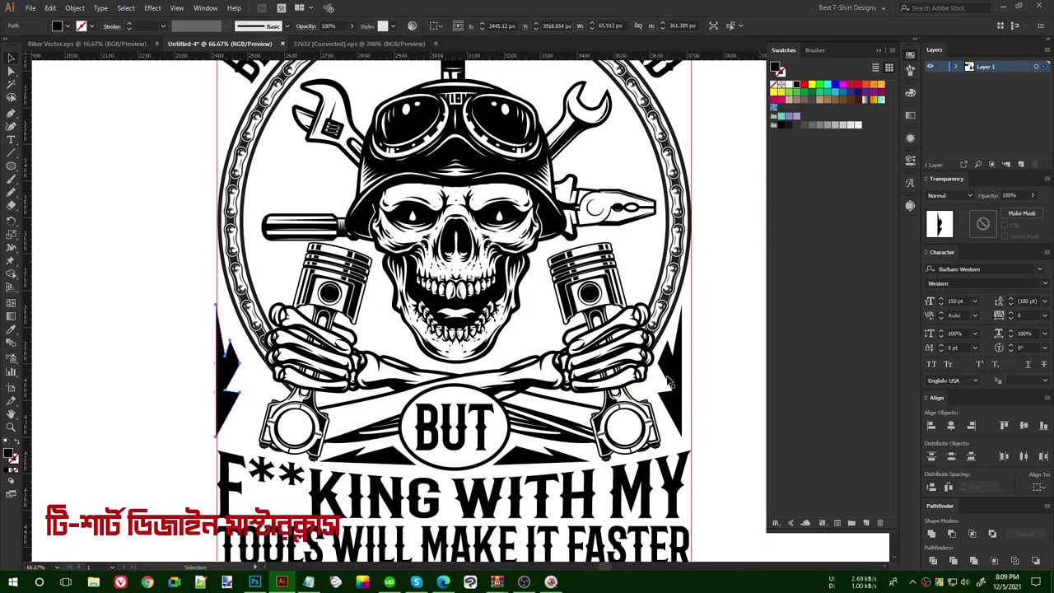
key(shift+Right)
key(shift+Right)
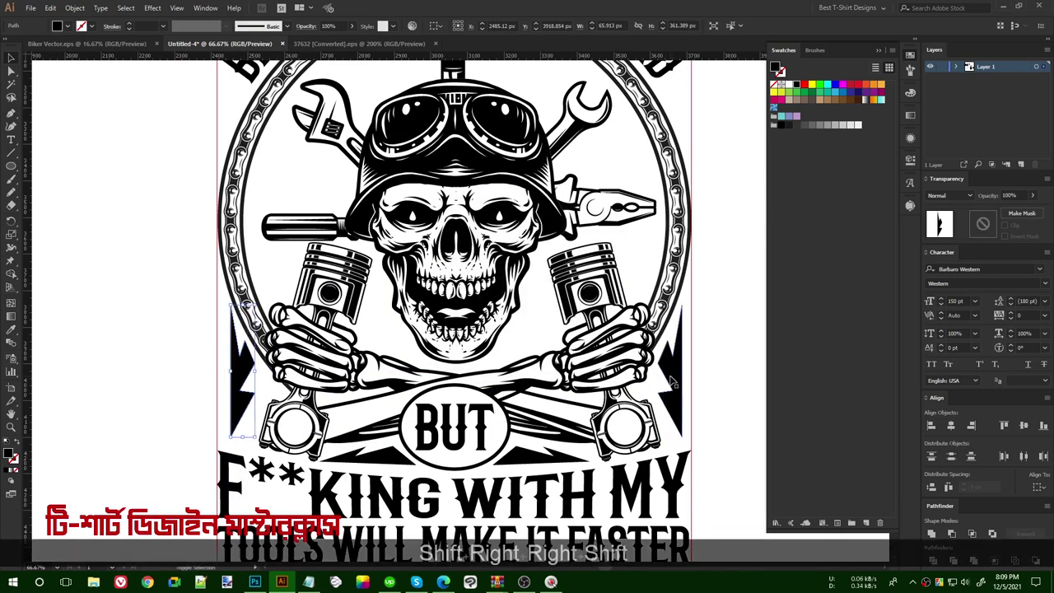
Group the two upright spikes and center them horizontally with the skull artwork.
shift+click(671, 379)
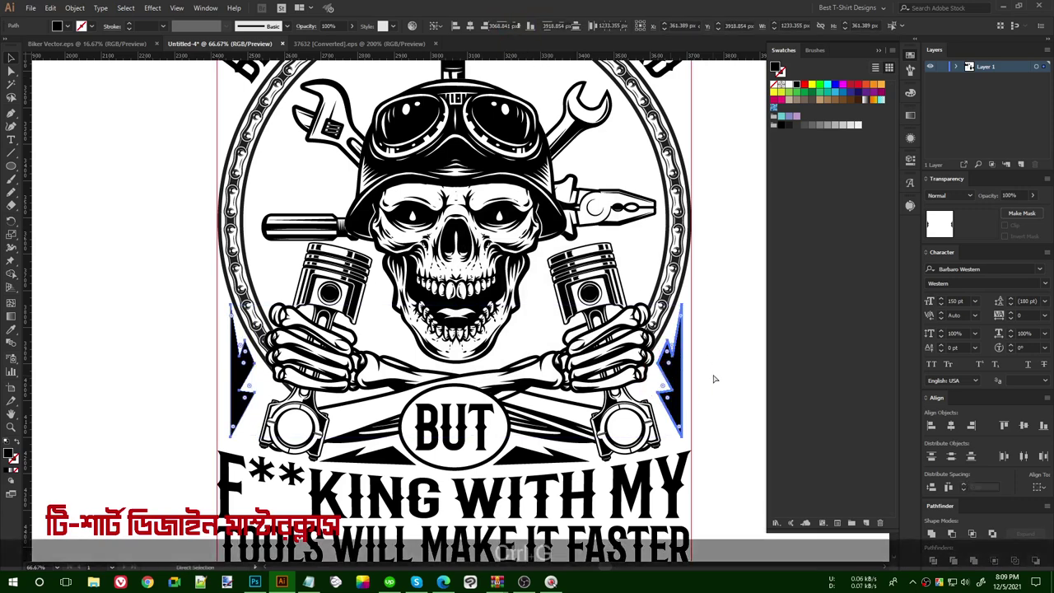
shift+click(531, 424)
shift+click(532, 424)
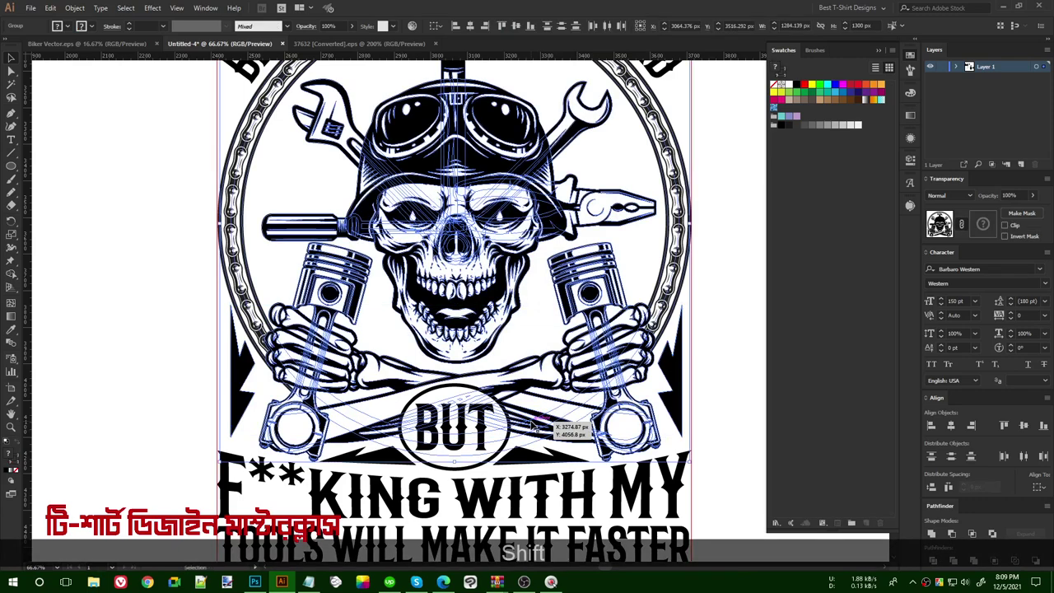
click(732, 364)
click(672, 376)
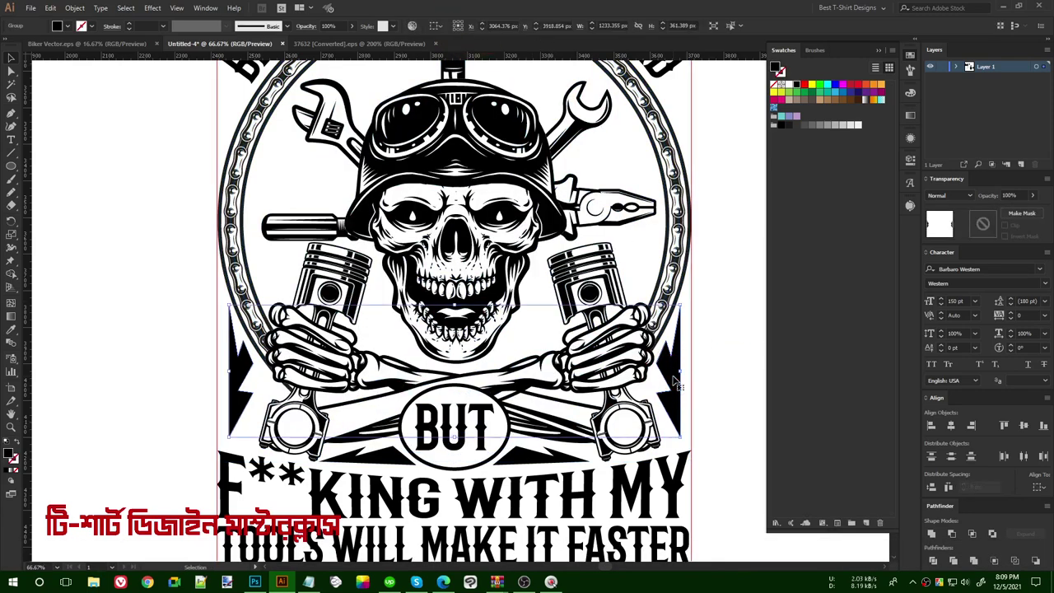
Nudge the upright spike pair down 16 px and deselect it.
key(shift+Down)
key(Up)
key(Up)
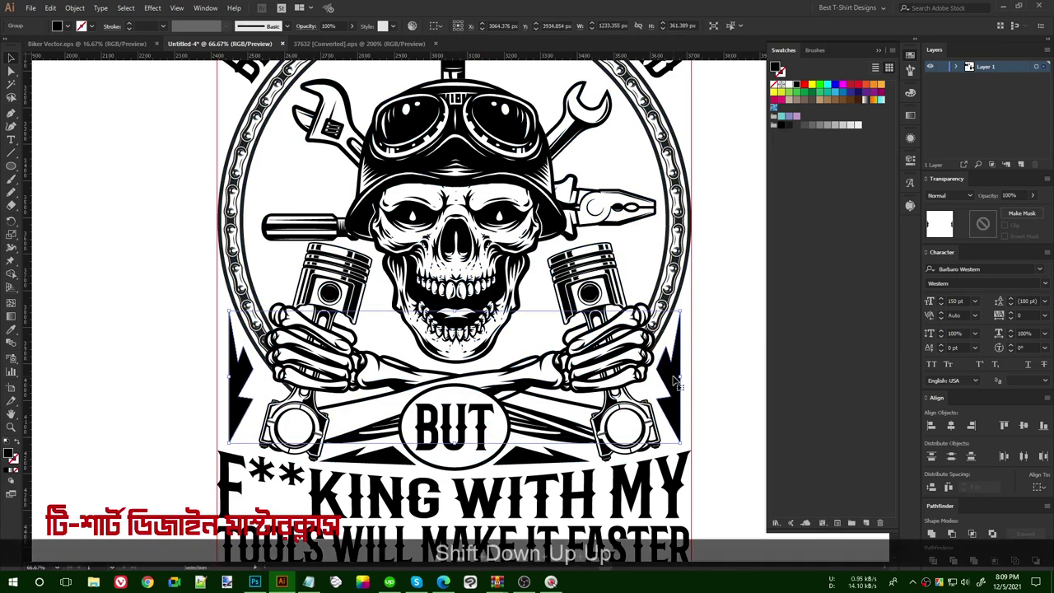
scroll(670, 266, down, 2)
scroll(664, 265, up, 1)
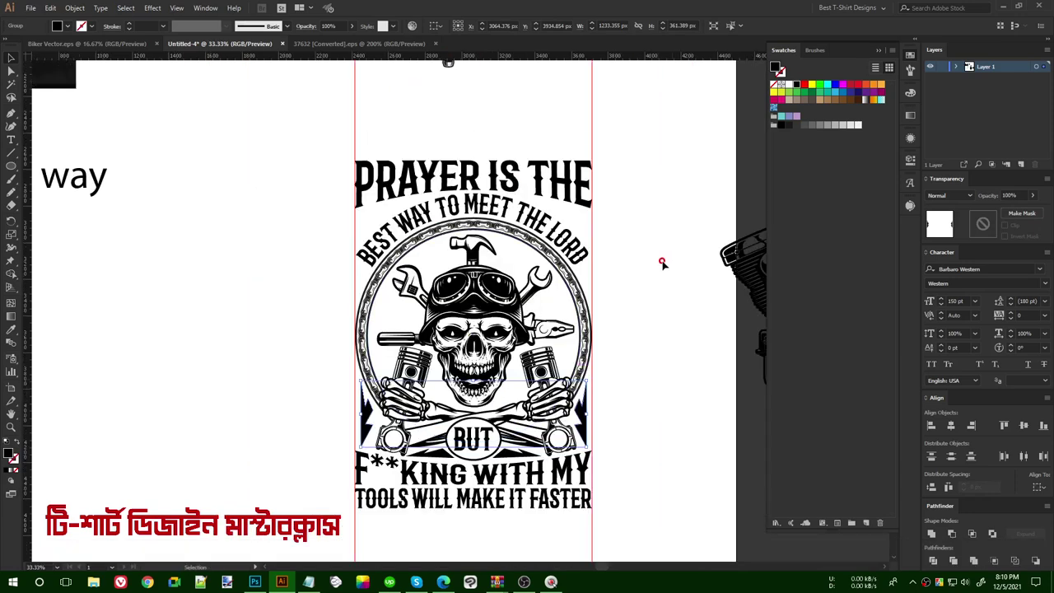
Try a black notched wedge drawn with the Pen tool between "PRAYER" and the start of the arched "BEST WAY" line, and delete it.
scroll(552, 181, up, 1)
scroll(221, 248, up, 1)
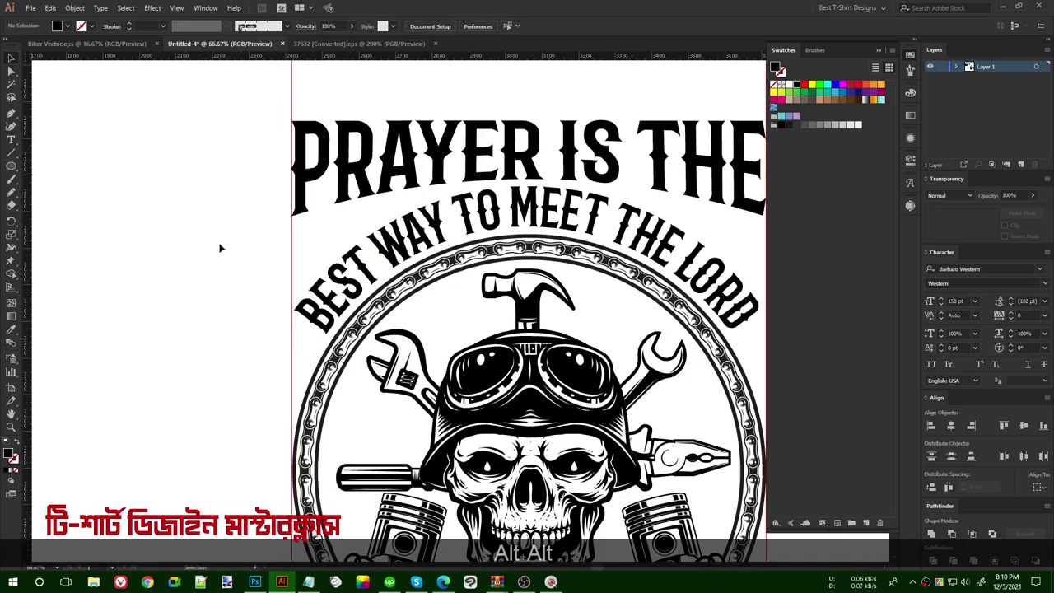
click(301, 273)
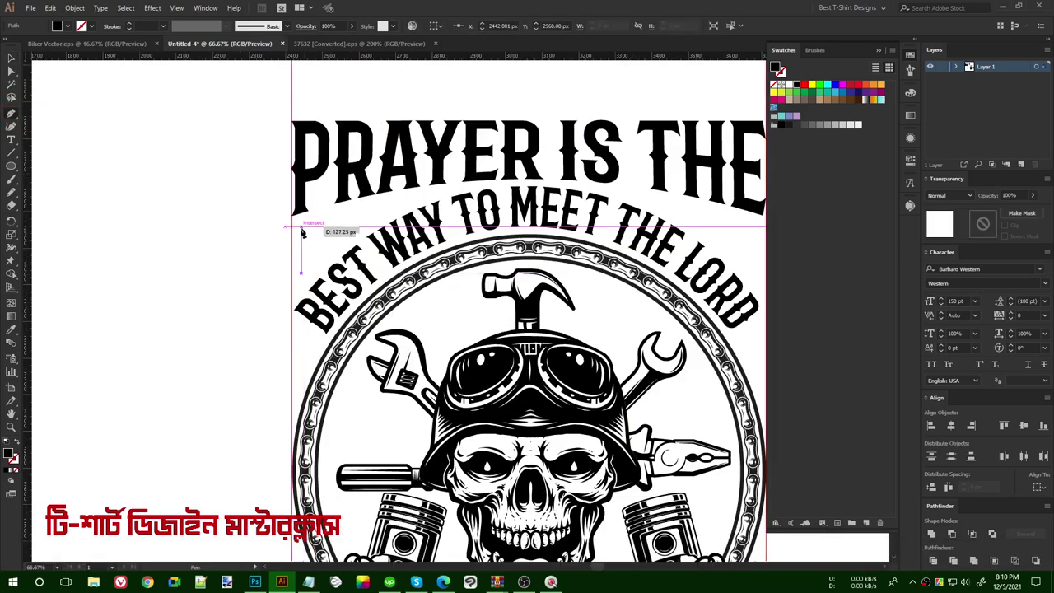
click(302, 226)
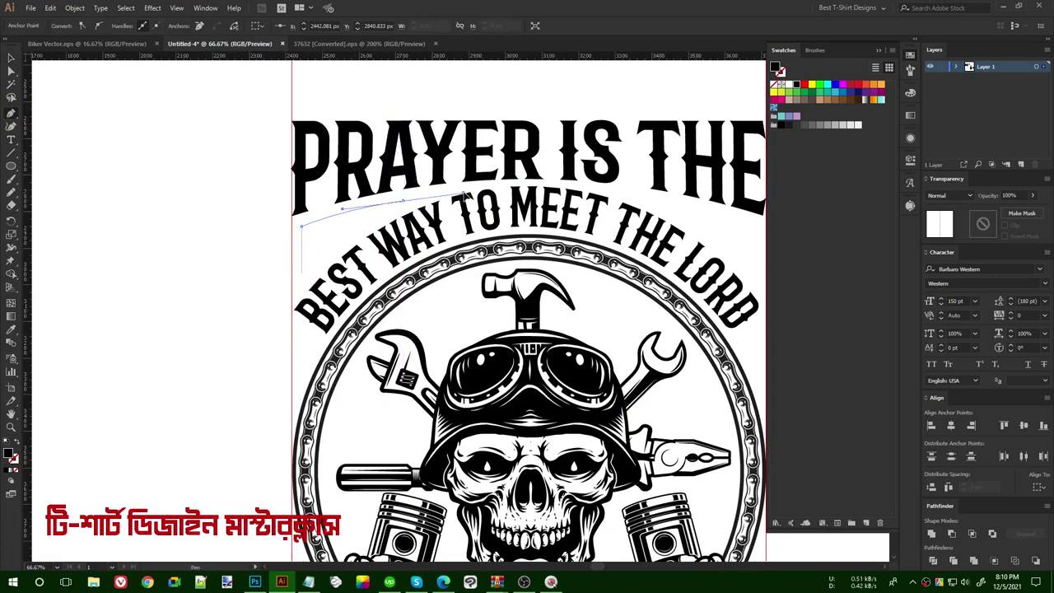
drag(404, 203, 463, 196)
click(403, 202)
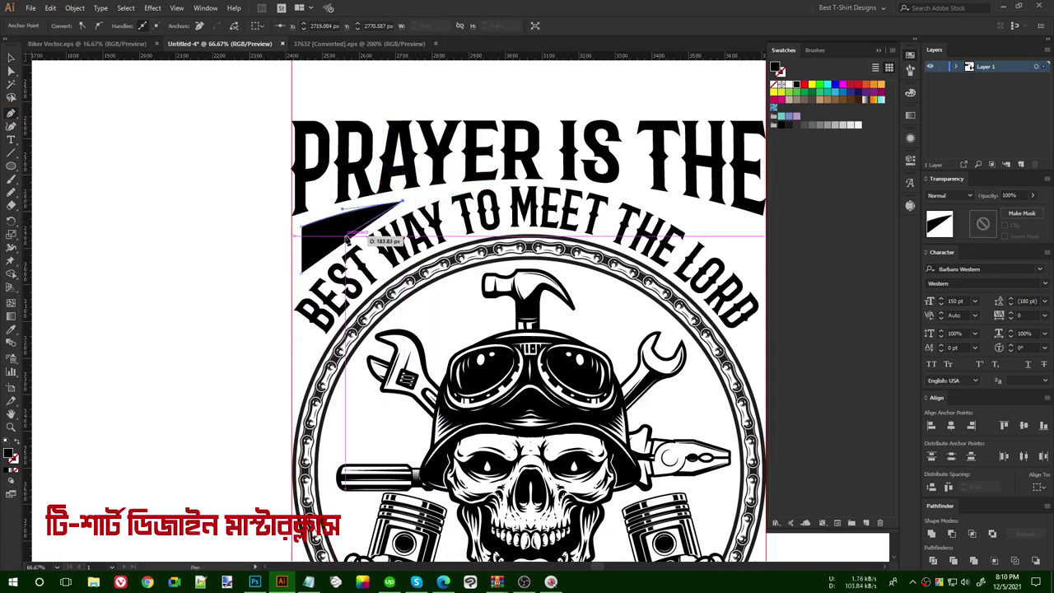
drag(336, 237, 329, 248)
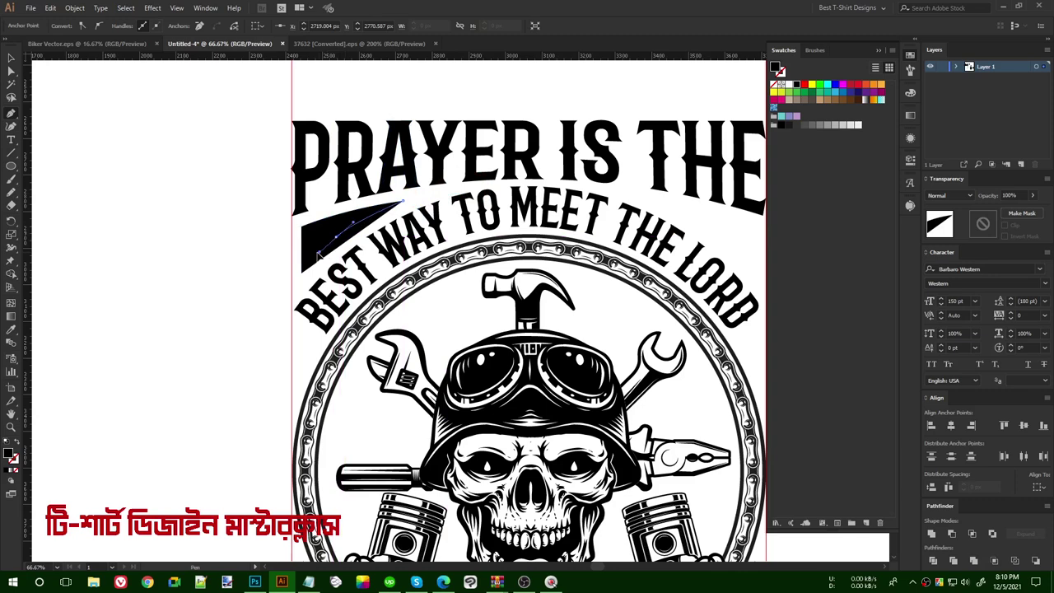
scroll(317, 245, up, 2)
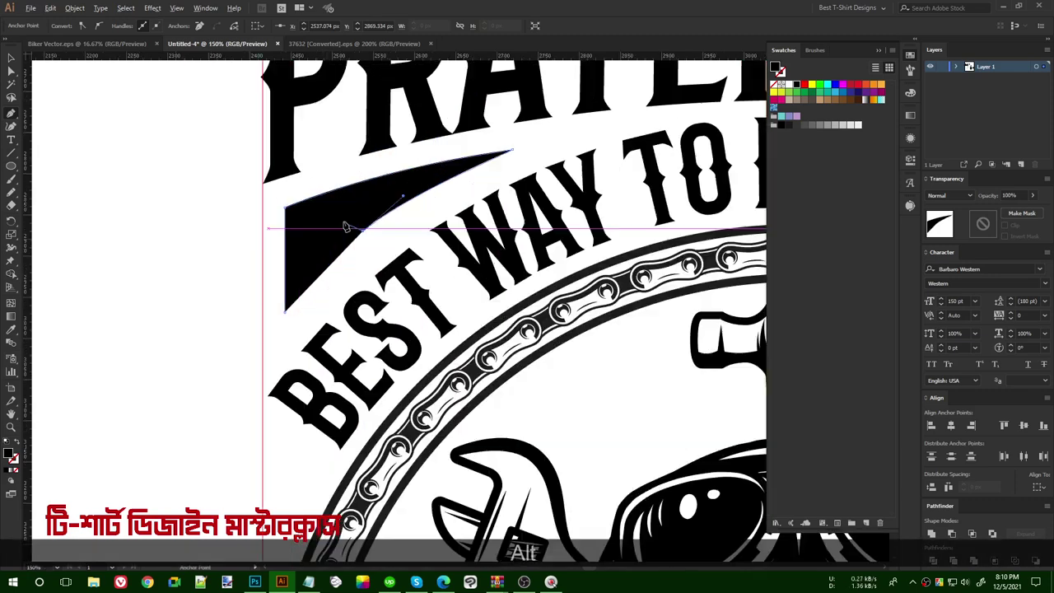
click(370, 201)
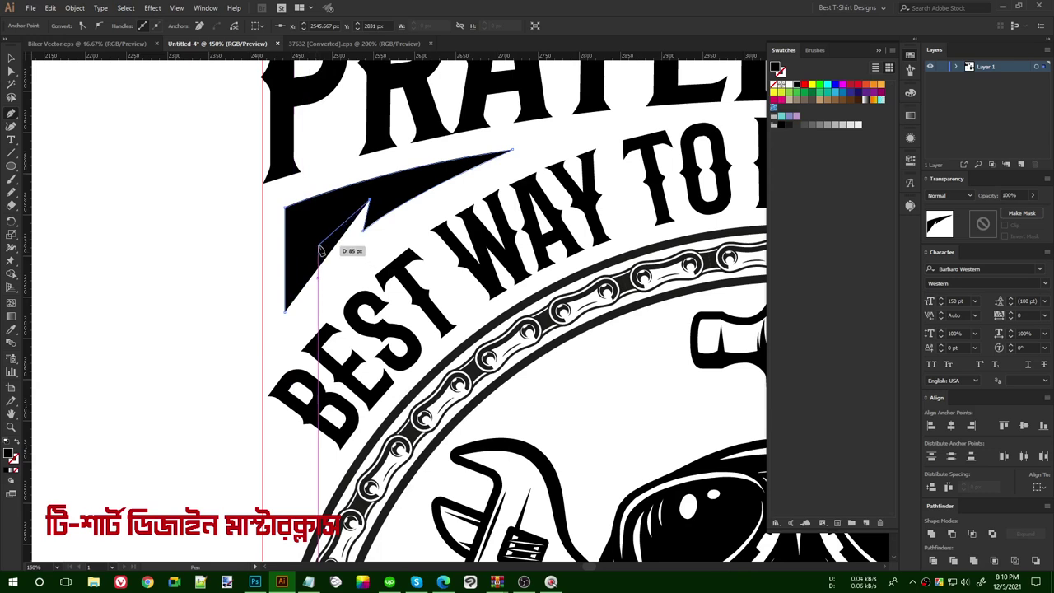
click(288, 309)
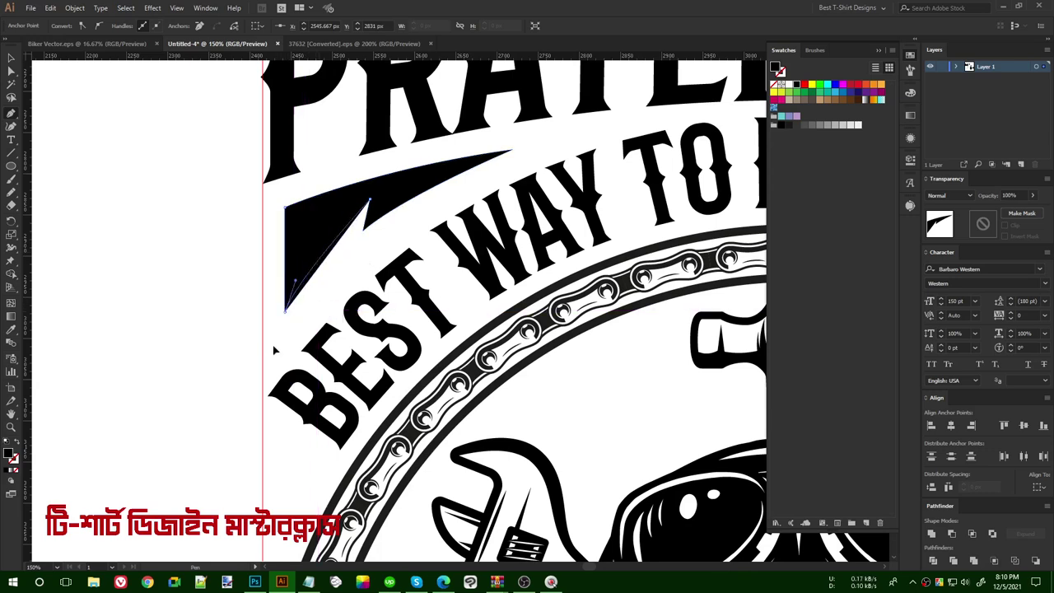
key(v)
scroll(250, 280, down, 3)
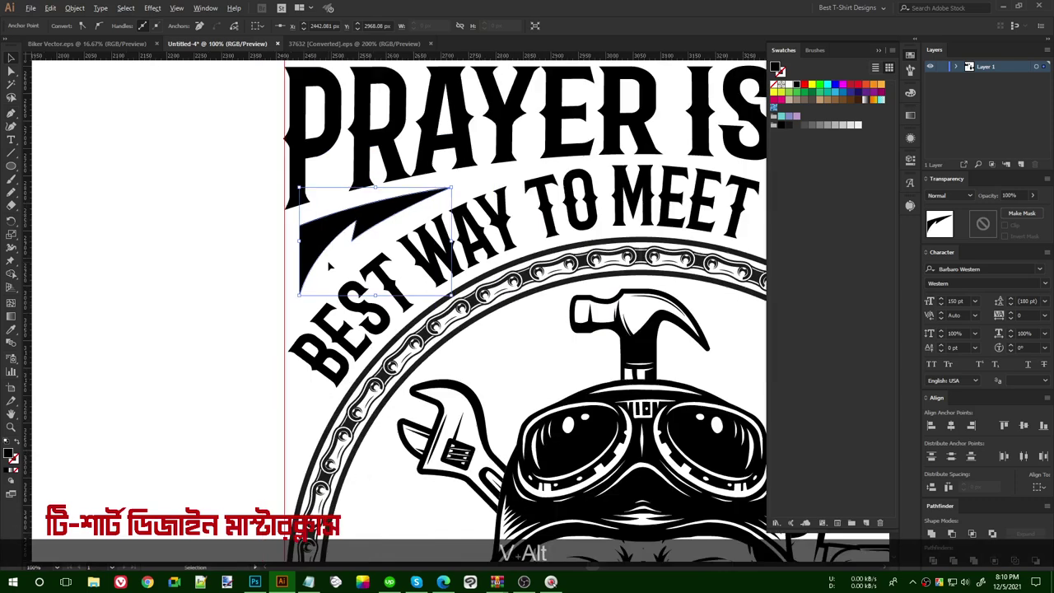
click(219, 275)
scroll(327, 240, up, 1)
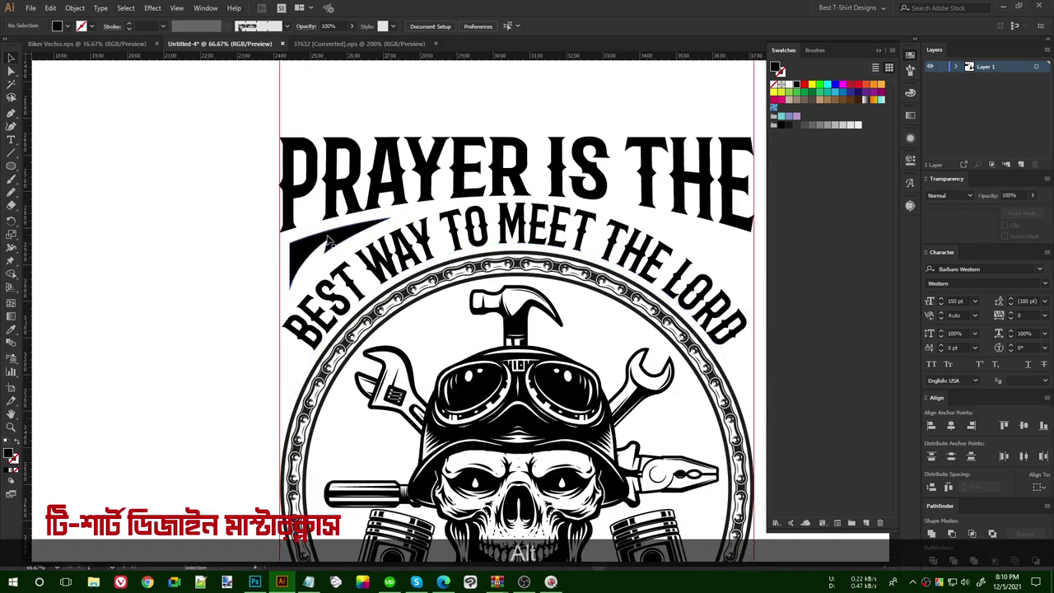
click(327, 238)
key(Delete)
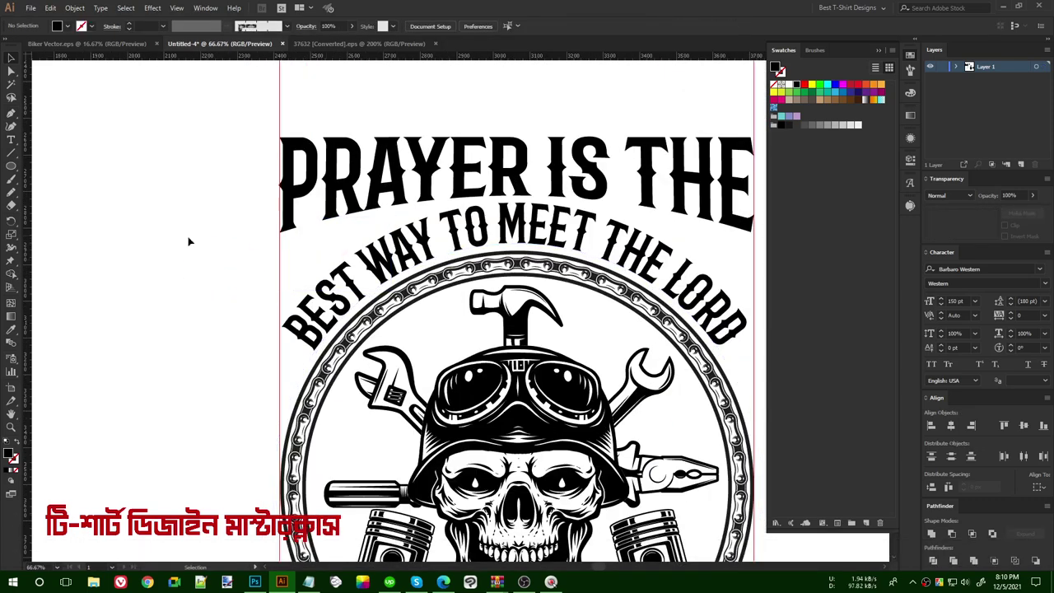
click(8, 114)
scroll(295, 313, up, 1)
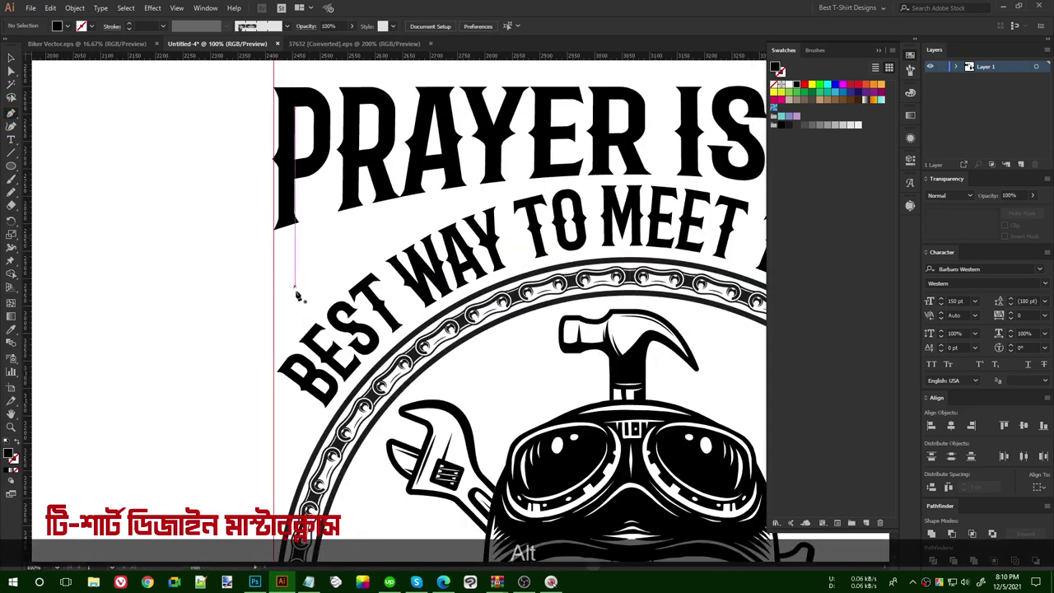
drag(286, 314, 327, 259)
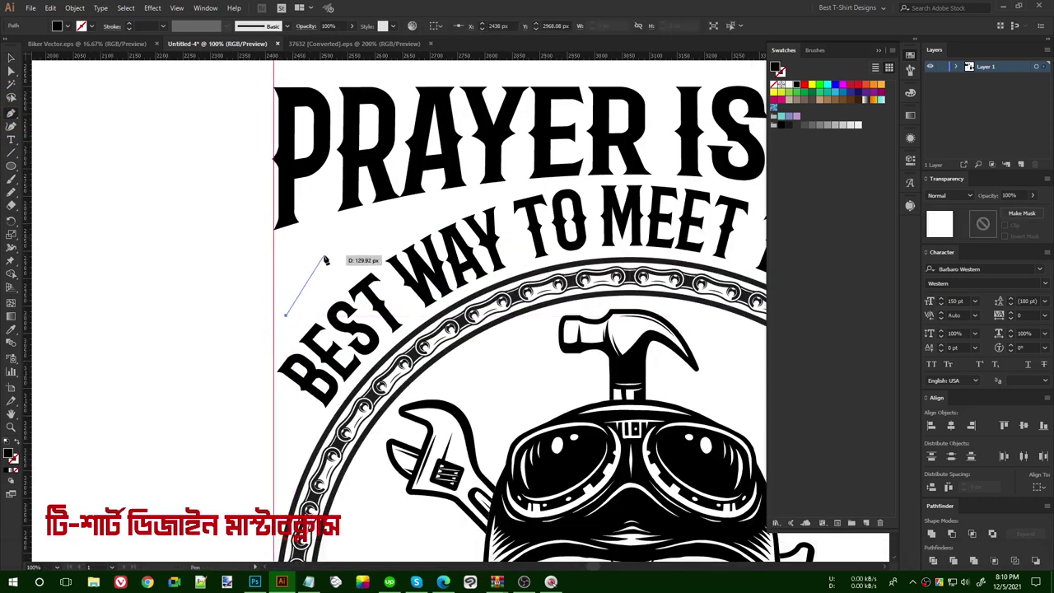
key(v)
key(Delete)
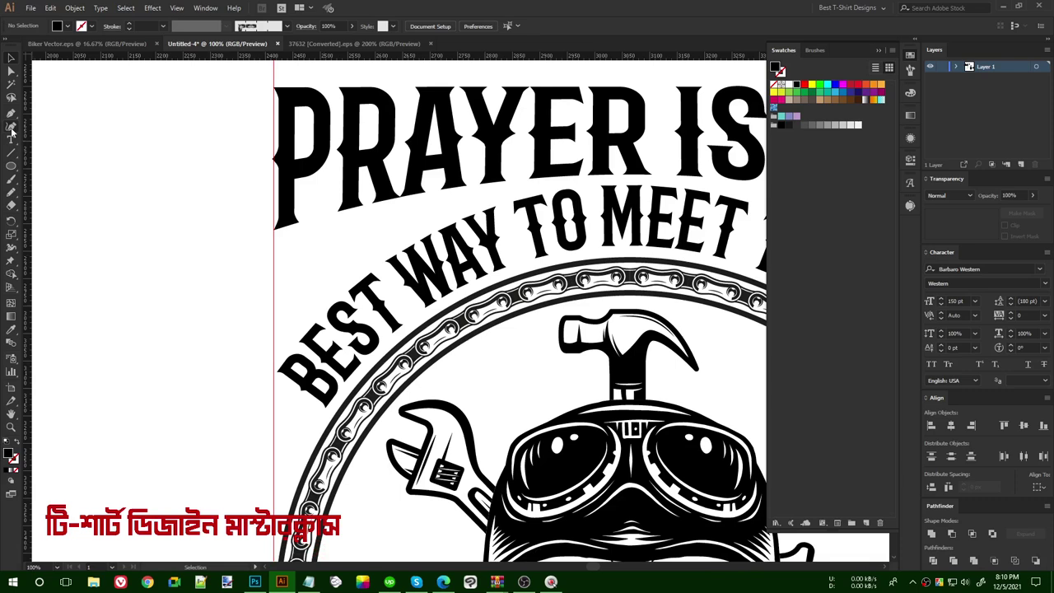
Draw a curved black lightning-bolt shape about 323 px wide and 210 px high with the Curvature tool, between "PRAYER" and "BEST WAY".
click(309, 262)
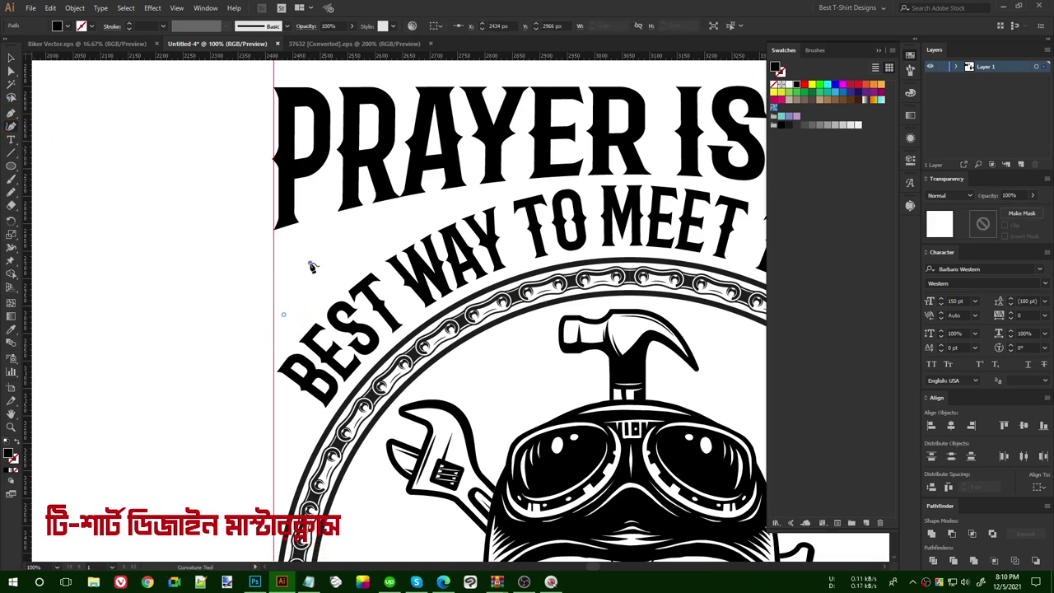
click(365, 225)
click(353, 246)
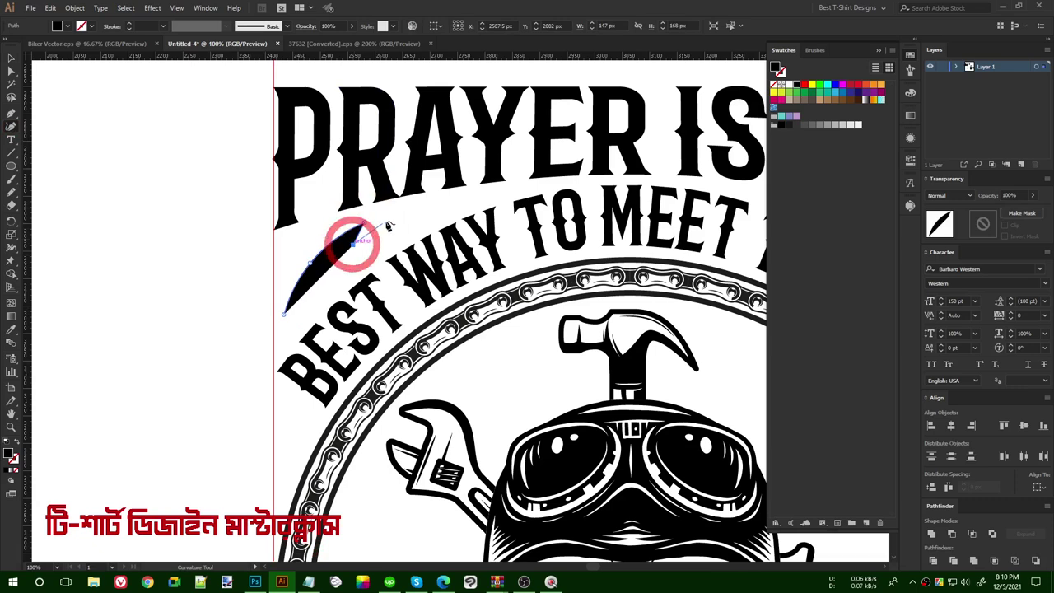
click(405, 215)
click(460, 199)
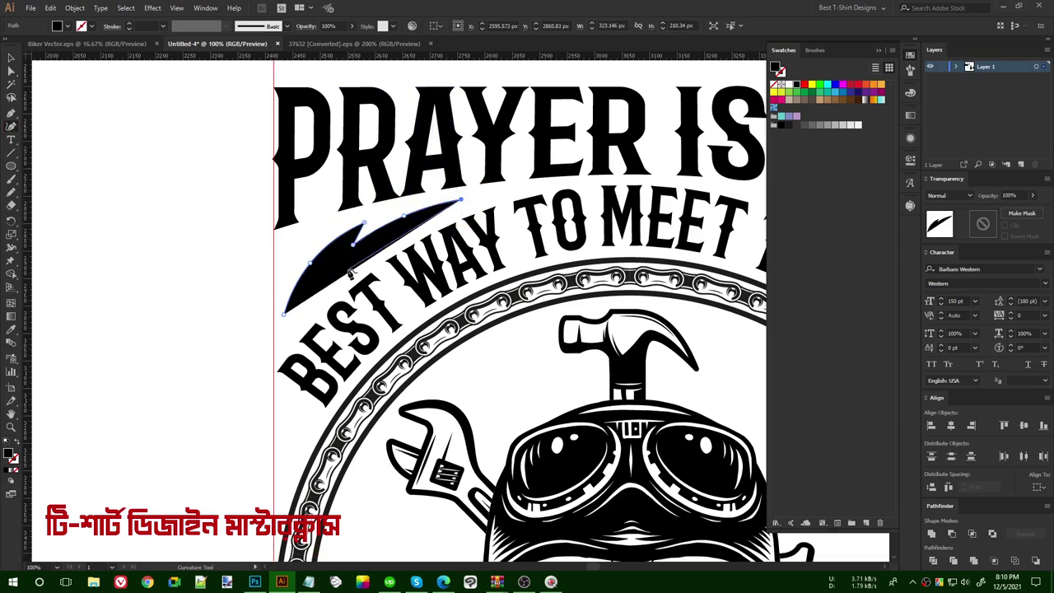
click(373, 255)
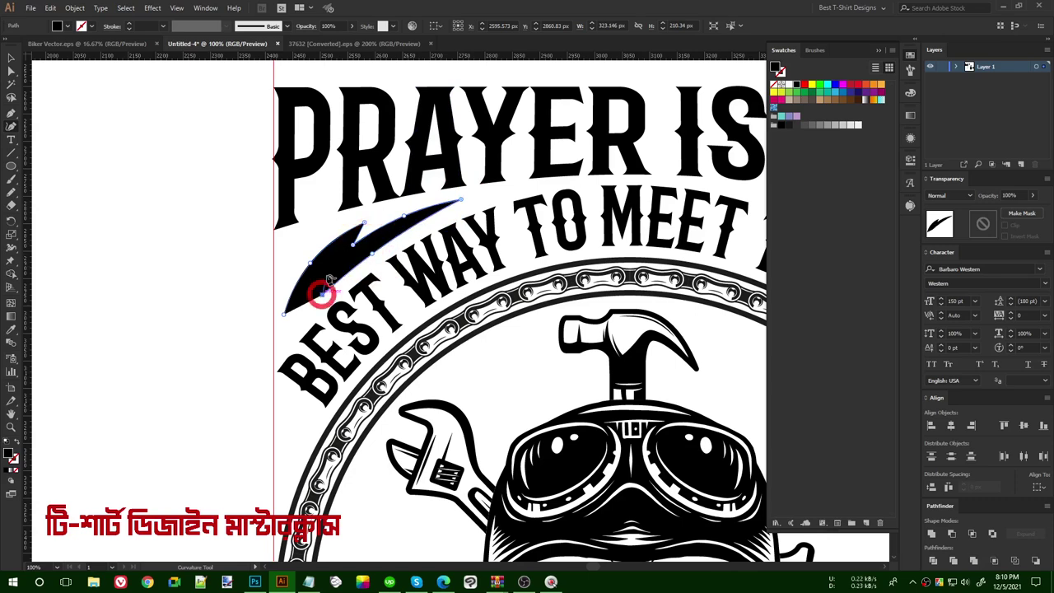
click(338, 257)
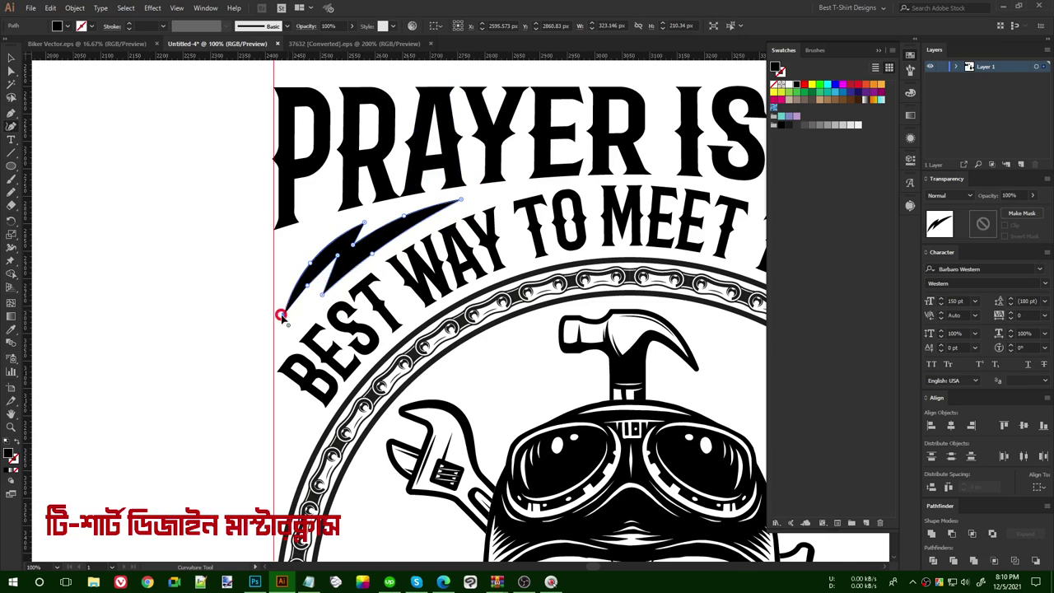
Refine the lightning bolt's notches and curves by repositioning its anchor points to follow the arched text, and deselect it.
scroll(337, 264, up, 2)
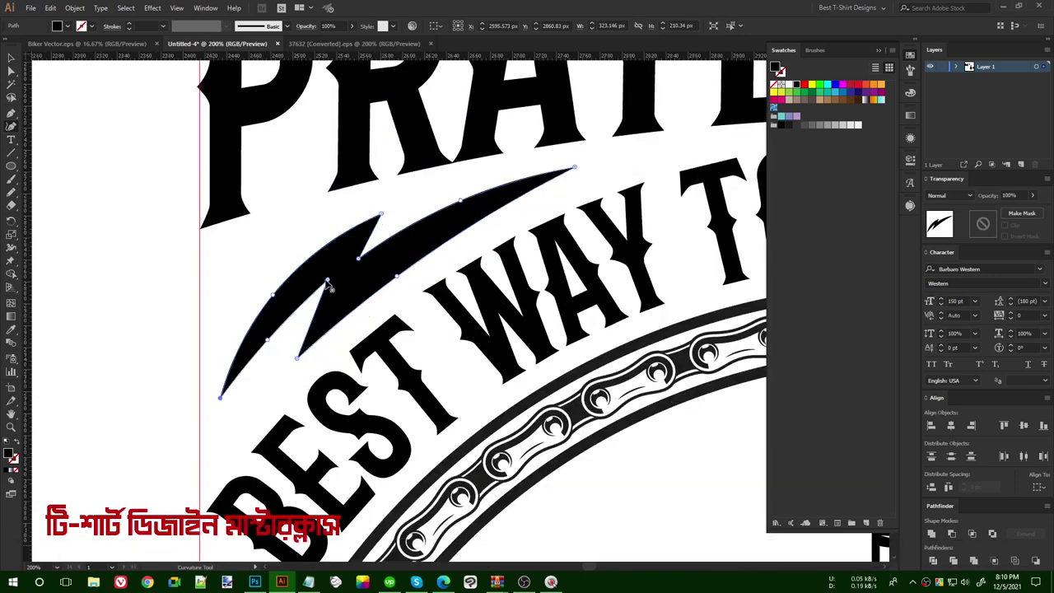
click(272, 283)
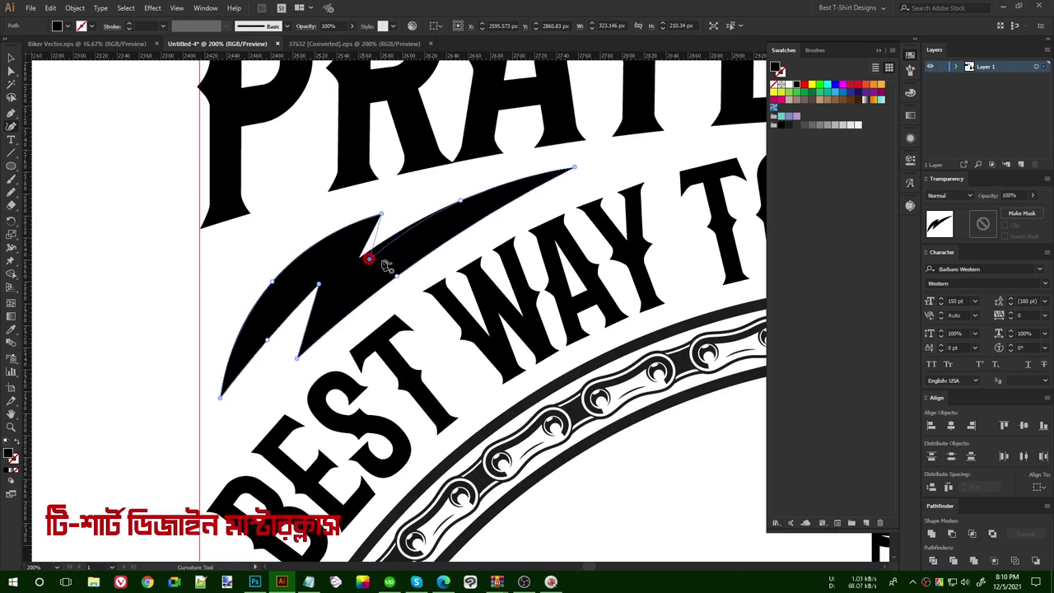
click(462, 195)
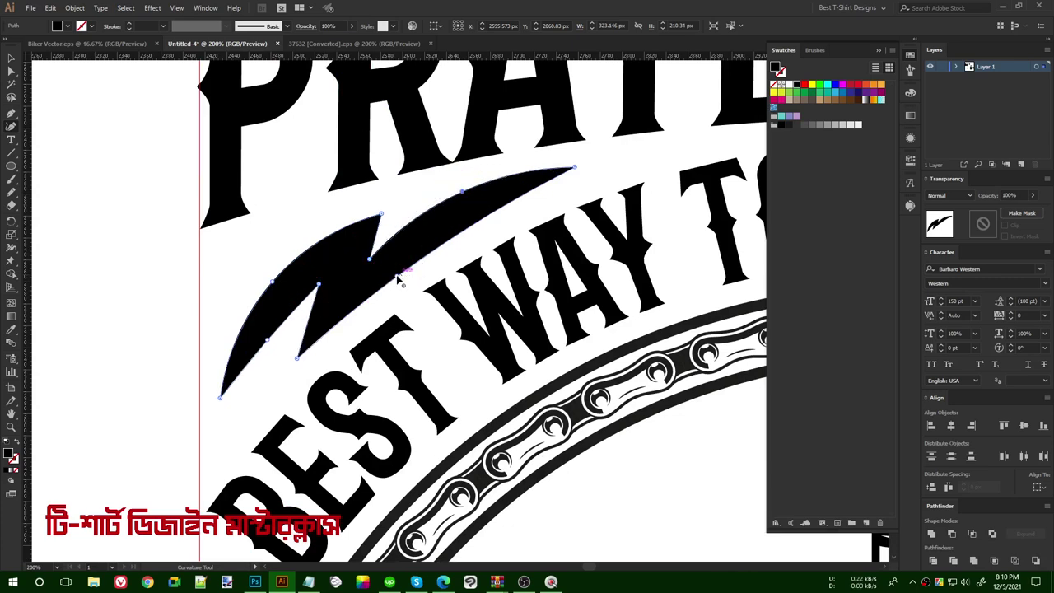
click(427, 243)
click(310, 359)
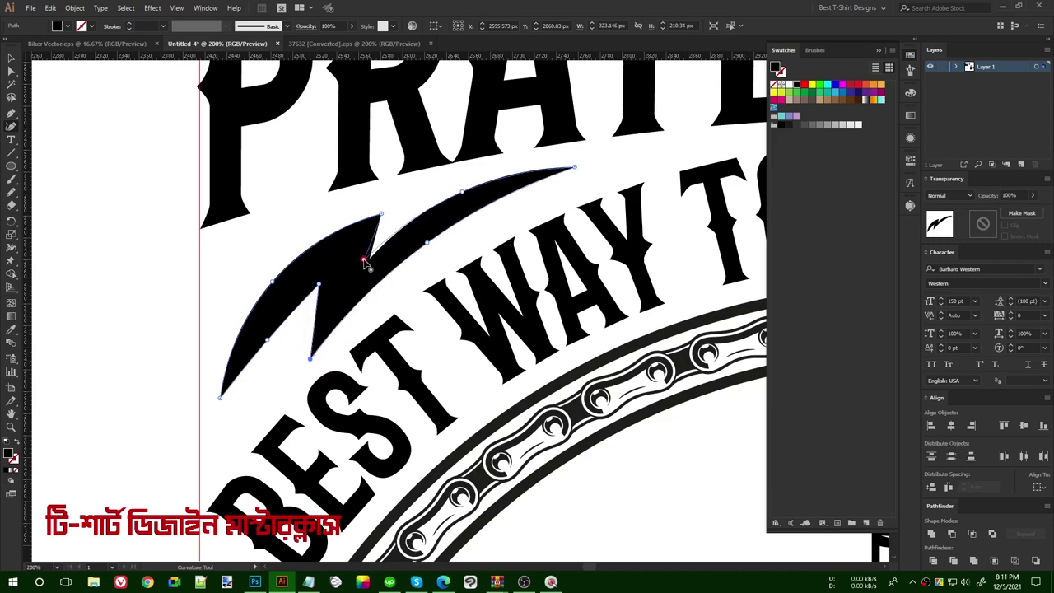
scroll(366, 298, down, 3)
key(v)
click(241, 306)
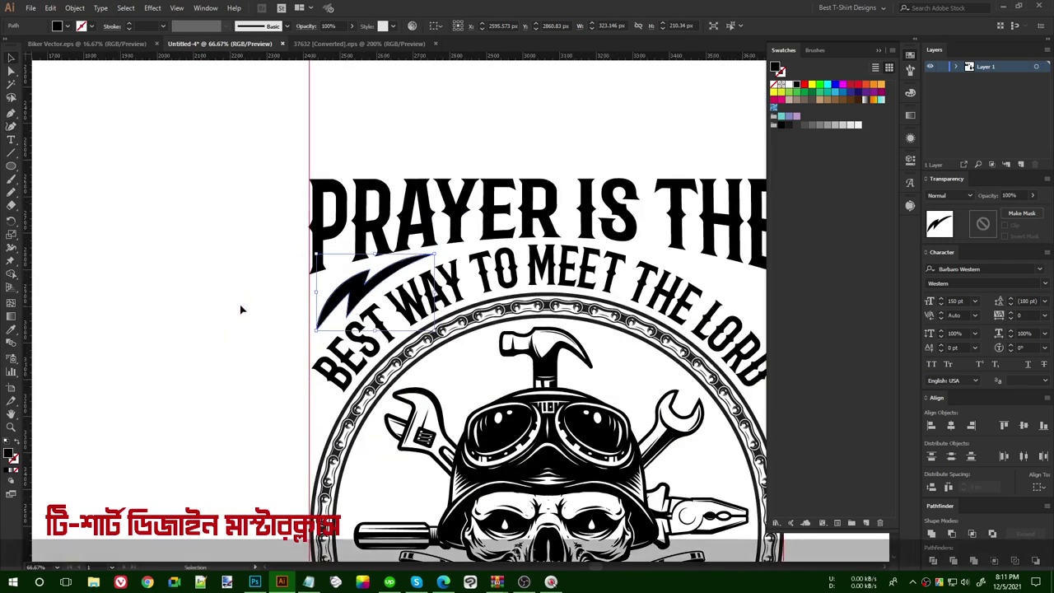
Copy the lightning bolt to the opposite end of the arched text, reflect it vertically, and fit it between "THE" and "LORD".
scroll(241, 305, down, 1)
drag(328, 320, 600, 293)
key(ctrl+alt+r)
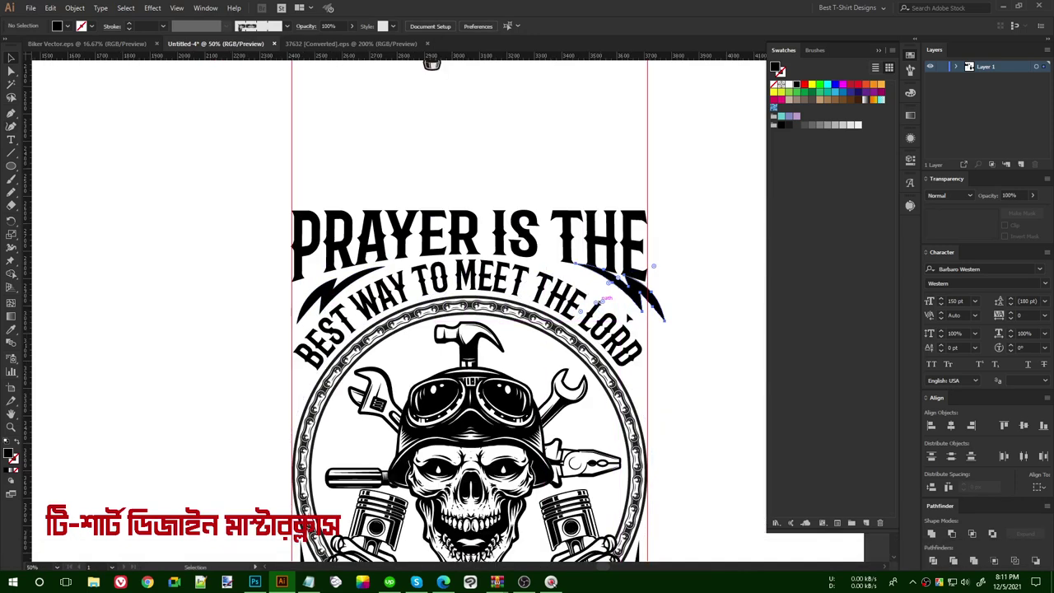
click(530, 358)
drag(668, 299, 616, 299)
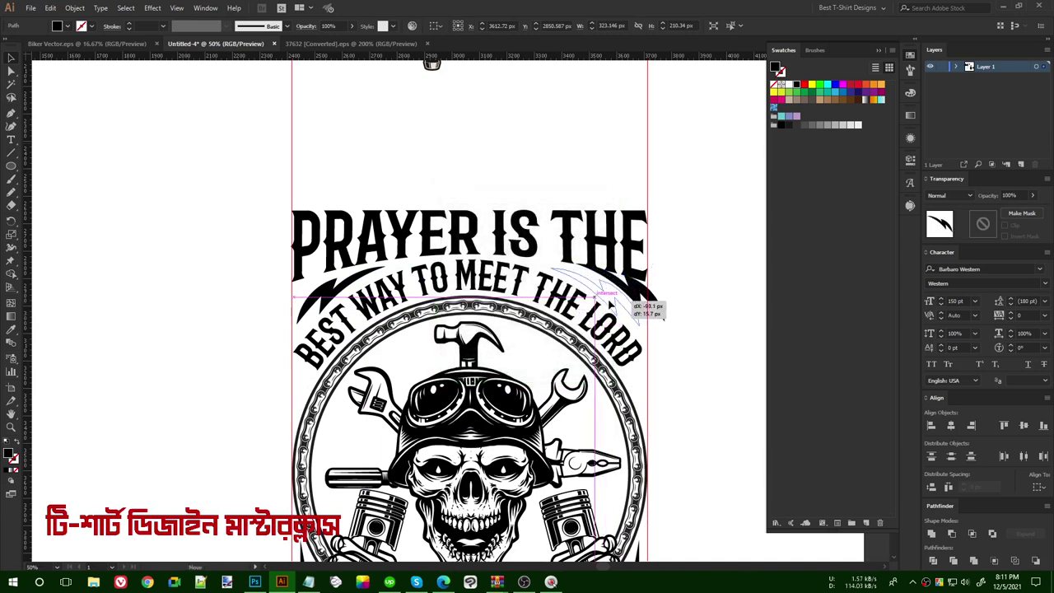
Group the two lightning bolts, centre them horizontally with the "PRAYER IS THE" line, and deselect them.
key(shift)
shift+click(321, 292)
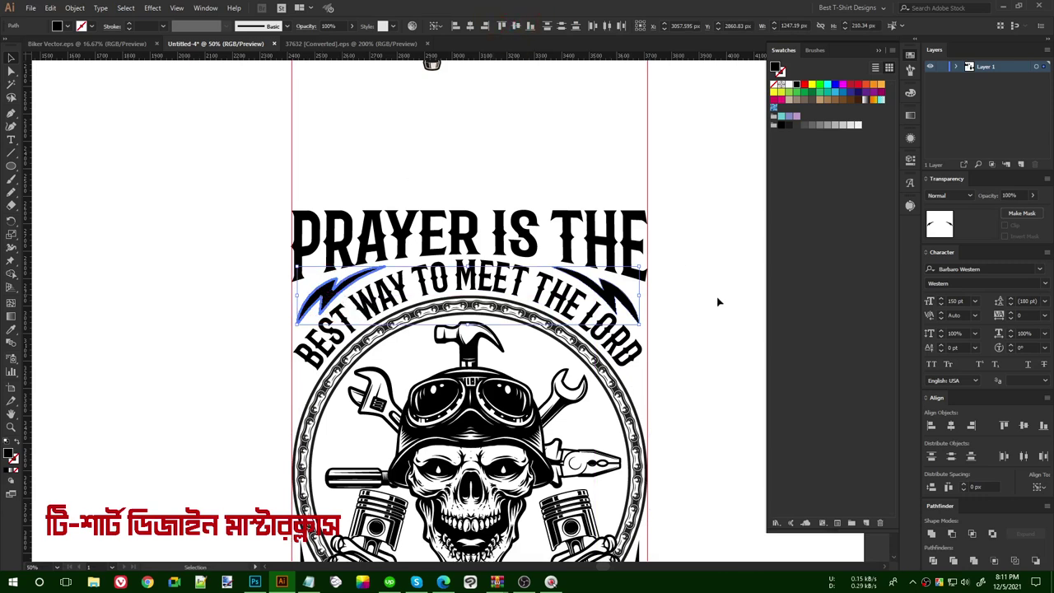
key(ctrl+g)
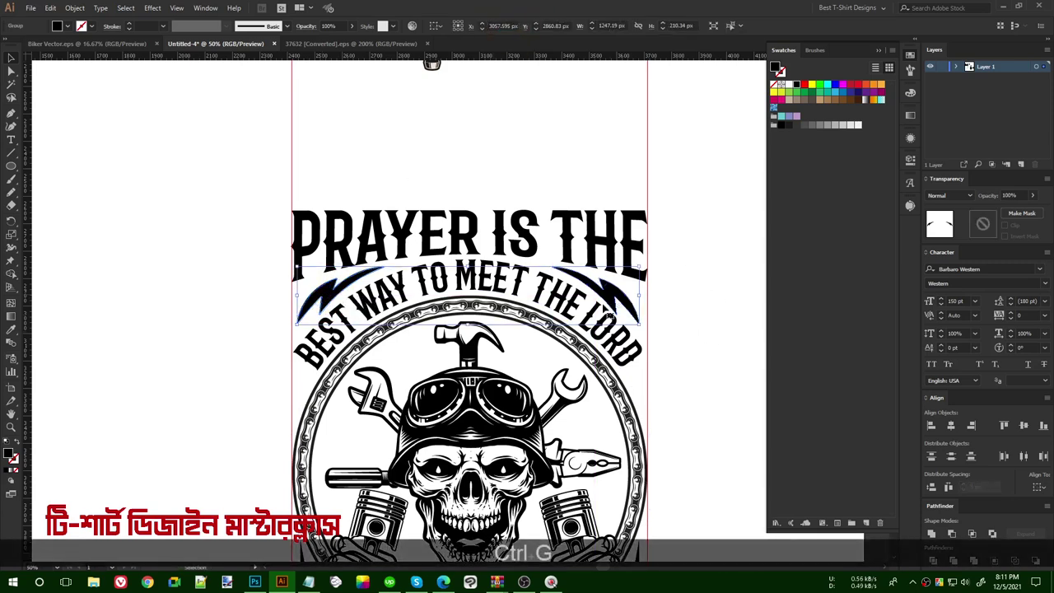
shift+click(564, 236)
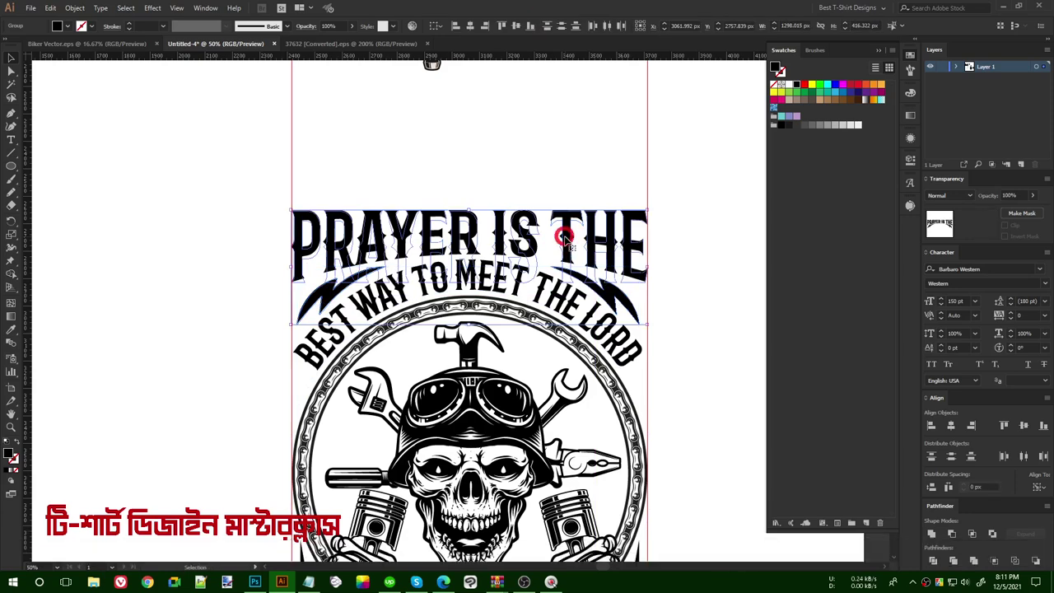
click(469, 26)
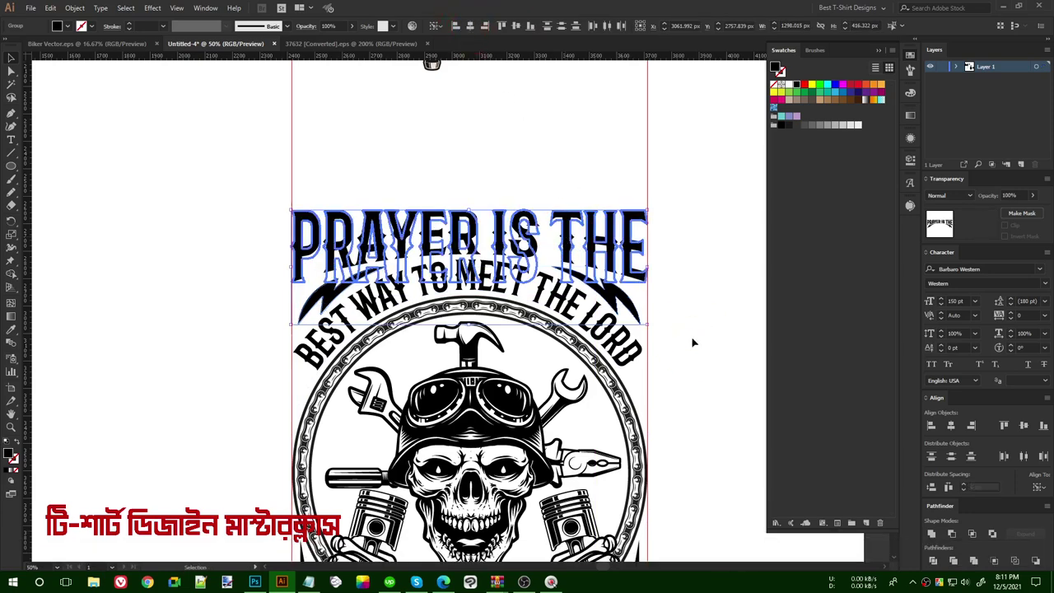
click(694, 343)
Draw a black star about 58 px wide below the start of "BEST" and place a copy below the end of "LORD".
alt+scroll(254, 258, down, 1)
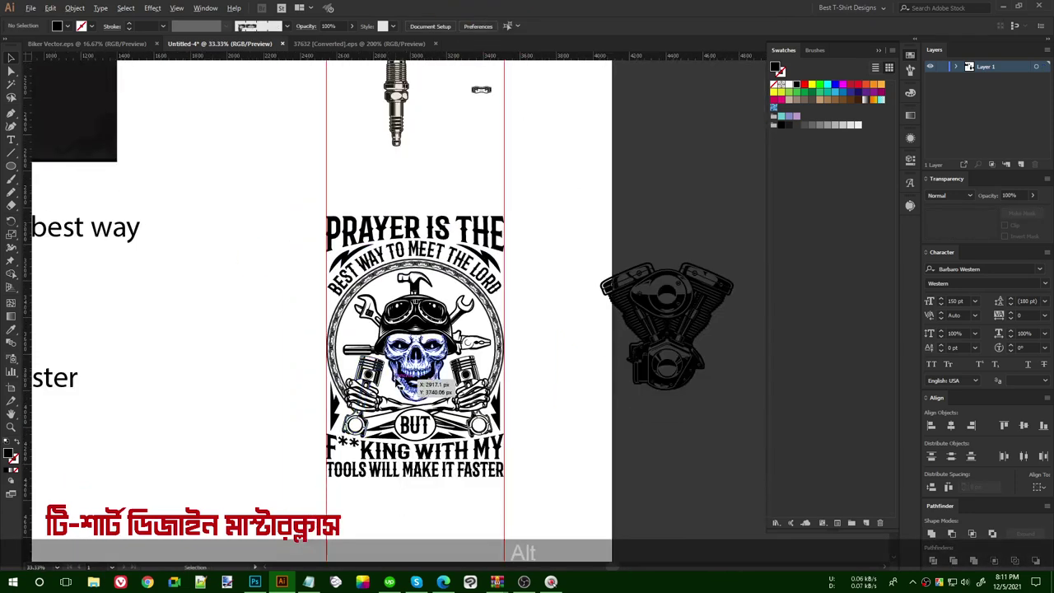
scroll(397, 377, up, 1)
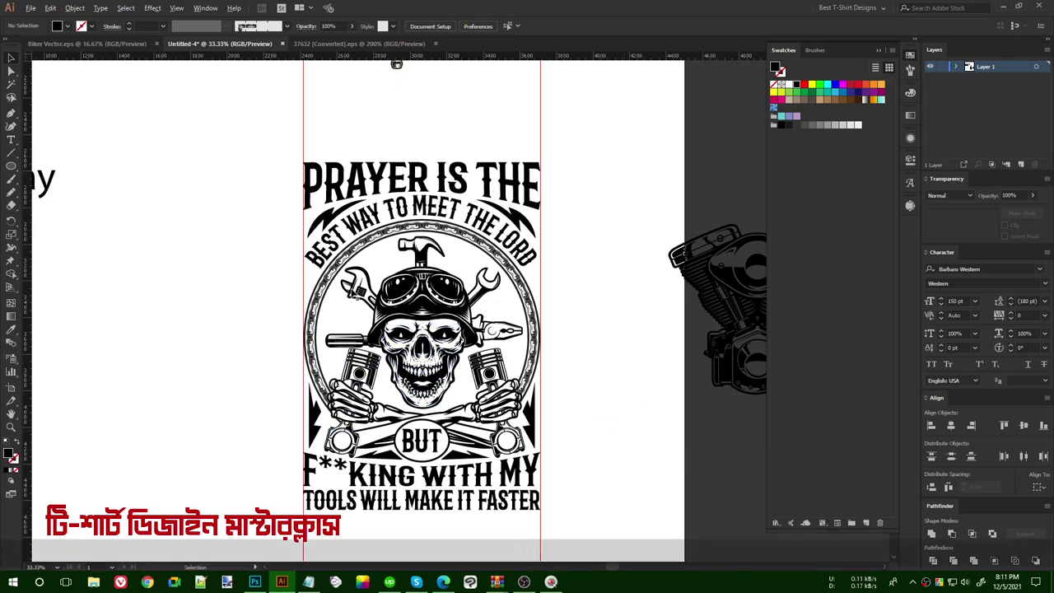
scroll(351, 290, up, 2)
drag(10, 171, 69, 217)
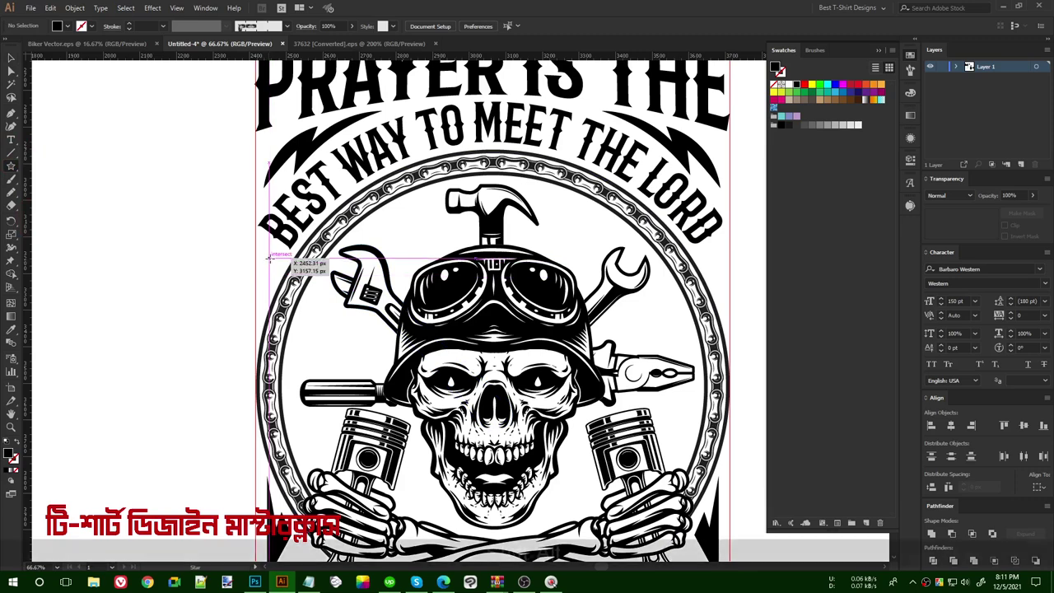
mouse_move(269, 258)
mouse_down()
mouse_move(726, 260)
mouse_move(714, 260)
mouse_up()
key(v)
key(ctrl+minus)
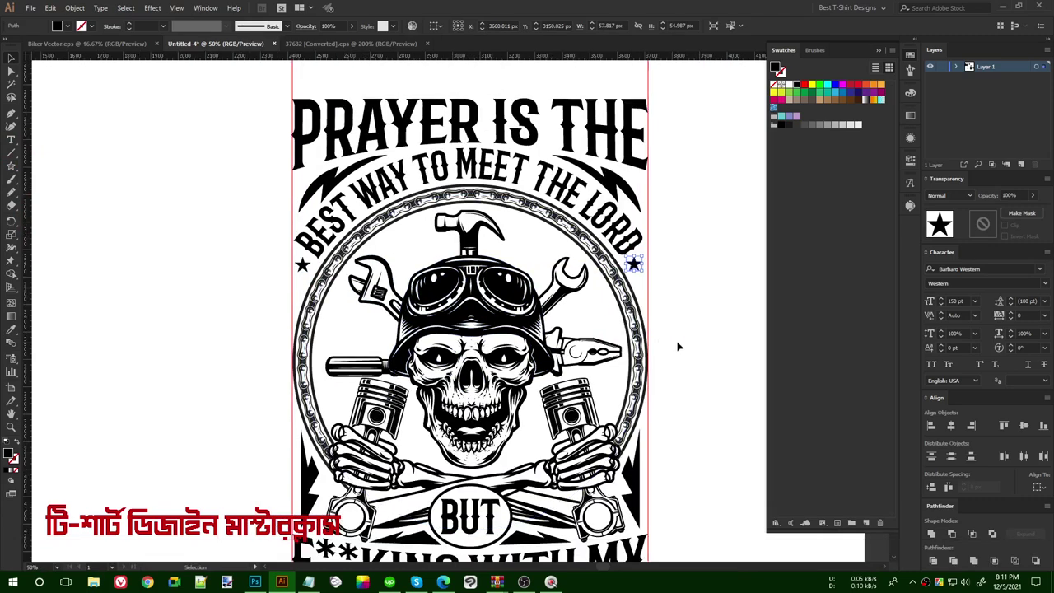
drag(689, 381, 654, 313)
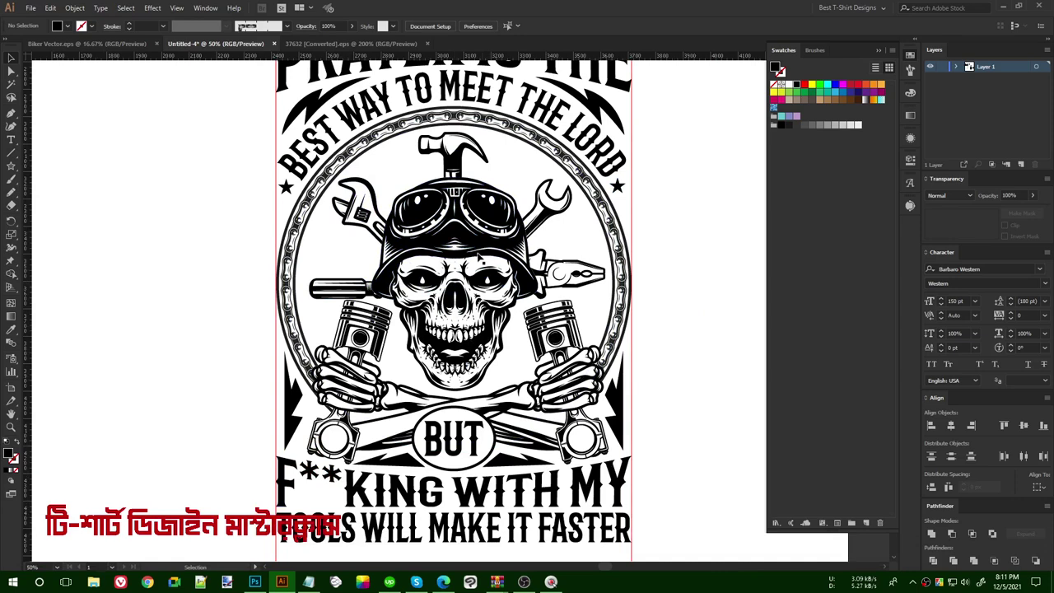
Move the V-twin engine artwork onto the skull emblem and centre it horizontally on the chain-ring group.
alt+scroll(635, 335, down, 1)
drag(648, 336, 630, 334)
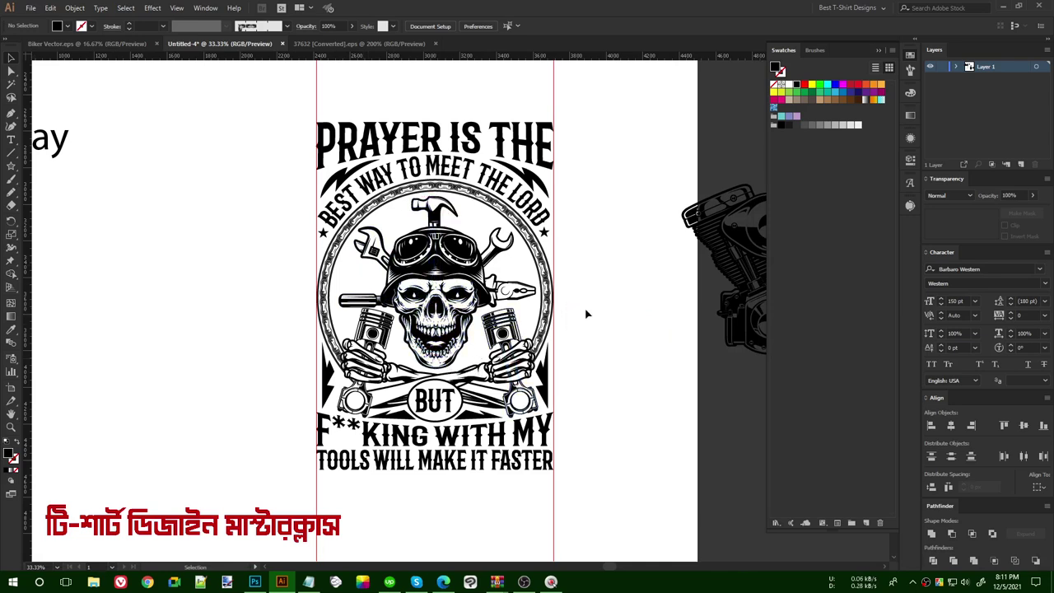
drag(732, 263, 398, 294)
shift+click(476, 188)
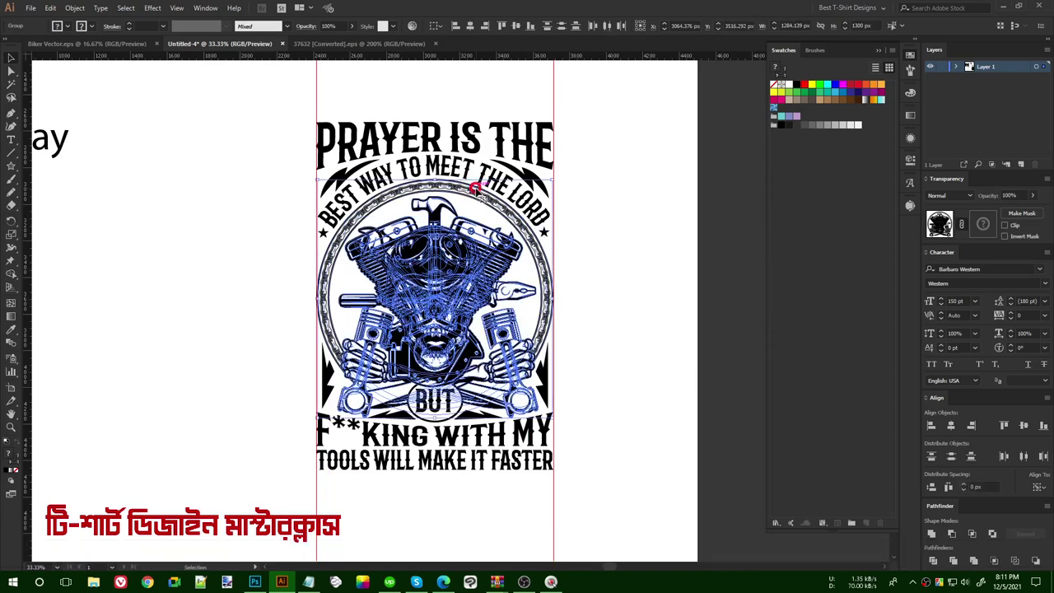
drag(475, 188, 476, 187)
click(472, 27)
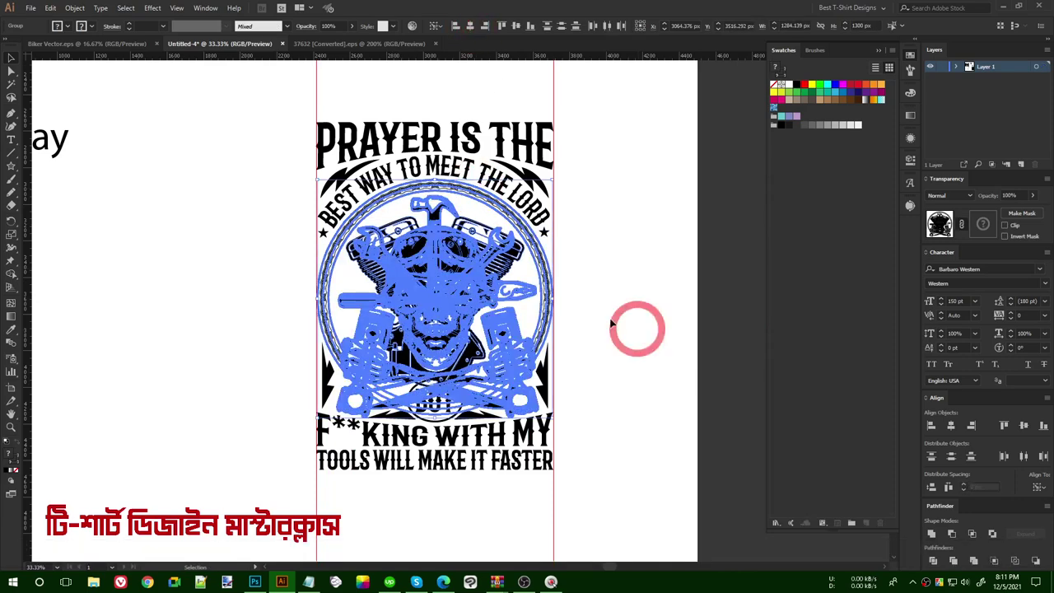
Enlarge the engine proportionally to about 1142 px wide and 1094 px high inside the ring, and deselect it.
click(499, 266)
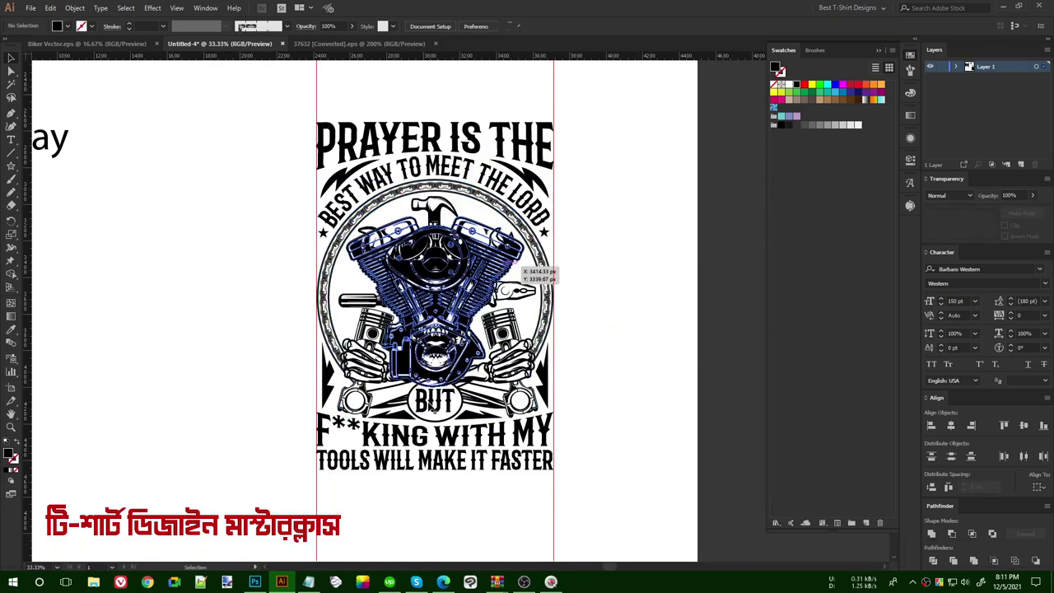
shift+click(444, 394)
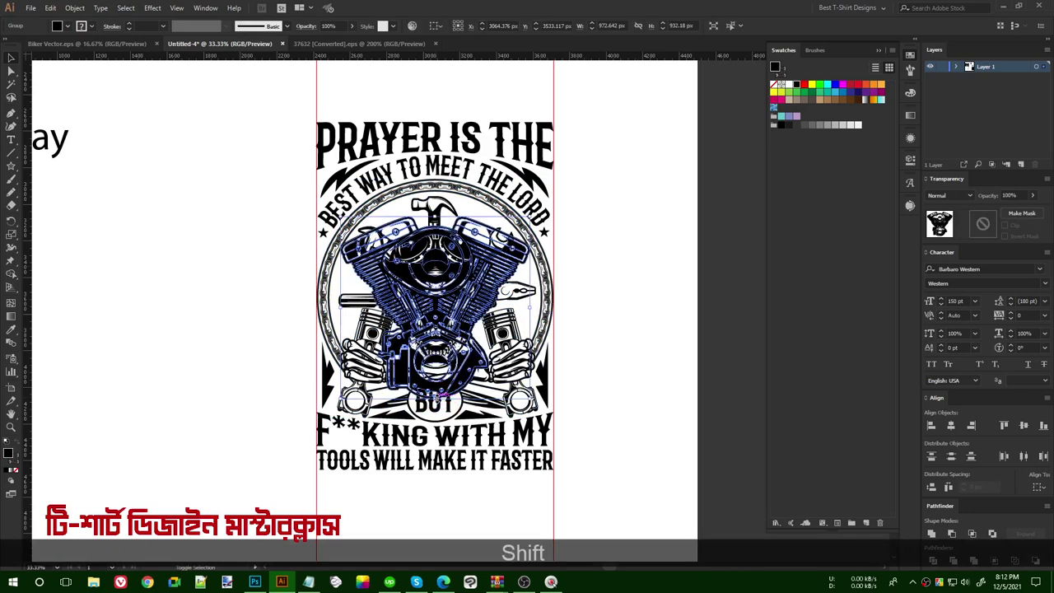
mouse_move(435, 402)
mouse_down()
mouse_move(437, 445)
mouse_move(437, 418)
mouse_up()
key(Down)
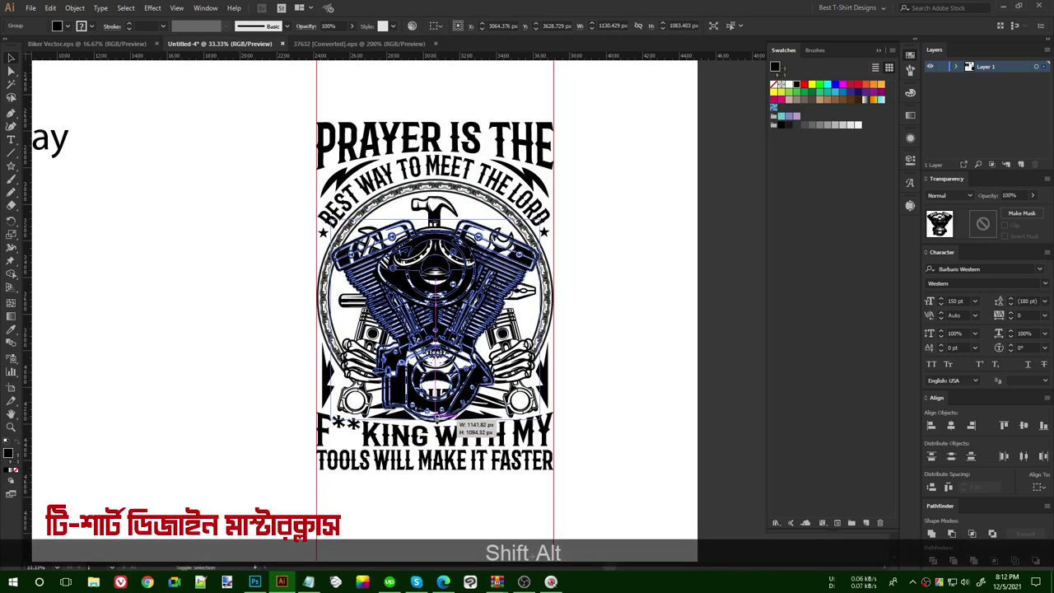
key(ctrl+x)
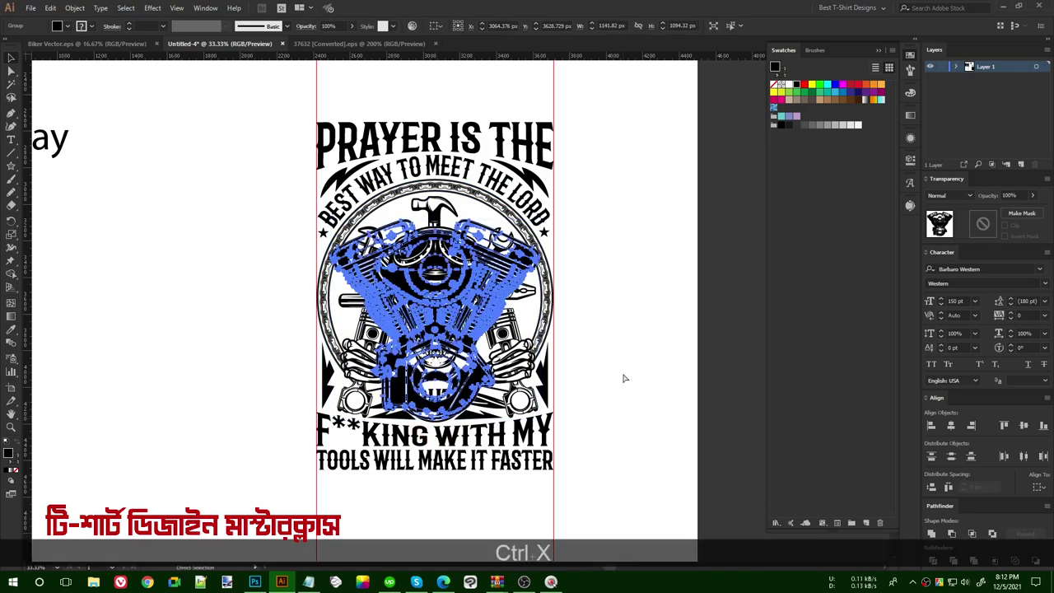
key(ctrl)
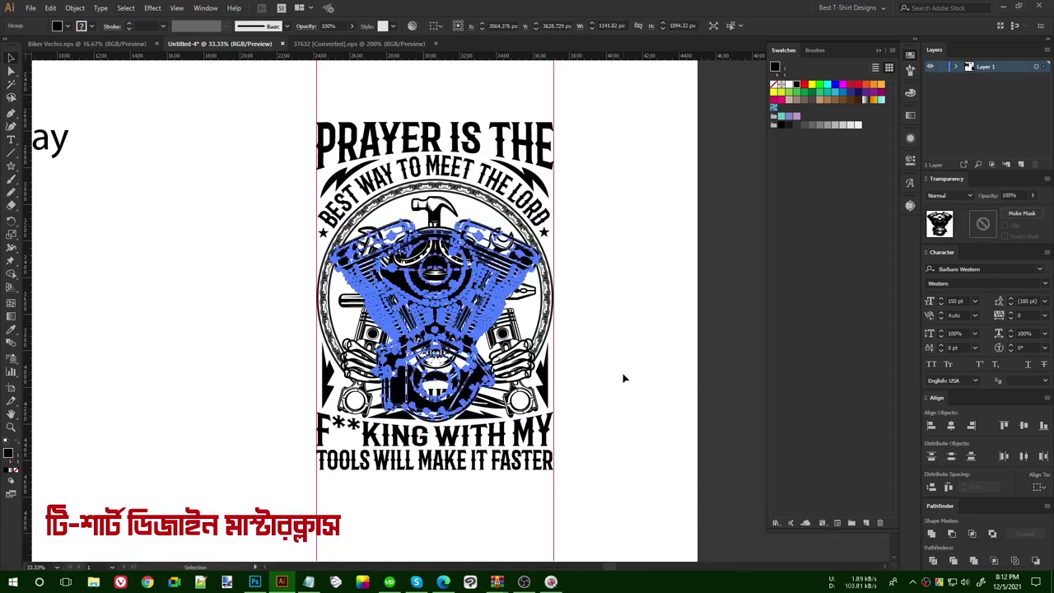
click(624, 376)
Isolate the emblem group, copy its skull-and-tools artwork, and leave isolation mode.
click(515, 318)
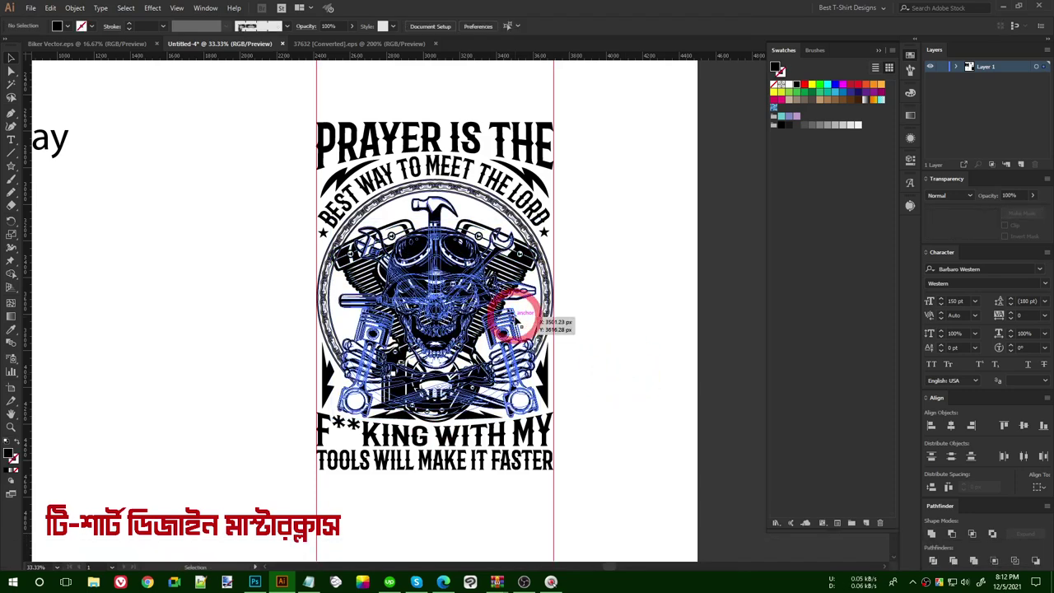
double_click(515, 318)
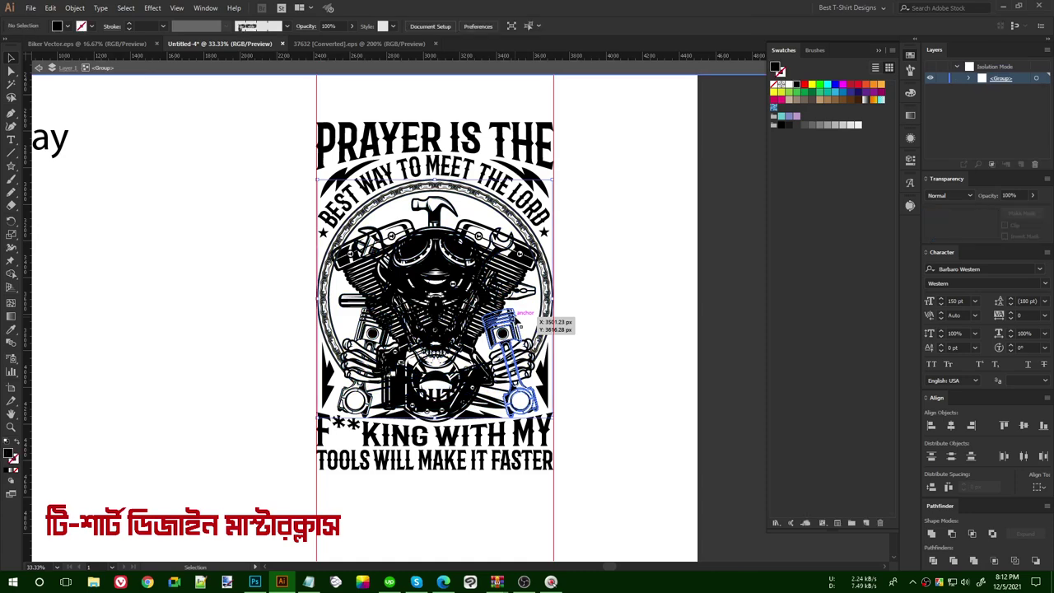
click(519, 320)
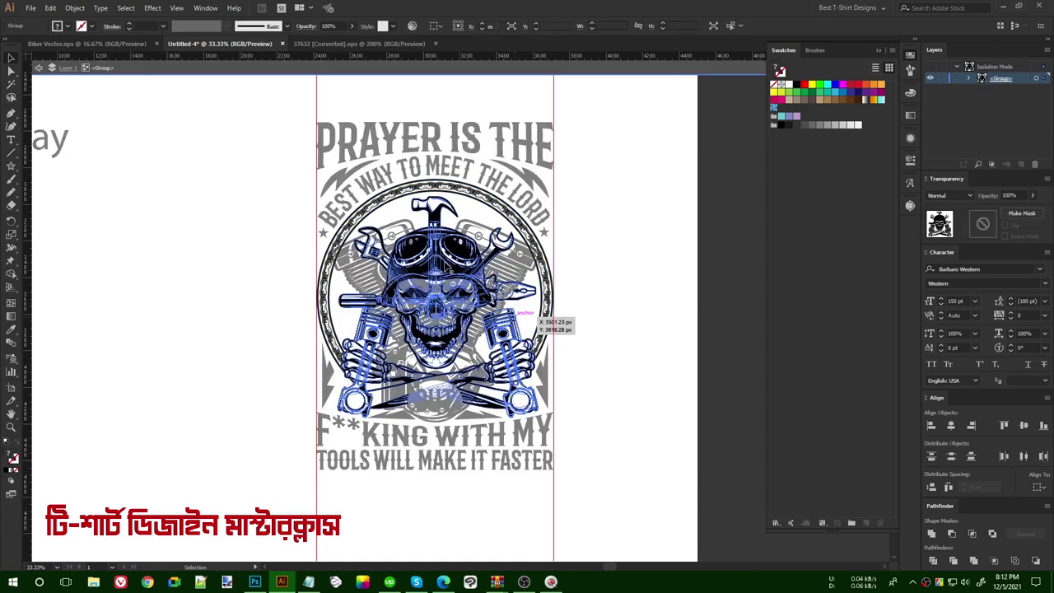
key(ctrl+c)
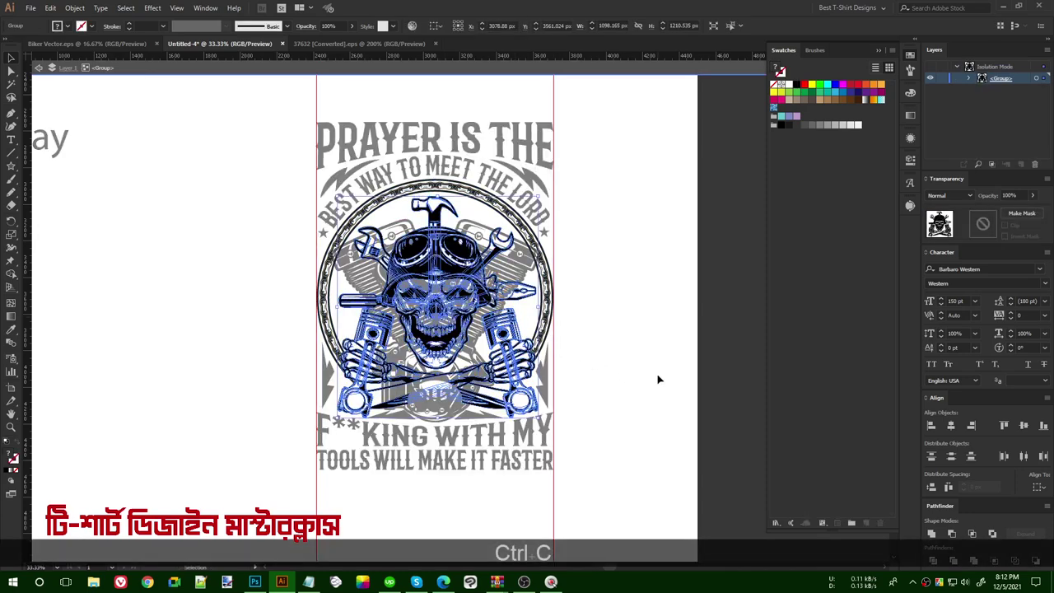
double_click(657, 377)
key(ctrl+v)
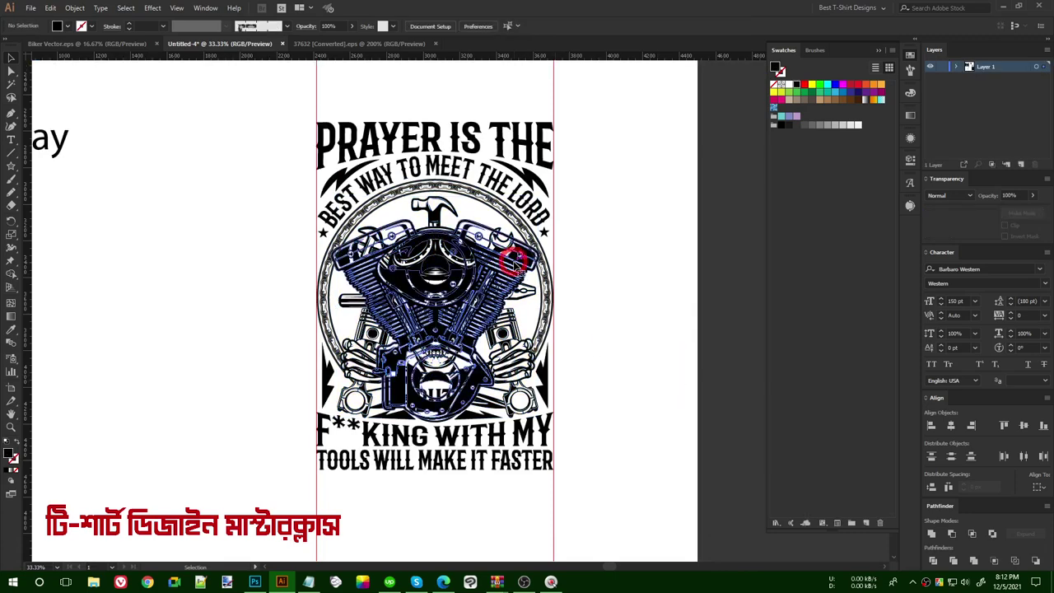
Make an unclipped opacity mask on the engine from the in-place skull-and-tools copy, merged into a solid black silhouette.
click(520, 262)
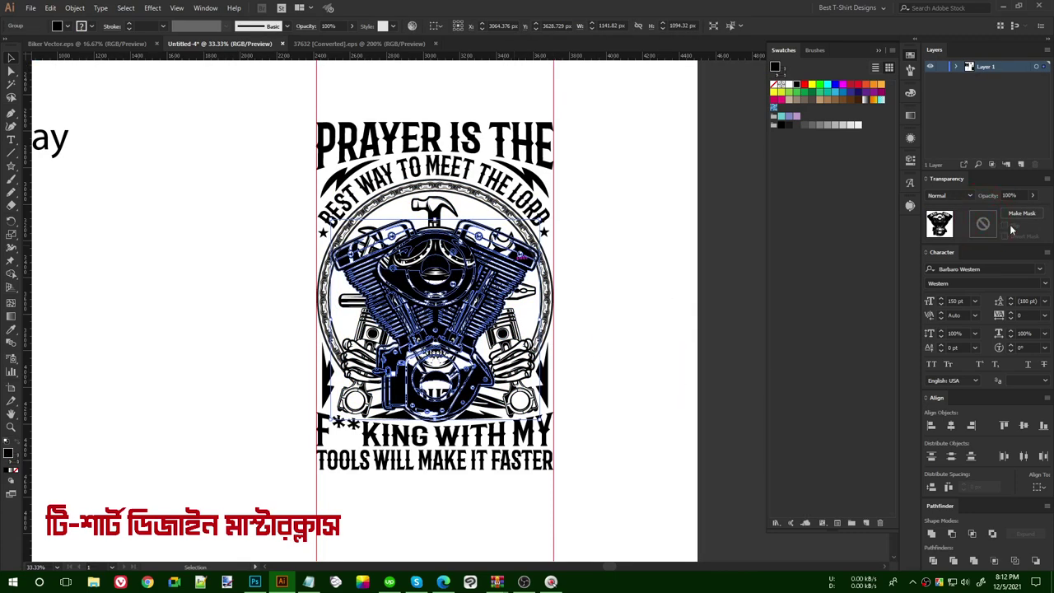
click(1011, 228)
click(983, 223)
key(ctrl+f)
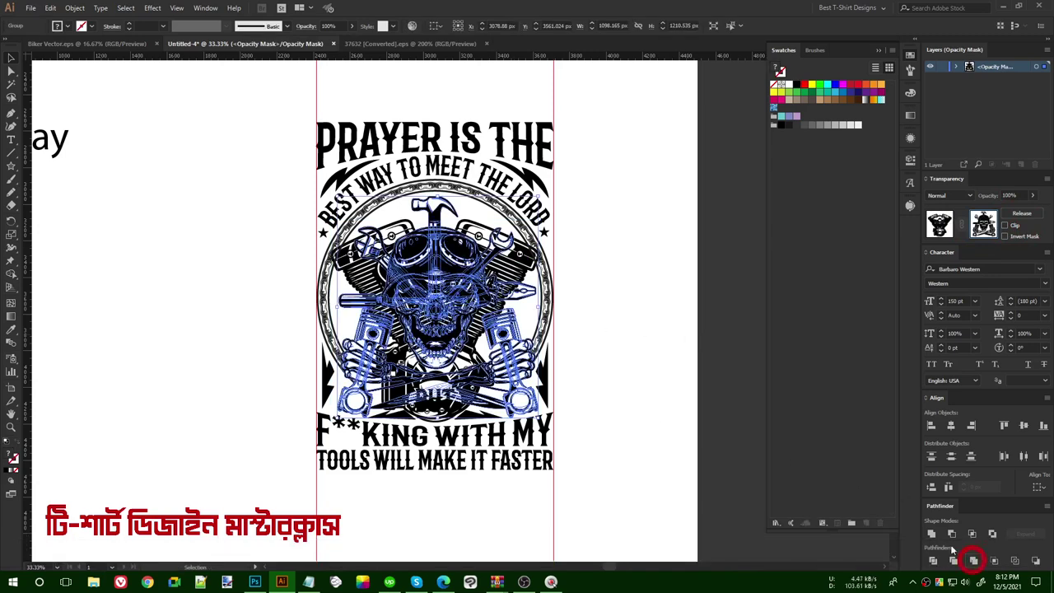
click(632, 342)
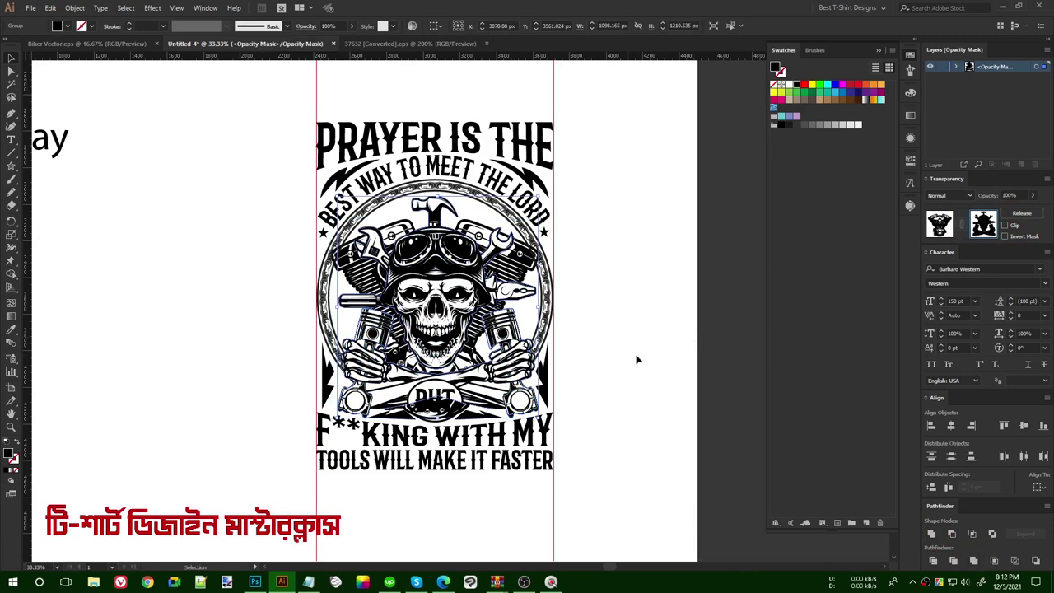
Mask the engine out of the oval "BUT" badge with a freehand black Pencil shape, and exit the opacity mask.
scroll(649, 408, up, 1)
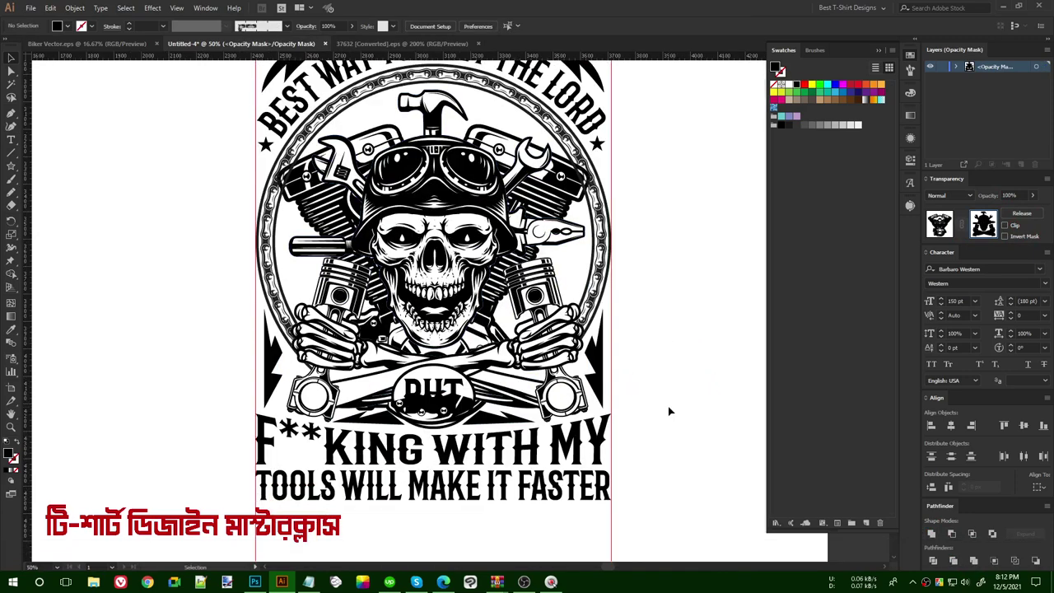
key(n)
mouse_move(511, 425)
mouse_down()
mouse_move(518, 402)
mouse_move(488, 367)
mouse_move(362, 377)
mouse_move(504, 428)
mouse_move(512, 422)
mouse_up()
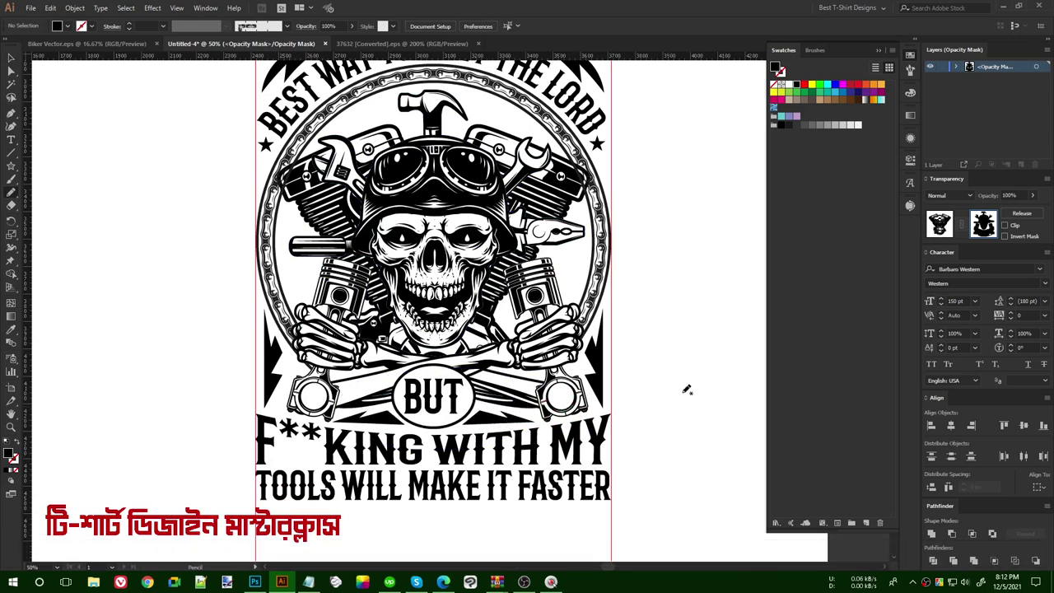
key(v)
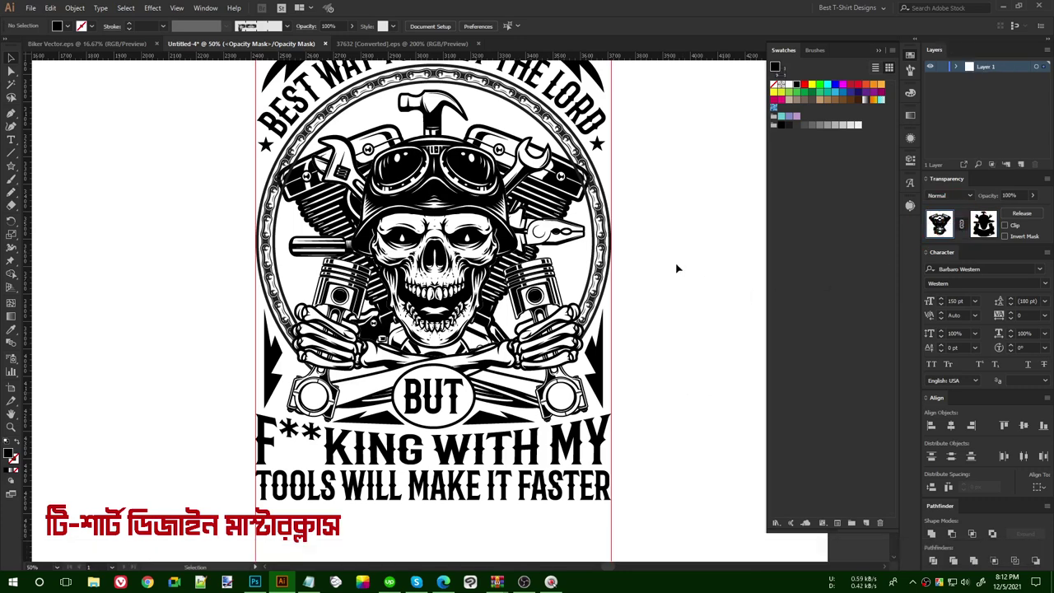
click(667, 262)
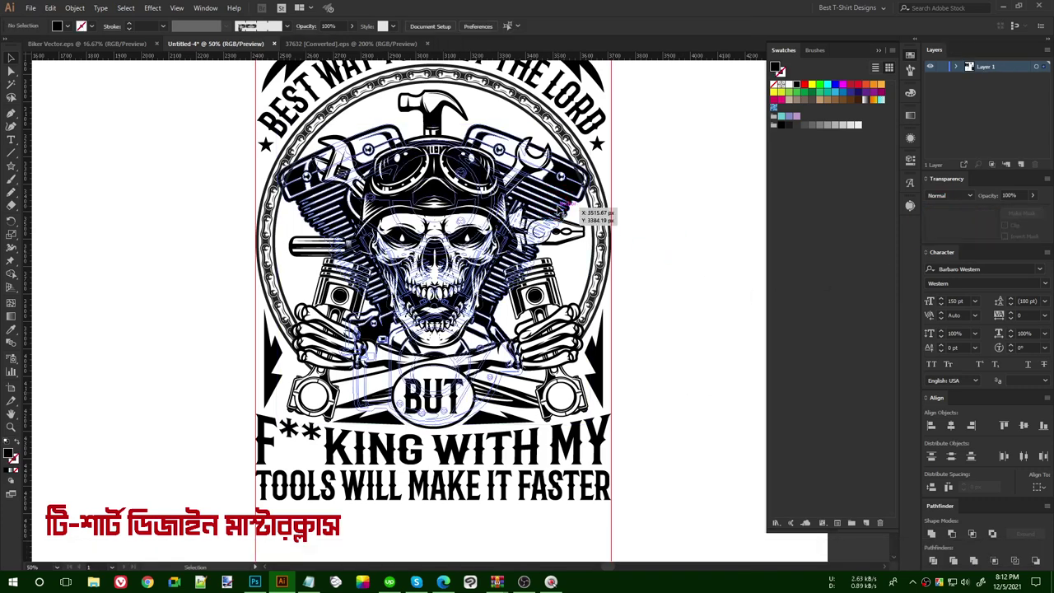
Copy the engine artwork, isolate the emblem group, and select the chain ring inside it.
click(558, 211)
key(ctrl+c)
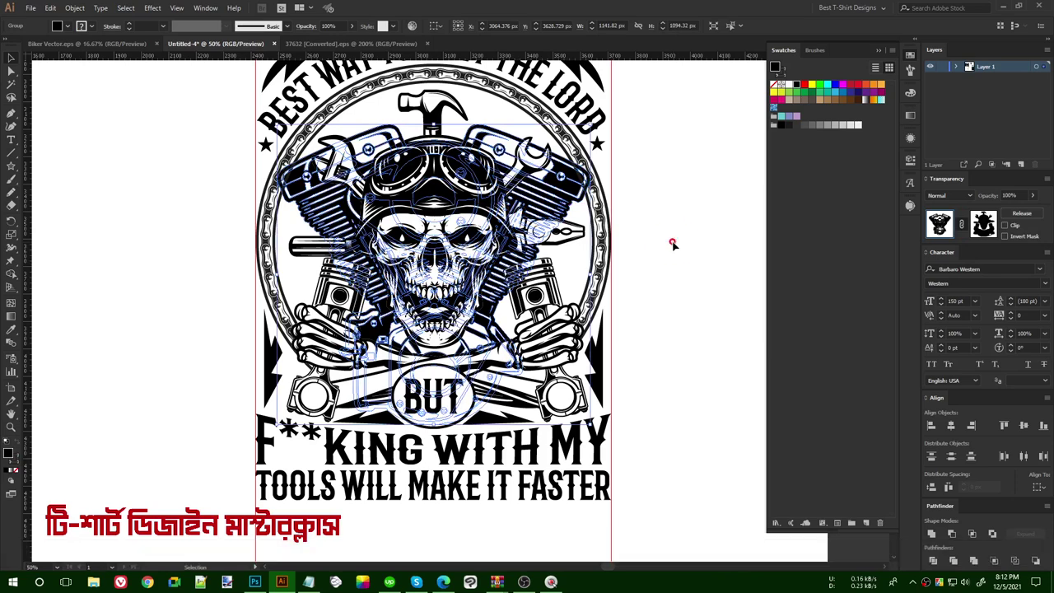
double_click(596, 189)
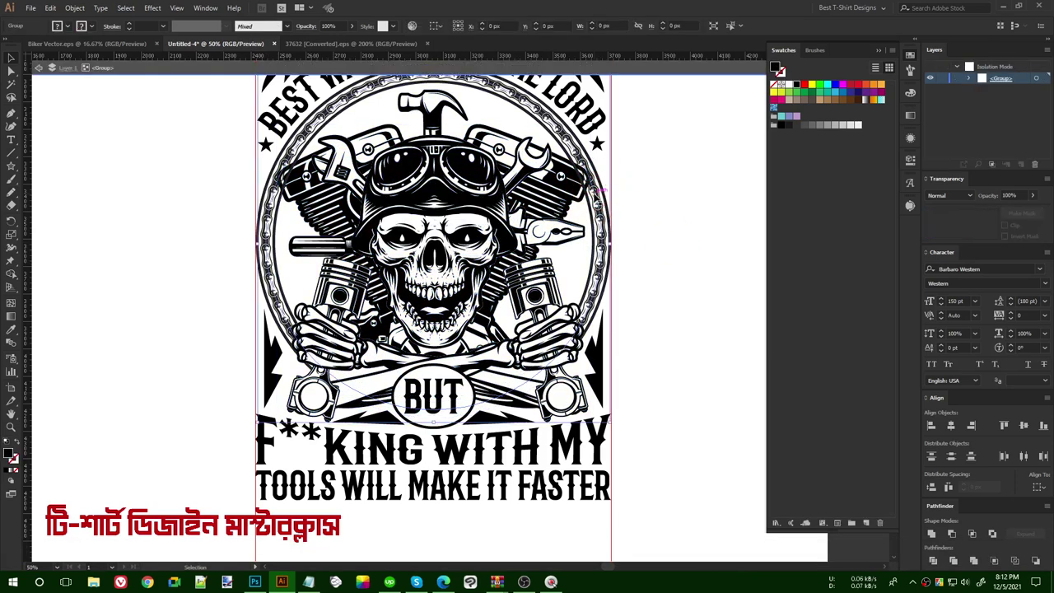
click(598, 203)
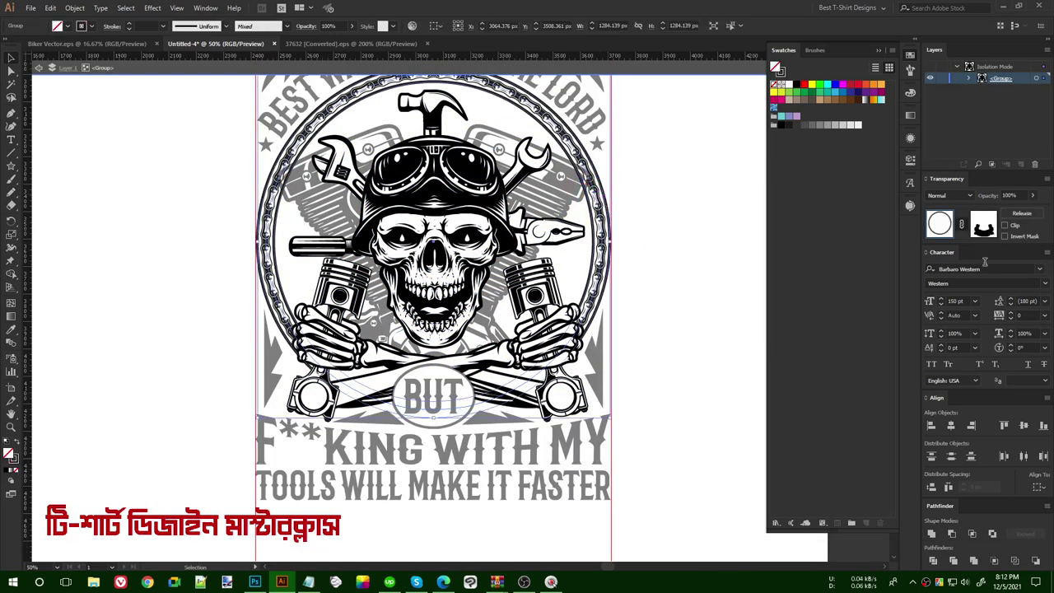
Paste the engine in place into the ring's opacity mask, unite it into a solid black silhouette, and exit the mask and isolation.
click(983, 224)
key(ctrl+f)
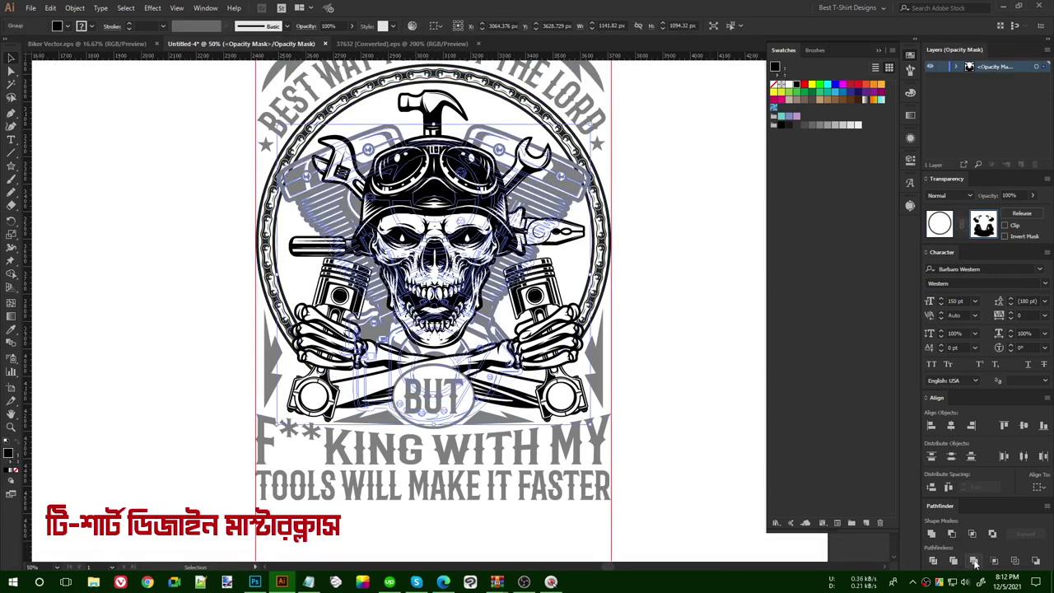
click(932, 534)
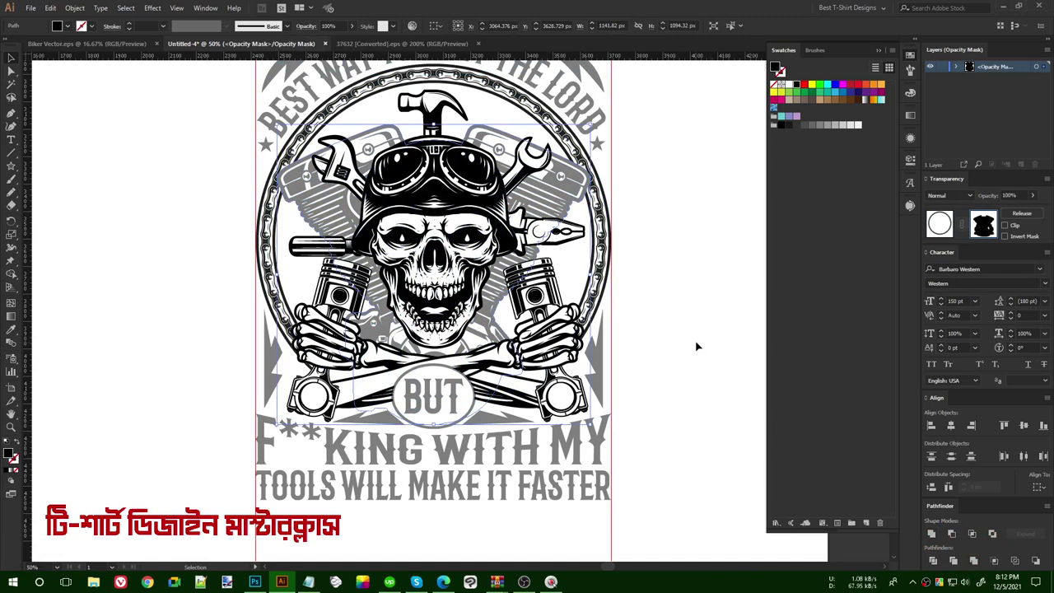
click(940, 224)
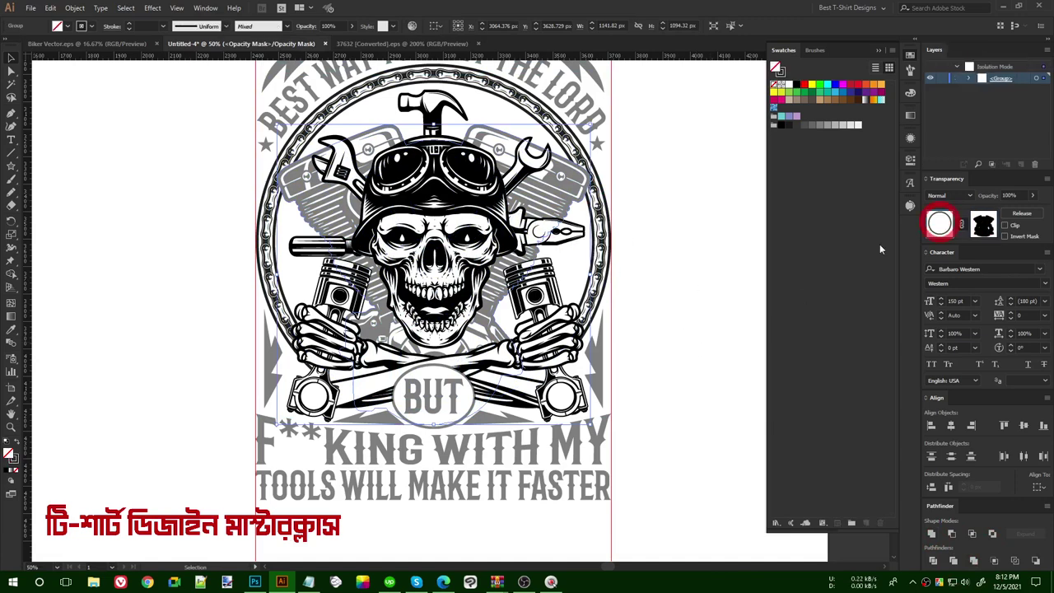
double_click(637, 288)
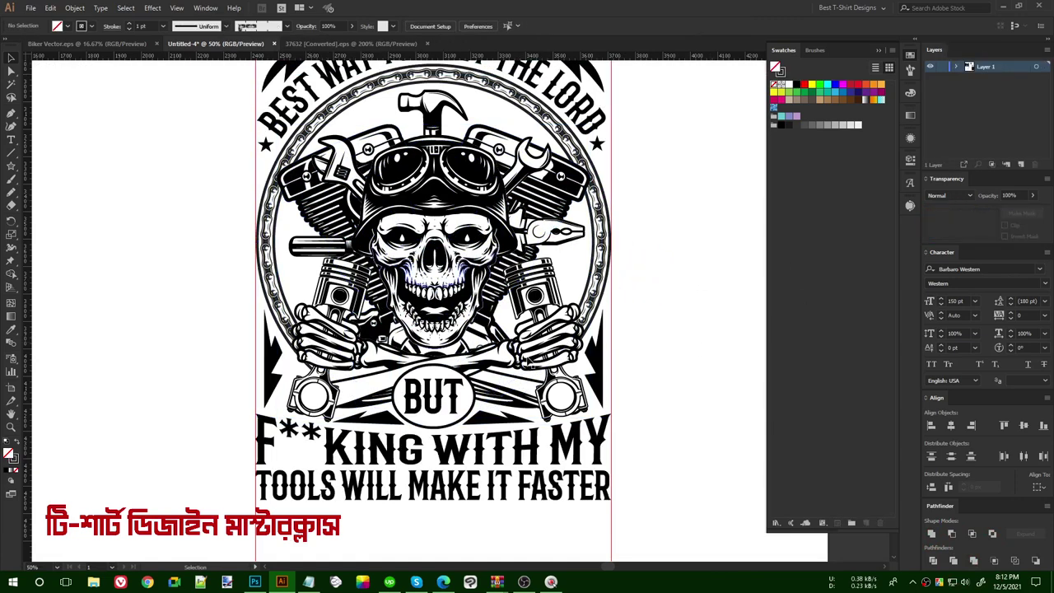
scroll(562, 391, down, 1)
click(598, 387)
click(598, 385)
scroll(407, 341, down, 1)
click(505, 333)
scroll(409, 314, up, 1)
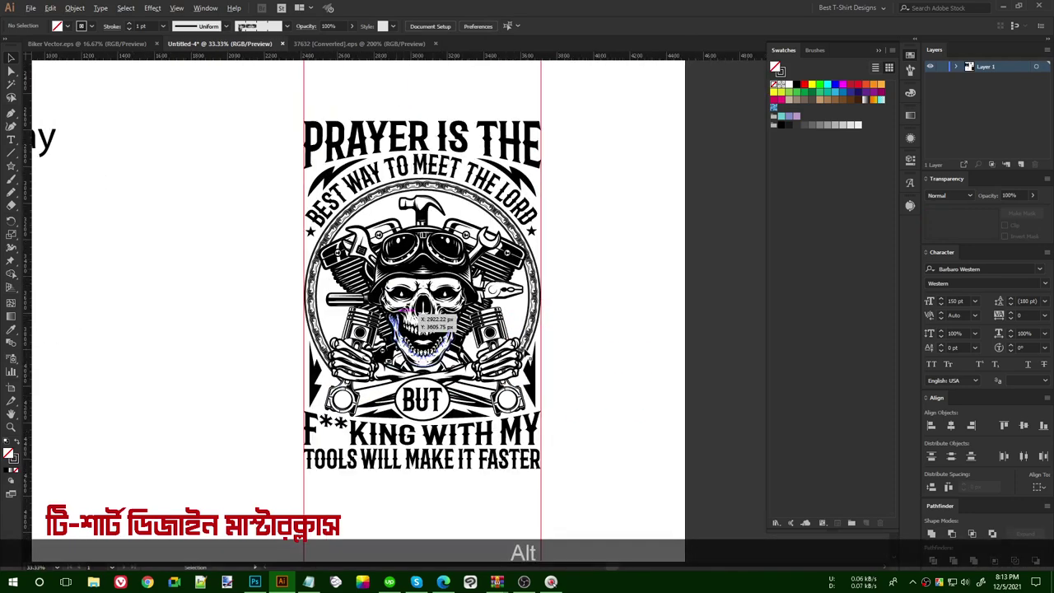
Unlock the guides and delete the two vertical guides at the edges of the design.
scroll(573, 370, down, 2)
drag(259, 438, 666, 490)
key(Delete)
right_click(541, 433)
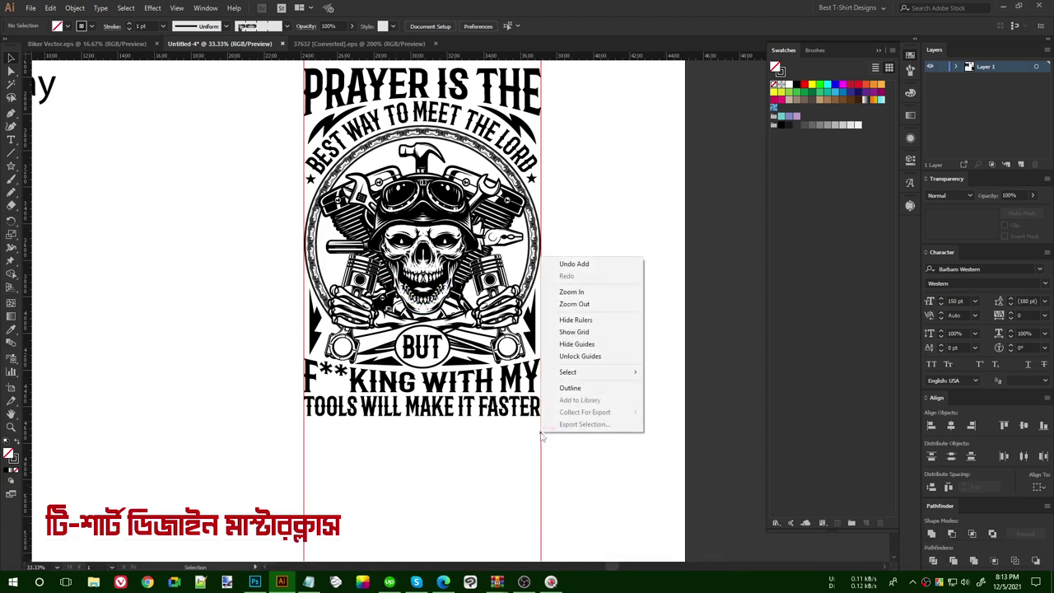
click(582, 356)
click(612, 486)
drag(242, 447, 730, 520)
key(Delete)
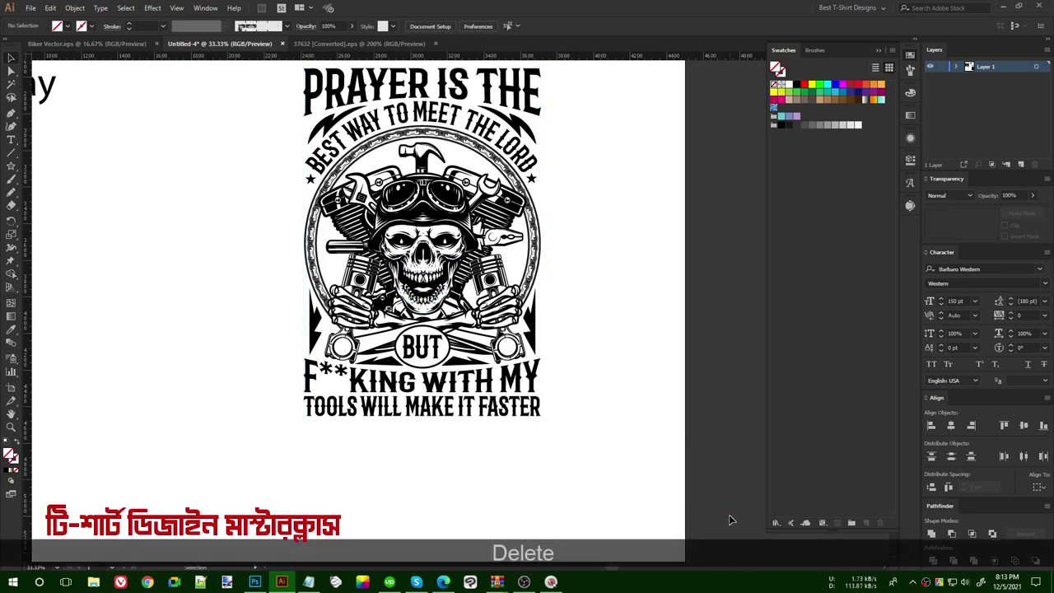
Enlarge the whole T-shirt design proportionally from its centre to about 1676 px wide and 2386 px high, group it, and deselect it.
scroll(683, 482, down, 1)
drag(346, 138, 612, 464)
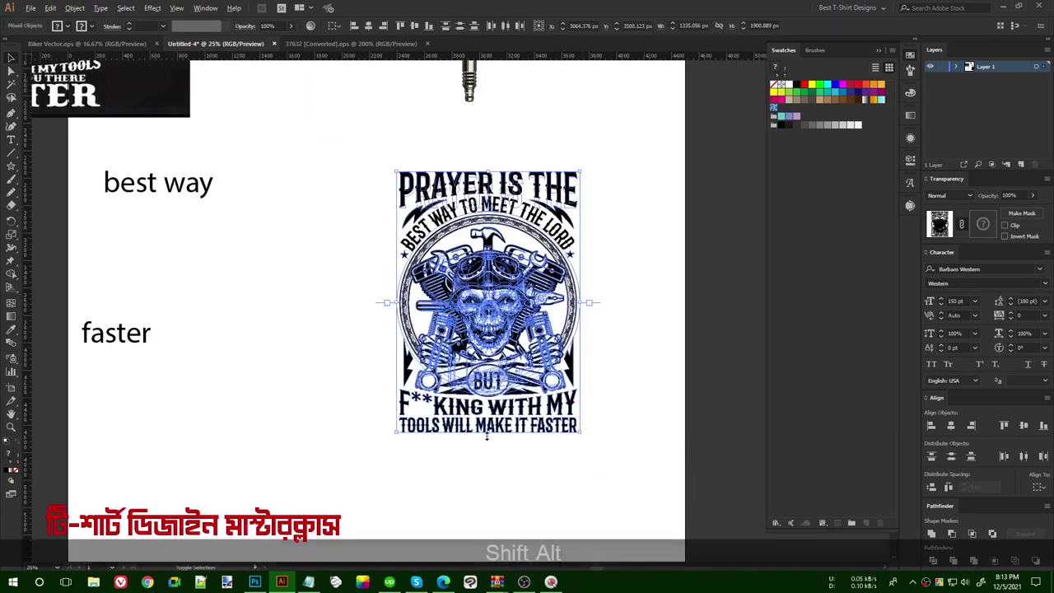
drag(491, 444, 496, 466)
drag(615, 388, 626, 372)
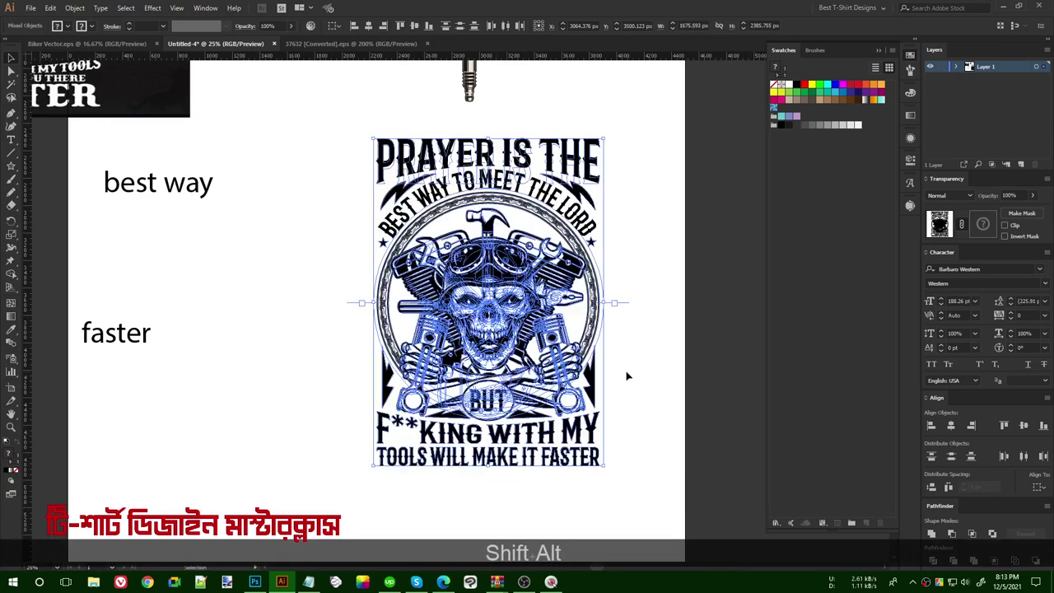
key(ctrl+g)
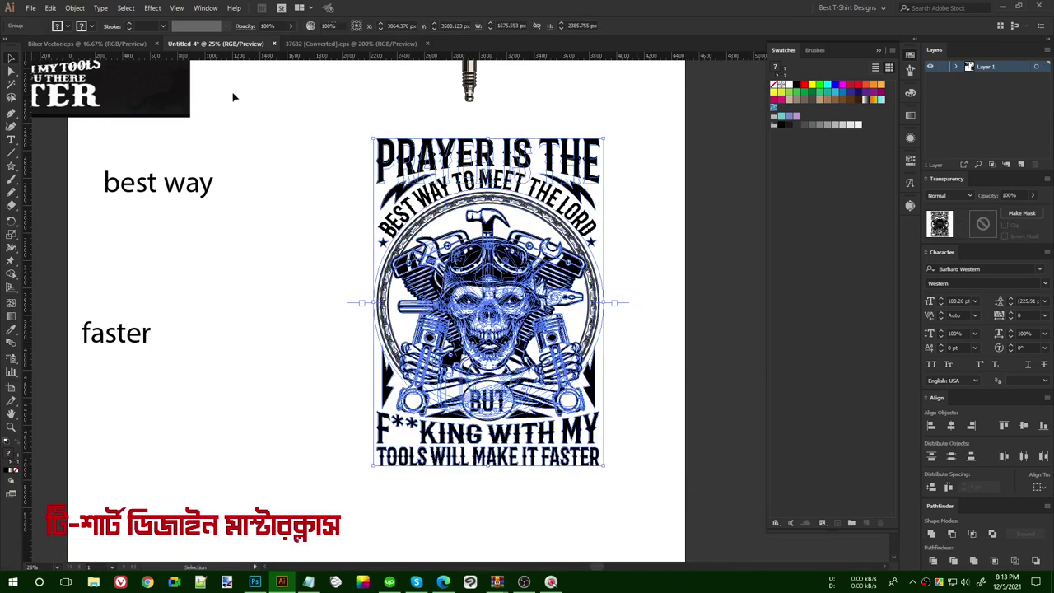
click(200, 68)
Examine the source skulls, crossed bones, engine and tools in Biker Vector.eps and compare them with the finished T-shirt design.
click(87, 45)
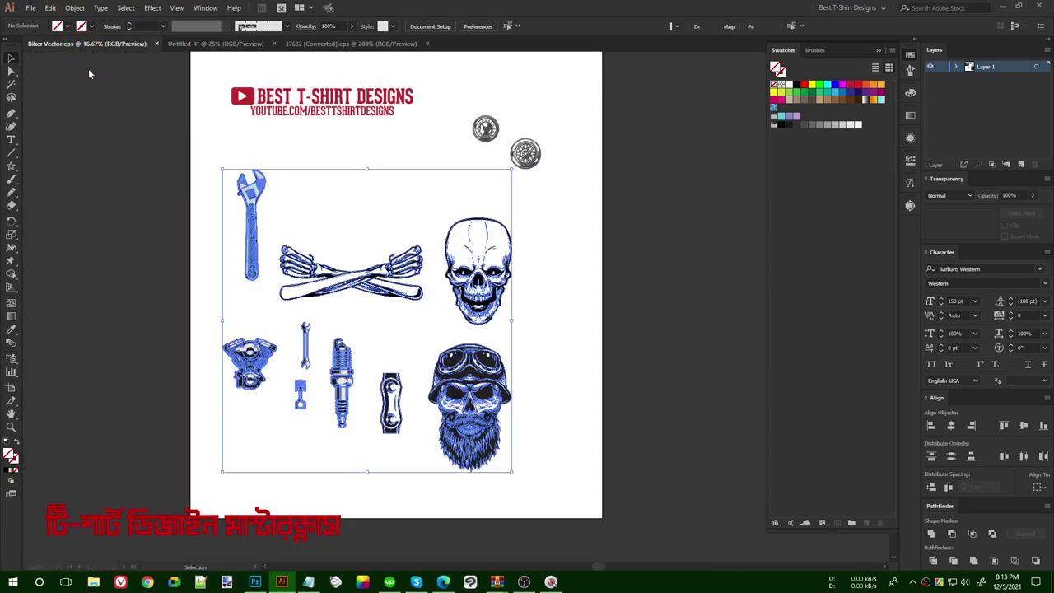
click(601, 349)
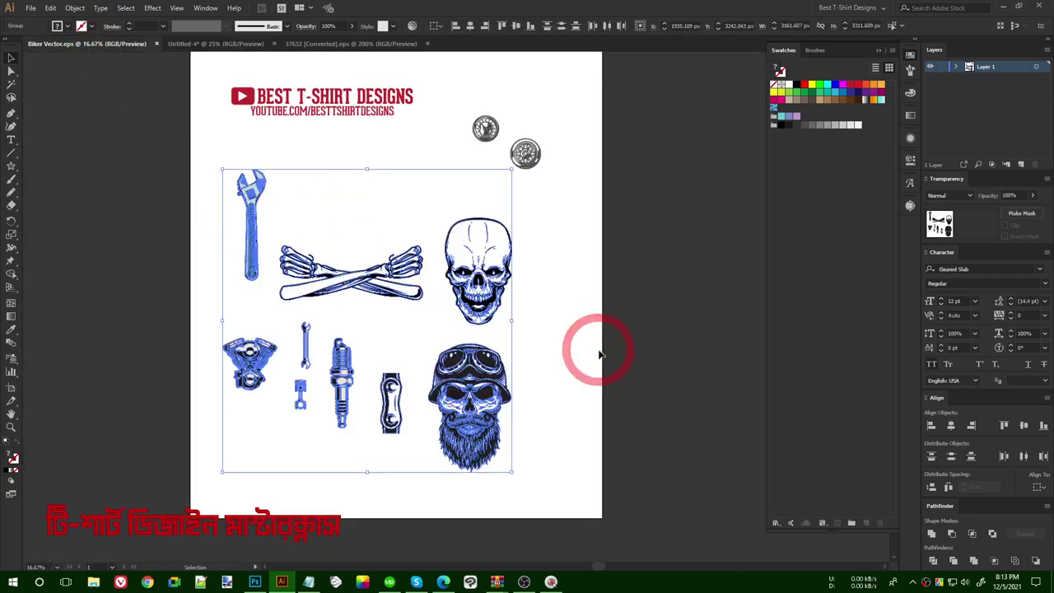
drag(595, 501, 128, 150)
click(130, 151)
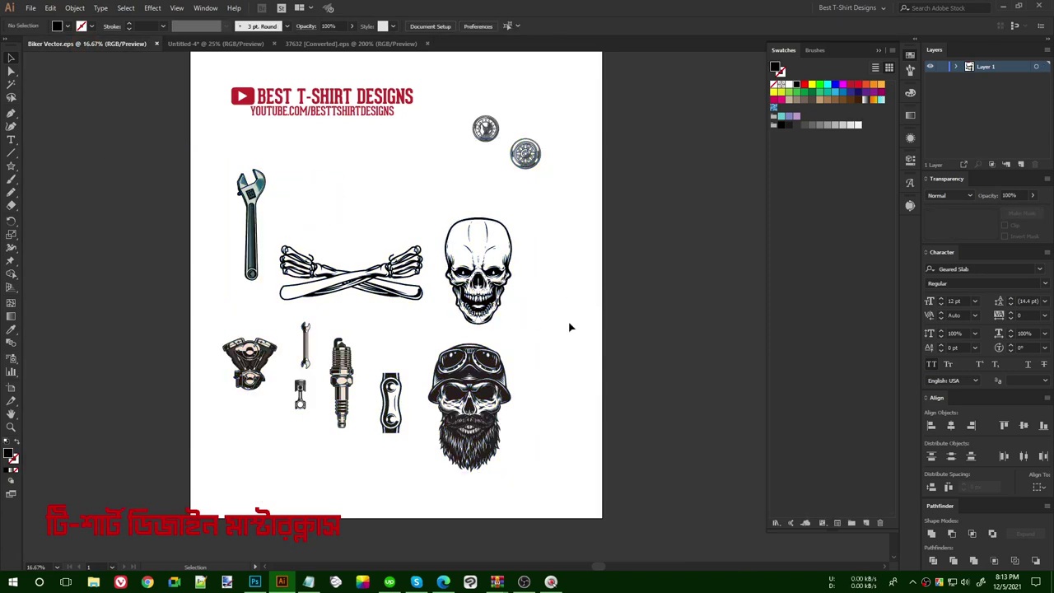
click(233, 44)
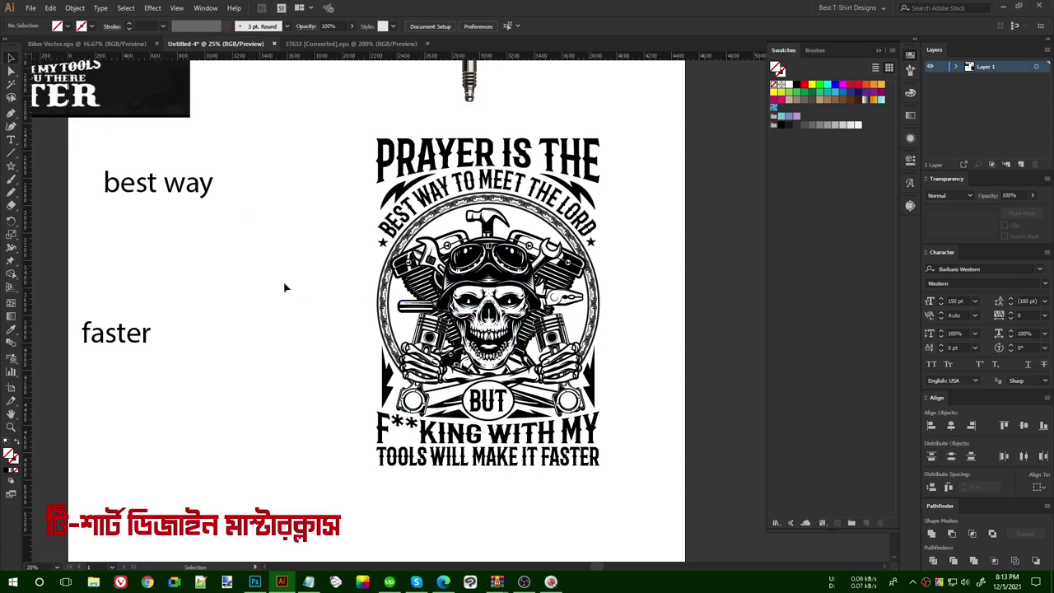
click(119, 43)
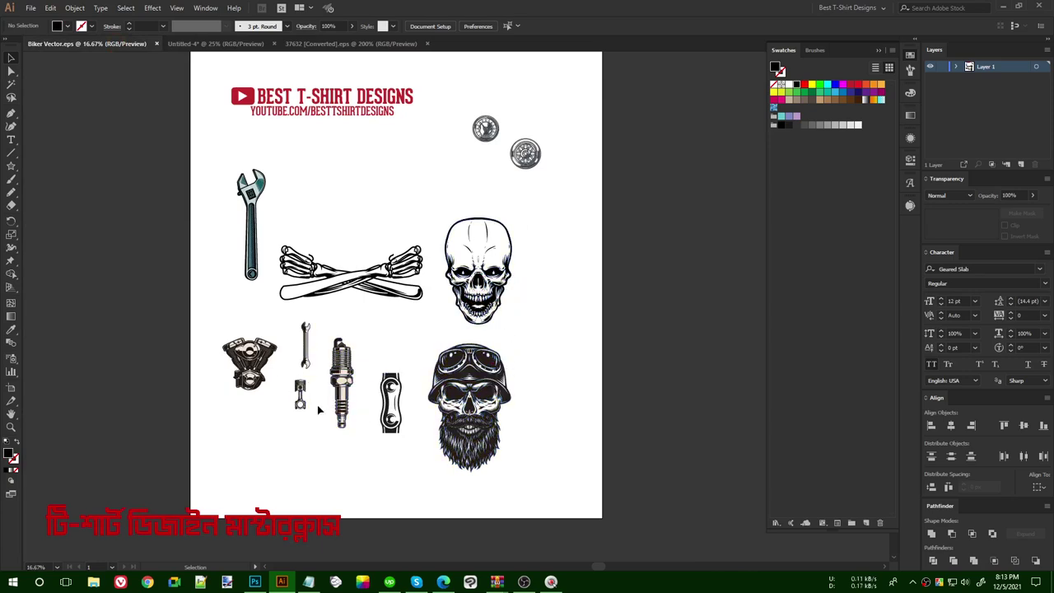
drag(213, 317, 414, 449)
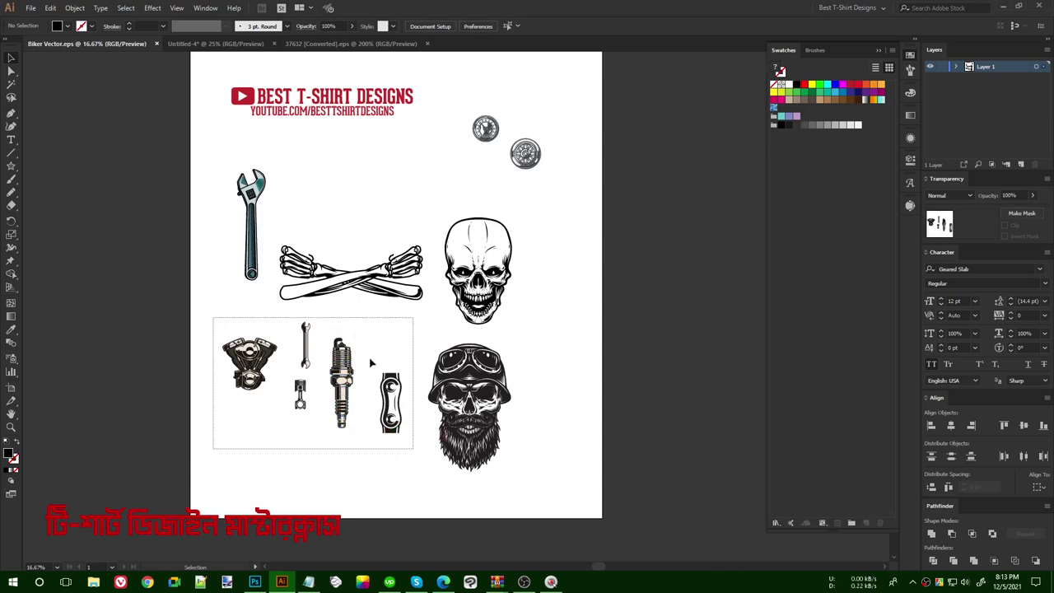
click(474, 408)
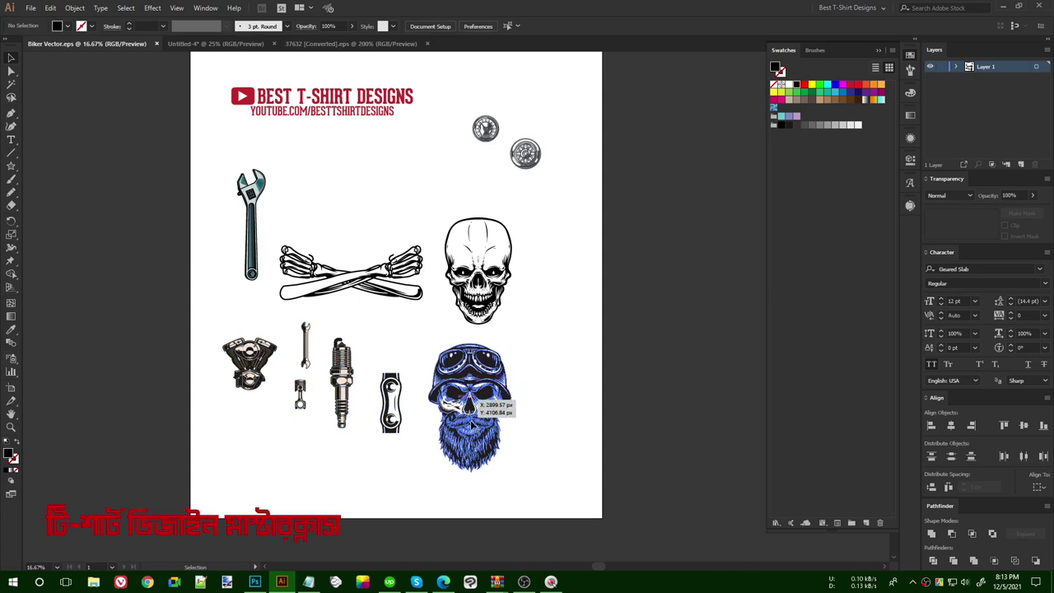
drag(543, 355, 438, 476)
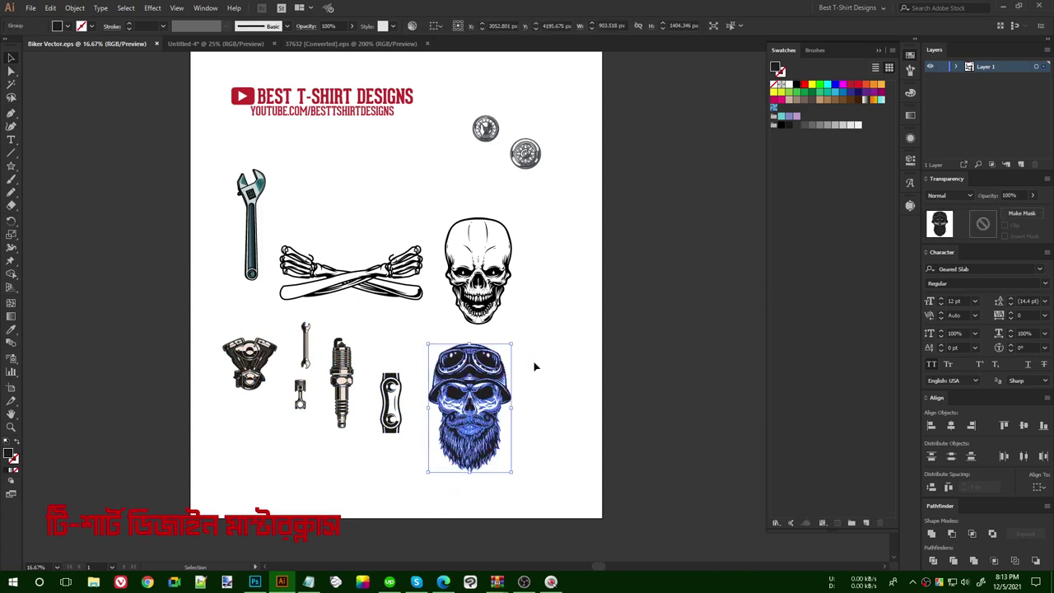
click(534, 363)
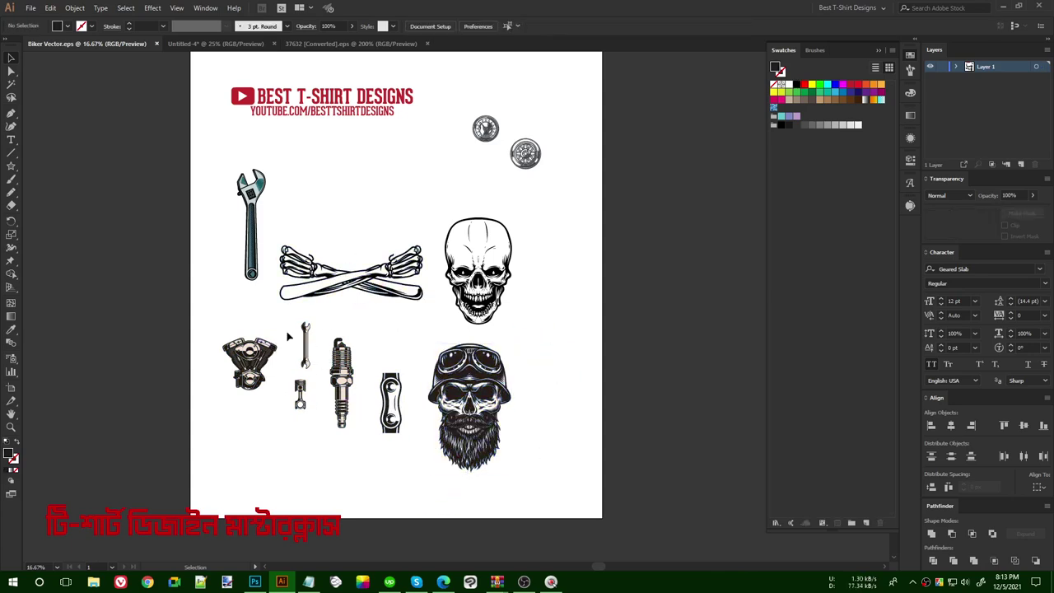
click(215, 42)
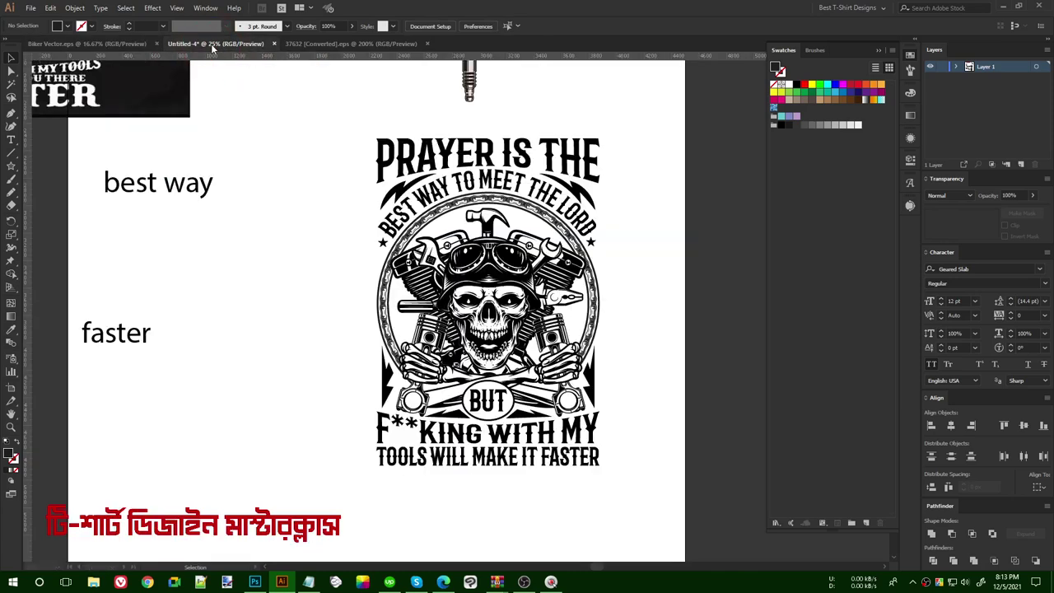
scroll(292, 249, up, 1)
click(292, 246)
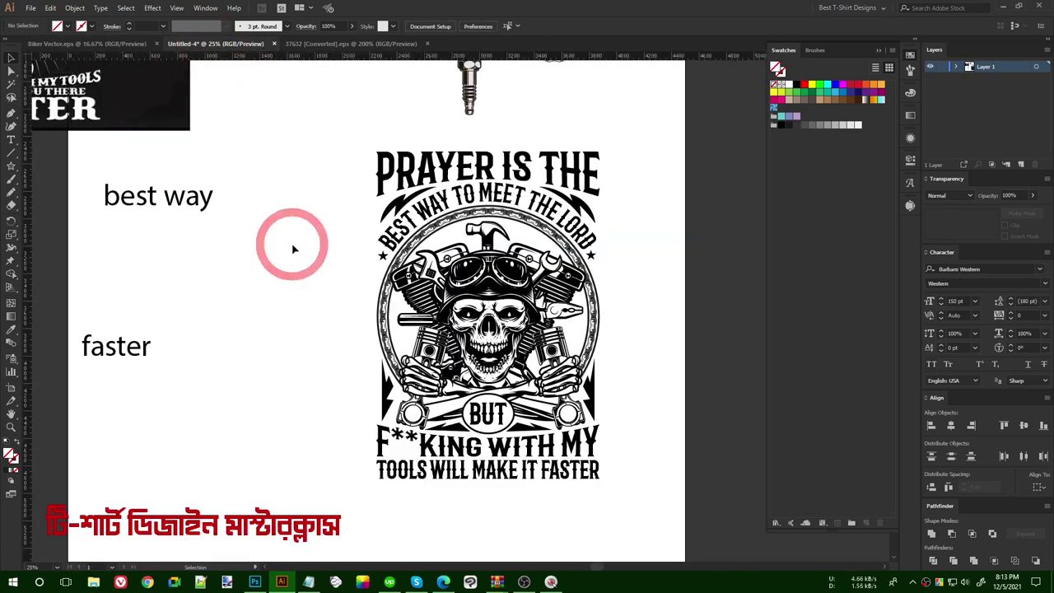